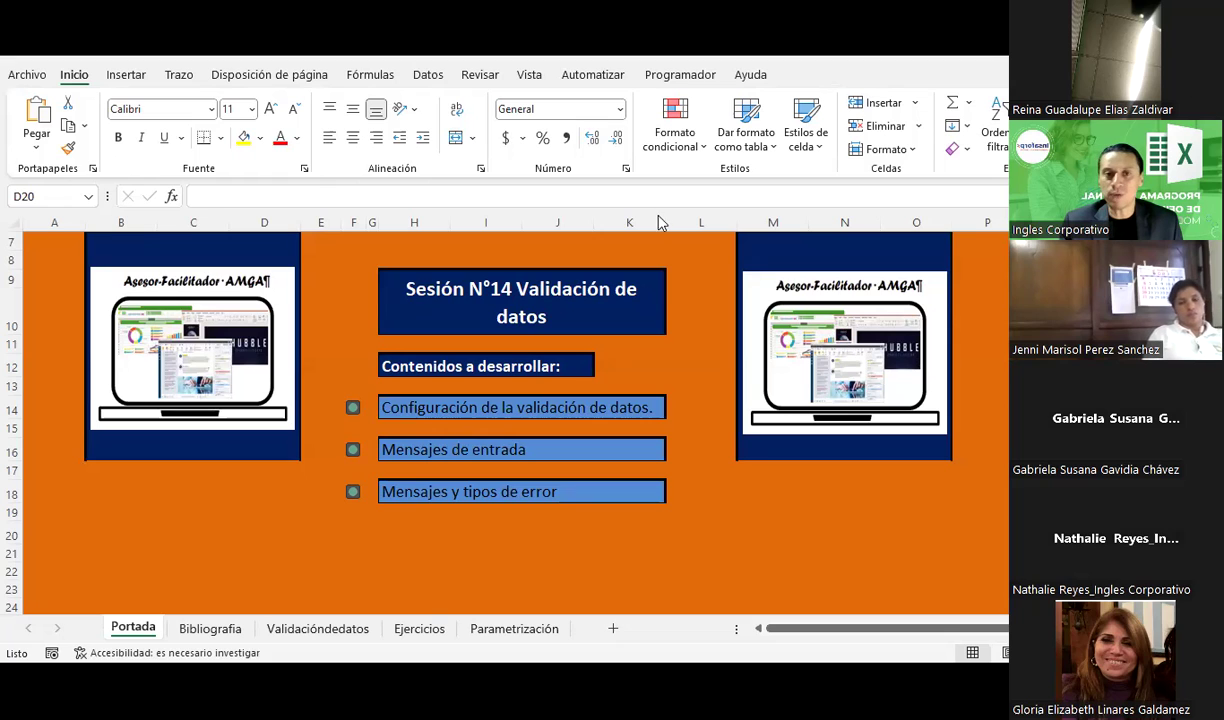
Show the Datos ribbon tab so the data tools, including Validación de datos, are visible
left_click(427, 76)
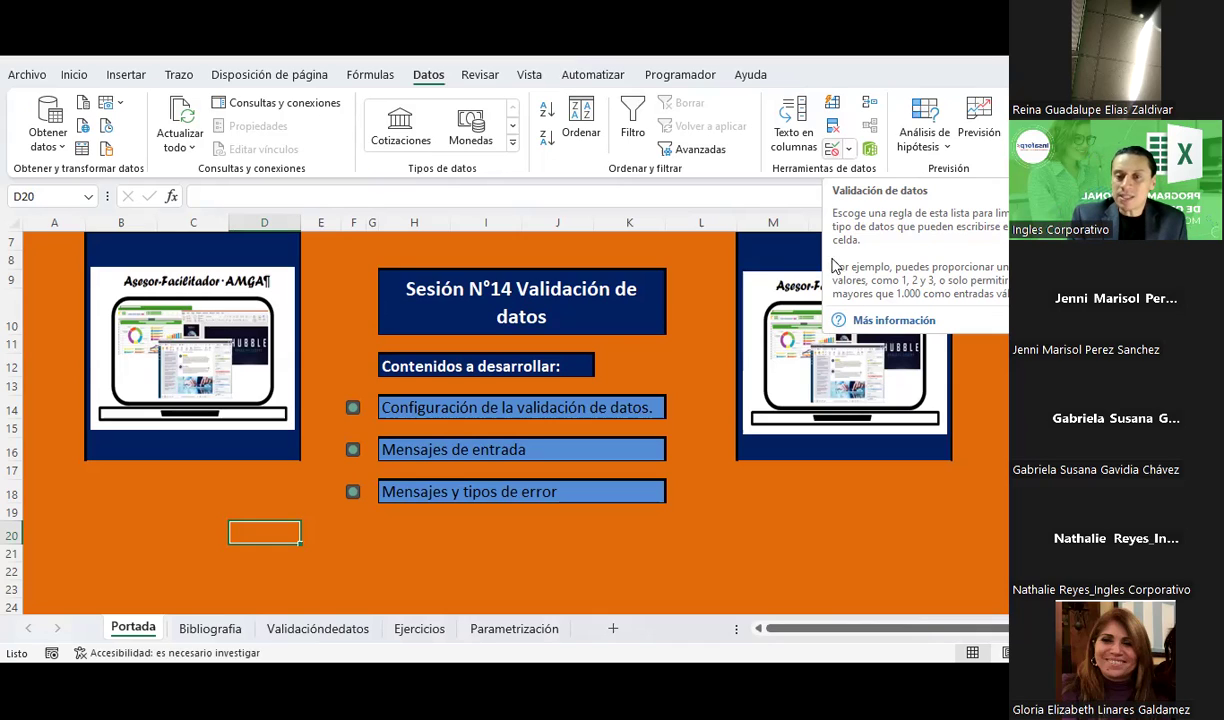
Switch to the PowerPoint presentation and browse slides 5 and 6, ending on slide 6
key("alt+Tab")
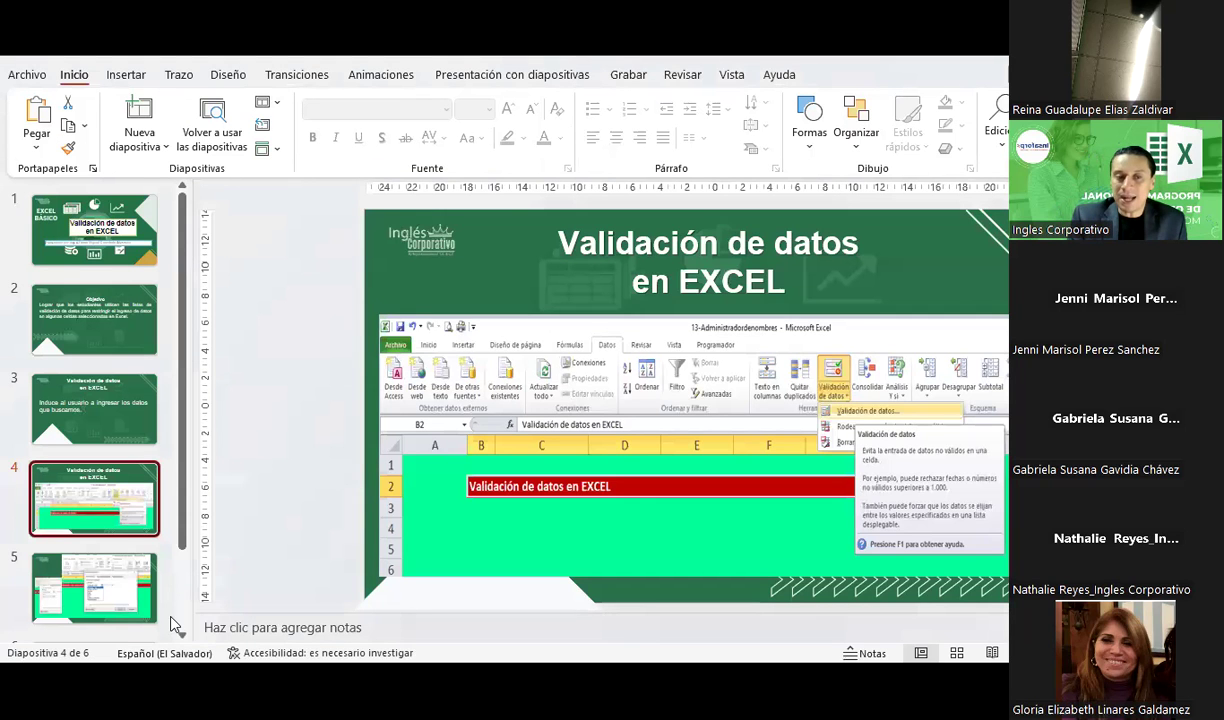
left_click(130, 590)
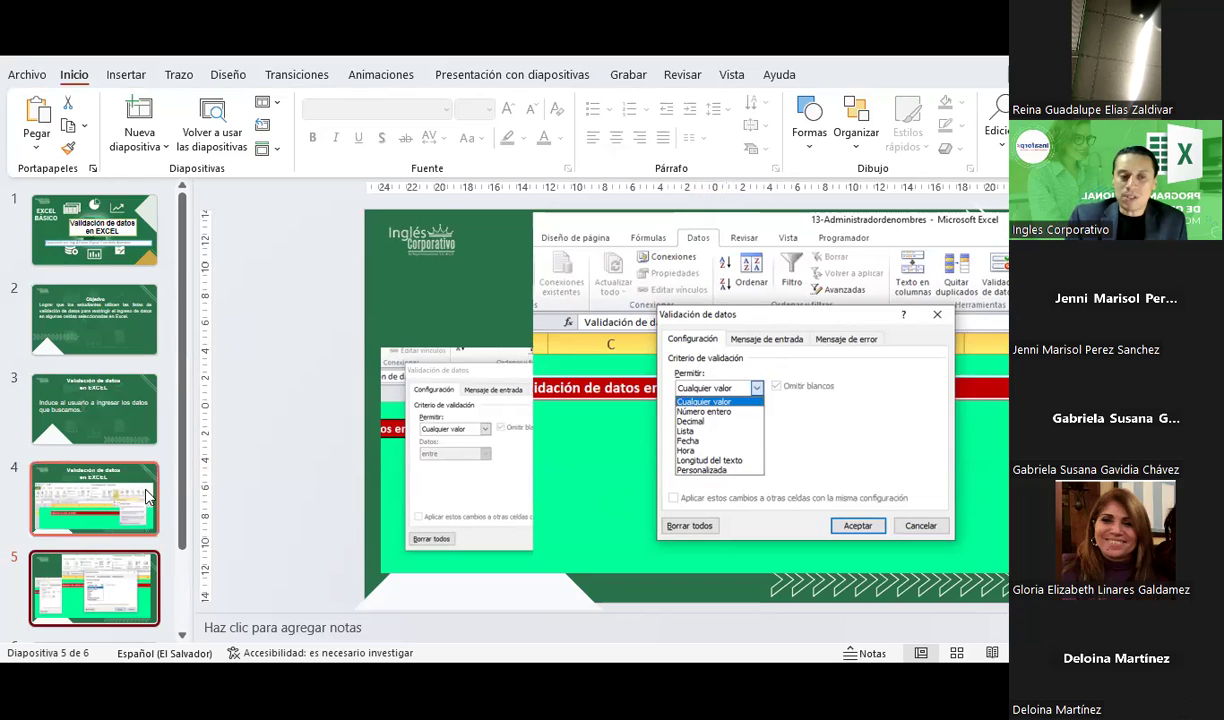
scroll(130, 480, "down", 2)
left_click(118, 570)
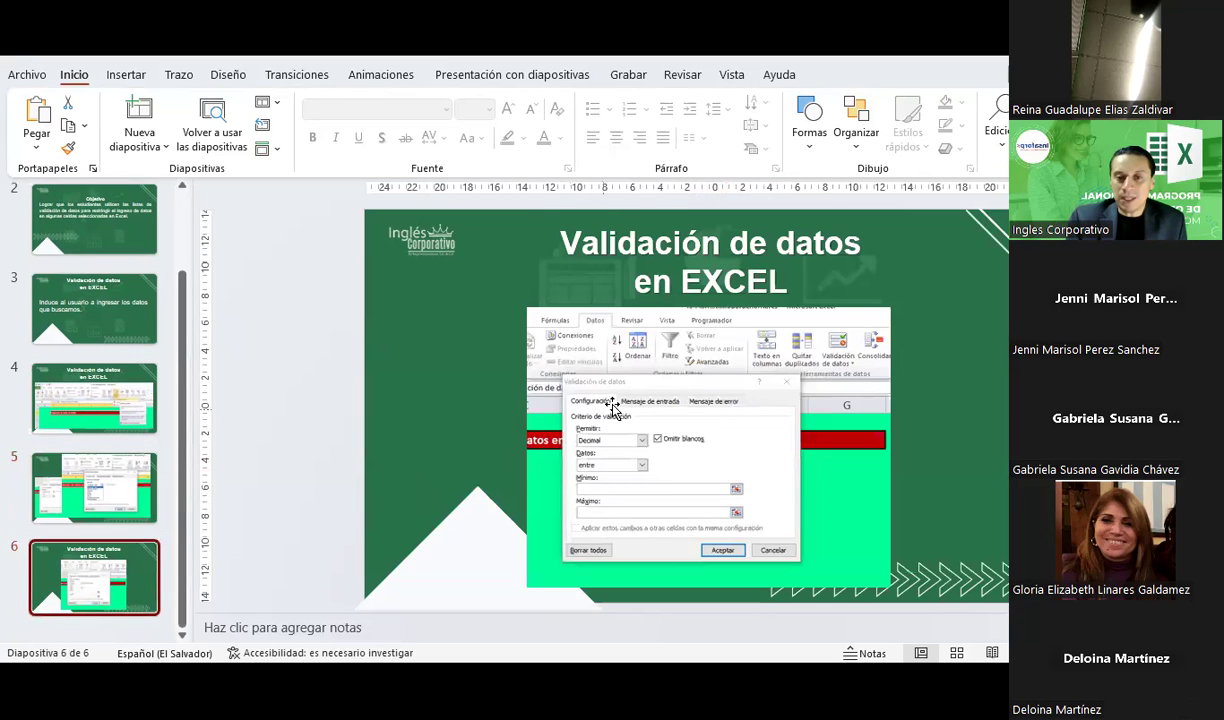
left_click(124, 489)
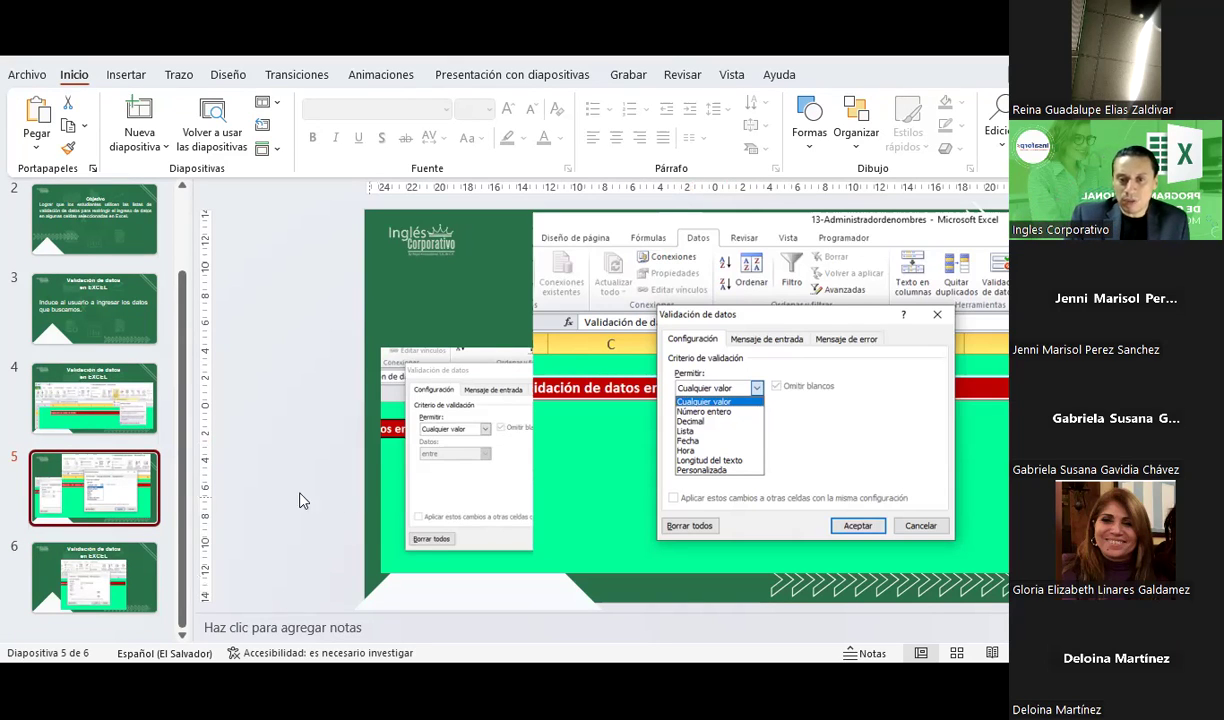
left_click(122, 582)
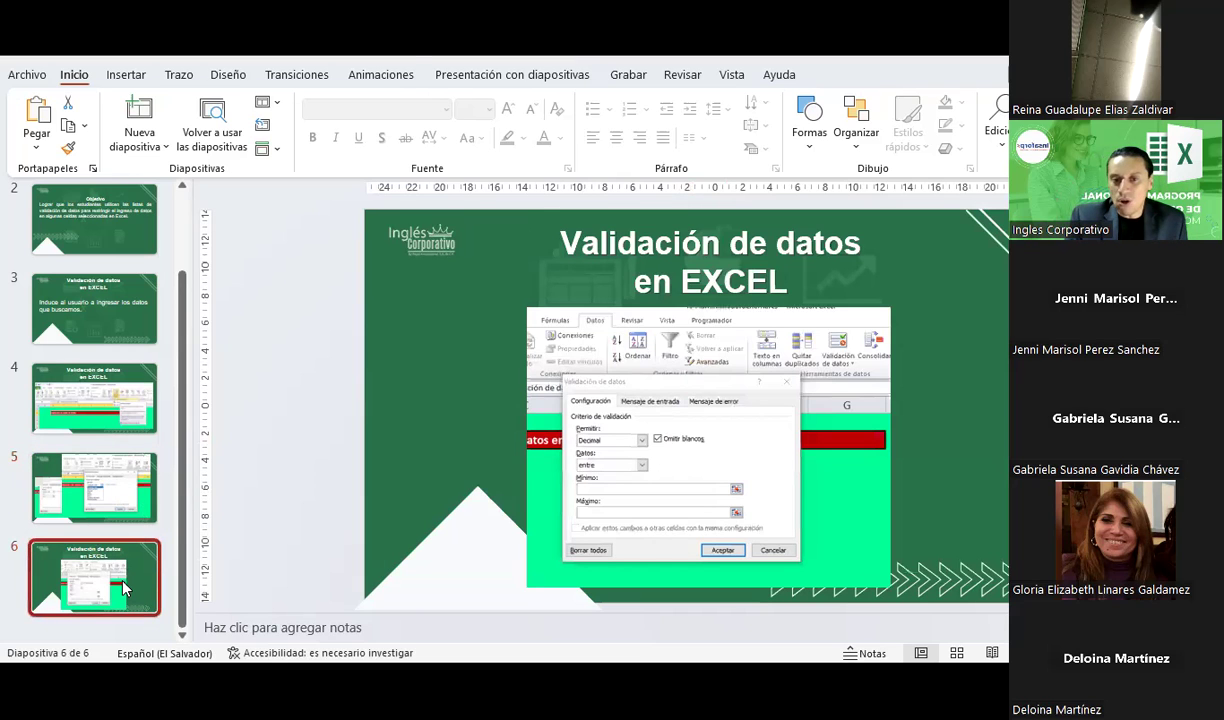
Go back to slide 5, which lists the allowed validation types
left_click(85, 475)
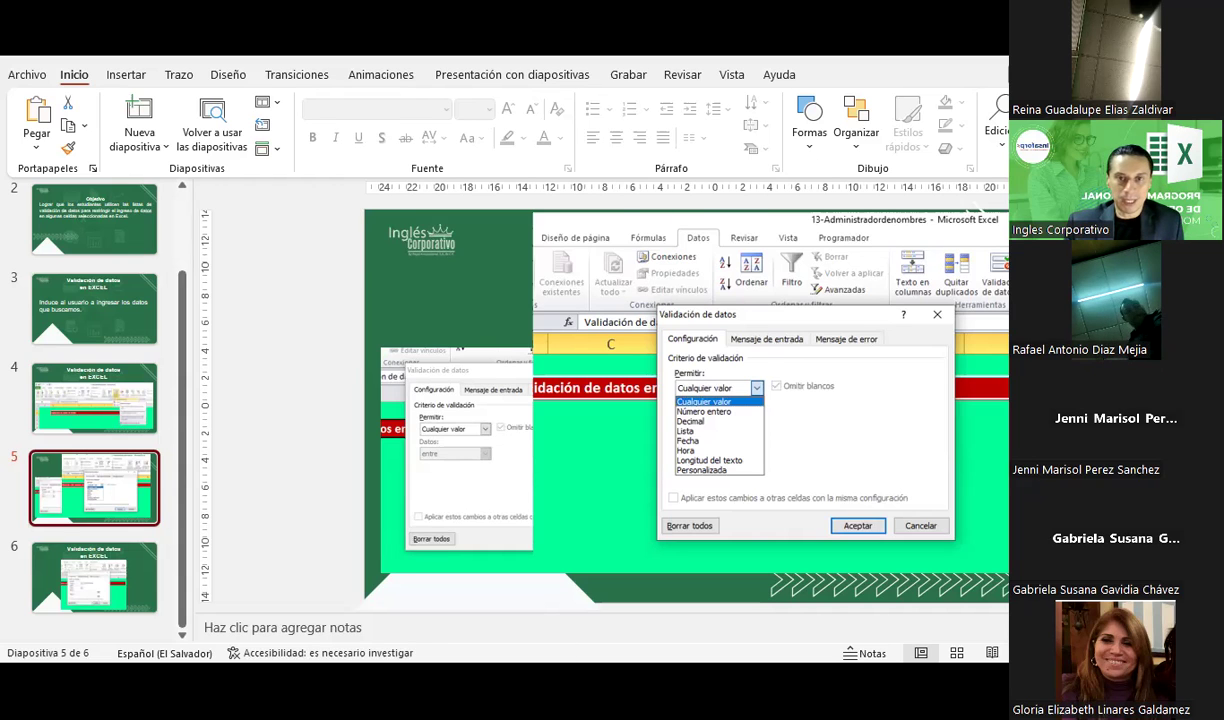
Open the '18-Sesión14-Validacióndedatos - HT - copia' workbook from the 04-Excel Básico folder
key("alt+Tab")
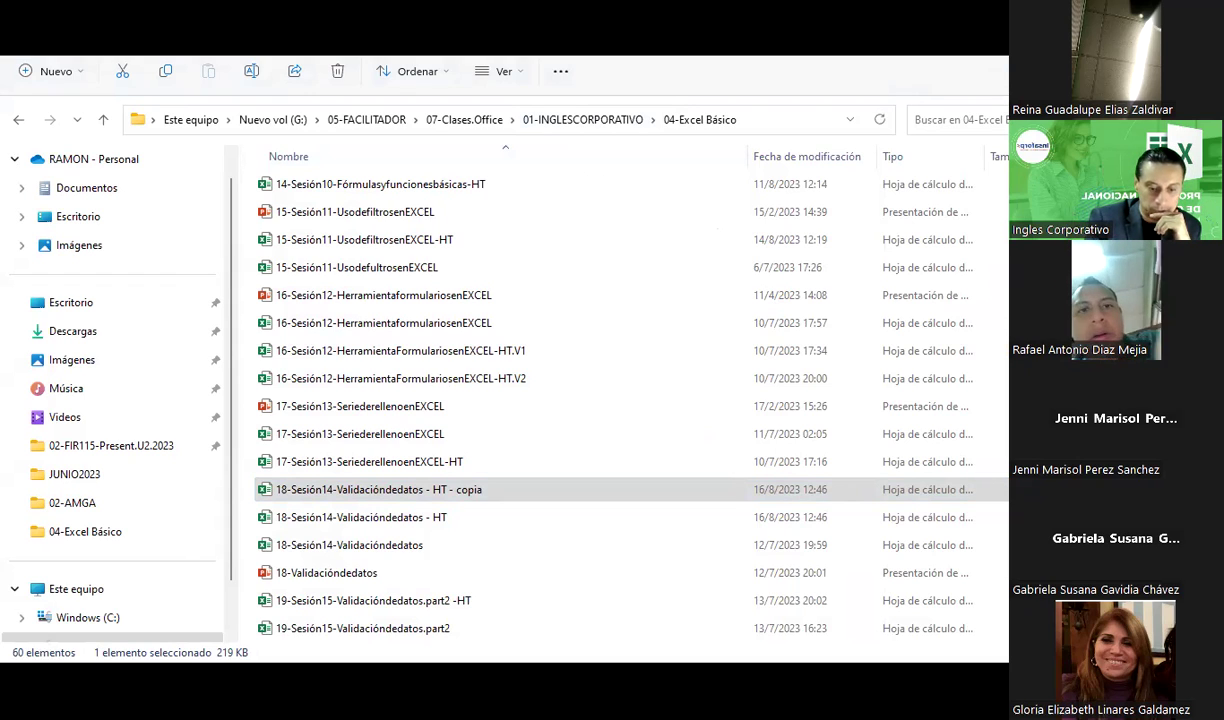
double_click(700, 489)
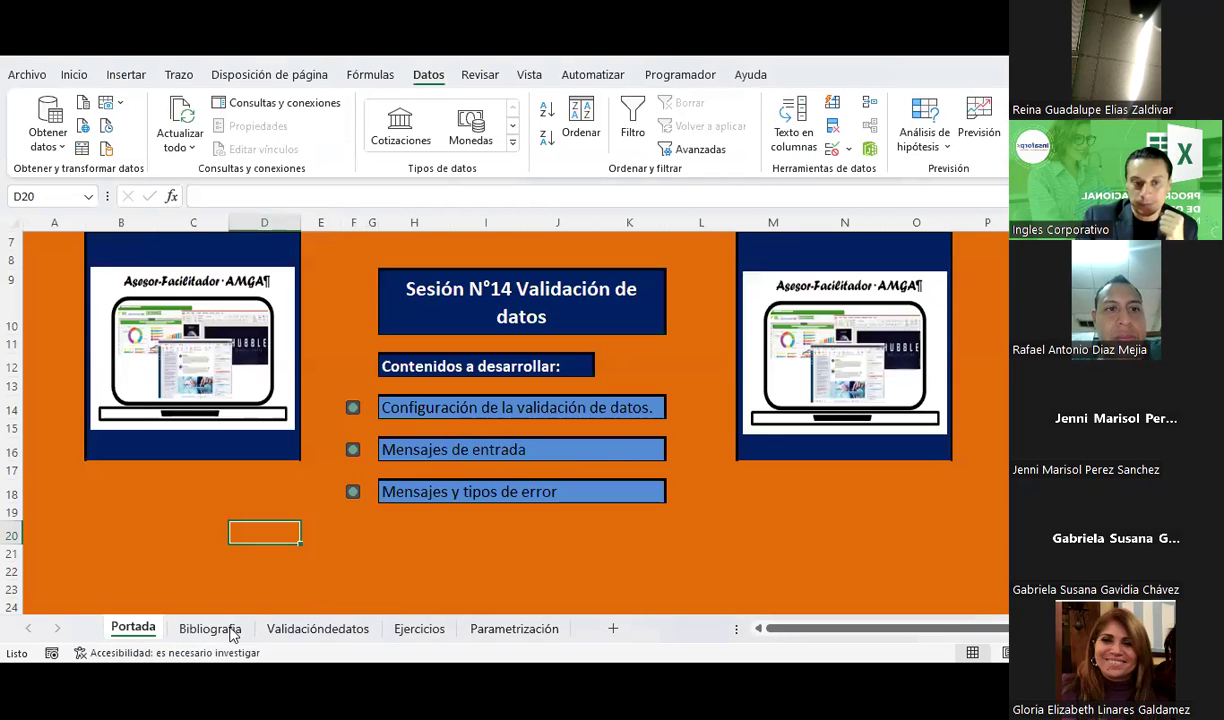
Move from the Bibliografia sheet to the Validacióndedatos sheet and select cells E20, G18 and F16
left_click(207, 632)
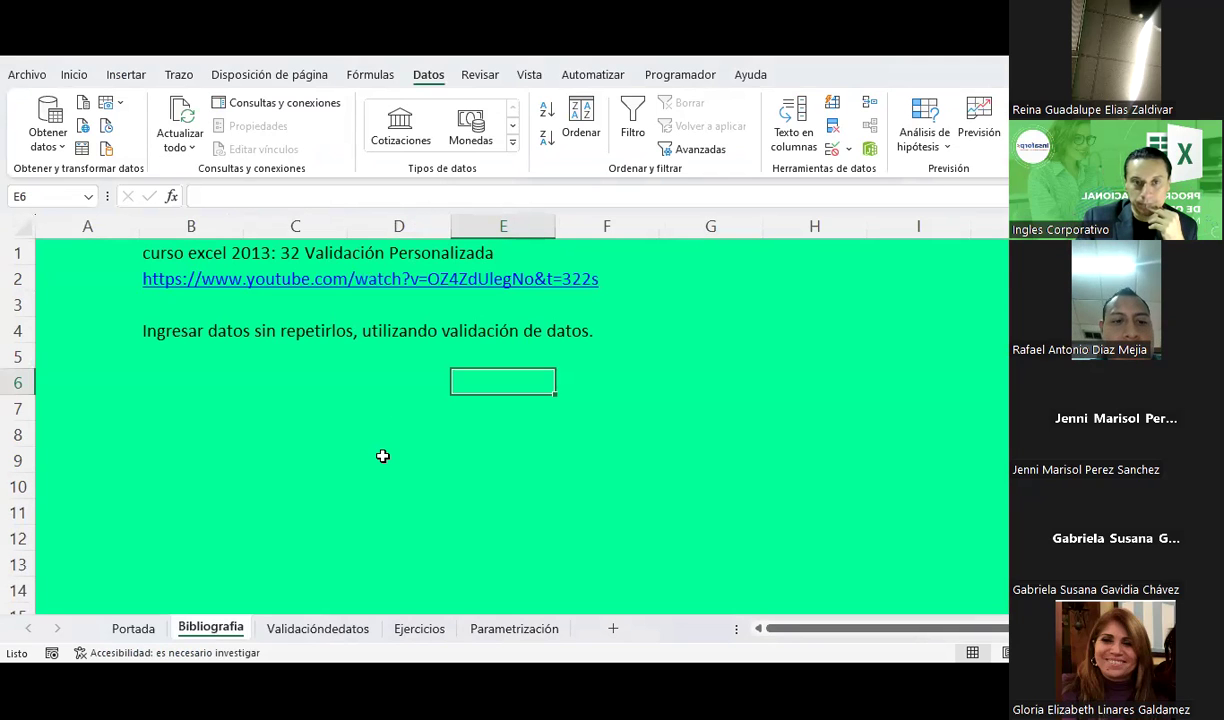
left_click(281, 634)
key("Down")
key("Down")
key("Down")
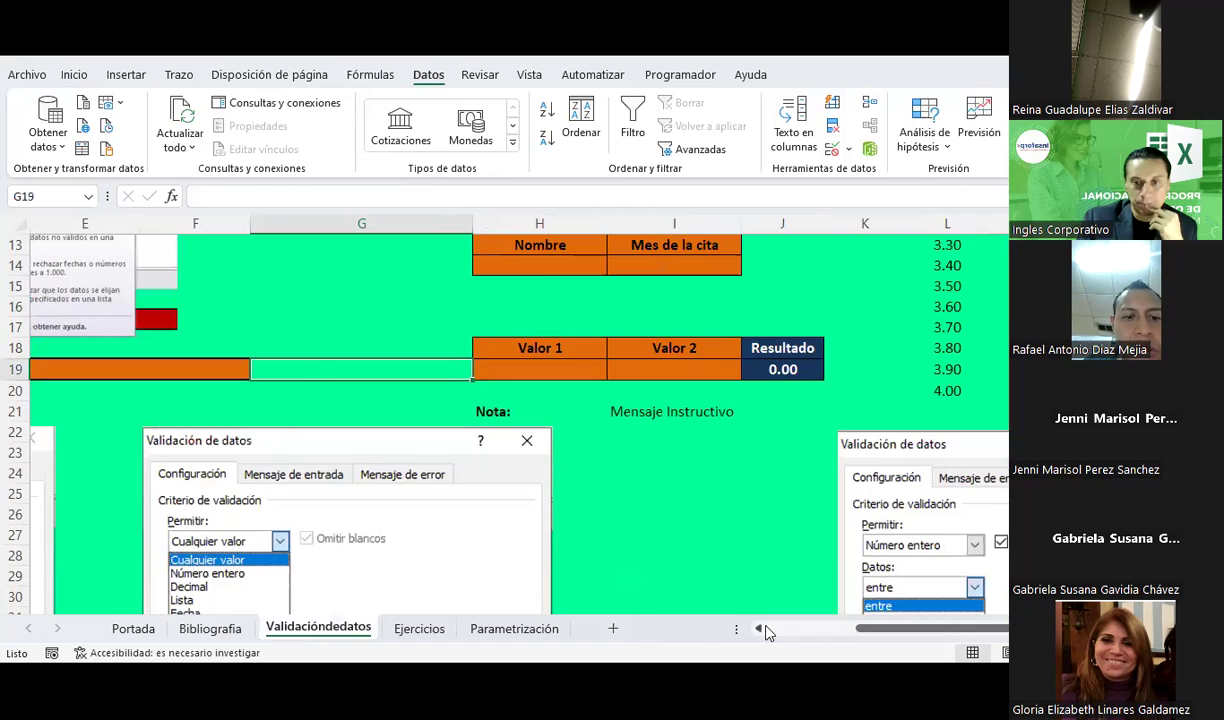
left_click(759, 628)
left_click(585, 390)
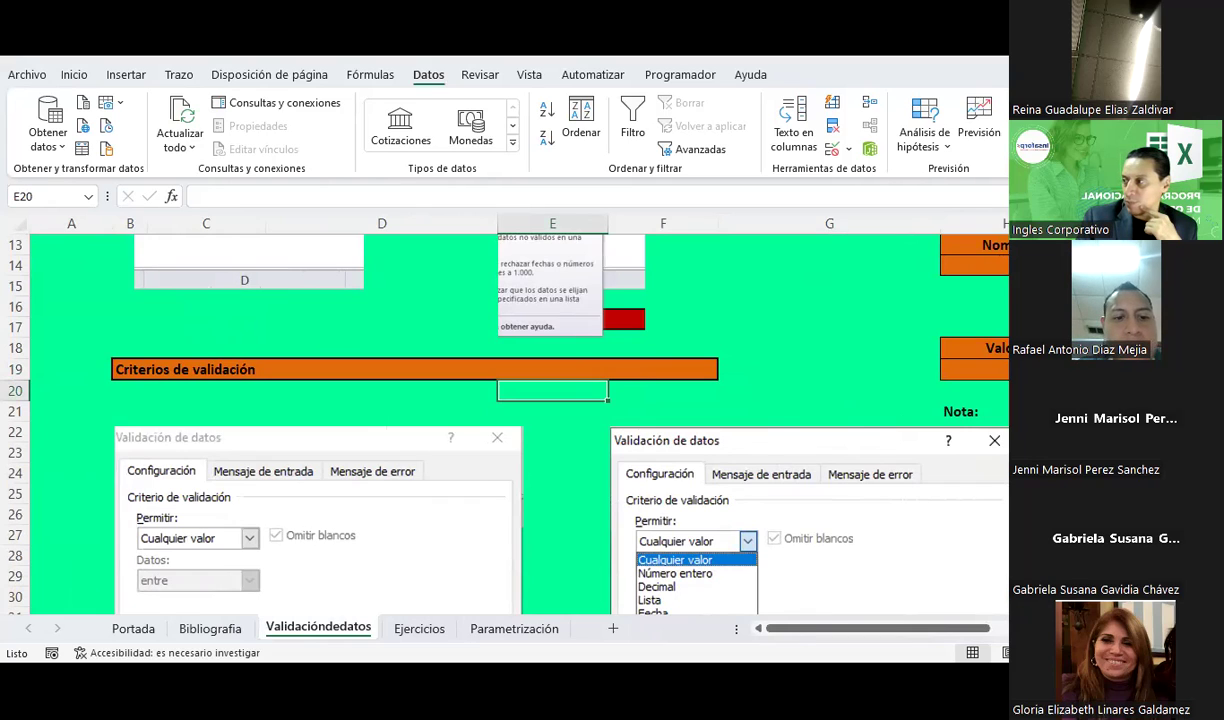
left_click(866, 341)
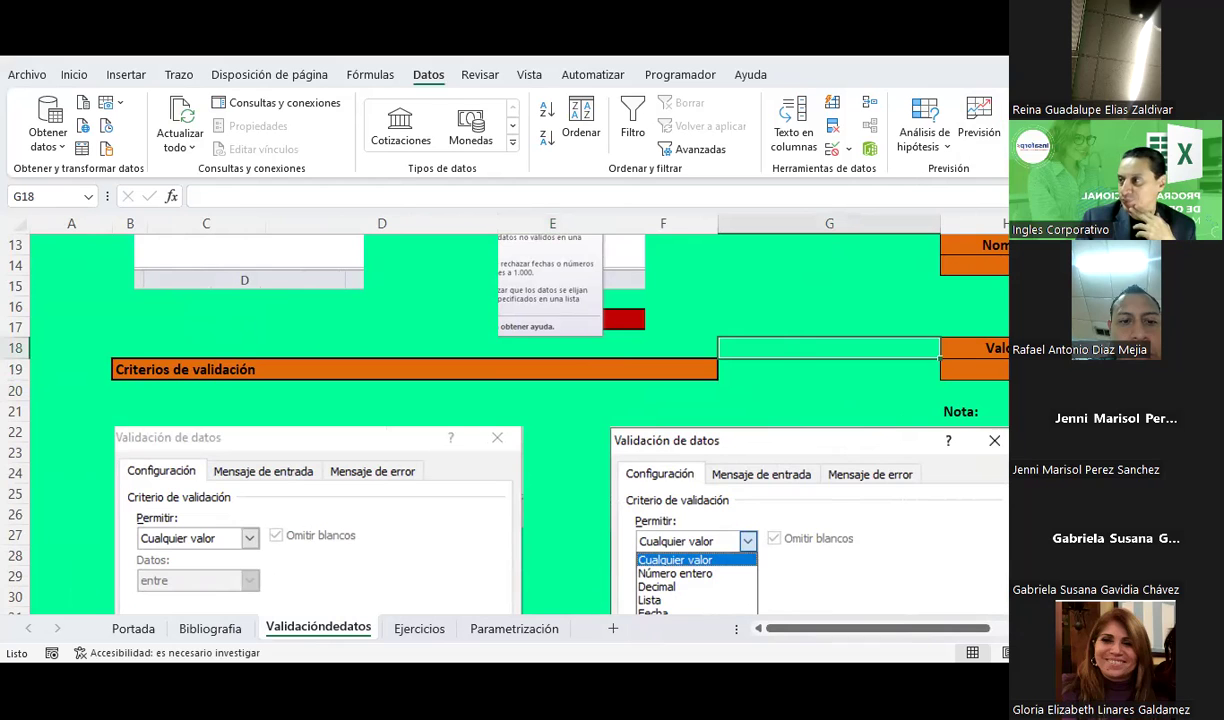
left_click(689, 300)
Scroll down to the Criterios de validación screenshots listing the allowed value types
scroll(689, 300, "up", 3)
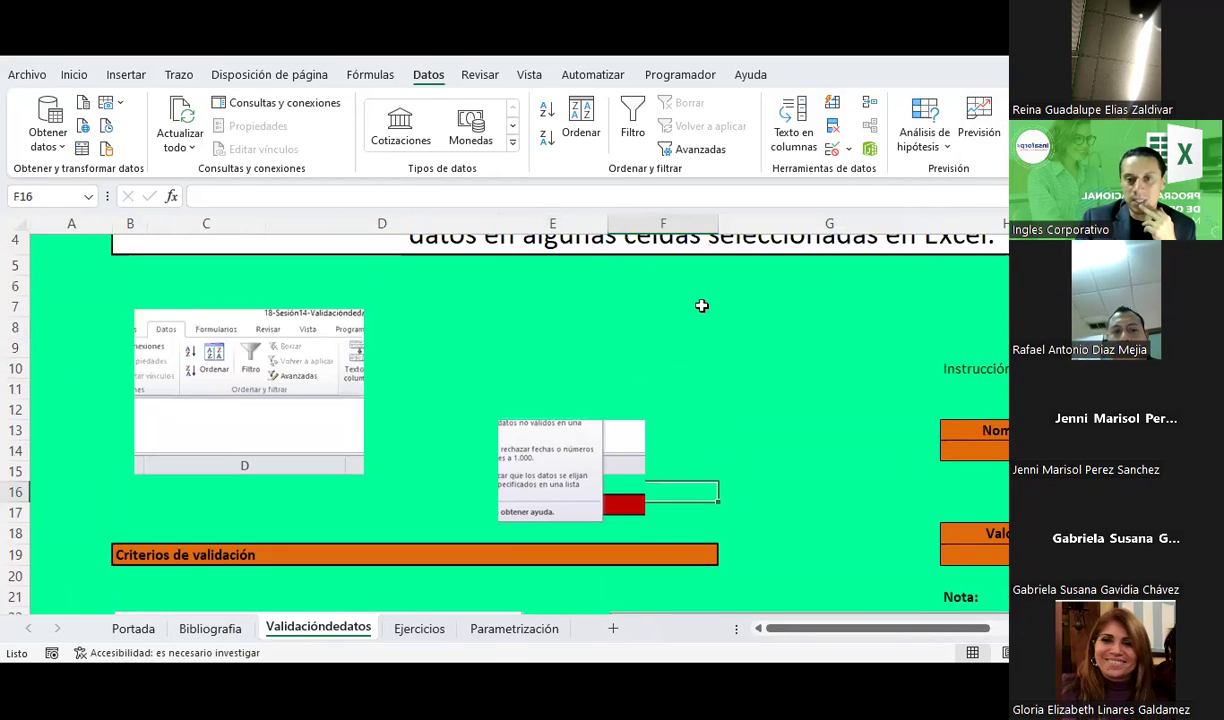
scroll(700, 304, "up", 1)
scroll(702, 305, "down", 1)
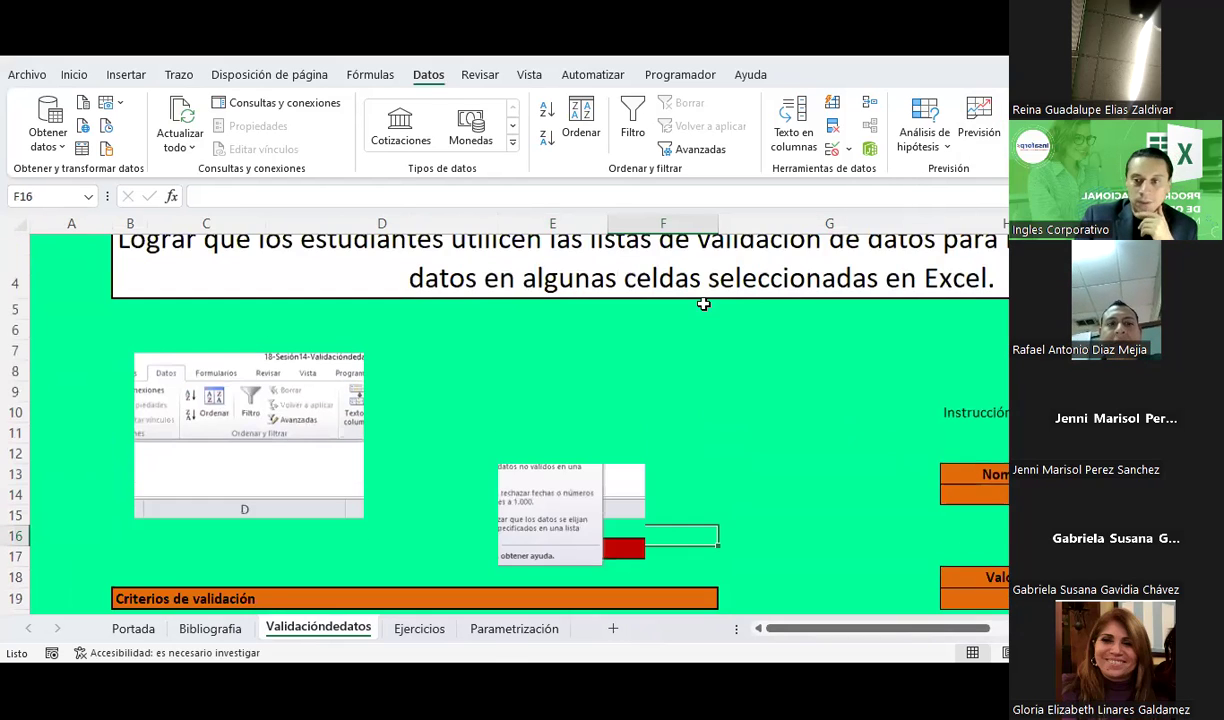
scroll(703, 304, "down", 1)
scroll(703, 304, "down", 2)
scroll(703, 304, "down", 1)
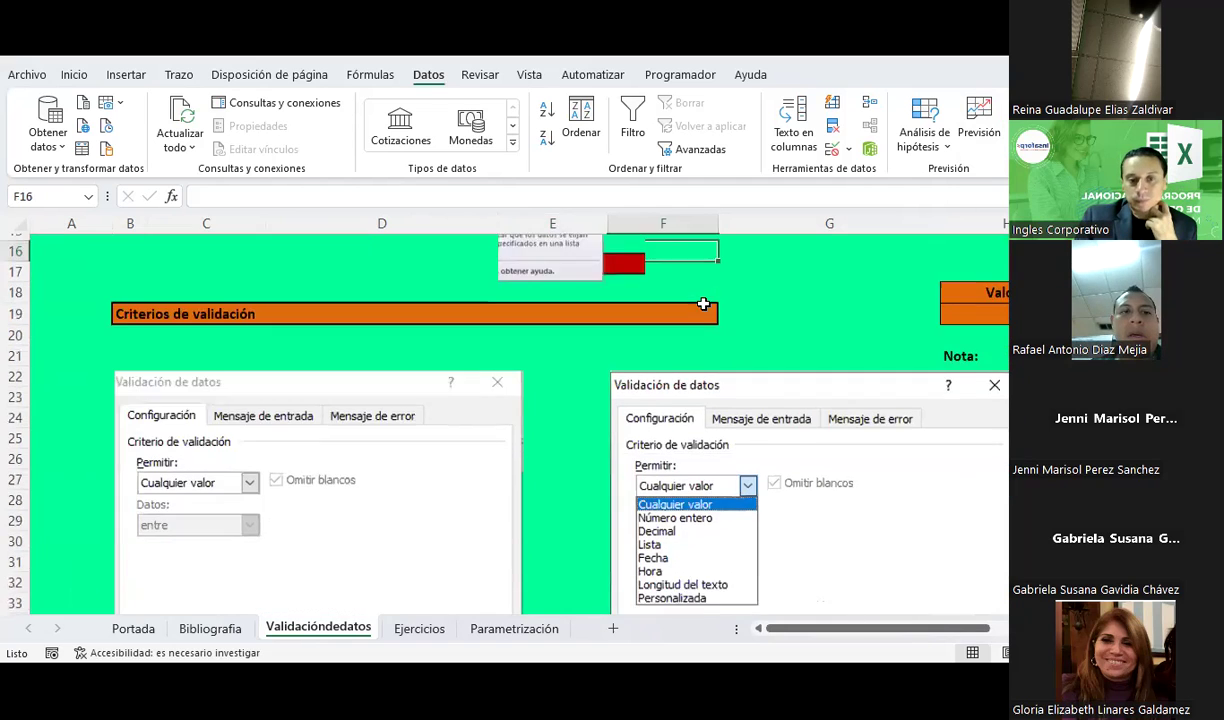
scroll(703, 304, "down", 2)
scroll(347, 369, "up", 1)
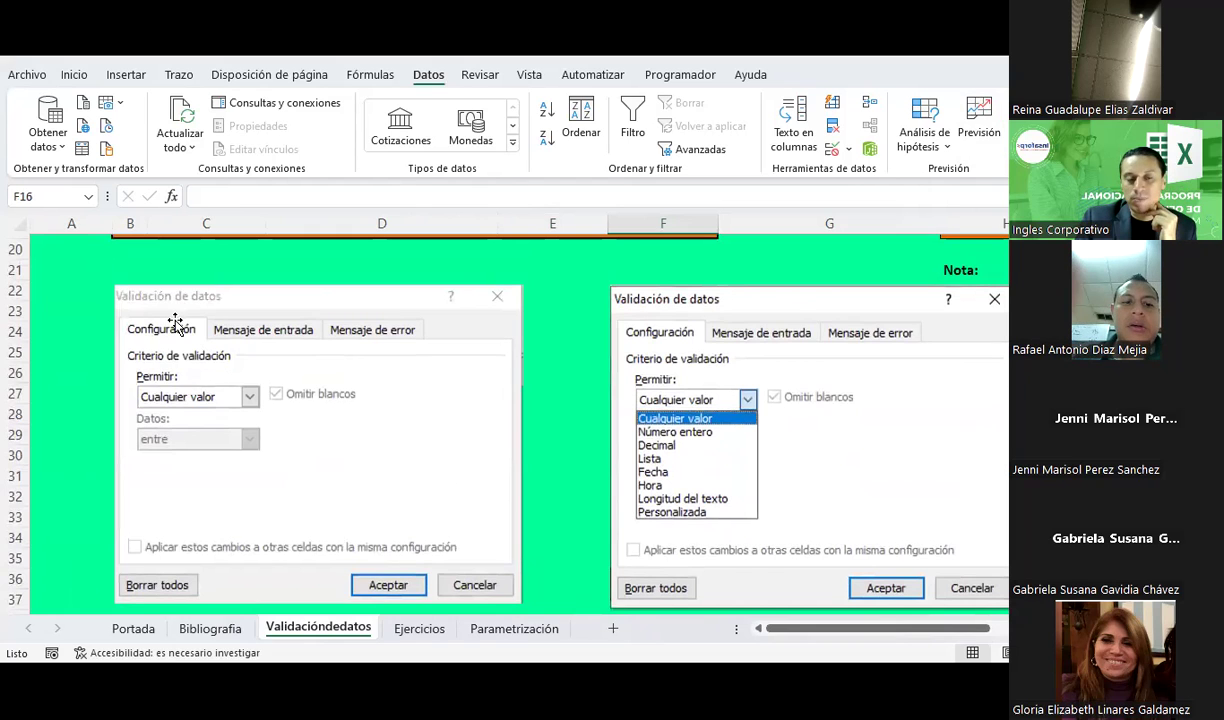
scroll(175, 322, "down", 1)
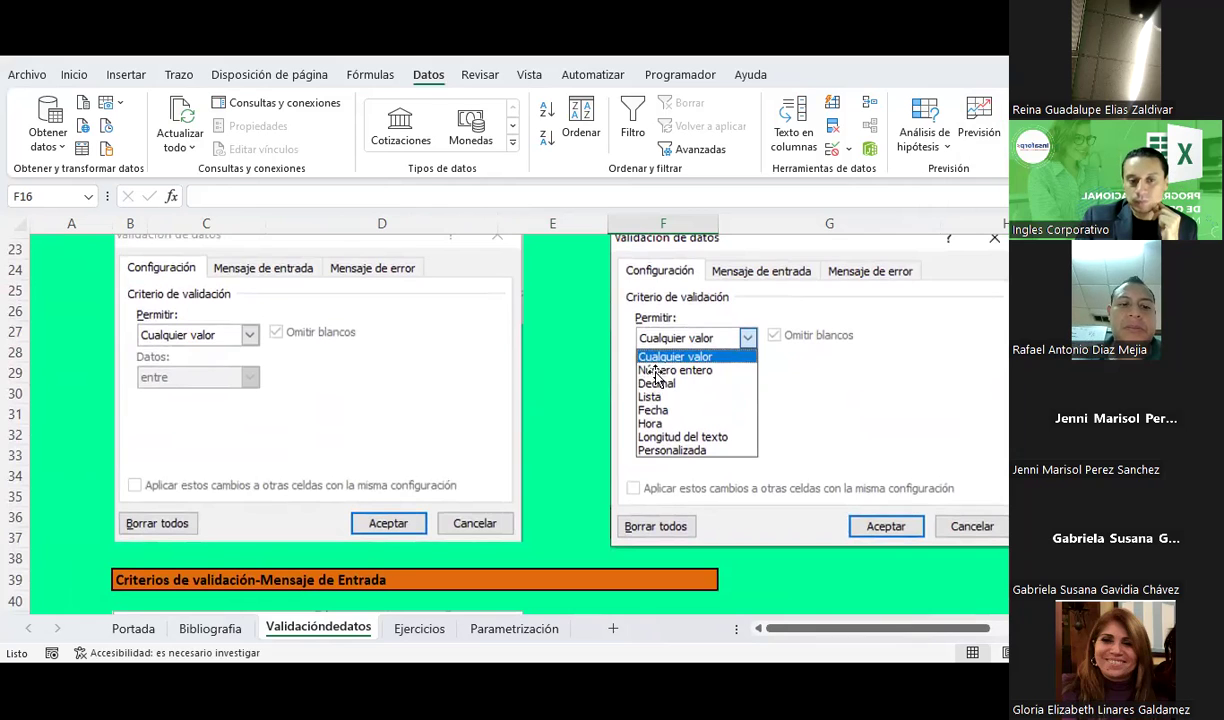
scroll(657, 375, "down", 2)
scroll(657, 376, "up", 1)
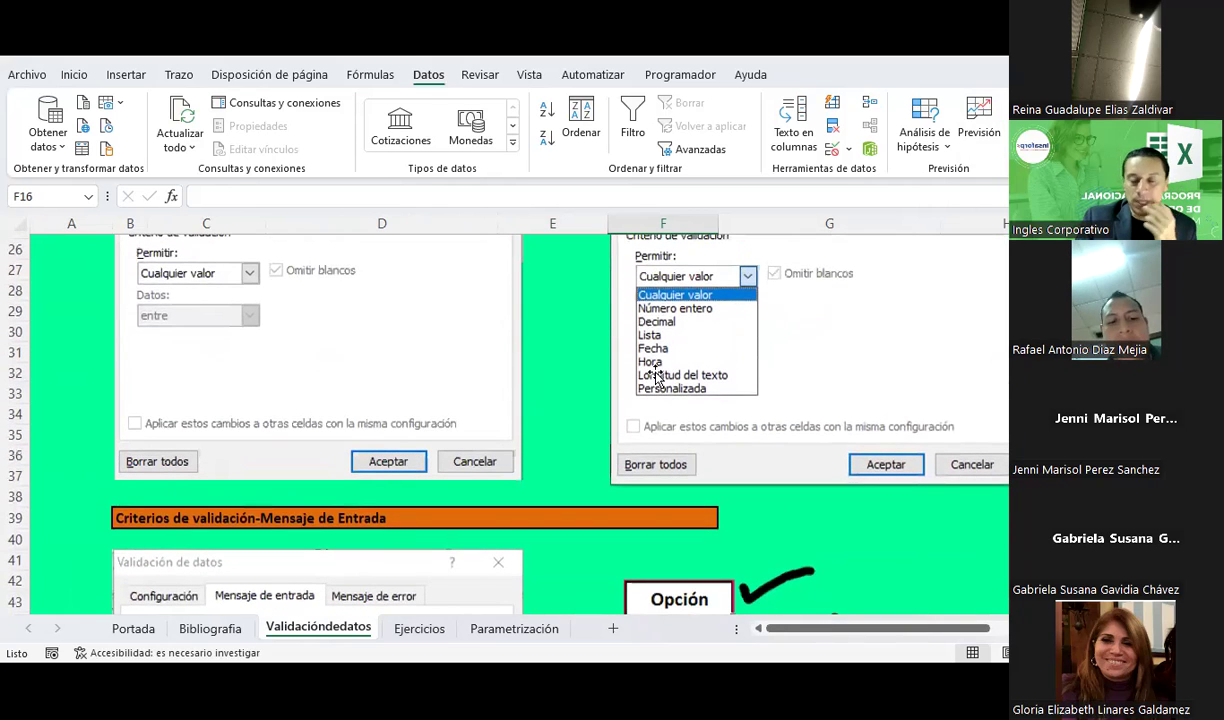
scroll(657, 377, "up", 1)
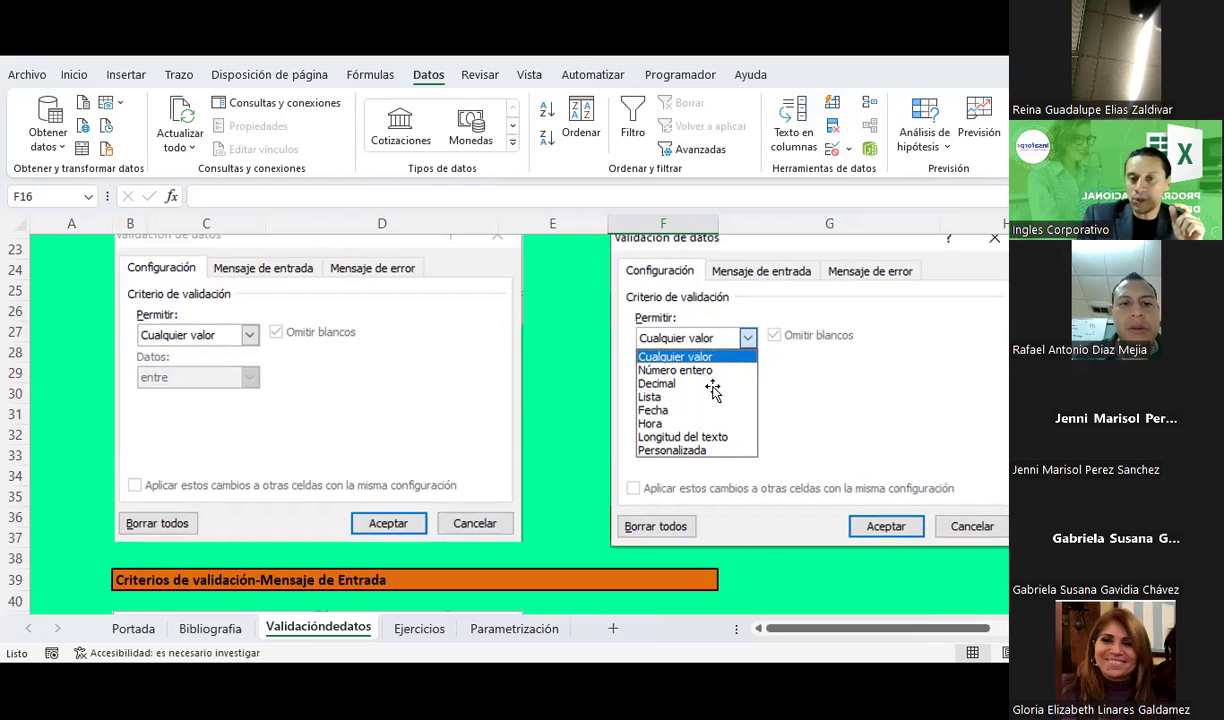
Scroll to the Mensaje de Entrada section and point out the Opción example and input-message dialog images
scroll(521, 395, "down", 5)
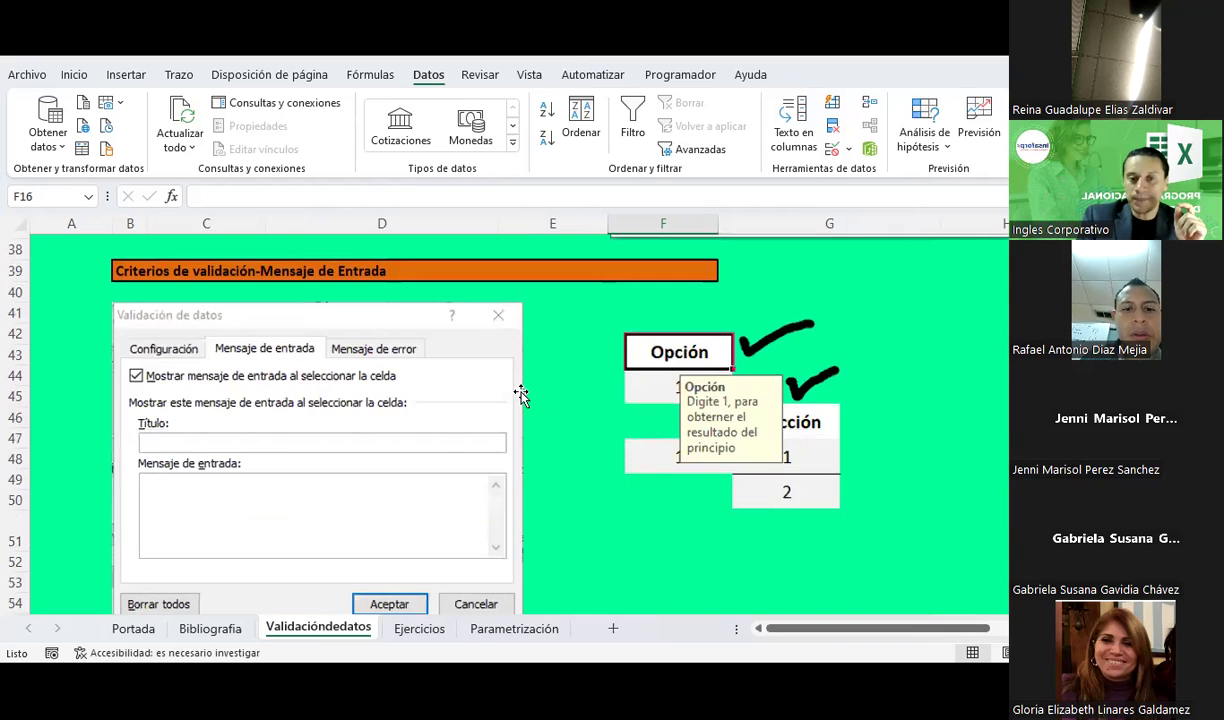
scroll(521, 395, "down", 1)
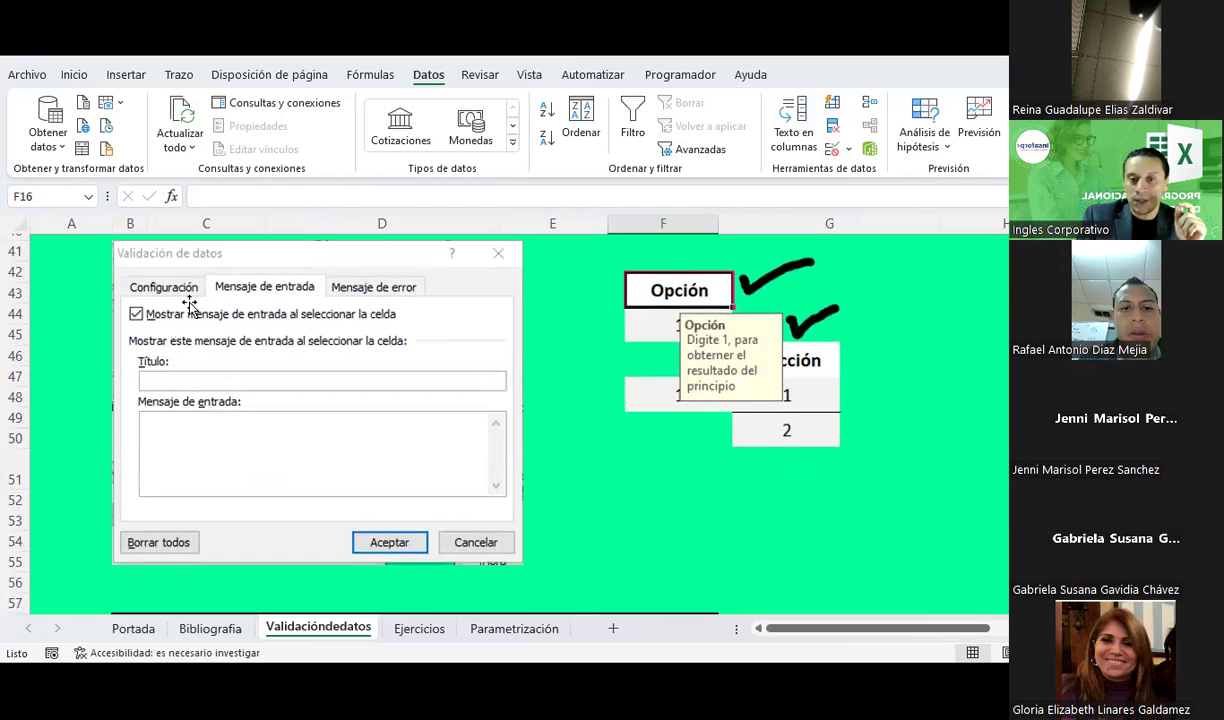
left_click(745, 328)
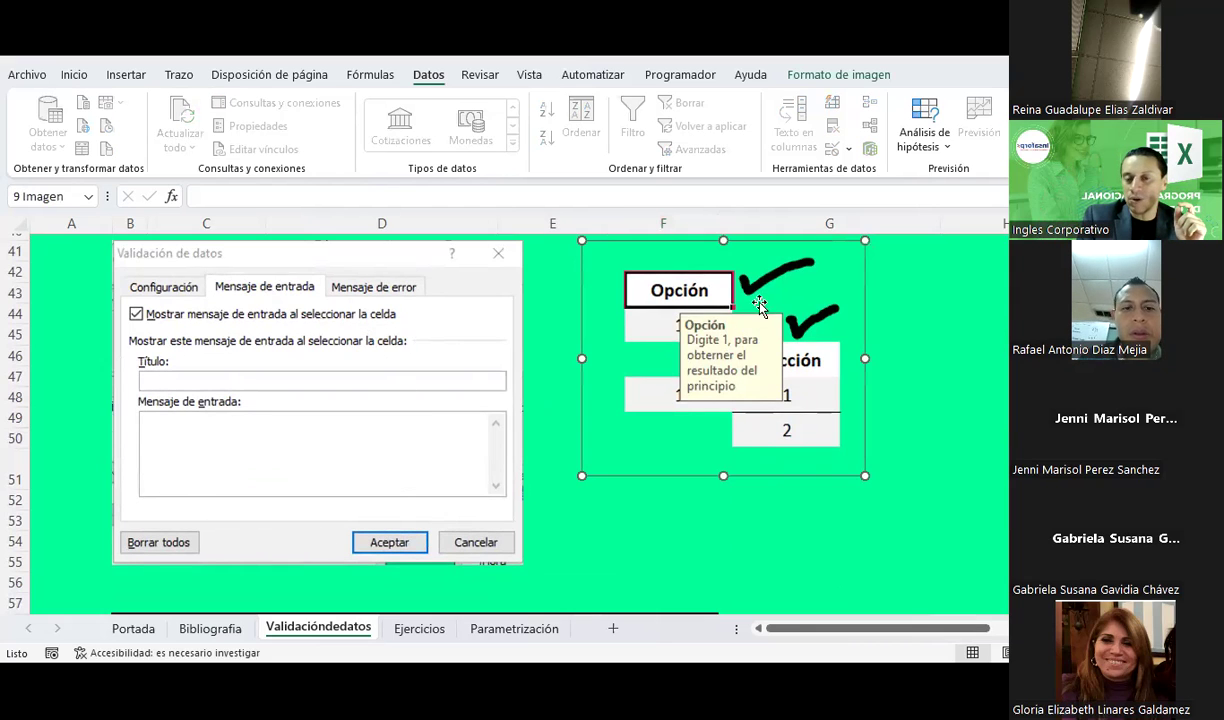
left_click(690, 558)
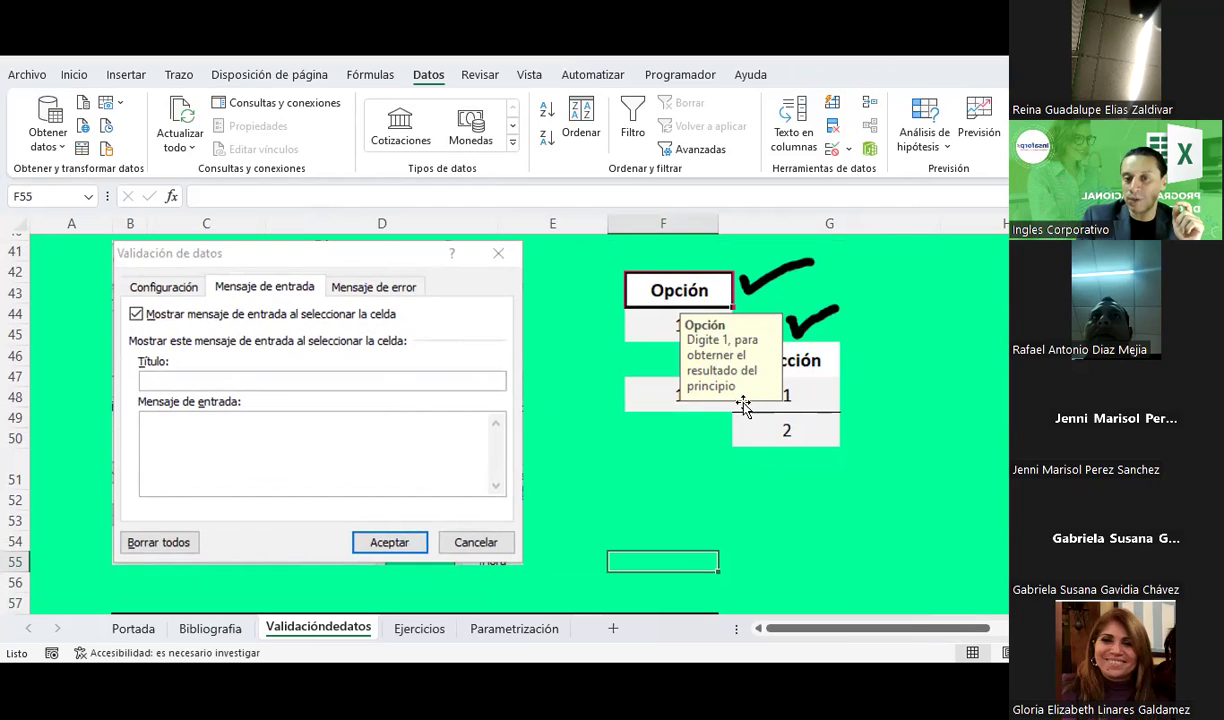
left_click(652, 442)
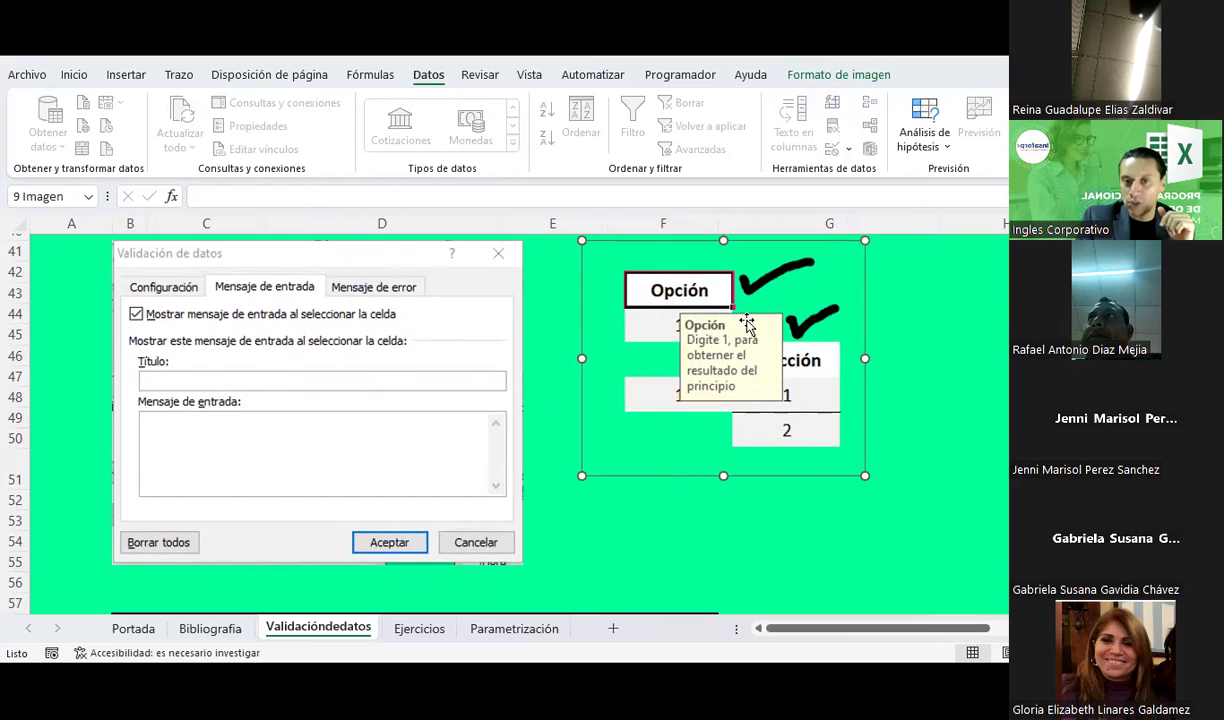
left_click(213, 418)
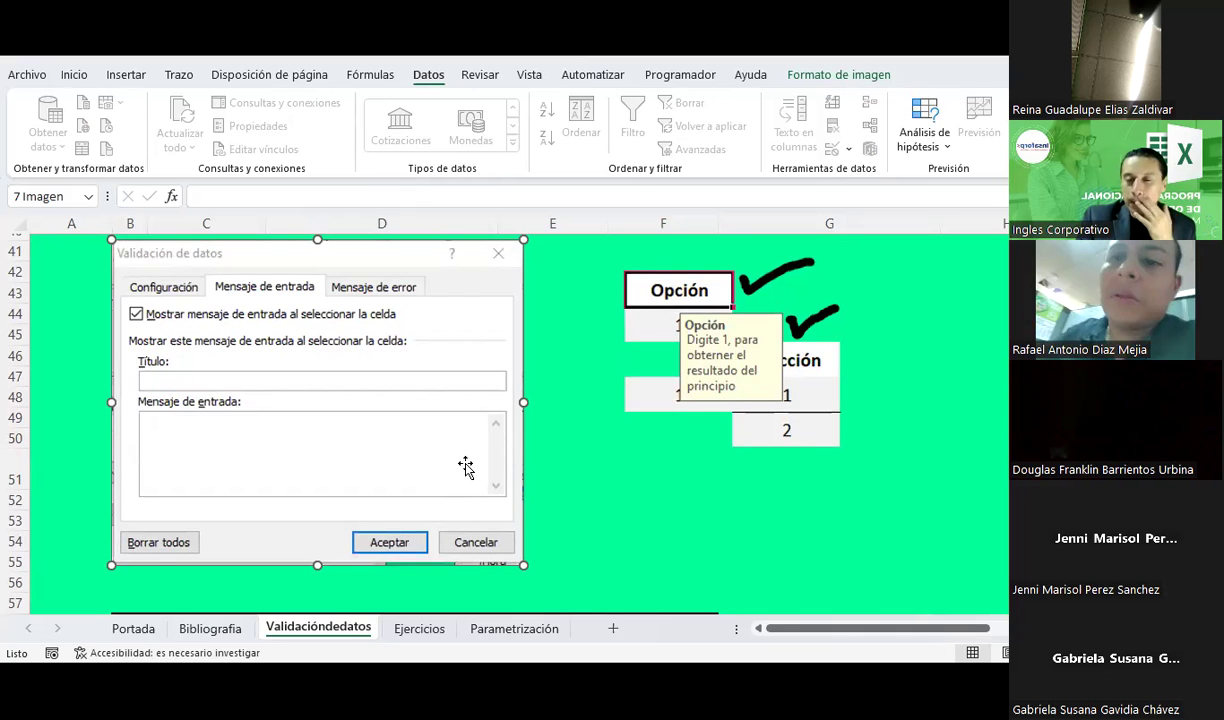
left_click(675, 585)
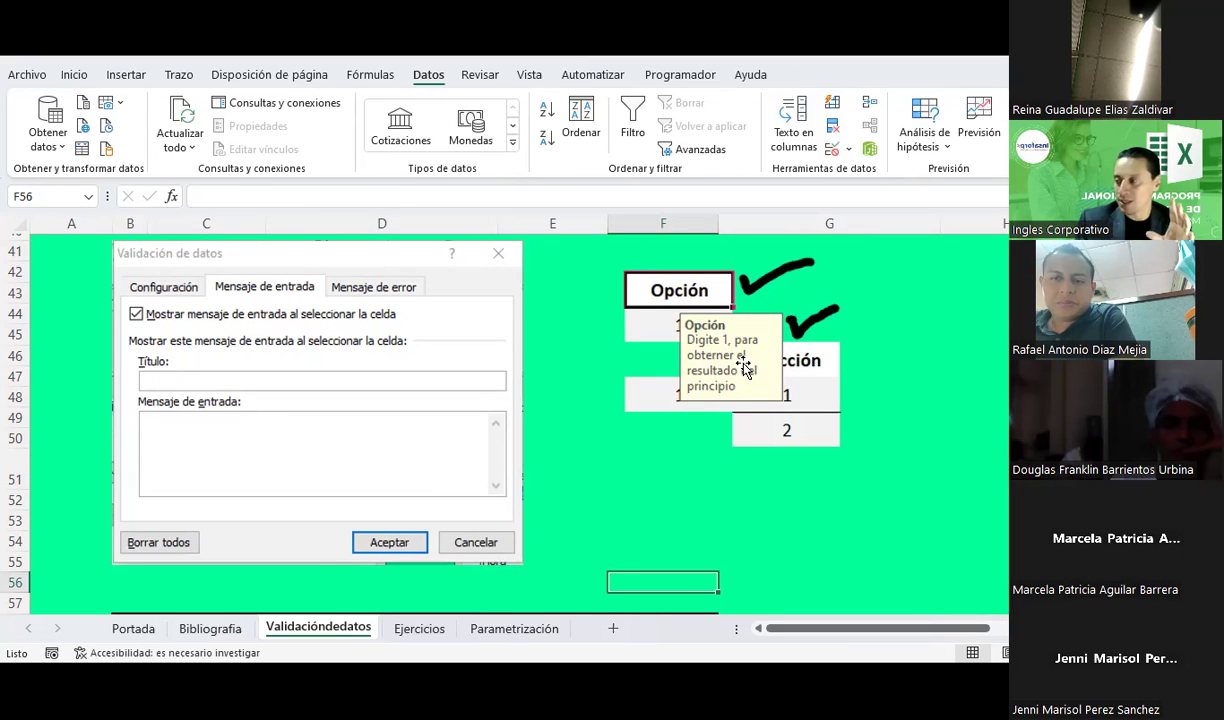
left_click(771, 543)
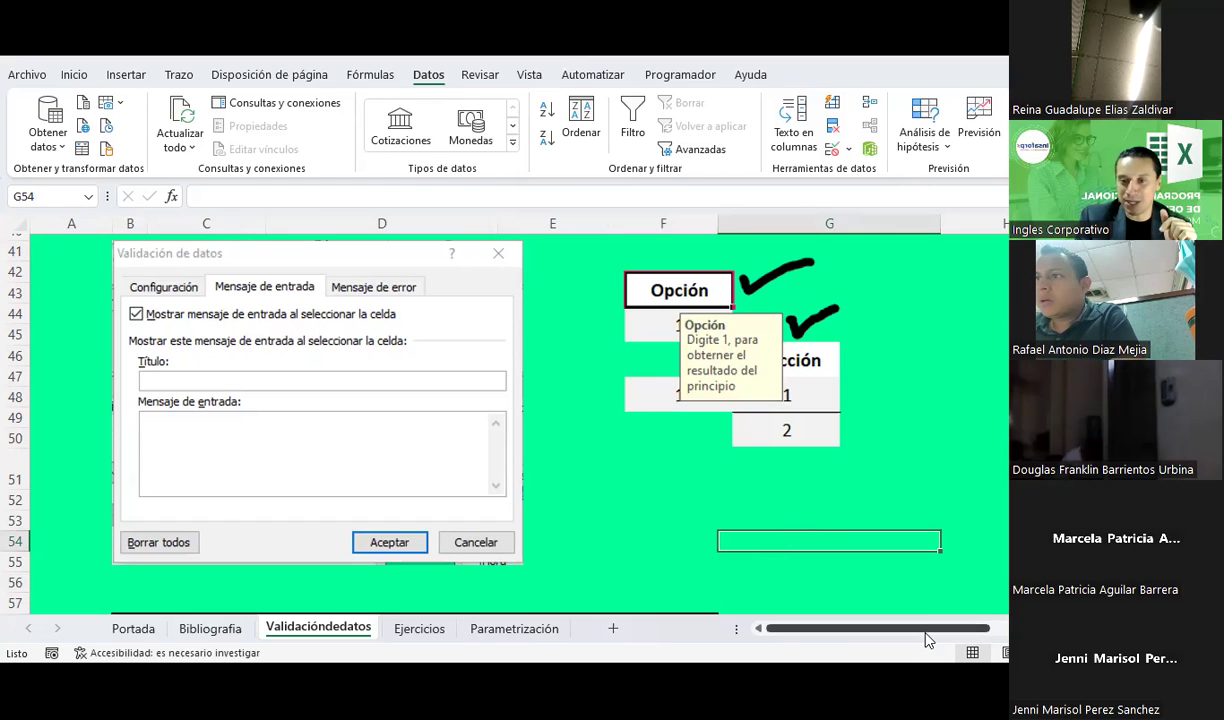
left_click_drag(926, 628, 962, 628)
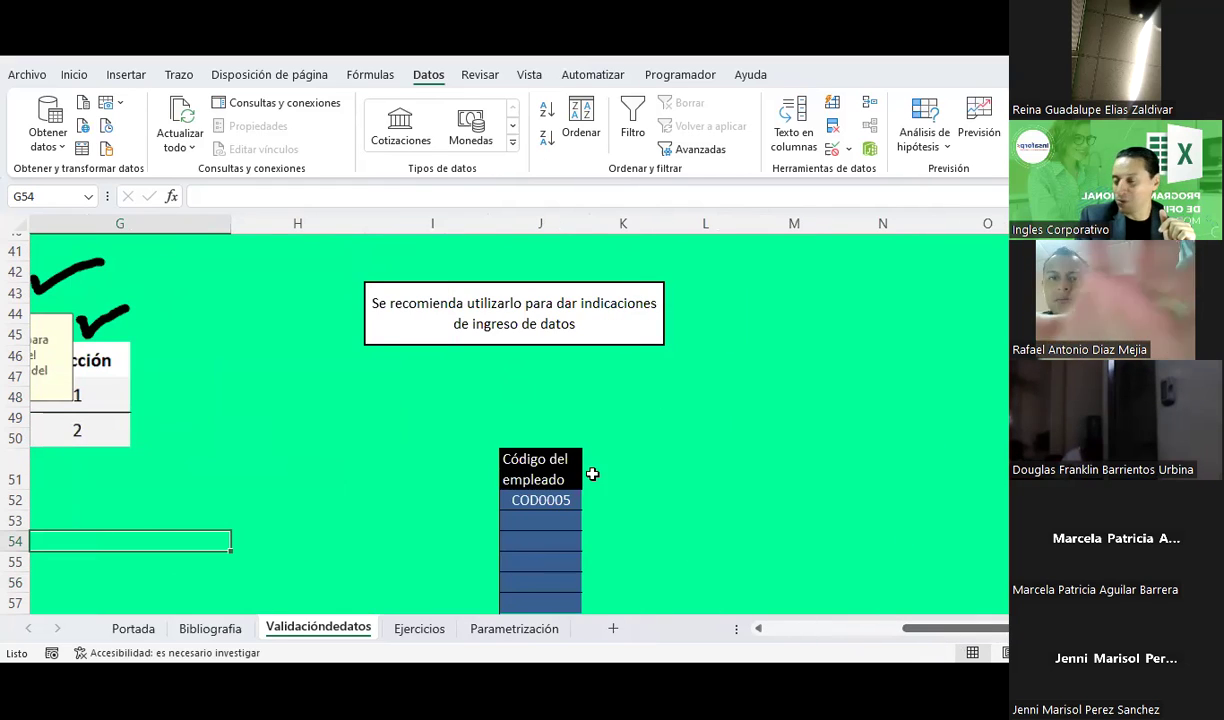
scroll(418, 402, "up", 1)
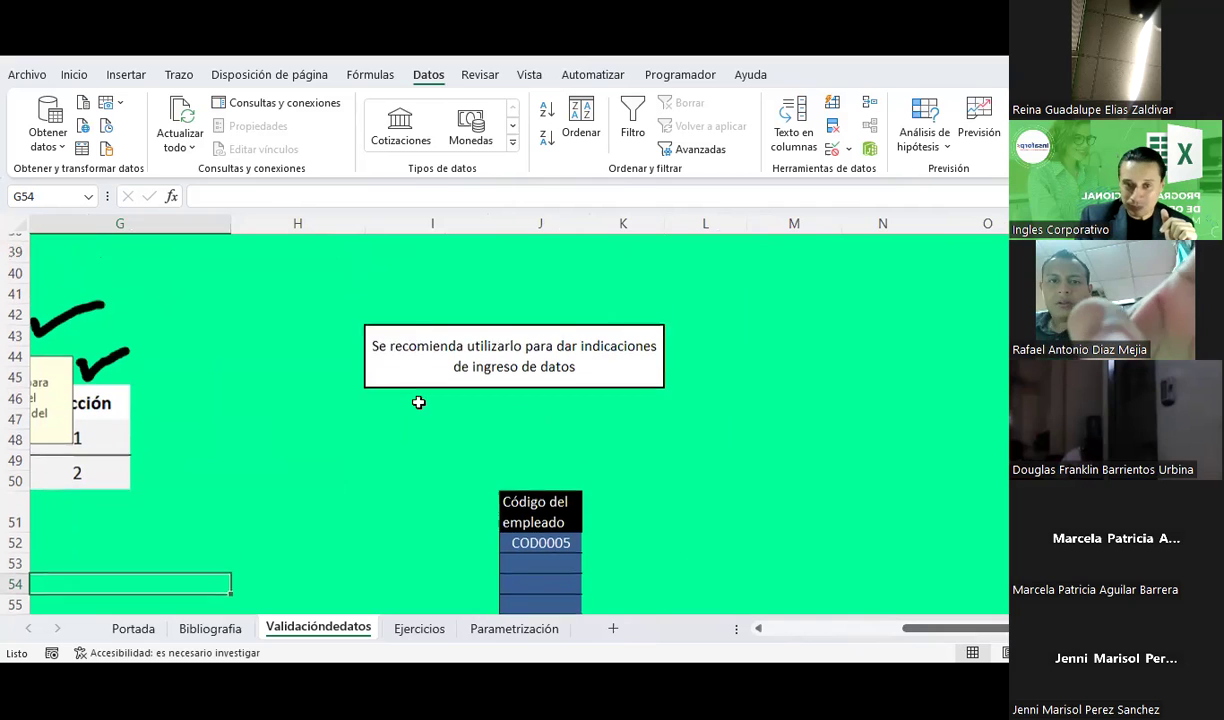
scroll(418, 402, "up", 2)
scroll(418, 402, "down", 4)
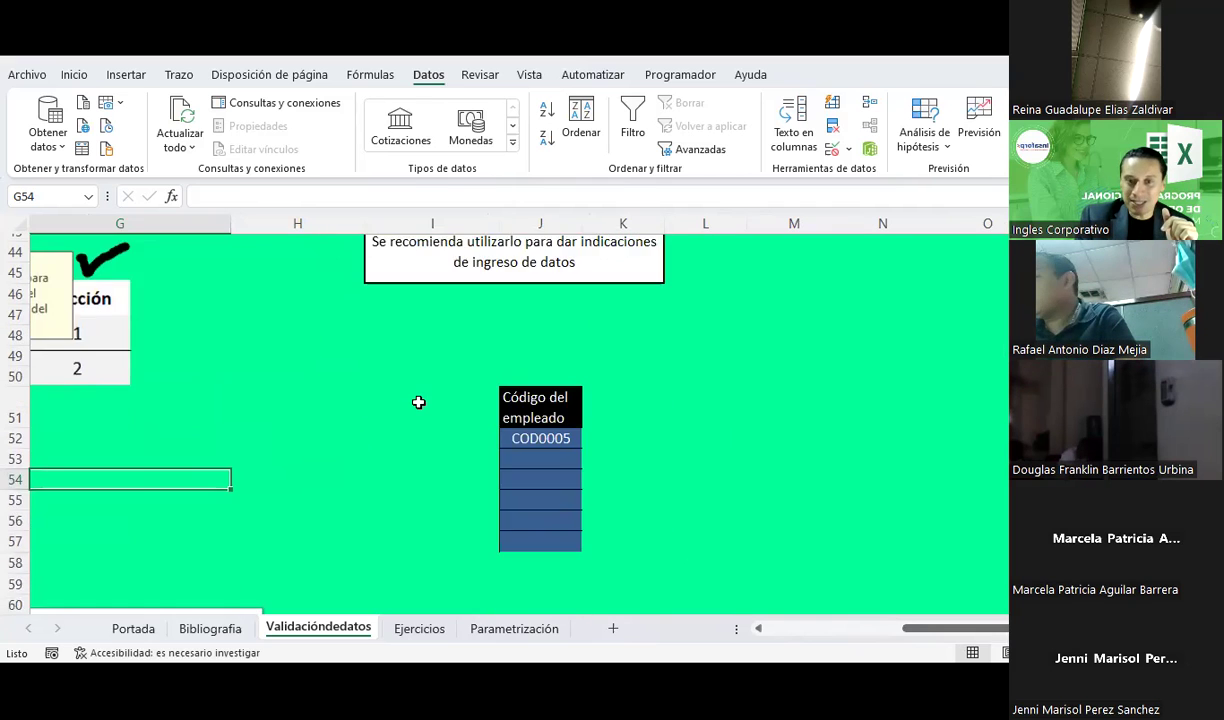
scroll(418, 402, "down", 3)
left_click_drag(920, 628, 780, 630)
scroll(579, 448, "down", 2)
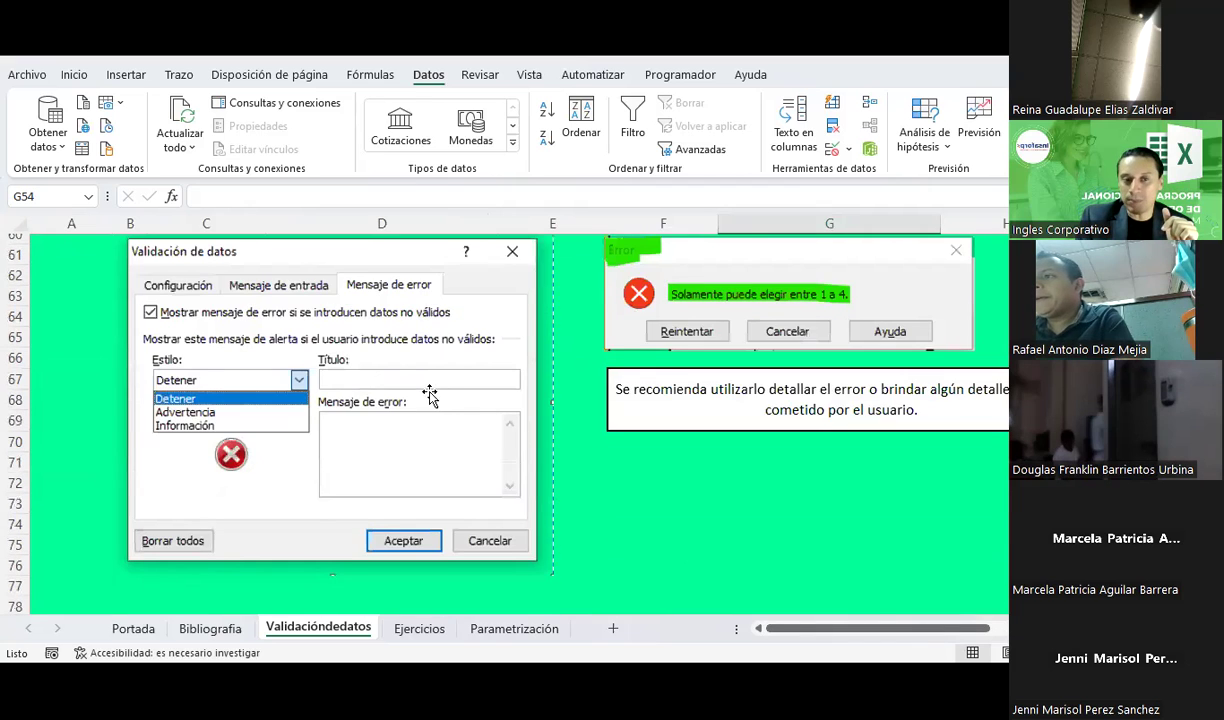
scroll(410, 374, "up", 1)
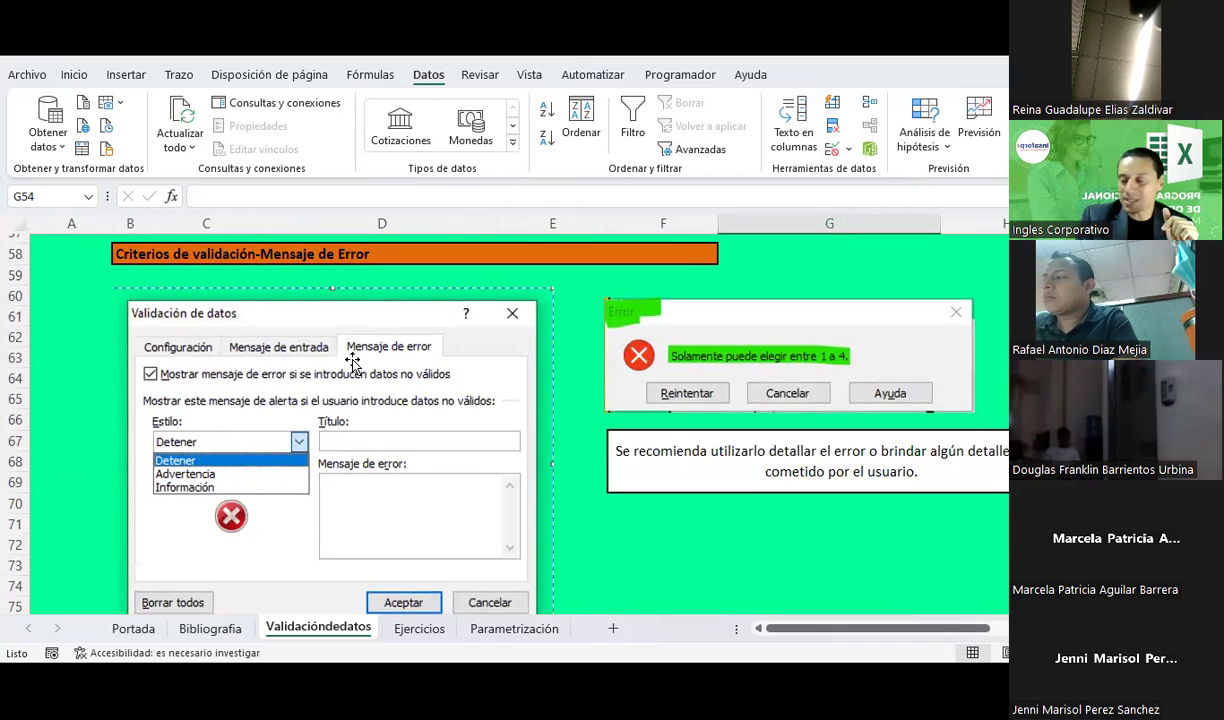
scroll(303, 387, "down", 1)
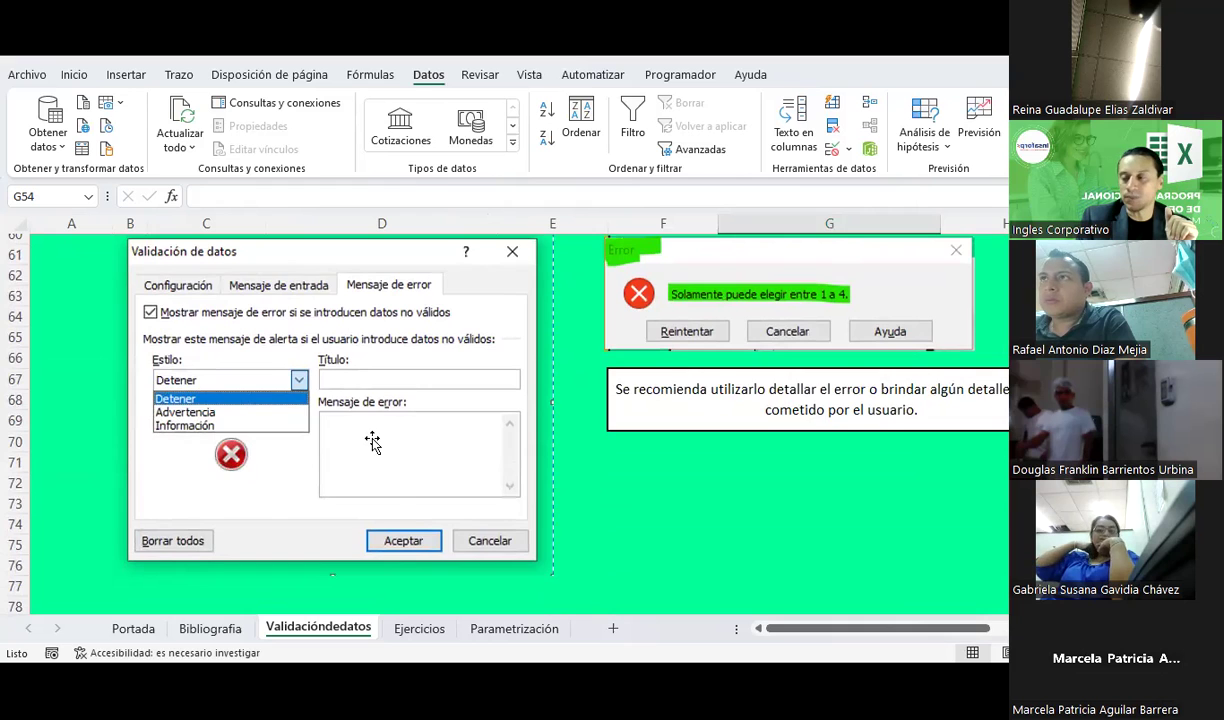
scroll(365, 442, "up", 1)
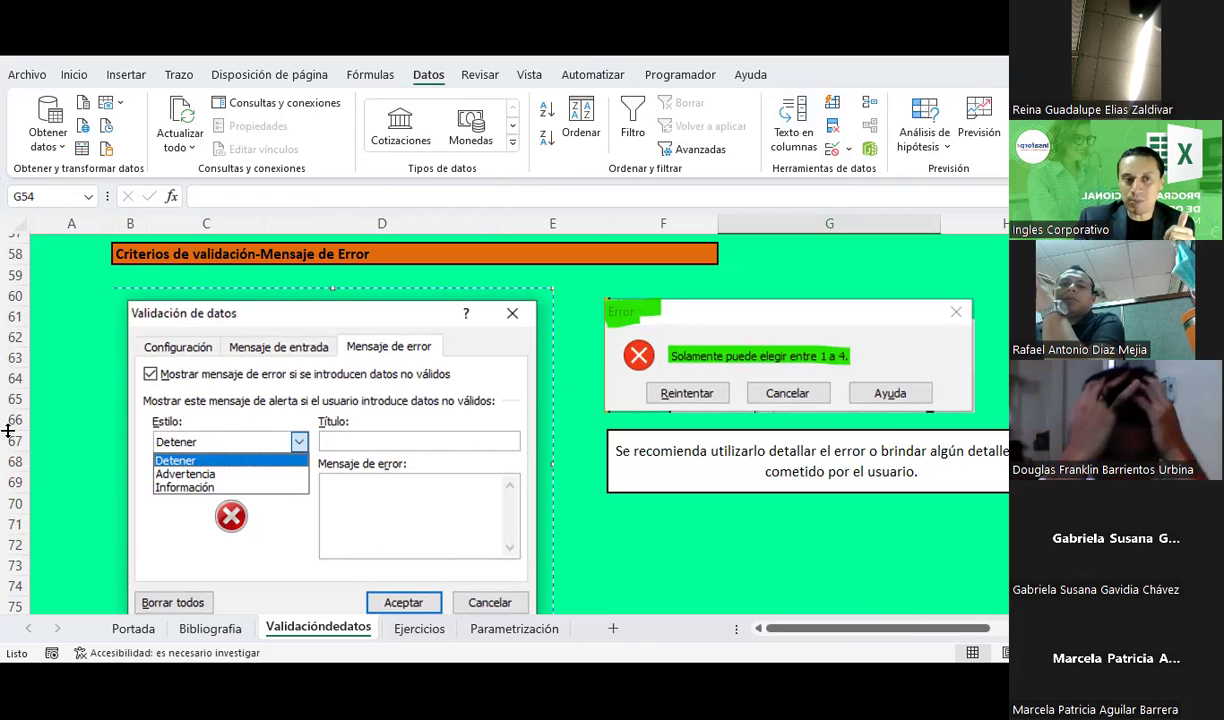
Pen-ink a tick by Advertencia and a warning triangle, then pick the highlighter and undo the triangle
left_click(179, 75)
left_click(168, 115)
left_click_drag(222, 471, 259, 456)
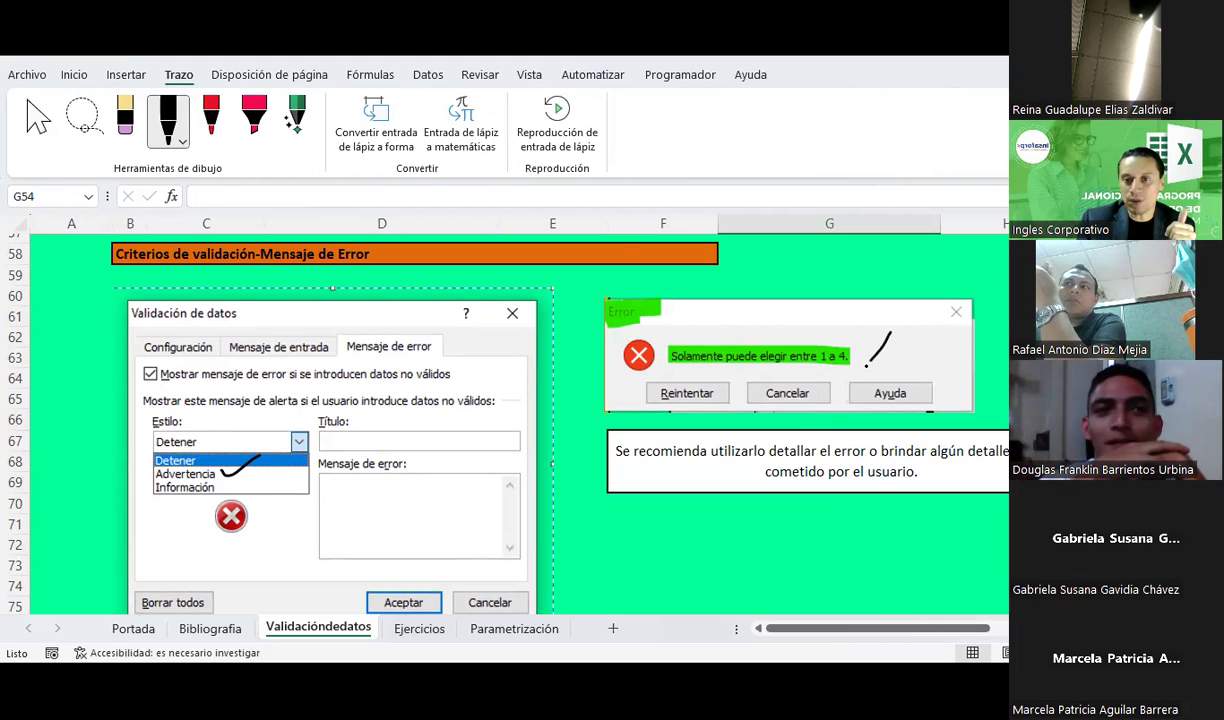
left_click_drag(889, 332, 889, 352)
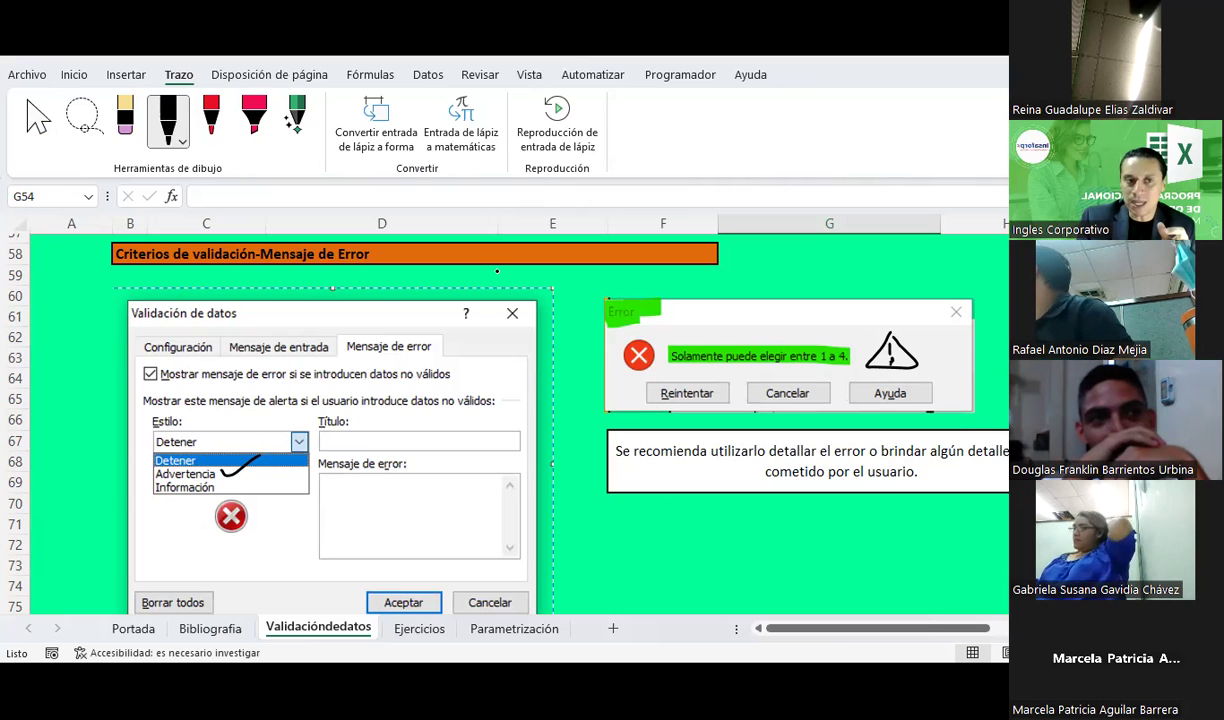
left_click(130, 125)
key("ctrl+z")
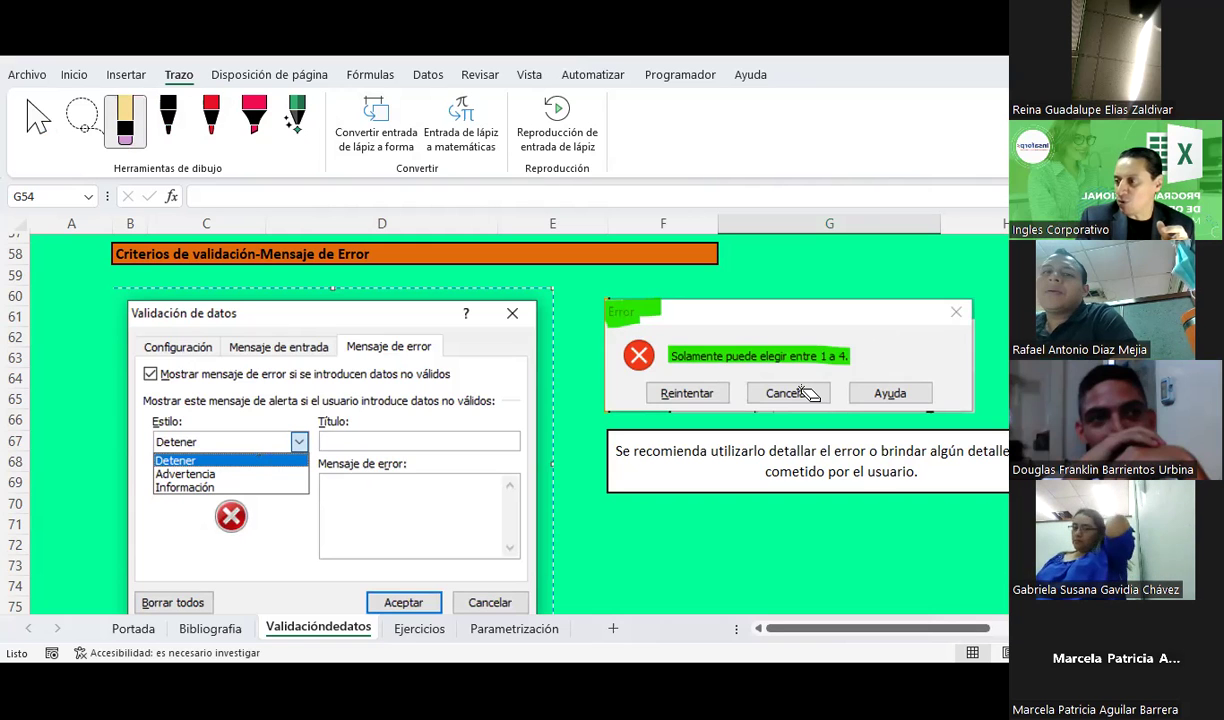
Exit ink mode and scroll to the Valor 1/Valor 2 table, inspecting cells H19, I19 and J19
key("Escape")
scroll(891, 356, "up", 5)
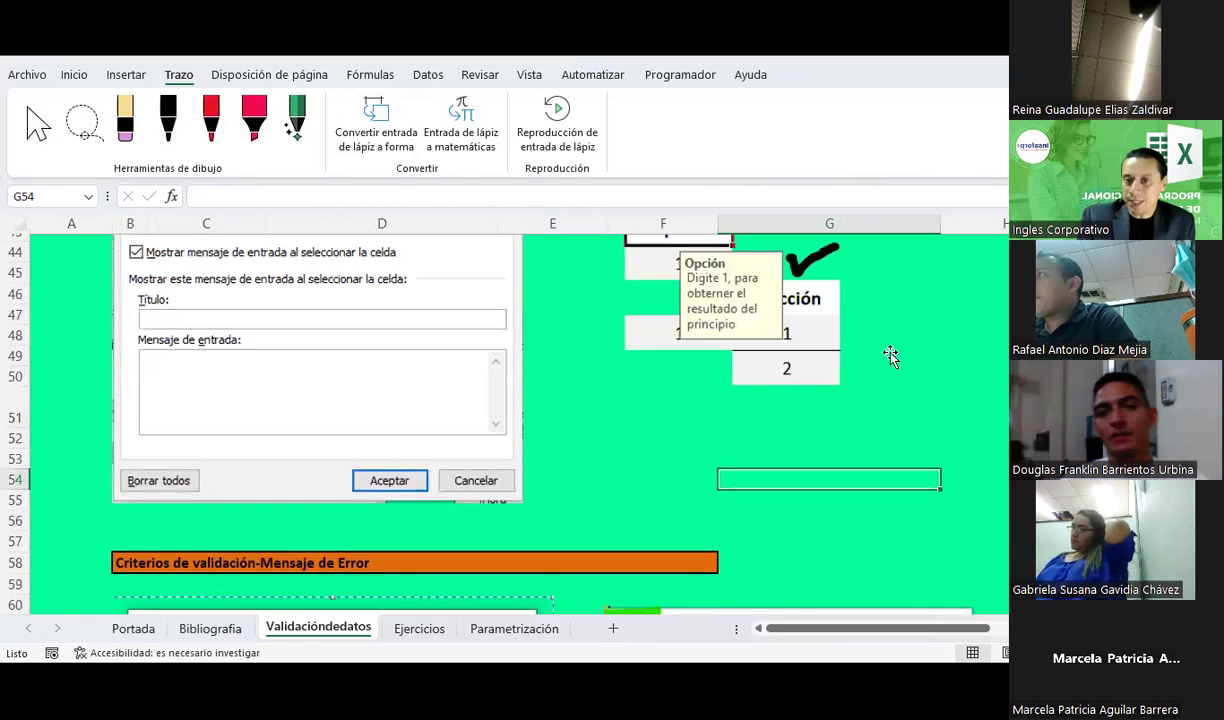
scroll(891, 356, "up", 7)
scroll(891, 356, "up", 2)
scroll(891, 356, "up", 5)
scroll(891, 356, "down", 2)
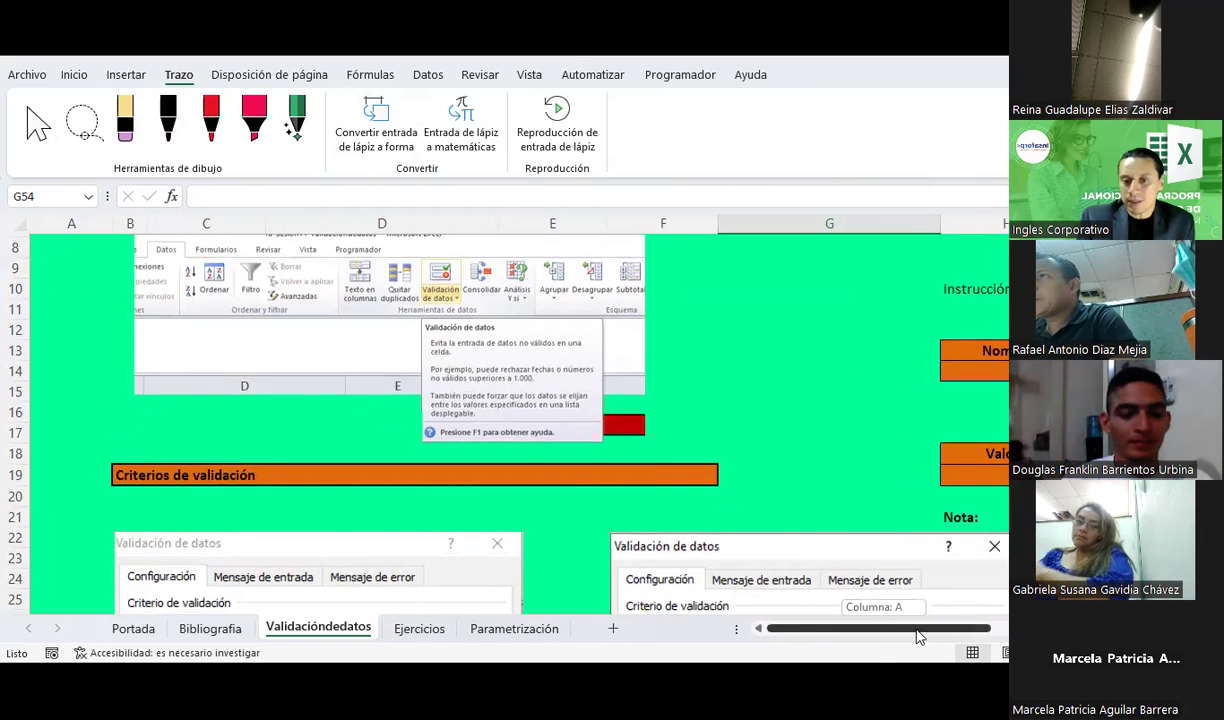
scroll(919, 637, "right", 3)
left_click(674, 481)
left_click(760, 477)
left_click(850, 475)
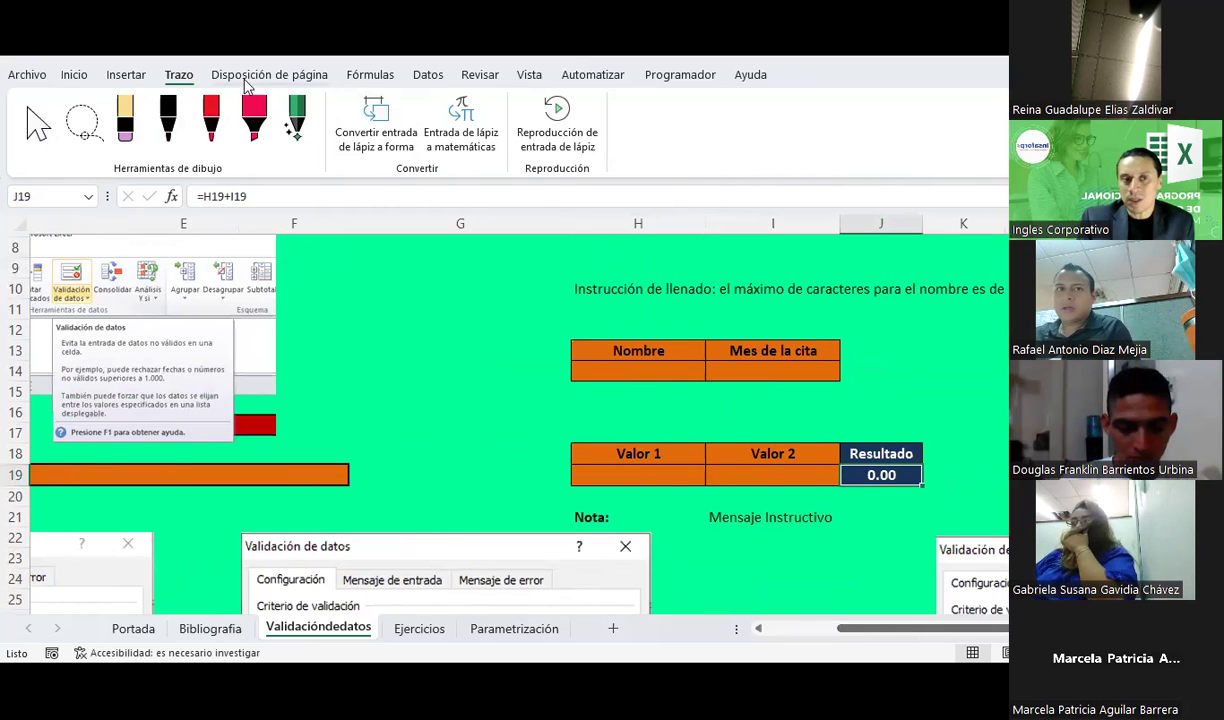
On the Home tab, recheck Valor 1, Valor 2 and the Resultado formula =H19+I19
left_click(80, 76)
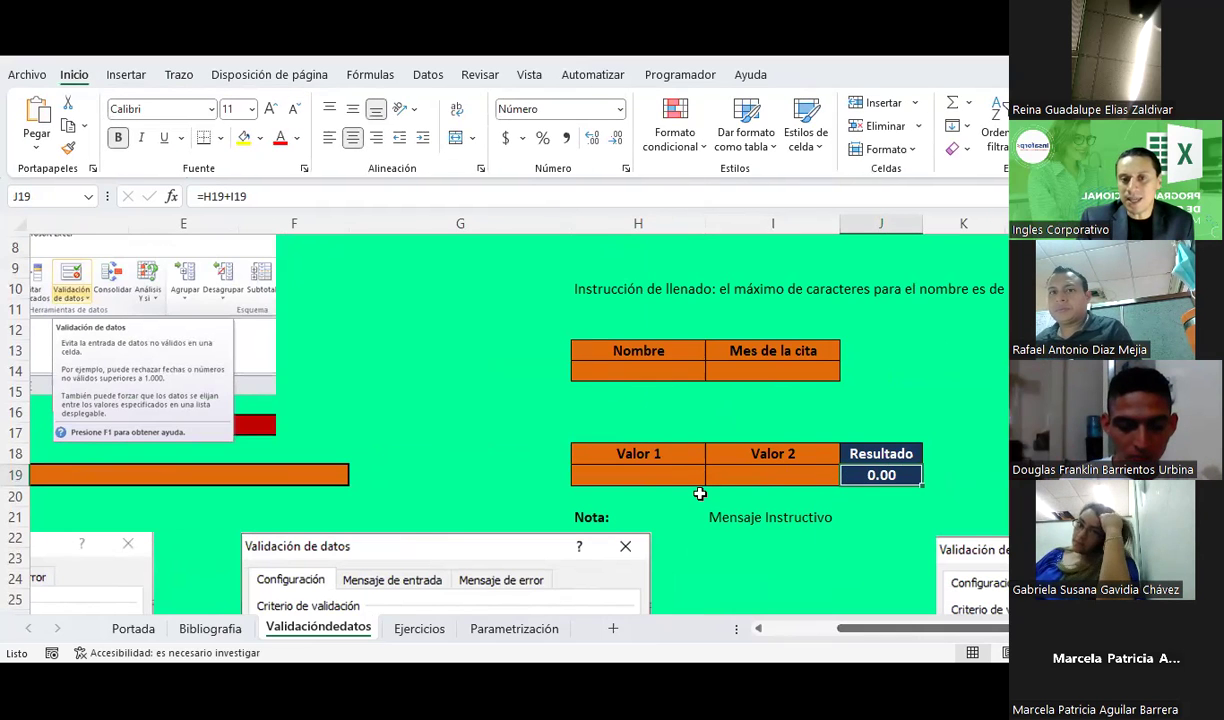
left_click(667, 470)
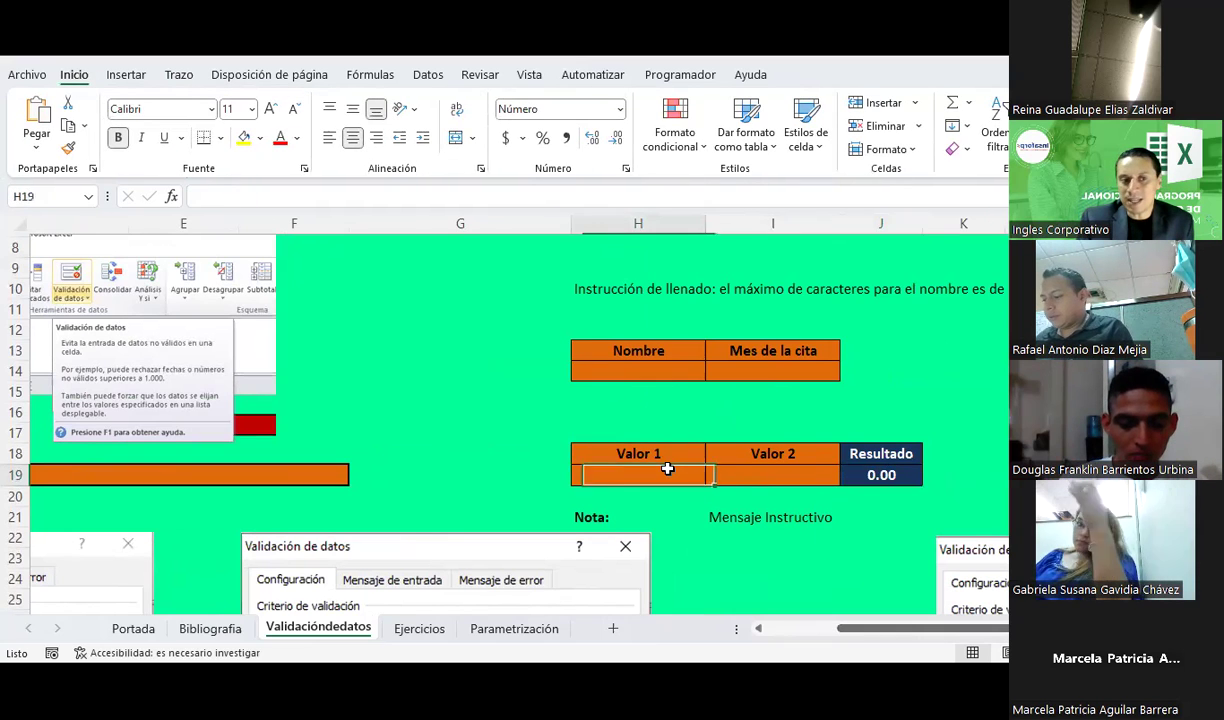
left_click(776, 473)
left_click(900, 476)
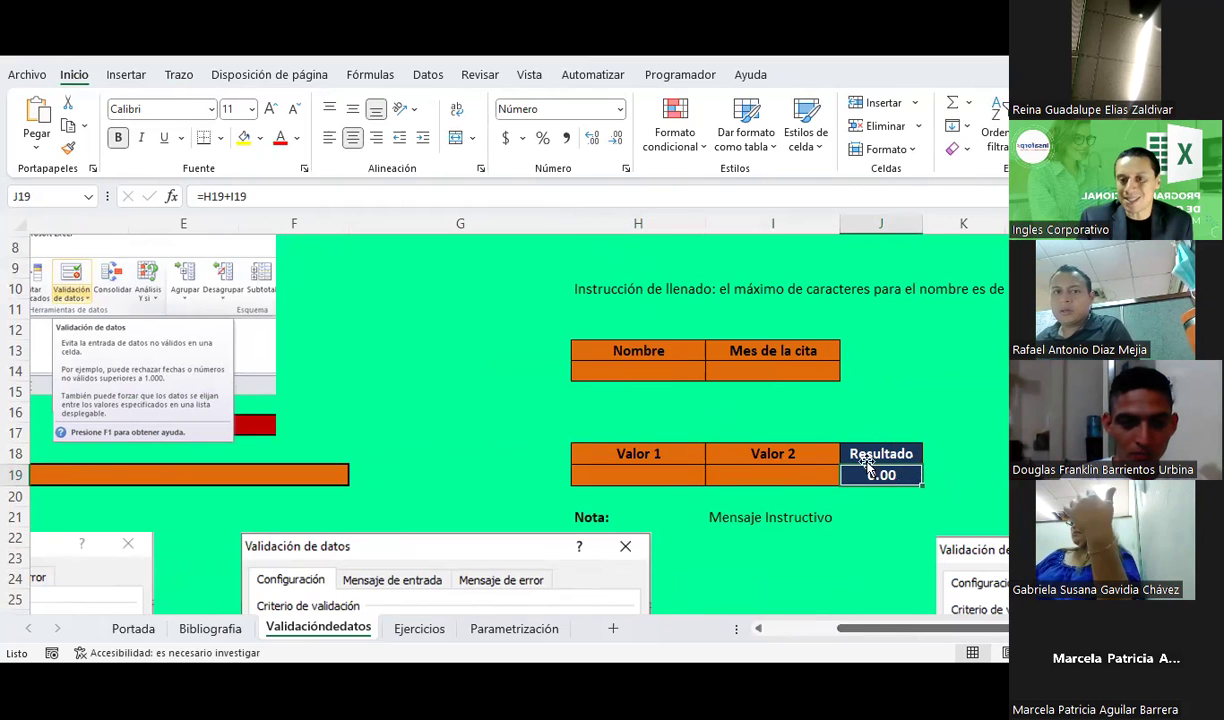
scroll(644, 264, "down", 1)
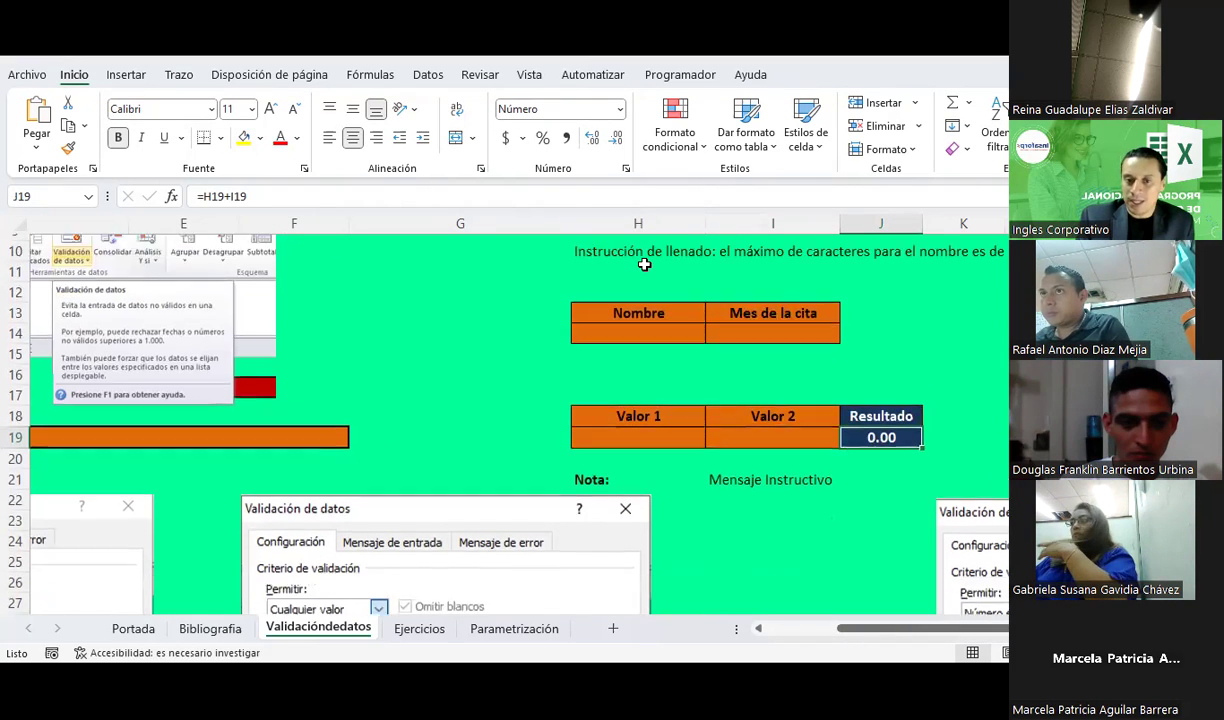
scroll(644, 264, "down", 1)
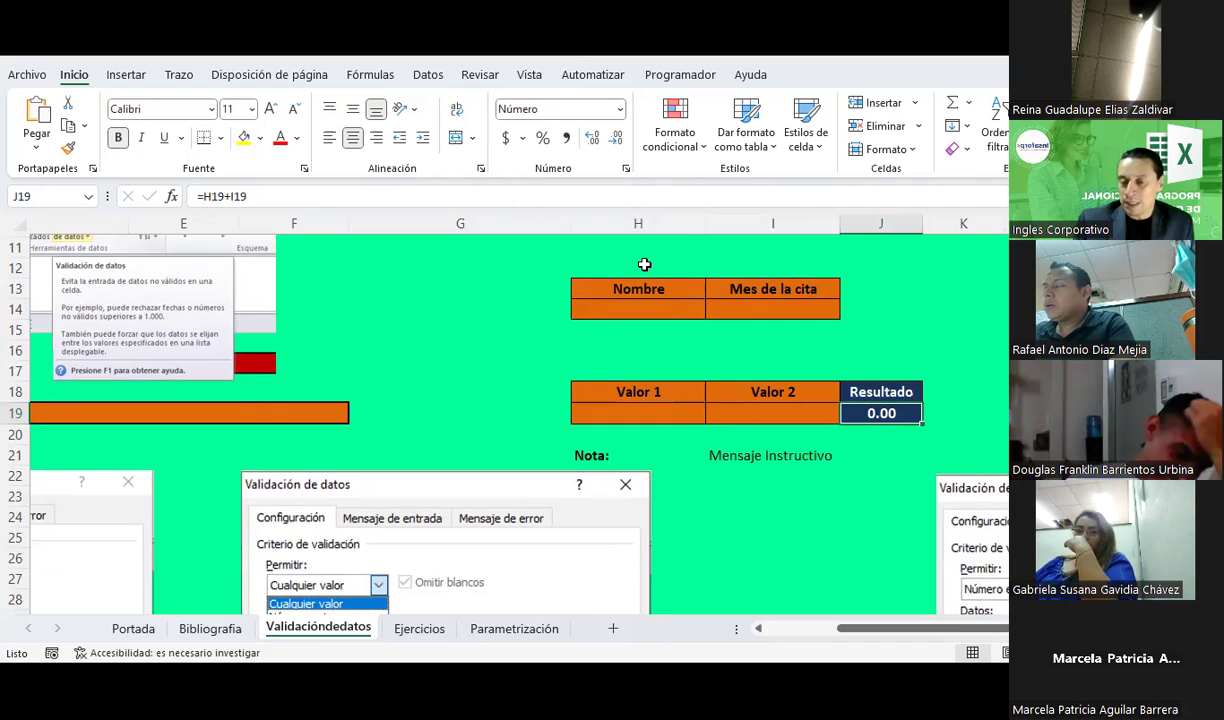
Confirm H19's validation is Cualquier valor, cancel the dialog, then select H19:I19
left_click(671, 408)
left_click(428, 75)
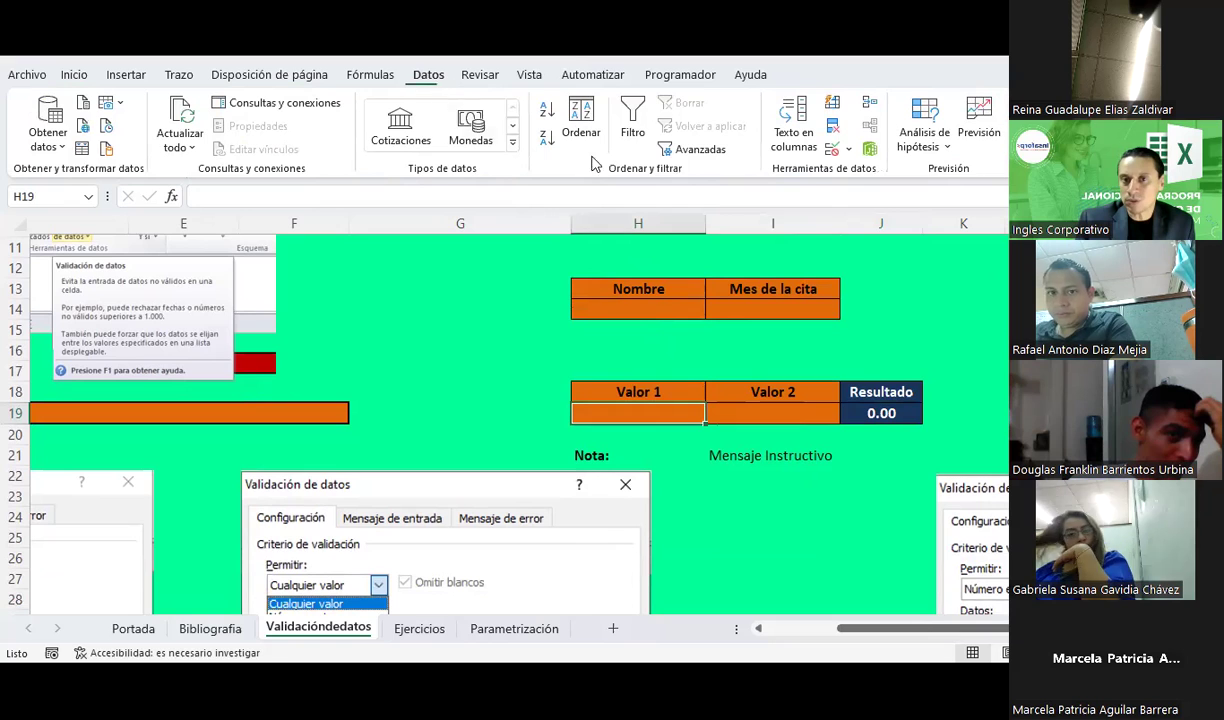
left_click(840, 148)
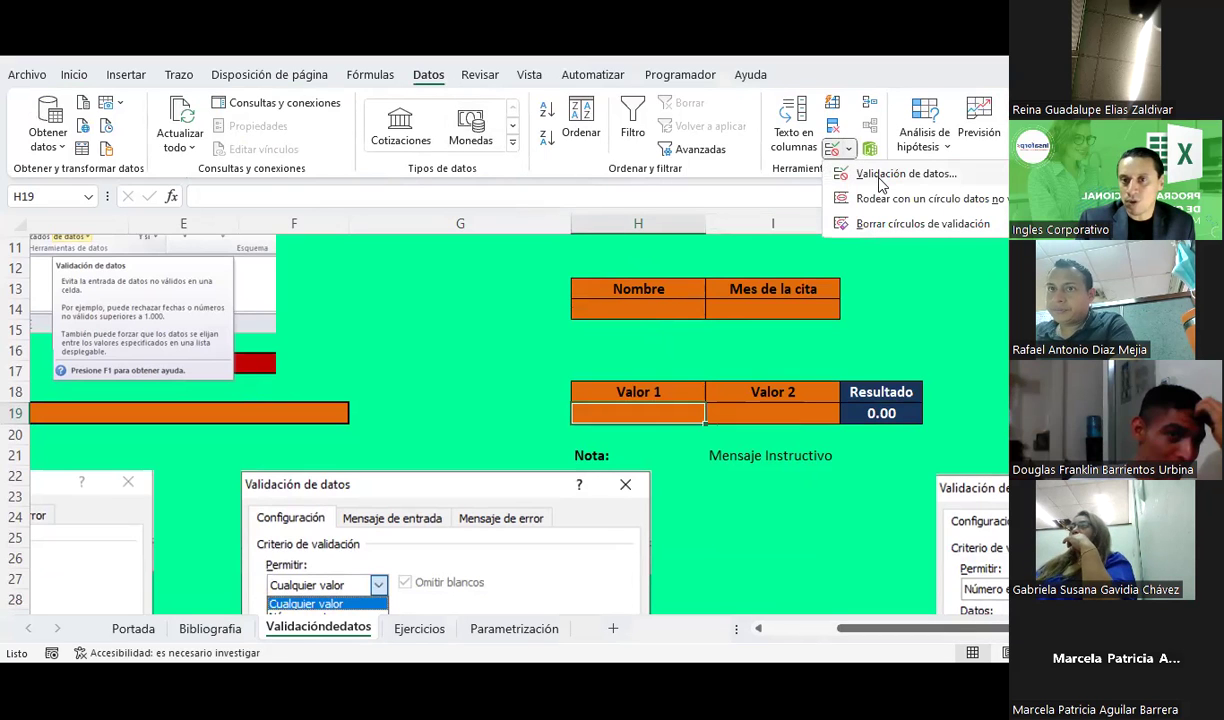
left_click(880, 175)
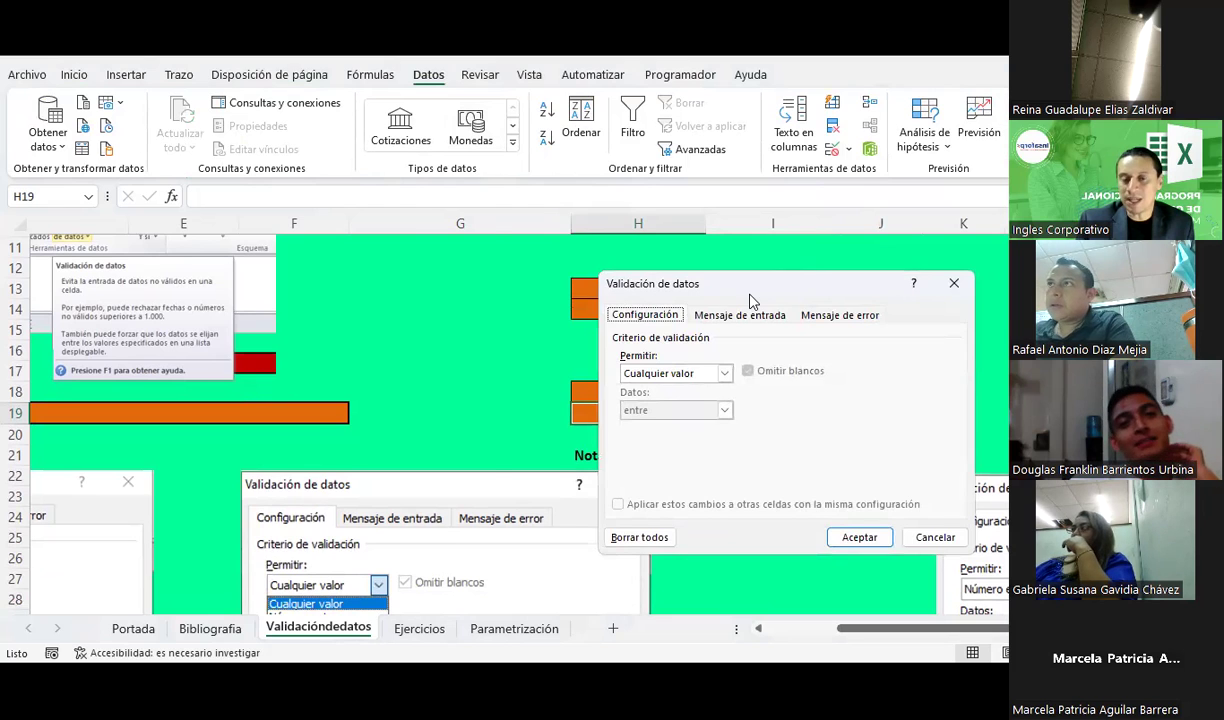
left_click_drag(752, 300, 267, 233)
key("Escape")
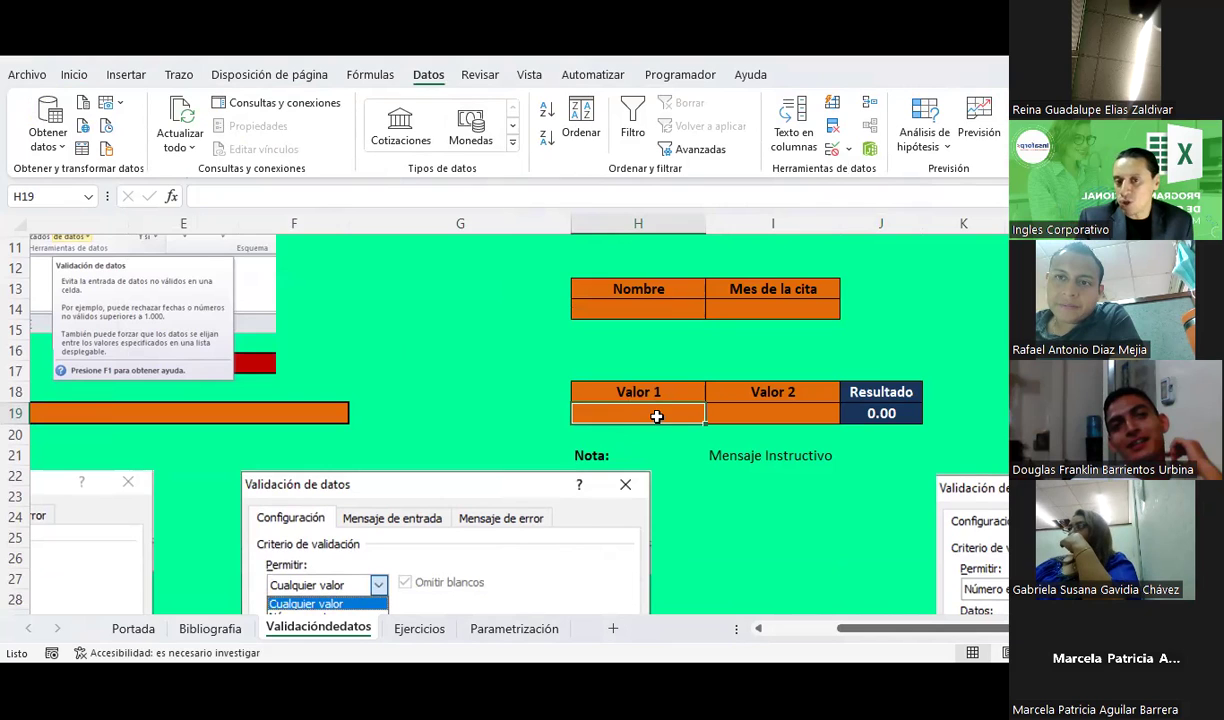
left_click_drag(657, 416, 752, 414)
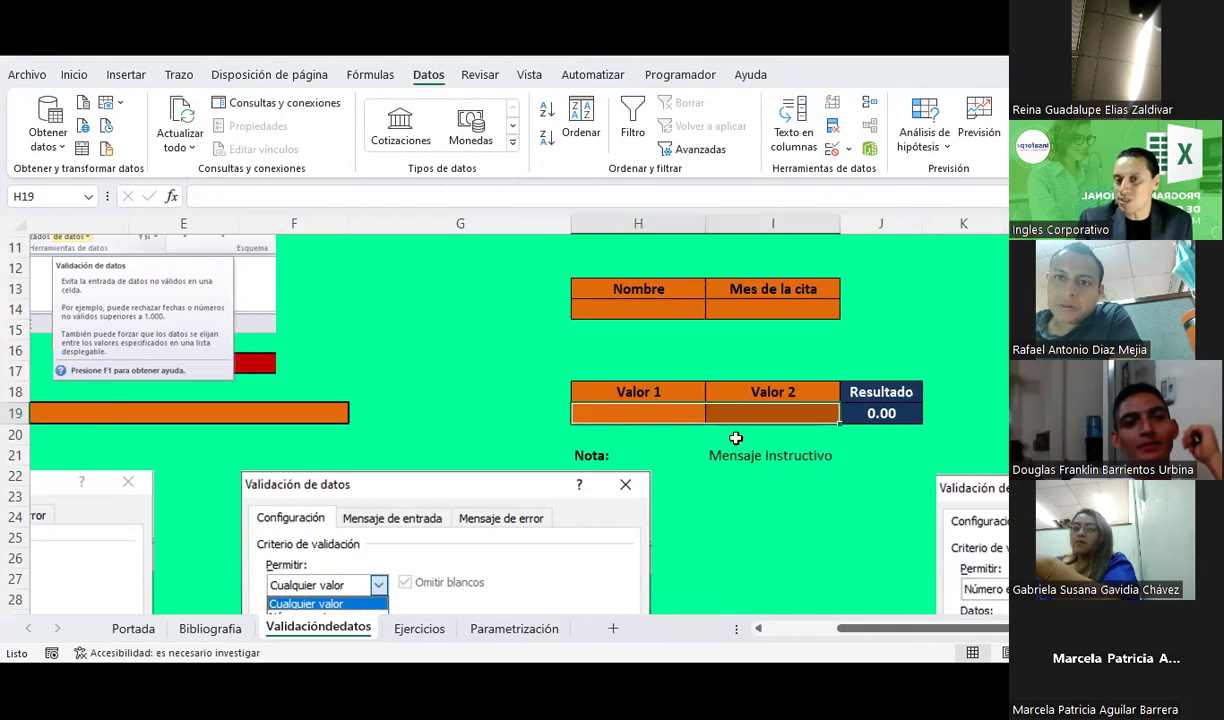
Open Data Validation for both Valor cells and set Permitir to Número entero
left_click(846, 148)
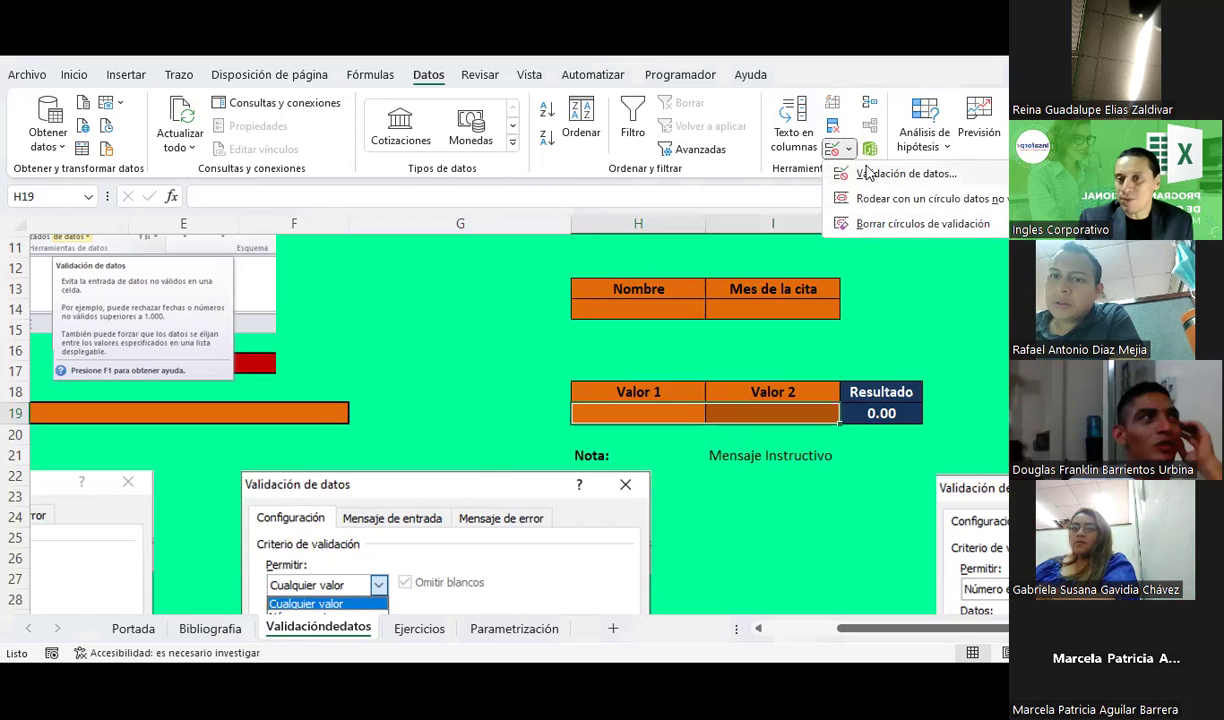
left_click(868, 172)
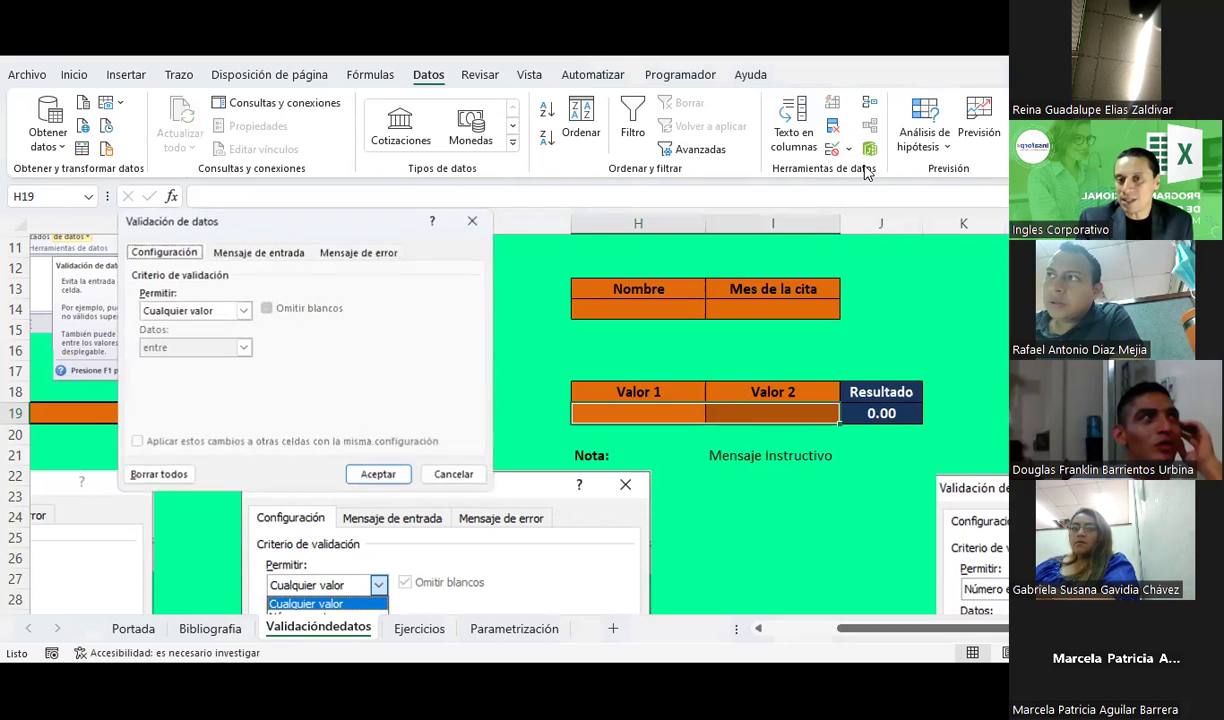
left_click(170, 312)
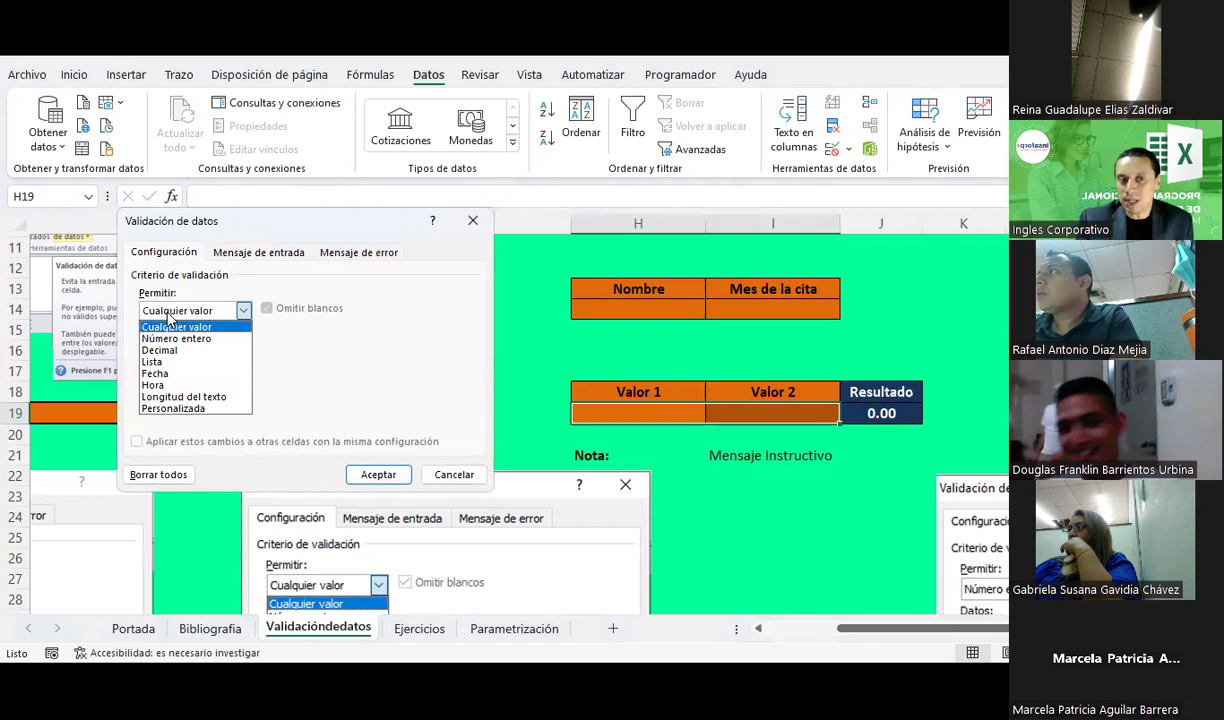
left_click(173, 340)
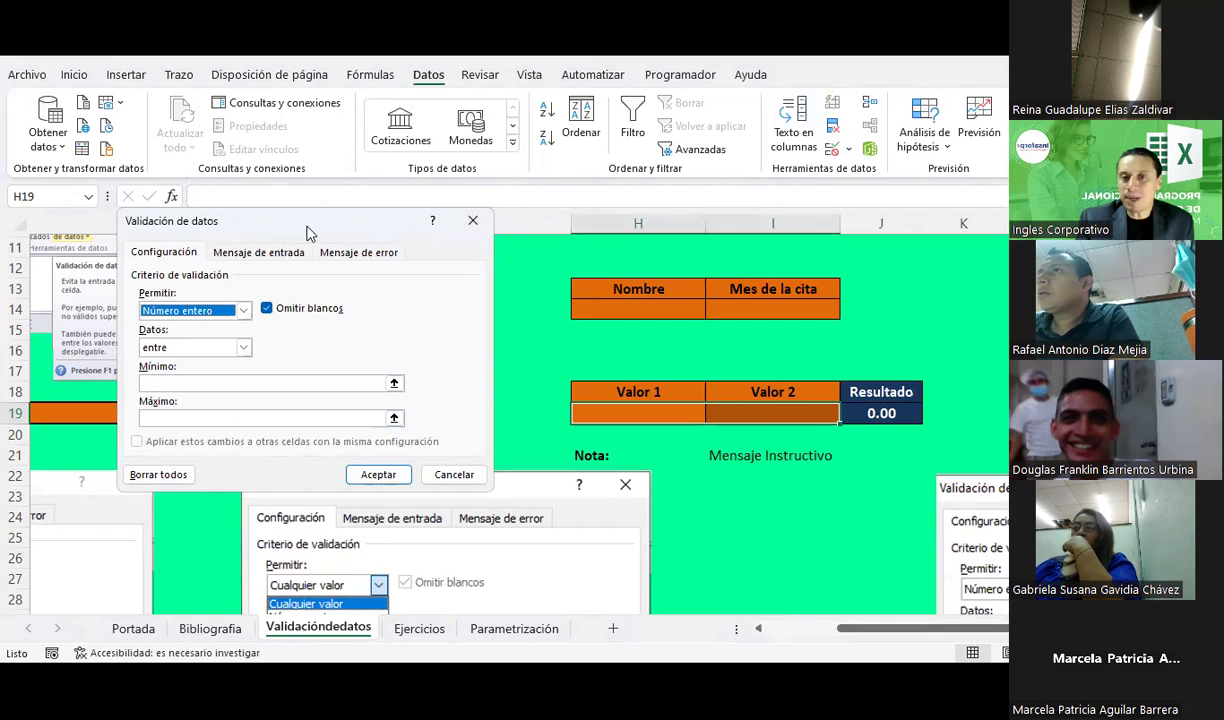
left_click_drag(307, 233, 653, 148)
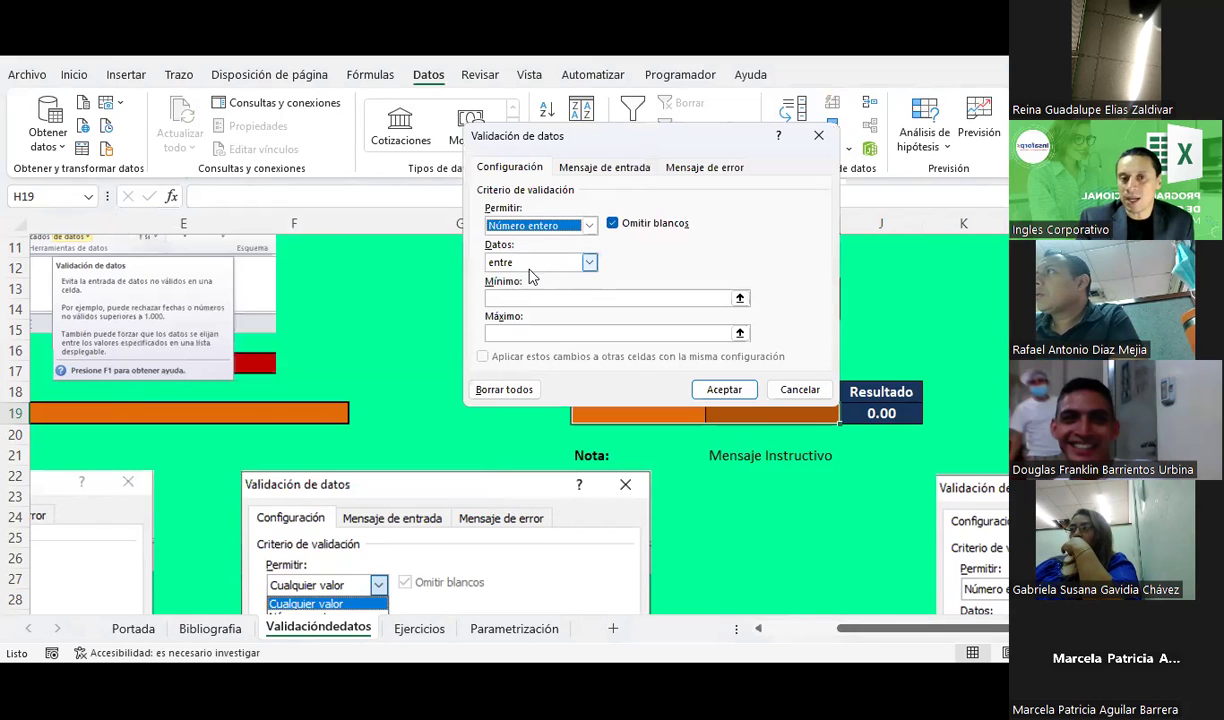
Cycle the Datos condition through not between, equal to, not equal to and less than, settling on entre
left_click(514, 333)
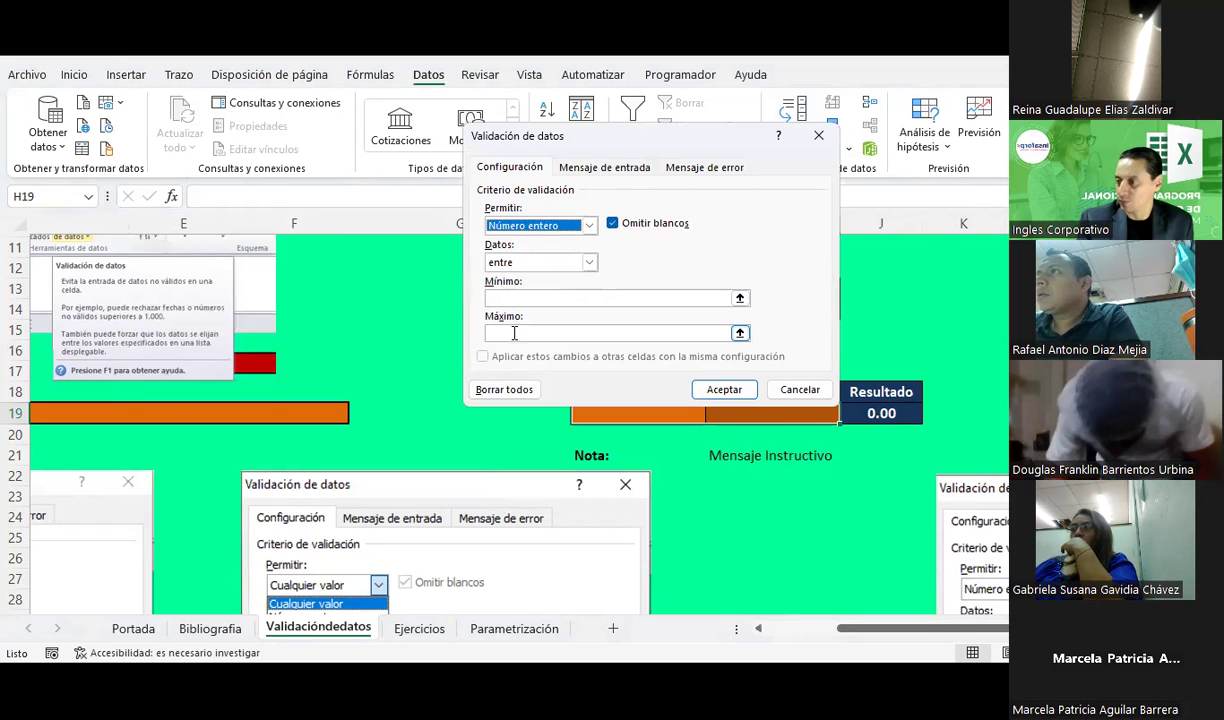
left_click(589, 262)
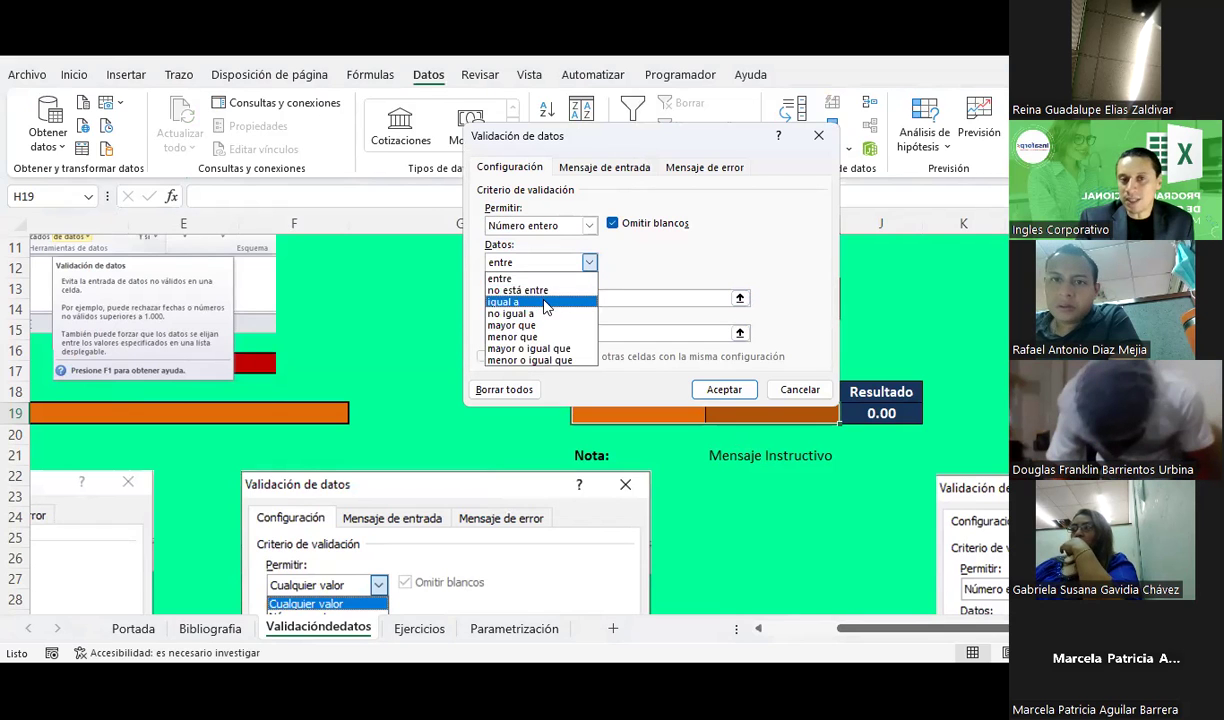
left_click(529, 287)
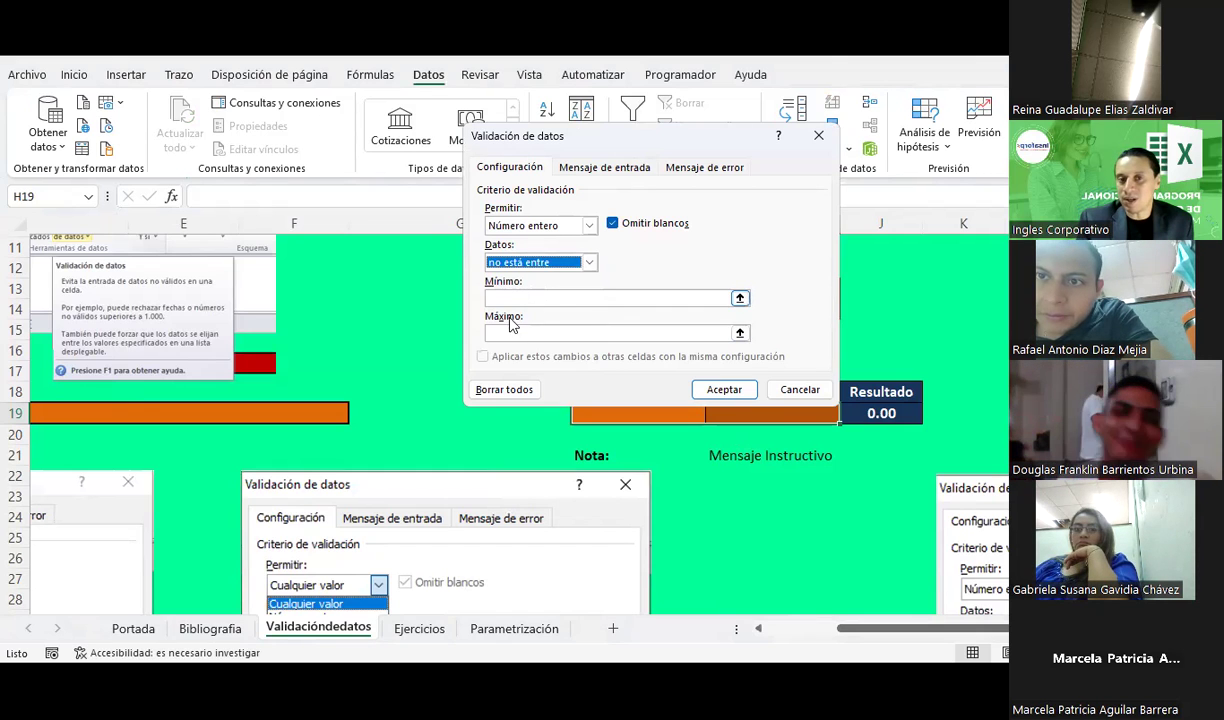
left_click(589, 262)
left_click(525, 301)
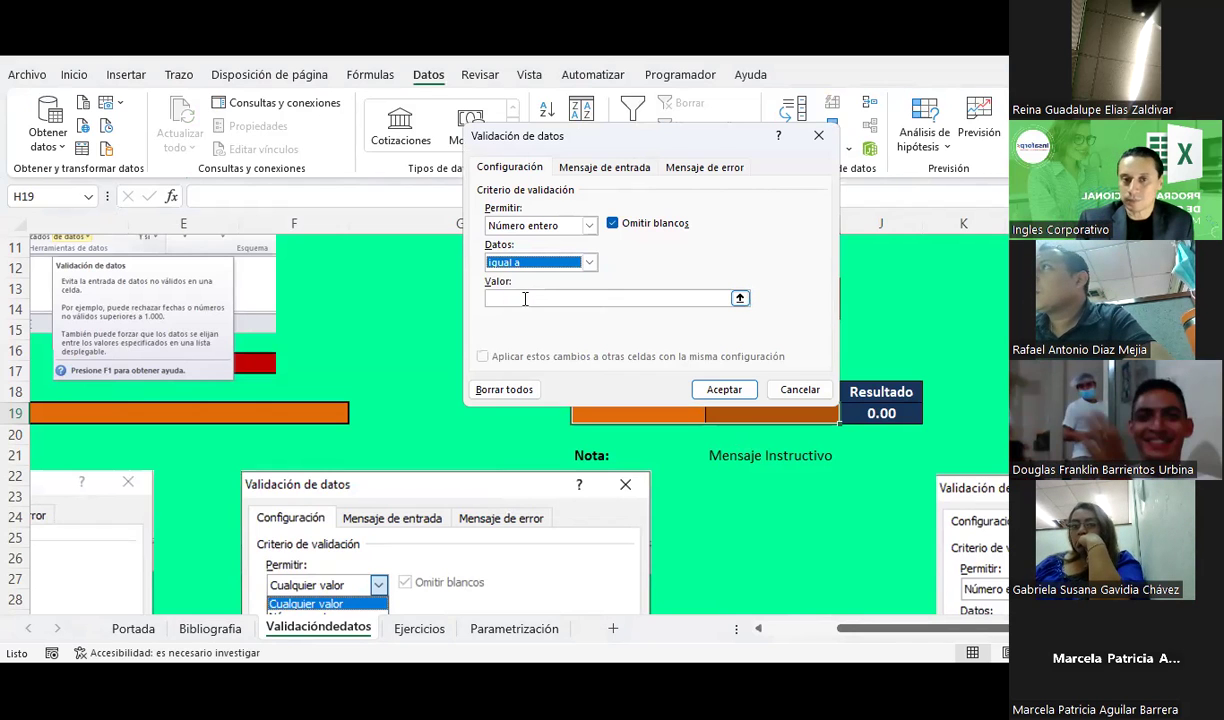
left_click(590, 262)
left_click(555, 313)
left_click(589, 262)
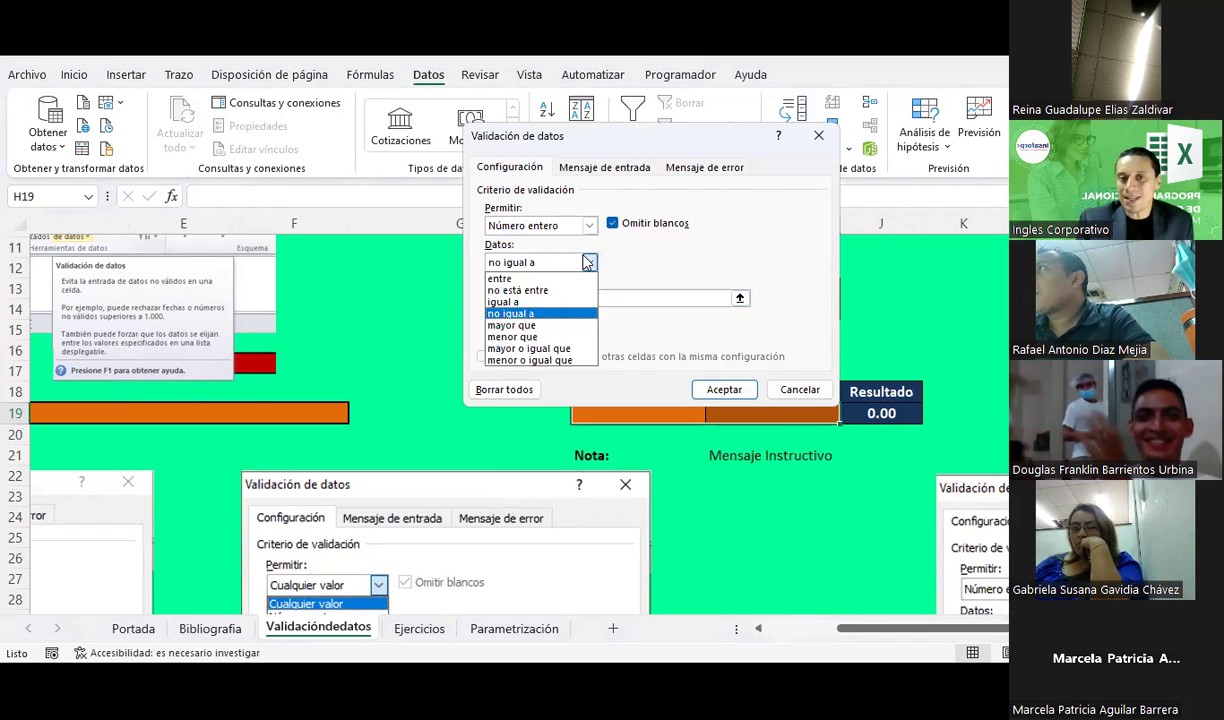
left_click(535, 340)
left_click(540, 262)
left_click(530, 280)
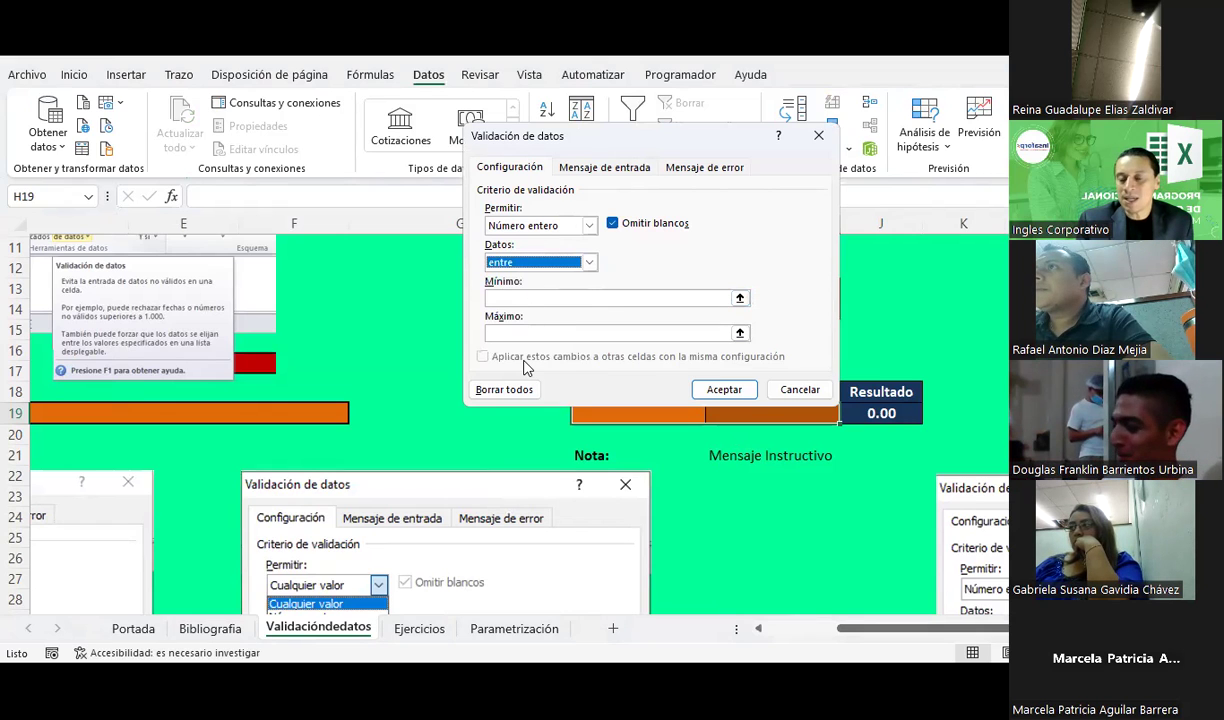
Enter Mínimo 1 and Máximo 5 and apply the whole-number rule
left_click(516, 300)
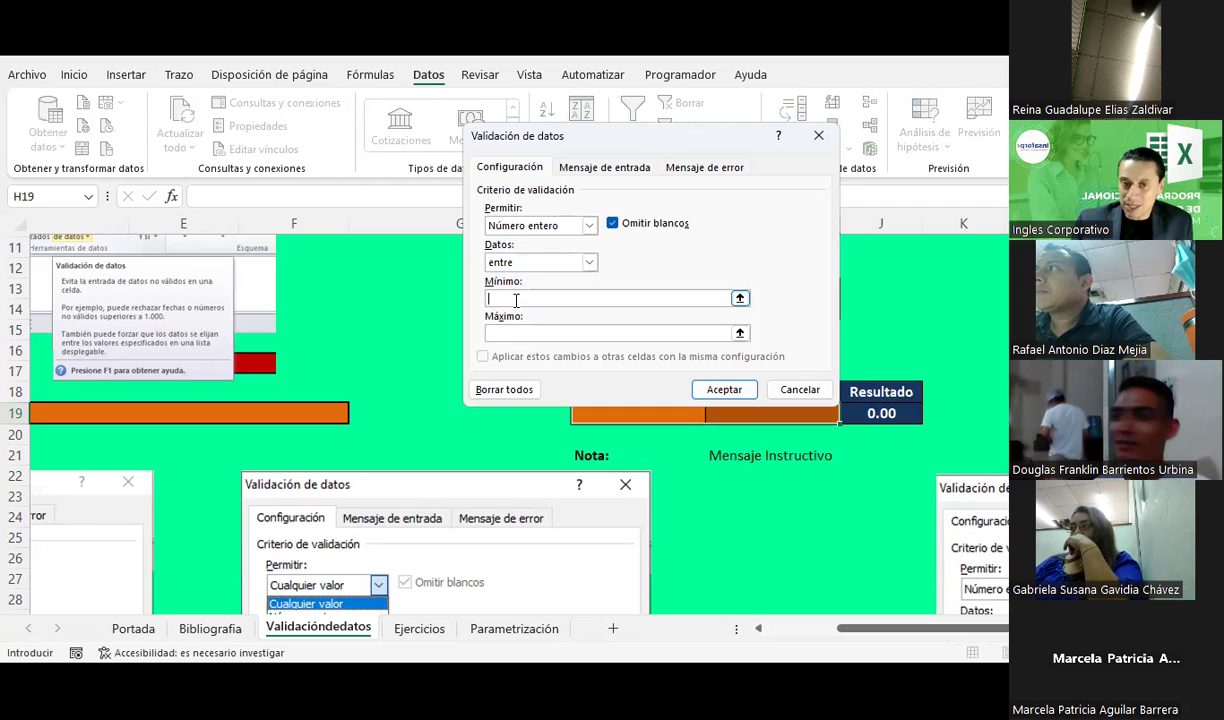
type("1")
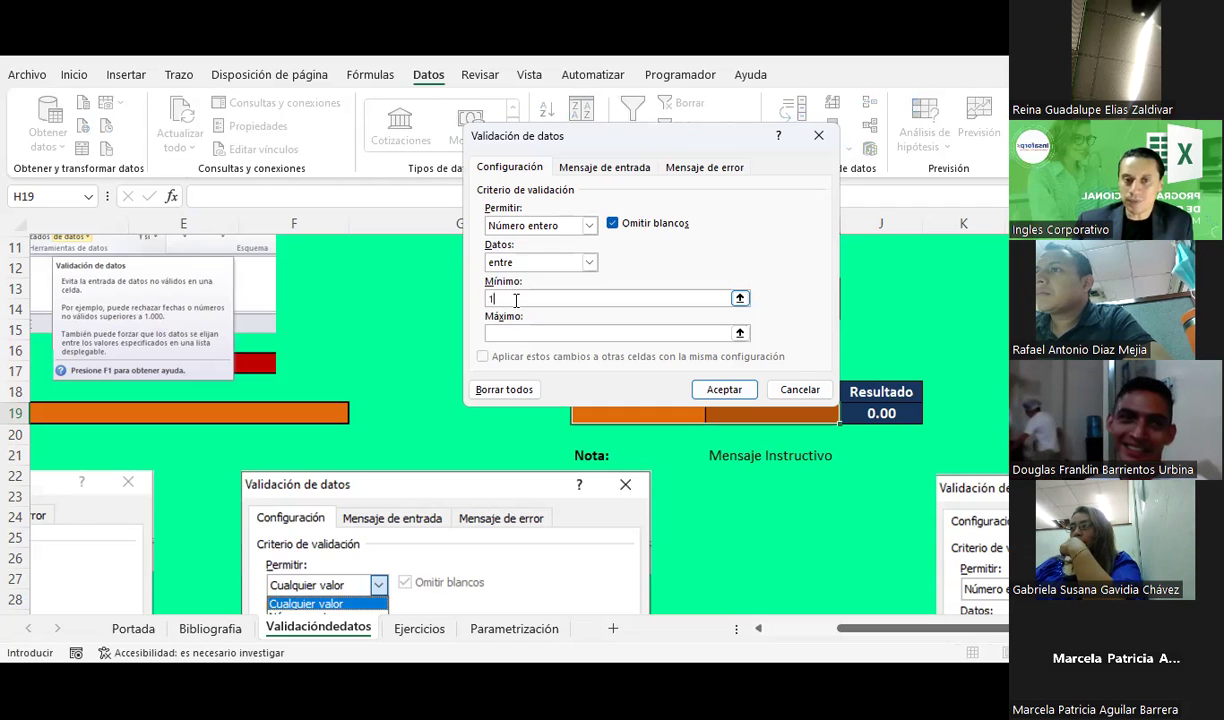
left_click(511, 332)
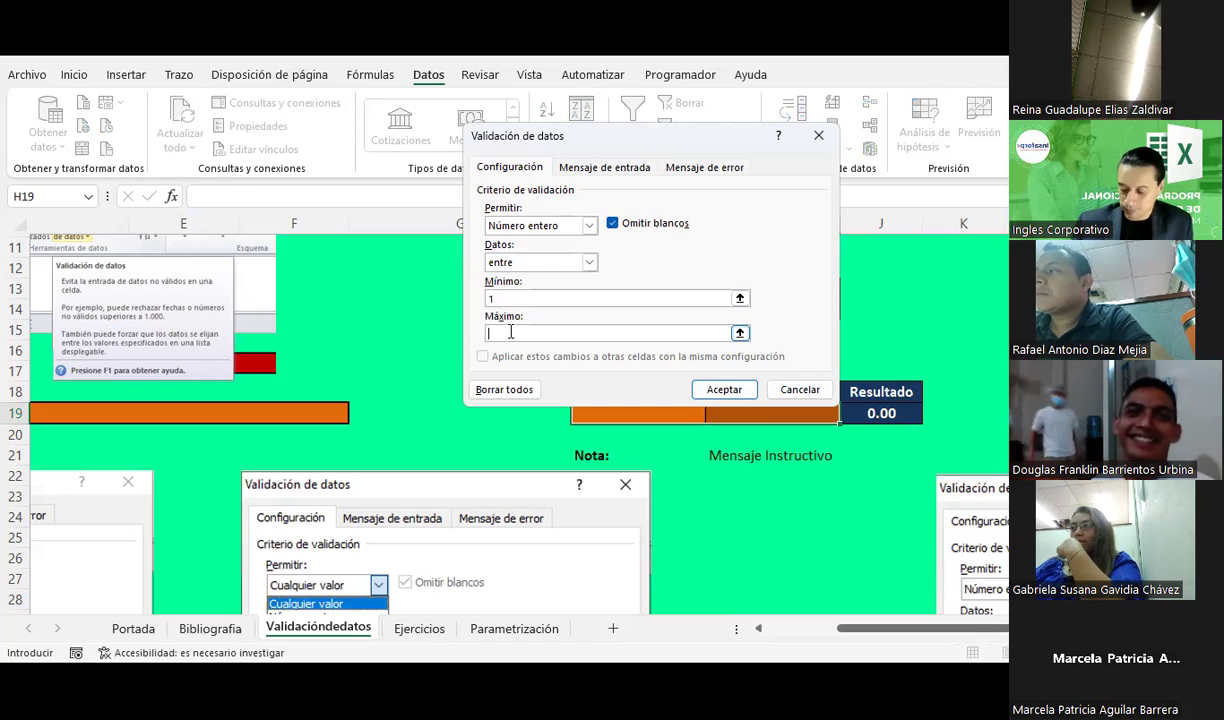
type("5")
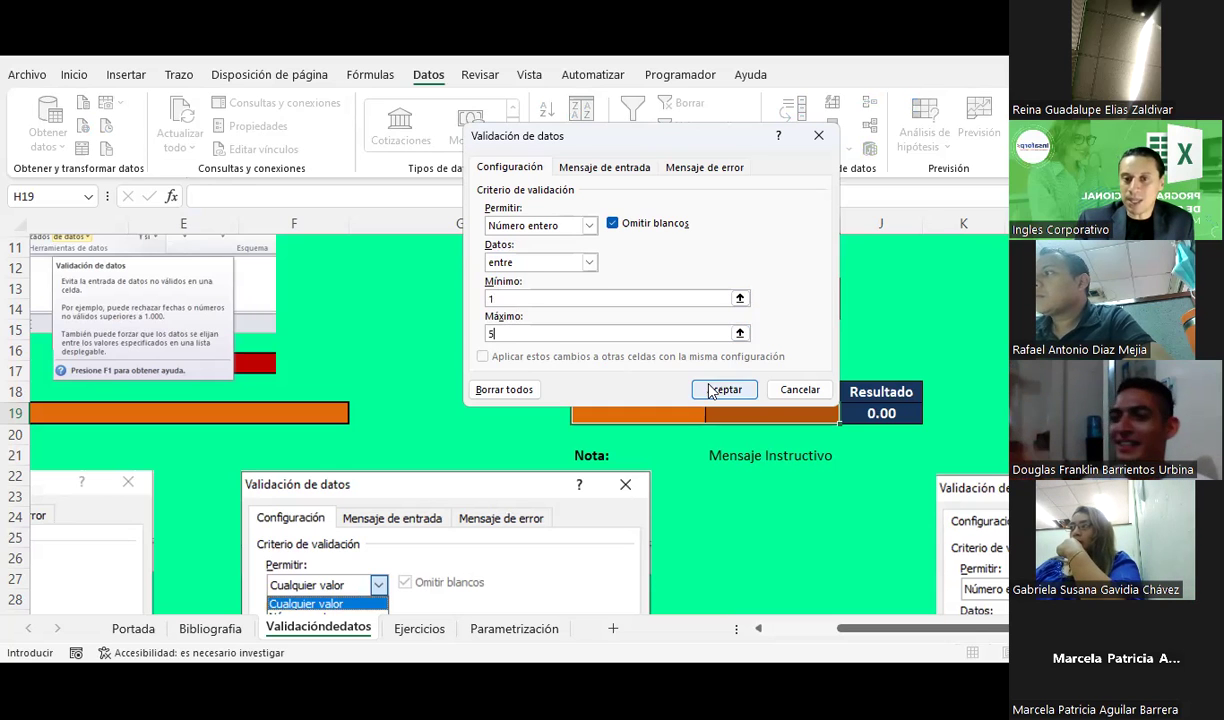
left_click(712, 390)
left_click(724, 350)
Enter 1, 2, 3, 4 and 5 in turn into Valor 1 (H19), ending at 5
scroll(690, 335, "down", 2)
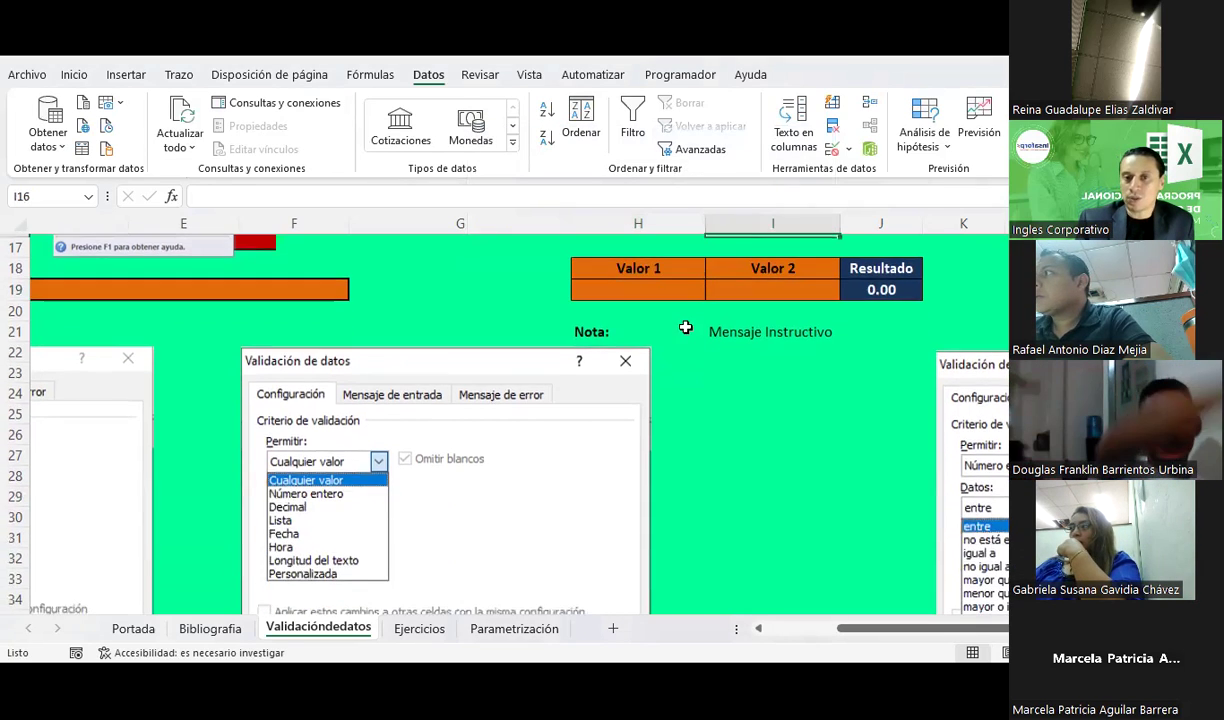
left_click(685, 290)
type("1")
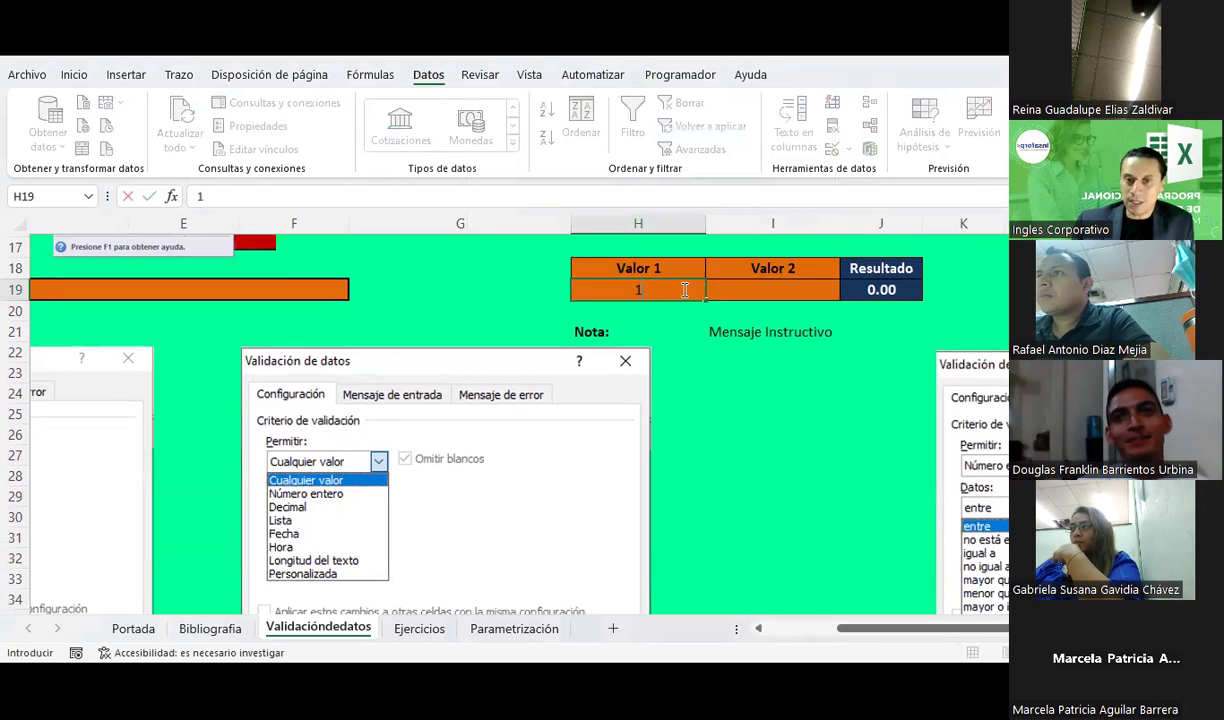
key("Return")
left_click(682, 289)
type("2")
key("Return")
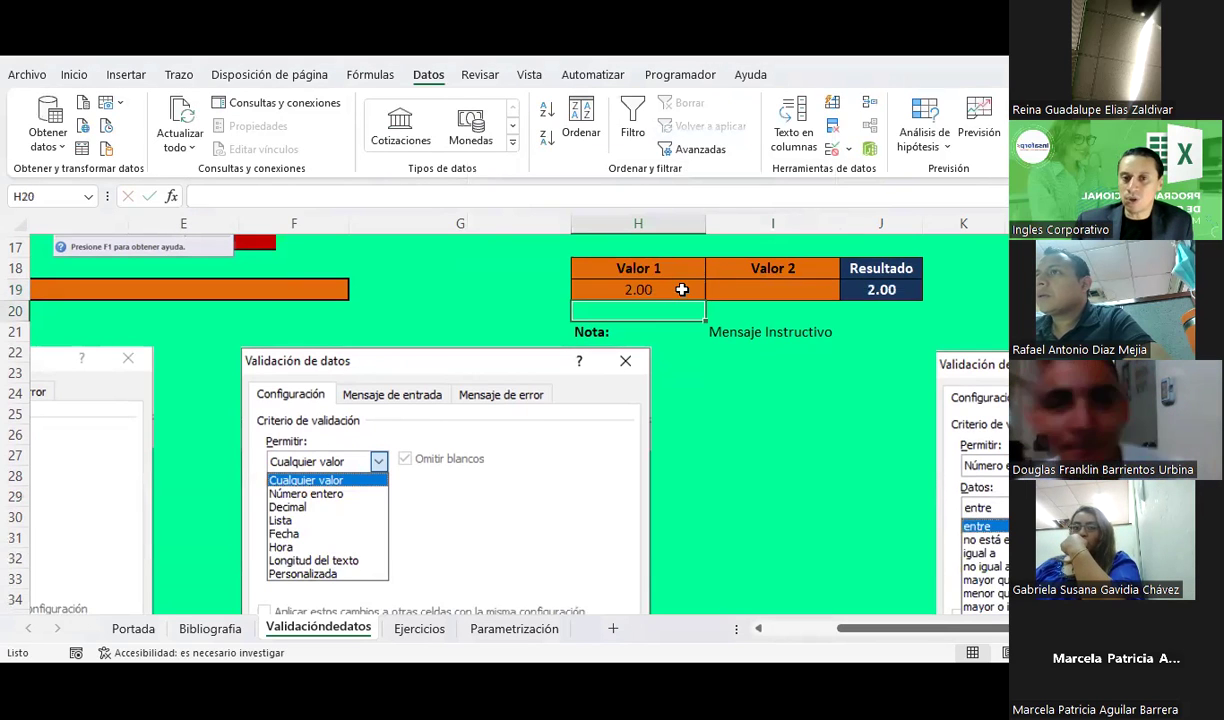
left_click(682, 289)
type("3")
key("Return")
left_click(682, 289)
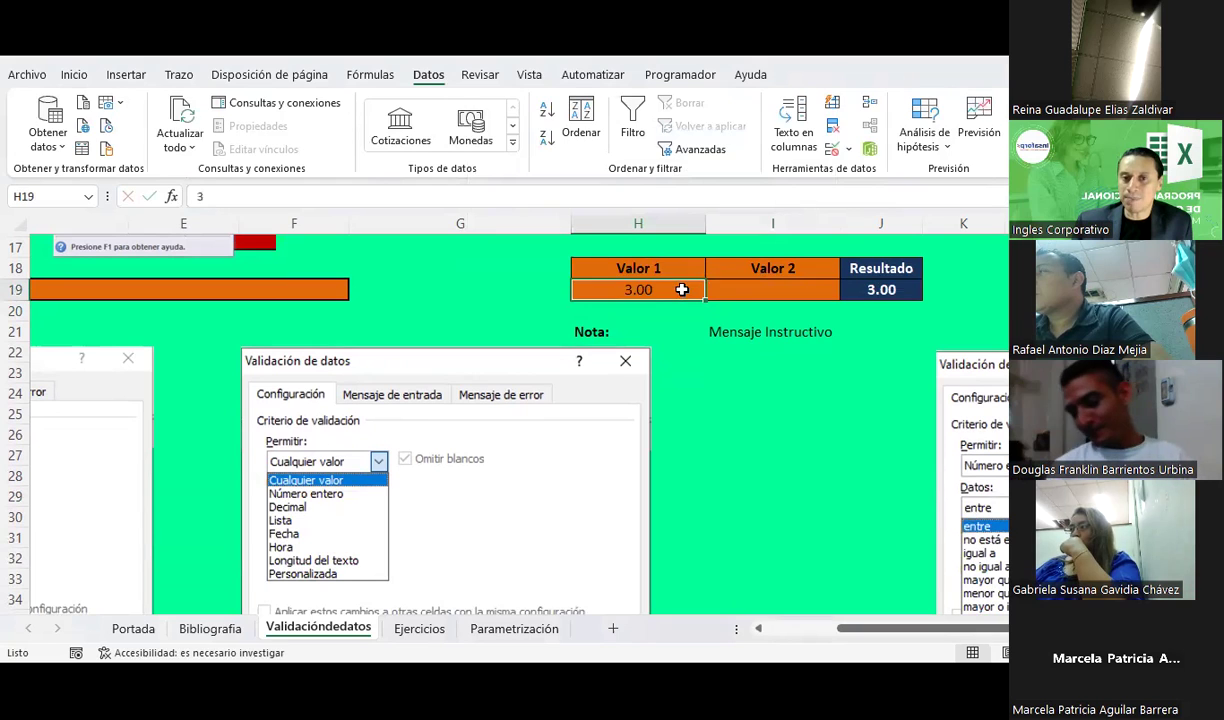
type("4")
key("Return")
left_click(682, 289)
type("5")
key("Return")
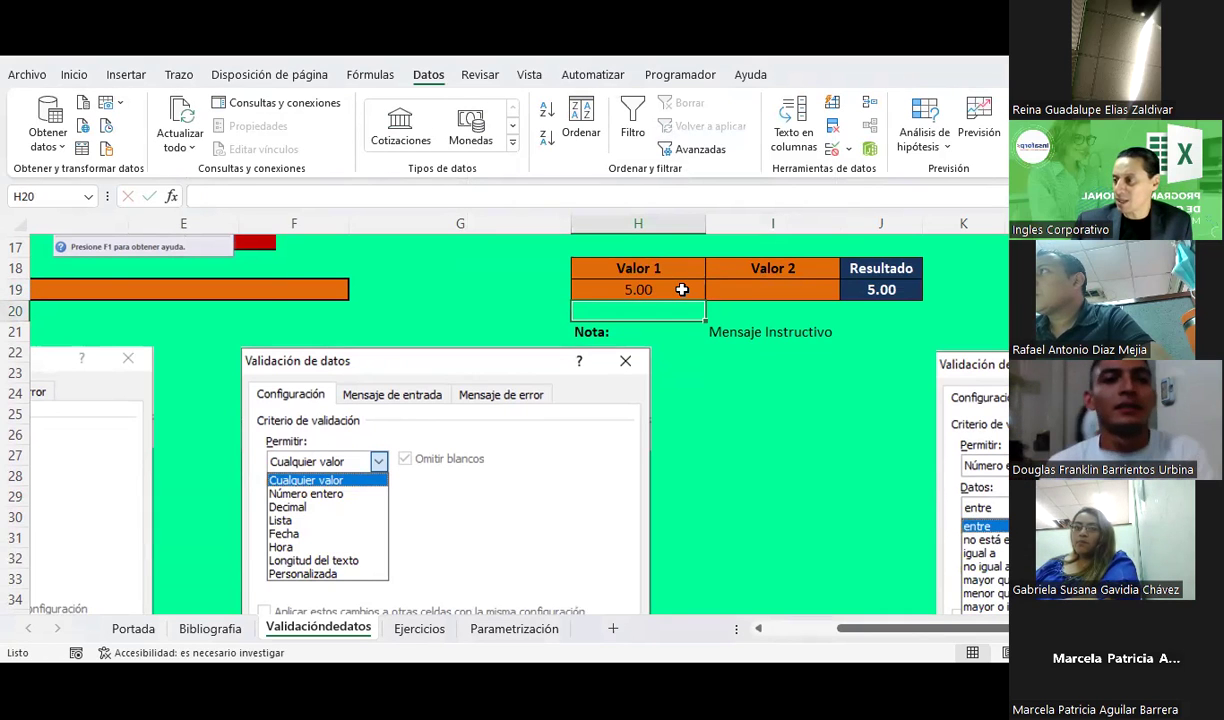
Try 6 in Valor 1 and cancel the validation error that rejects it
left_click(682, 289)
type("6")
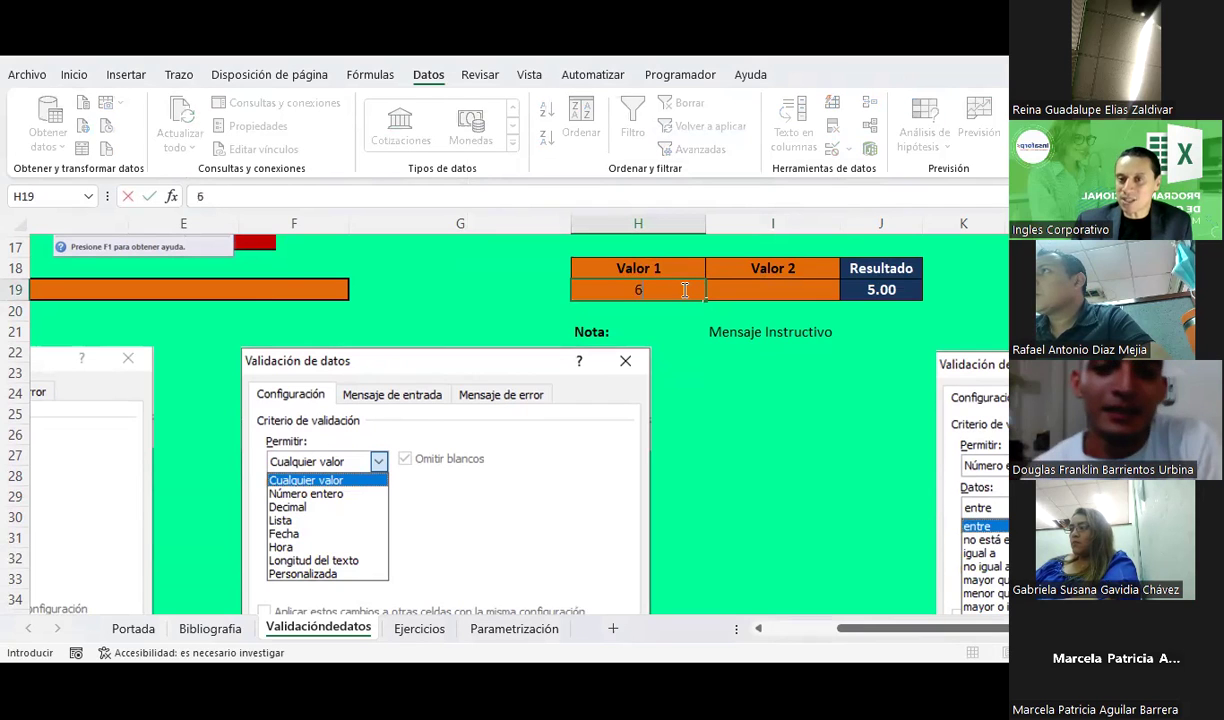
key("Return")
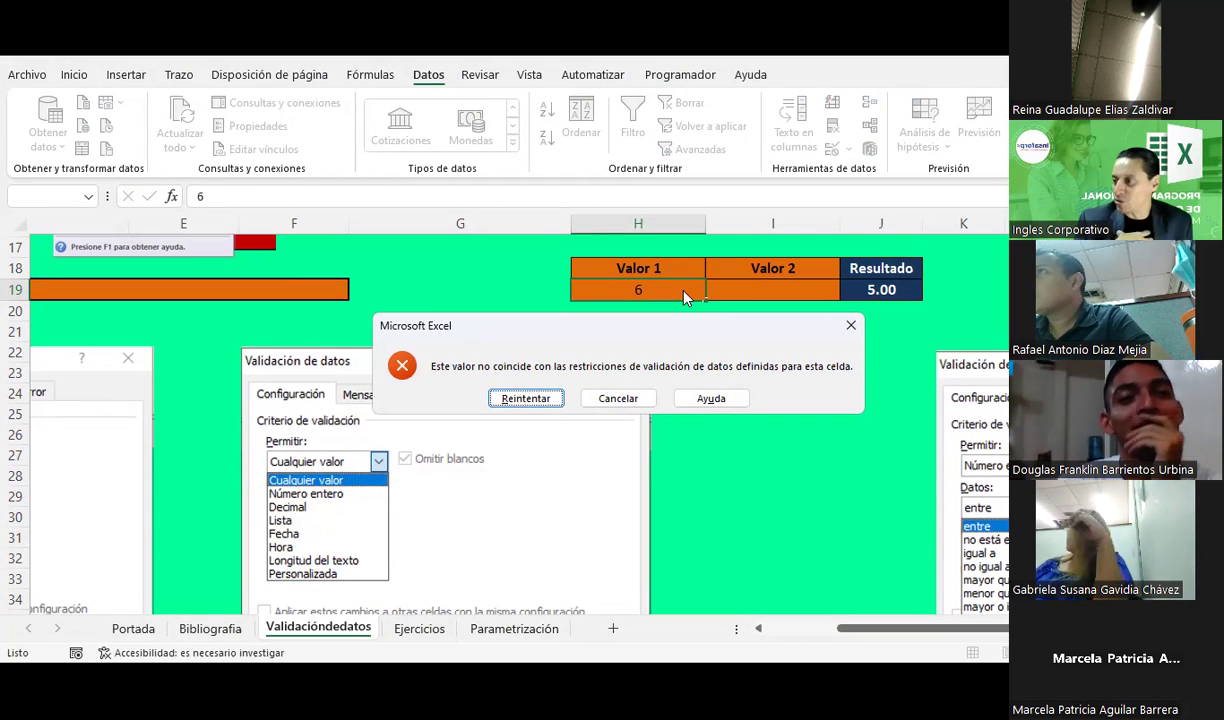
key("Escape")
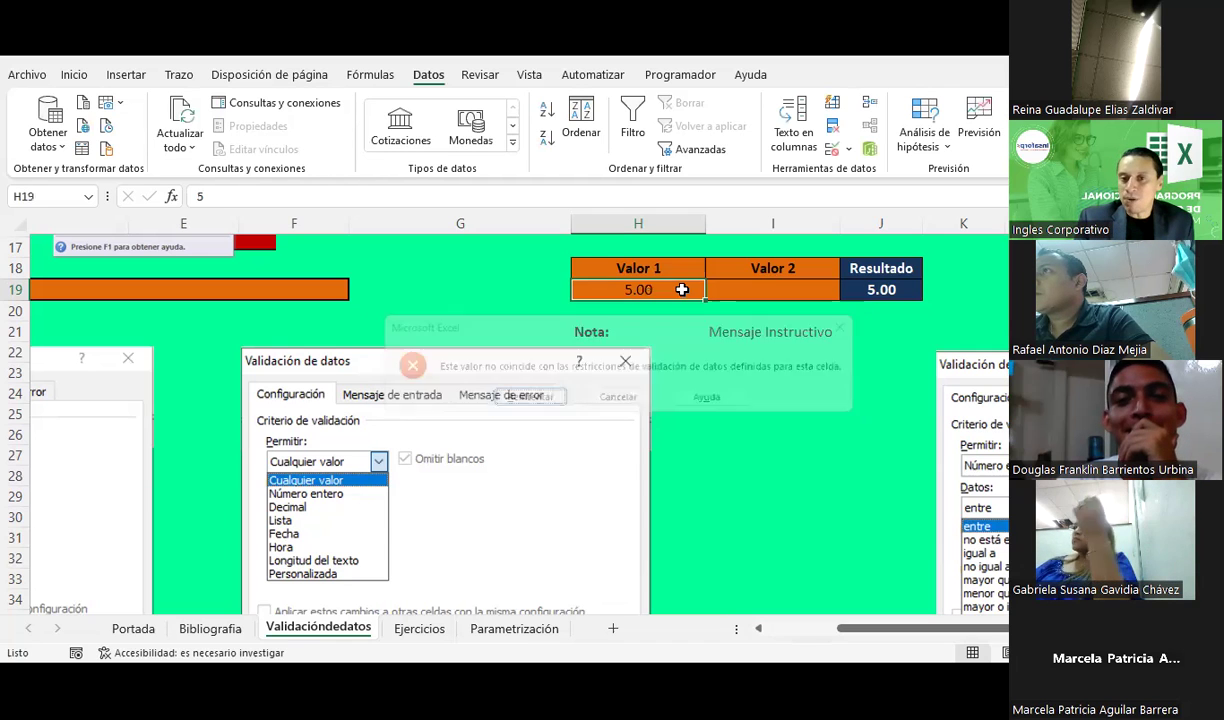
Enter 1, 2, 3, 4 and 5 in turn into Valor 2 (I19), ending at 5
left_click(745, 299)
scroll(751, 295, "up", 1)
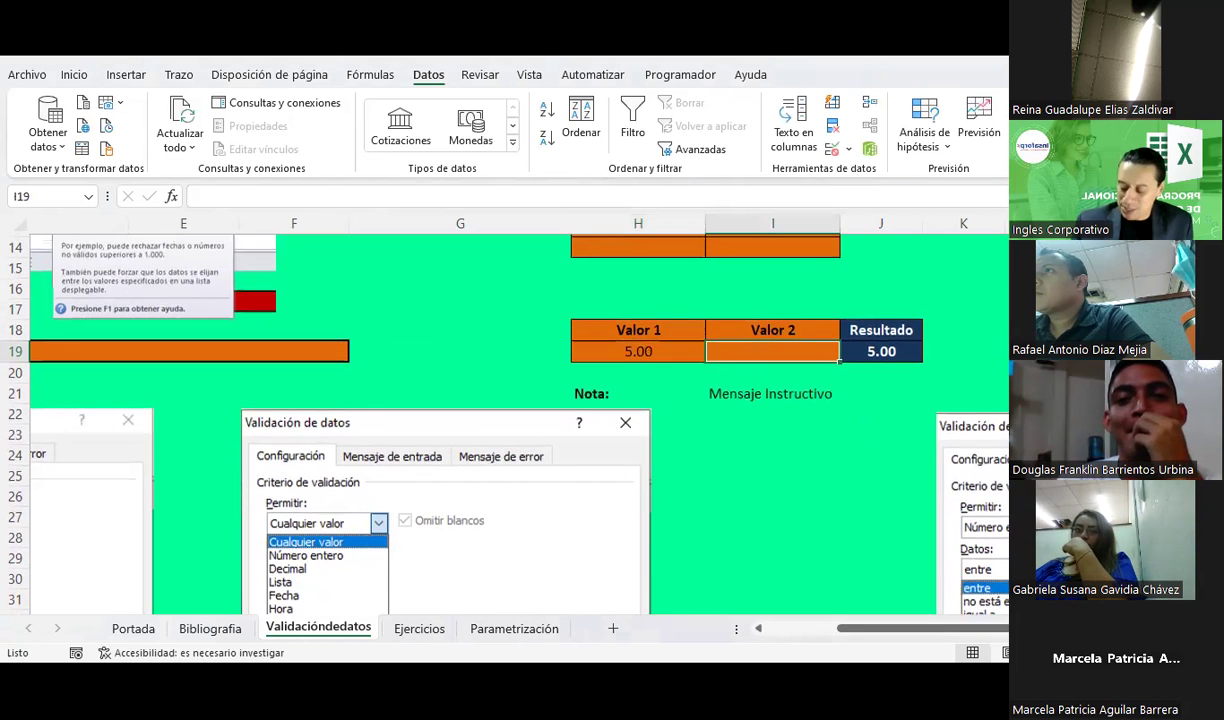
type("1")
key("Return")
type("2")
key("Return")
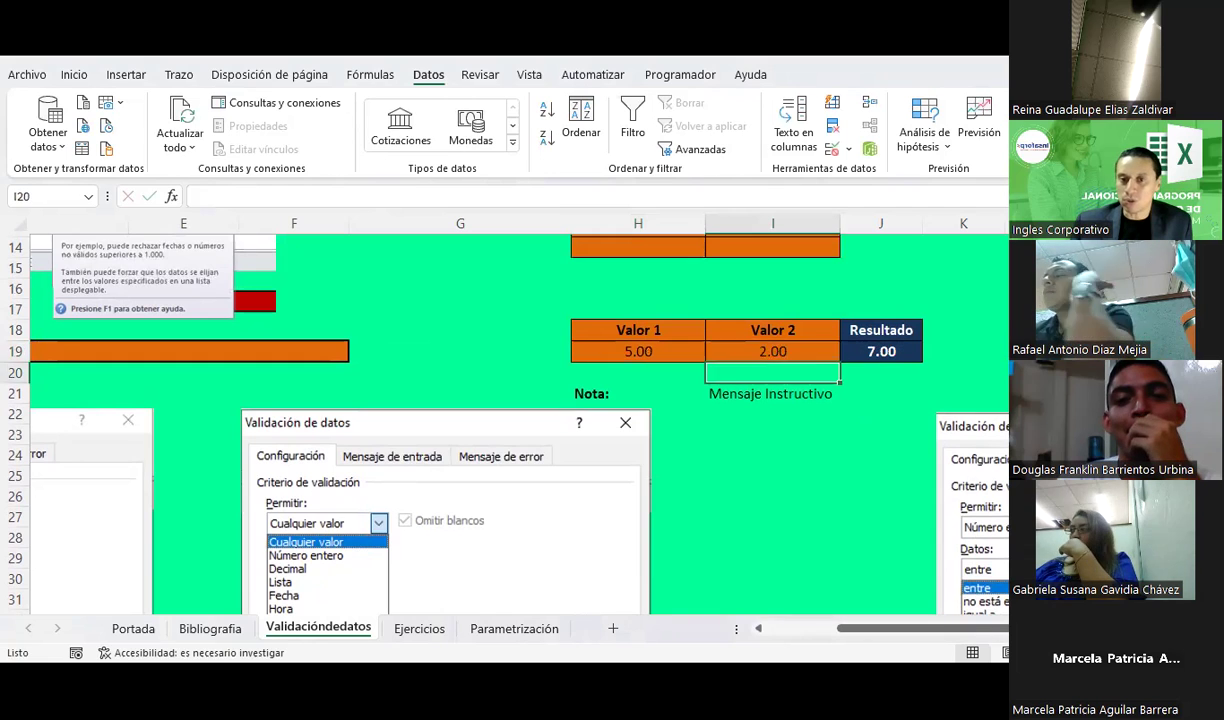
type("3")
key("Return")
type("4")
key("Return")
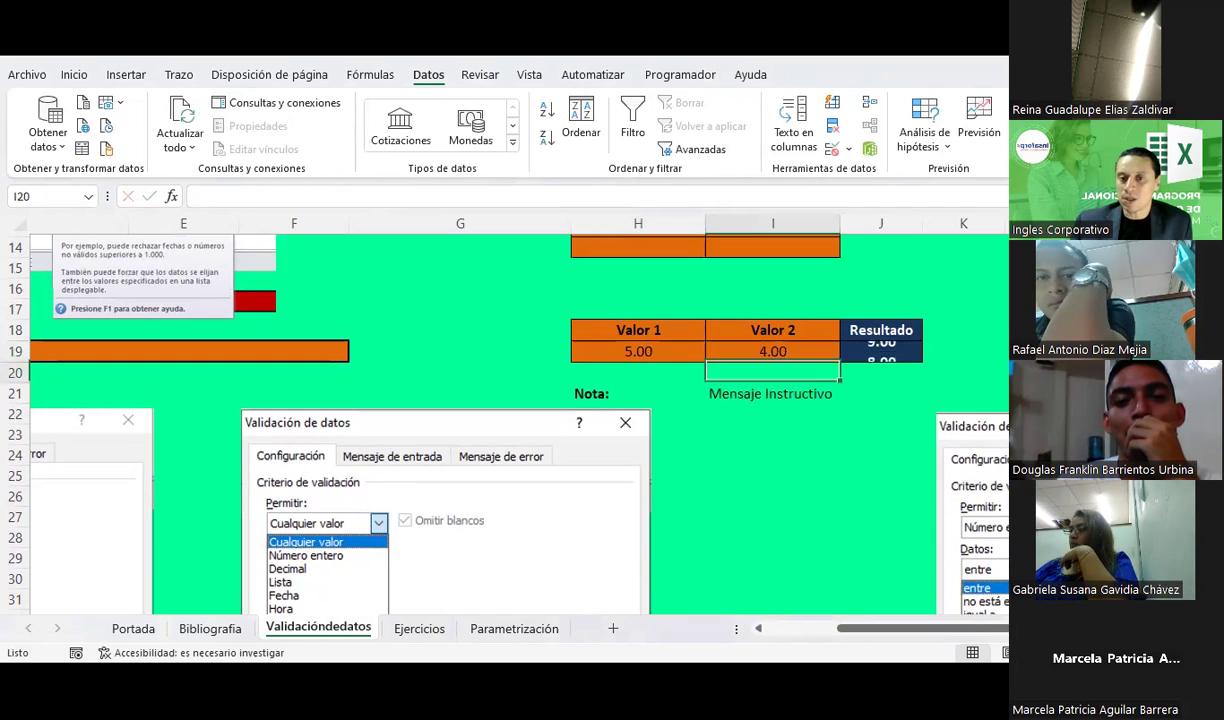
type("5")
key("Return")
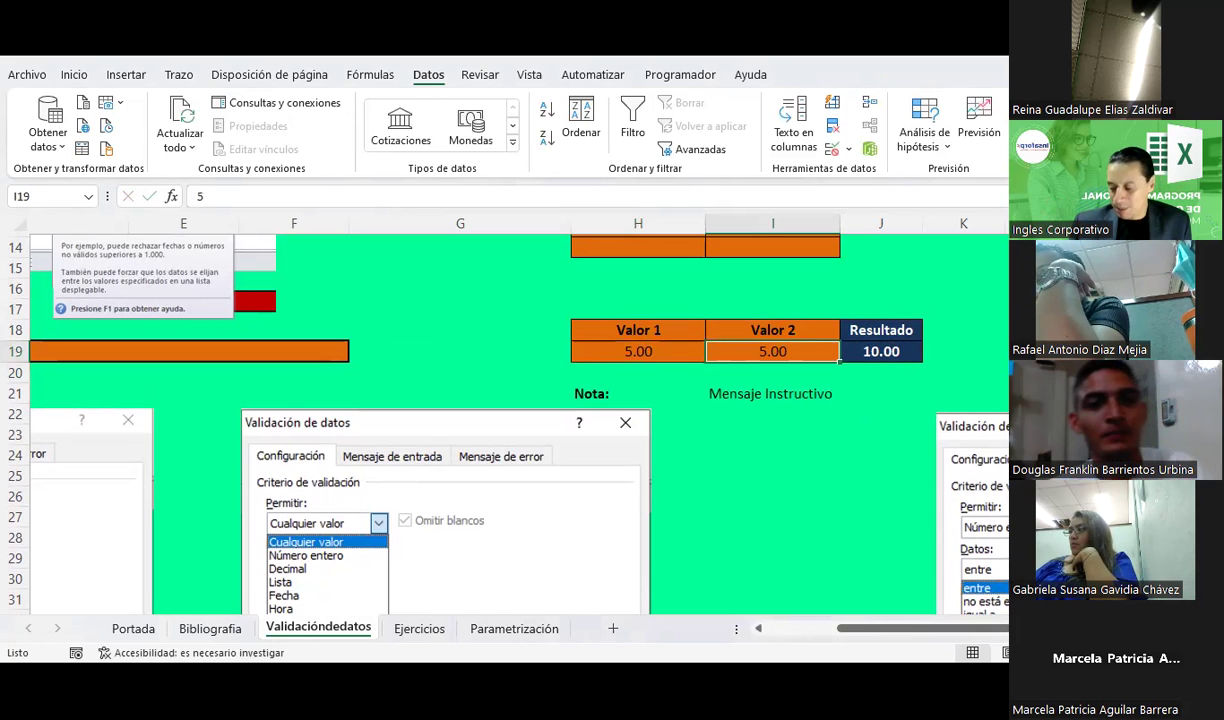
Confirm Valor 2 rejects 6 and 4.5, leaving both values at 5 and Resultado at 10.00
type("6")
key("Return")
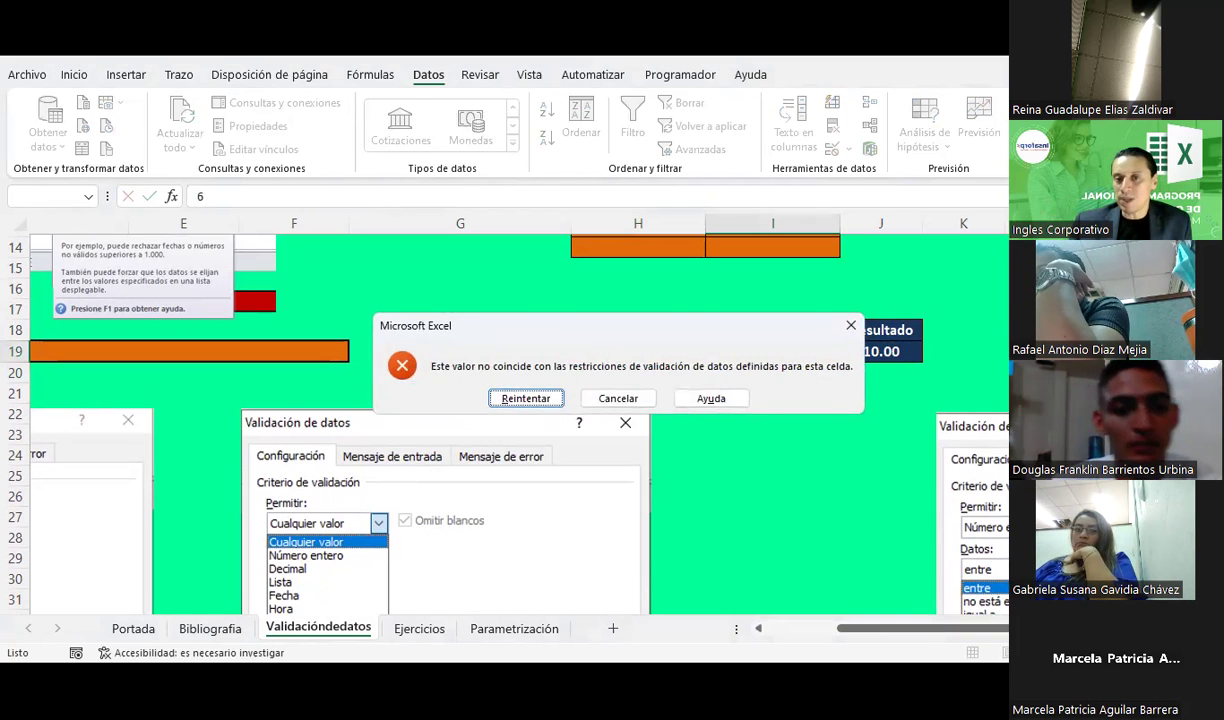
key("Escape")
type("4.")
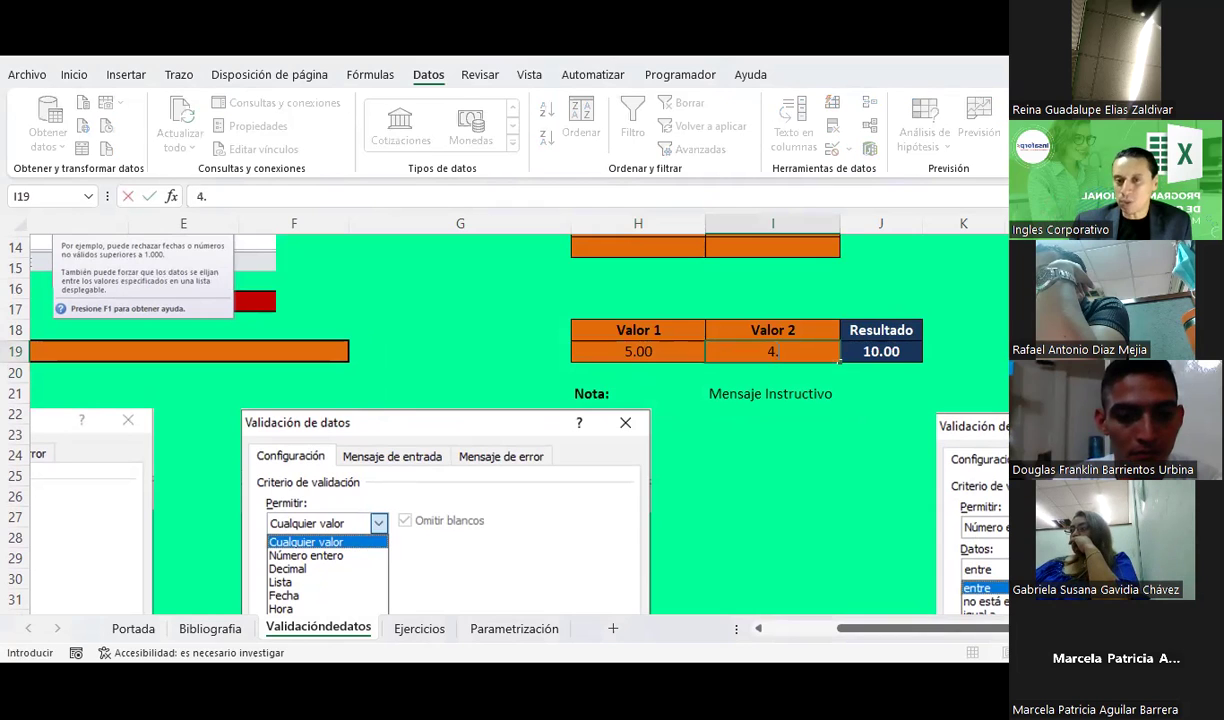
type("5")
key("Return")
key("Escape")
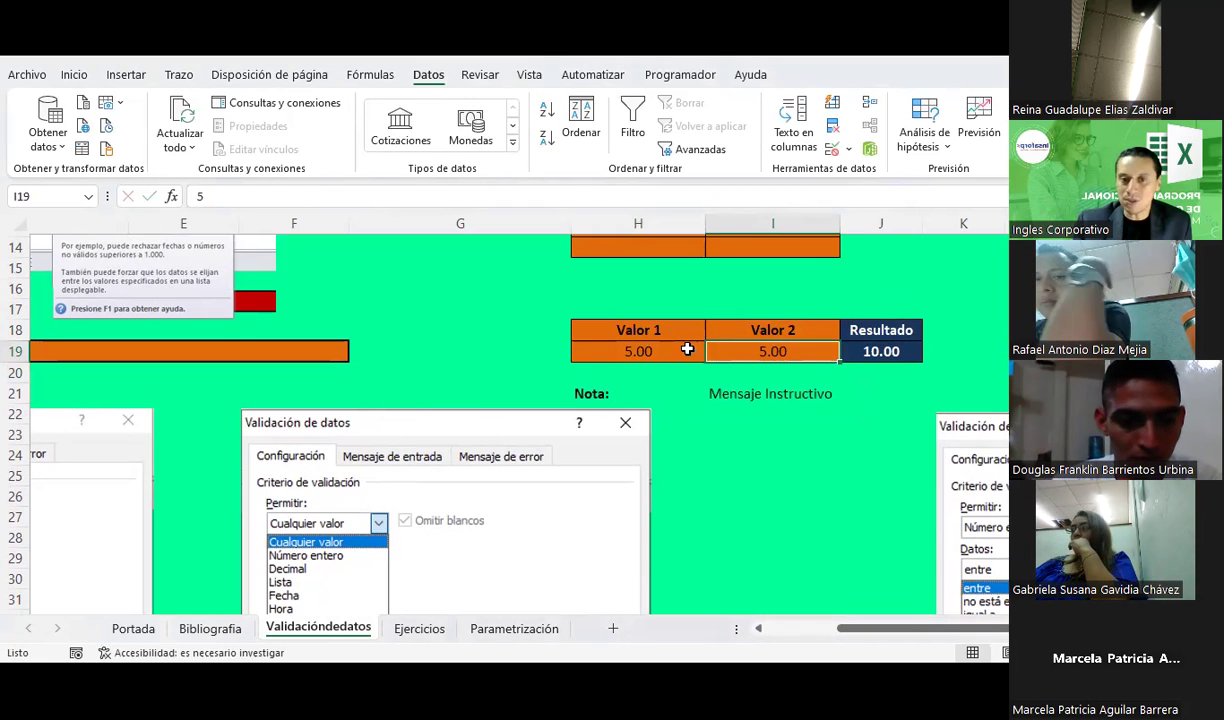
left_click_drag(687, 349, 712, 352)
Review the H19:I19 validation settings without changes, then reselect both value cells
left_click(848, 151)
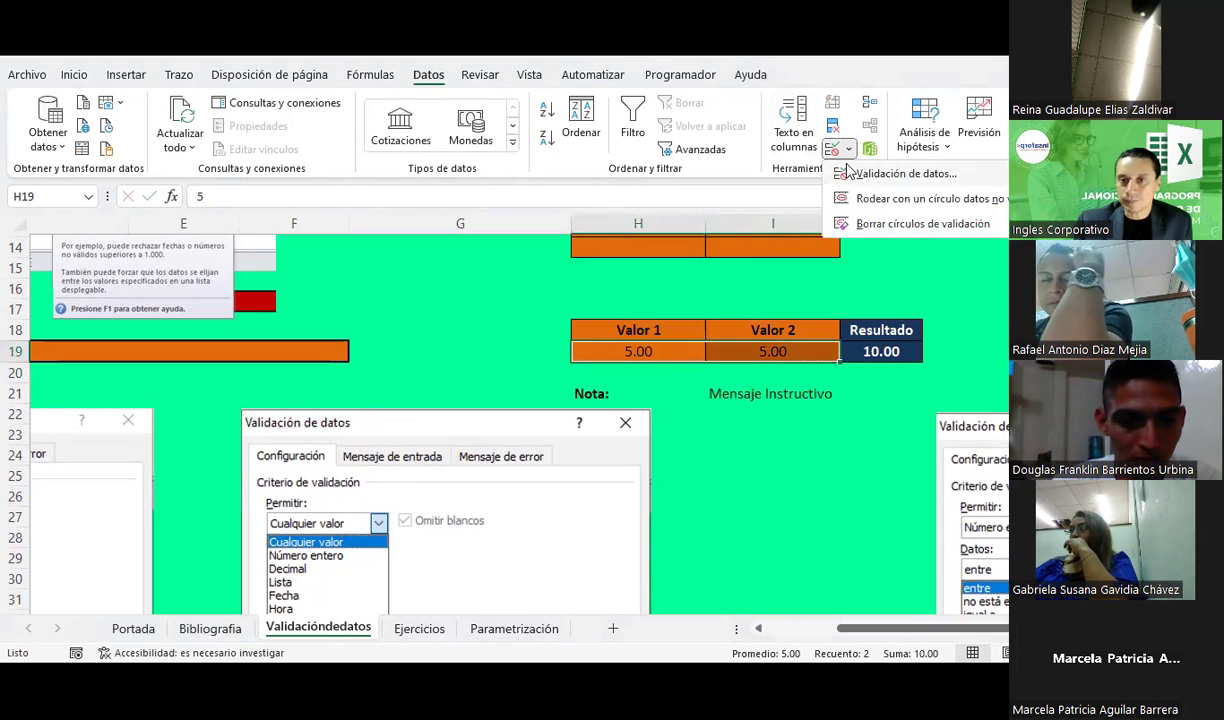
left_click(875, 170)
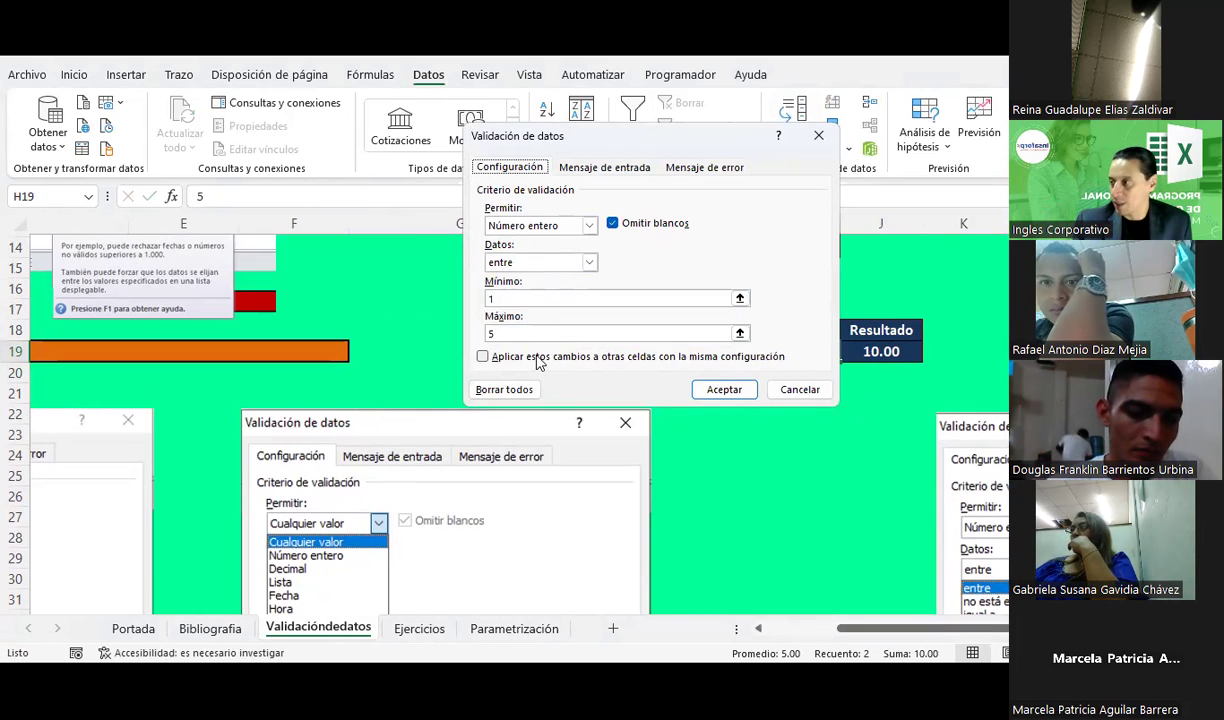
key("Escape")
left_click(732, 477)
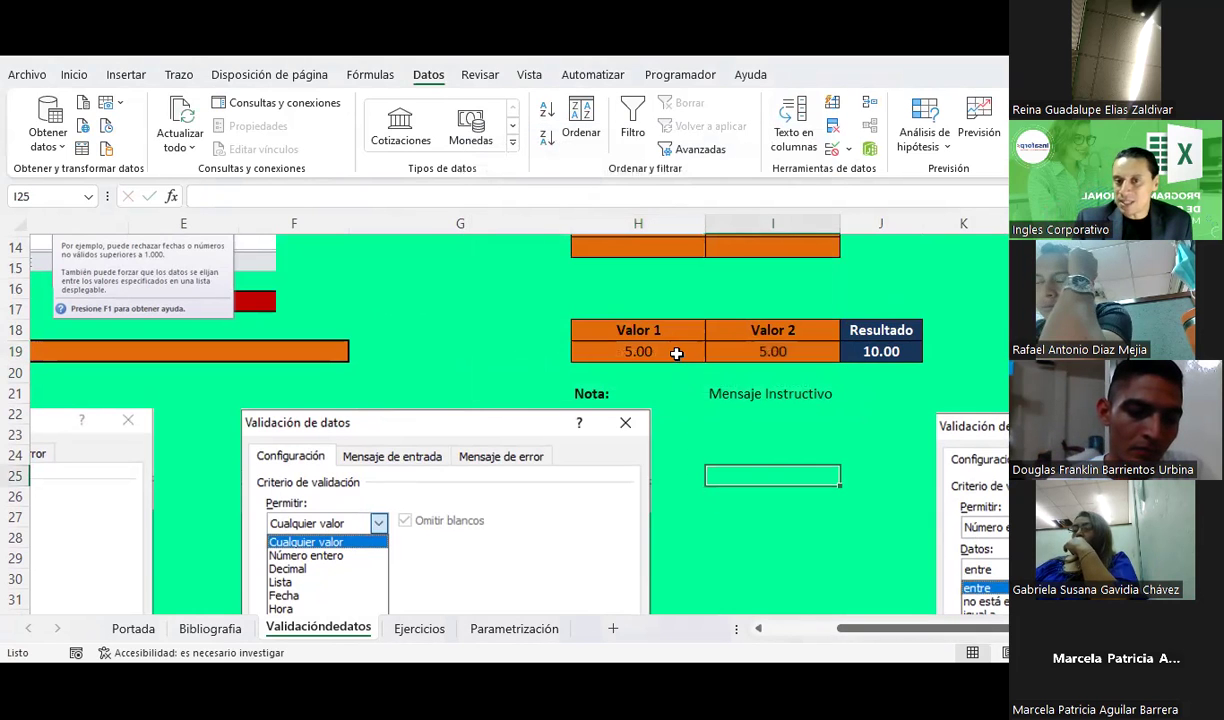
left_click_drag(676, 353, 710, 355)
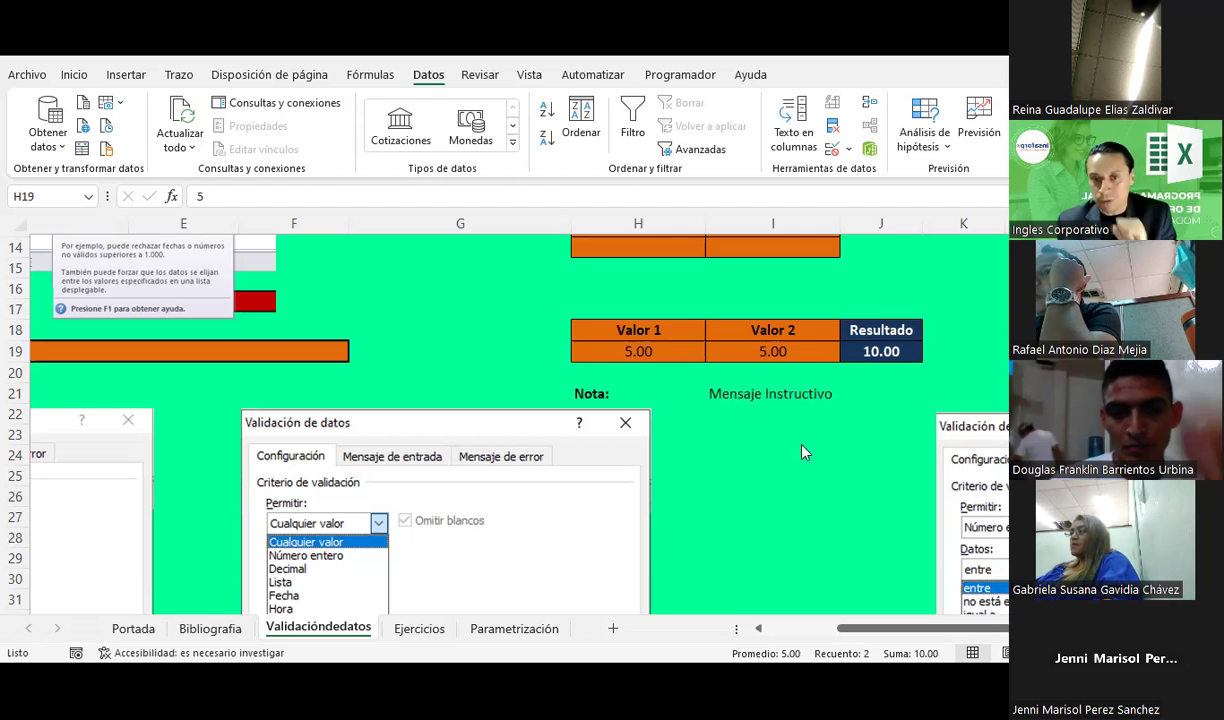
Select the Valor 1 and Valor 2 header cells H18:I18
key("shift+Right")
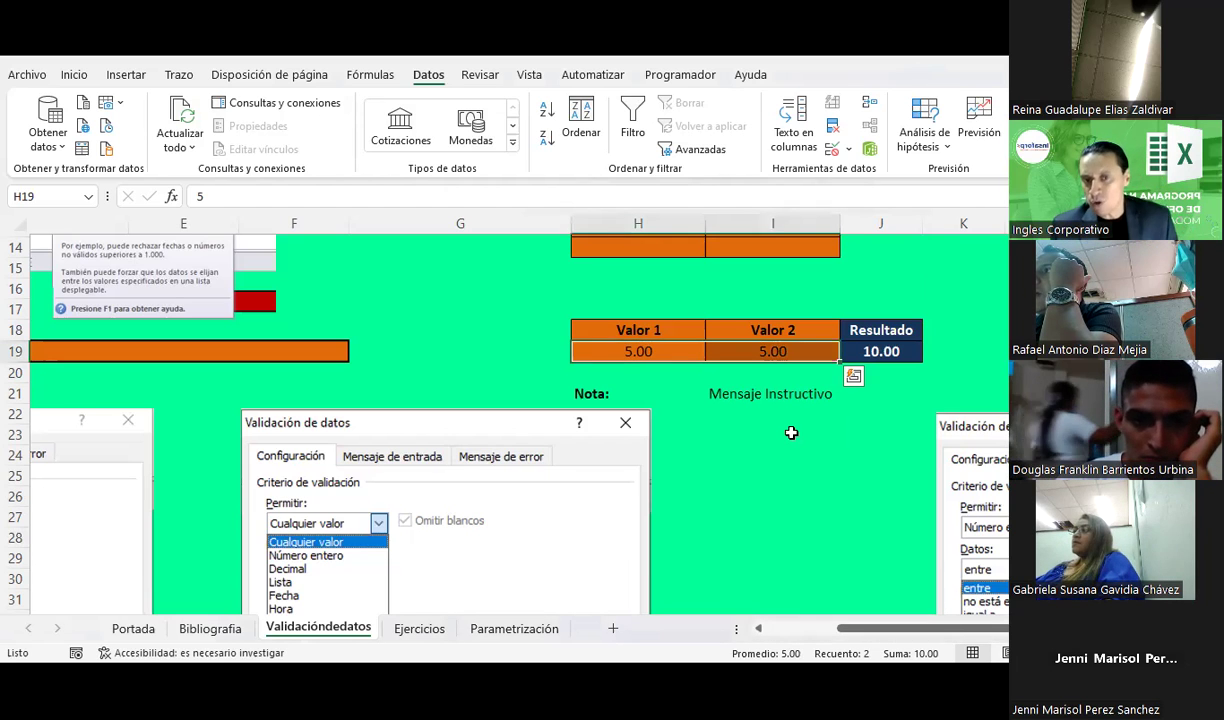
left_click(673, 345)
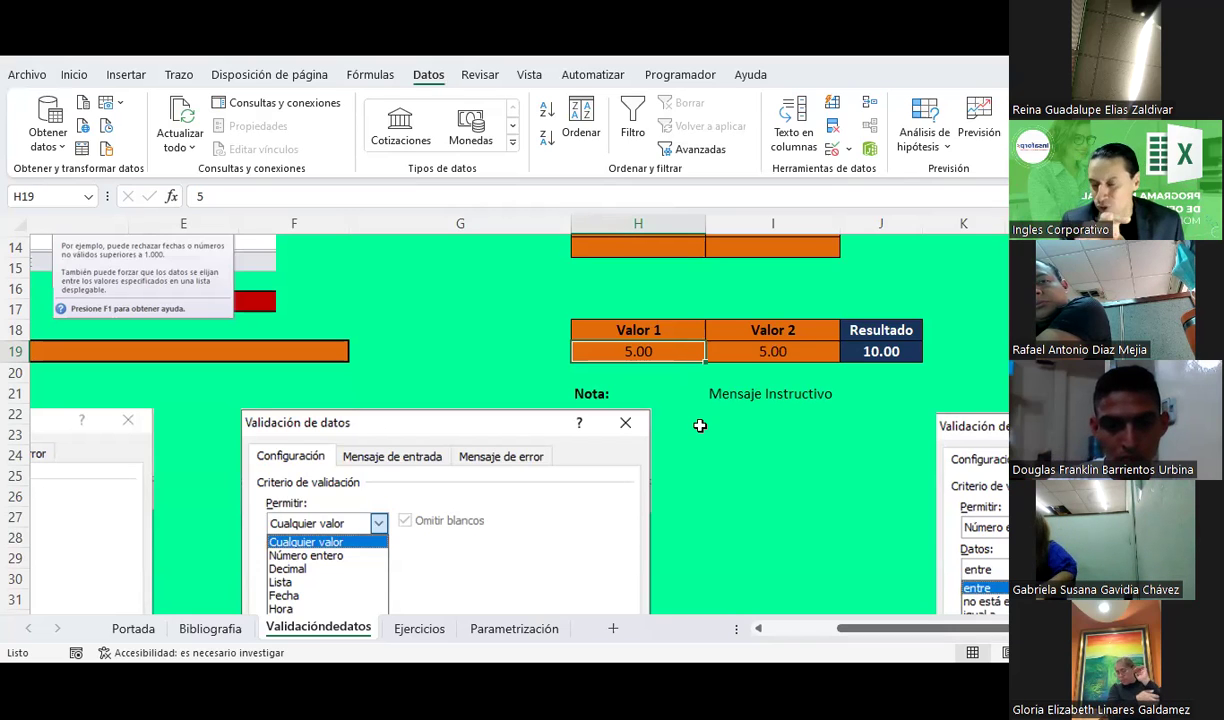
left_click(678, 434)
left_click_drag(647, 331, 730, 338)
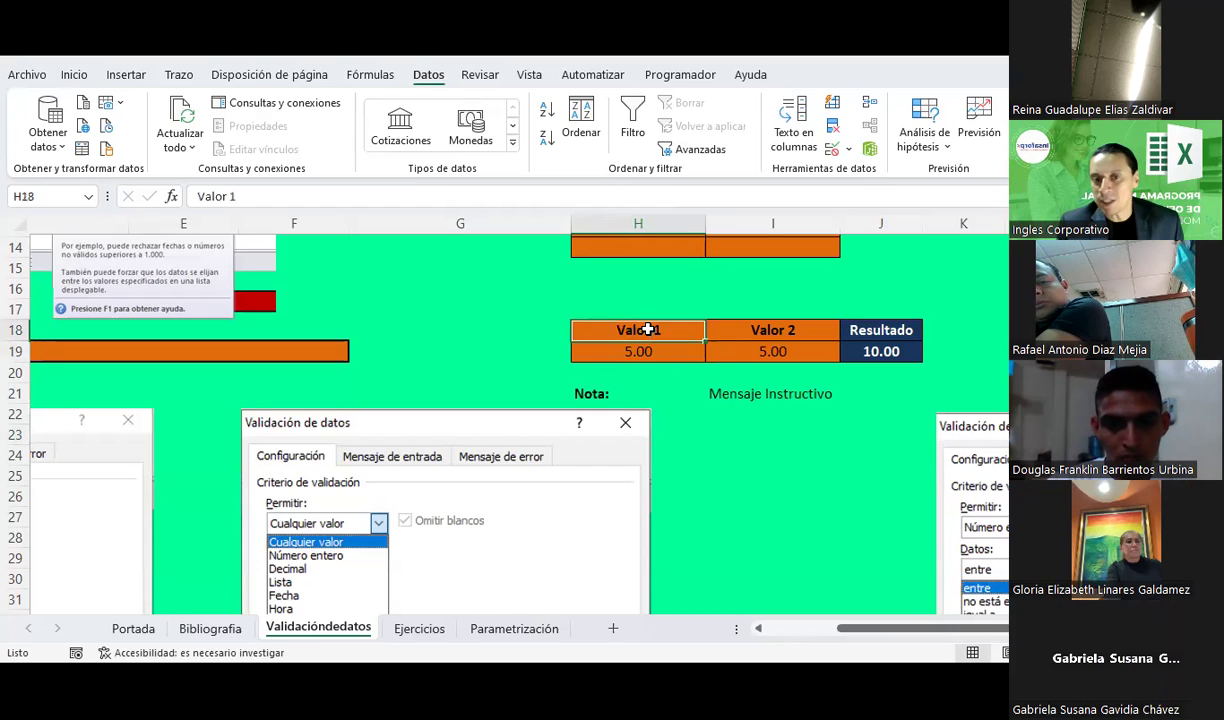
left_click(736, 436)
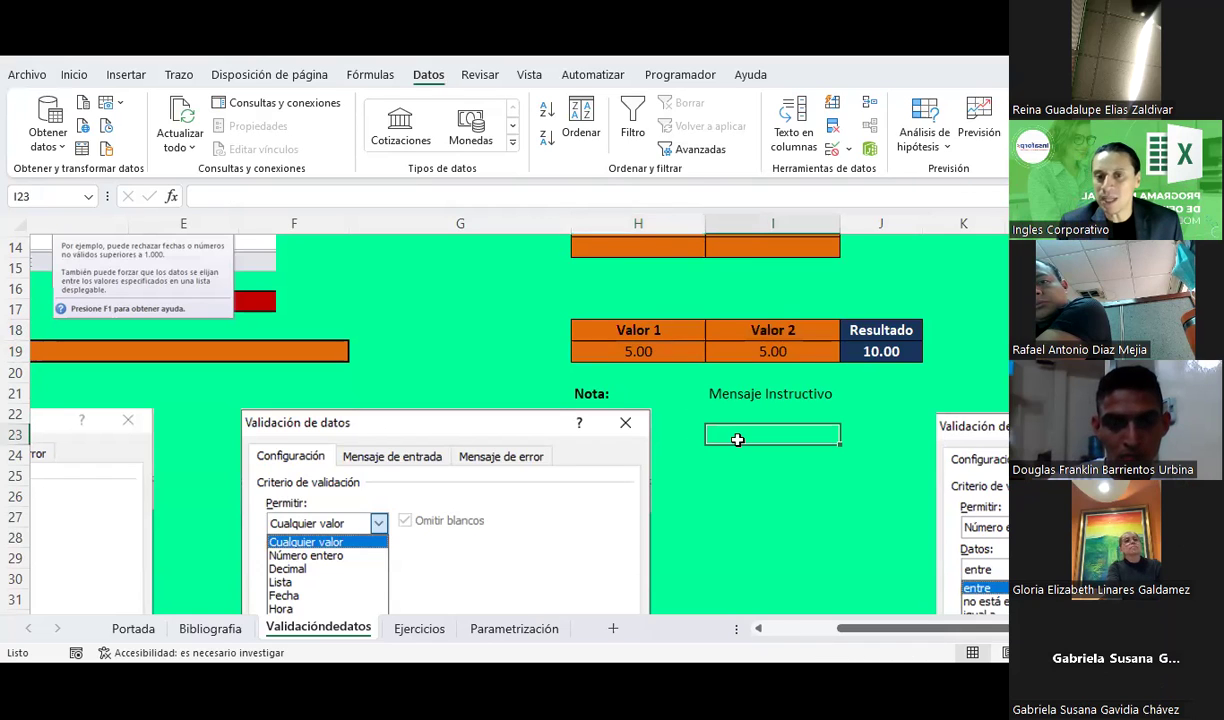
left_click_drag(645, 321, 712, 327)
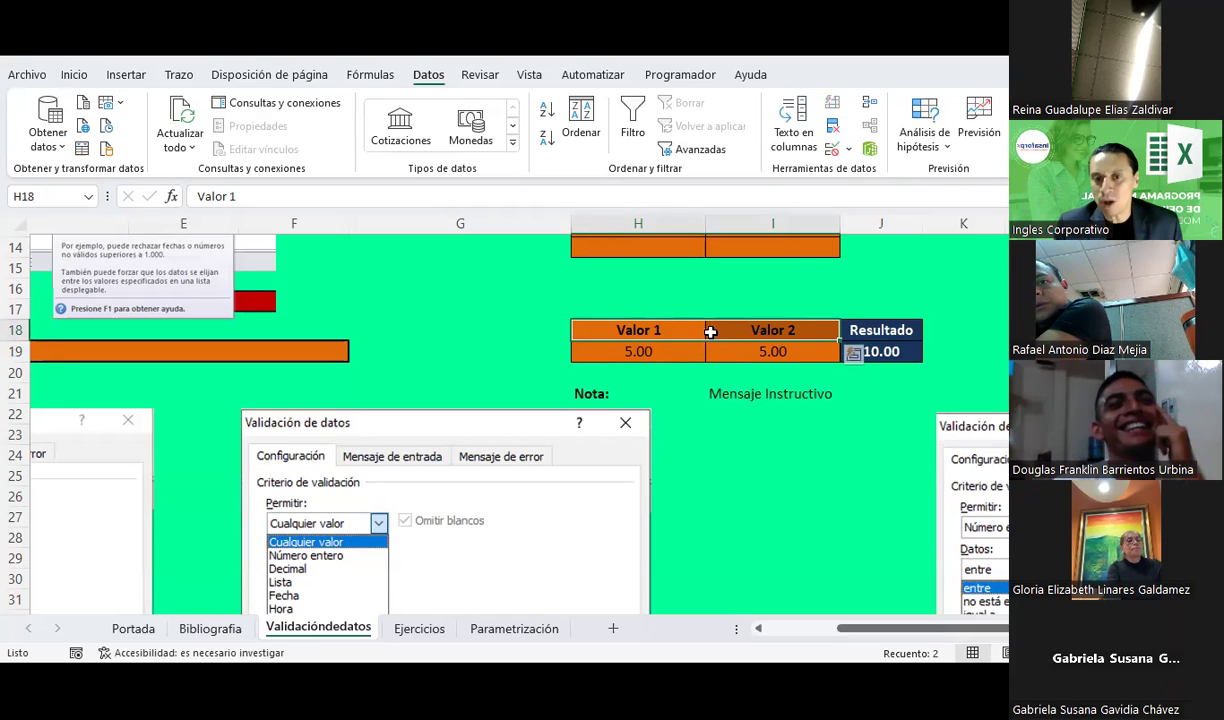
Open Data Validation for H18:I18 on the Mensaje de entrada tab, moved clear of the table
left_click(849, 150)
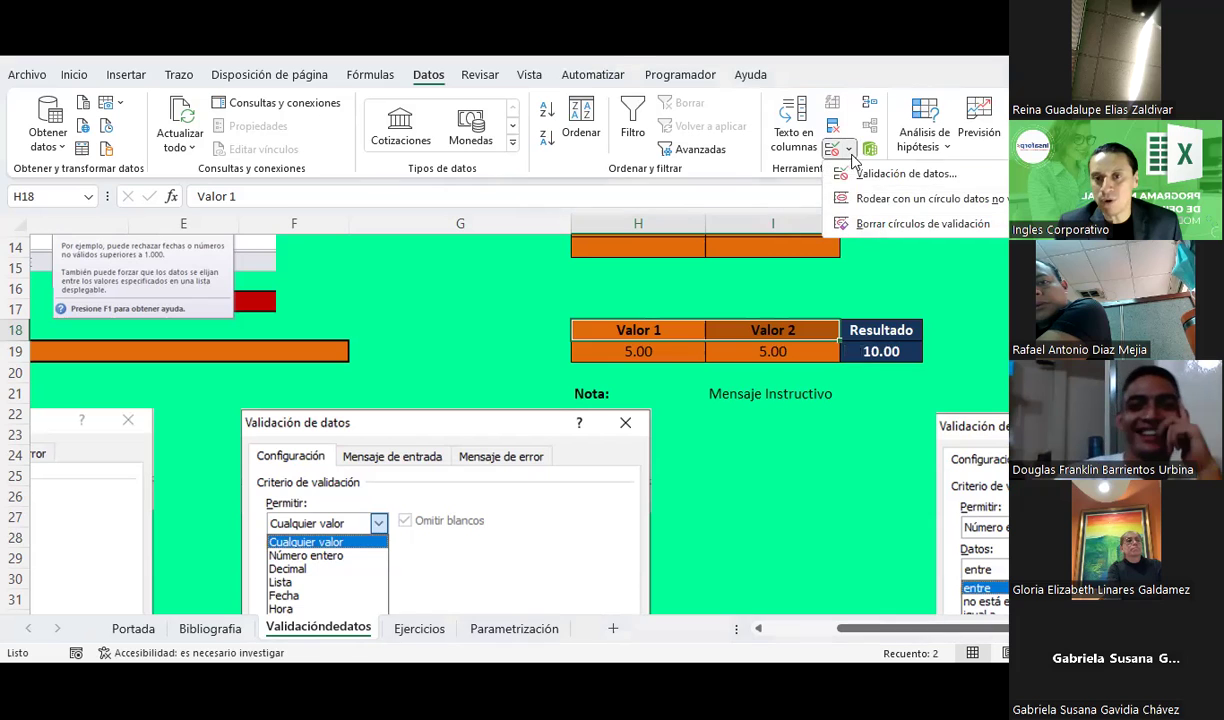
left_click(860, 175)
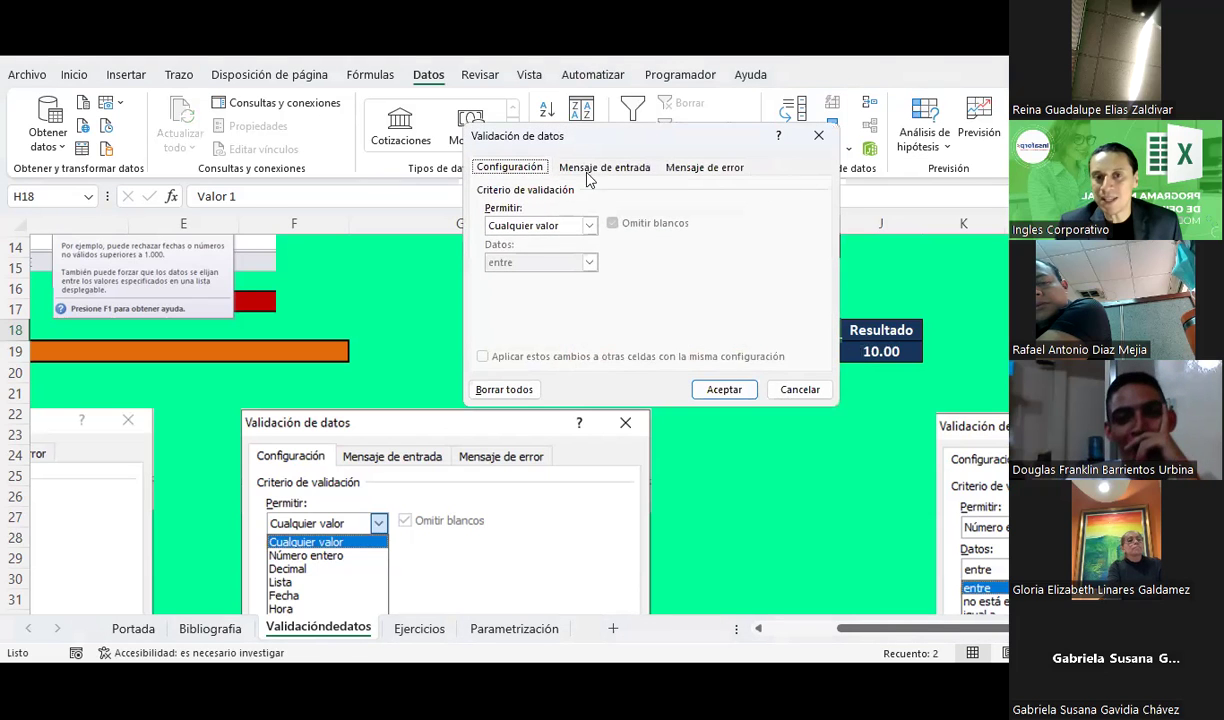
left_click_drag(545, 145, 391, 133)
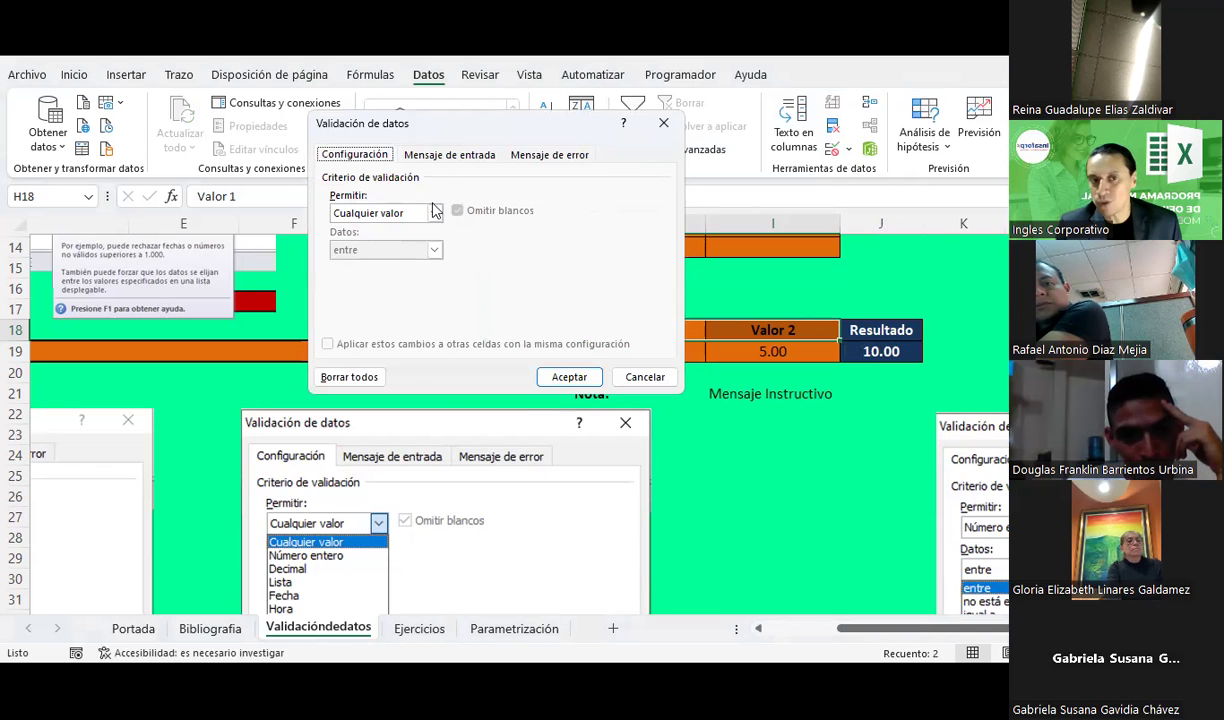
left_click(456, 158)
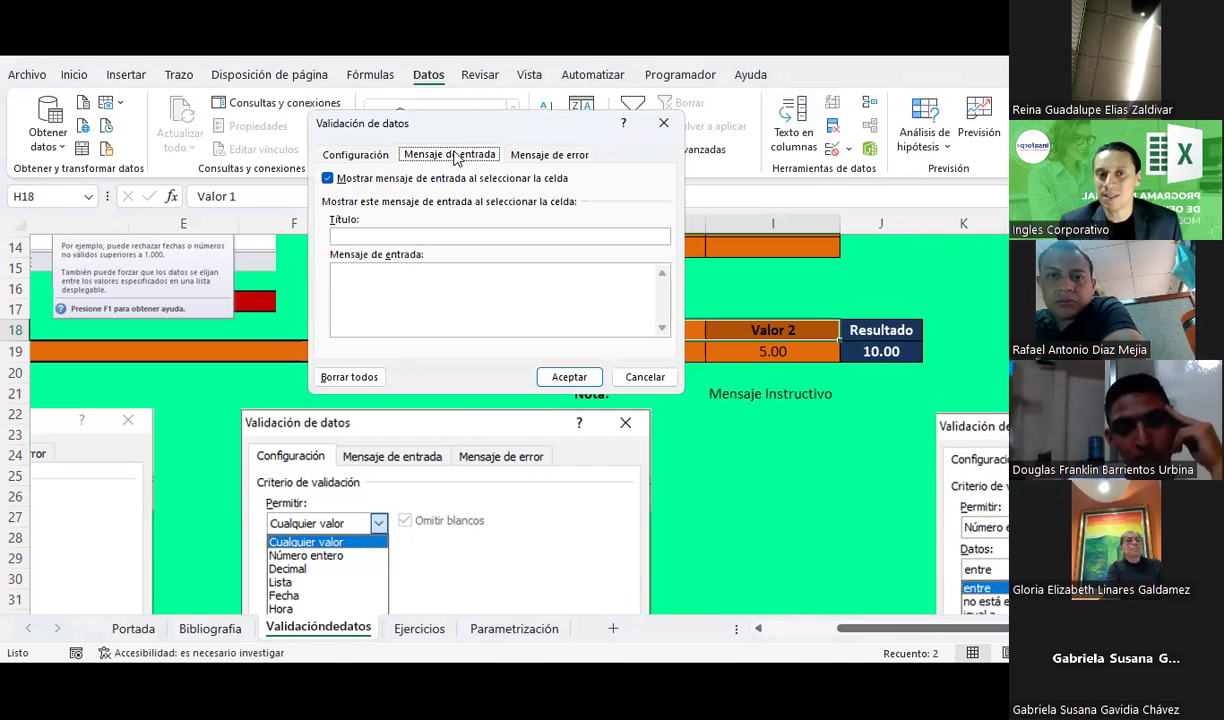
left_click_drag(447, 136, 323, 148)
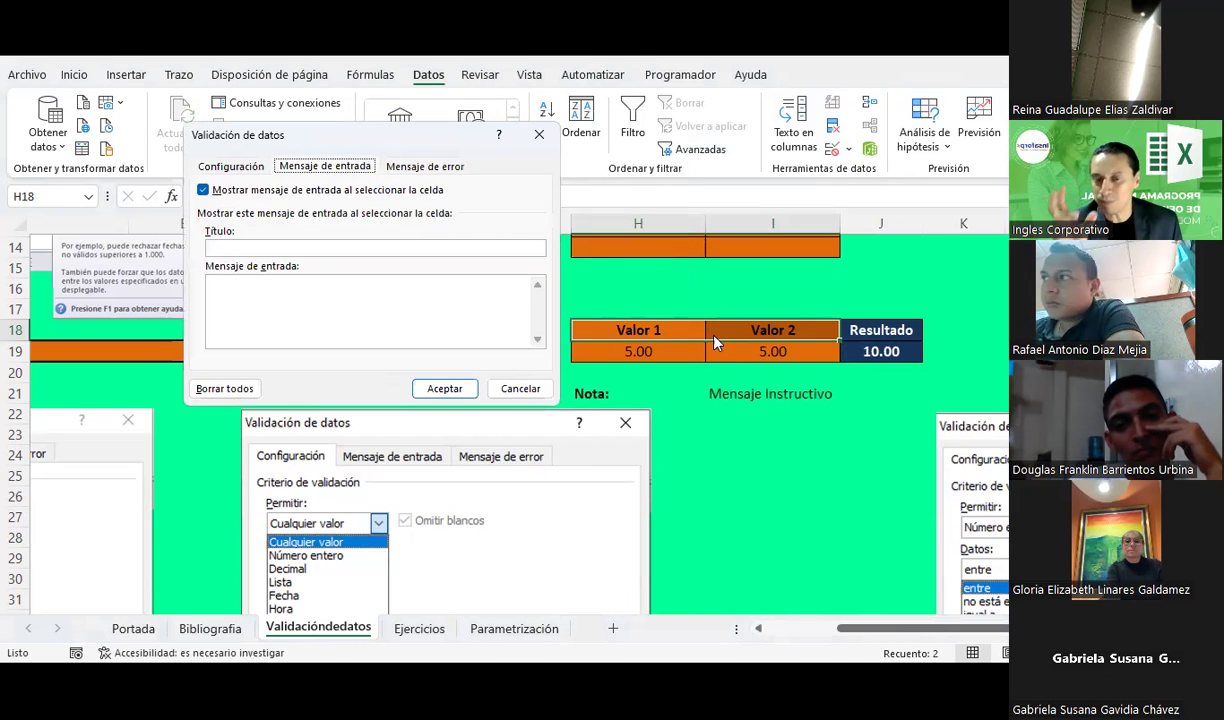
Enter title 'Instrucciones de llenado' and message 'Solamente ingresar números enteros entre 1 y 5', then accept
left_click(391, 250)
type("Instru")
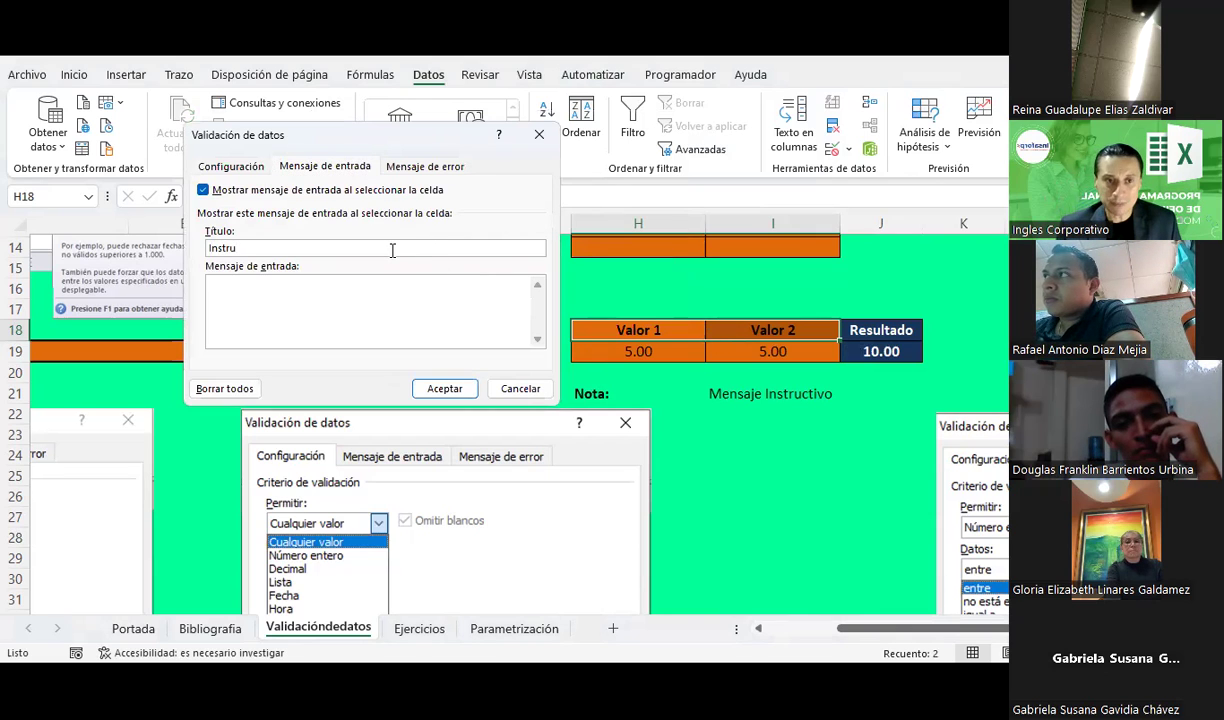
type("cciones de llenado")
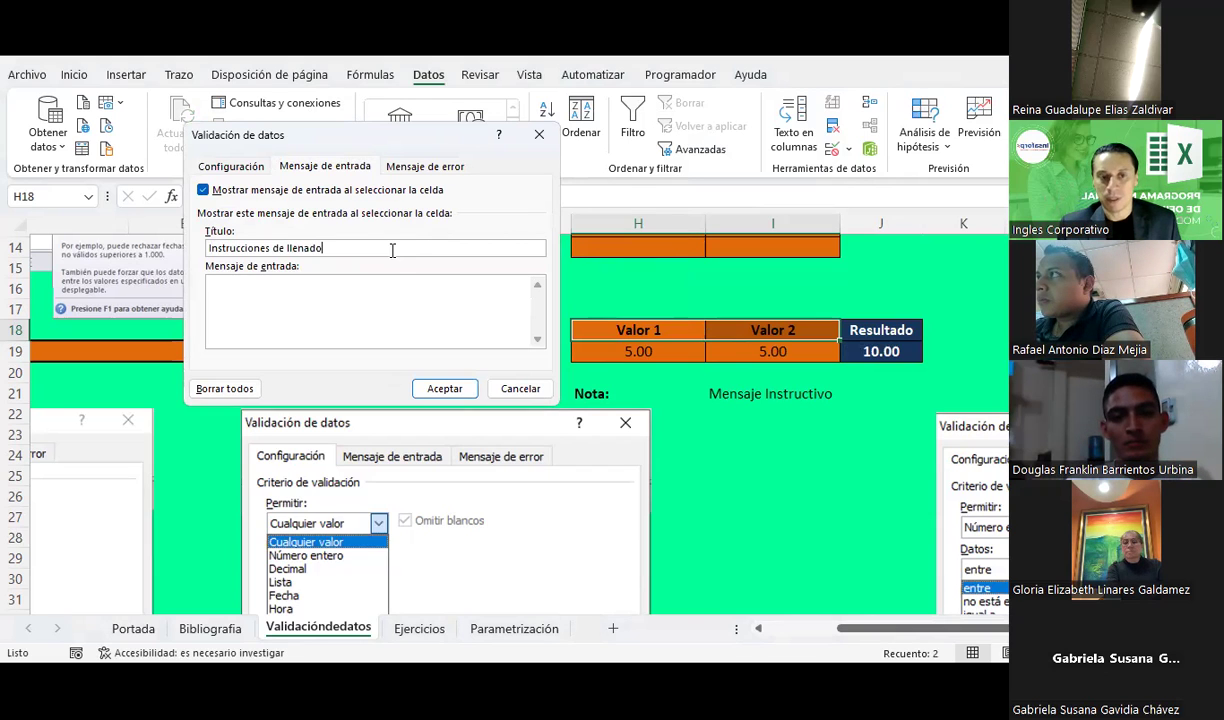
type("amente")
key("BackSpace")
key("BackSpace")
key("BackSpace")
key("BackSpace")
key("BackSpace")
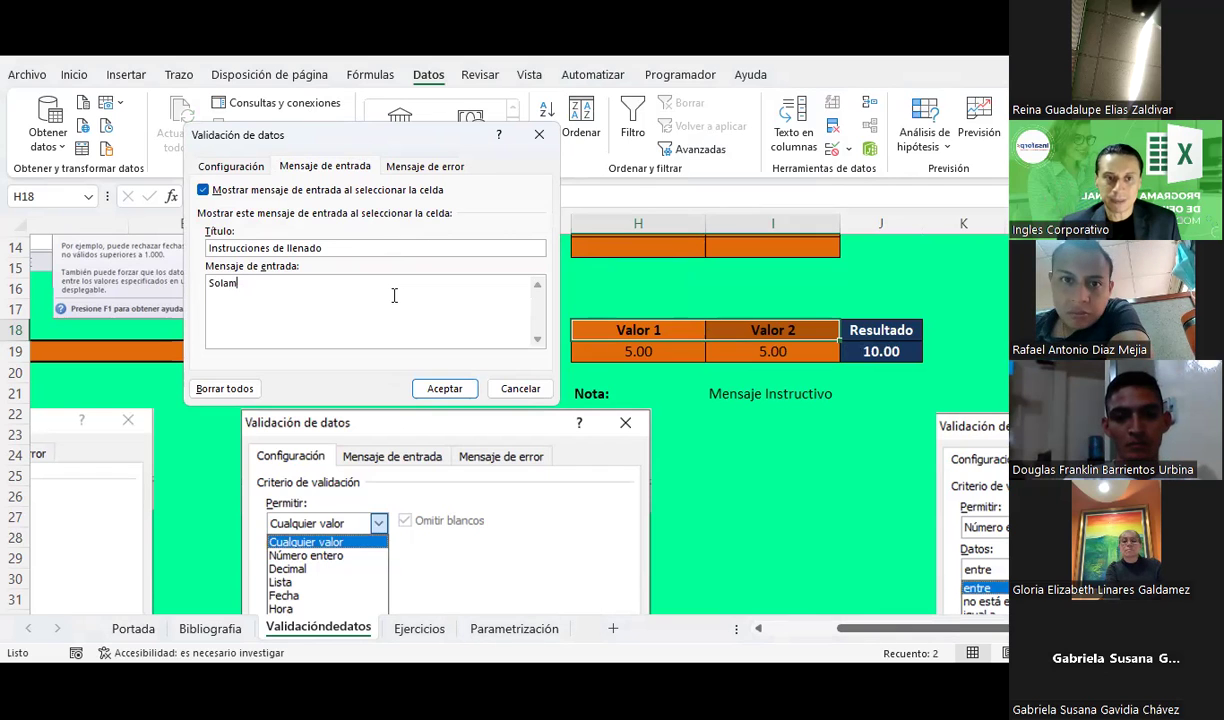
type("ente ")
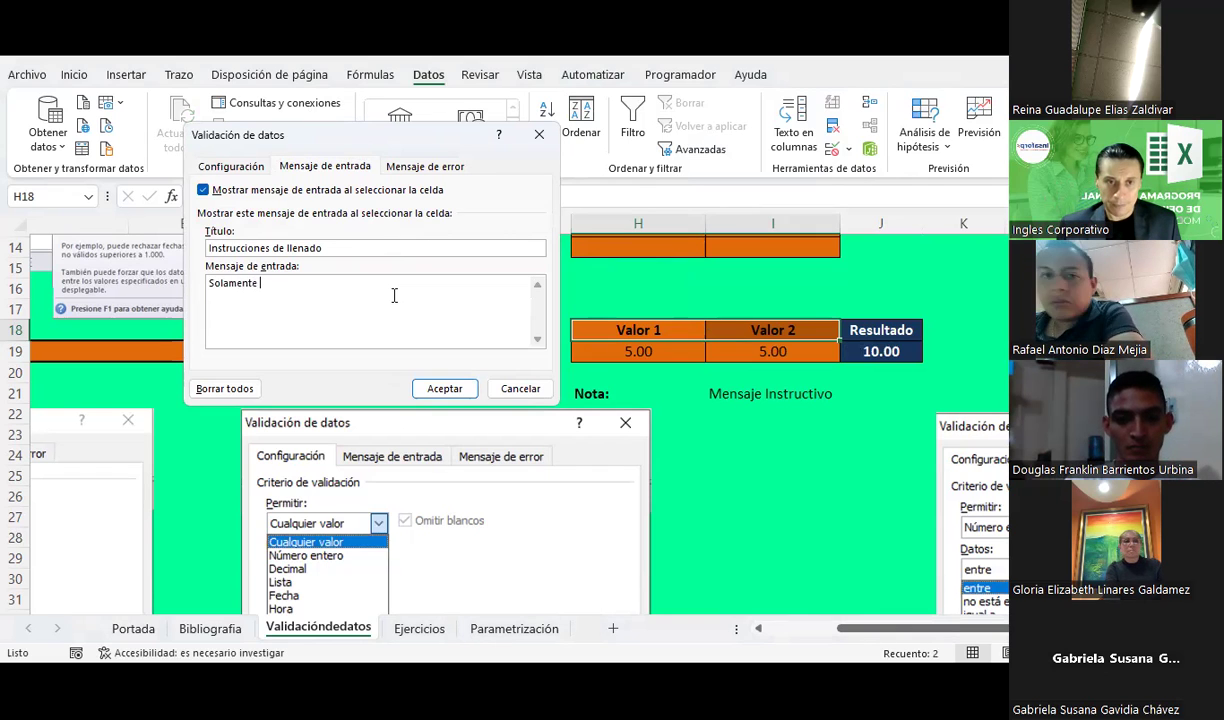
type("ingresar datos")
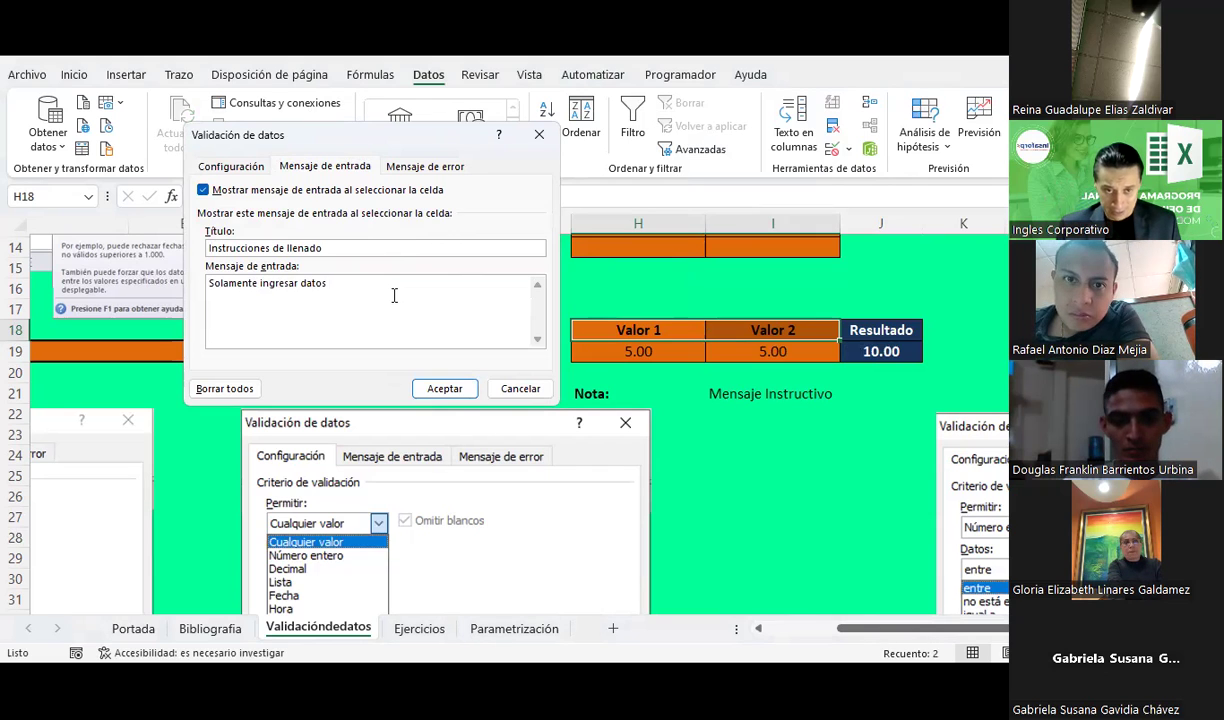
key("BackSpace")
key("BackSpace")
key("BackSpace")
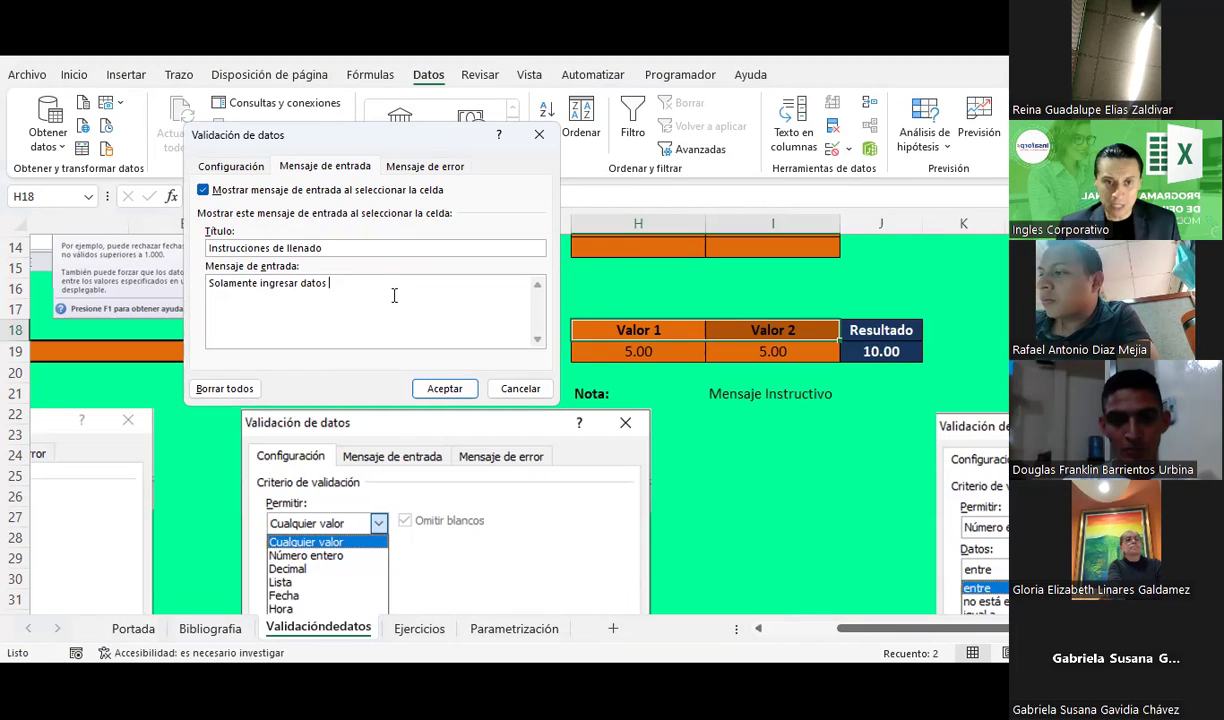
type("número e")
key("BackSpace")
key("BackSpace")
type("s en")
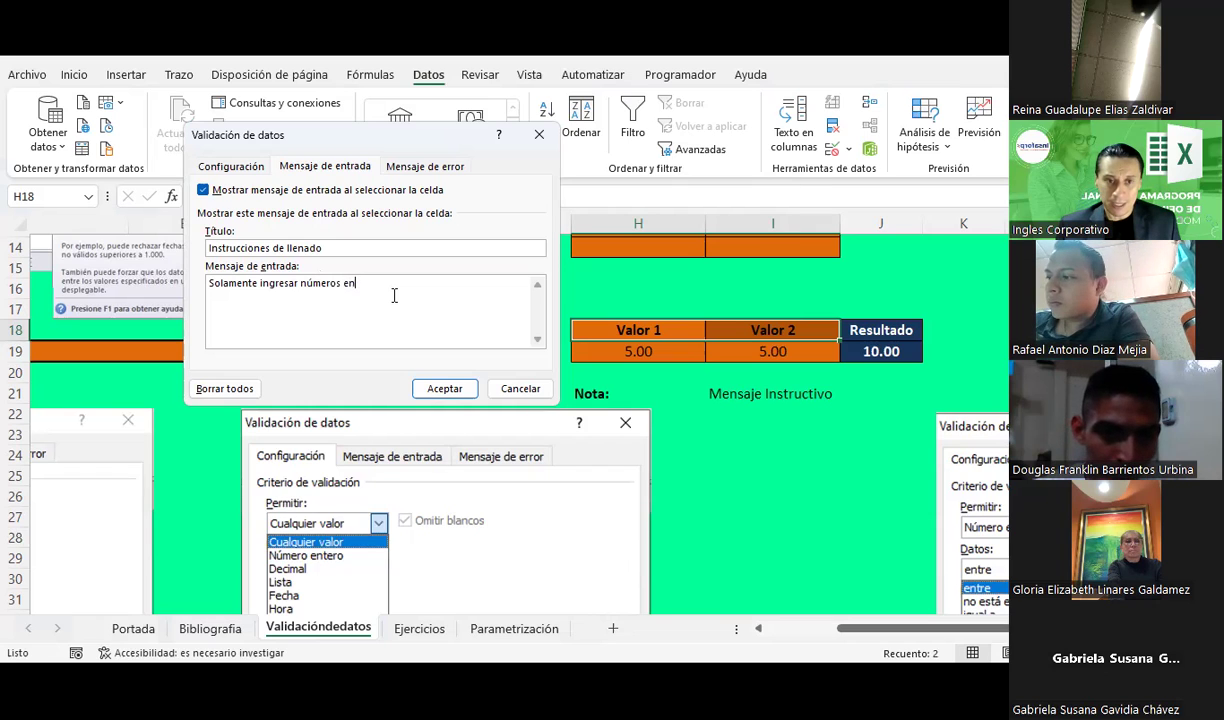
type("tero")
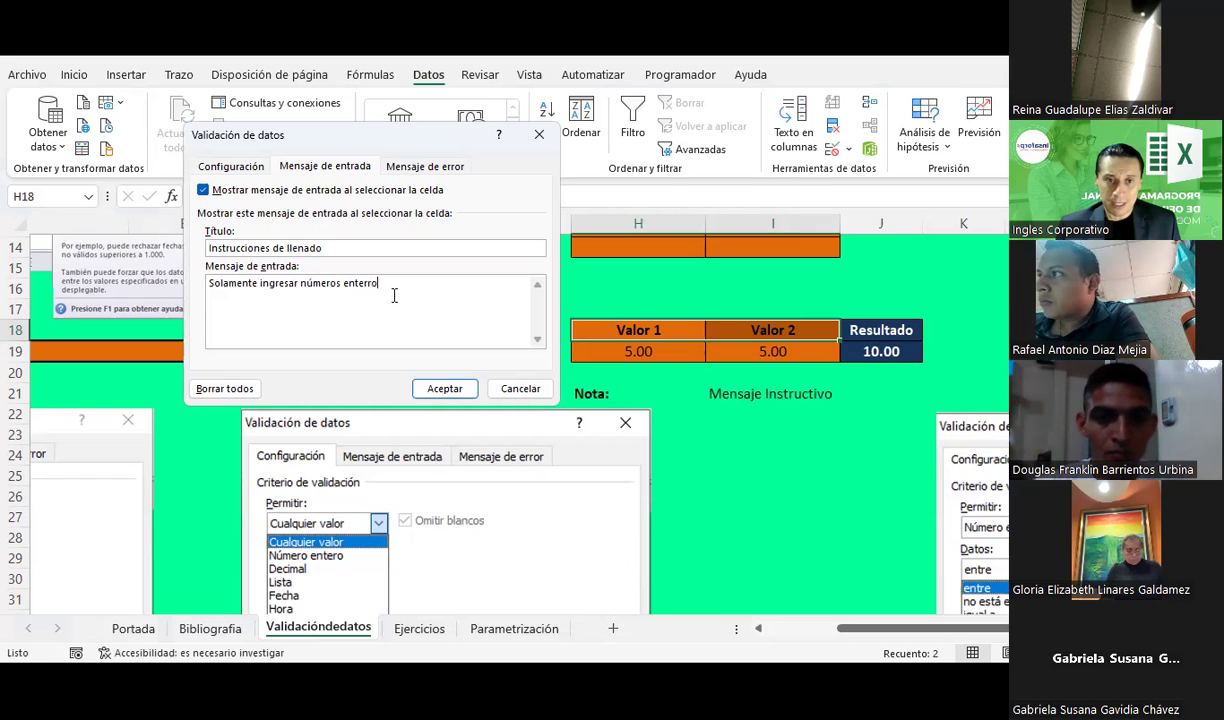
type("s")
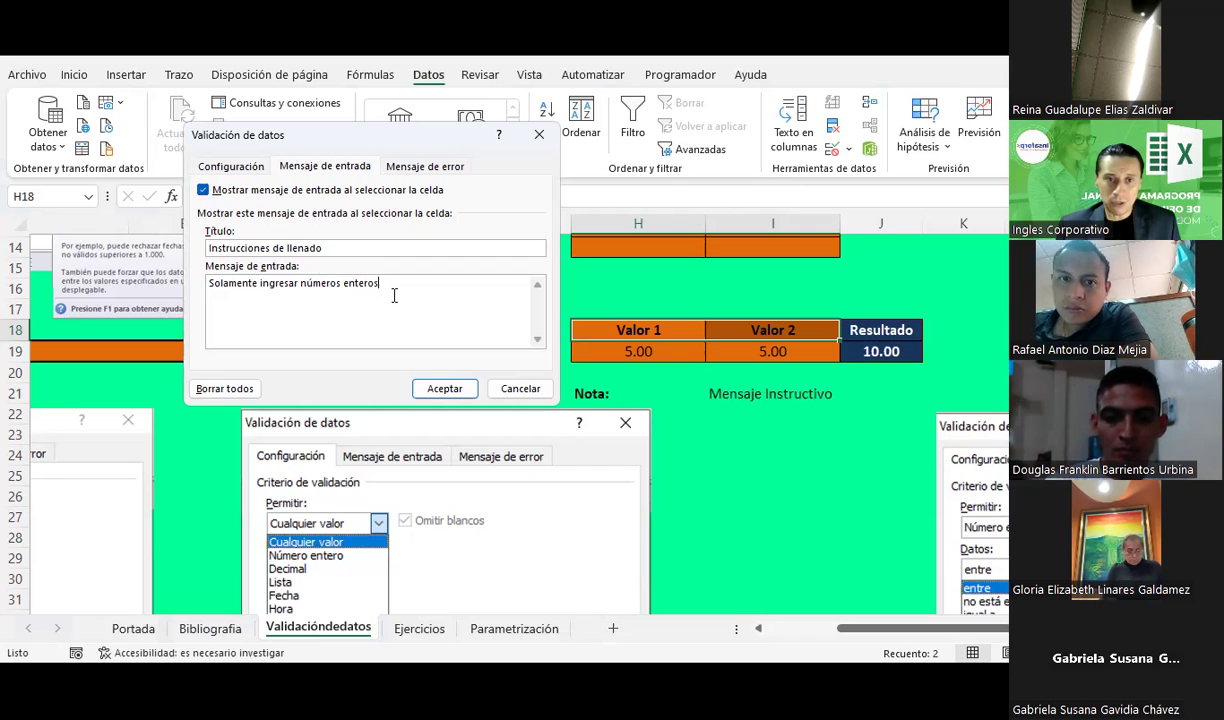
type(" entre 1")
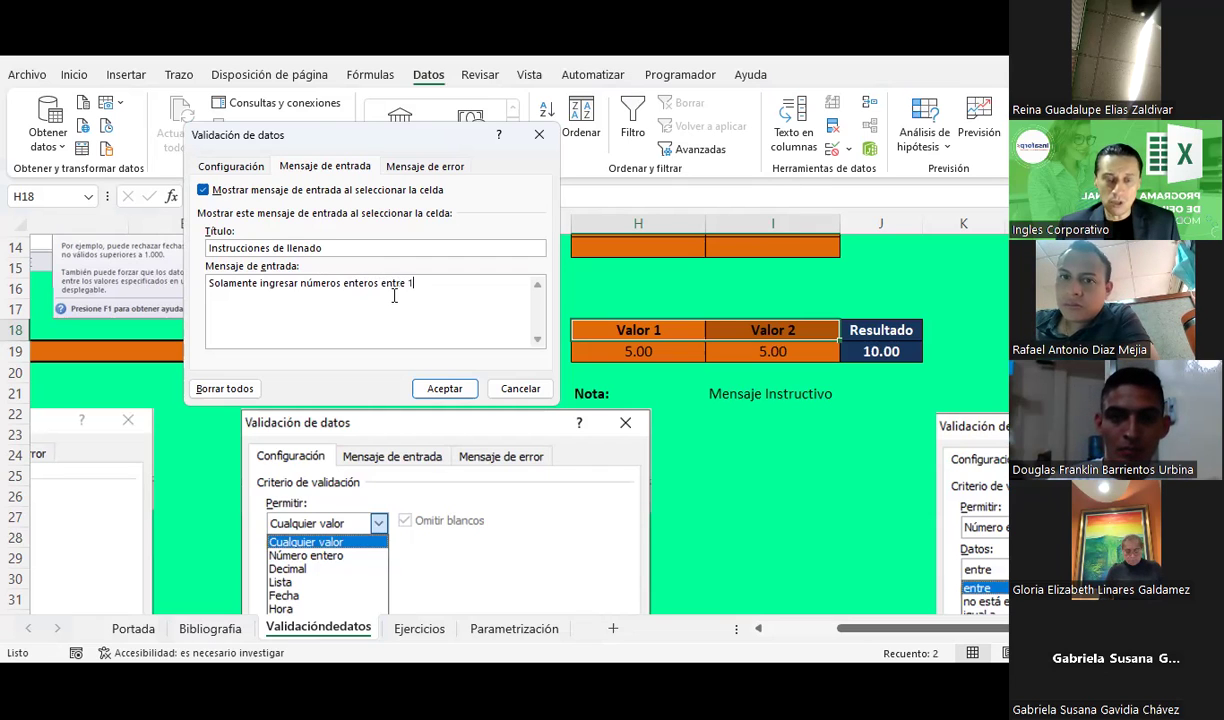
type(" y 5.")
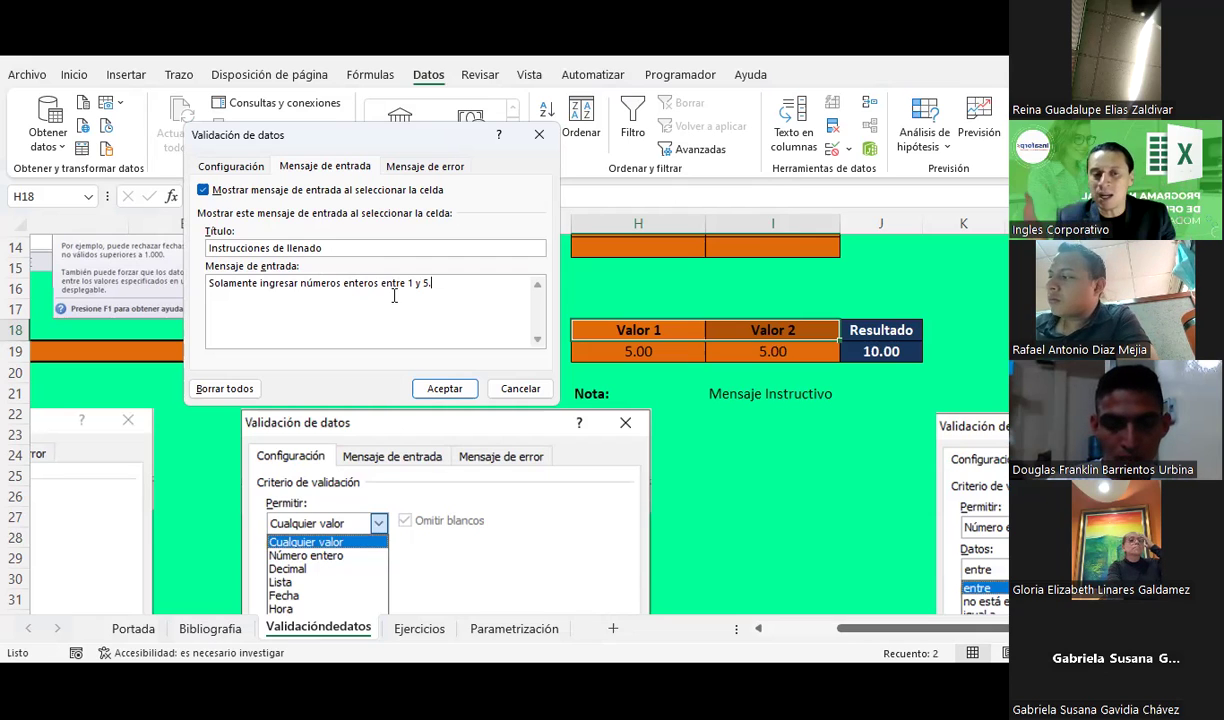
left_click(455, 398)
Check that H18 now shows the 'Instrucciones de llenado' prompt
left_click(698, 497)
left_click(645, 351)
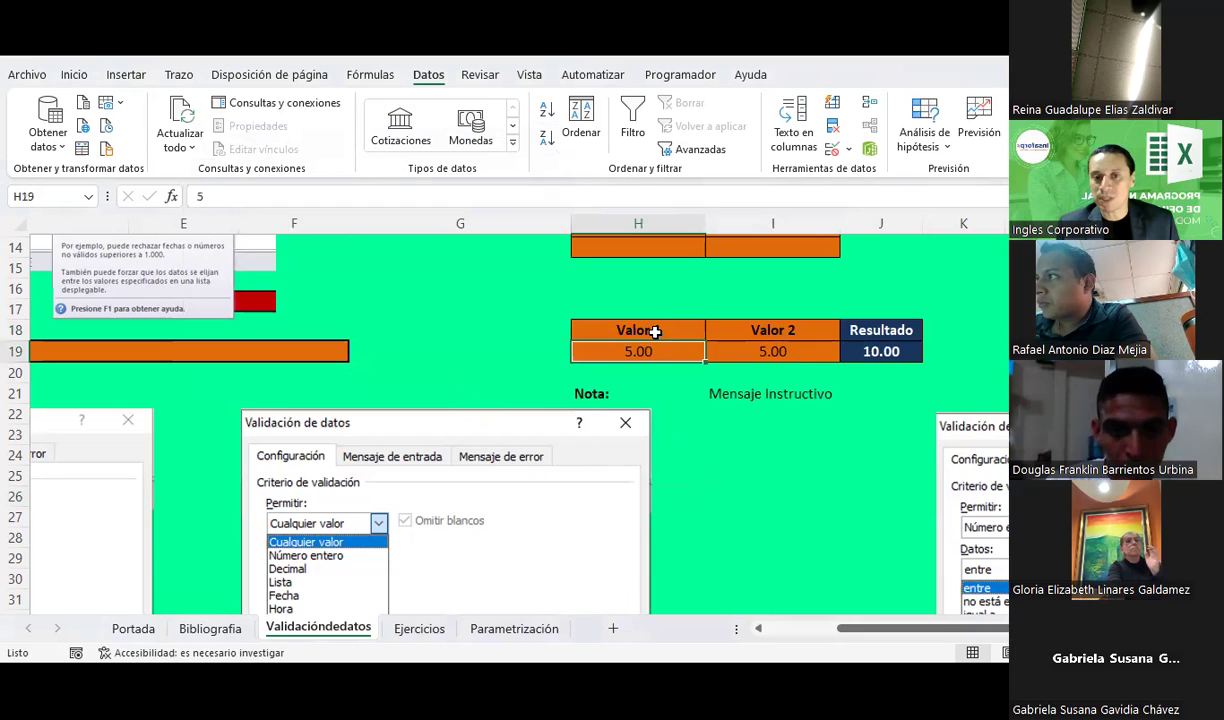
left_click(653, 330)
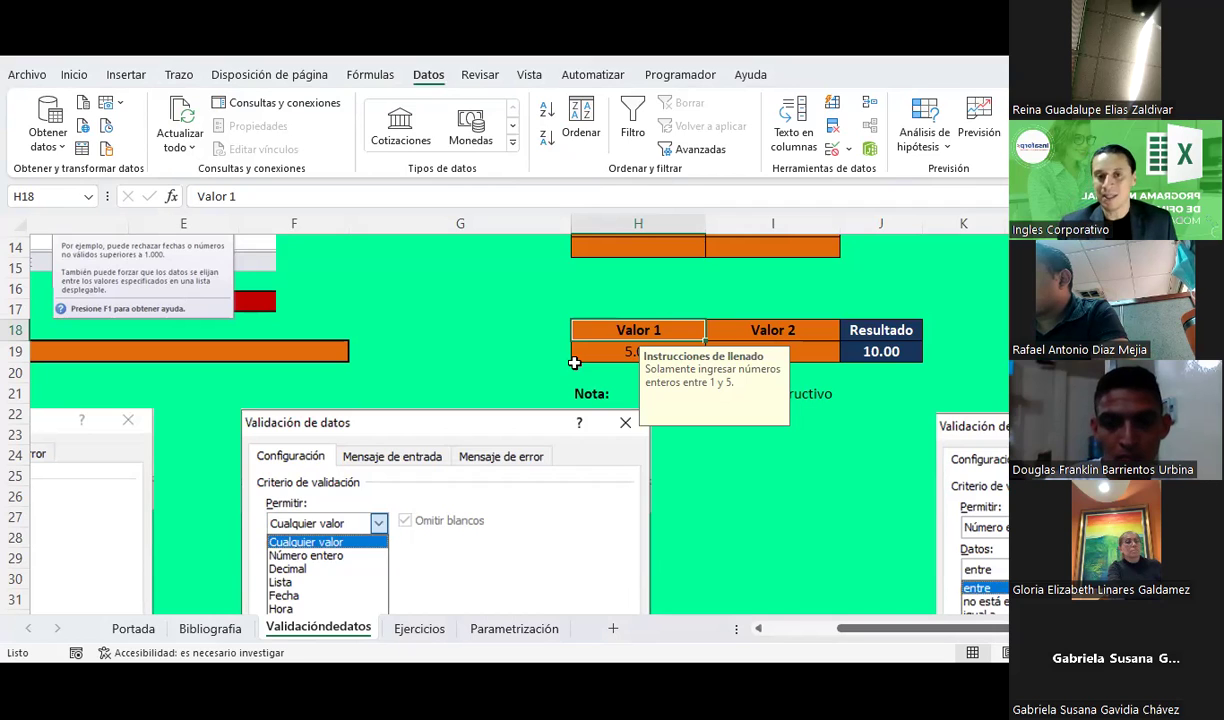
left_click_drag(574, 360, 751, 357)
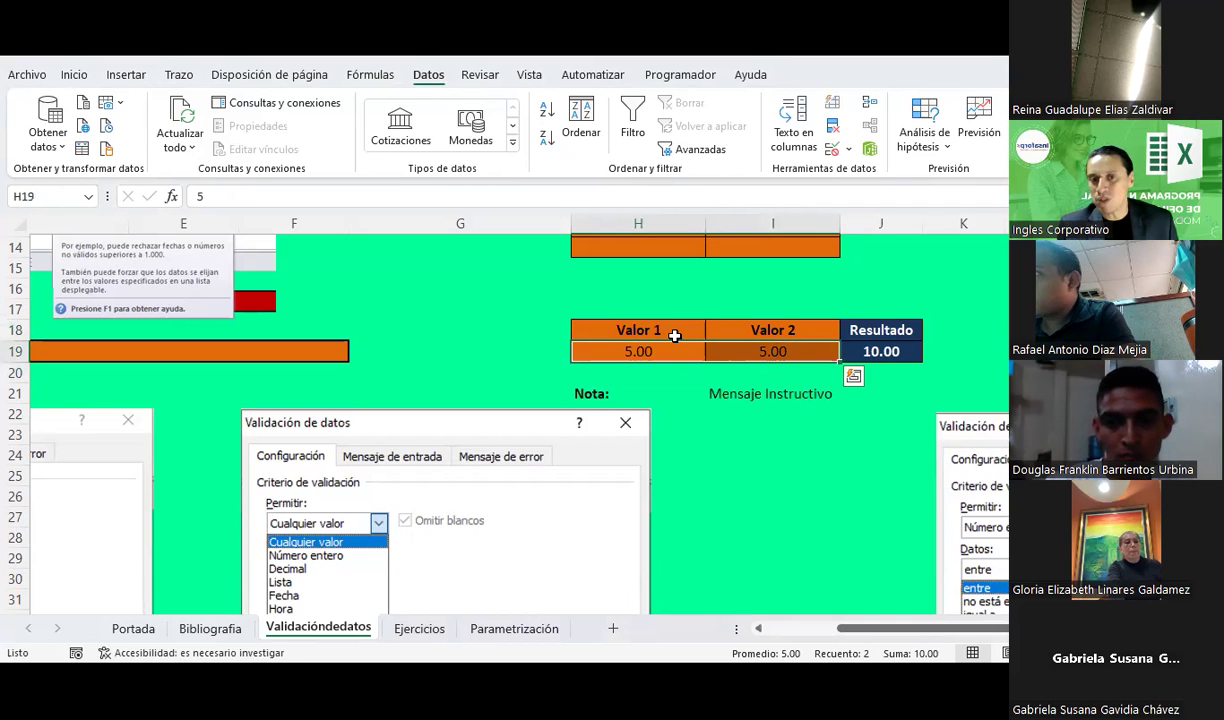
Reopen and close the validation settings, then select the value cells H19:I19
left_click(675, 336)
left_click(845, 148)
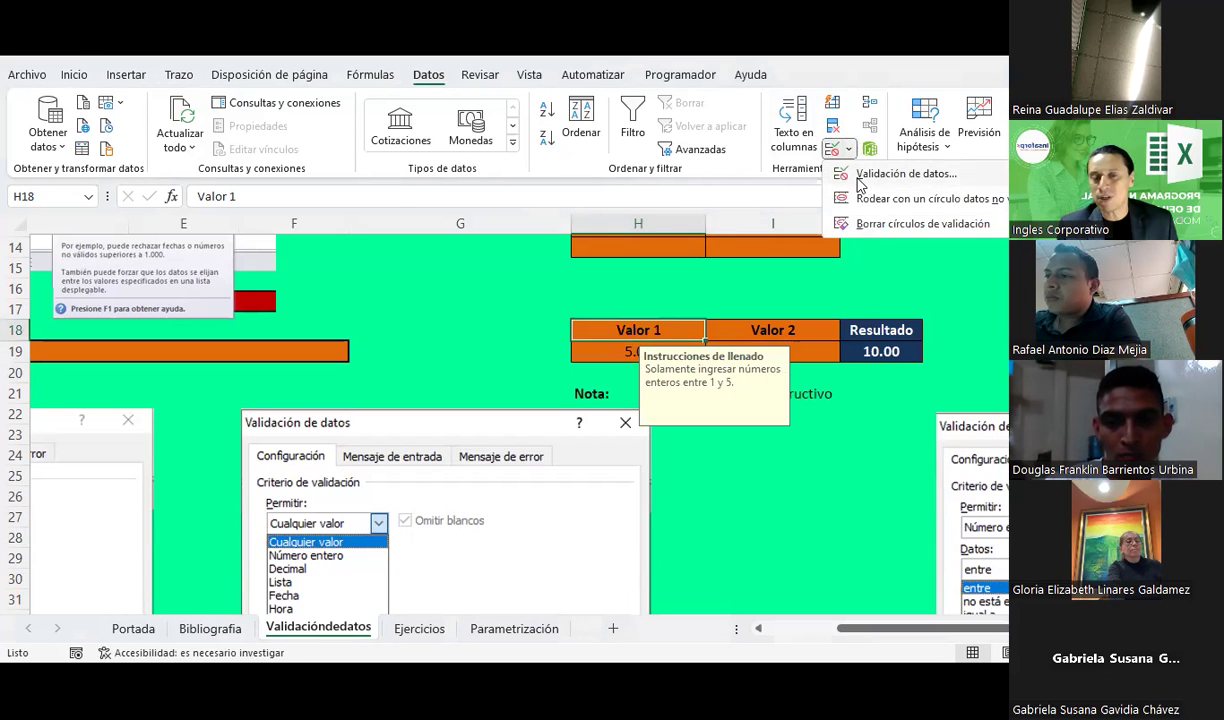
left_click(880, 174)
left_click(448, 288)
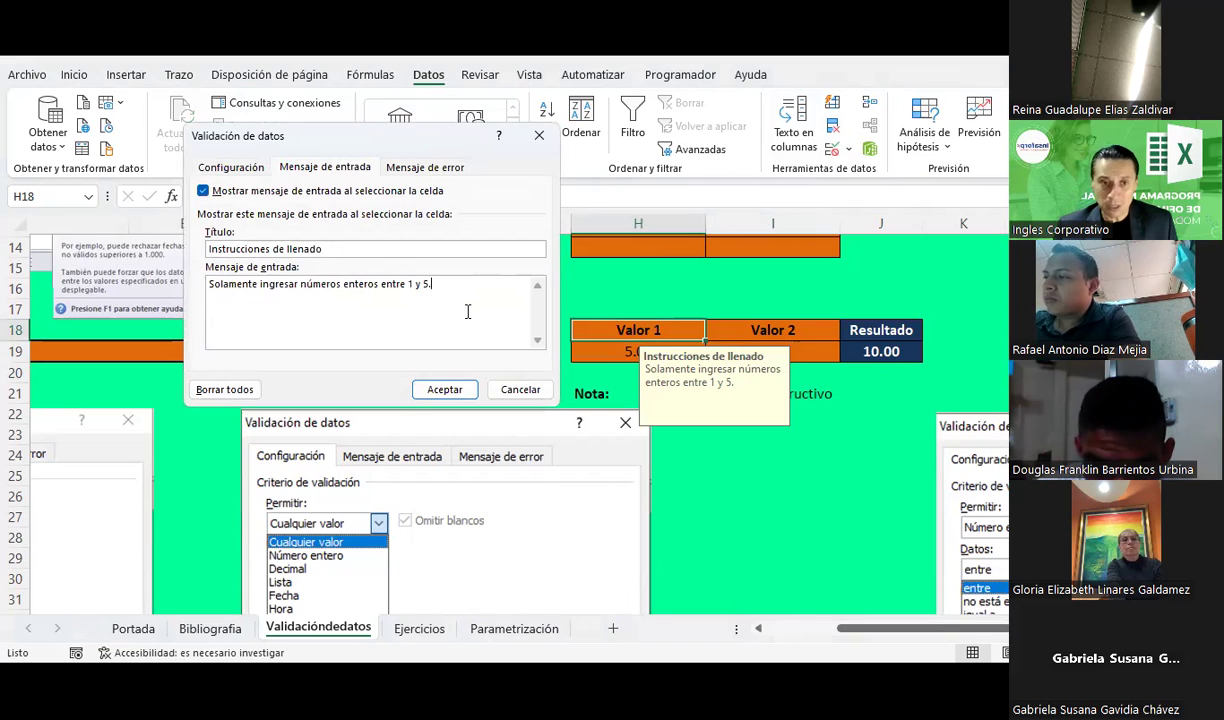
key("ctrl+a")
key("Escape")
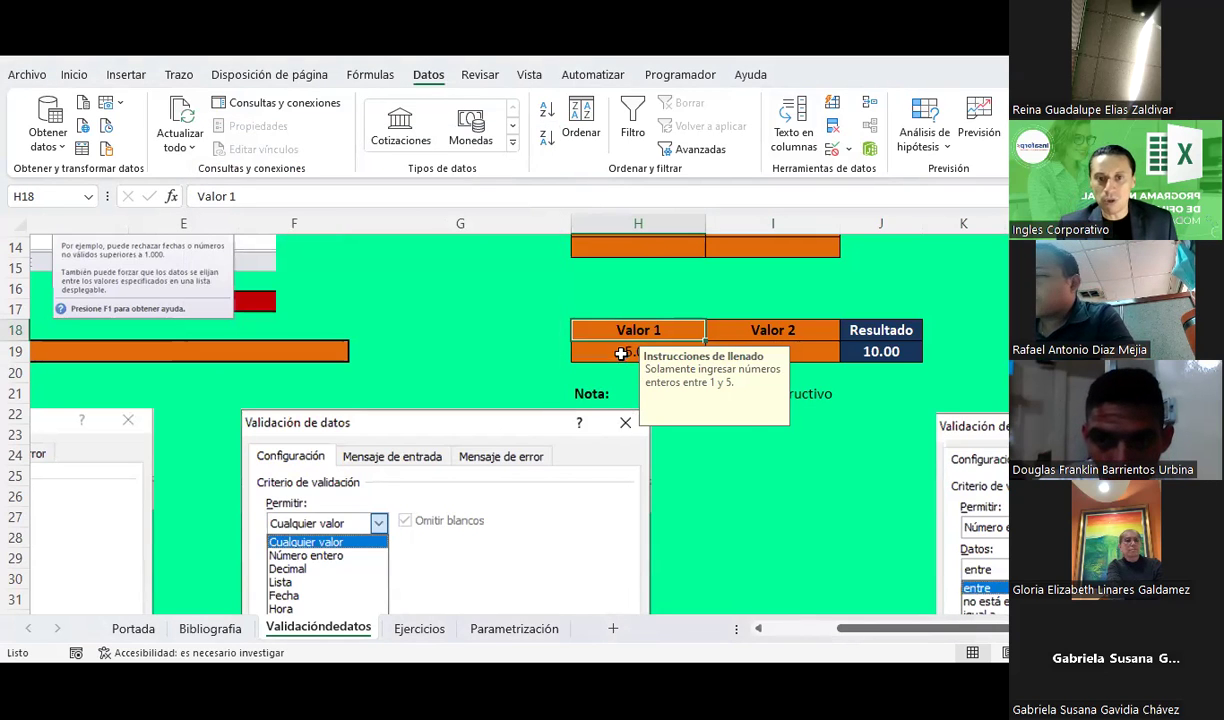
left_click_drag(621, 353, 760, 352)
Title the value cells' input message 'Instrucciones' above the whole-numbers 1–5 text
left_click(846, 148)
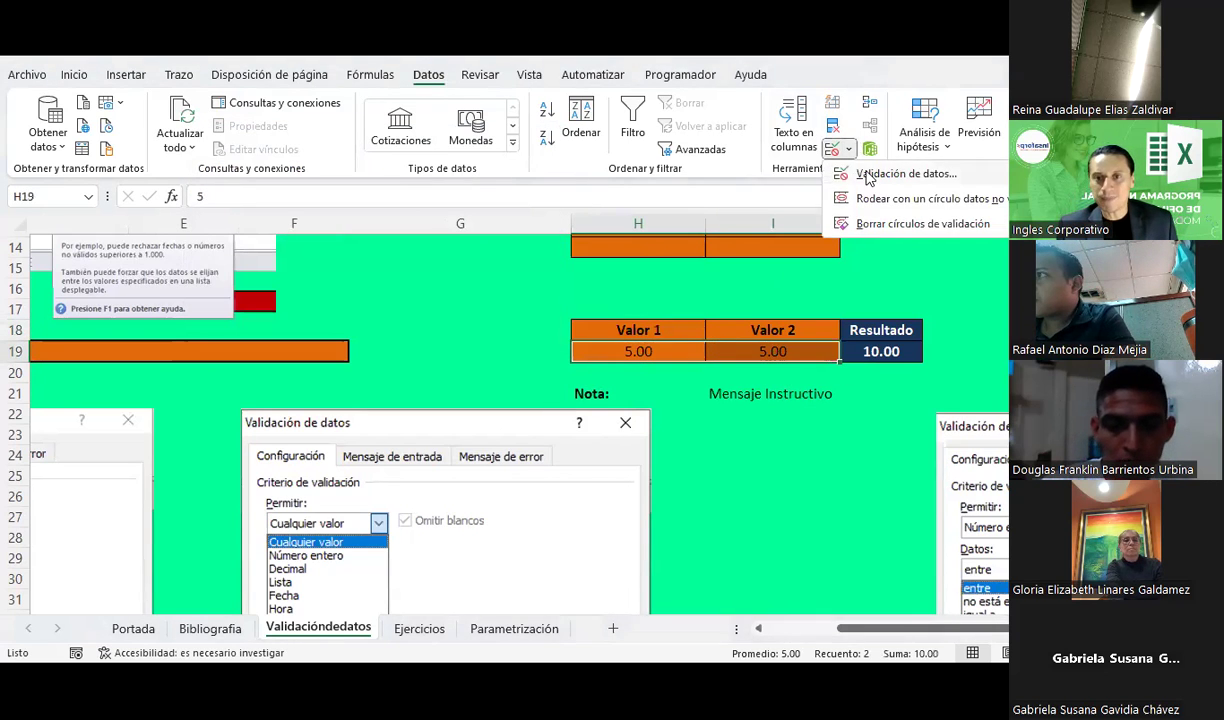
left_click(868, 178)
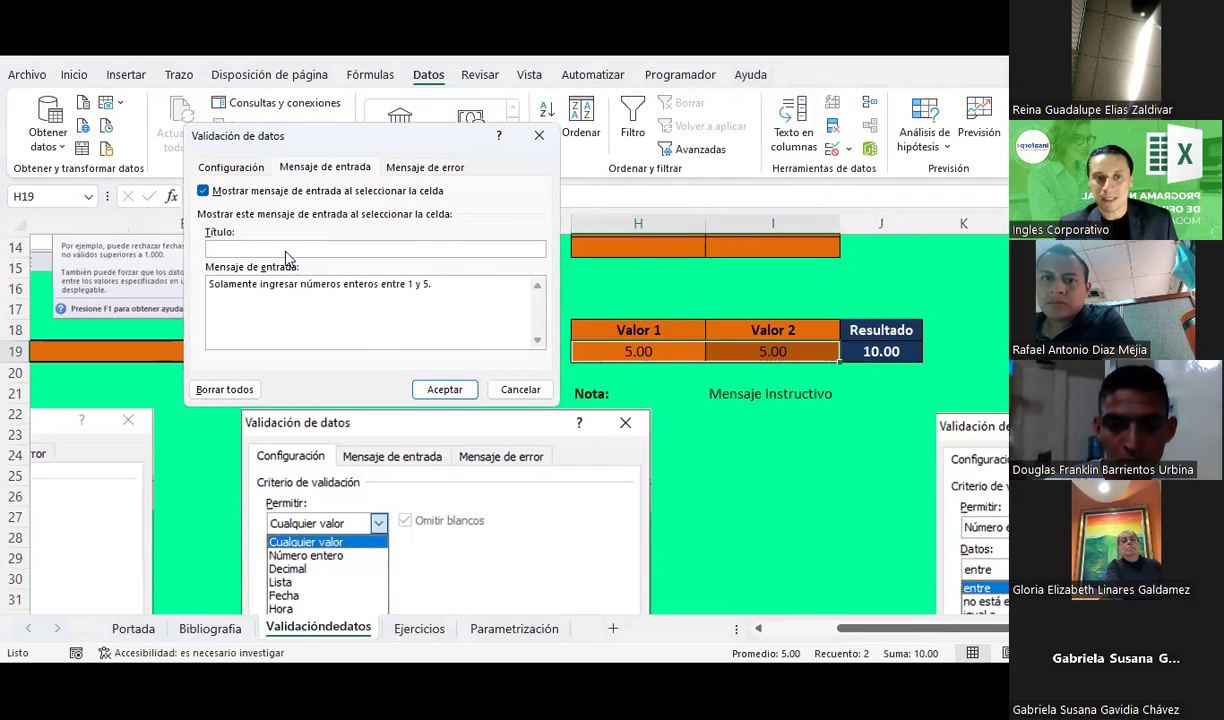
type("Instrucciones")
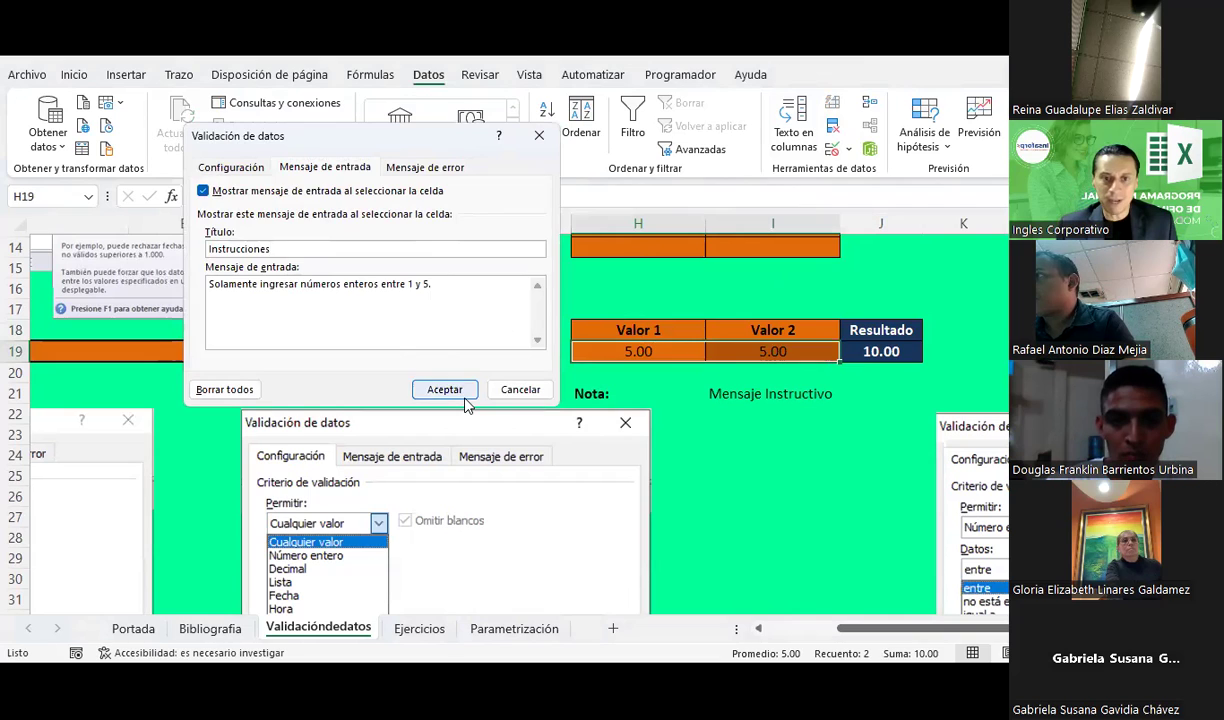
left_click(444, 389)
left_click(662, 357)
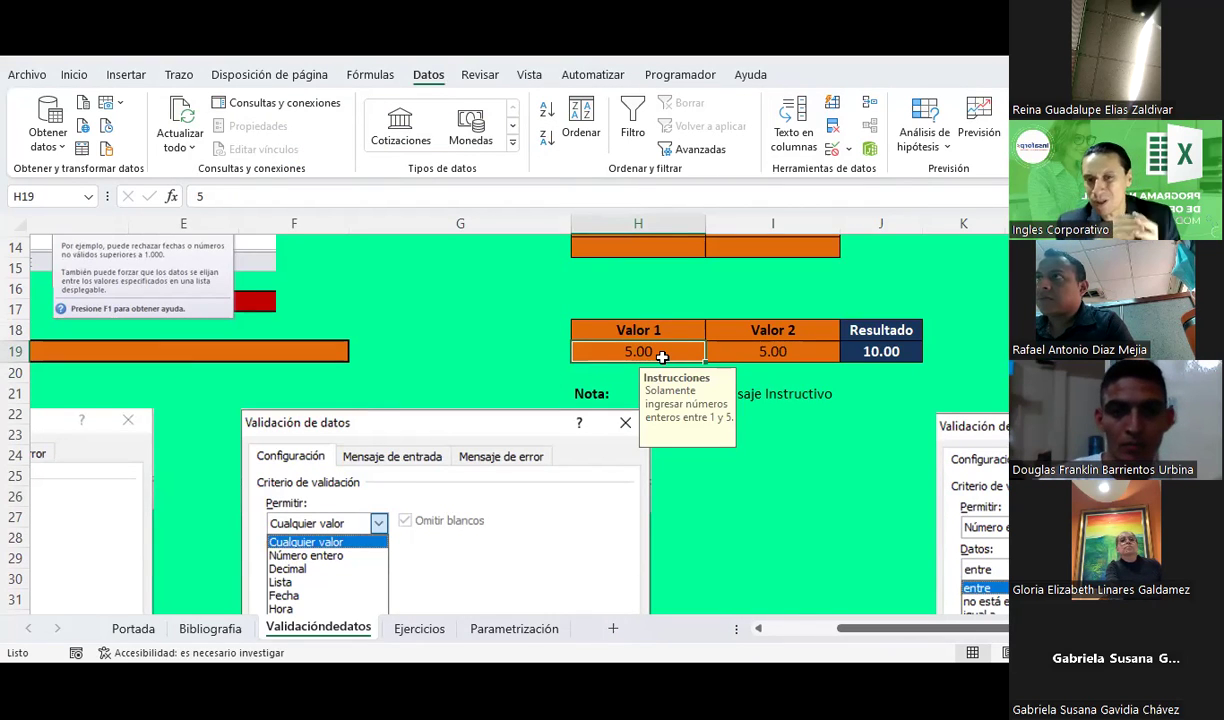
Check the input prompts on the Valor 1 and Valor 2 value and header cells
left_click(735, 353)
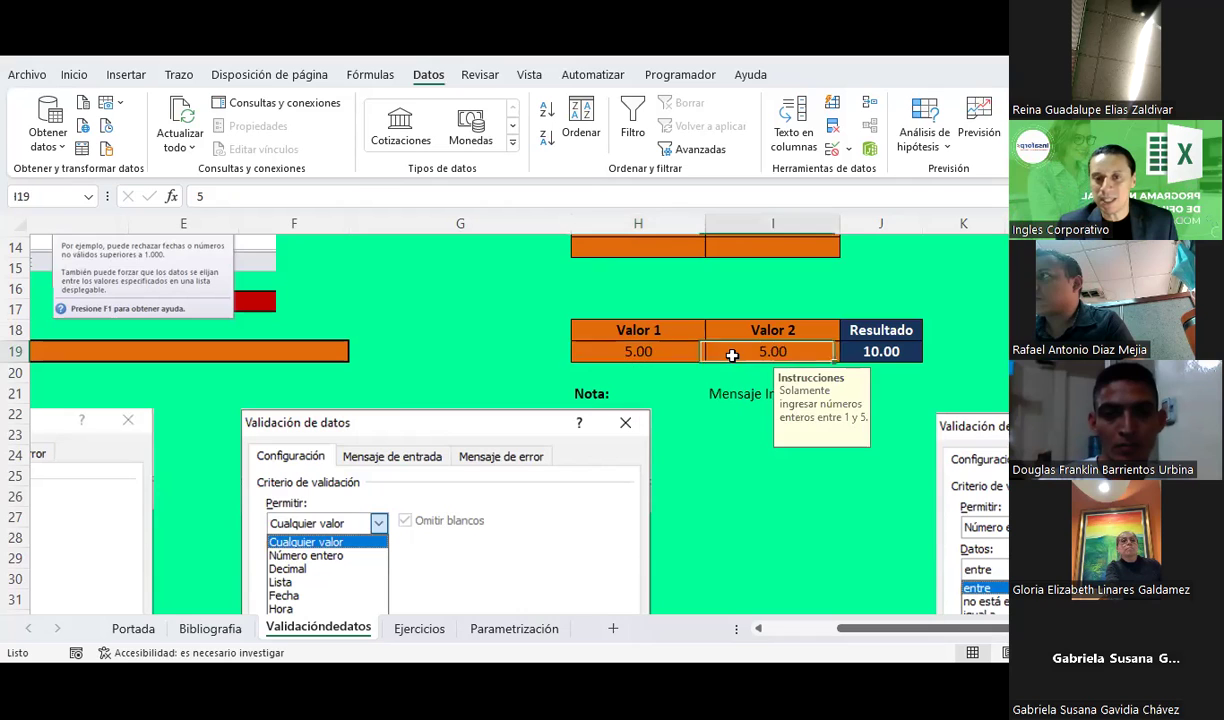
left_click(623, 349)
left_click(708, 350)
left_click(625, 330)
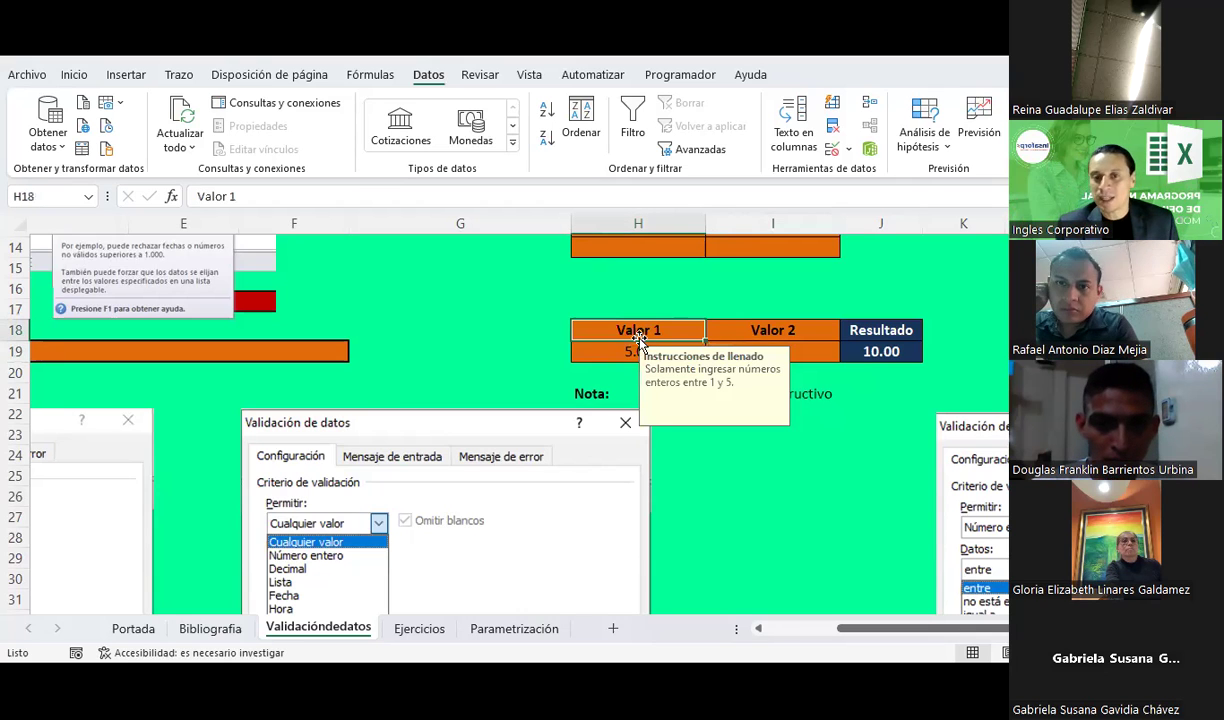
left_click(622, 347)
left_click(746, 357)
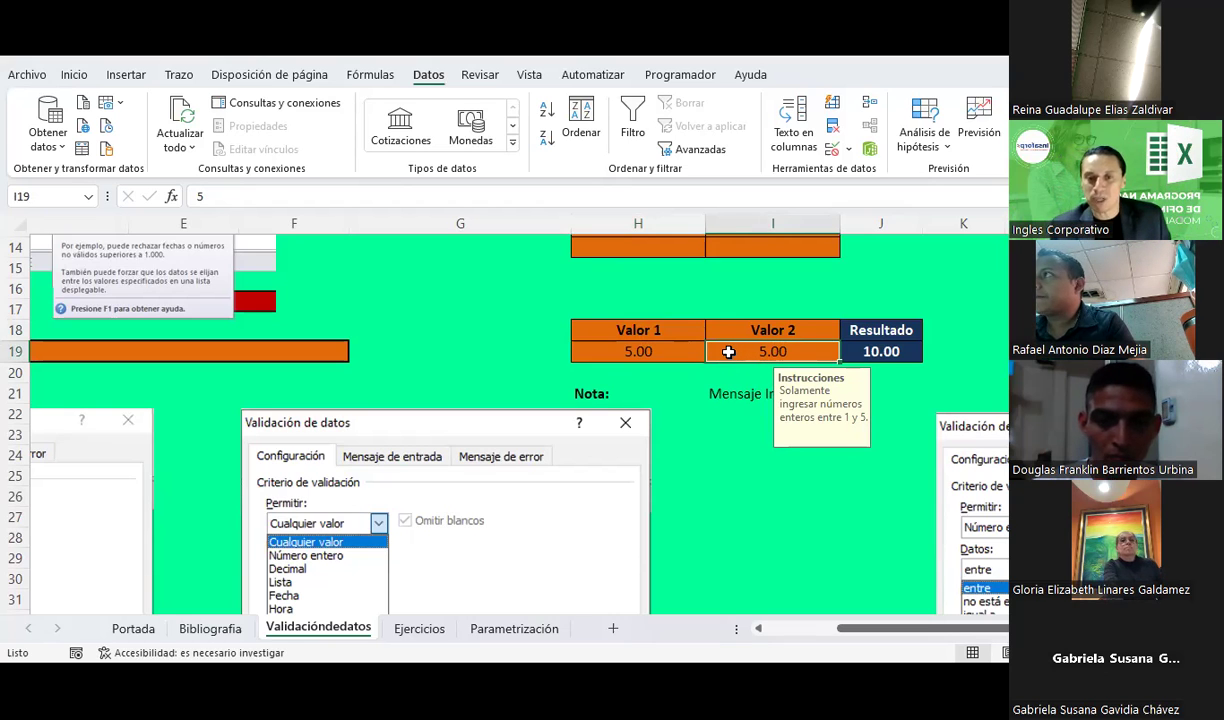
Compare the H18 and I18 header prompts, then select value cells H19:I19
left_click(700, 328)
left_click(710, 328)
left_click(675, 328)
left_click(753, 330)
left_click(700, 330)
left_click(715, 332)
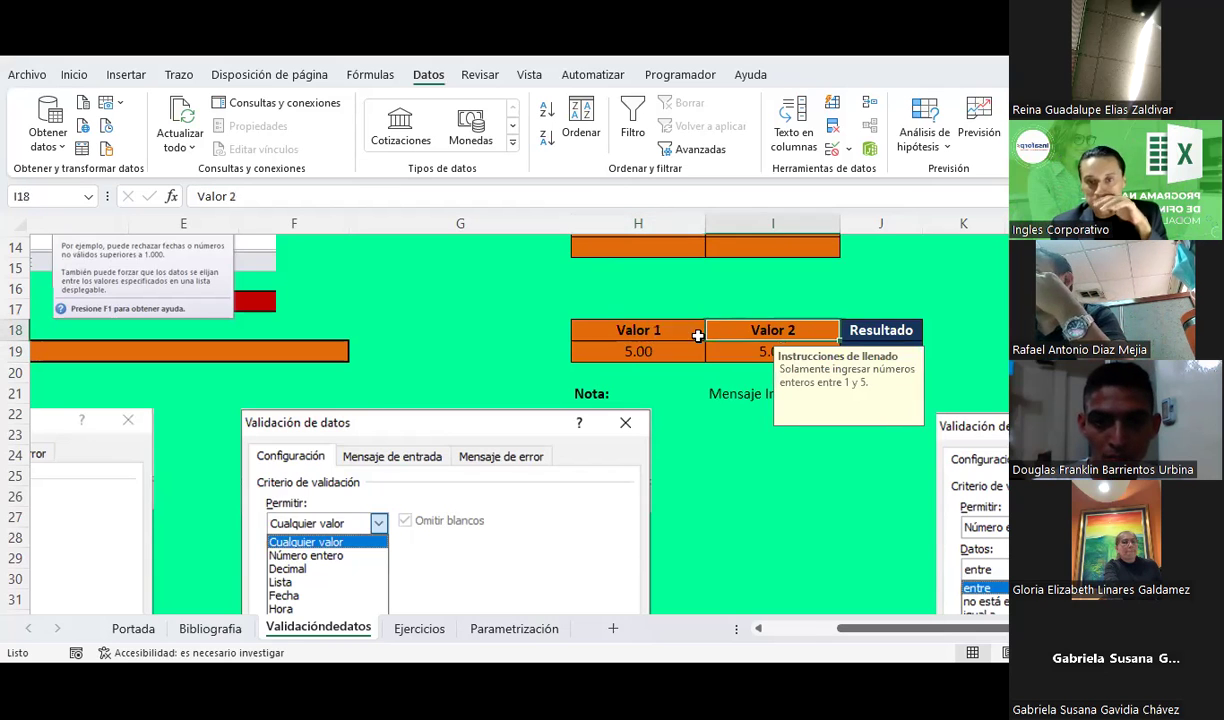
left_click(698, 336)
left_click(718, 325)
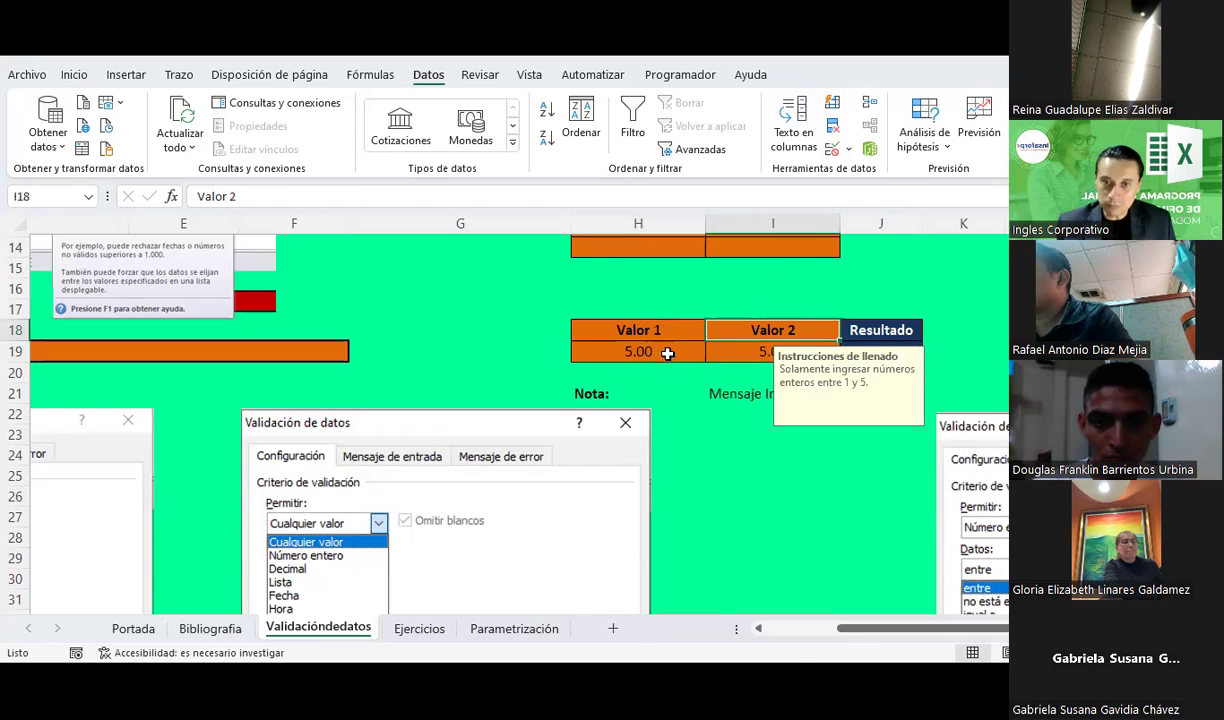
left_click_drag(667, 353, 745, 350)
Clear all input-message settings from H19:I19 and verify the prompt is gone
left_click(847, 148)
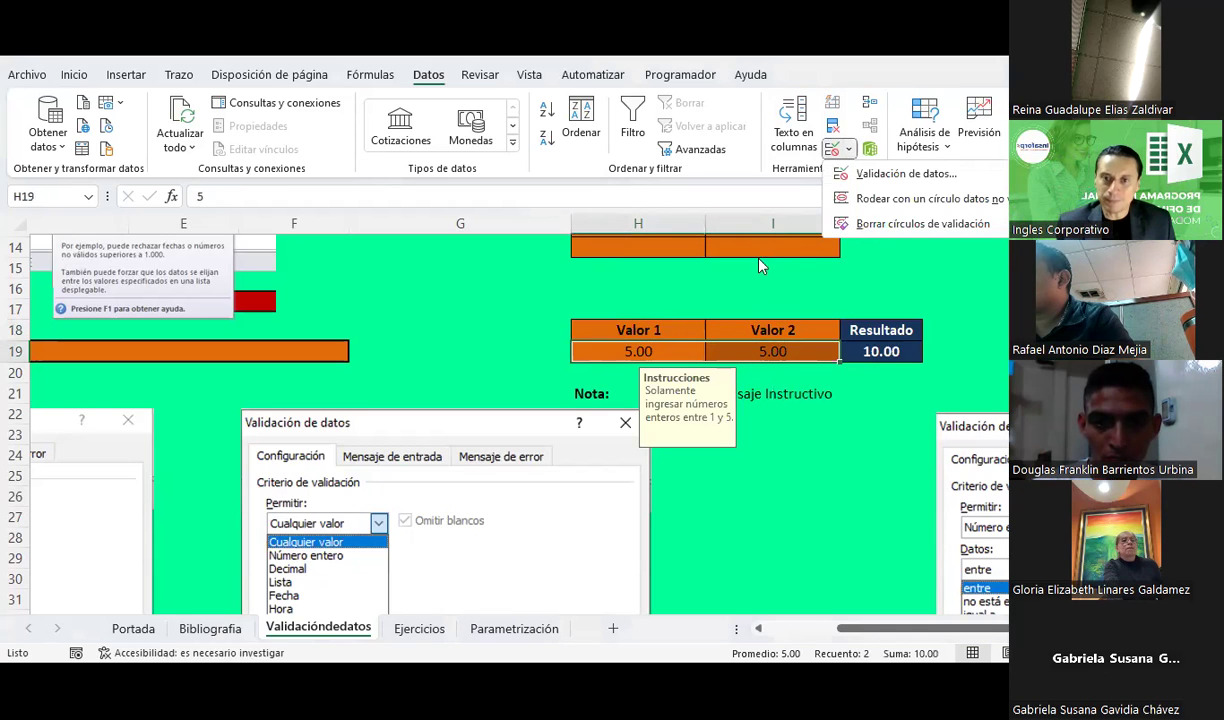
left_click(905, 173)
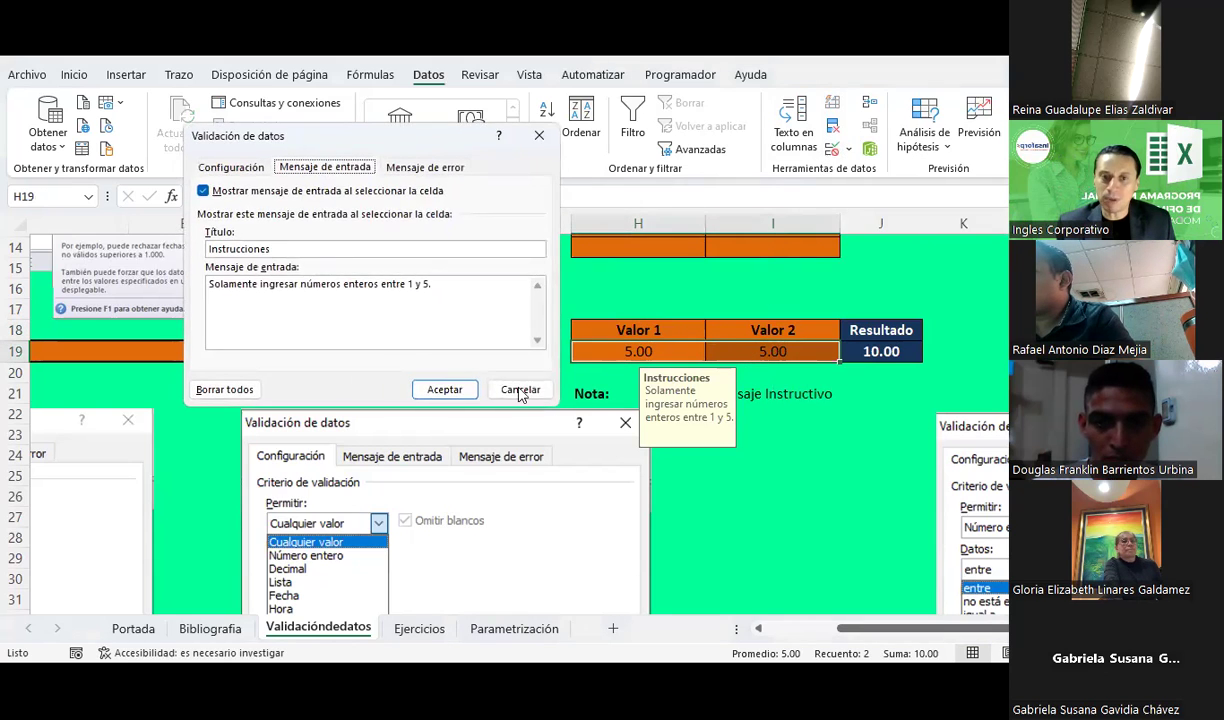
left_click(210, 388)
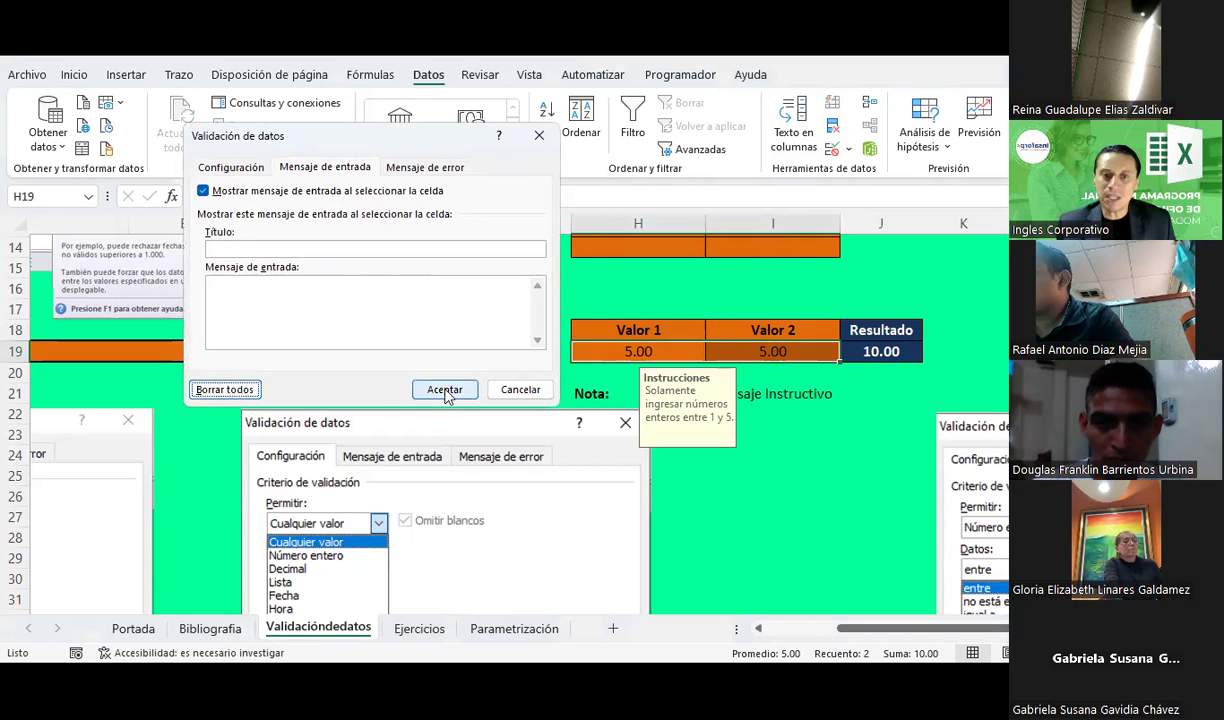
left_click(444, 389)
left_click(847, 148)
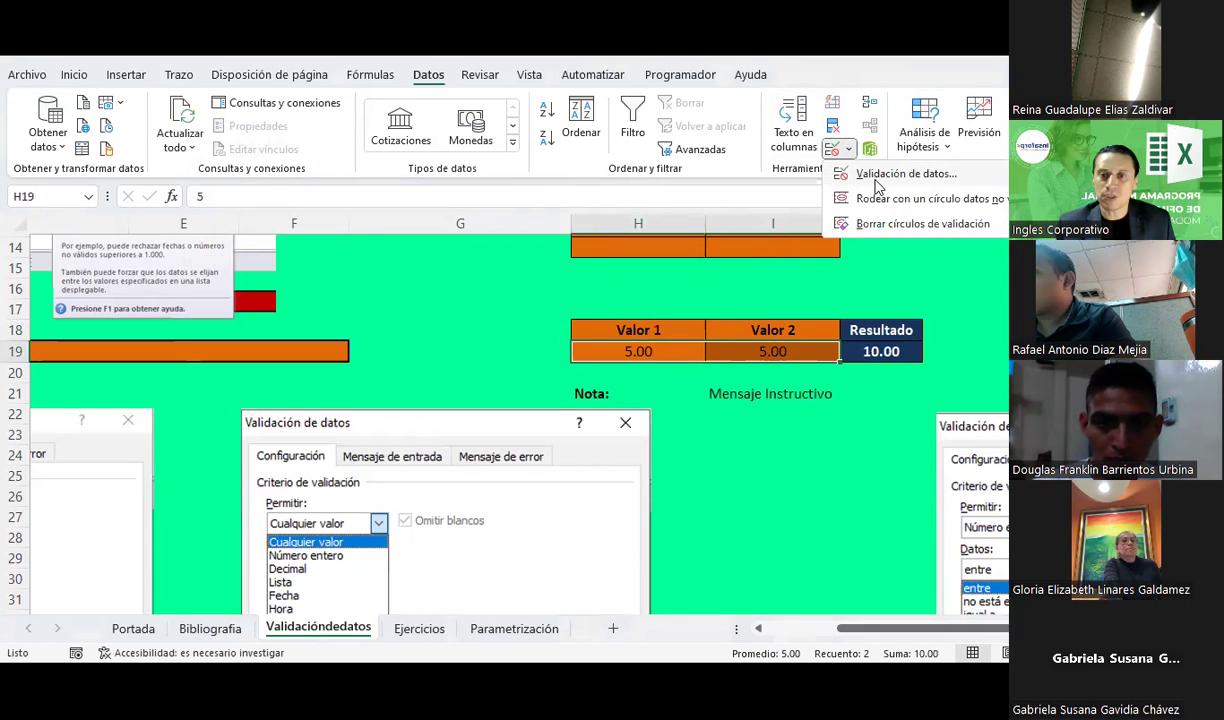
left_click(880, 176)
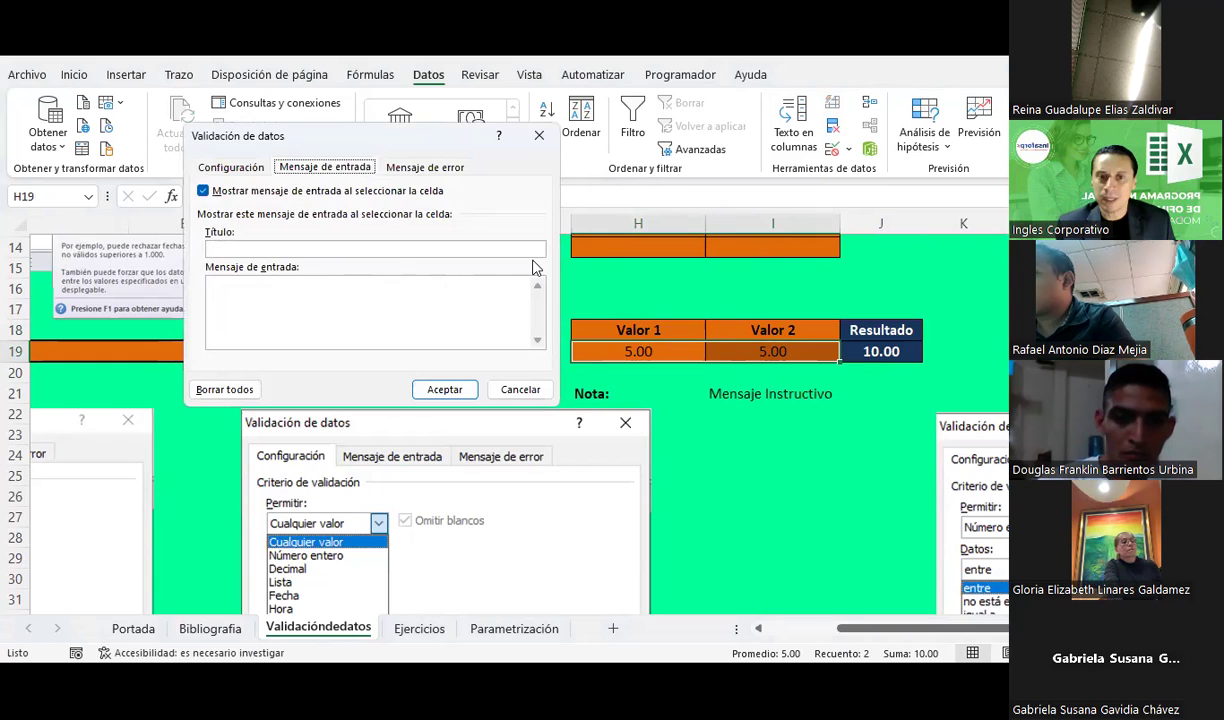
key("Escape")
Open the Data Validation settings for the Valor 1 header H18
left_click(672, 330)
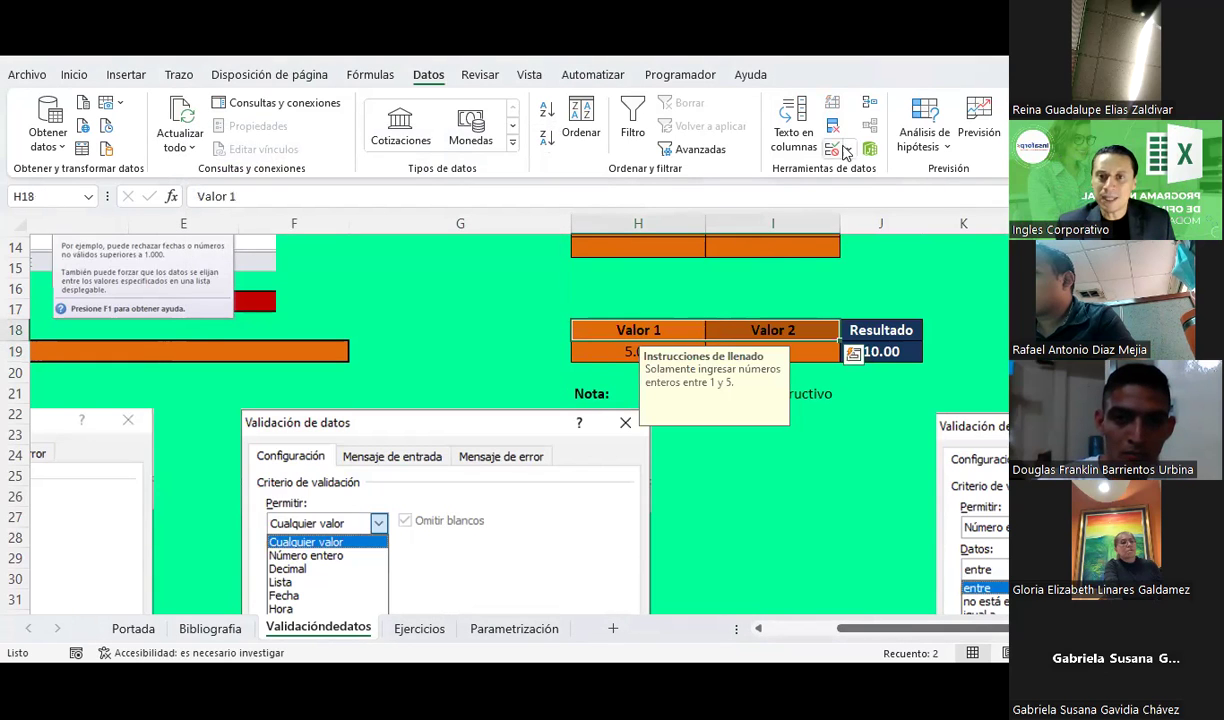
left_click(848, 148)
left_click(880, 176)
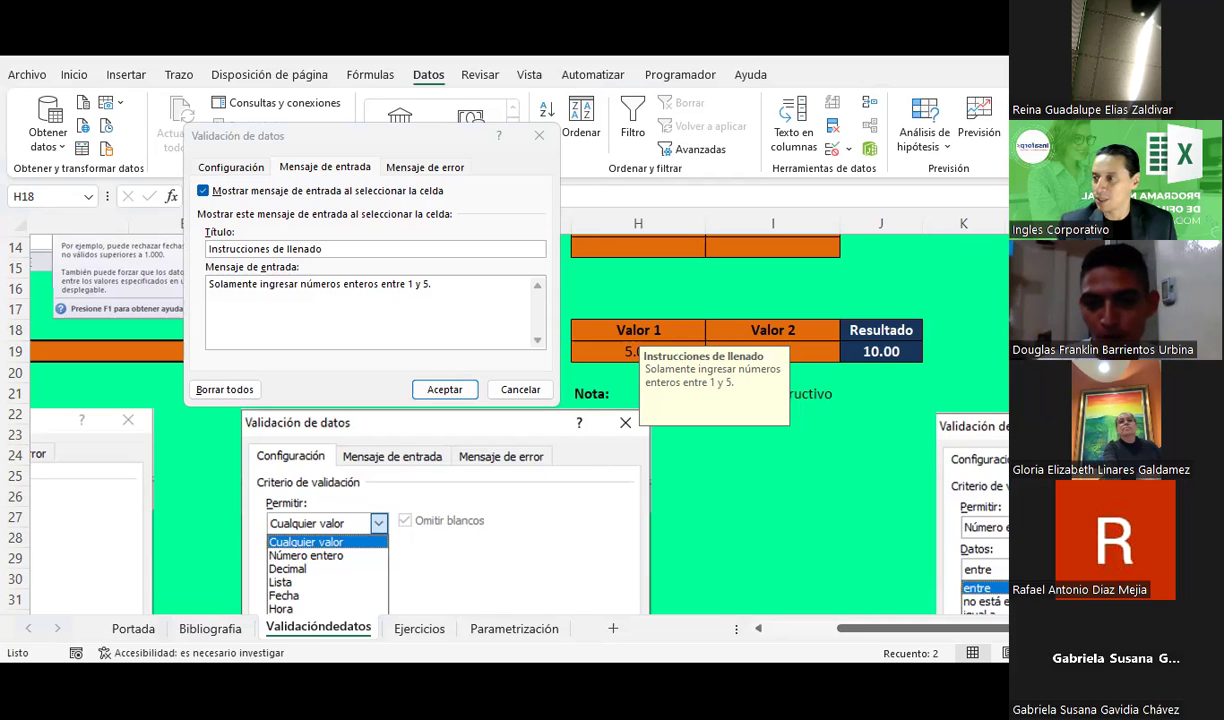
left_click(518, 389)
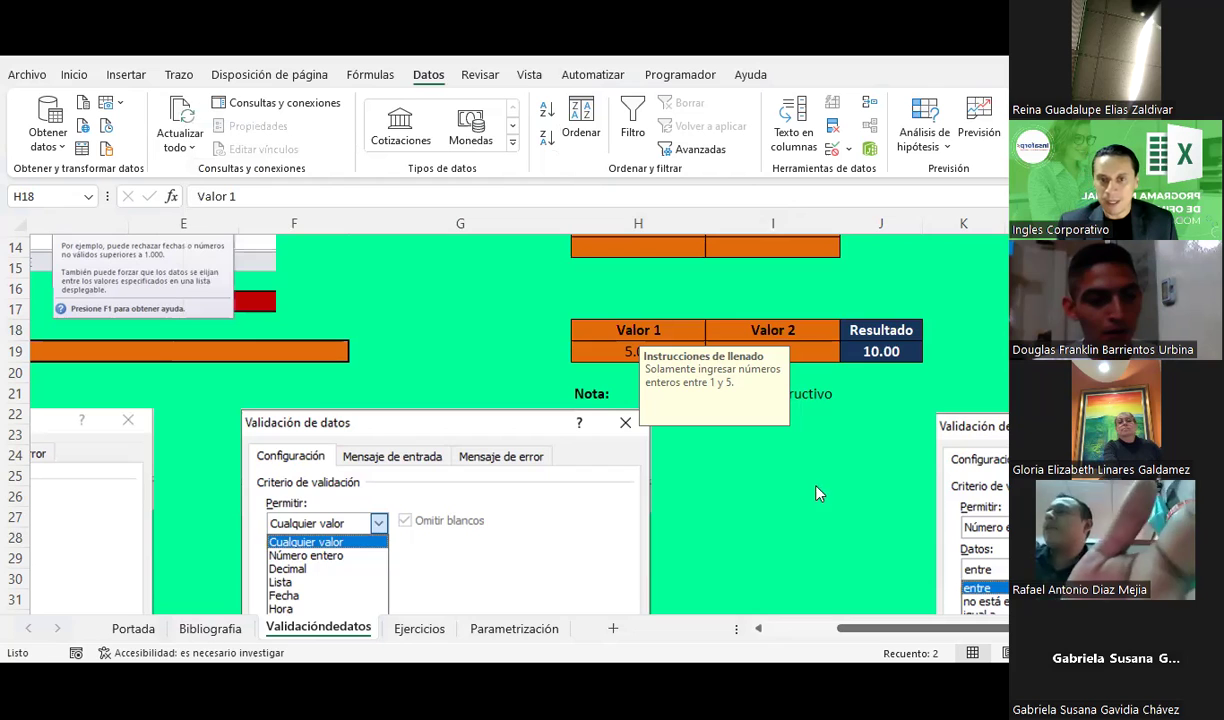
left_click(830, 436)
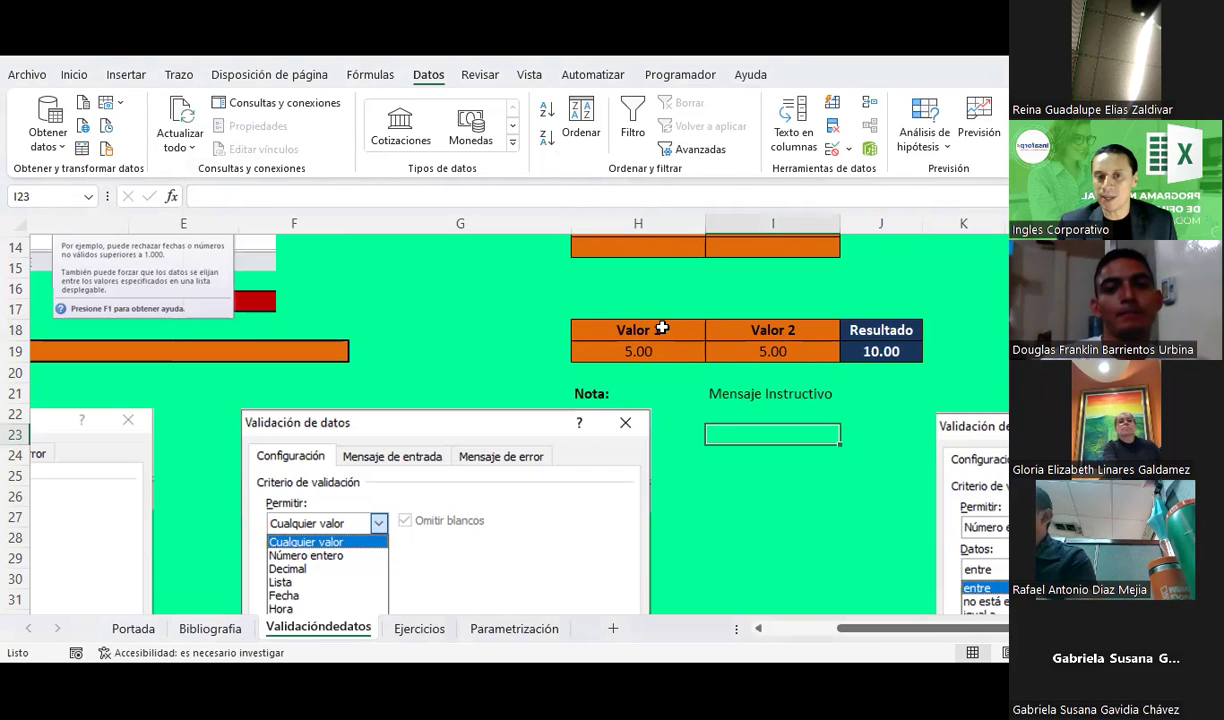
left_click(662, 328)
left_click(597, 351)
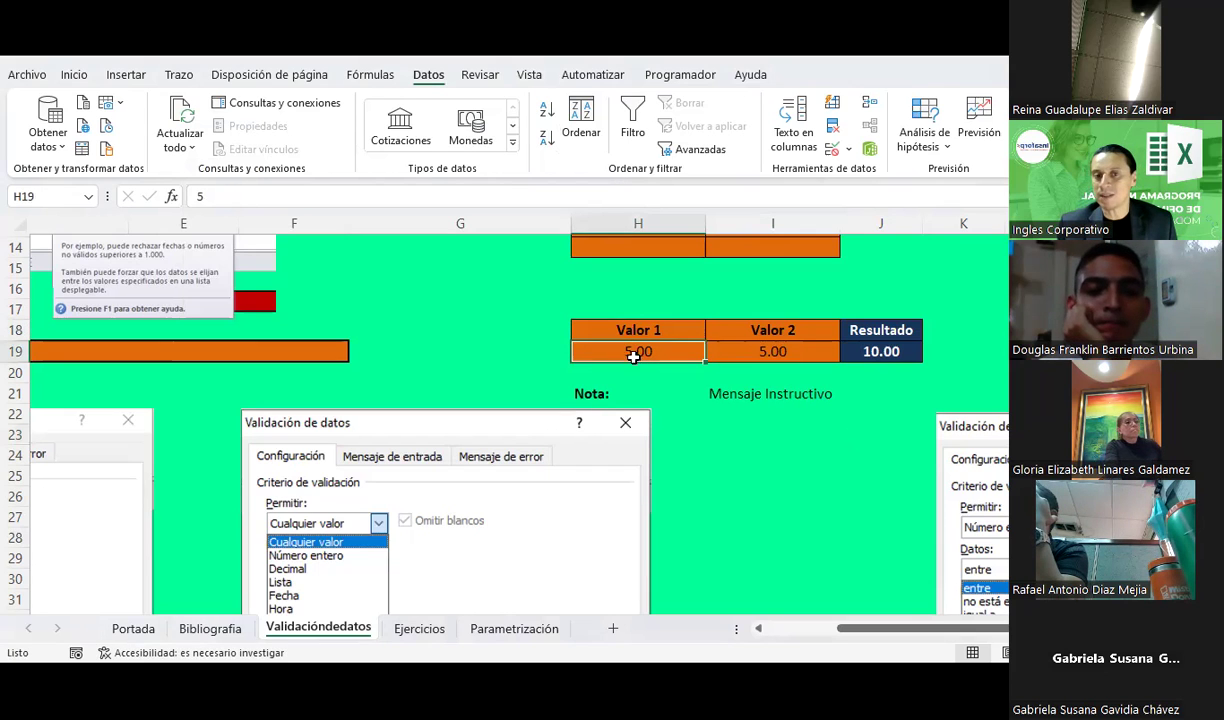
left_click(638, 329)
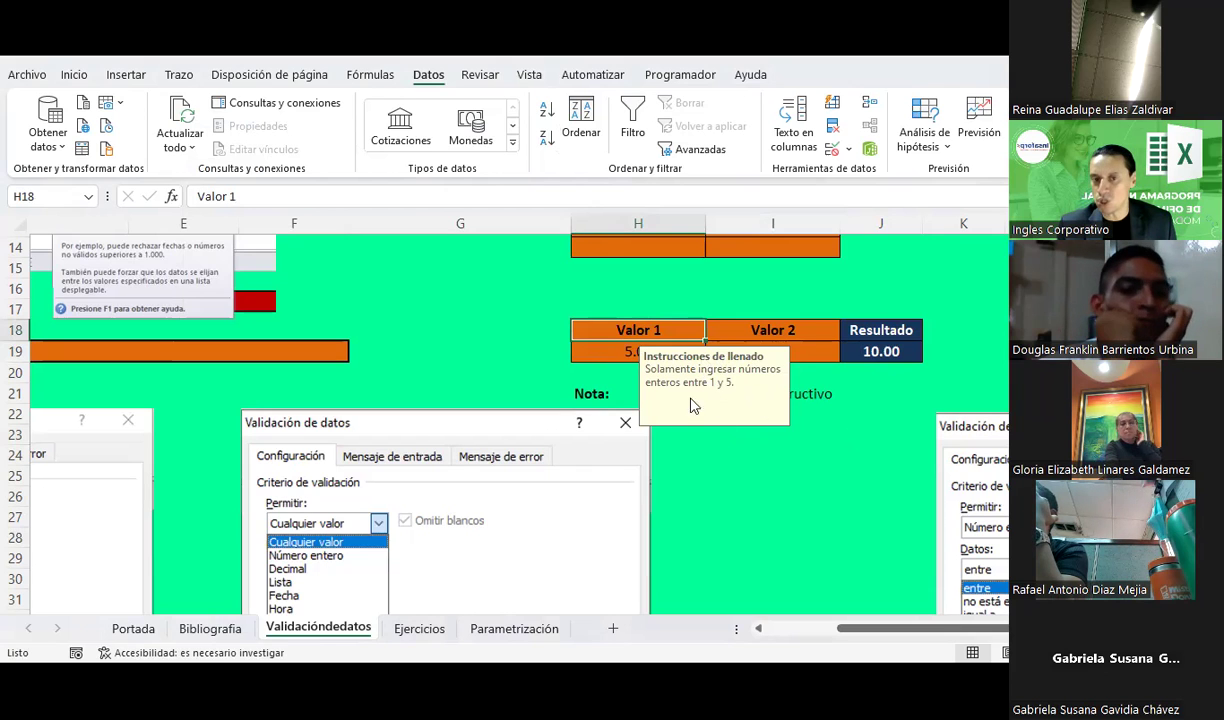
left_click(535, 378)
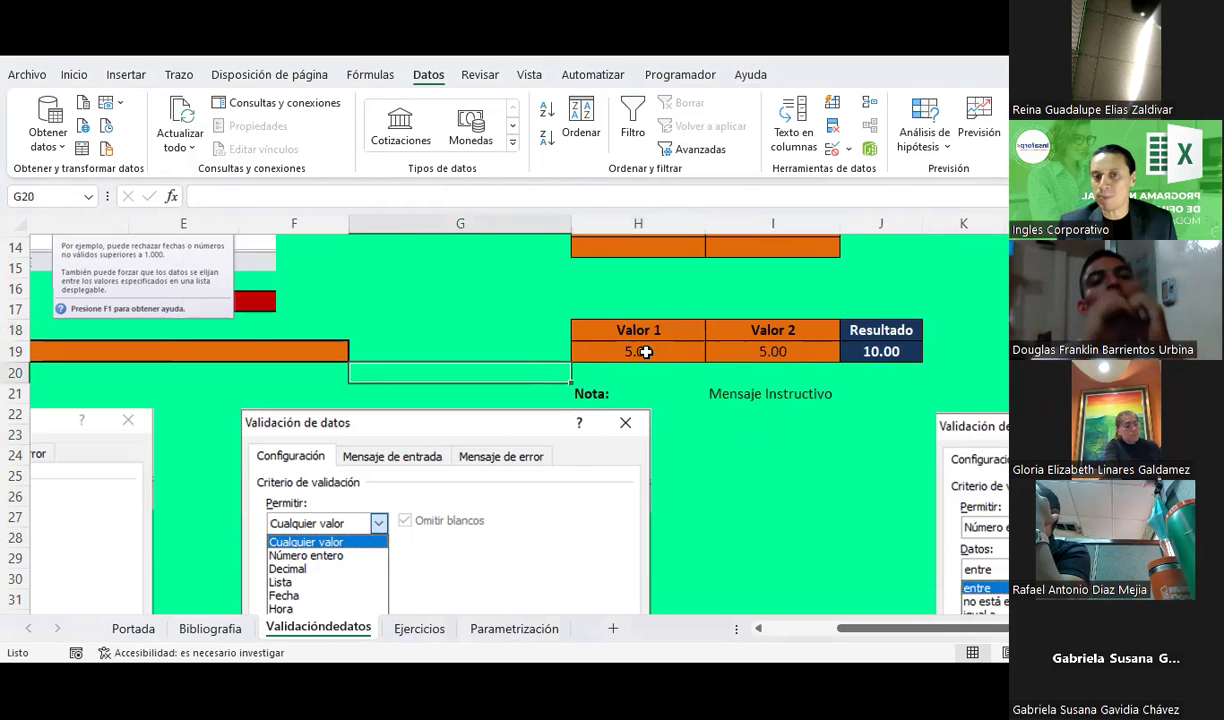
left_click(641, 350)
left_click(648, 332)
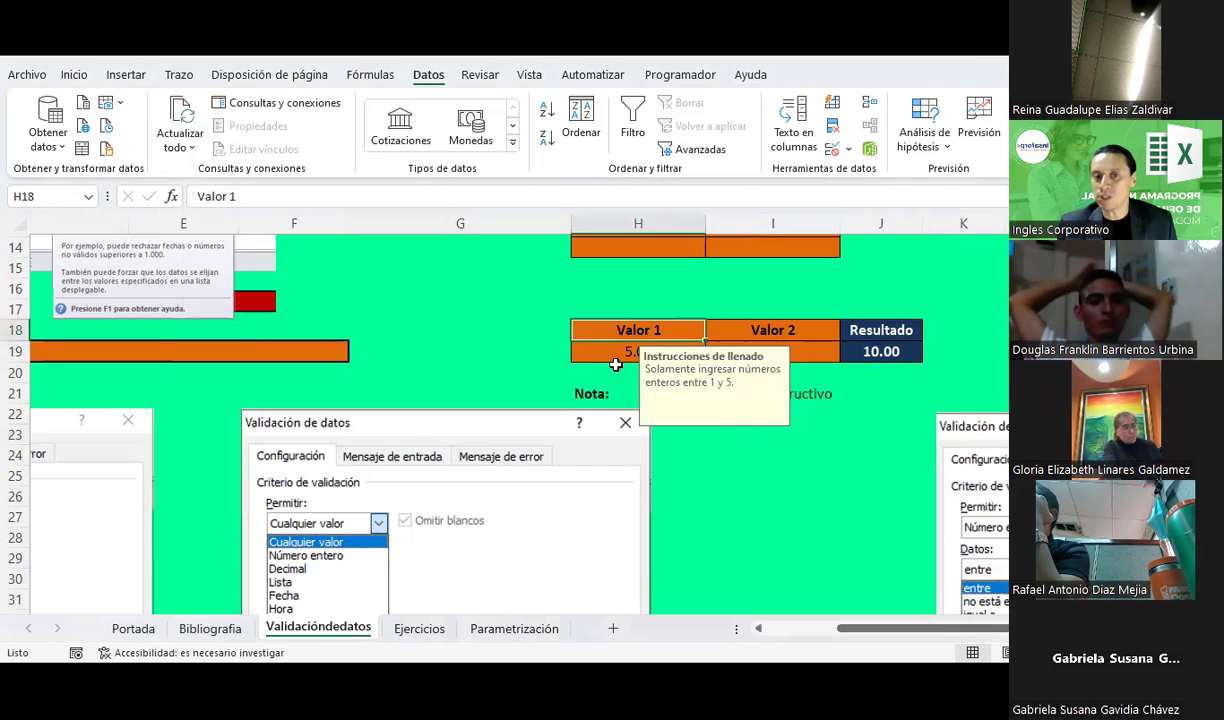
left_click(614, 350)
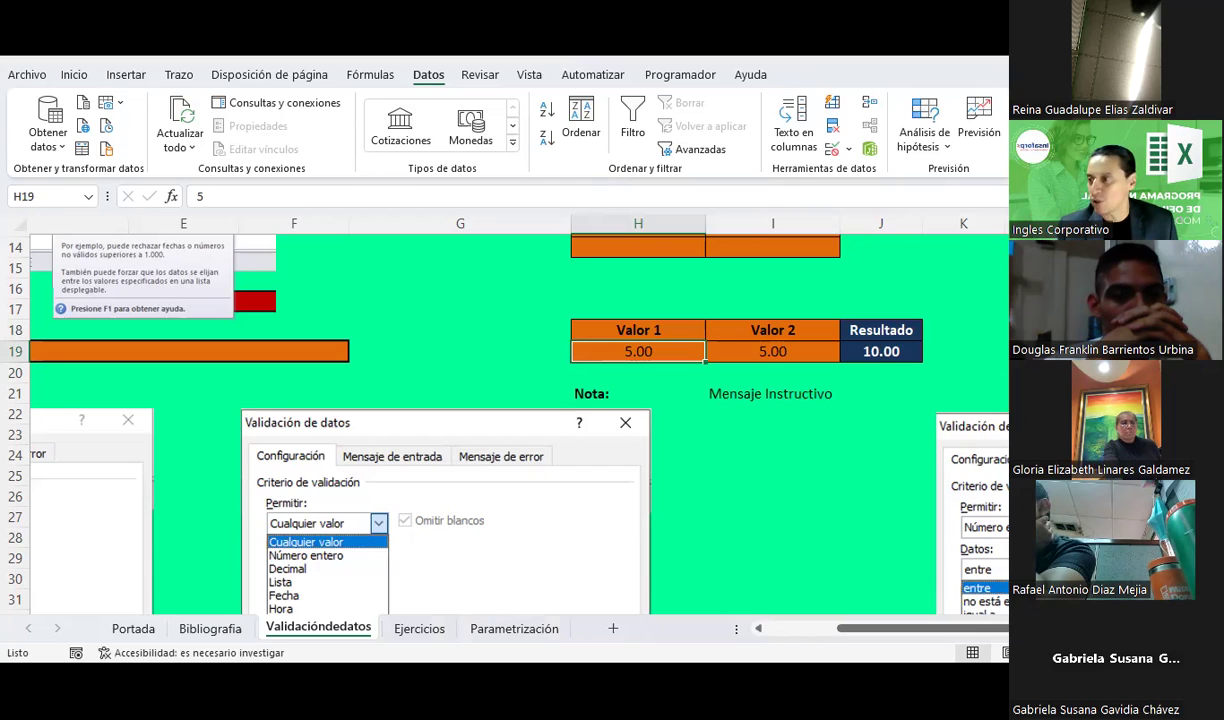
Open the Mensaje de error settings for the value cells H19:I19
left_click(757, 480)
left_click_drag(683, 351, 740, 351)
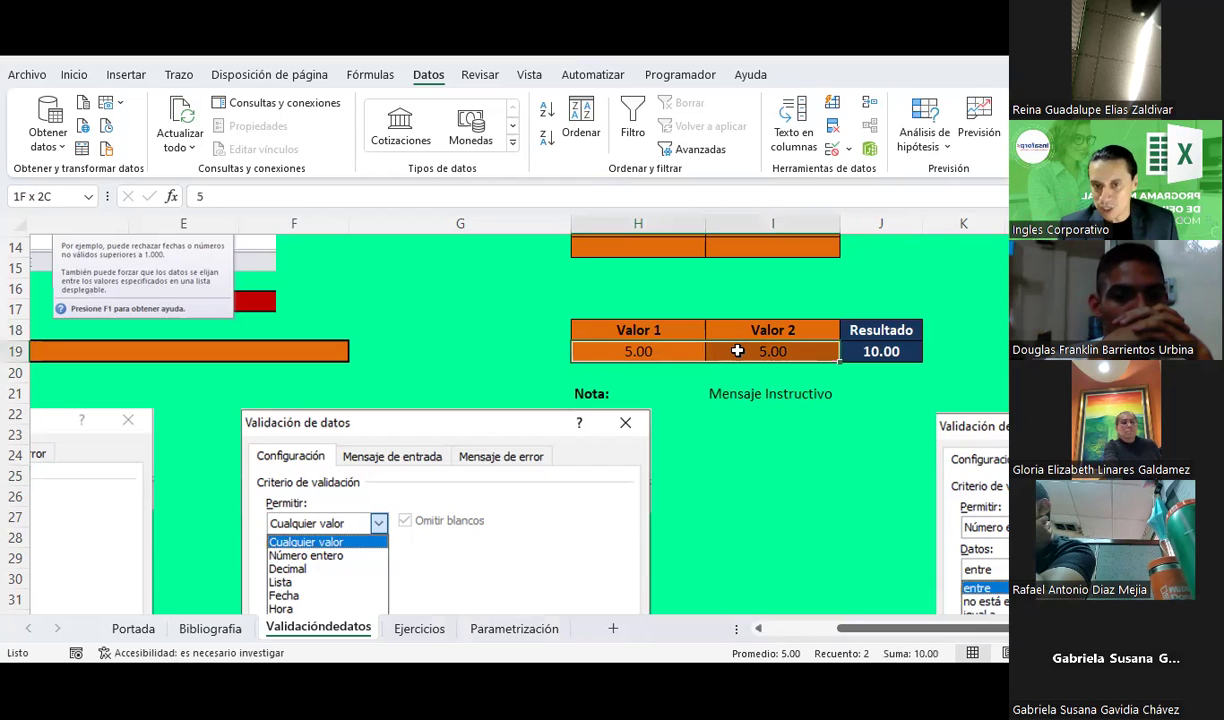
left_click(852, 149)
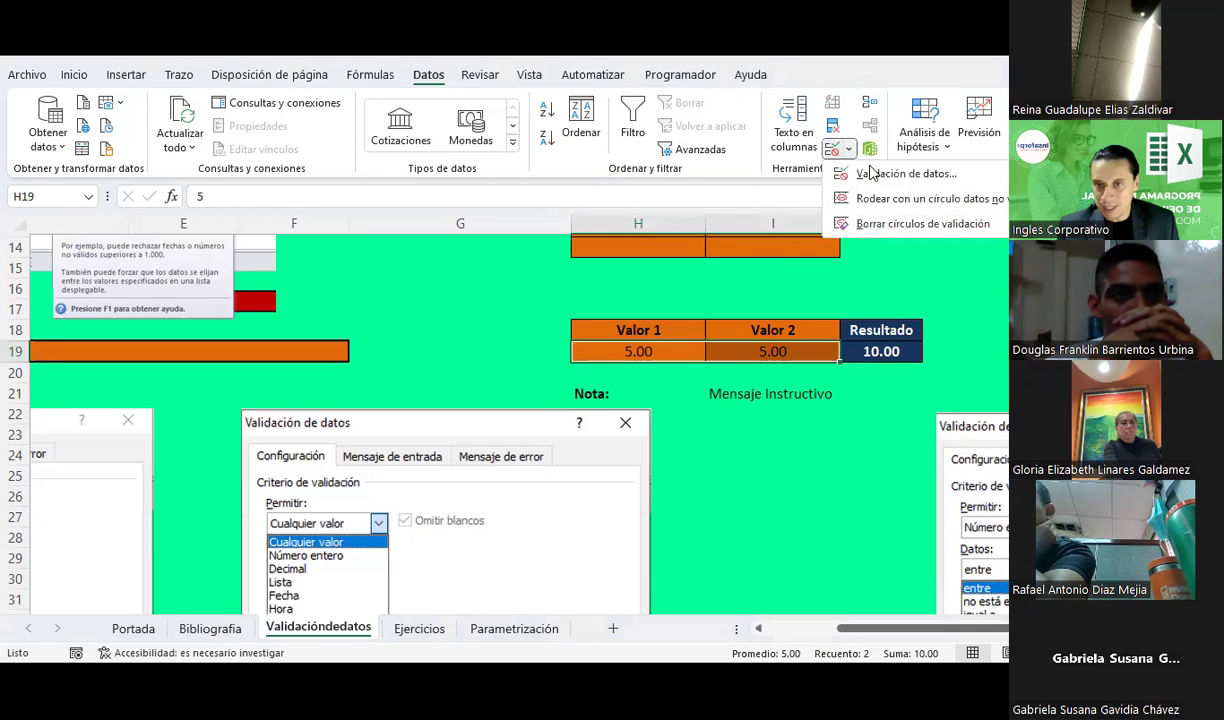
left_click(890, 172)
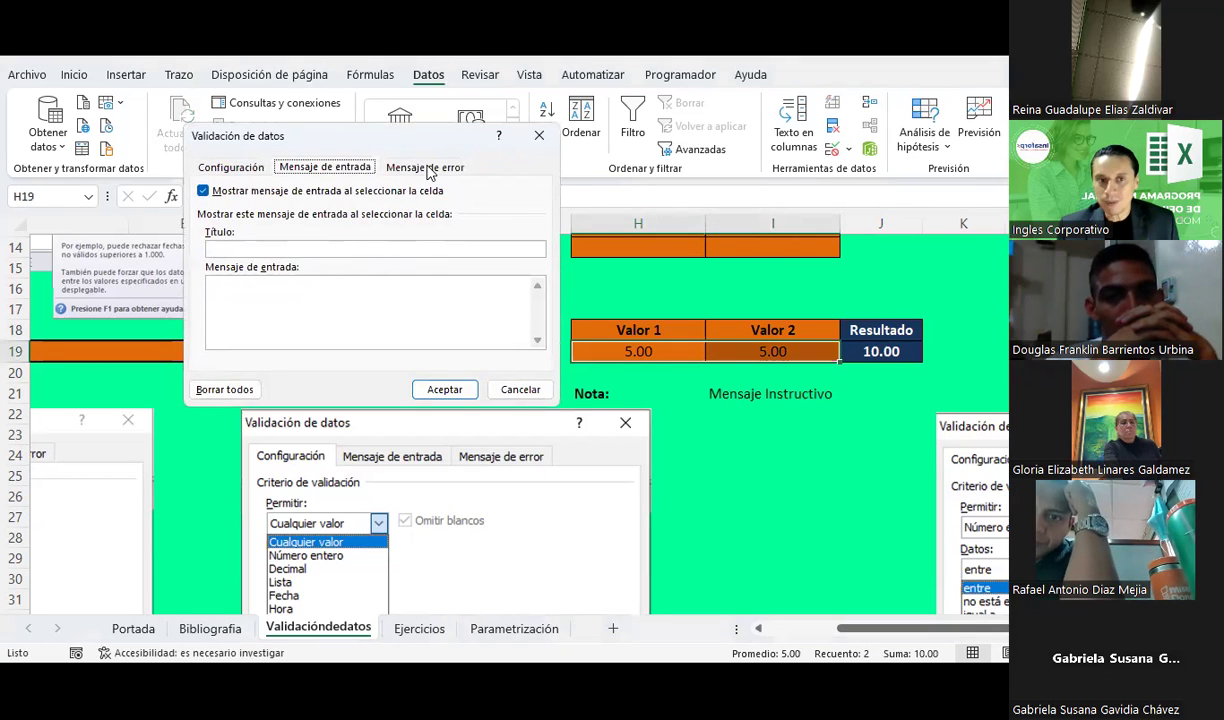
left_click(420, 167)
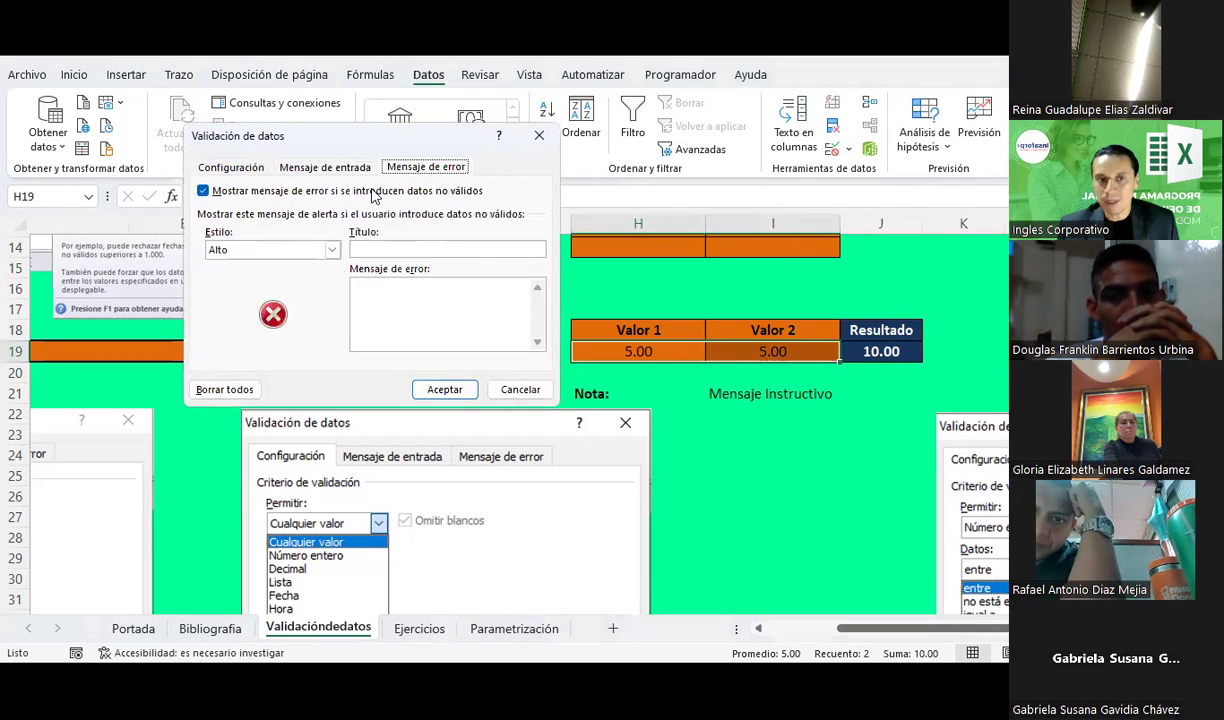
Title the alert 'Error' with the out-of-range message and 'En caso de ayuda comunicarse con el depto de soporte.'
left_click(369, 250)
type("Er")
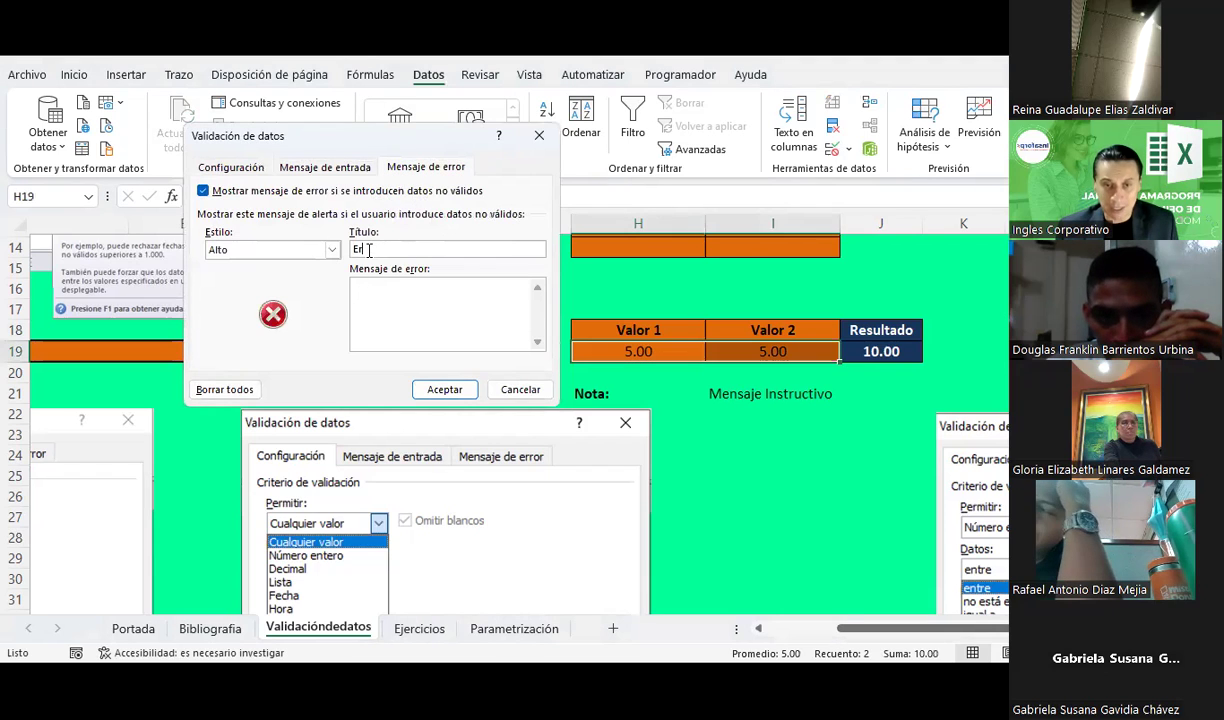
type("ro")
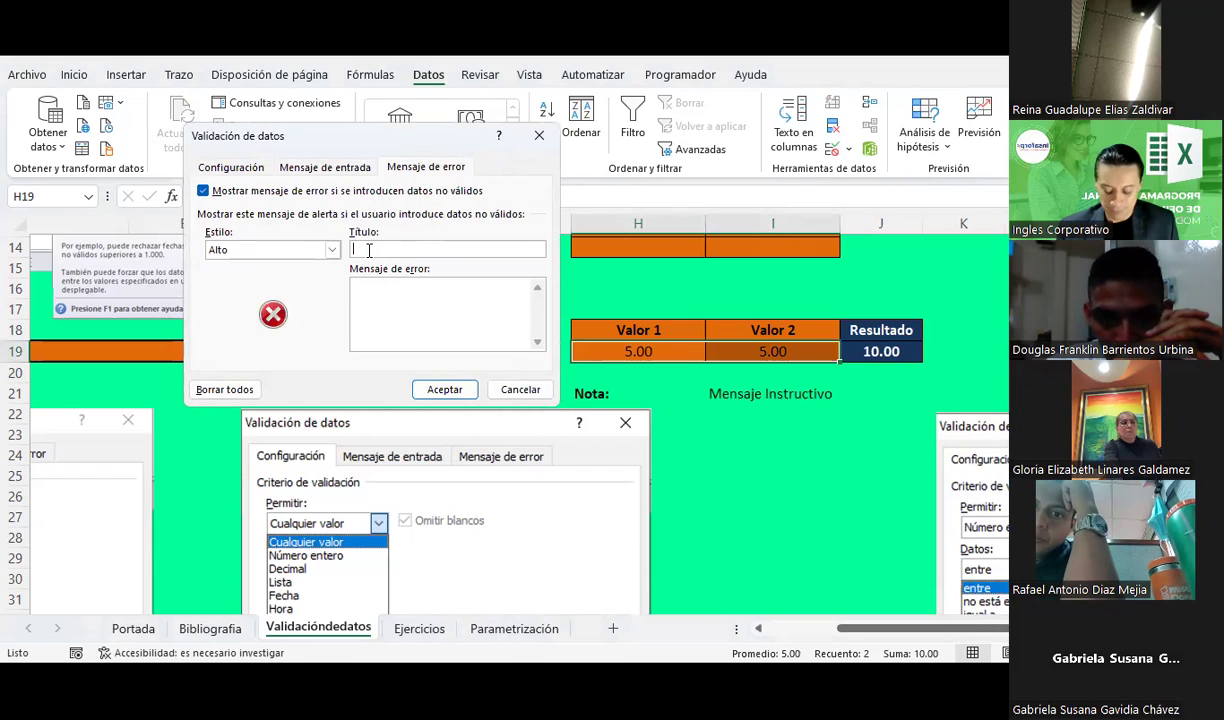
left_click(407, 336)
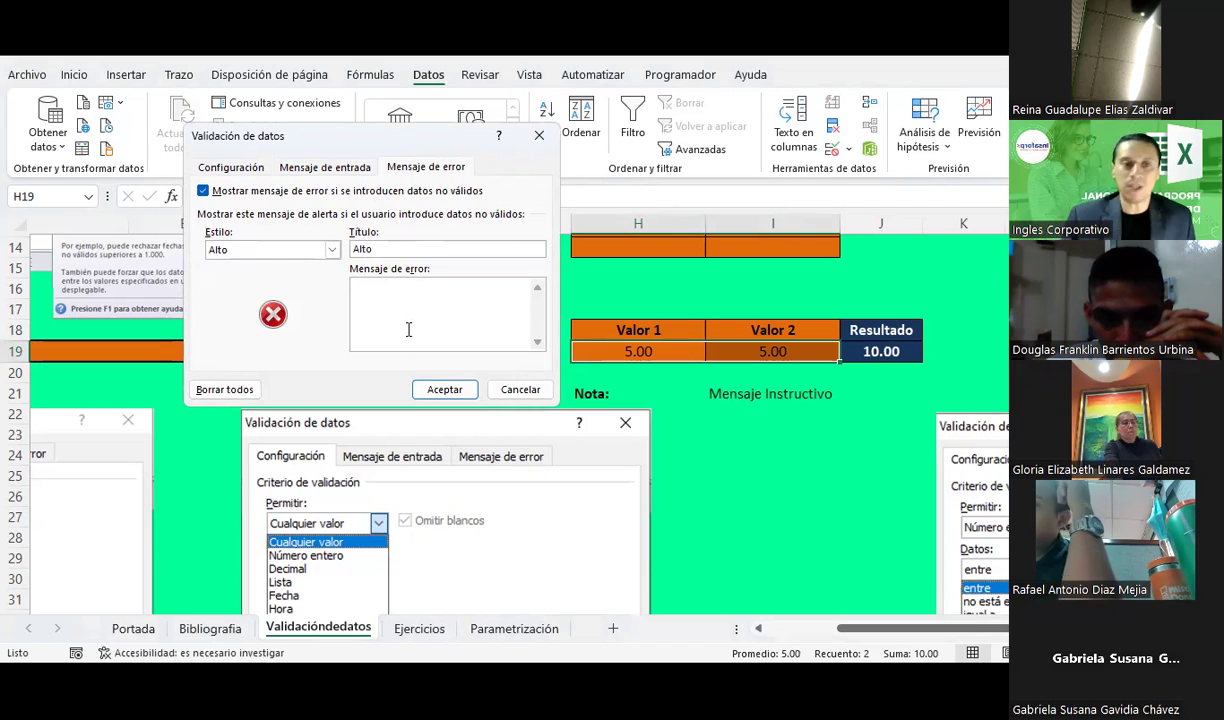
type("Ha")
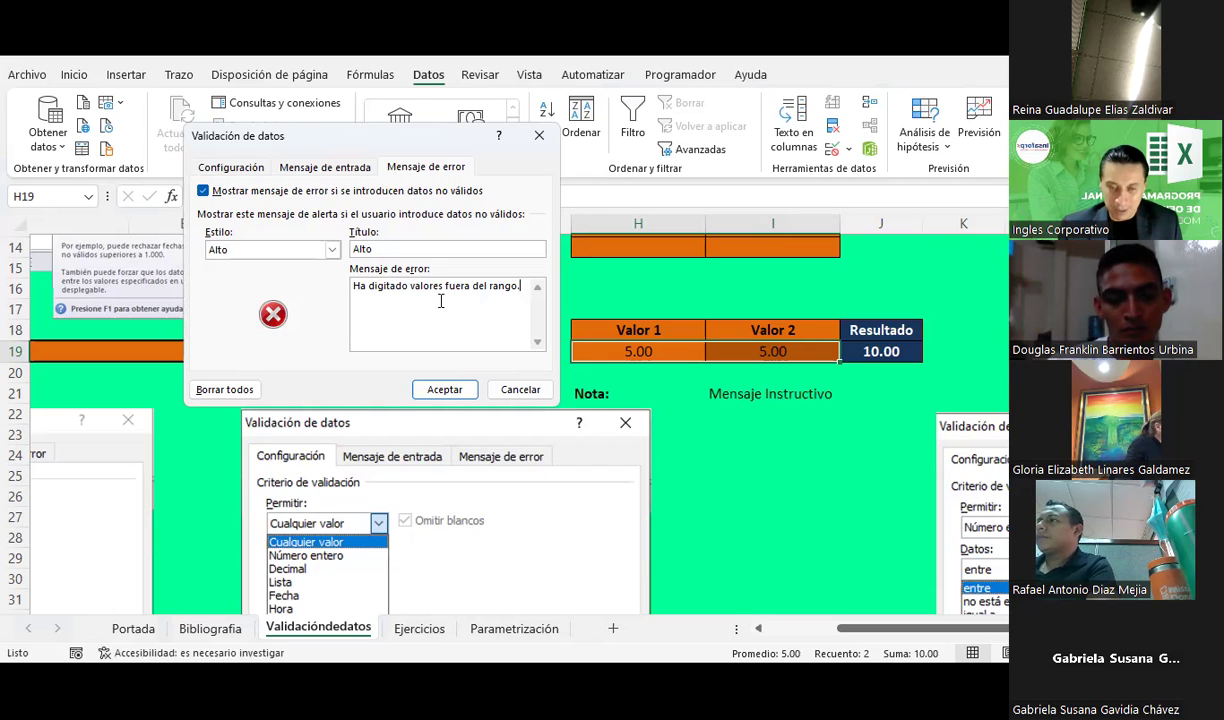
key("Return")
type("En")
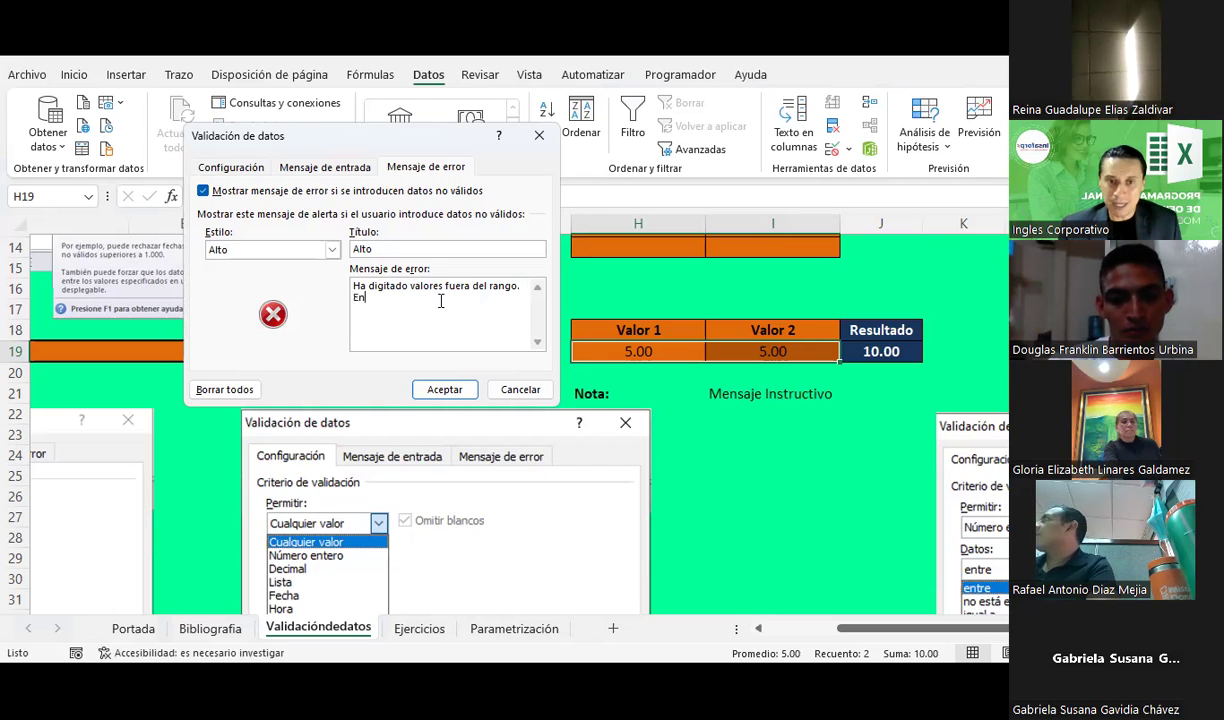
type(" caso")
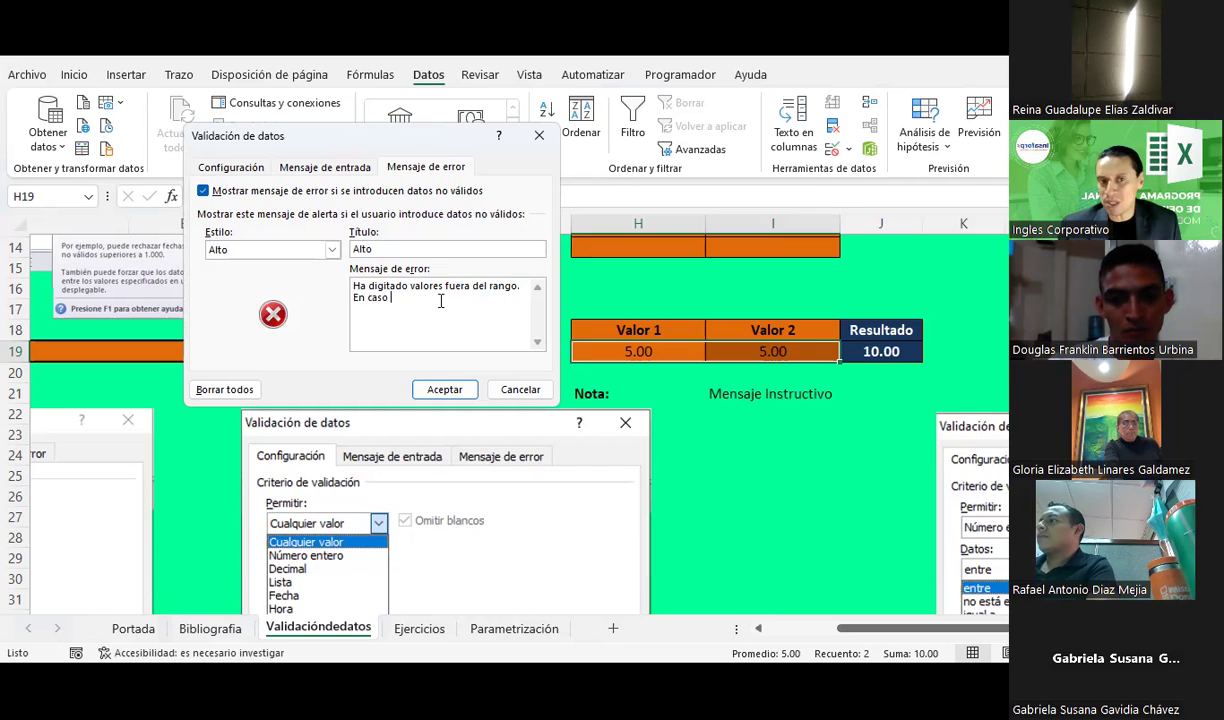
type(" de ayuda comunicarse con el de")
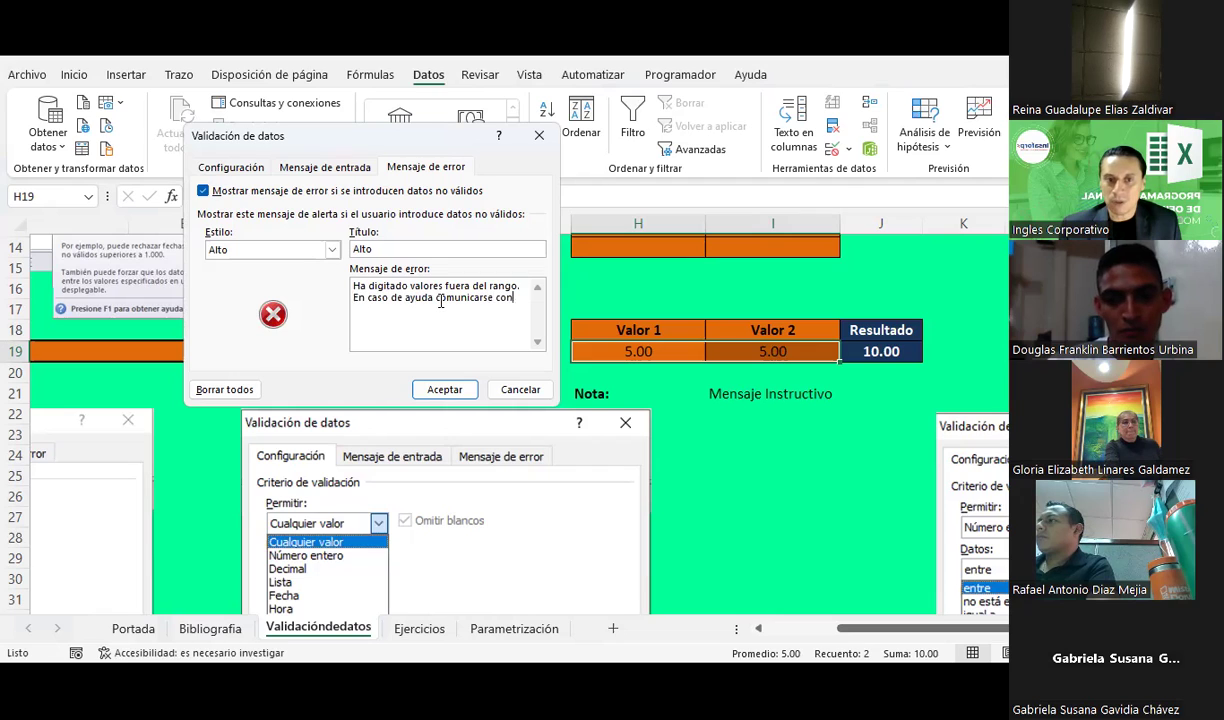
type("pto de soporte.")
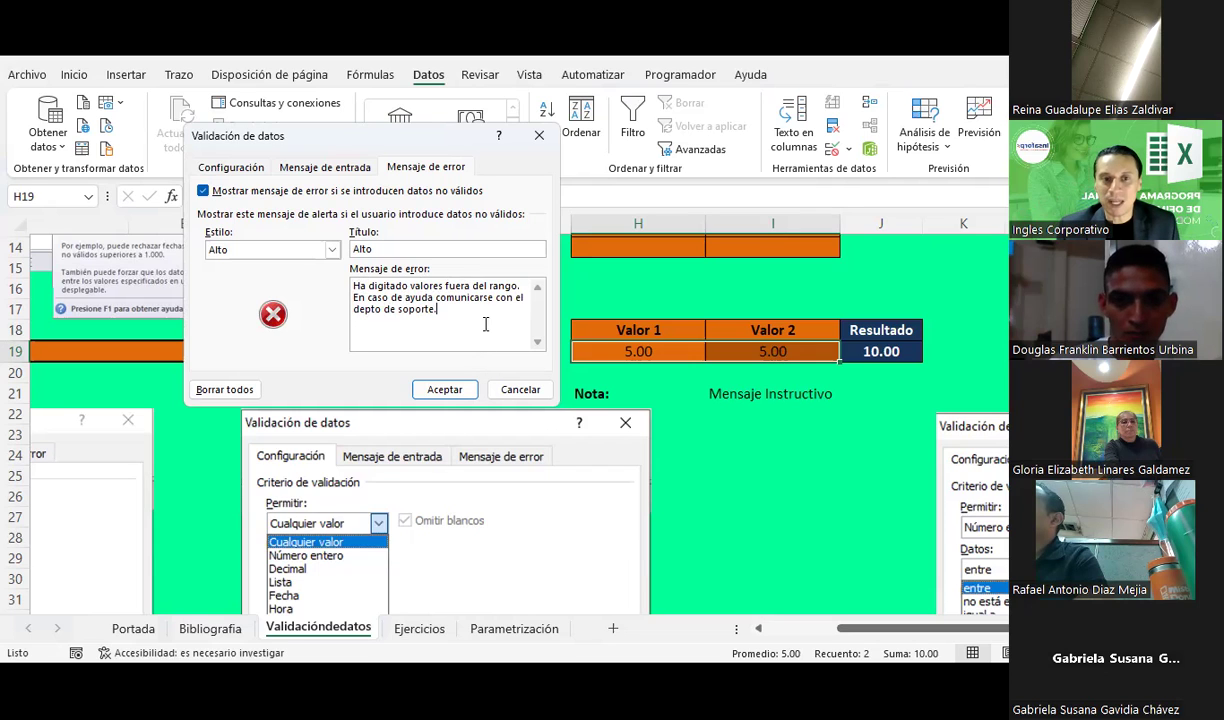
Save the error alert, then enter 6 in Valor 1 so Resultado reads 11.00
left_click(461, 391)
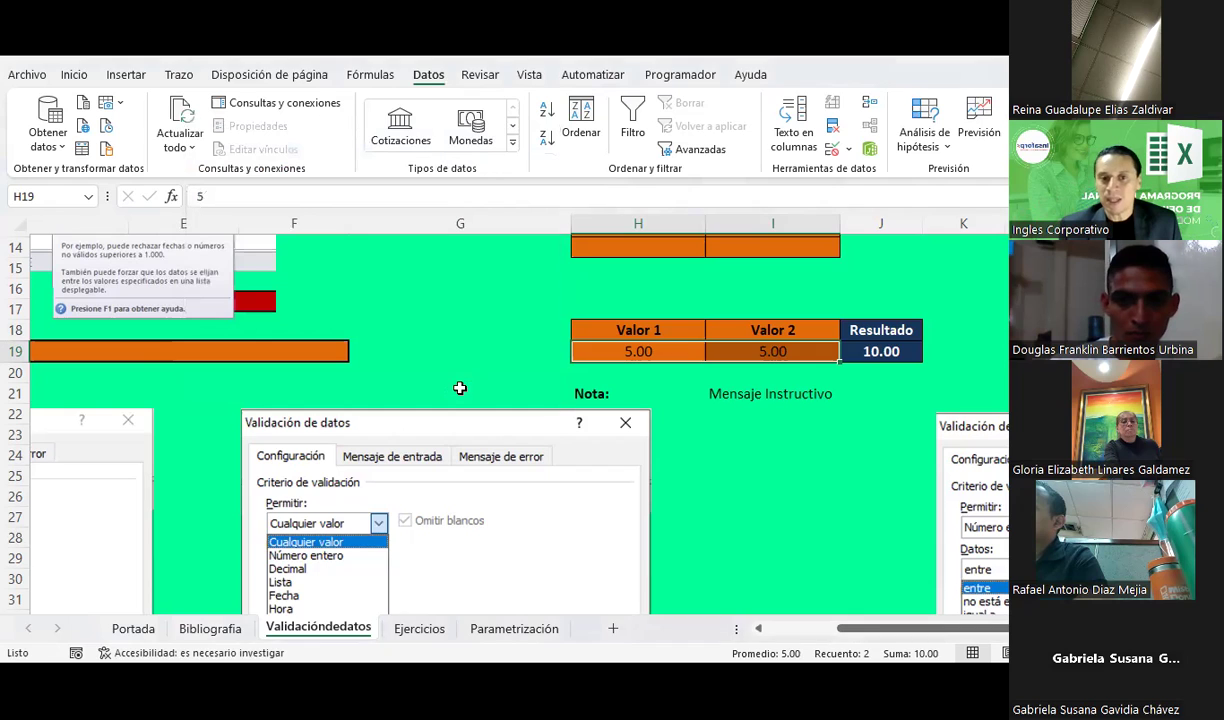
left_click(811, 453)
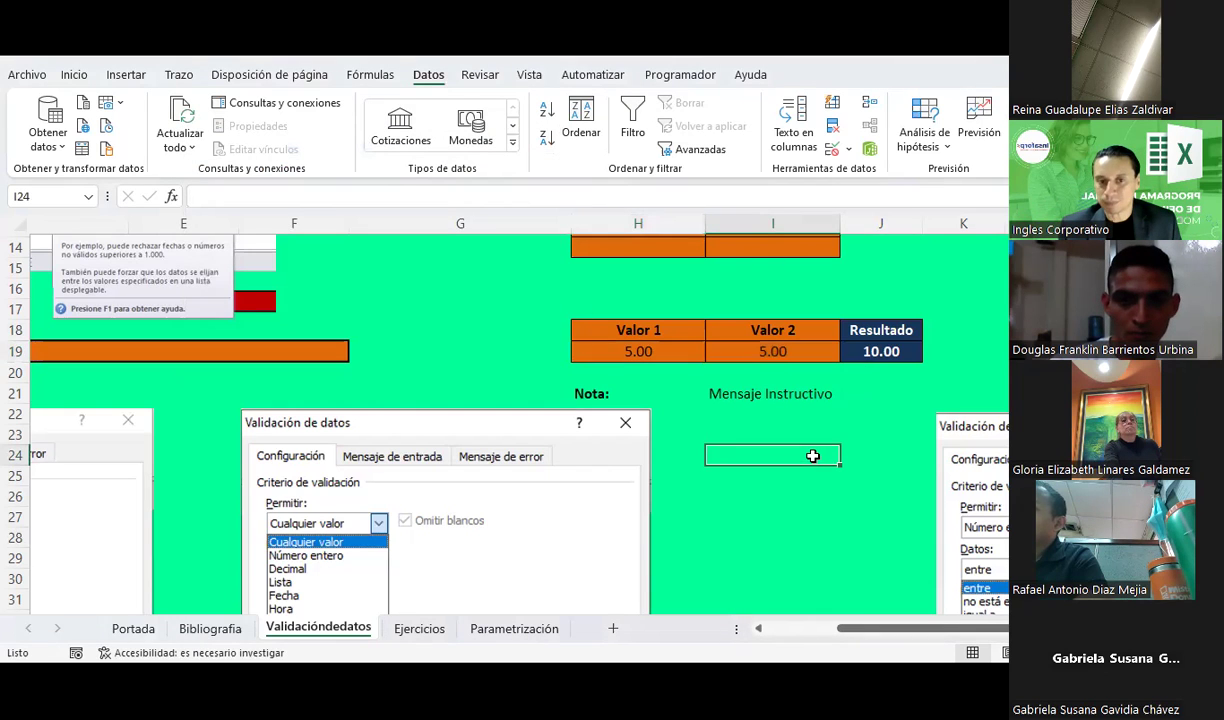
left_click(672, 347)
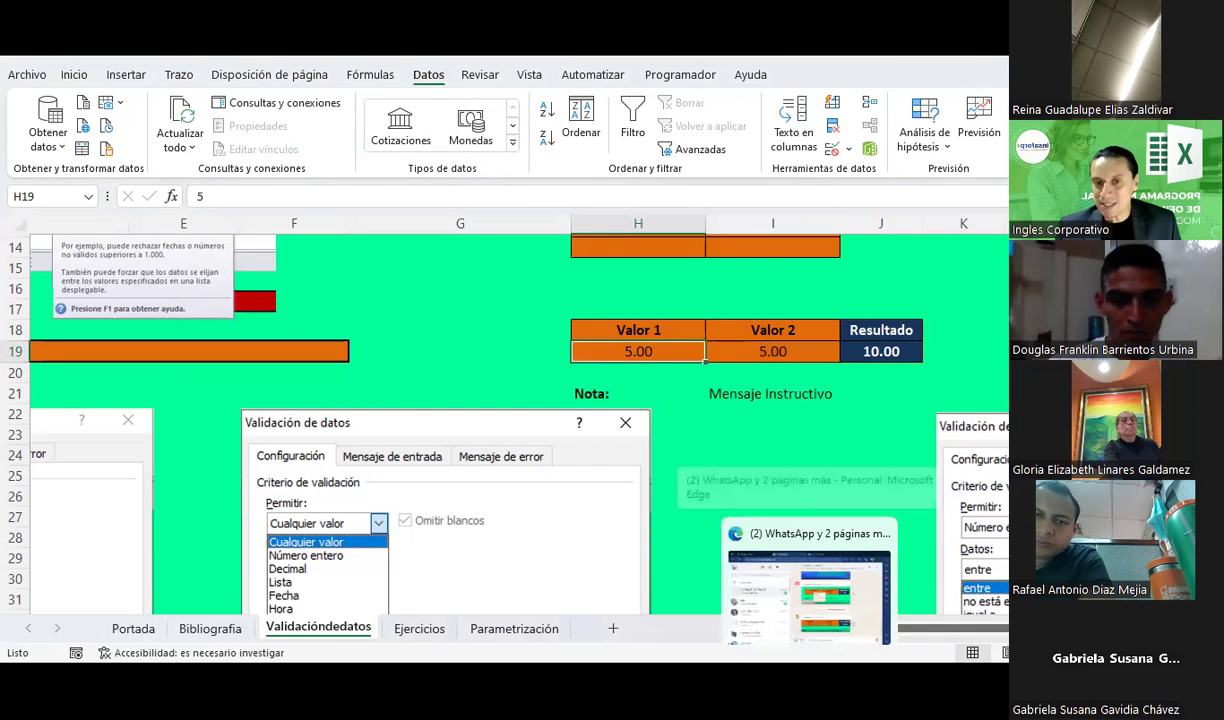
type("6")
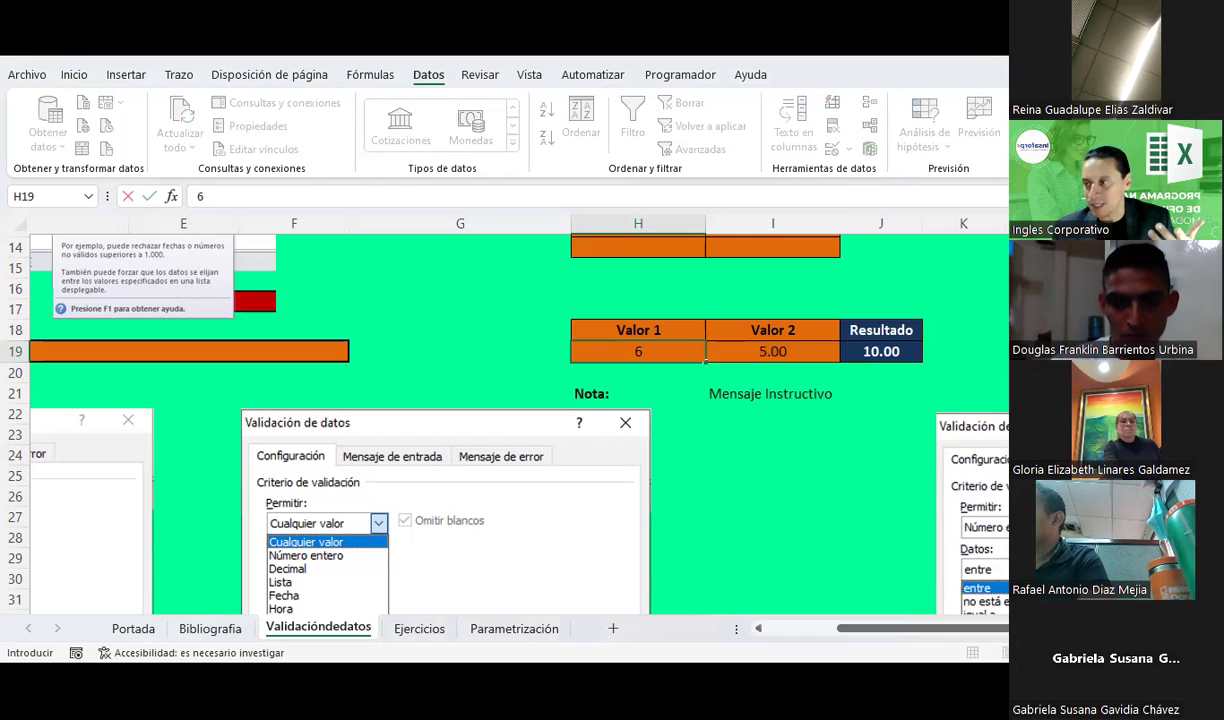
key("alt+Tab")
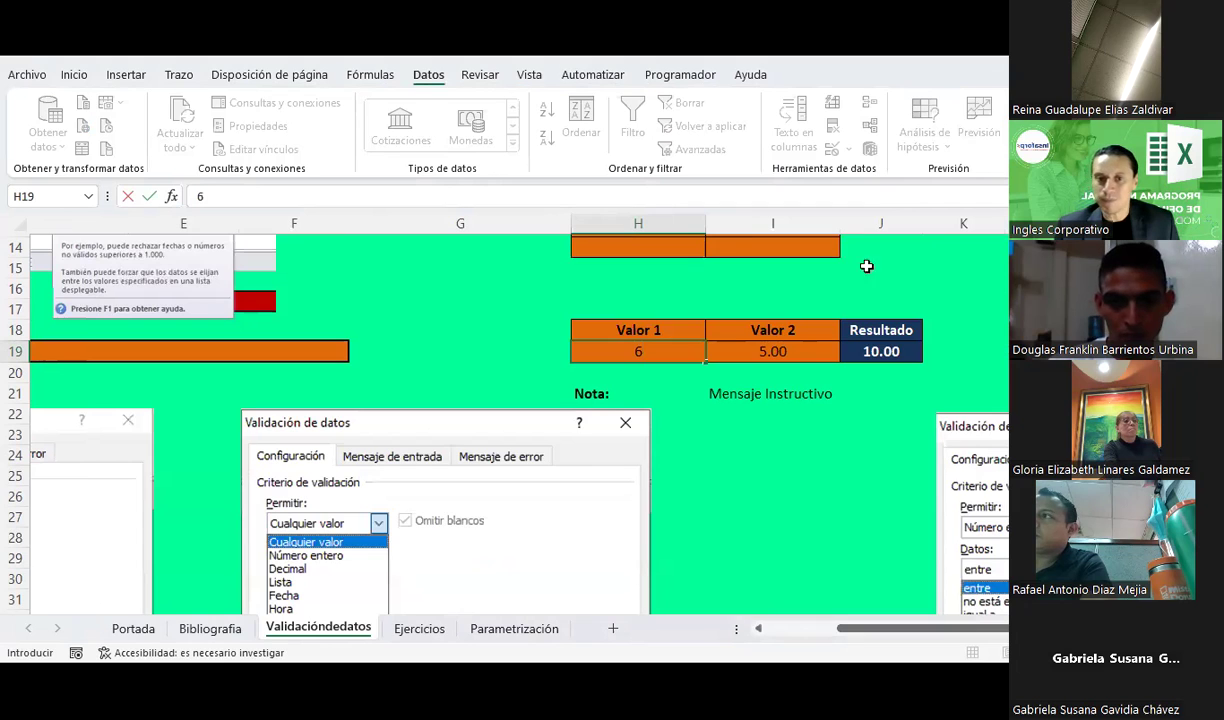
key("Return")
key("Up")
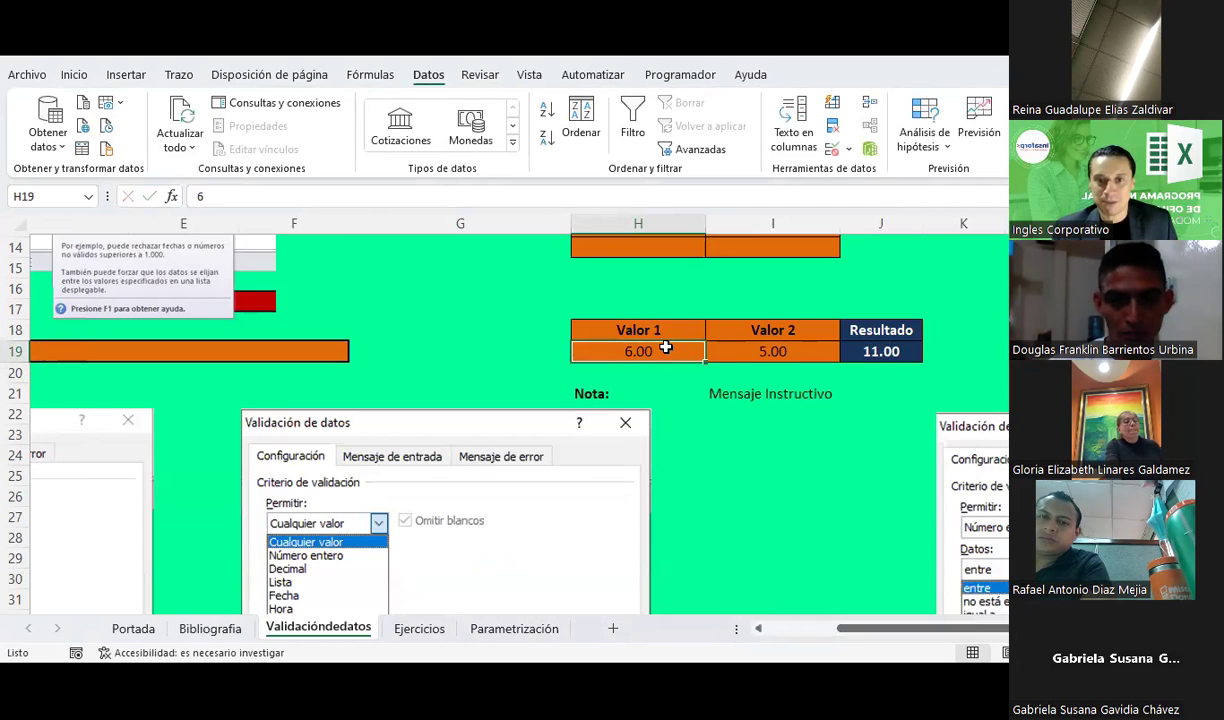
left_click_drag(665, 347, 740, 350)
Restrict Valor 1 and Valor 2 to whole numbers between 1 and 5
left_click(838, 148)
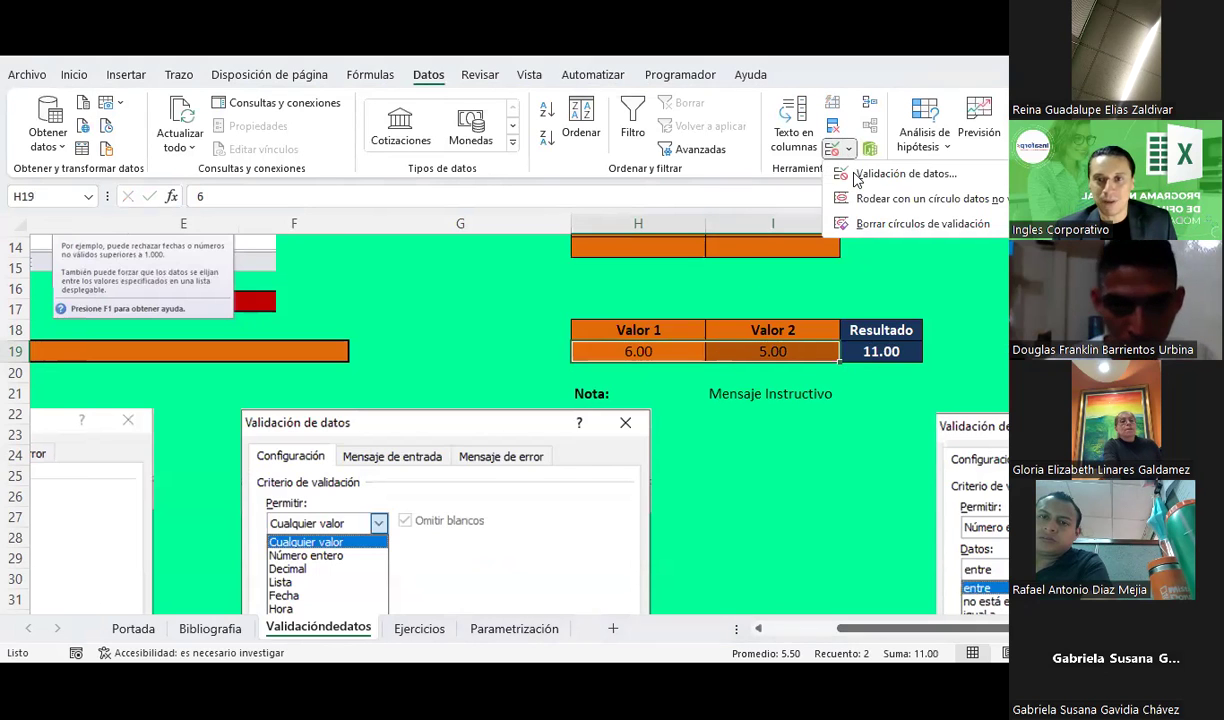
left_click(858, 176)
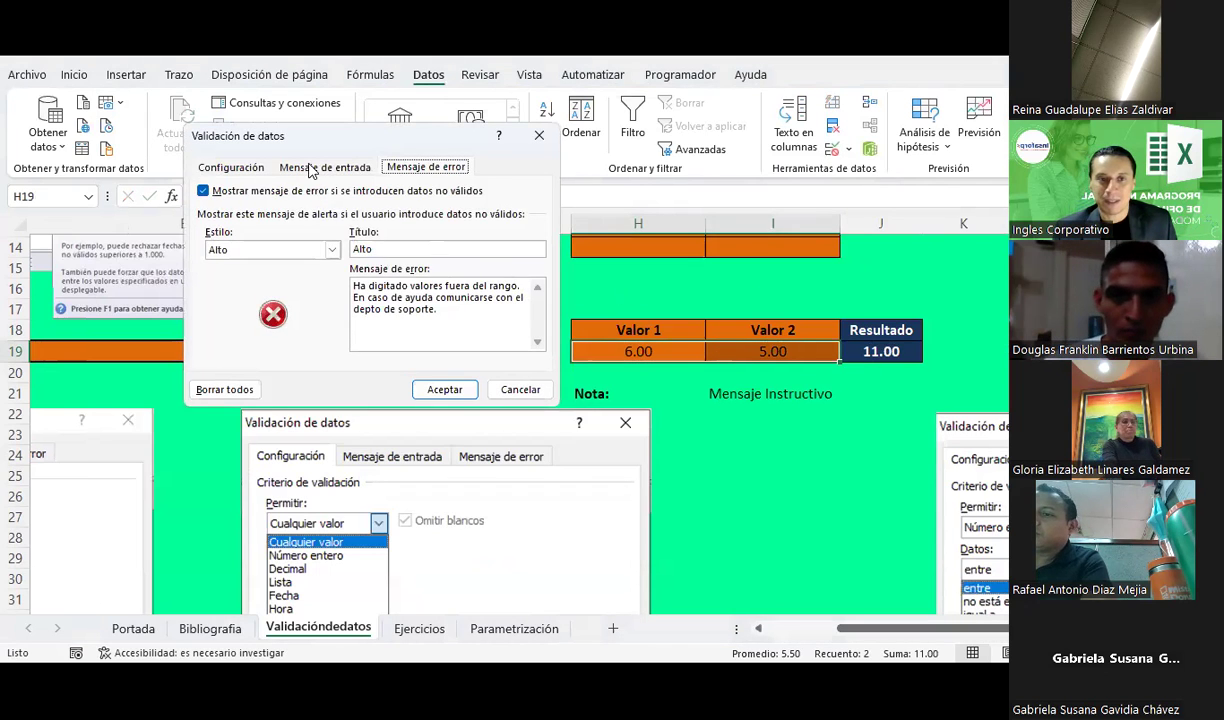
left_click(310, 168)
left_click(231, 167)
left_click(309, 225)
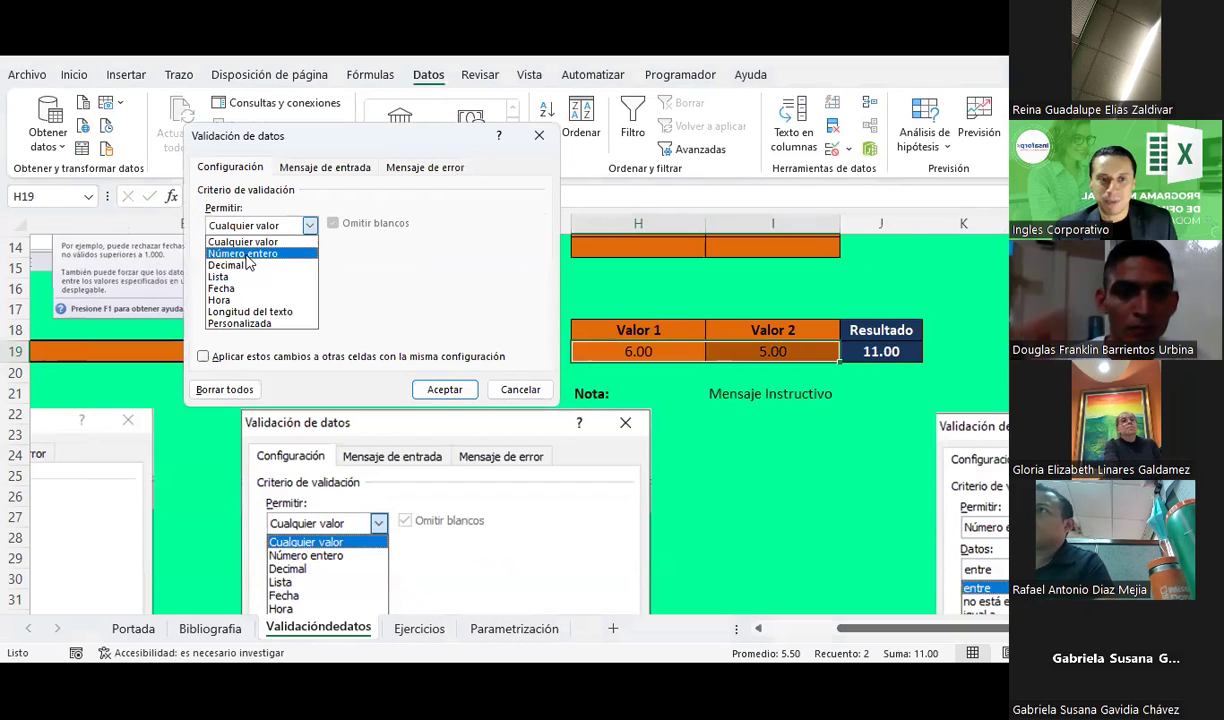
left_click(246, 254)
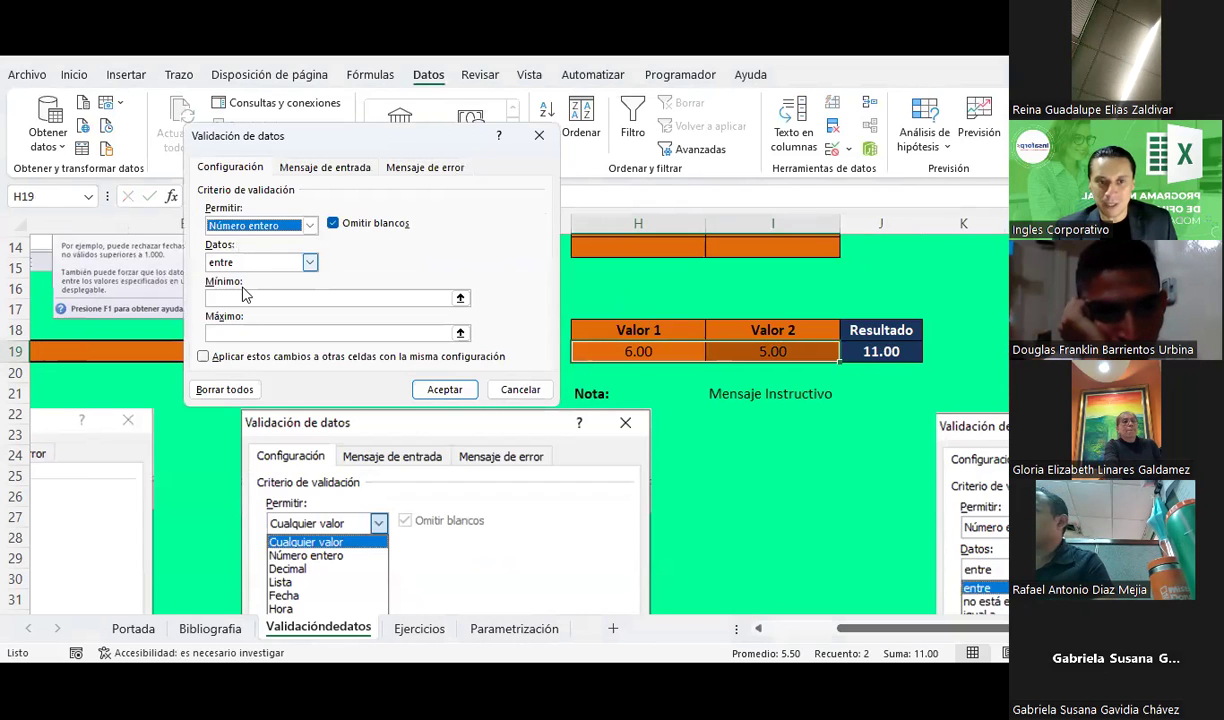
left_click(244, 296)
type("5")
left_click(442, 389)
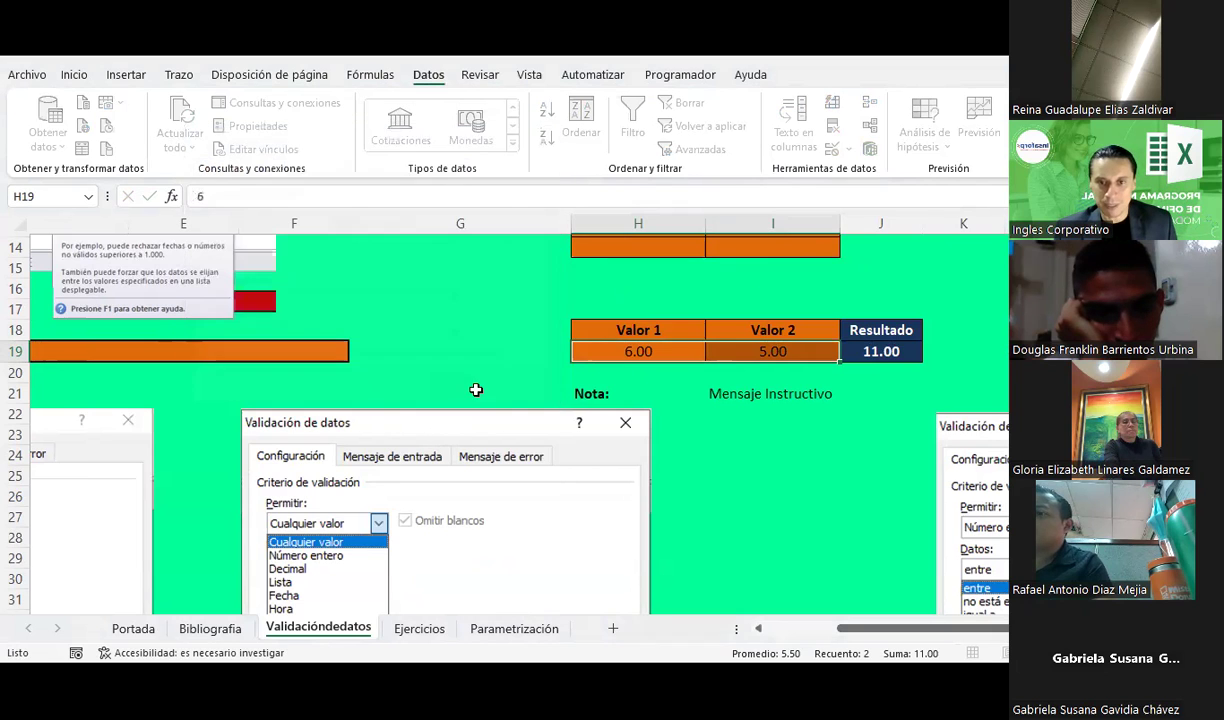
Test 6 in Valor 1 (H19), which is rejected, then re-enter 5
left_click(770, 414)
left_click(667, 347)
type("6")
key("Return")
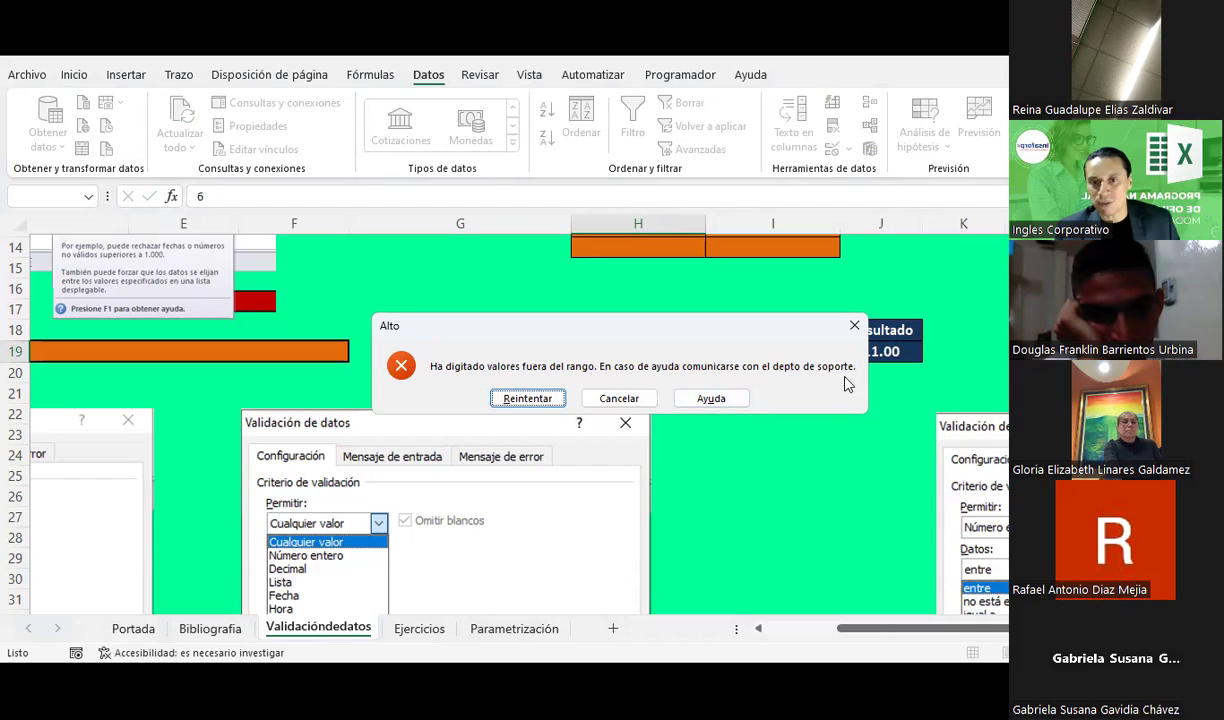
left_click(527, 399)
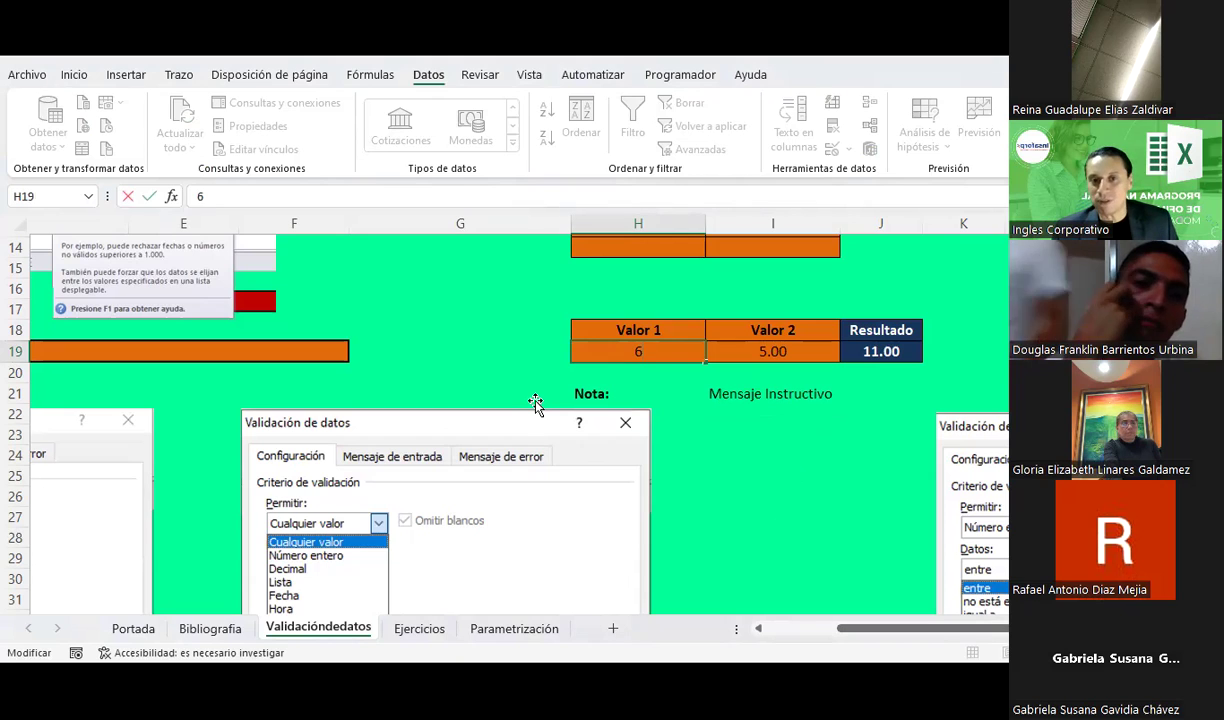
left_click(506, 377)
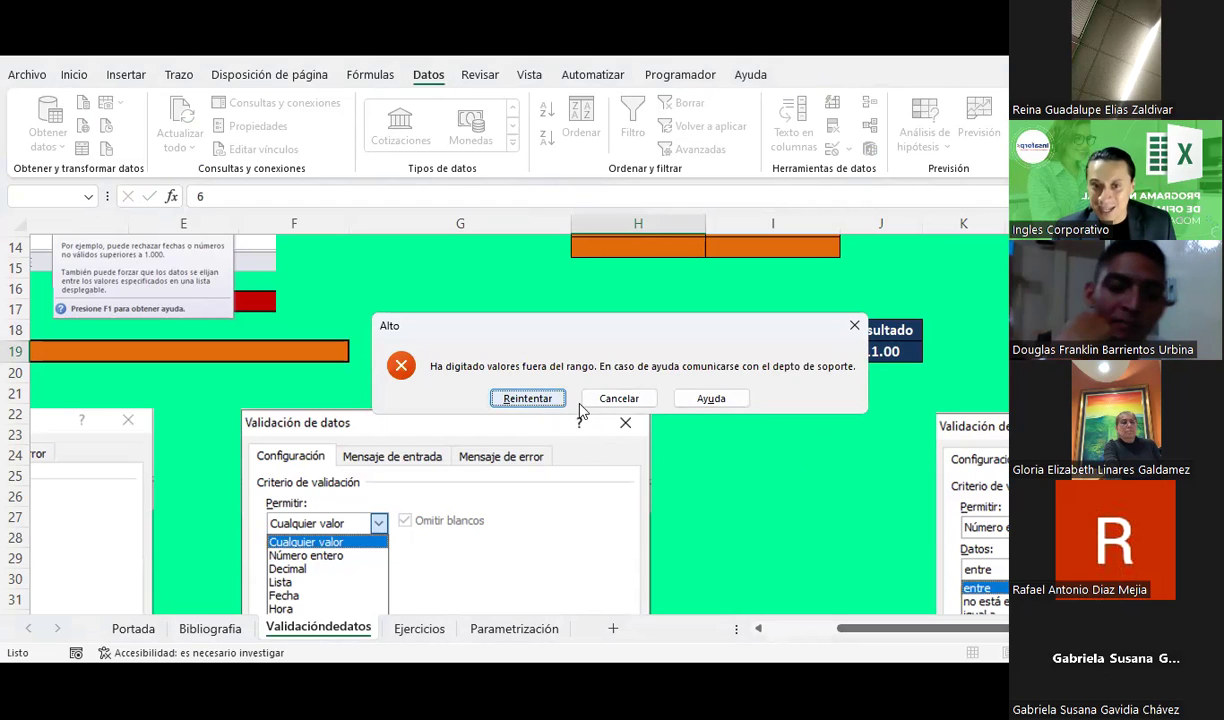
left_click(528, 398)
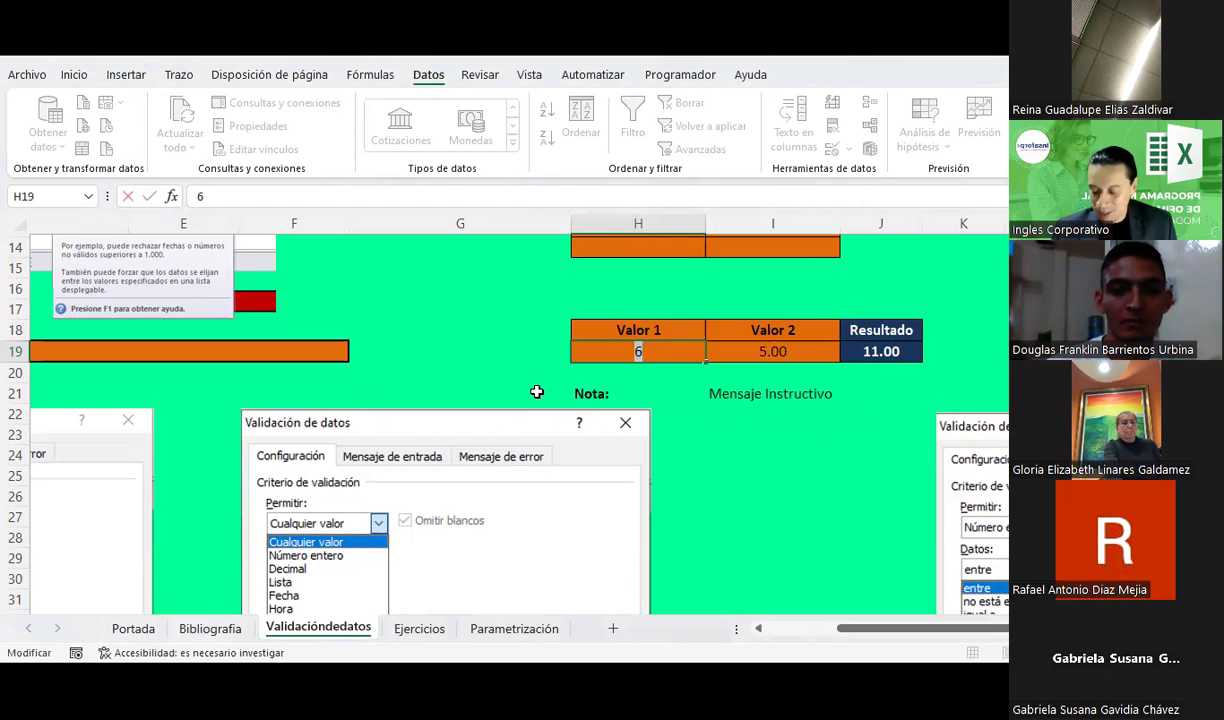
left_click(638, 351)
type("5")
key("Return")
key("Up")
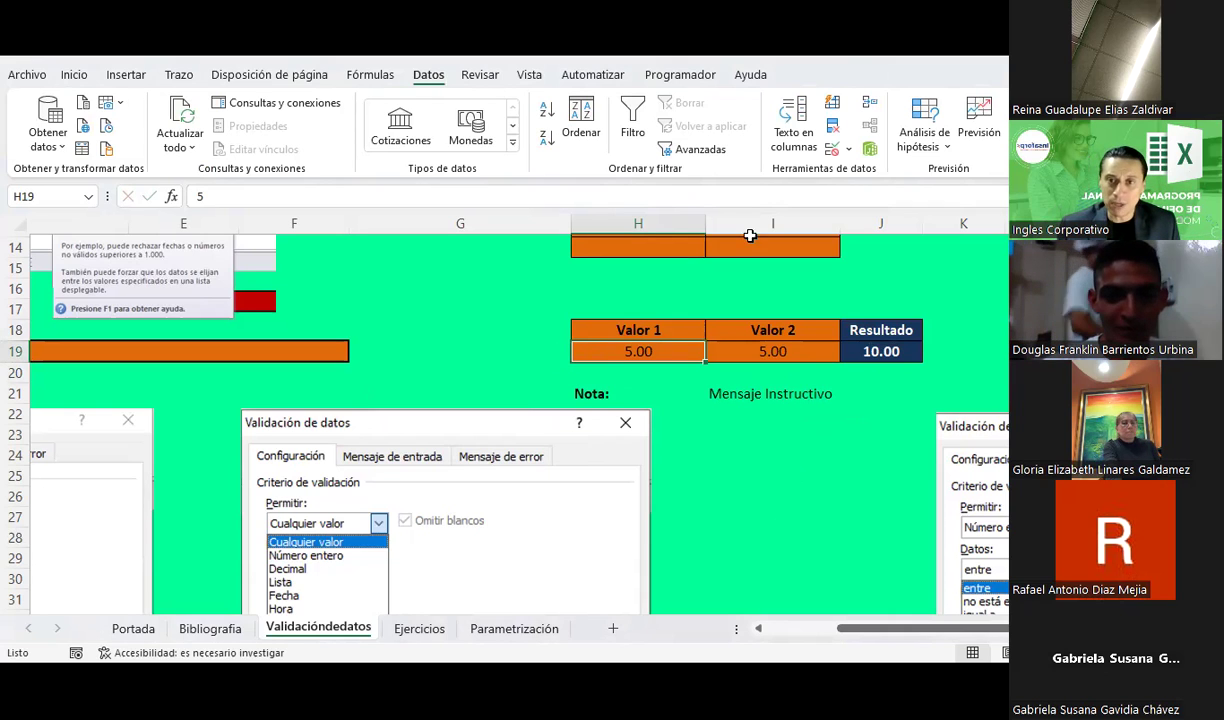
In the validation's error-alert settings, keep the Alto style for the out-of-range, contact-support message
left_click(832, 147)
left_click(811, 206)
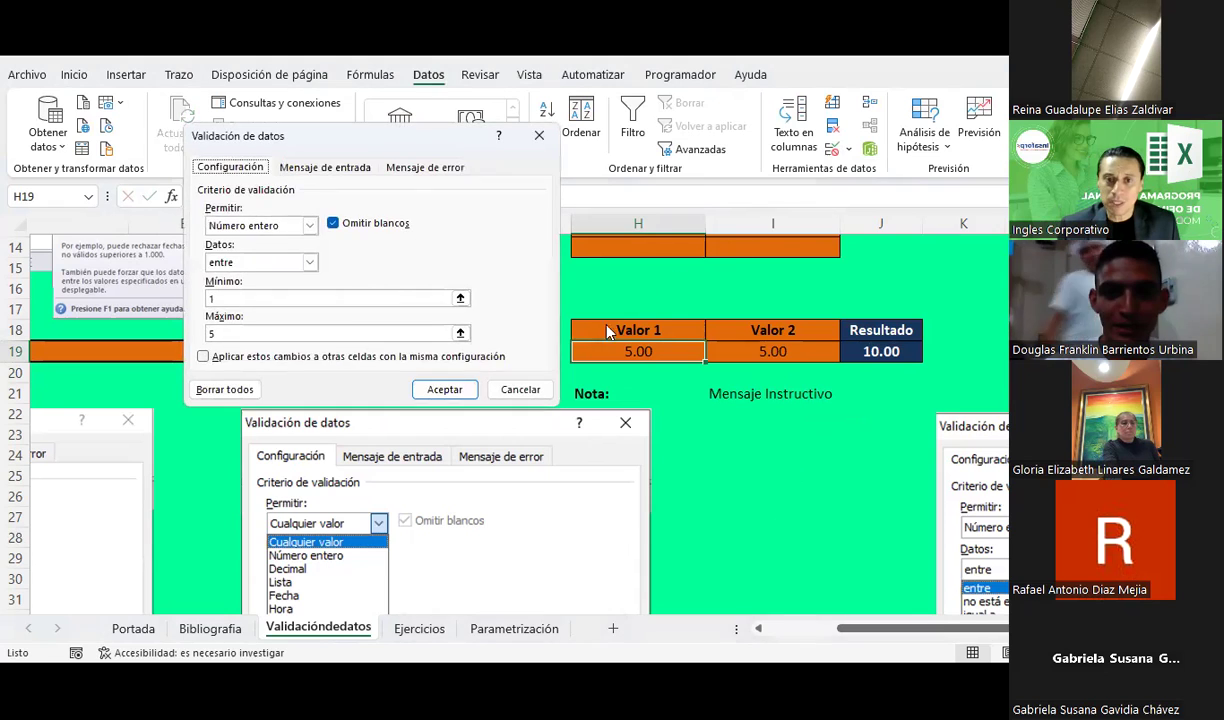
left_click(415, 167)
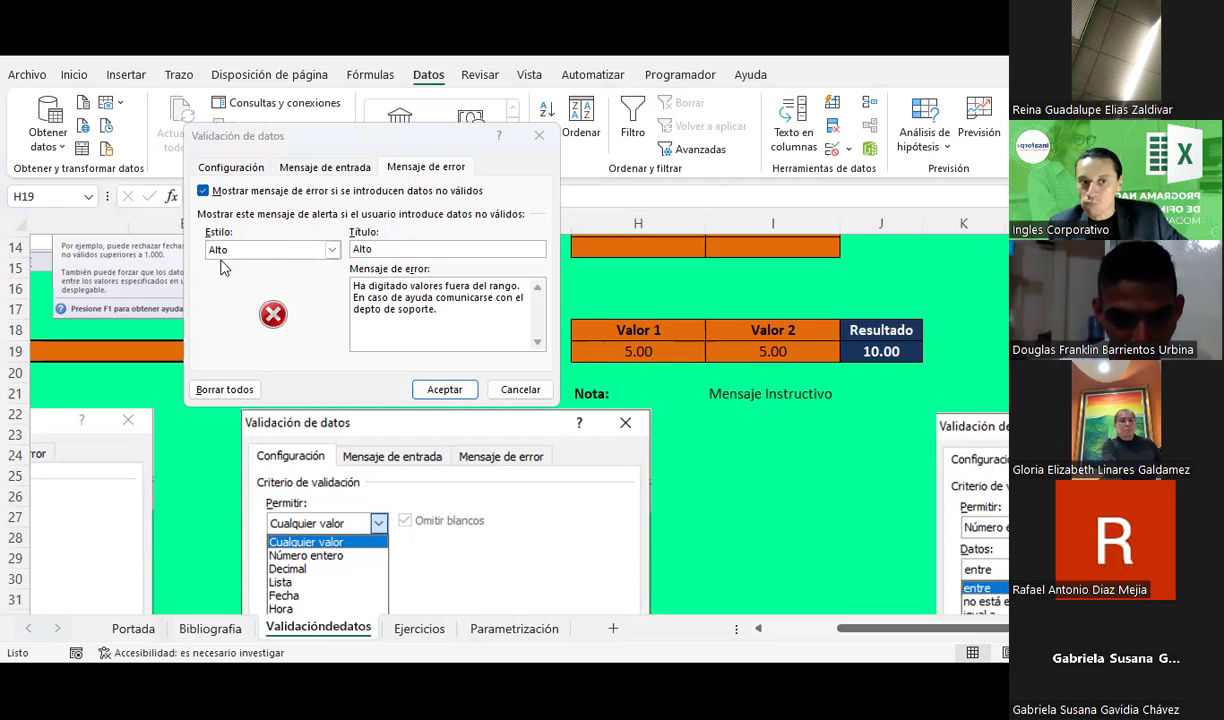
left_click(332, 250)
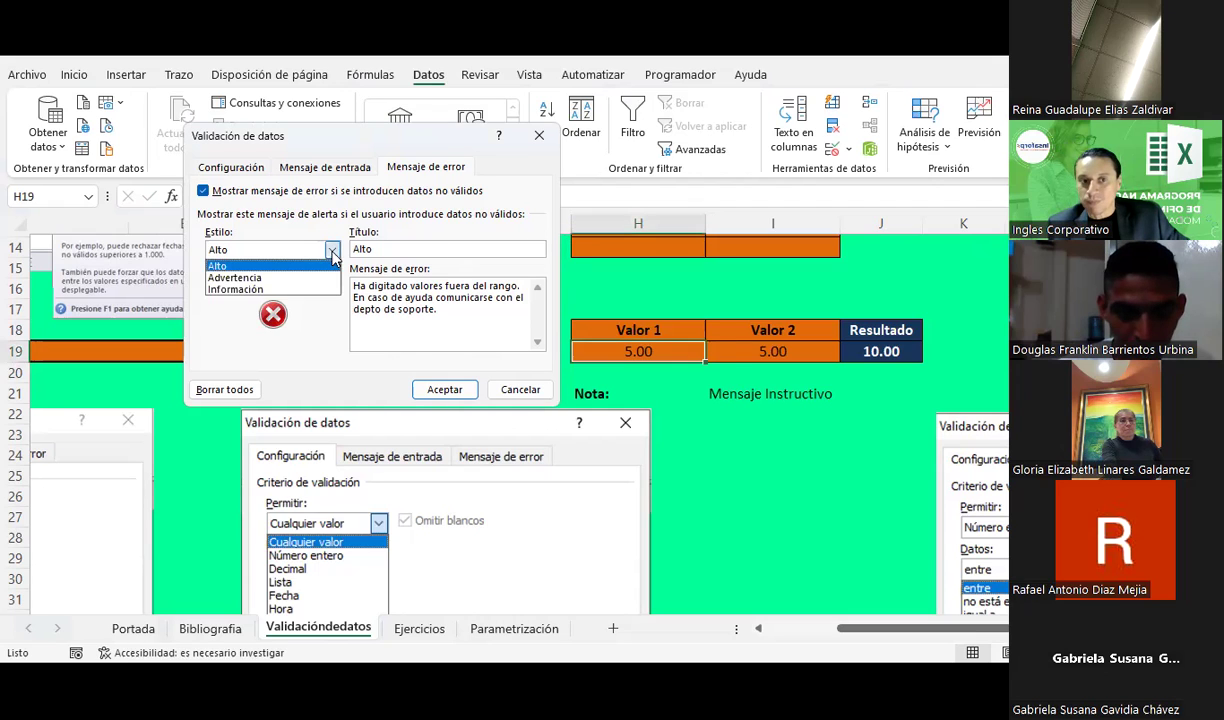
left_click(332, 250)
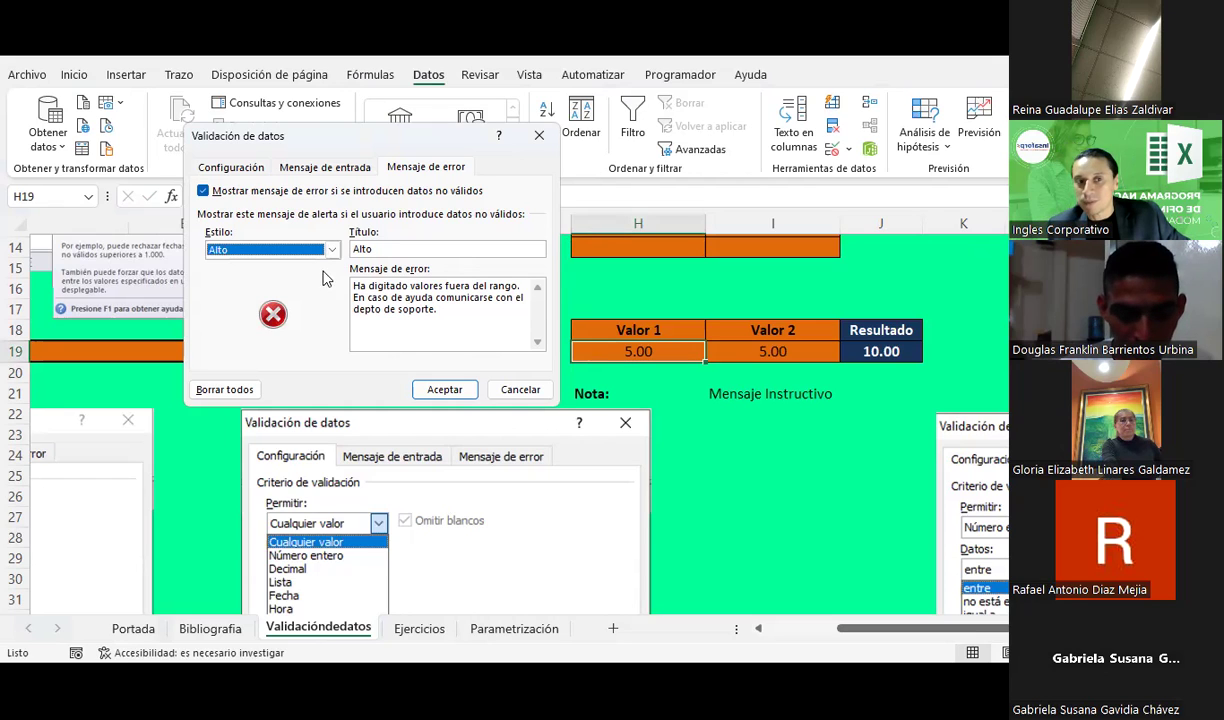
left_click(332, 251)
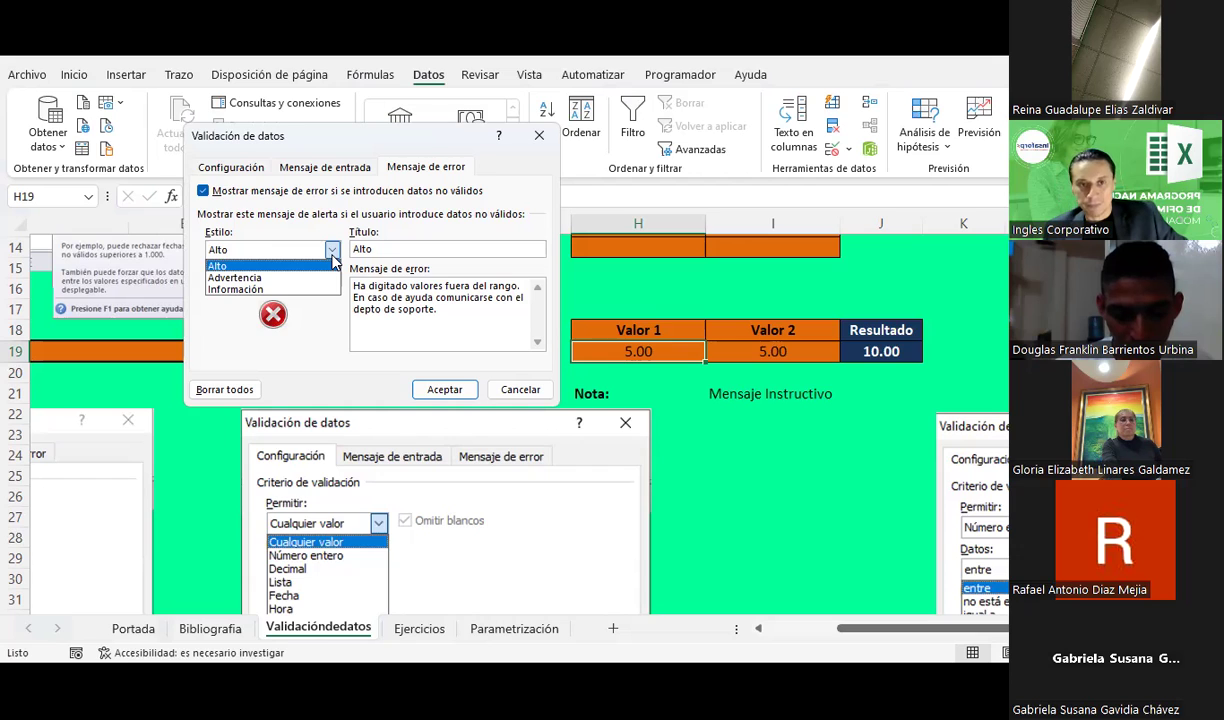
left_click(332, 252)
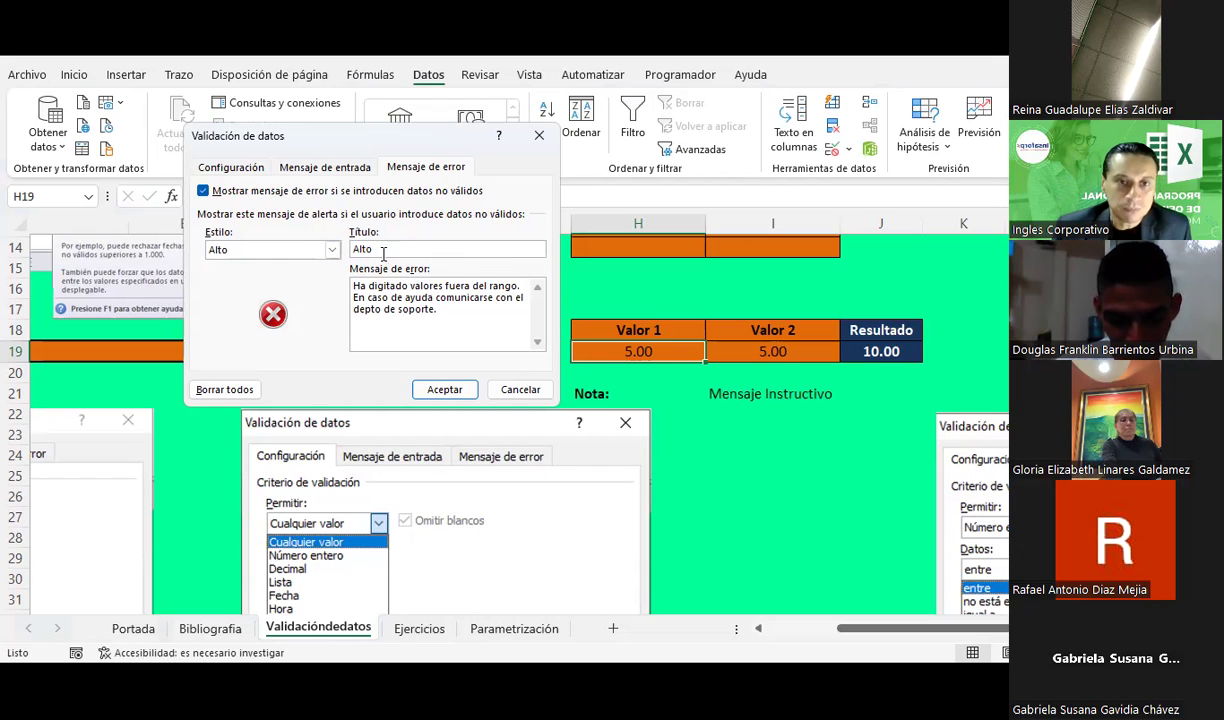
Retitle the error alert 'Error', keeping the Alto style
key("BackSpace")
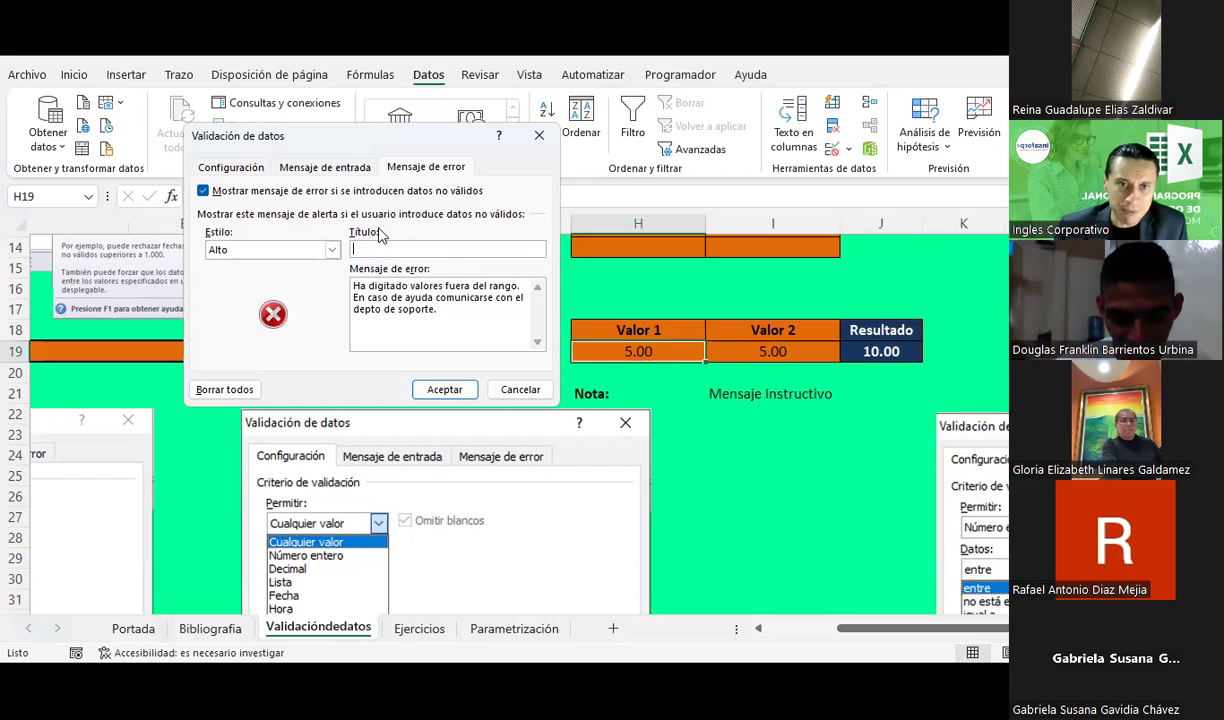
type("Error")
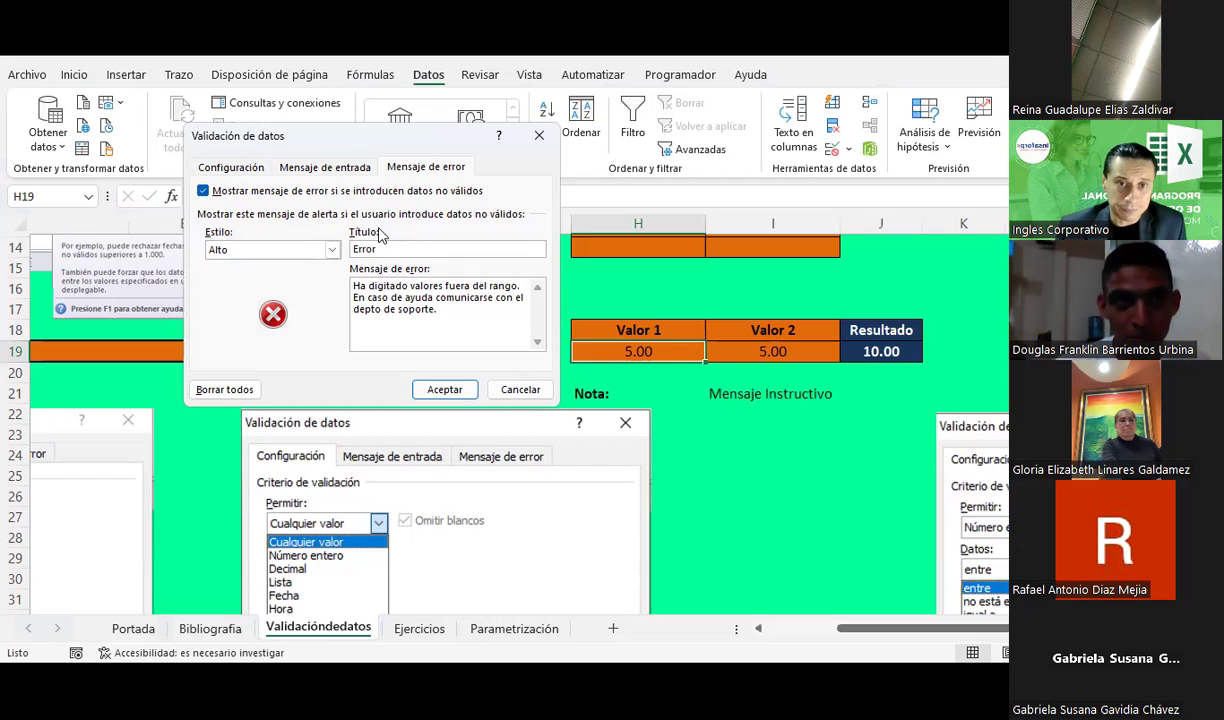
left_click(331, 250)
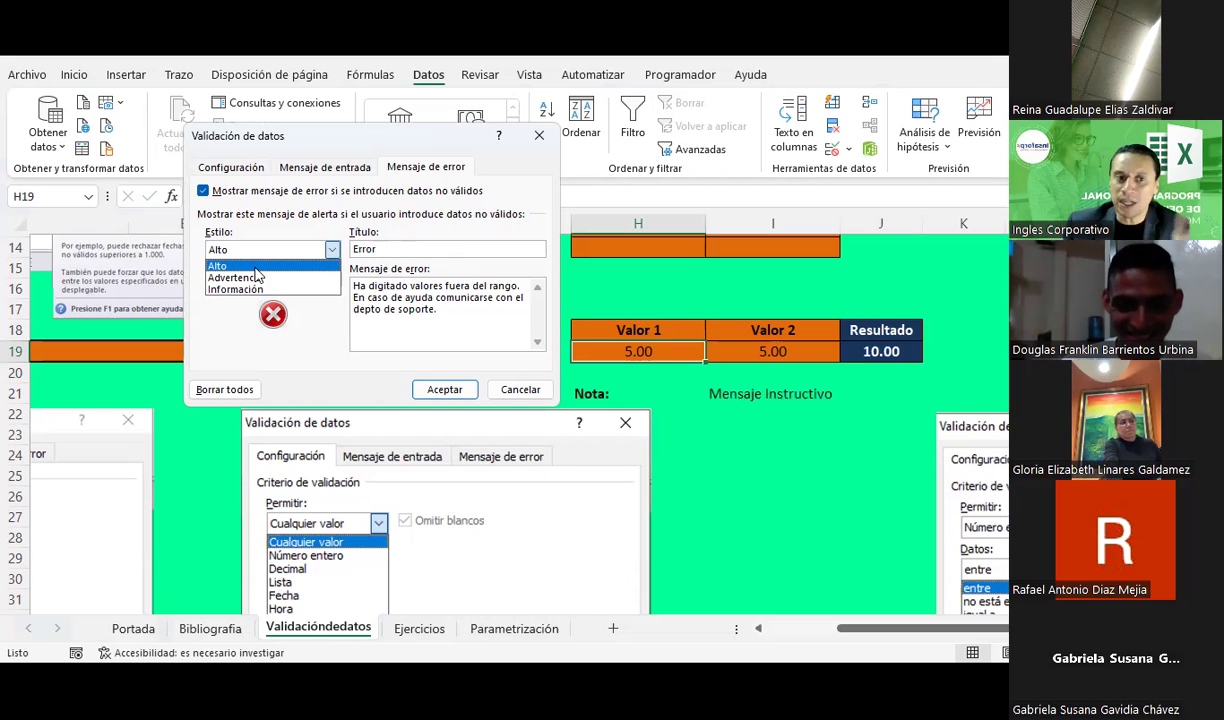
left_click(255, 267)
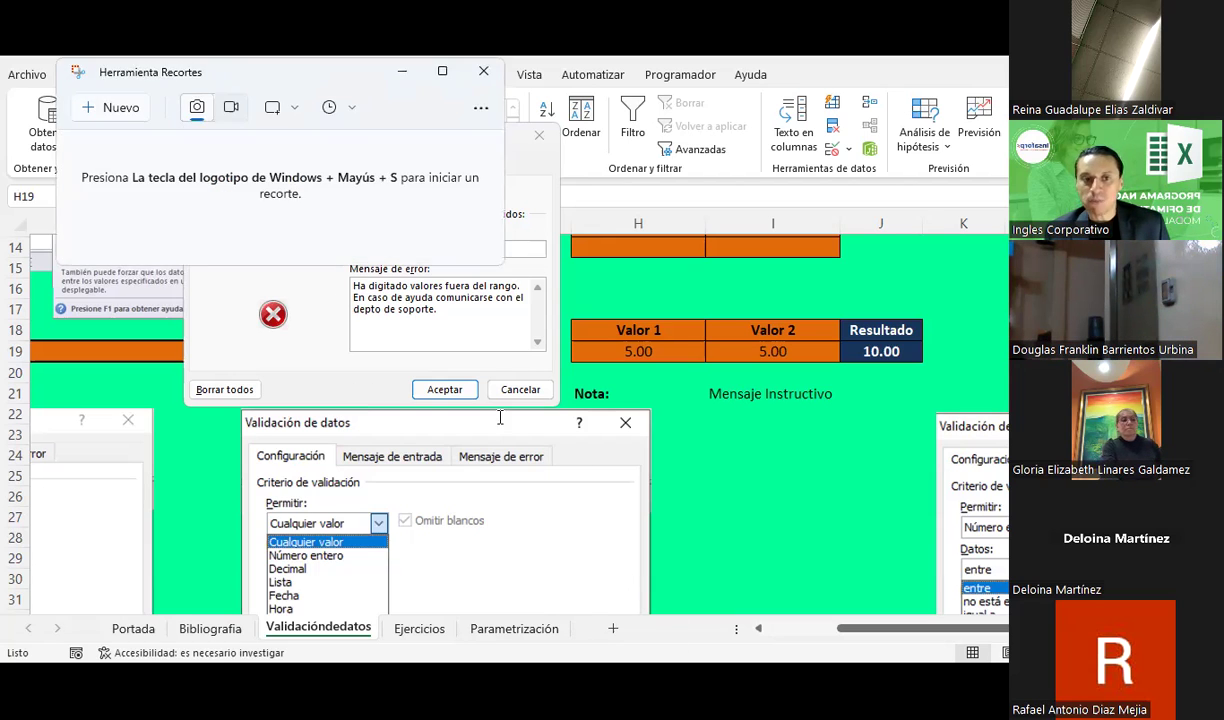
Move the Snipping Tool window aside and relaunch Herramienta Recortes via a 'cort' search
left_click_drag(145, 90, 392, 275)
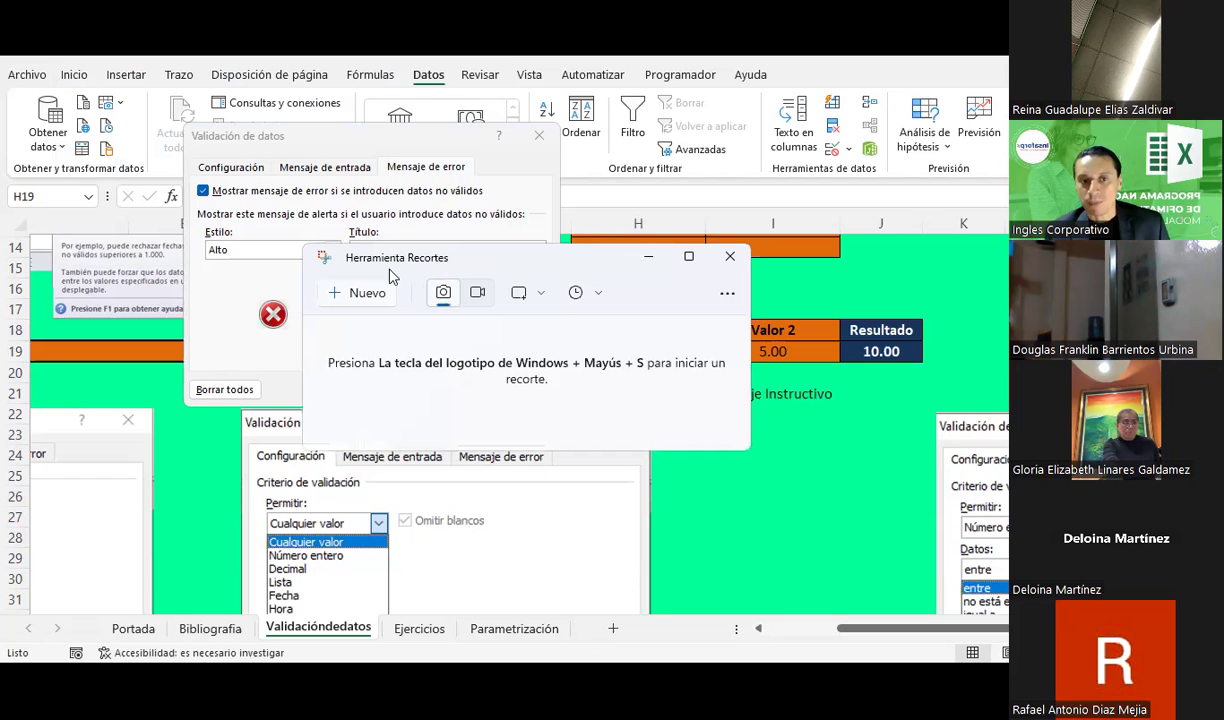
left_click_drag(515, 250, 893, 236)
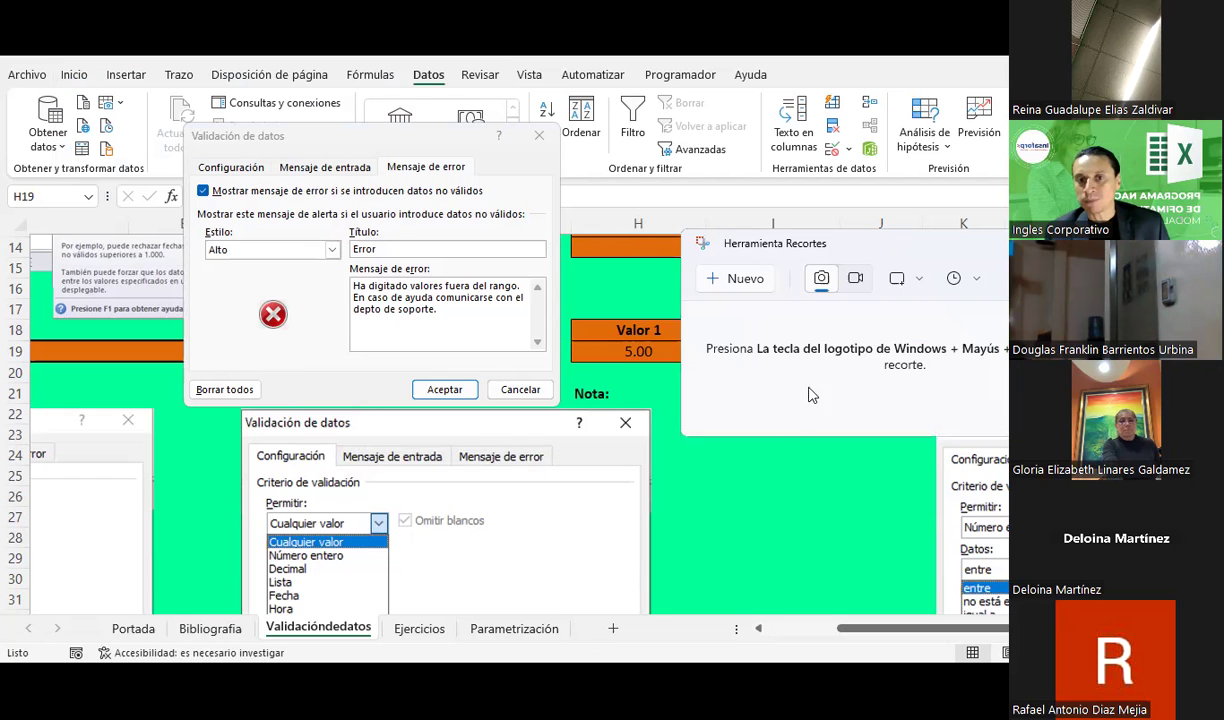
key("super")
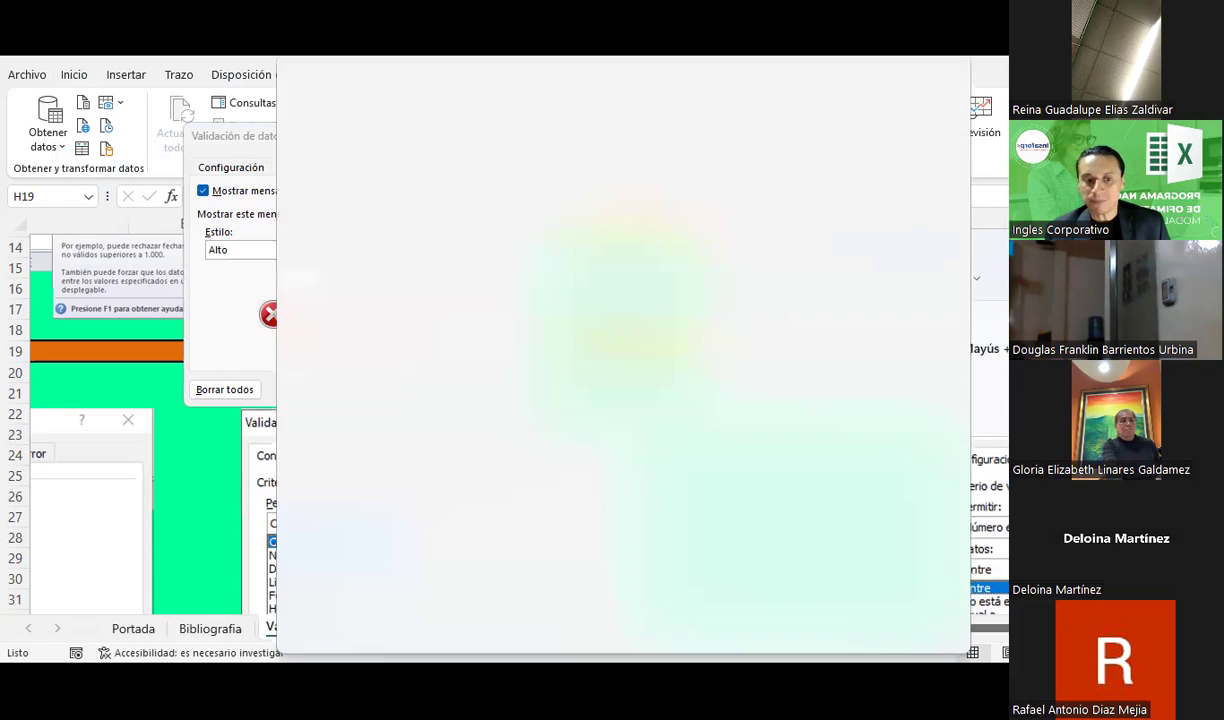
type("cor")
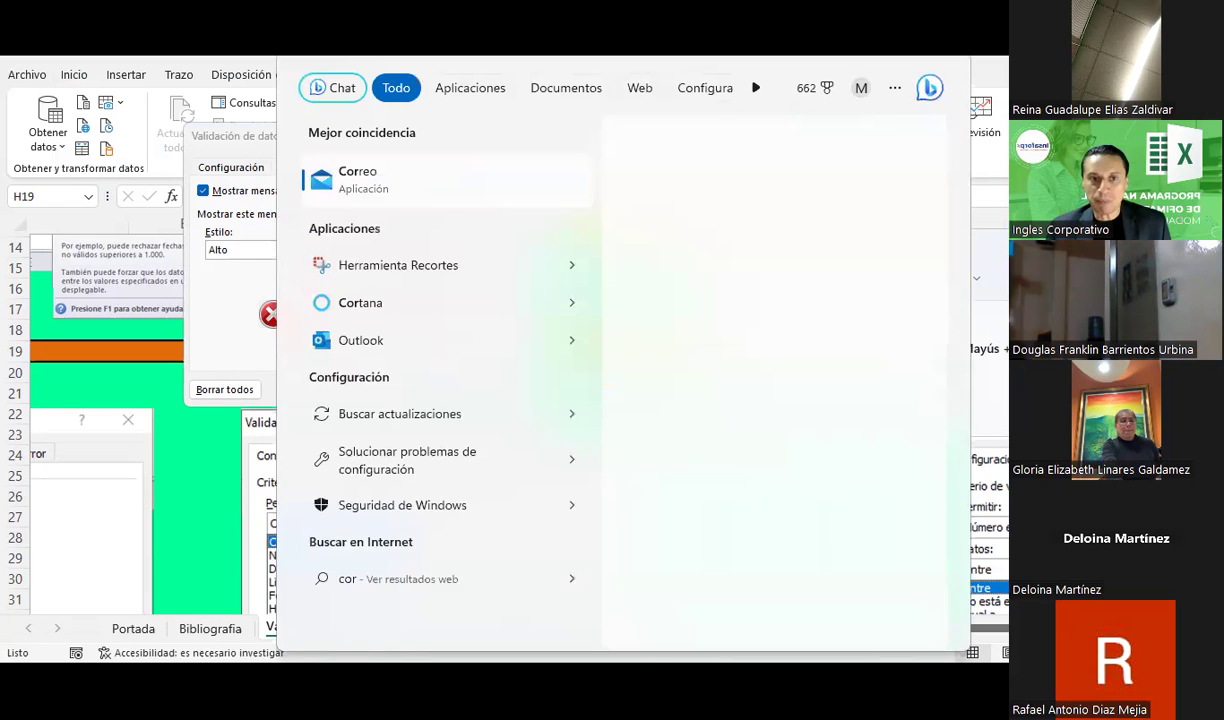
type("t")
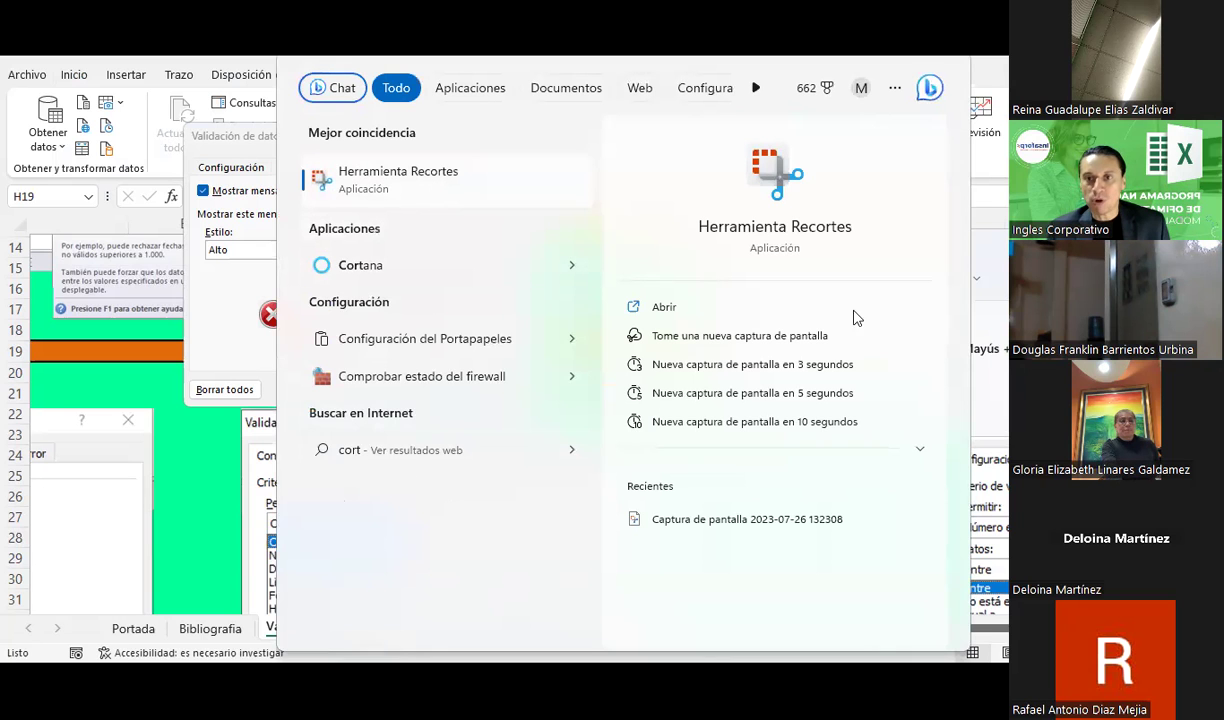
key("Return")
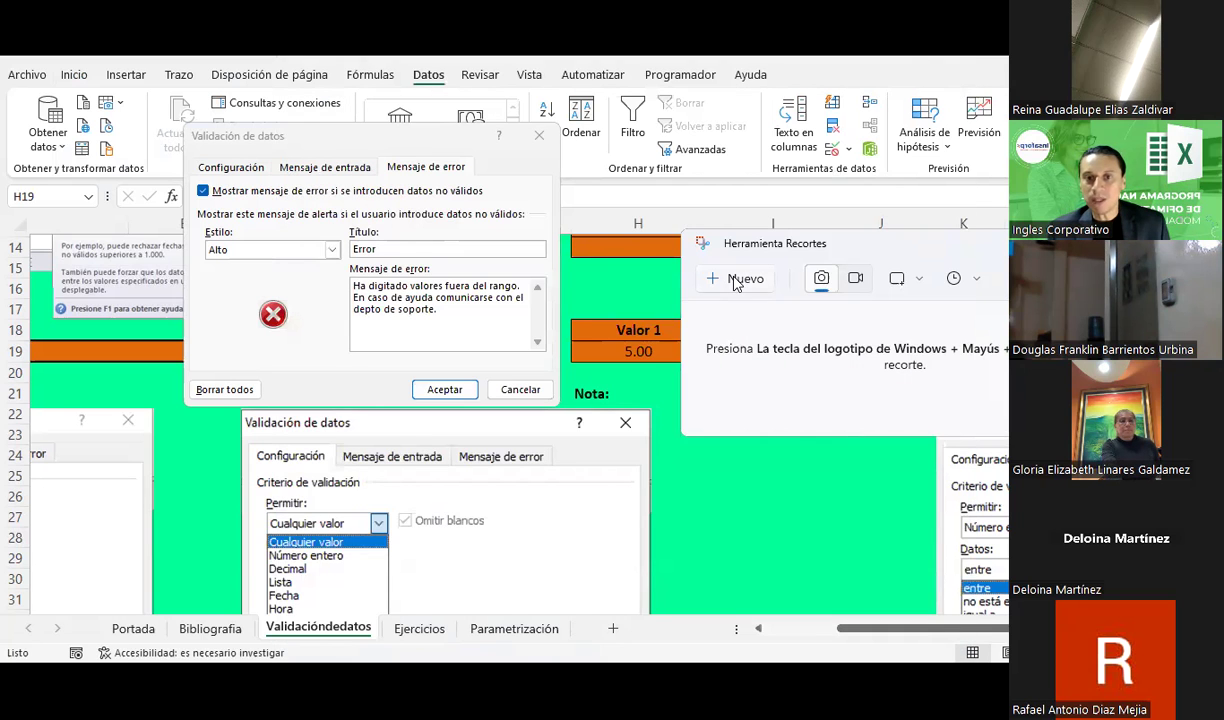
Snip the area around the error-alert dialog, then begin another new snip
left_click(735, 280)
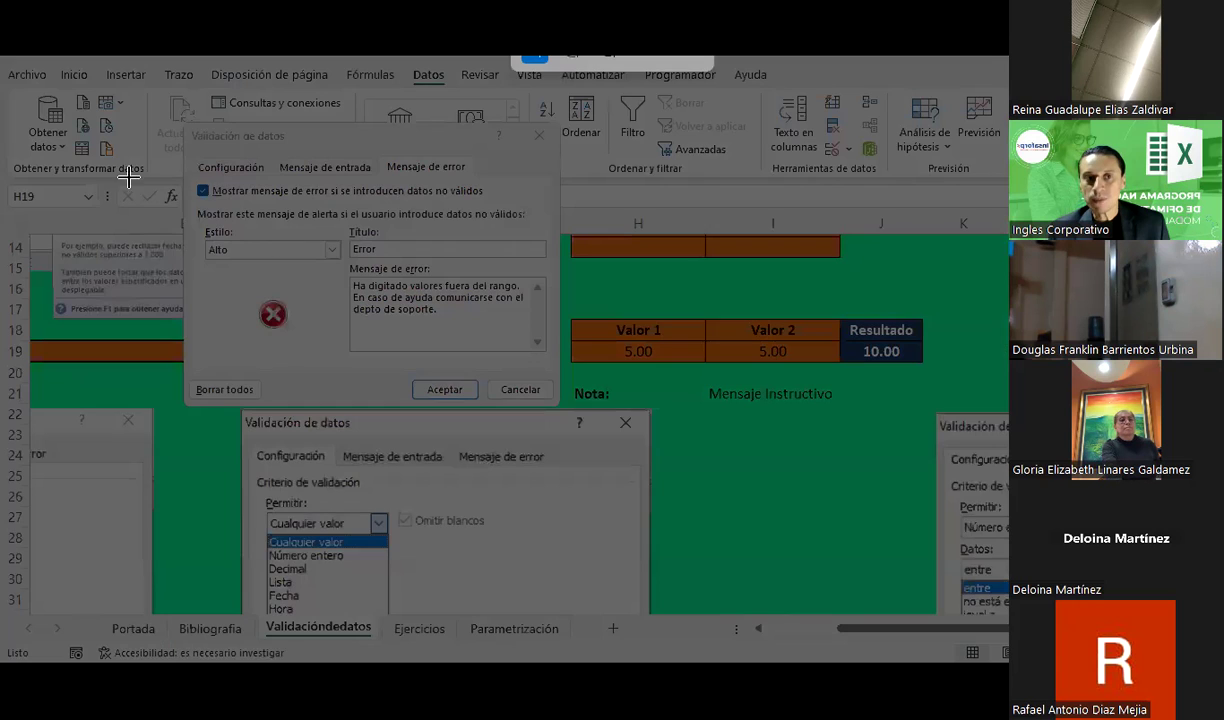
left_click_drag(116, 80, 686, 507)
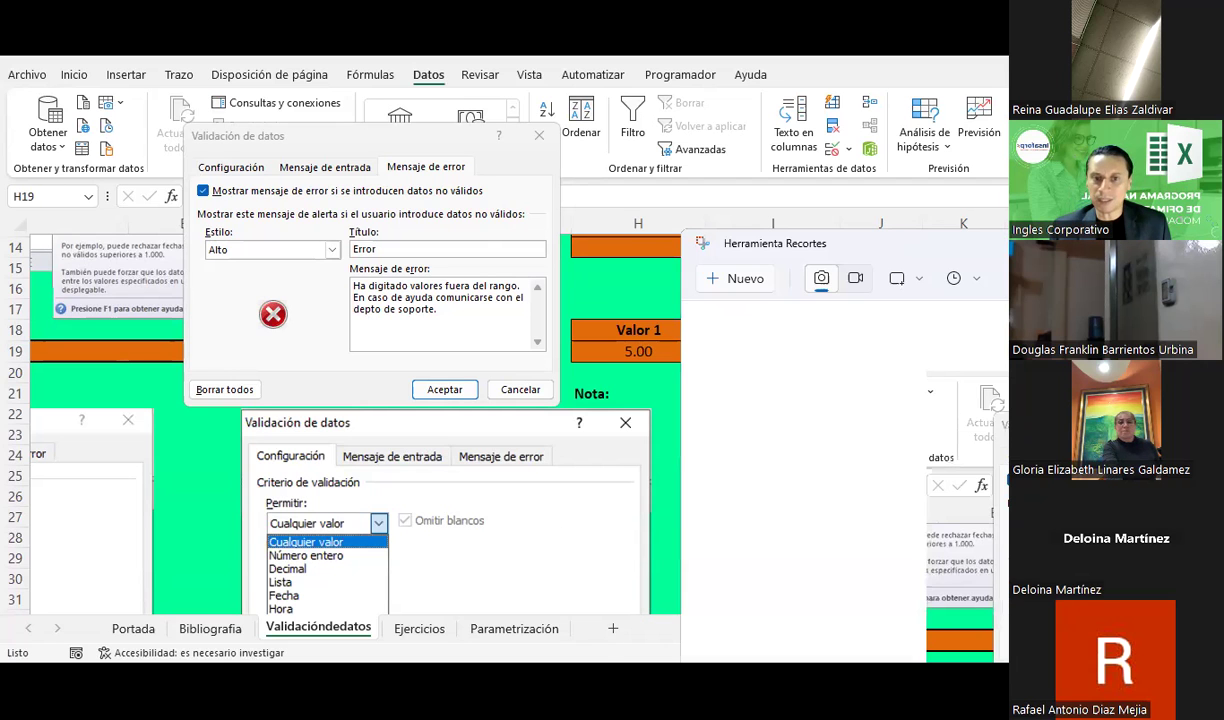
left_click(749, 287)
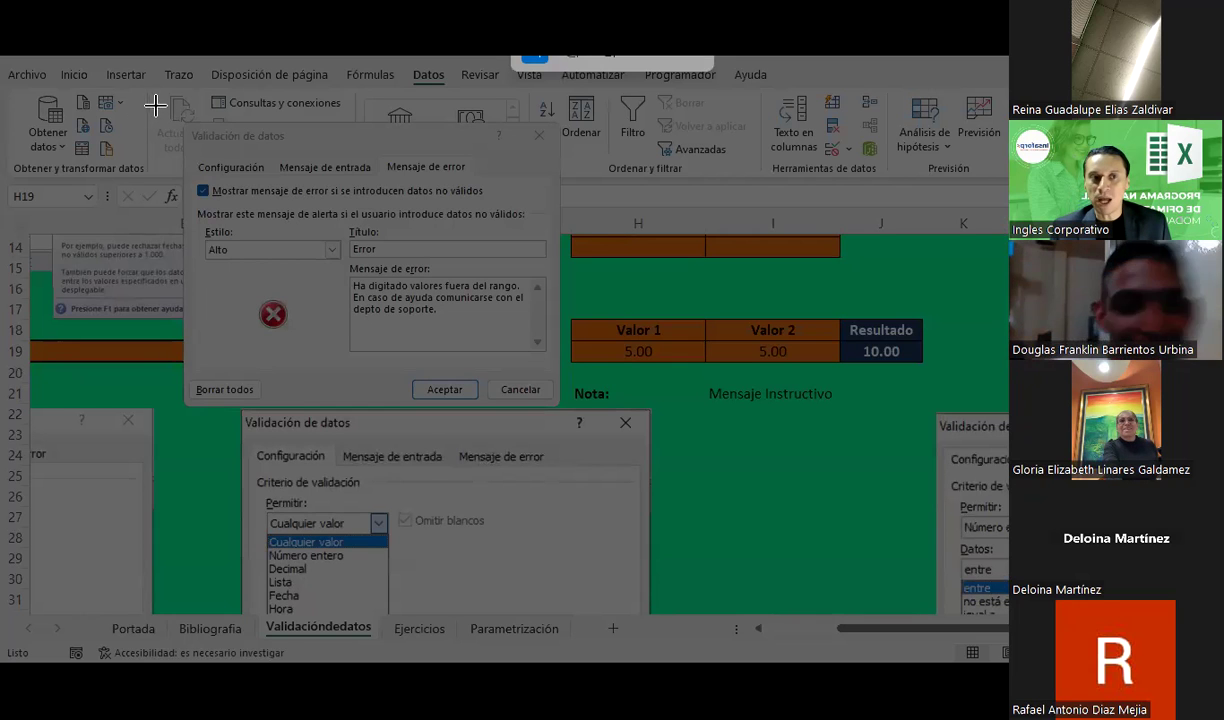
Capture the dialog snip and switch the error alert style to Advertencia
mouse_move(161, 102)
left_mouse_down()
mouse_move(338, 403)
mouse_move(796, 580)
left_mouse_up()
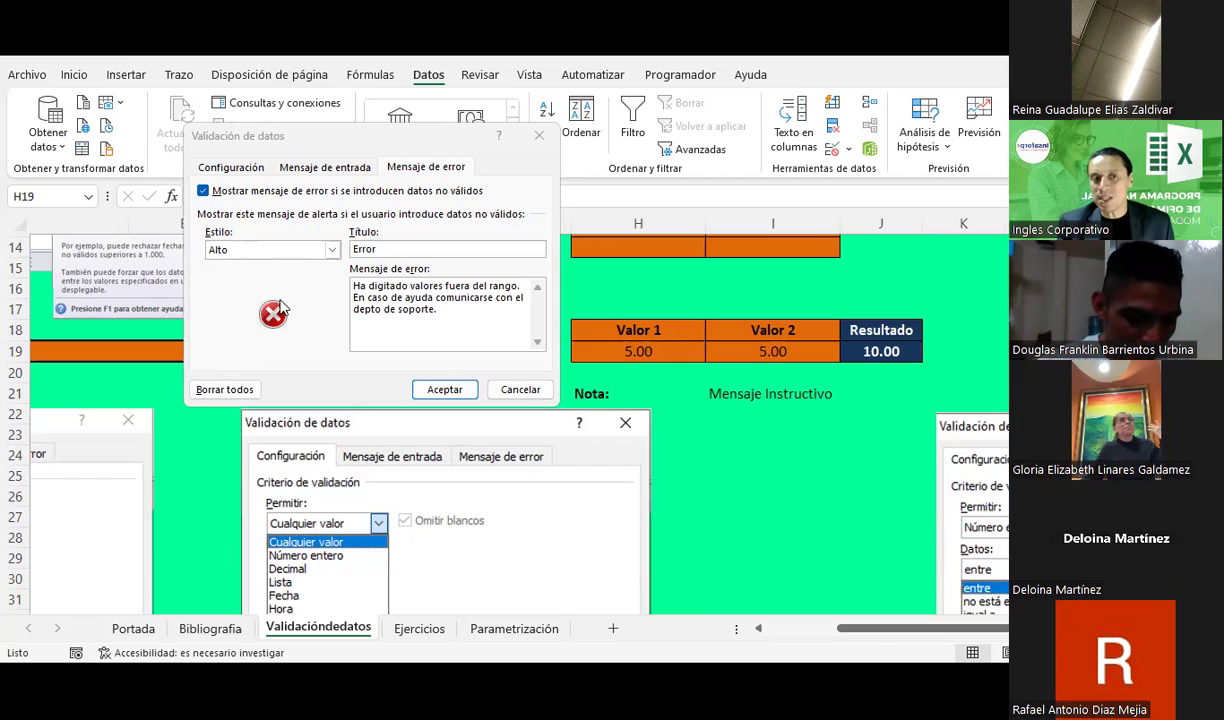
left_click(330, 250)
left_click(257, 275)
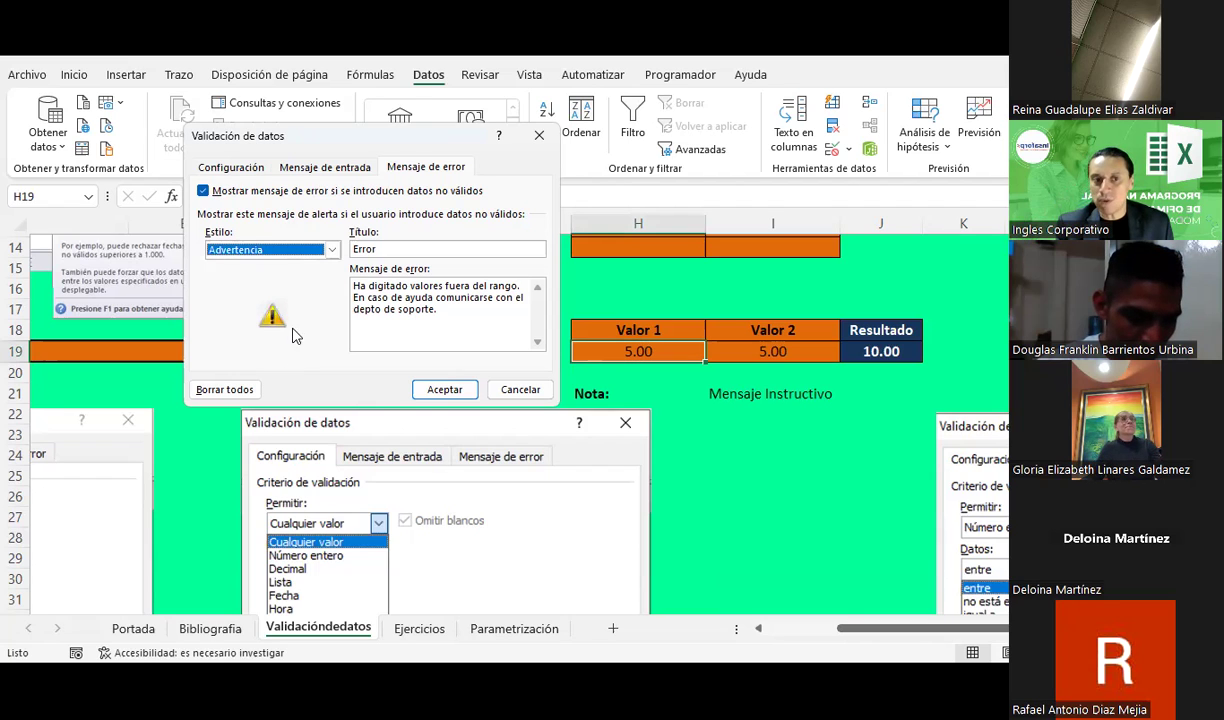
Apply the validation and accept 6 in Valor 1 despite the warning, making Resultado 11.00
left_click(442, 389)
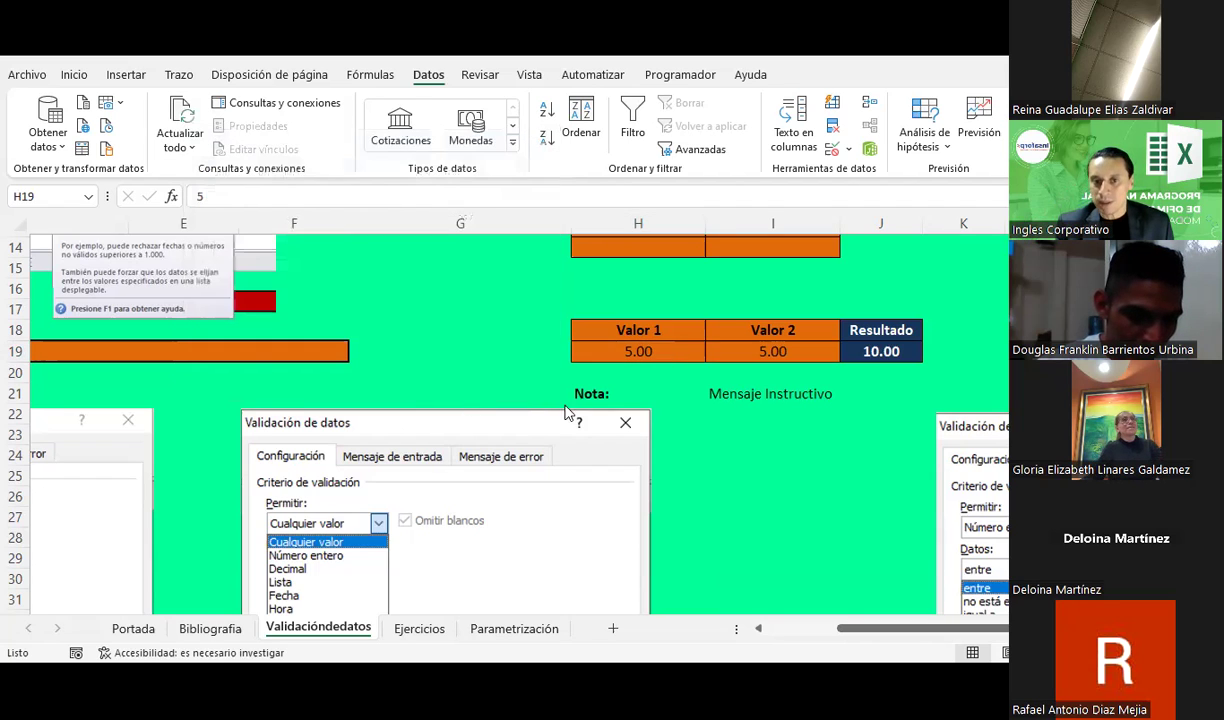
left_click(643, 349)
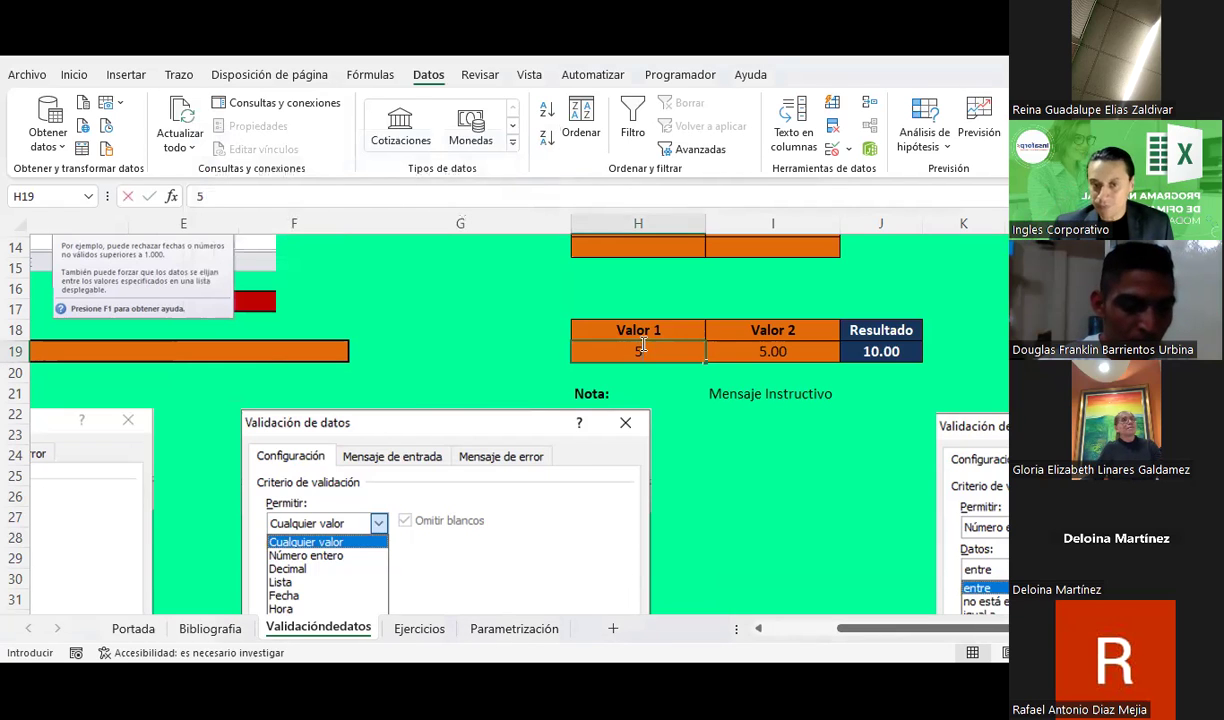
type("6")
key("Return")
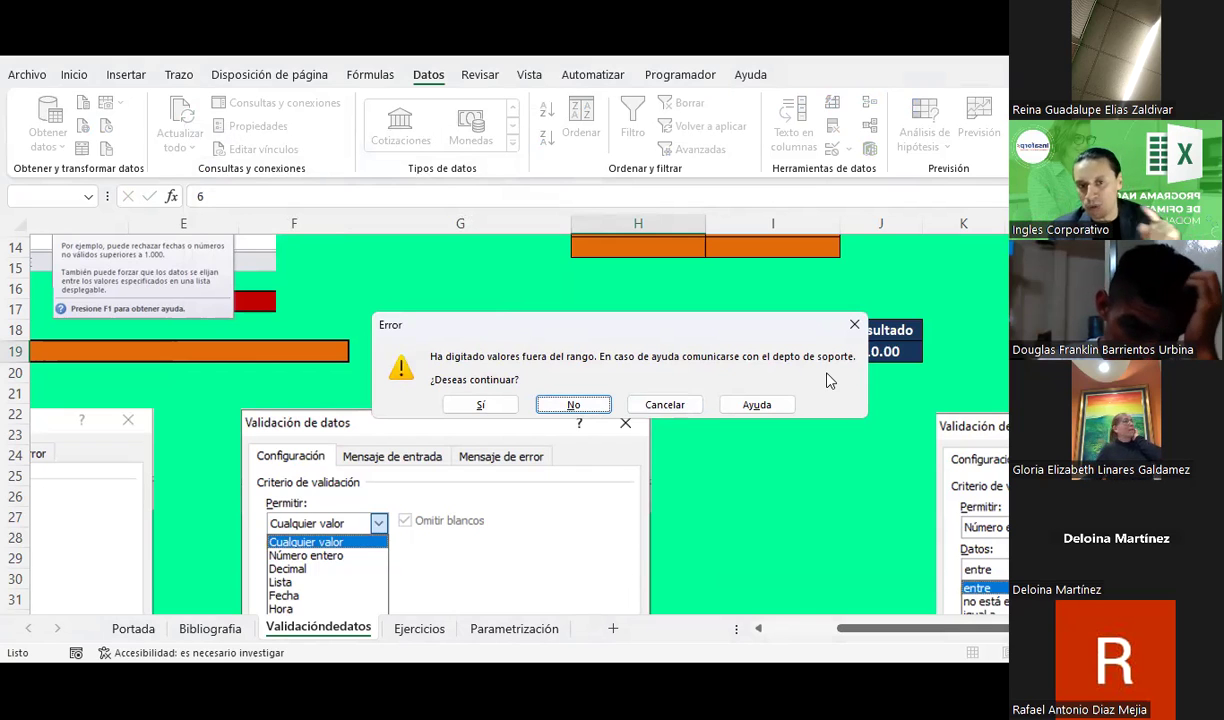
left_click(482, 404)
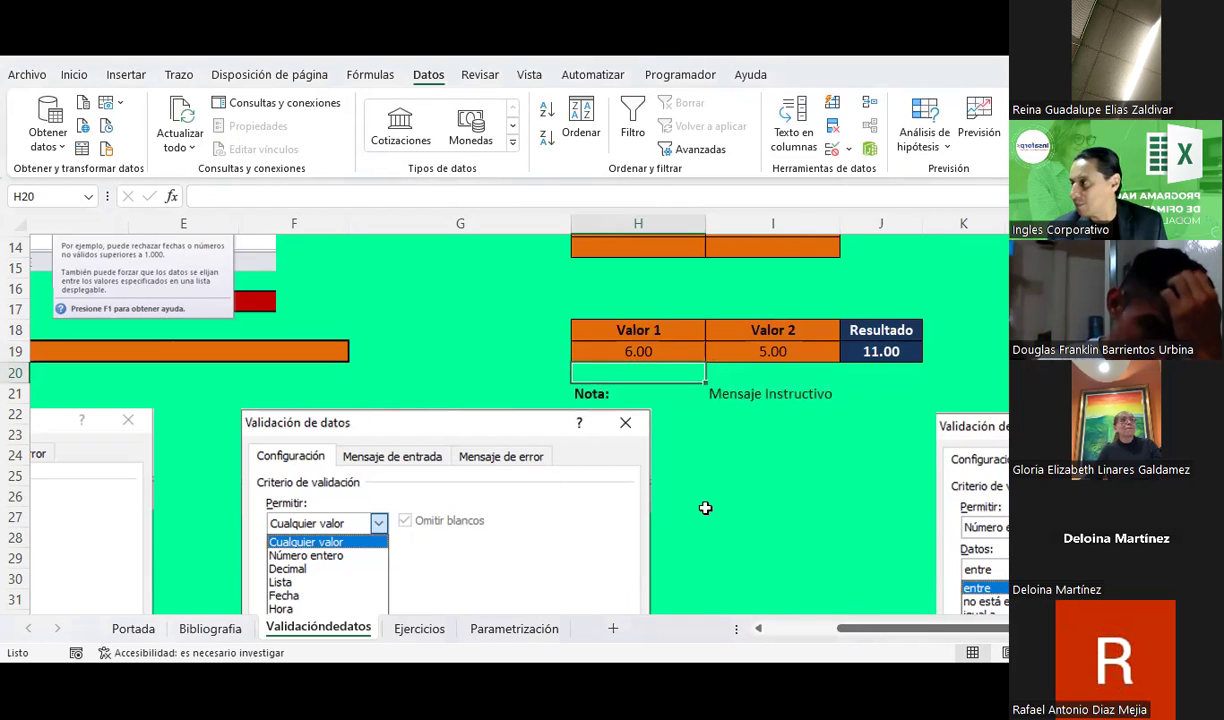
Re-enter 6 in H19 to bring up the 'Error' warning again
left_click(638, 352)
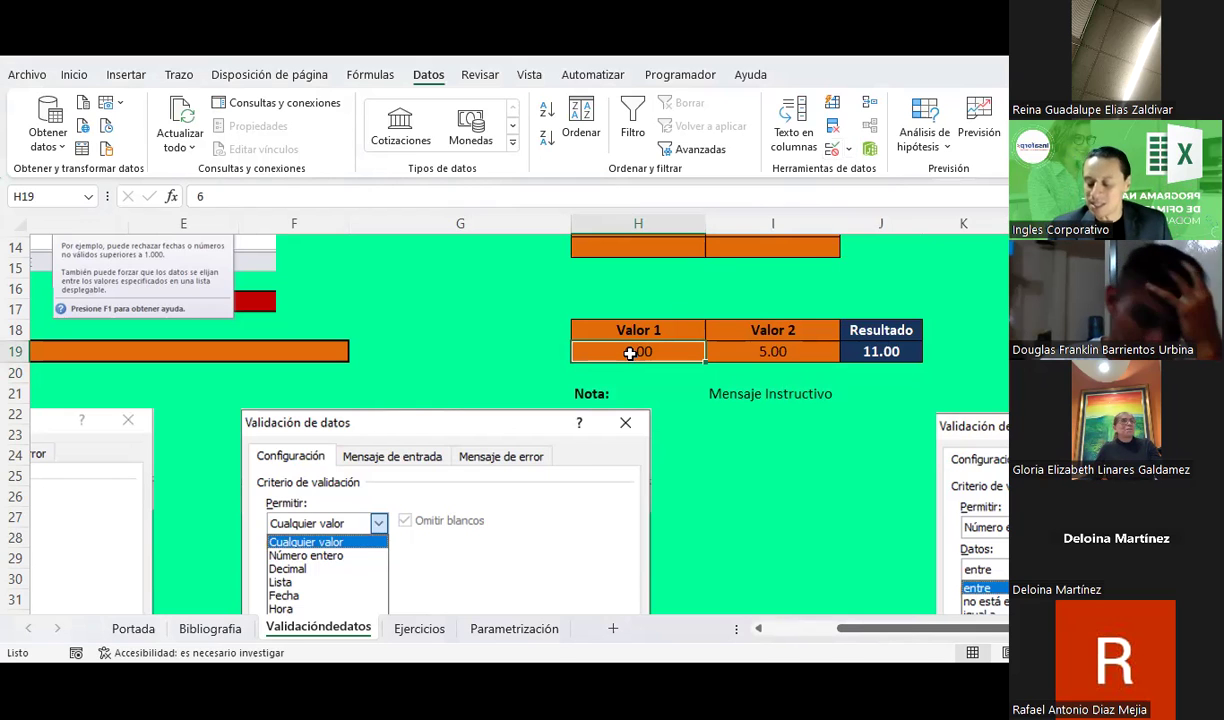
type("6")
key("Return")
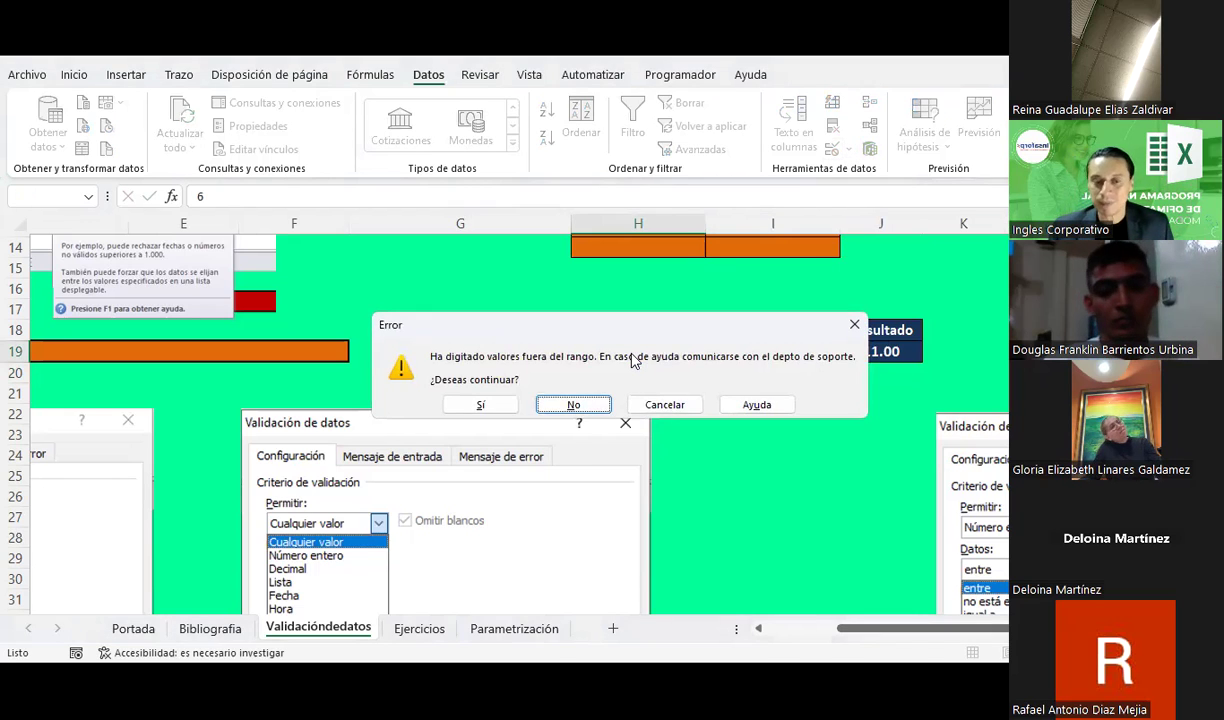
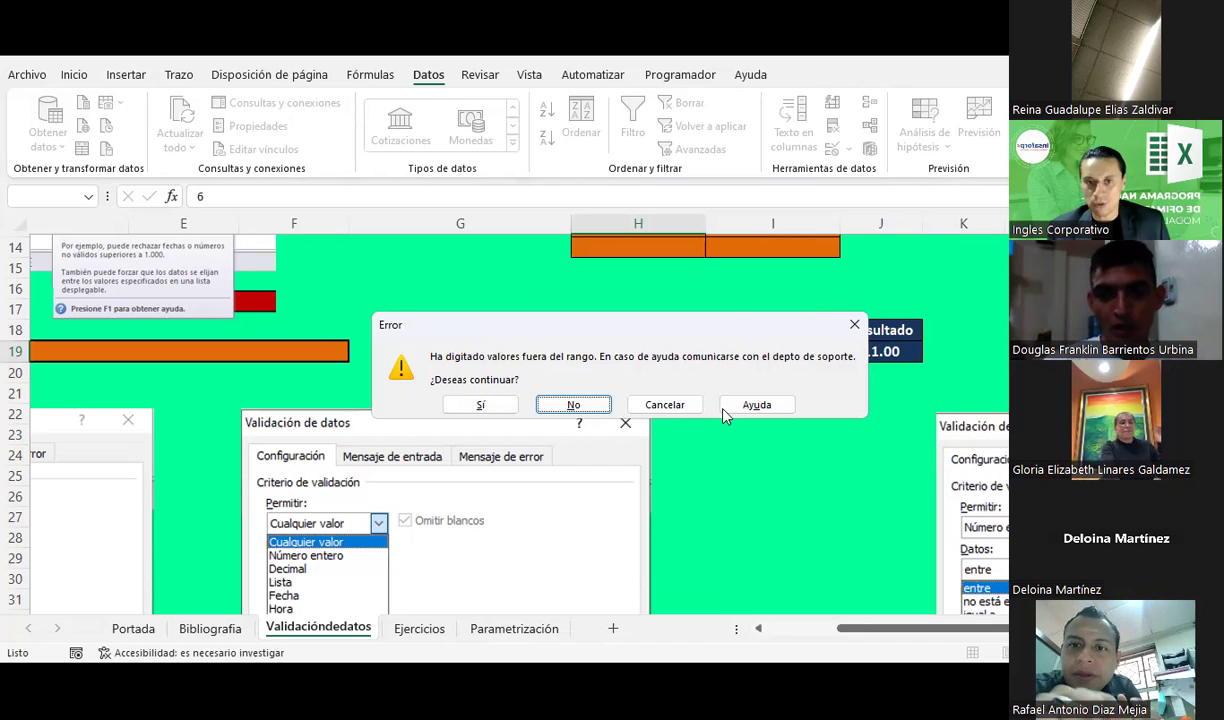
Dismiss the out-of-range warning and review the validation settings shared by Valor 1 and Valor 2
left_click(660, 405)
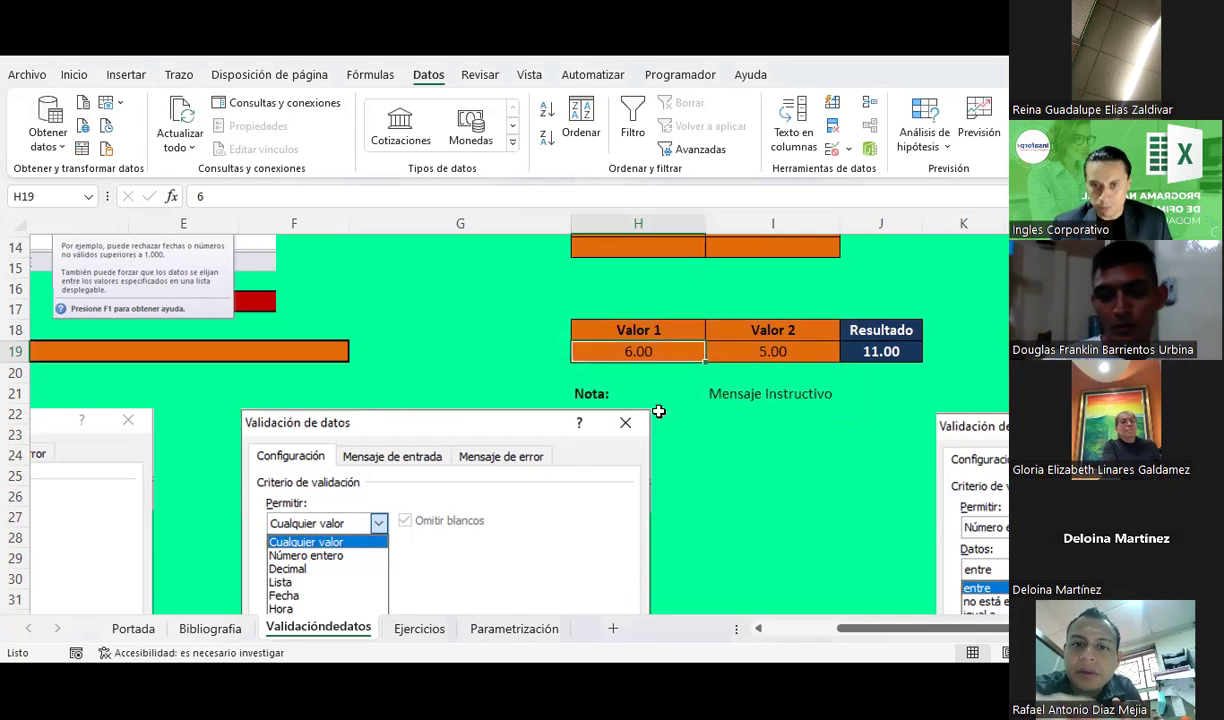
left_click_drag(683, 351, 760, 352)
left_click(850, 150)
left_click(895, 169)
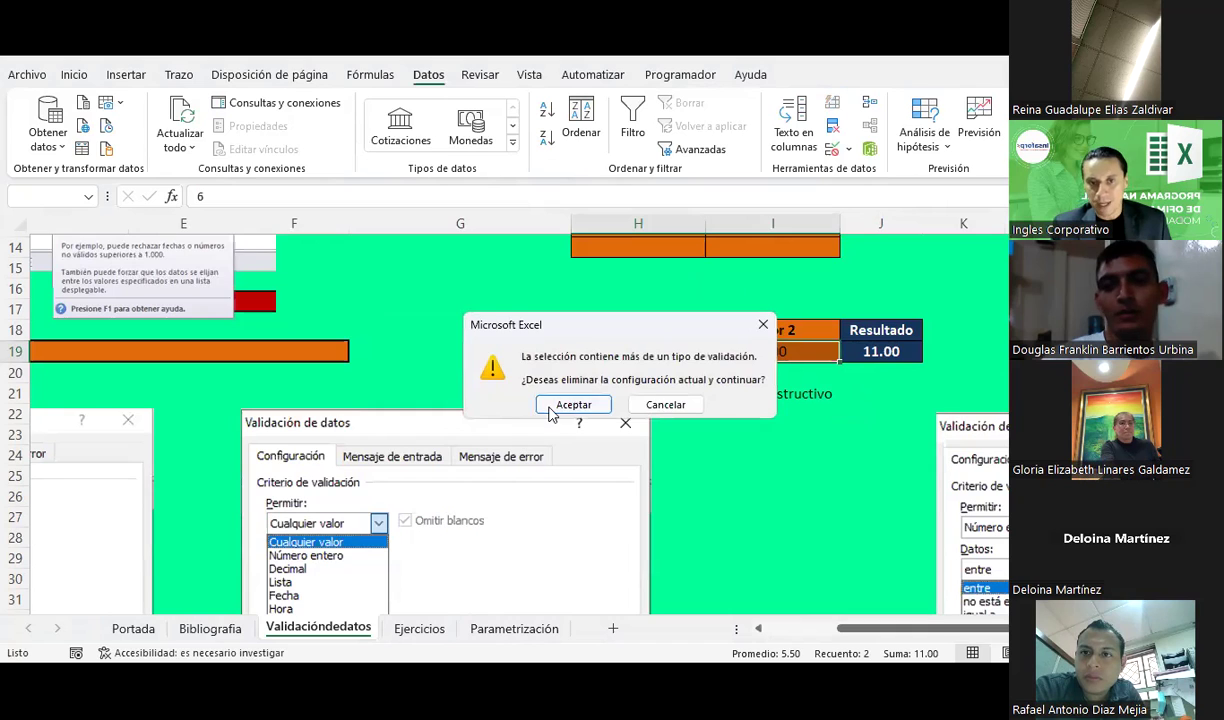
left_click(551, 408)
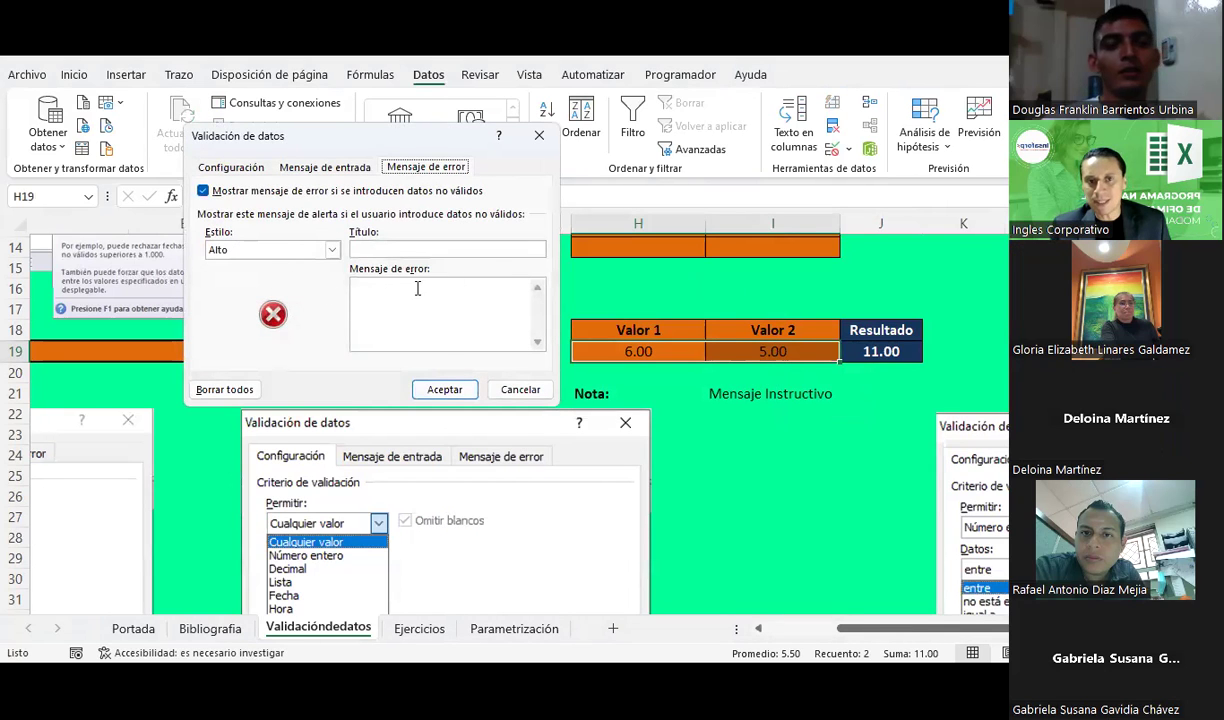
left_click(520, 389)
Try 7 in Valor 1 (H19), cancel the rejection, and enter 5 instead
left_click(770, 400)
left_click(692, 352)
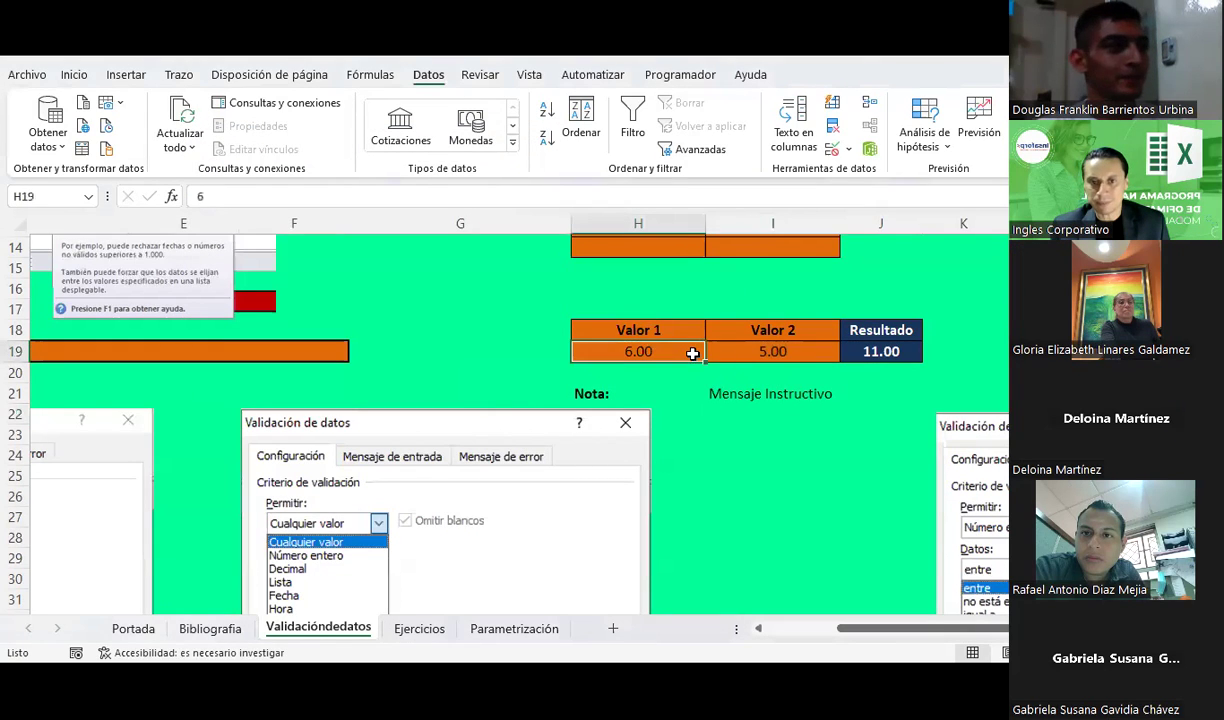
type("7")
key("Return")
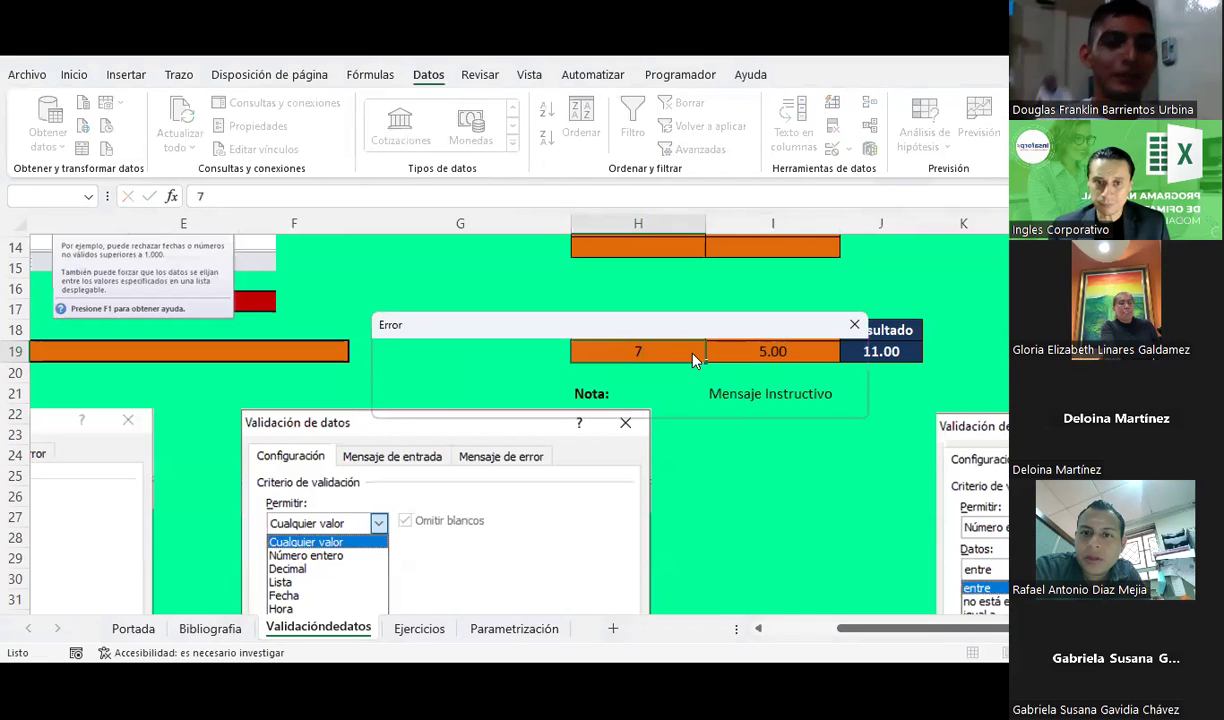
key("Escape")
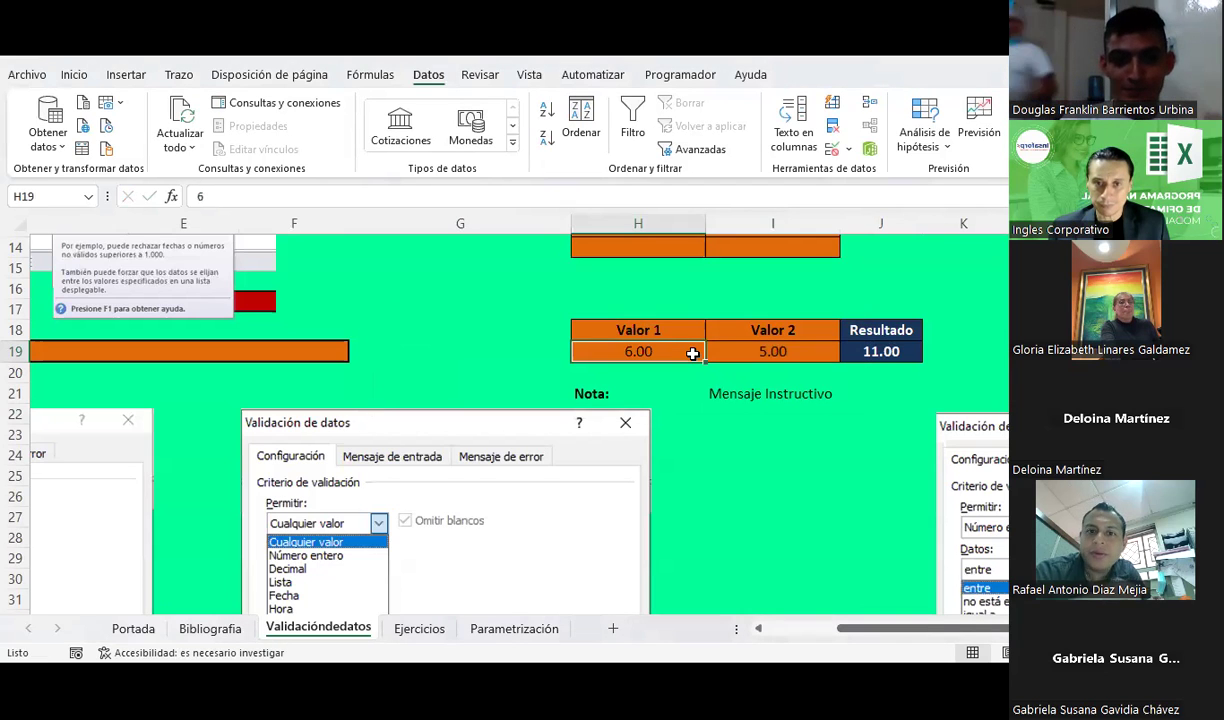
type("5")
key("Return")
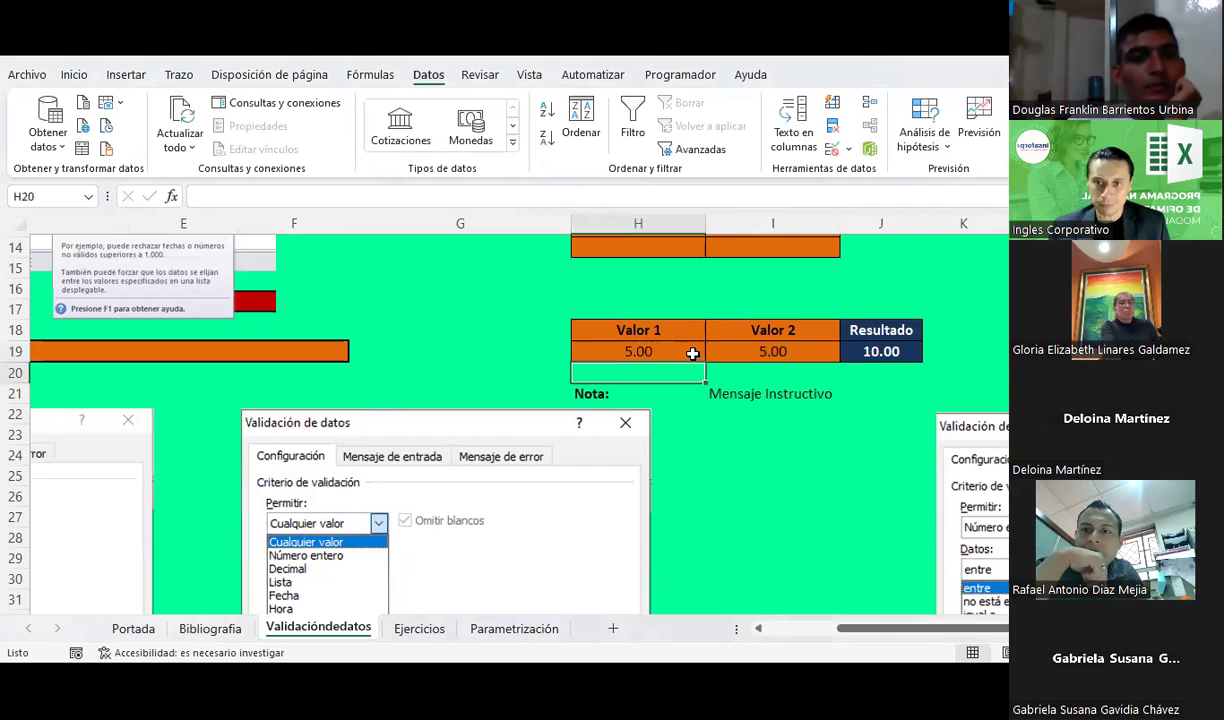
Confirm that 6 in Valor 1 is also rejected, keeping the value 5
left_click(692, 353)
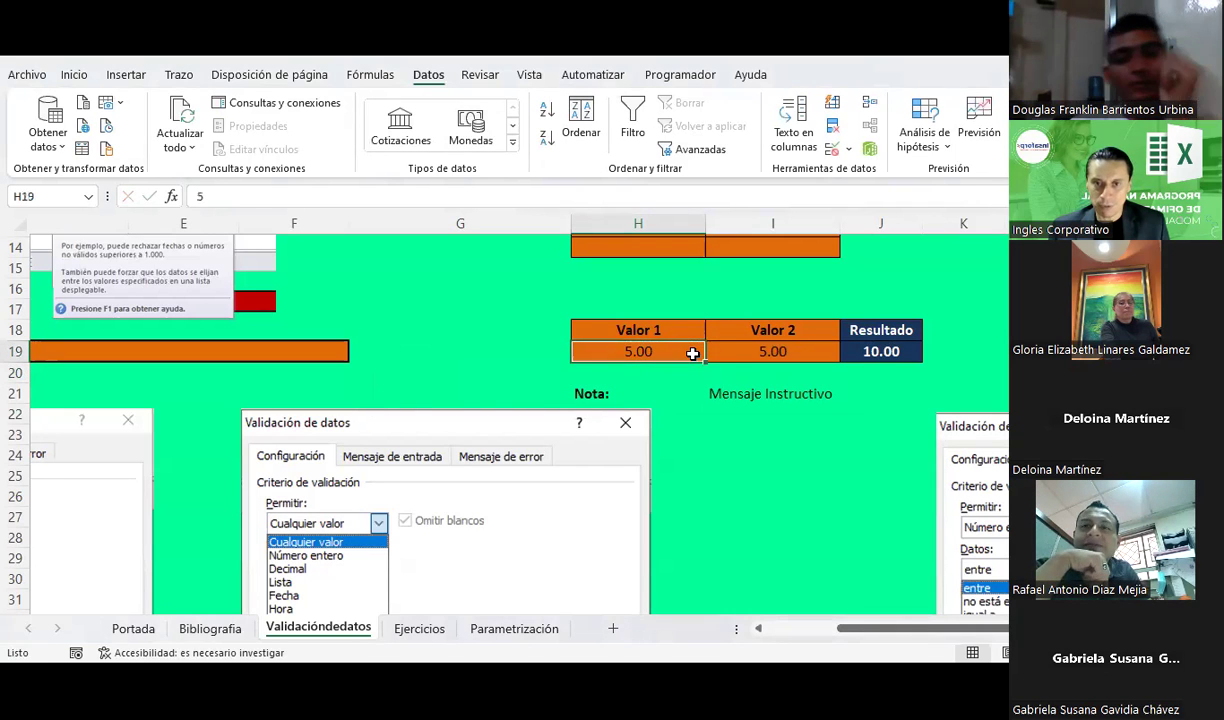
type("6")
key("Return")
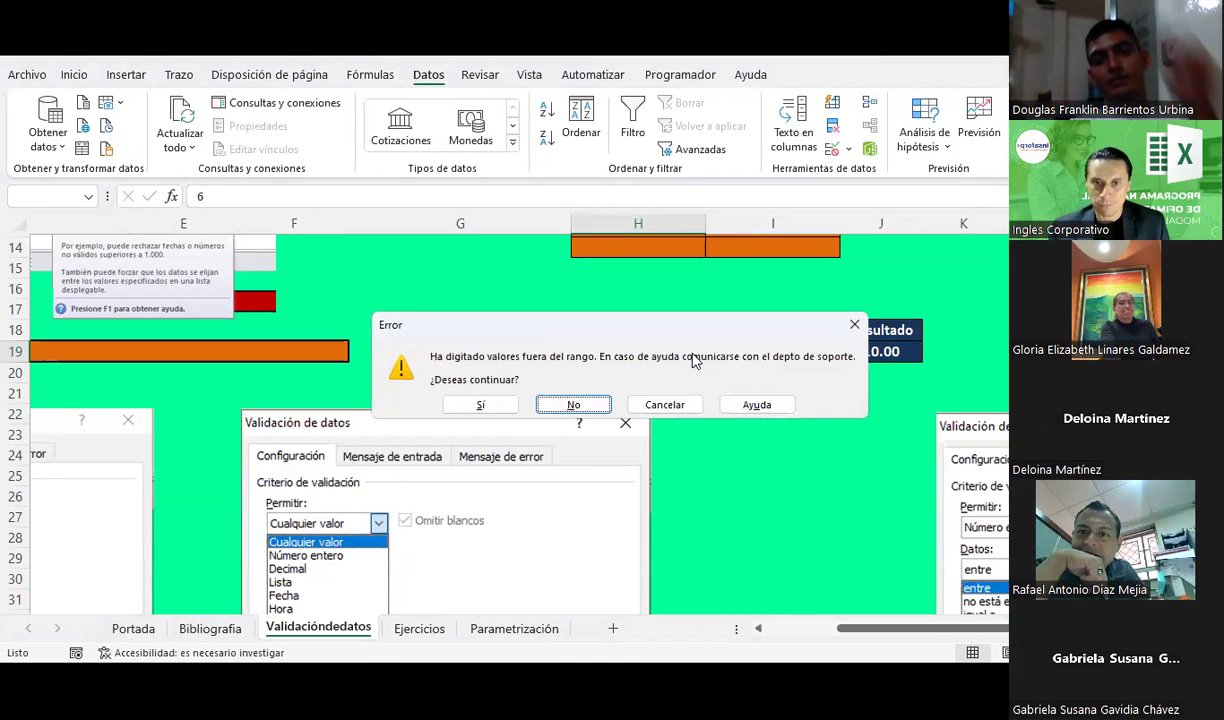
key("Escape")
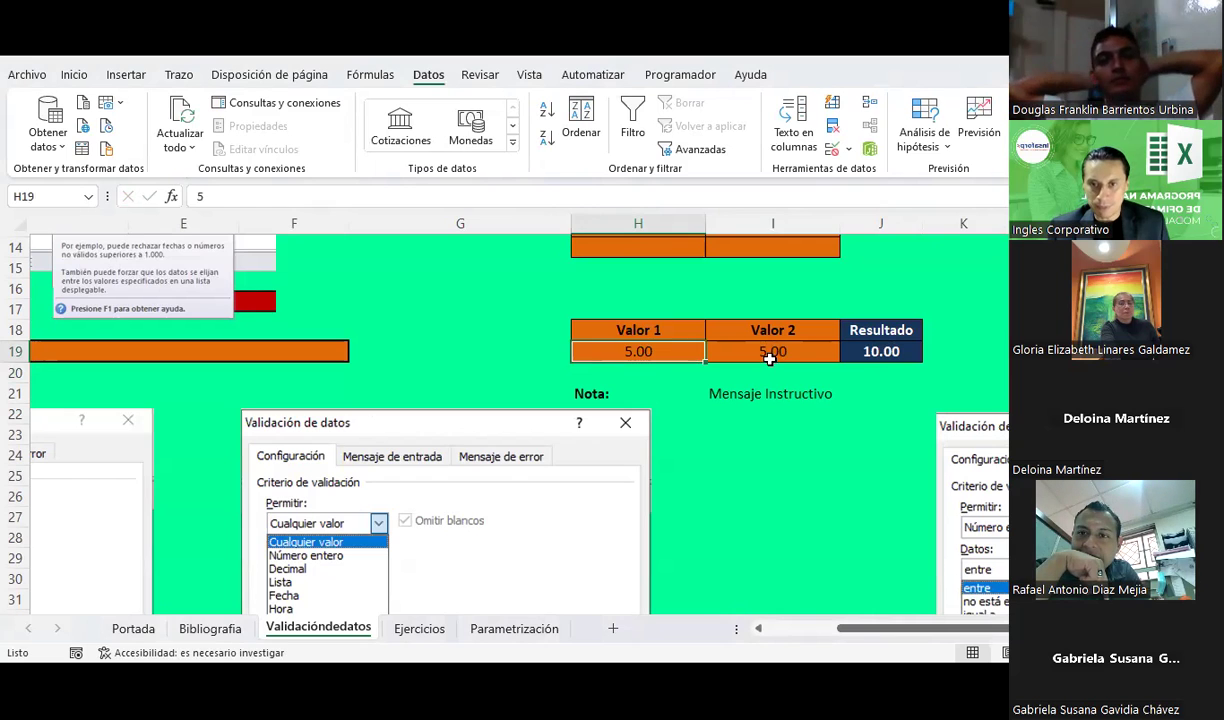
Open Data Validation for H19 and I19 together
left_click(771, 350)
left_click_drag(673, 345, 771, 350)
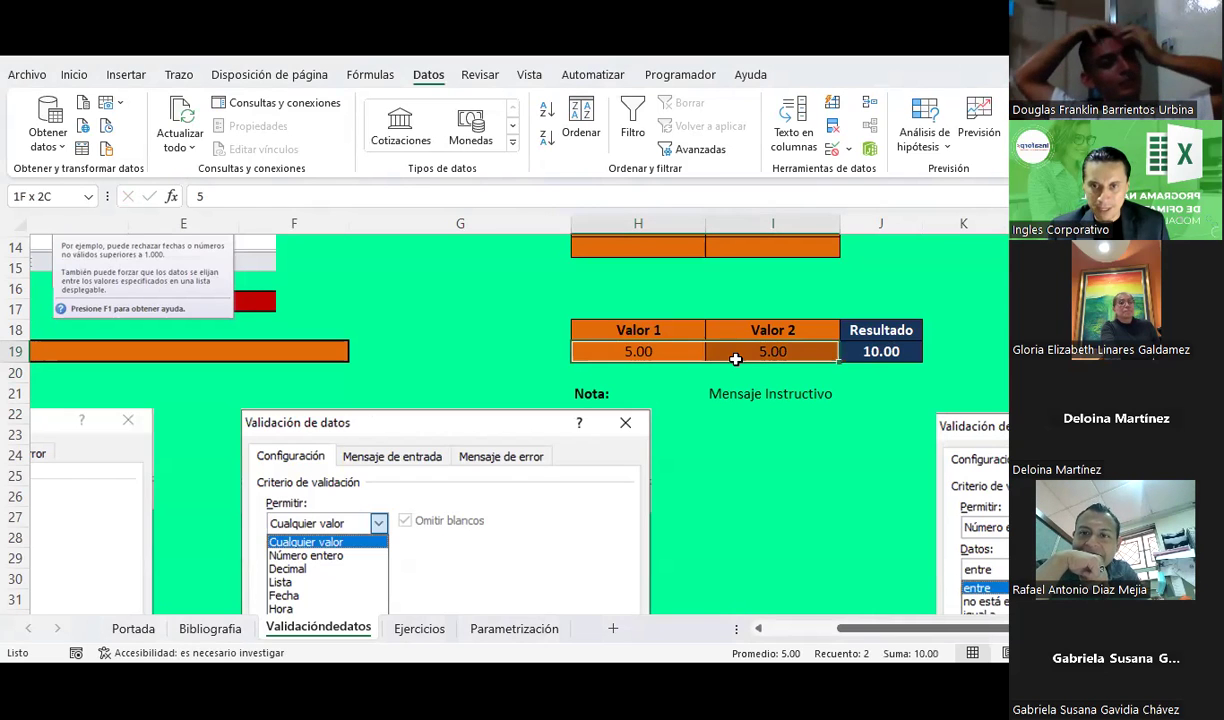
left_click(847, 148)
left_click(851, 176)
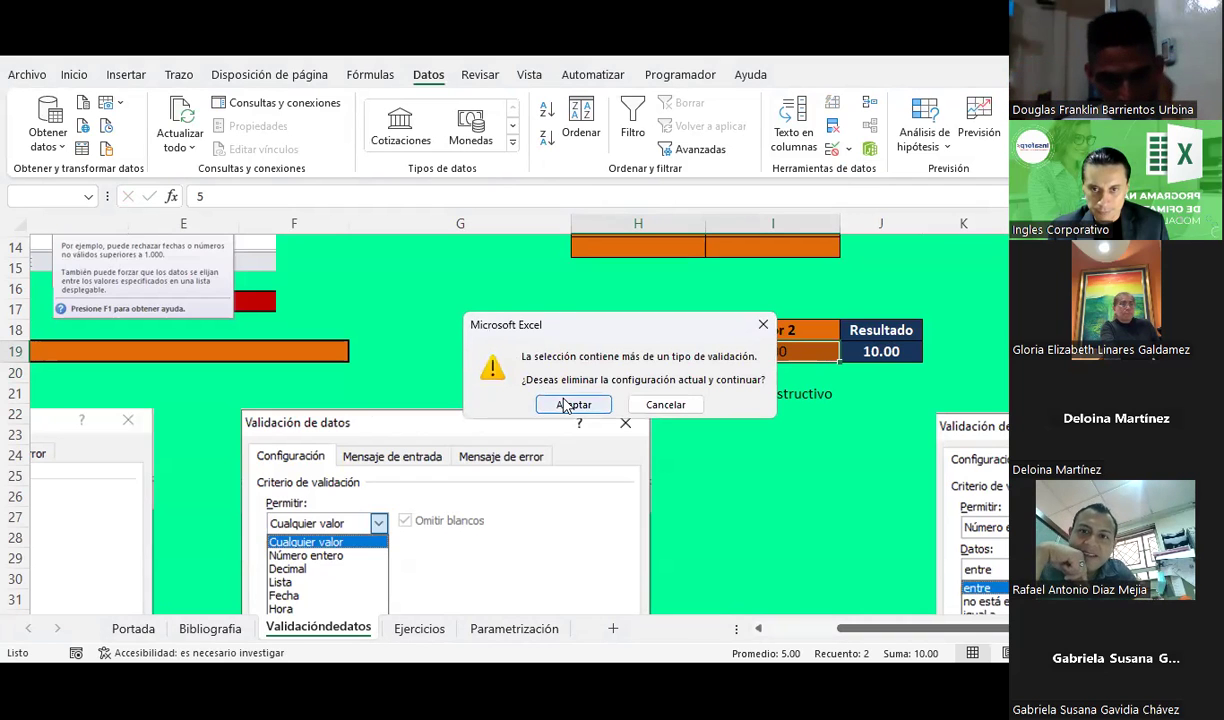
Inspect the existing validation rules for Valor 2 and for both value cells together
left_click(664, 404)
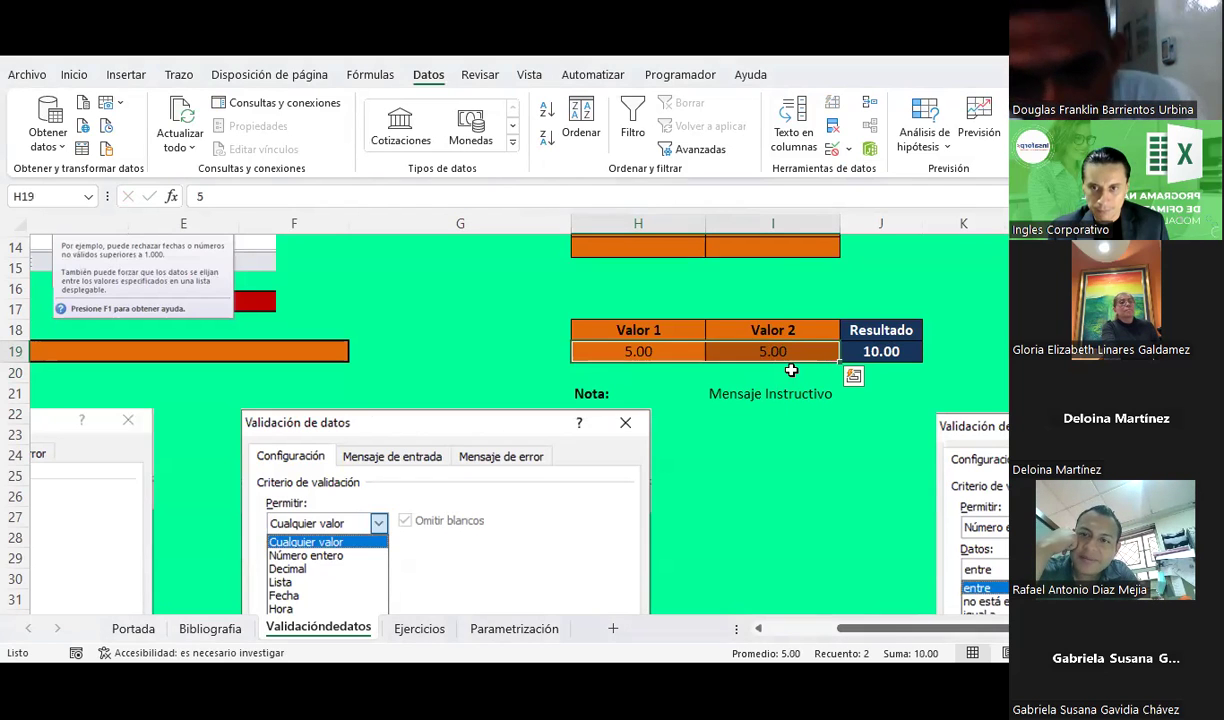
left_click(778, 353)
left_click(848, 153)
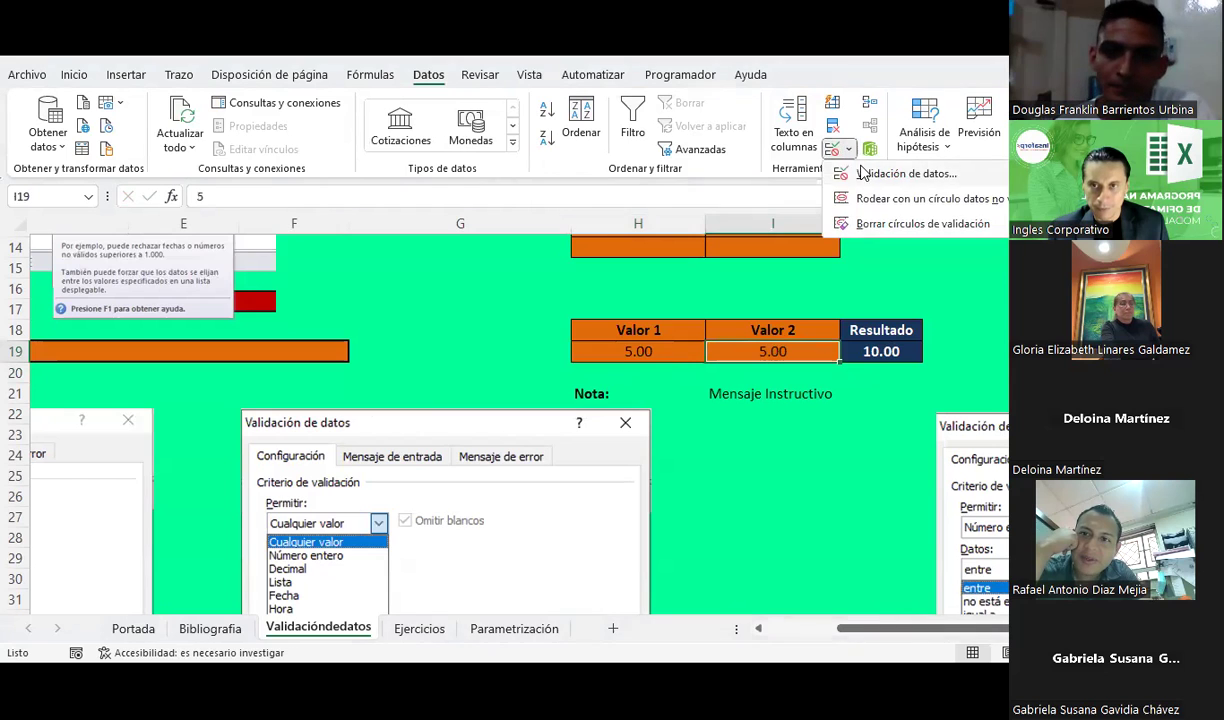
left_click(890, 169)
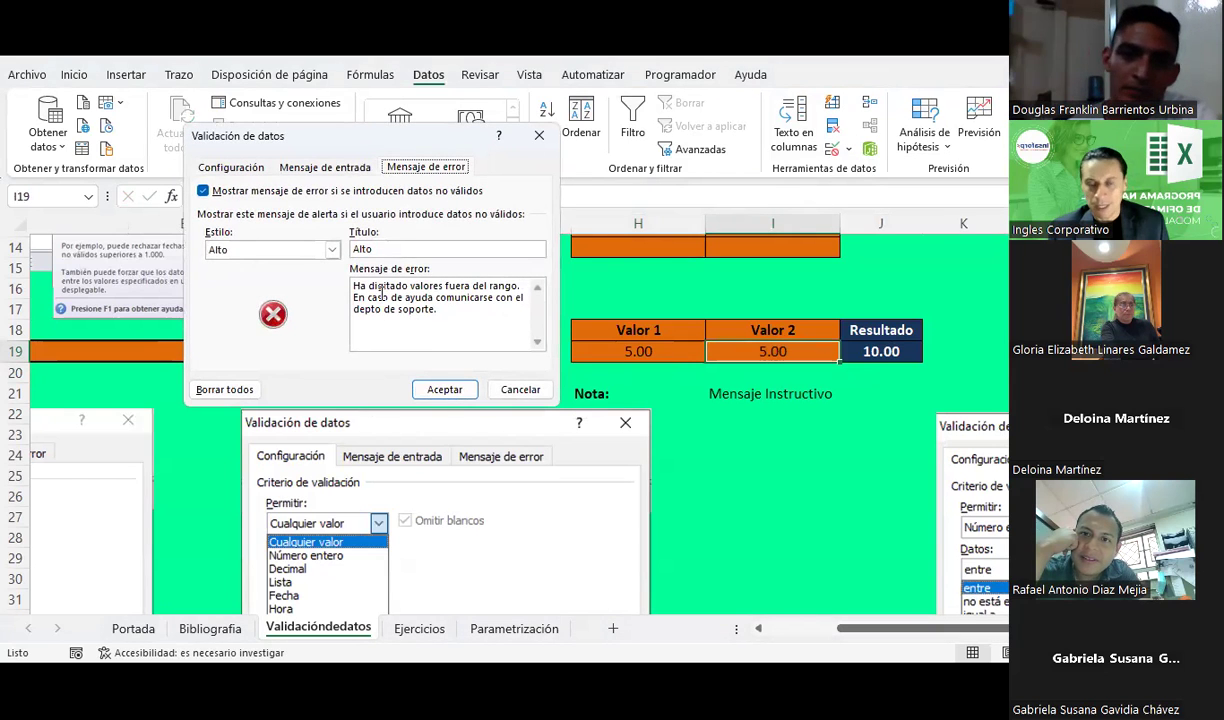
left_click(520, 389)
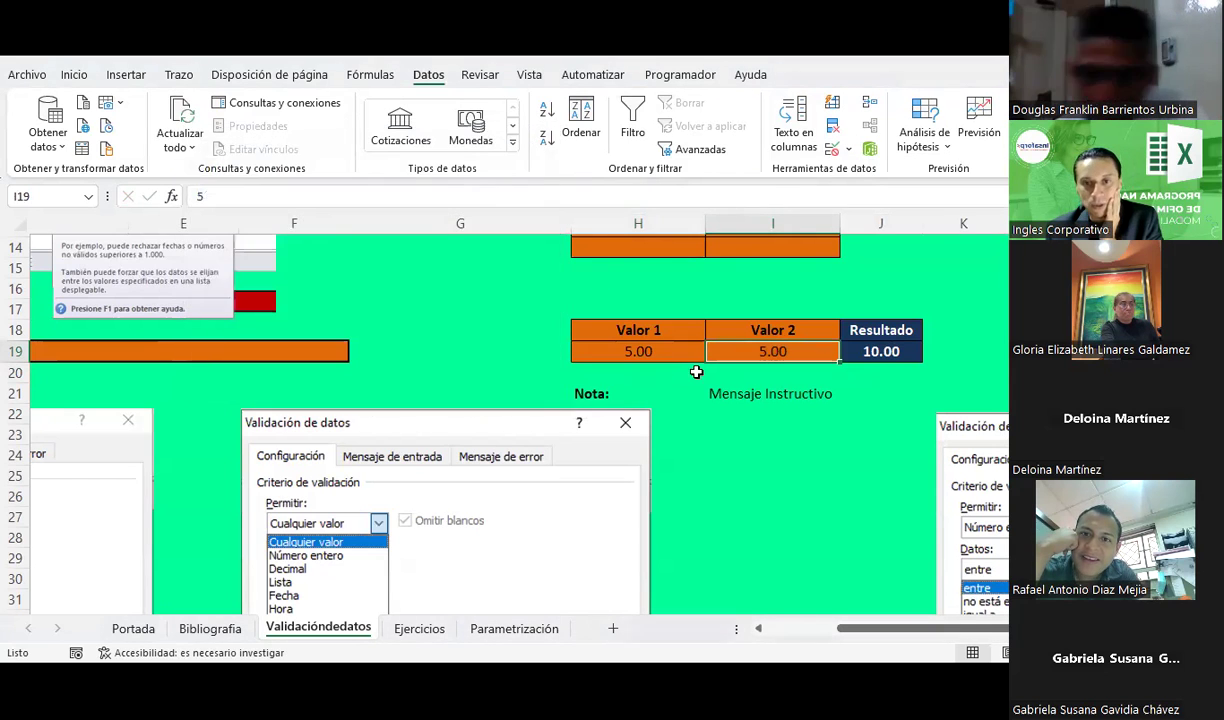
left_click_drag(660, 346, 760, 351)
left_click(848, 153)
left_click(860, 172)
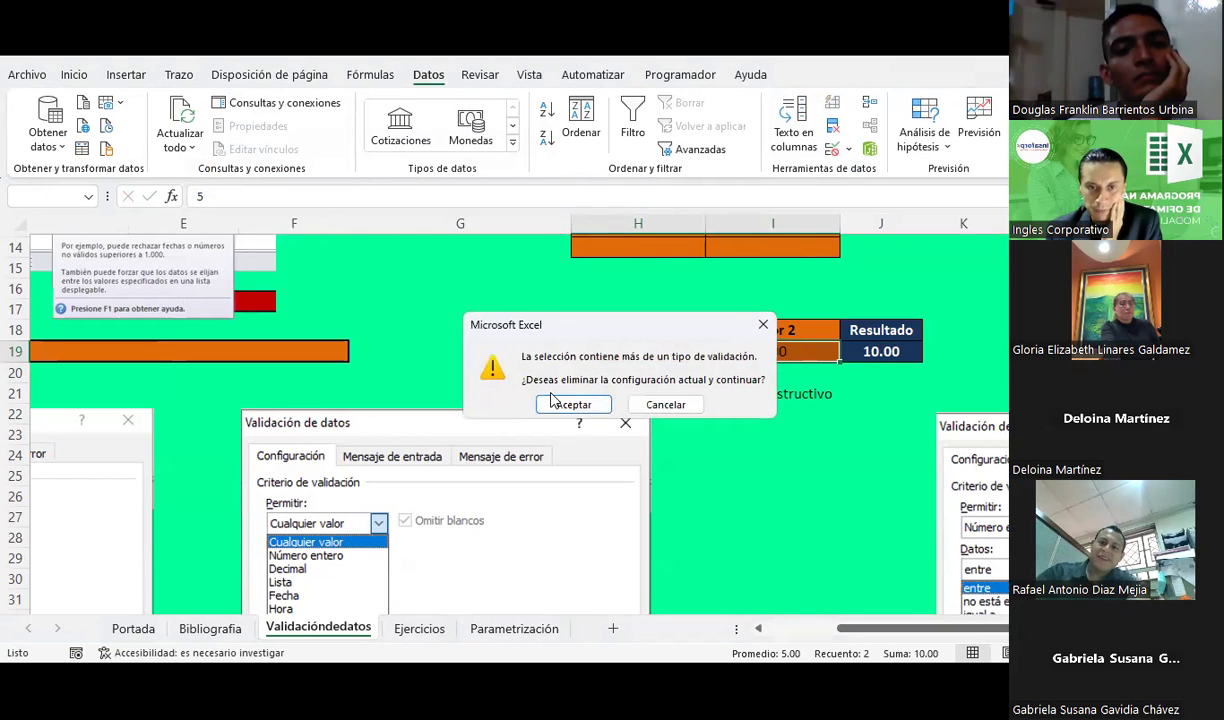
left_click(664, 408)
Set the error alert style for the value cells to Stop and apply it
left_click(848, 149)
left_click(852, 174)
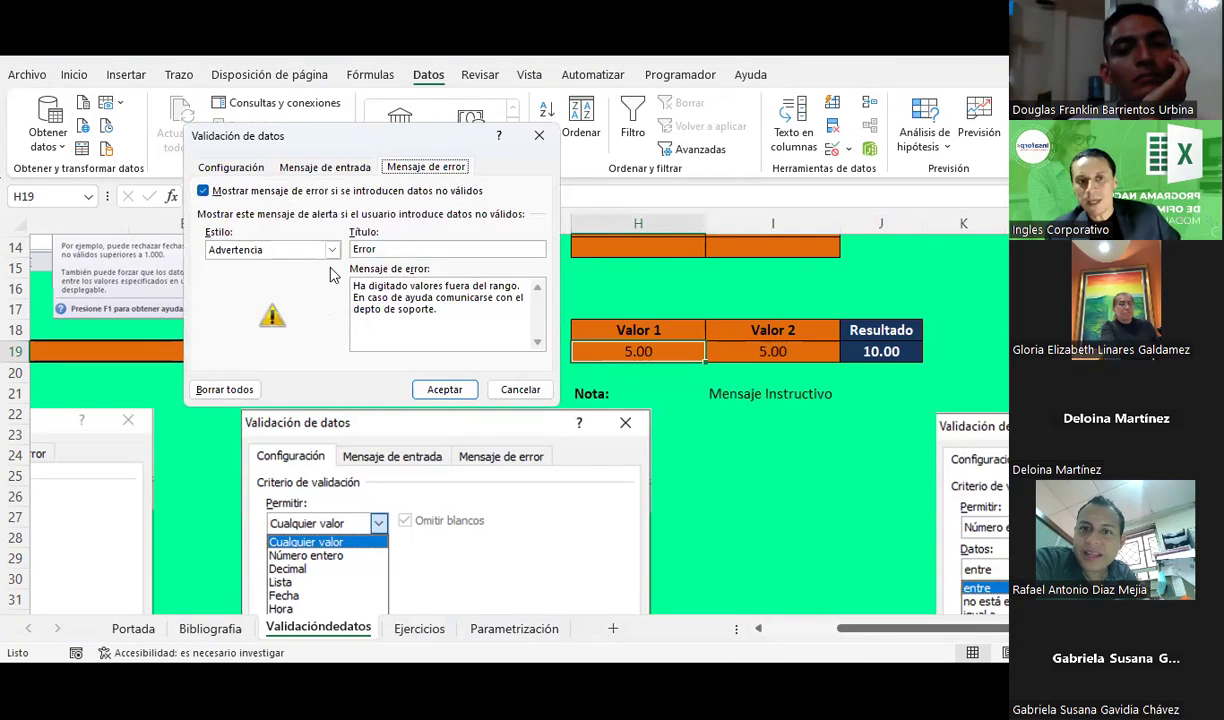
left_click(331, 250)
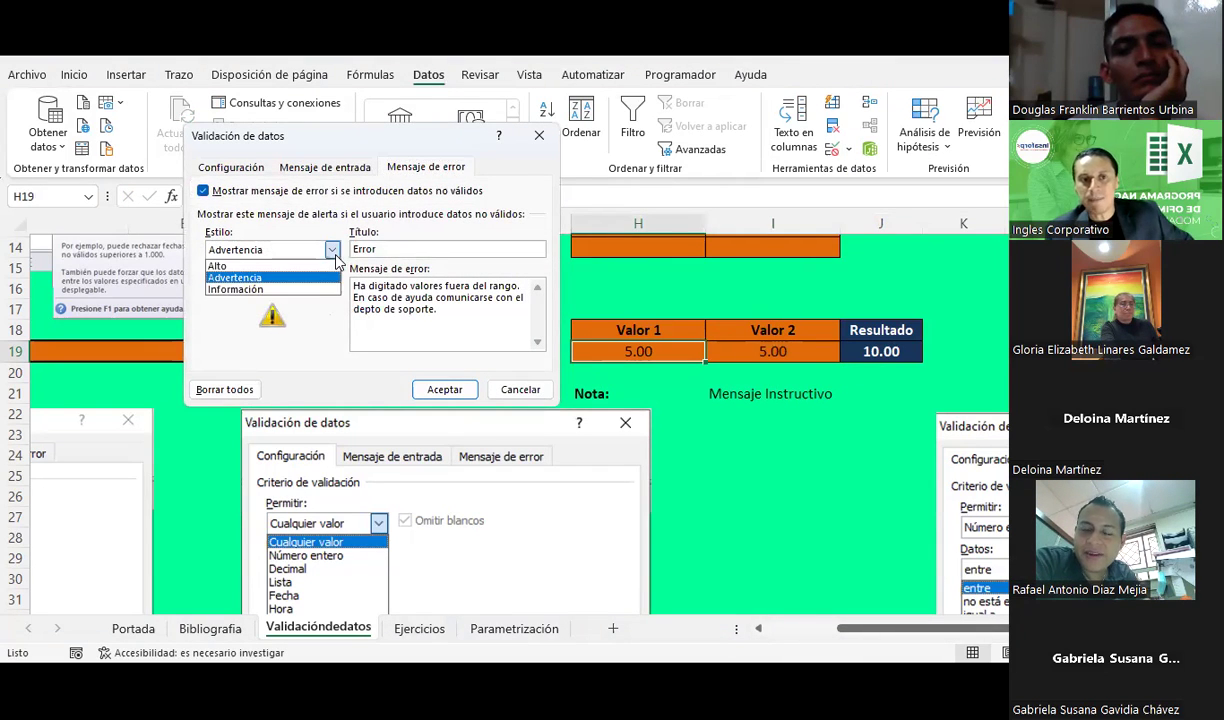
left_click(236, 279)
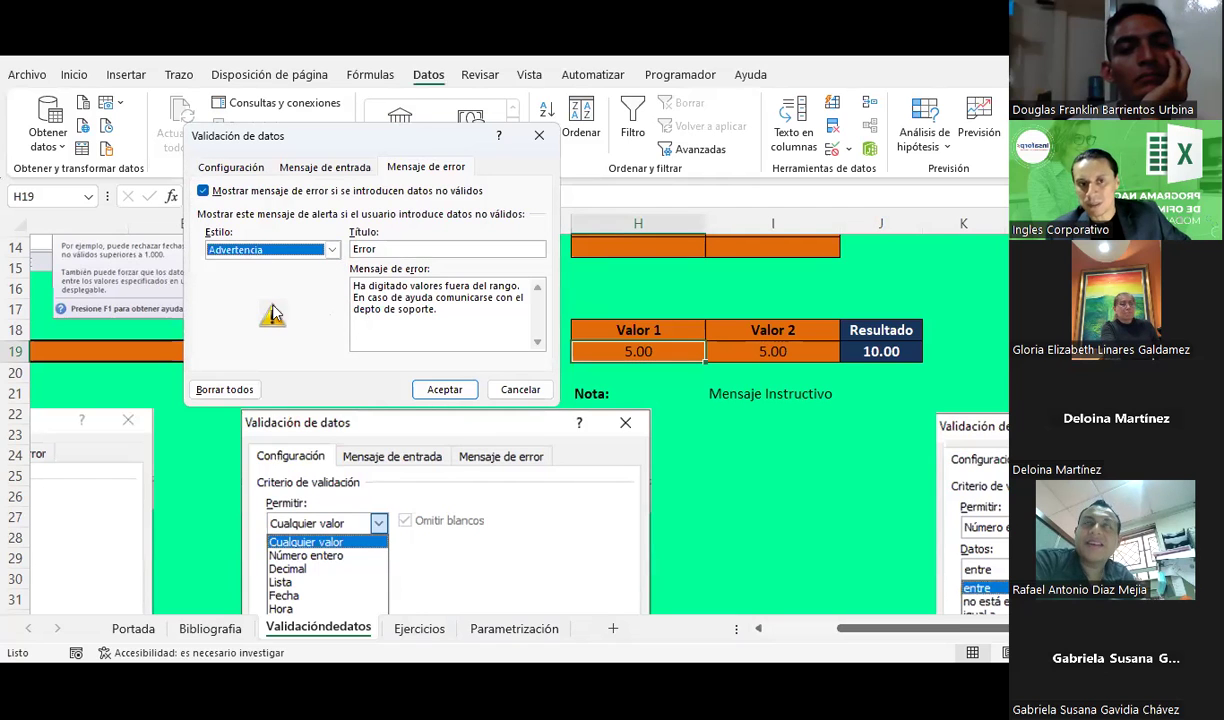
left_click_drag(437, 310, 348, 287)
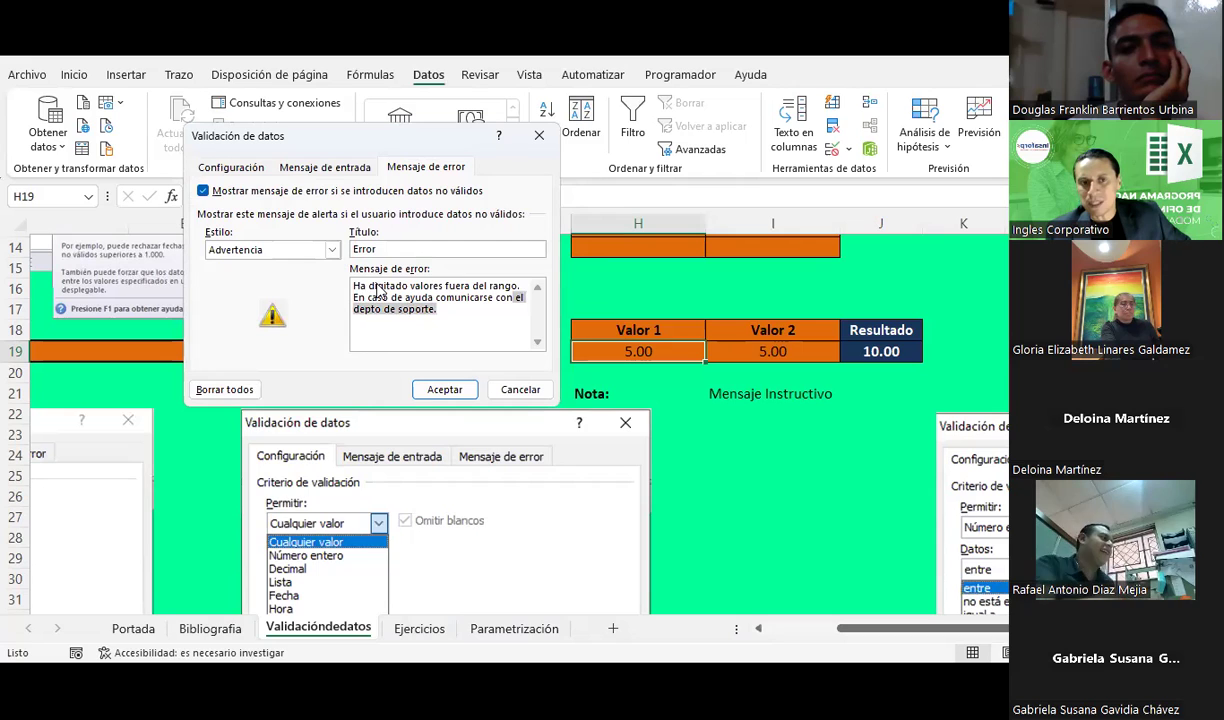
left_click(432, 320)
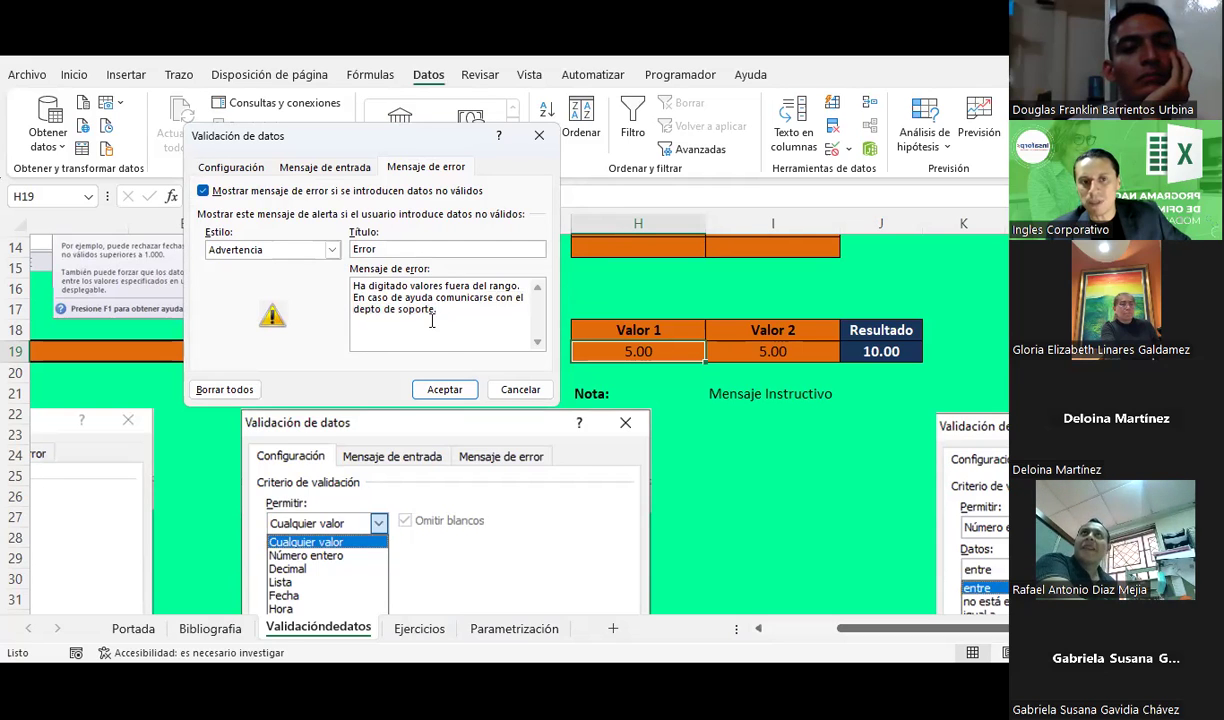
left_click(333, 253)
left_click(333, 253)
left_click(333, 253)
left_click(260, 262)
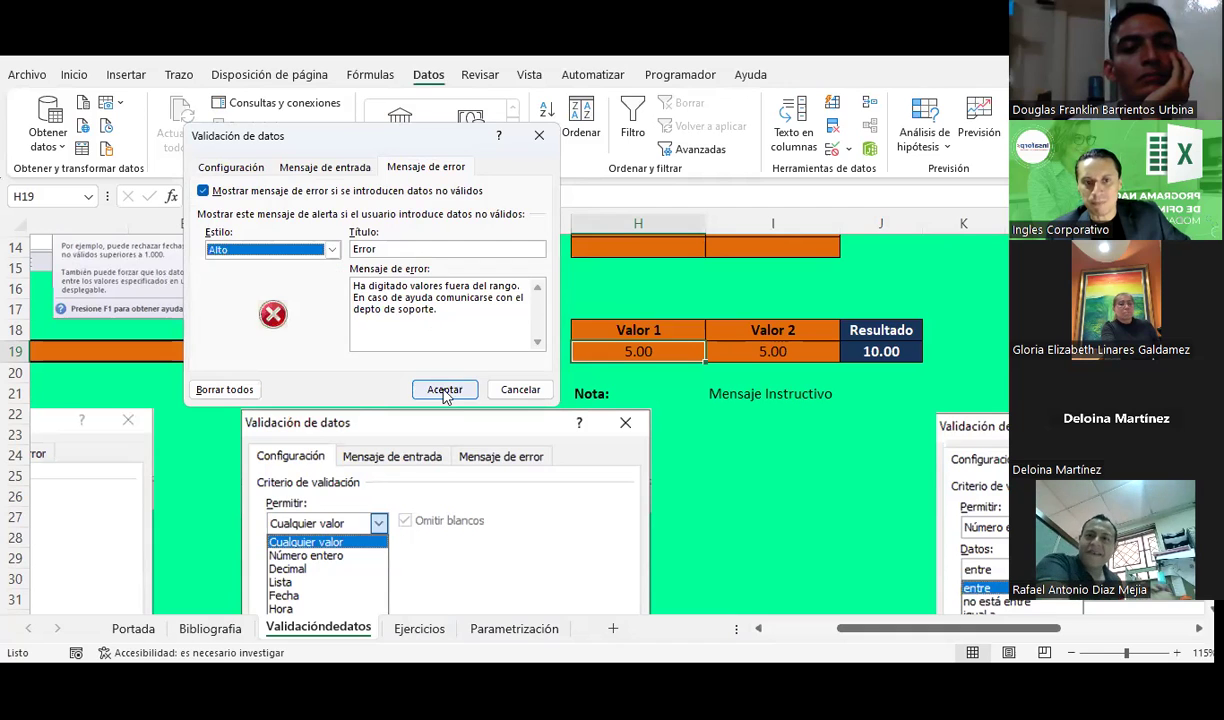
left_click(440, 389)
Recheck the validation settings of both value cells and Valor 2 without changing anything
left_click_drag(642, 352, 735, 349)
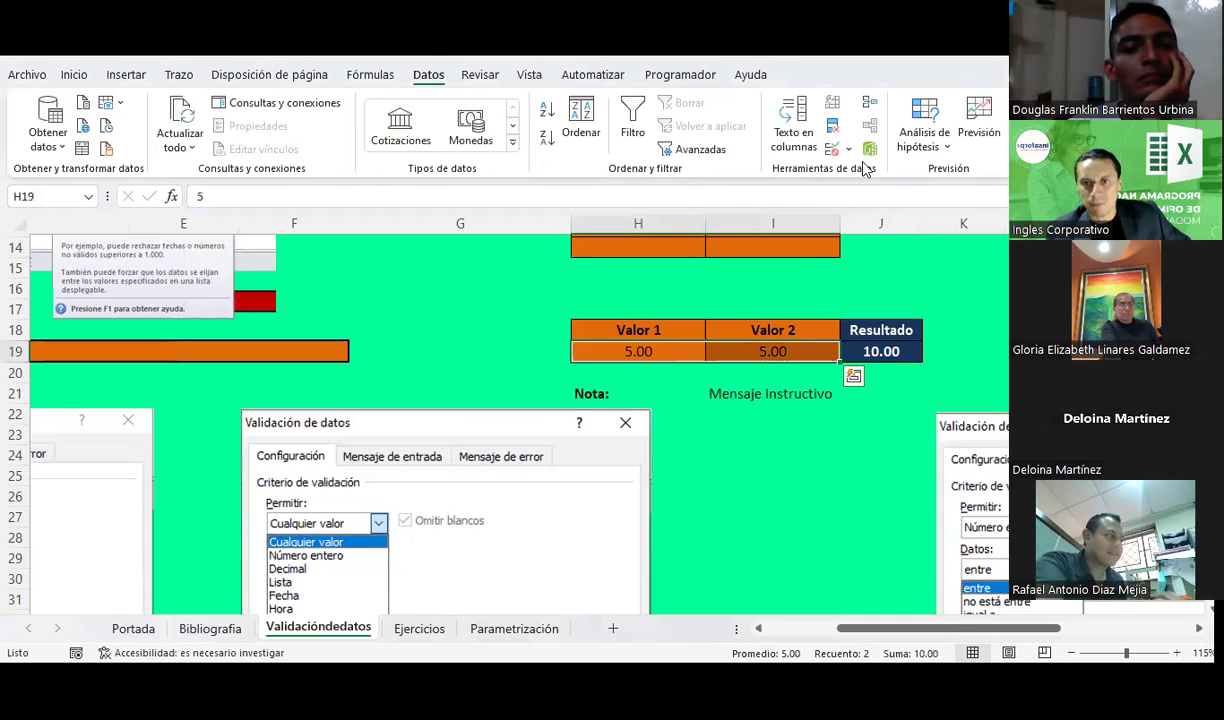
left_click(848, 148)
left_click(890, 172)
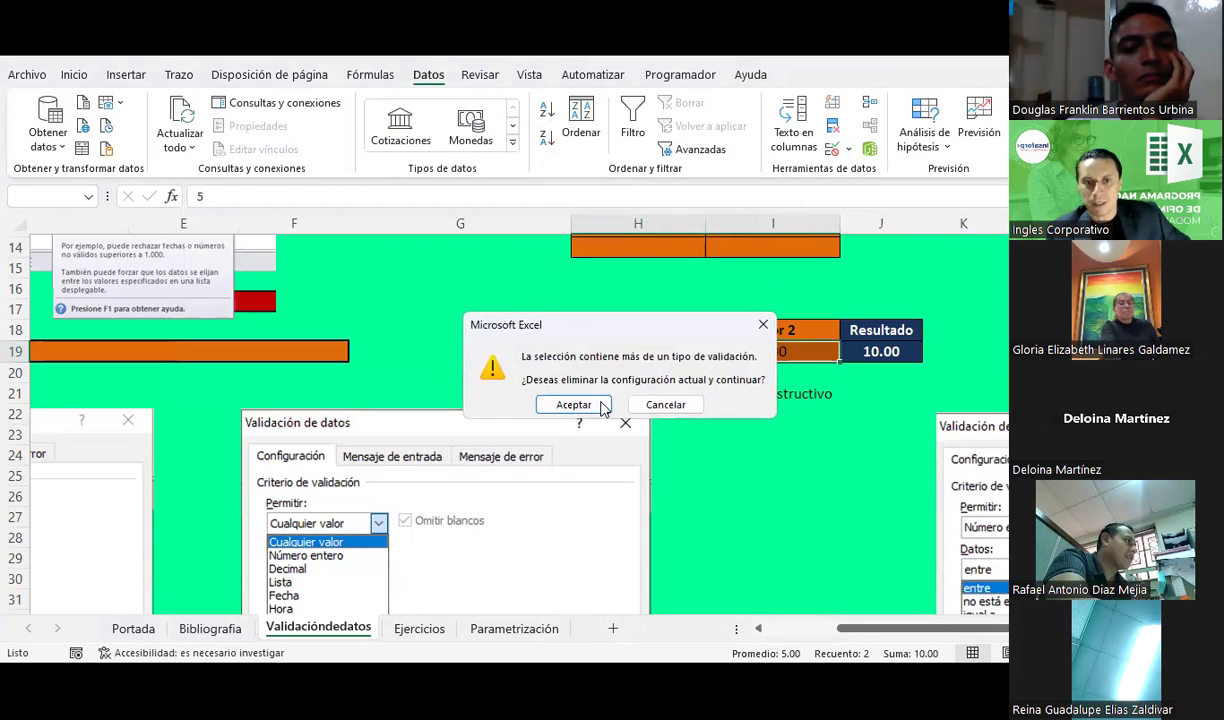
left_click(665, 404)
left_click(840, 148)
left_click(890, 174)
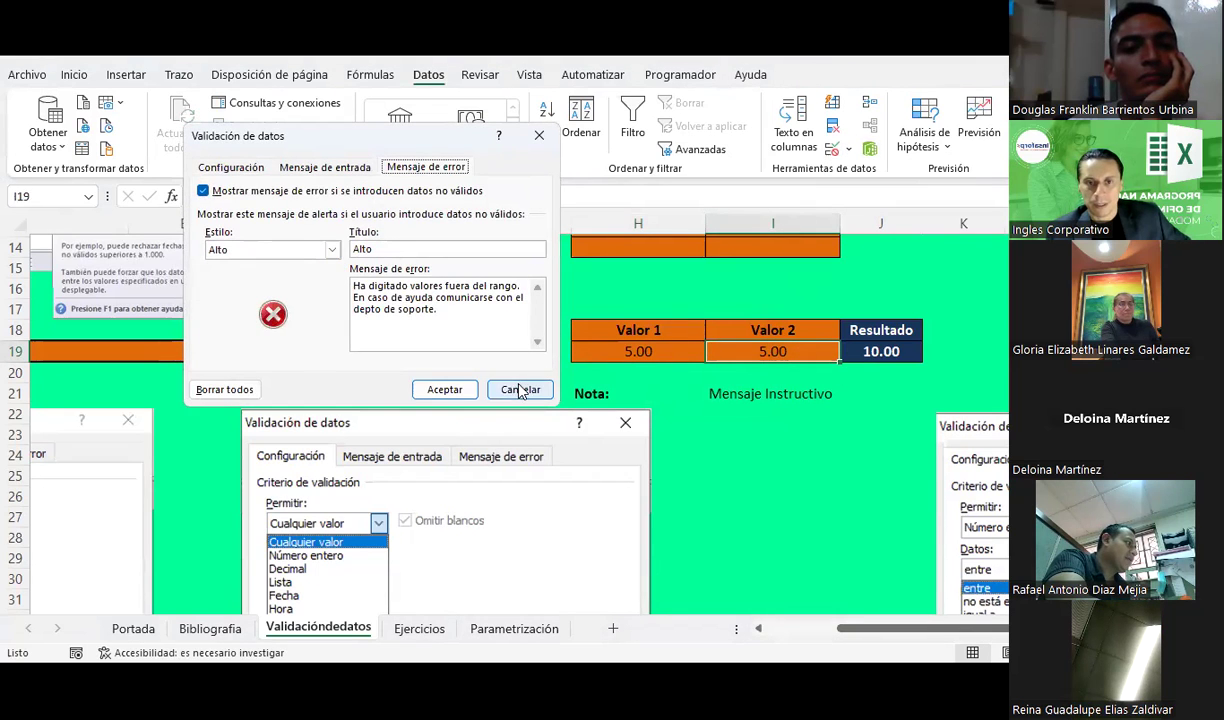
left_click(520, 389)
Change Valor 1's (H19) error alert style to Advertencia (warning)
left_click(669, 356)
left_click(849, 150)
left_click(890, 174)
left_click(333, 250)
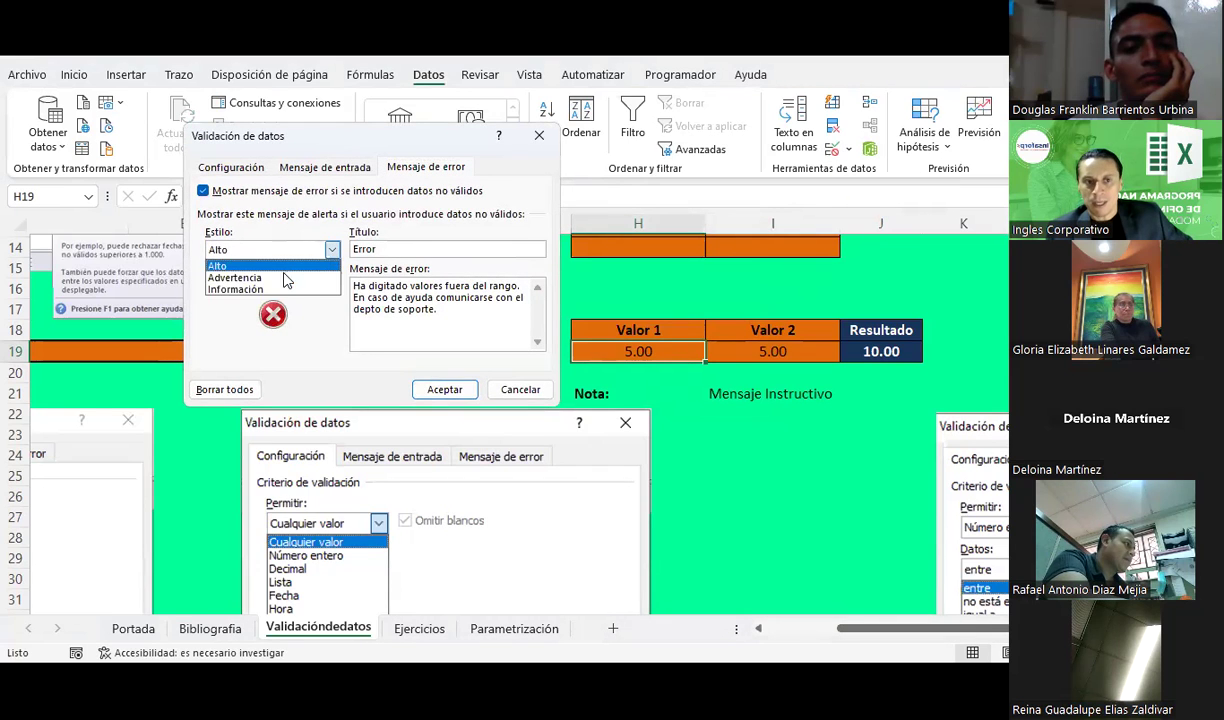
left_click(240, 276)
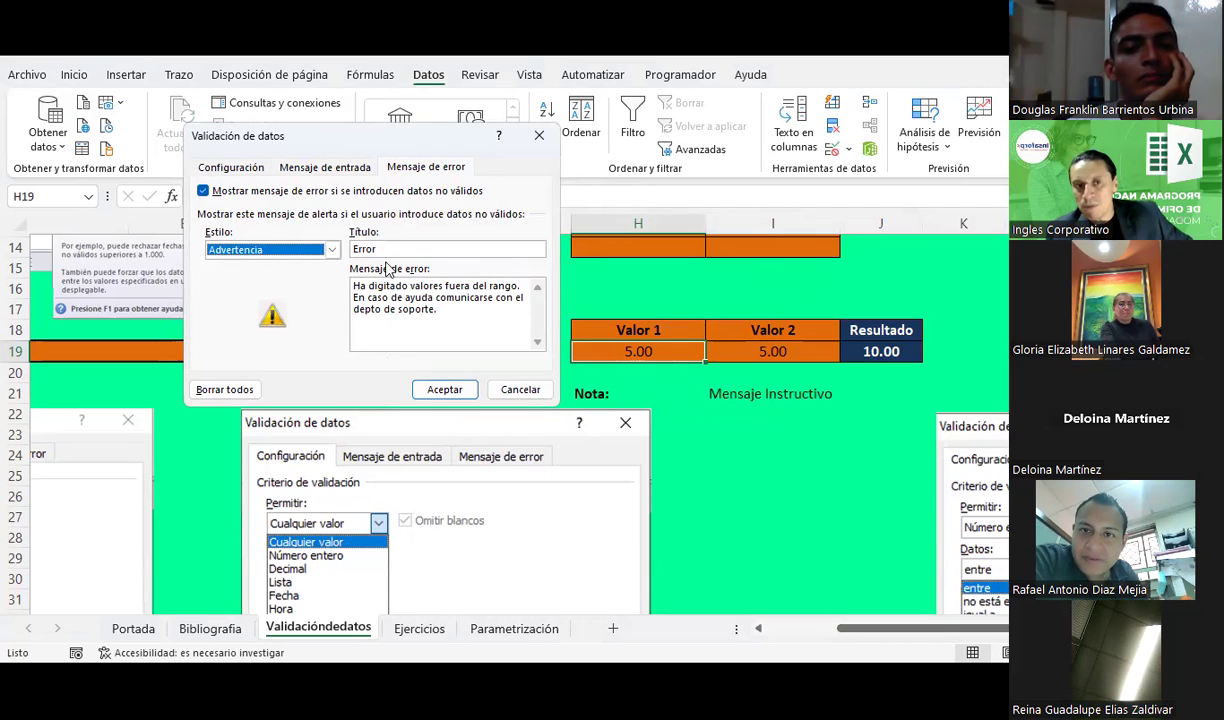
left_click(444, 389)
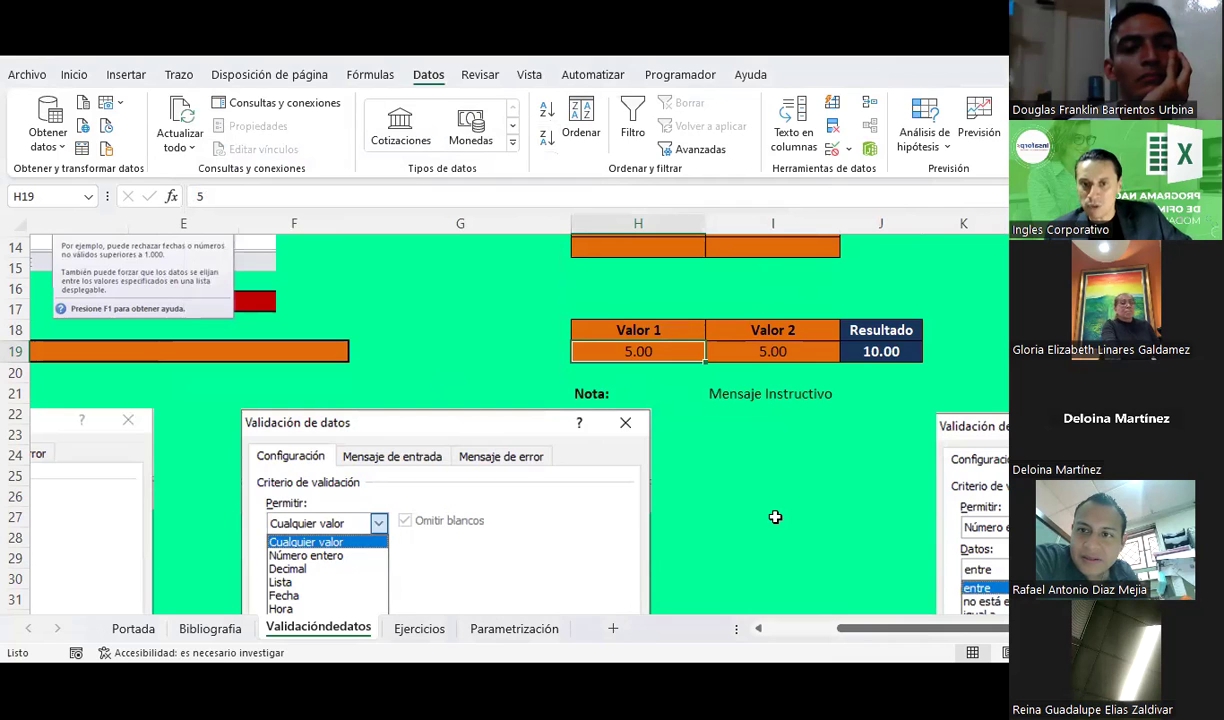
Enter 6 in Valor 1 and accept it anyway at the out-of-range warning
type("6")
key("Return")
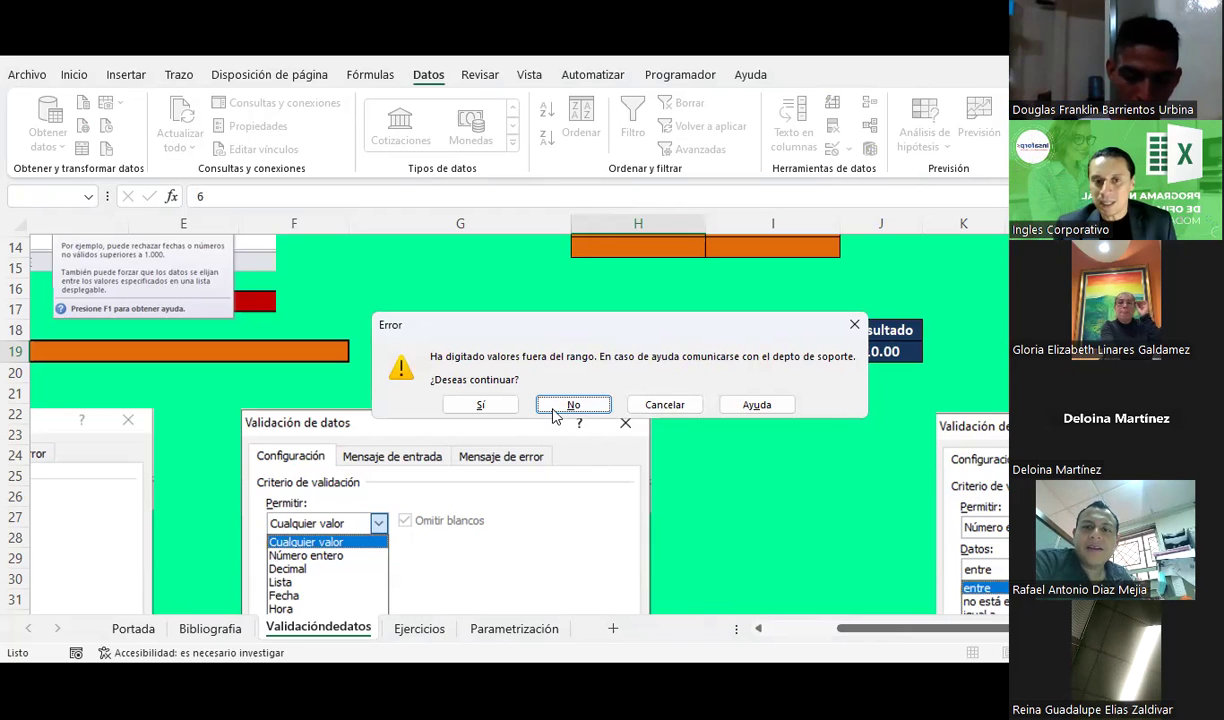
key("Return")
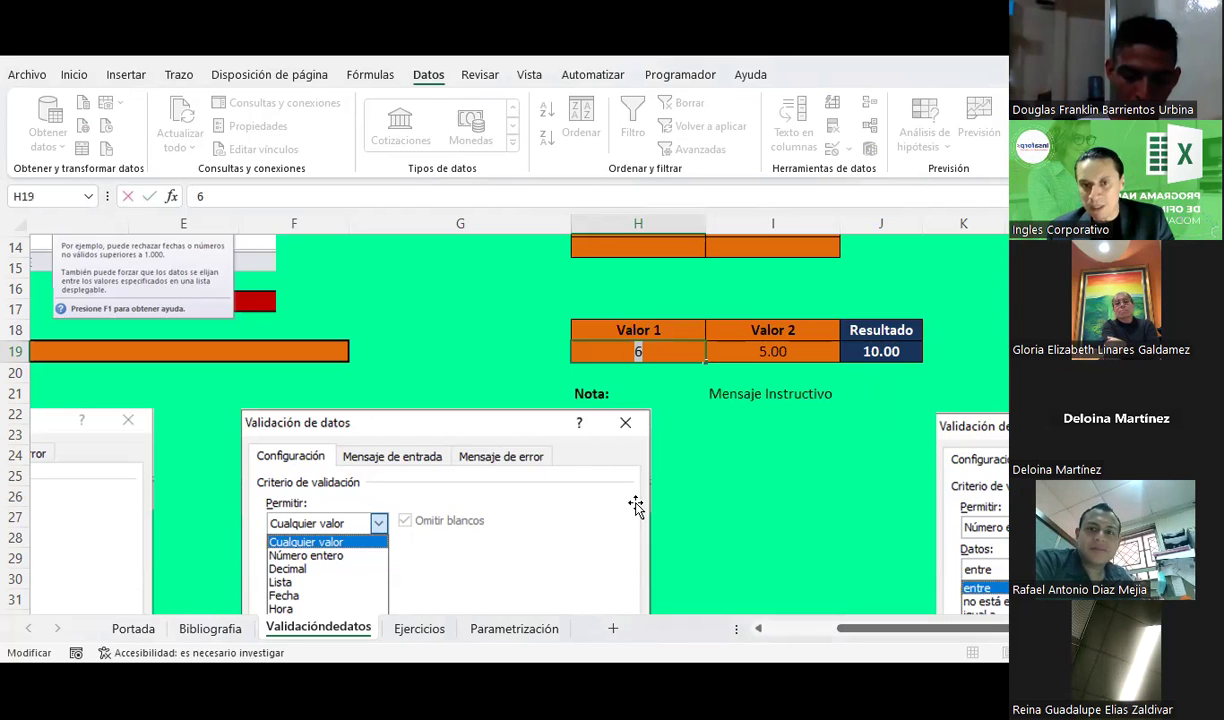
key("Return")
left_click(480, 404)
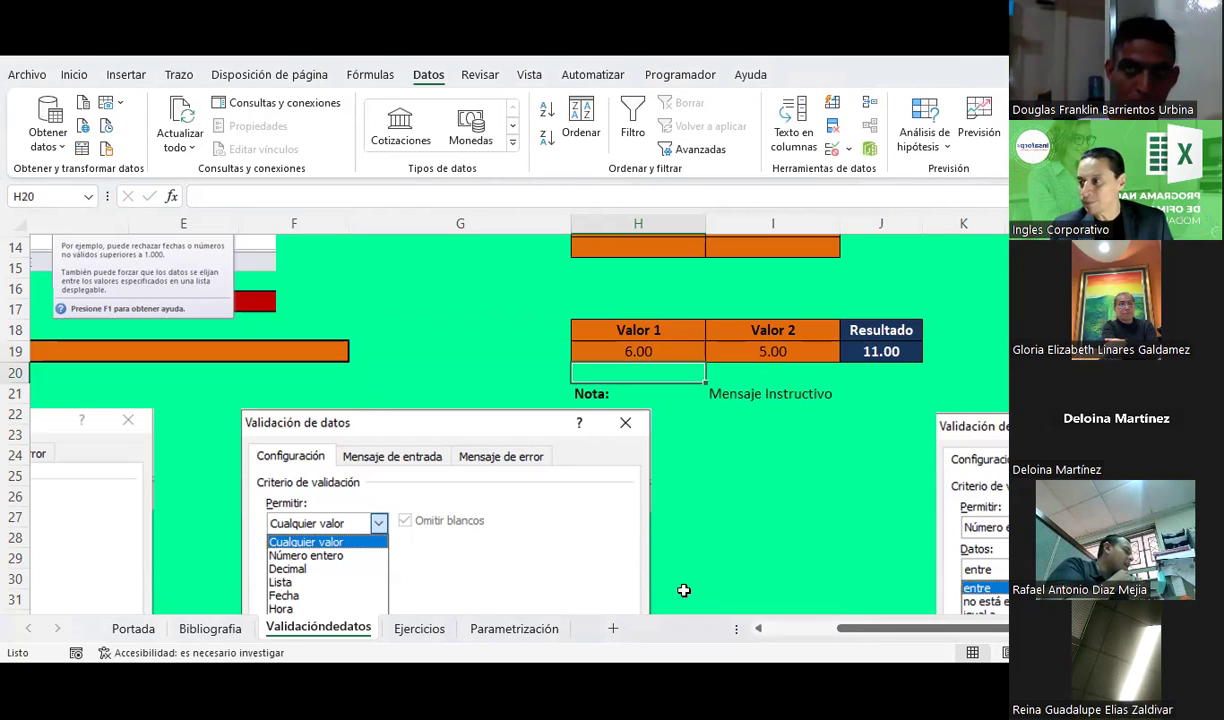
Set Valor 1 back to 5 so Resultado shows 10.00
left_click(650, 357)
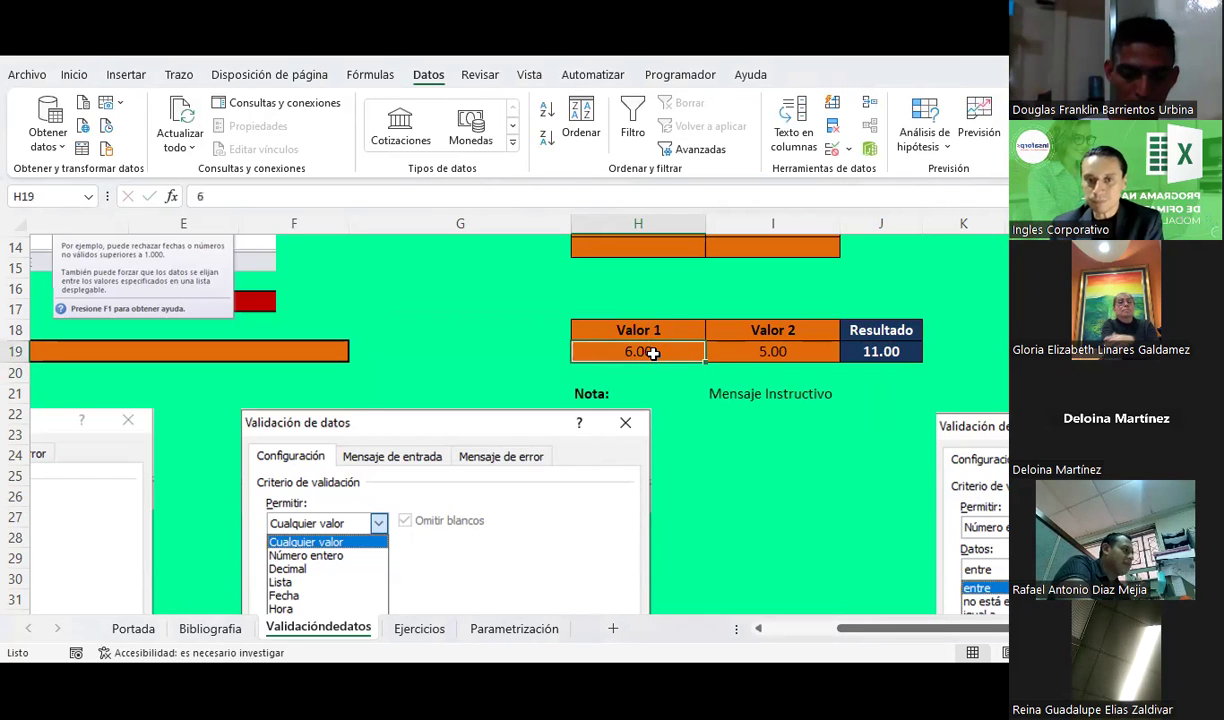
type("5")
key("Return")
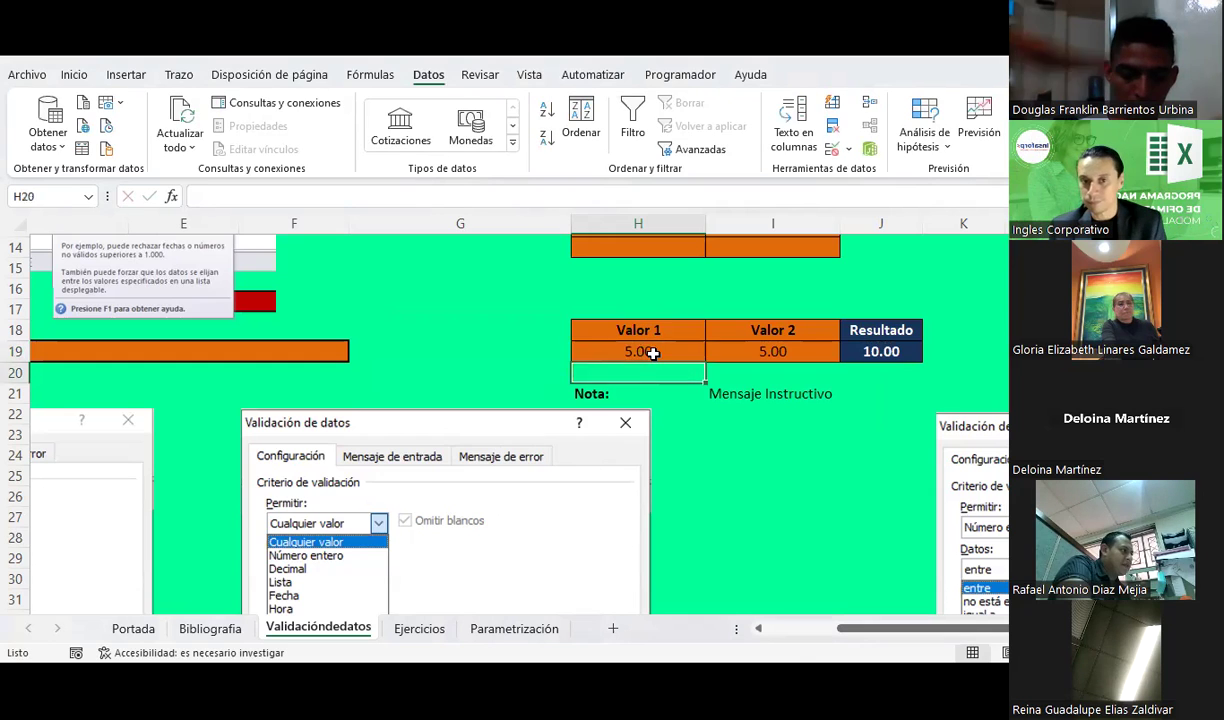
left_click(770, 355)
left_click(673, 357)
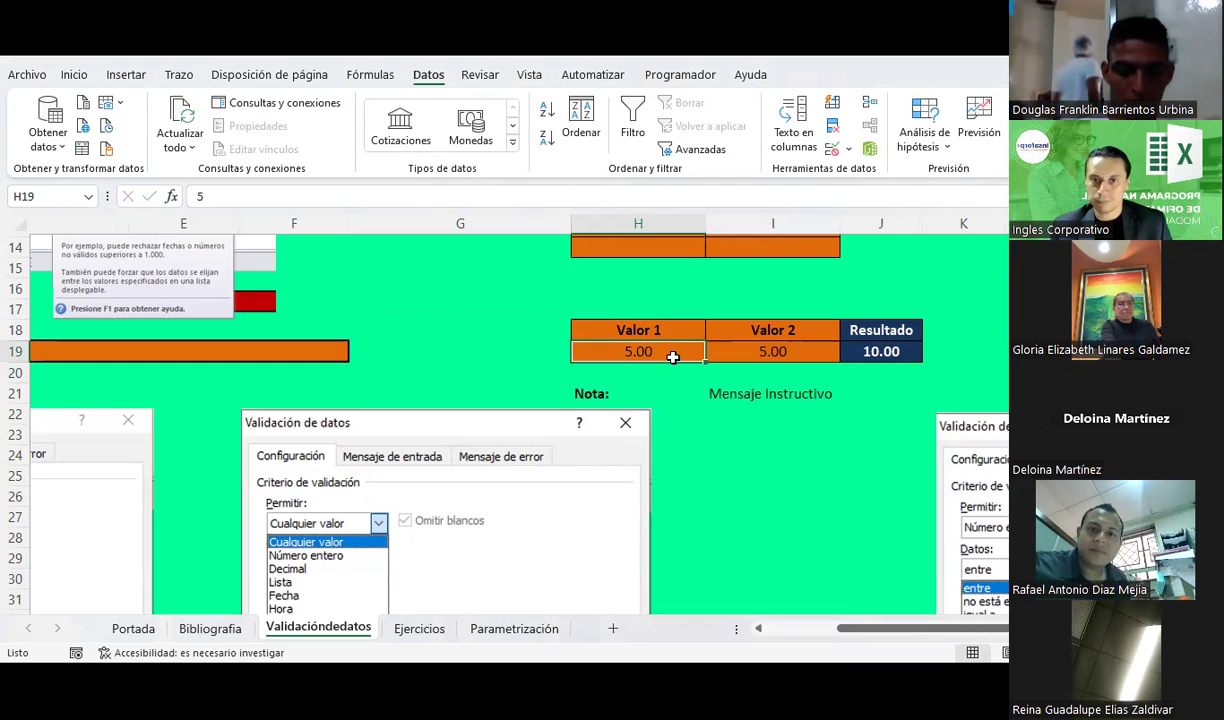
Review the separate validation rules currently on H19 and on I19
left_click(848, 148)
left_click(855, 177)
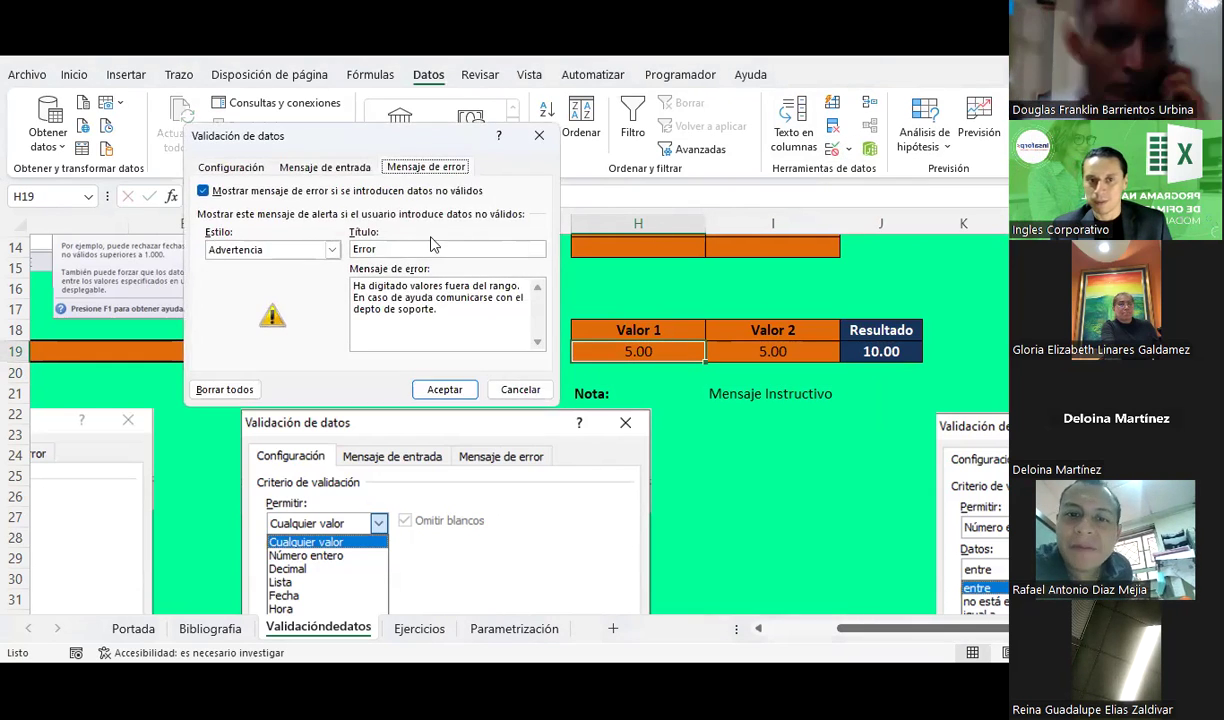
left_click(262, 170)
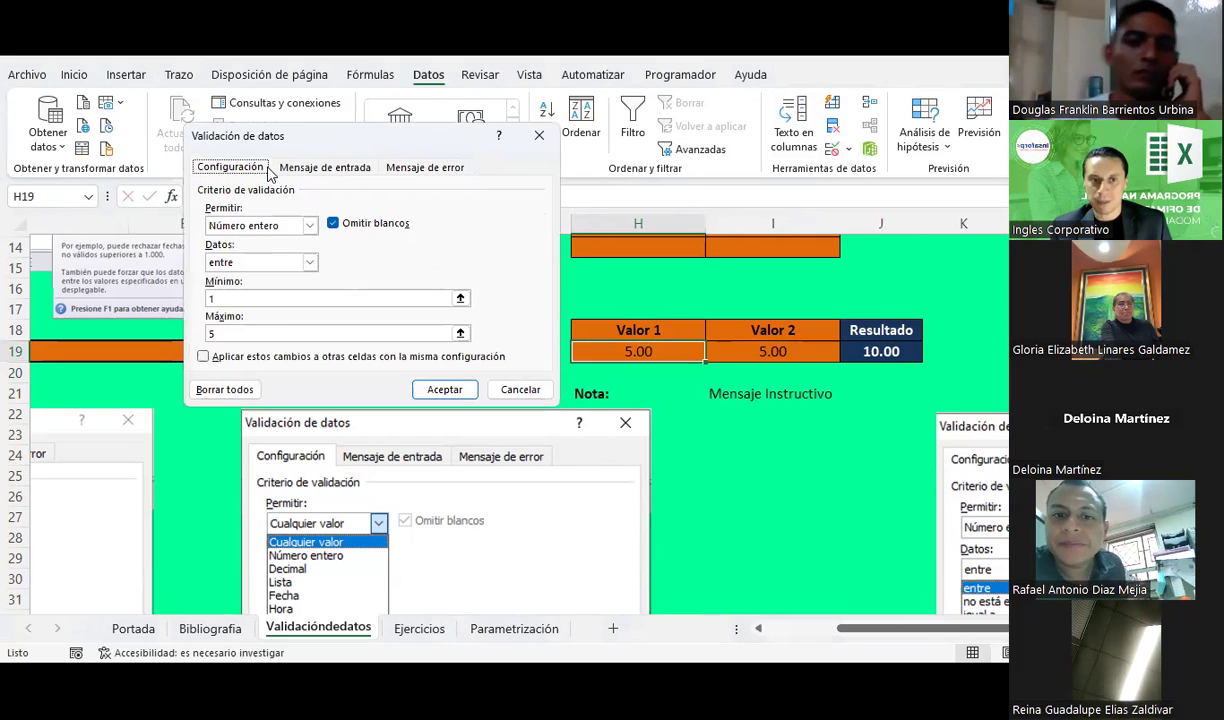
left_click(444, 389)
left_click(773, 351)
left_click(848, 148)
left_click(860, 176)
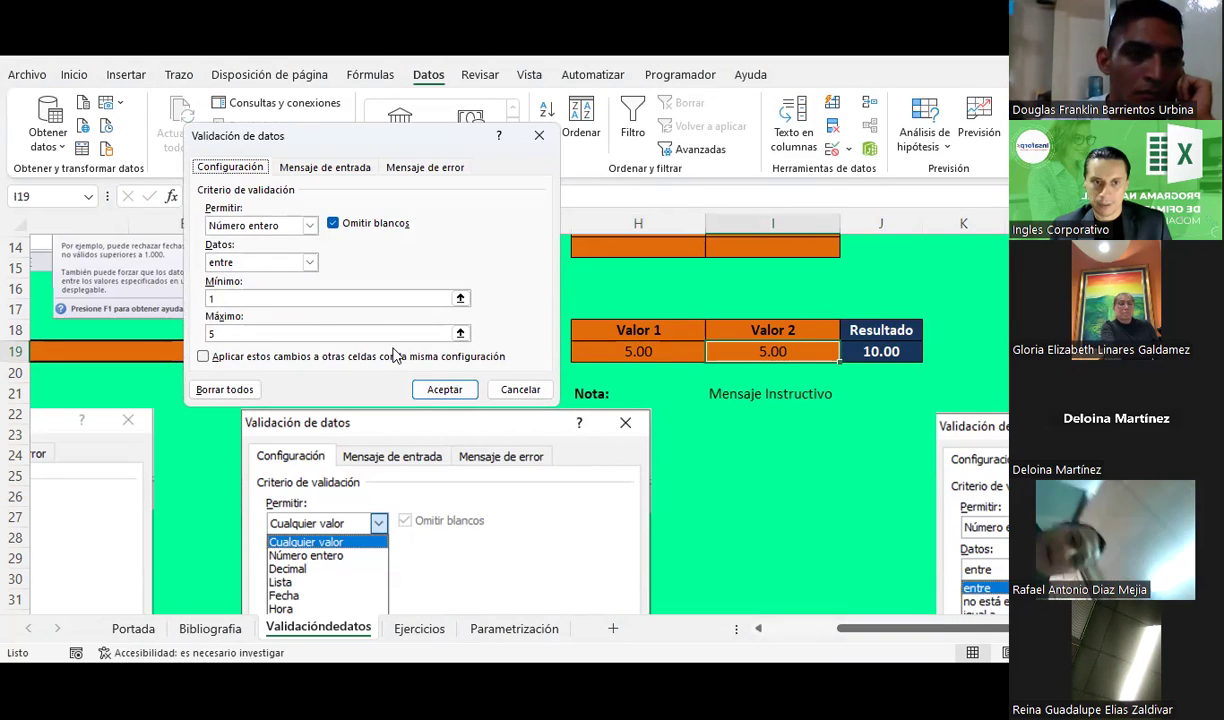
left_click(445, 389)
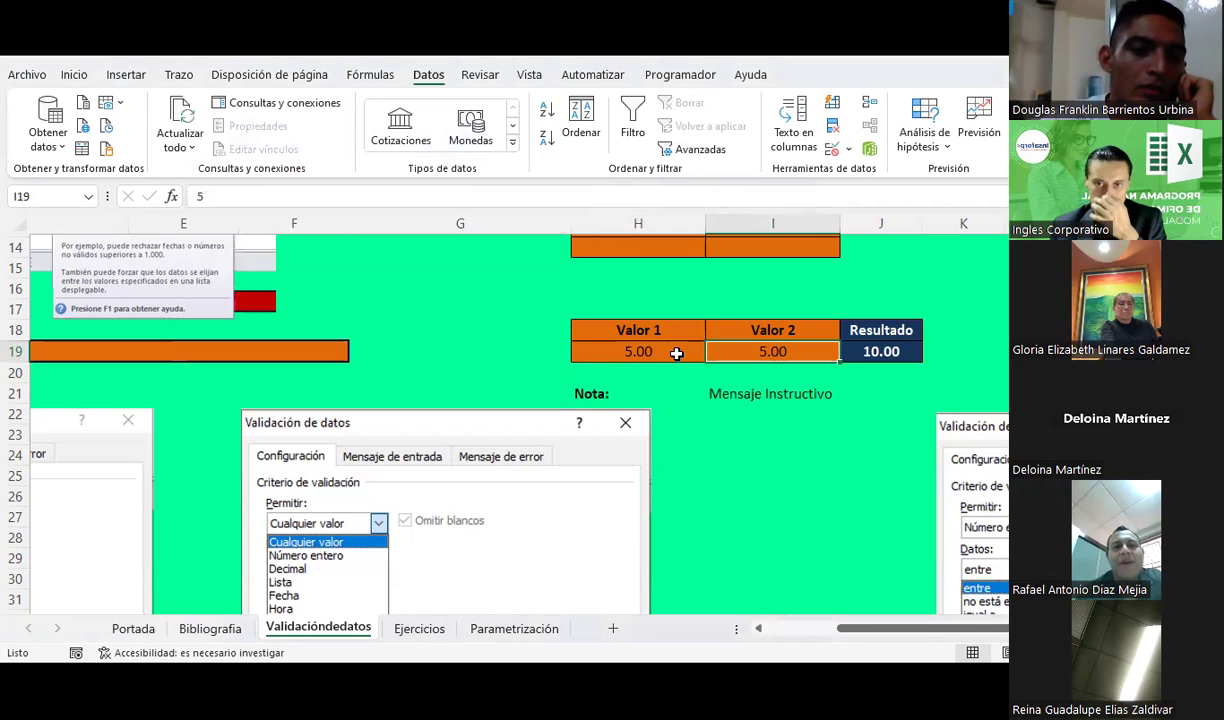
Apply H19's validation rule to all other cells with the same settings
left_click(676, 353)
left_click(847, 148)
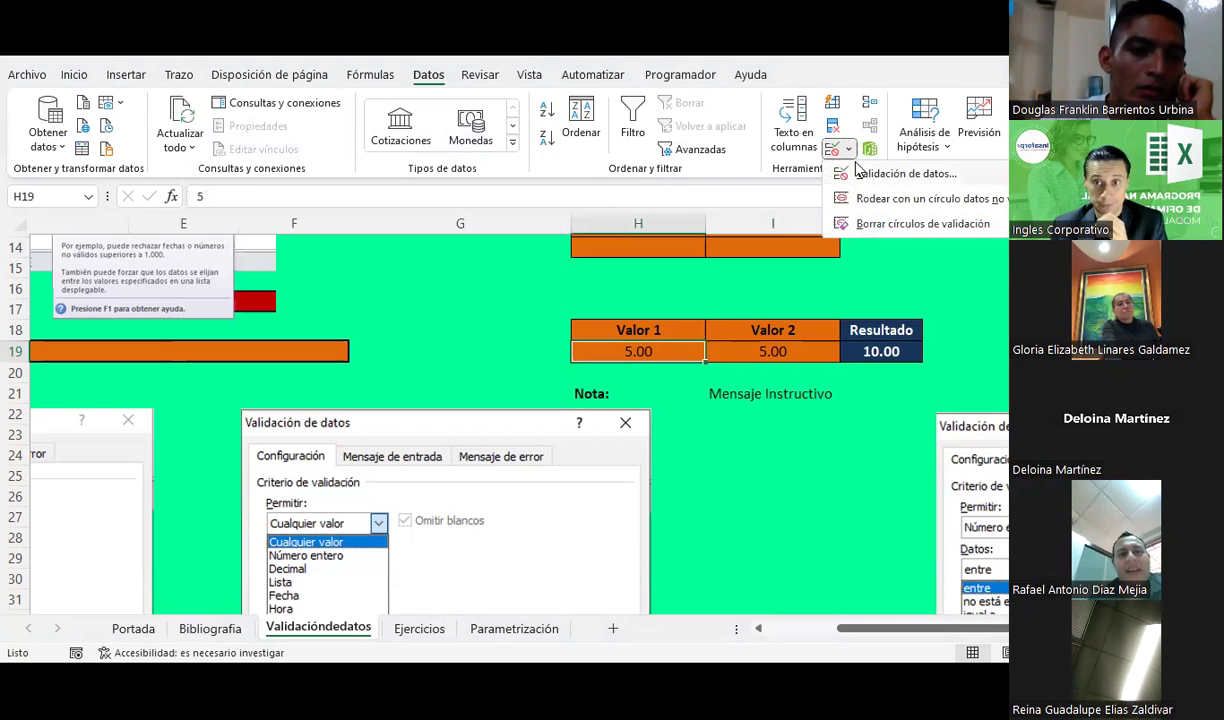
left_click(858, 173)
left_click(203, 356)
left_click(445, 389)
Copy the out-of-range error message text from Valor 2's error alert settings
left_click_drag(697, 352, 742, 357)
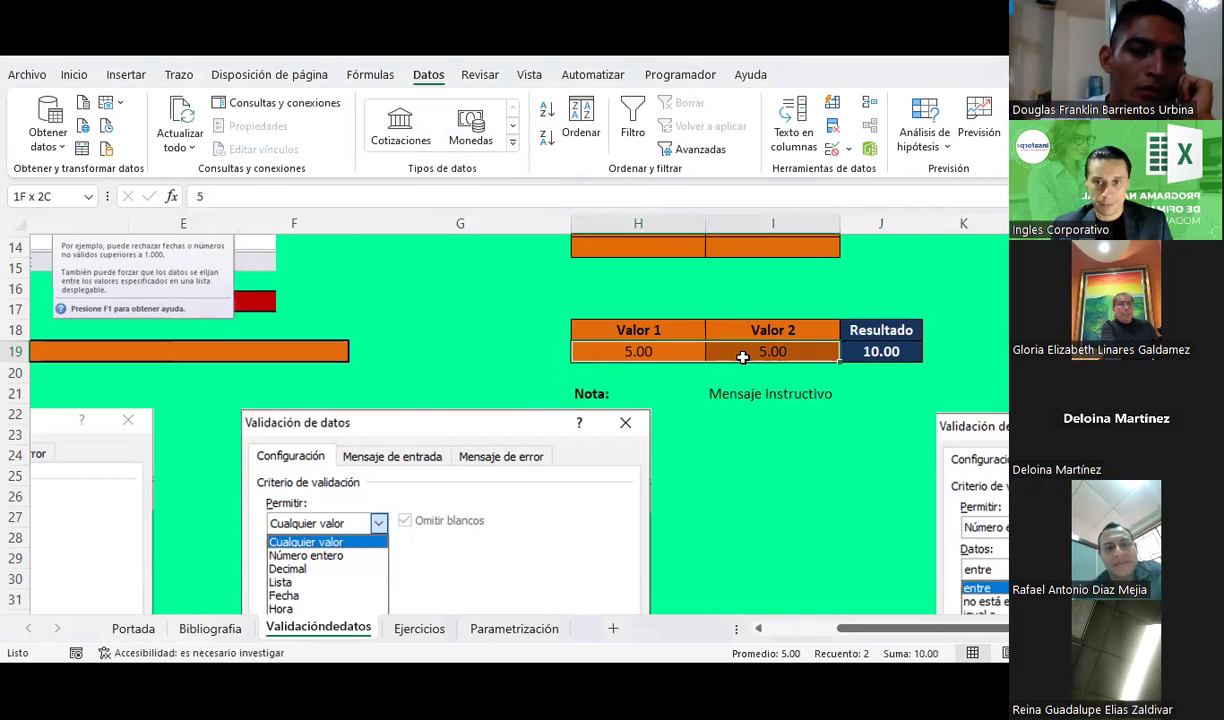
left_click(847, 148)
left_click(860, 175)
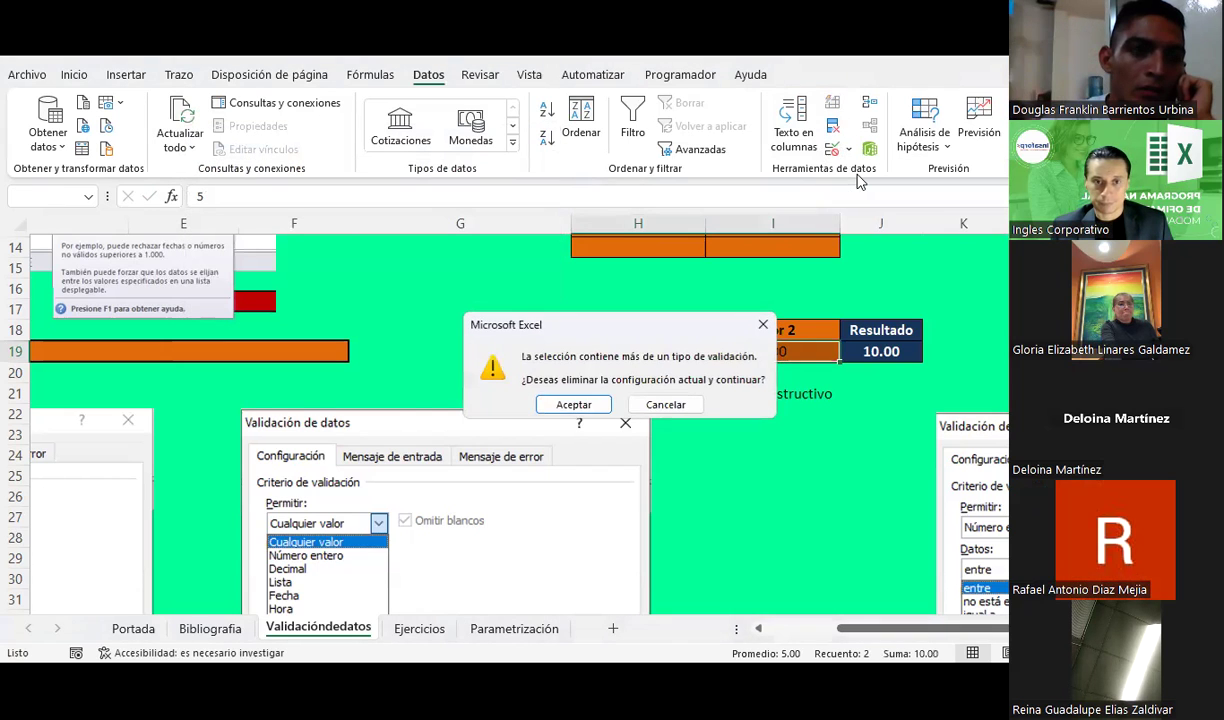
left_click(705, 402)
left_click(773, 352)
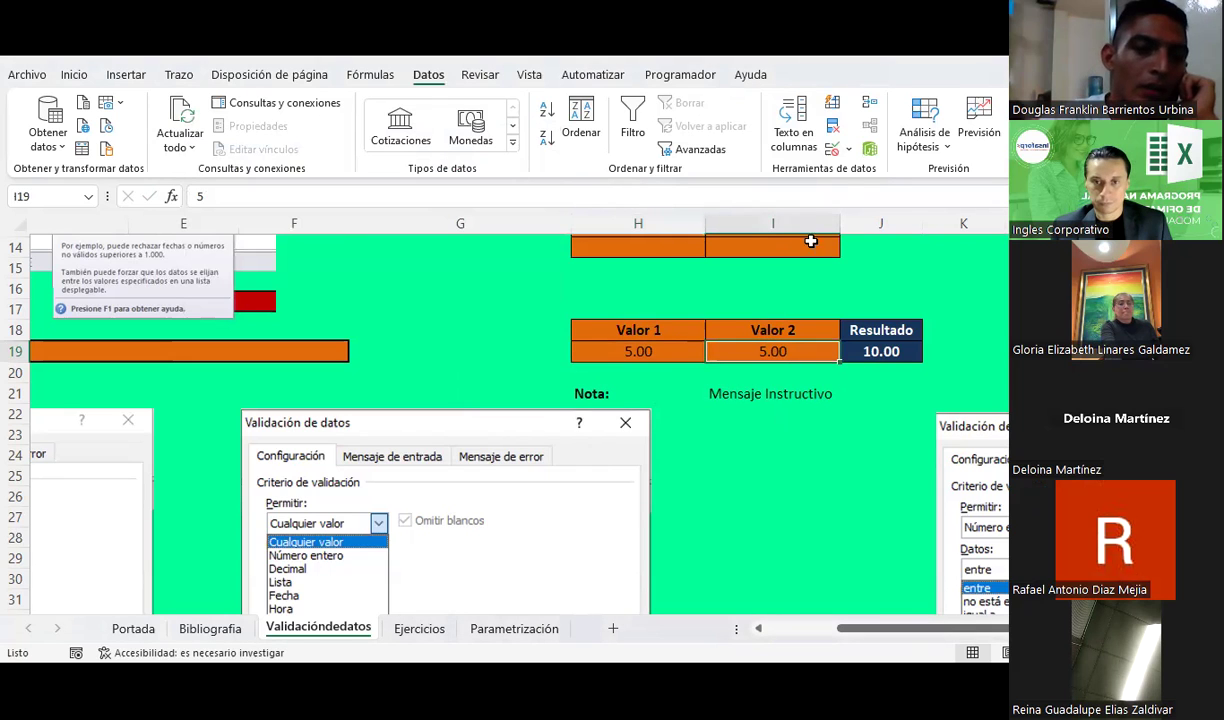
left_click(847, 148)
left_click(855, 170)
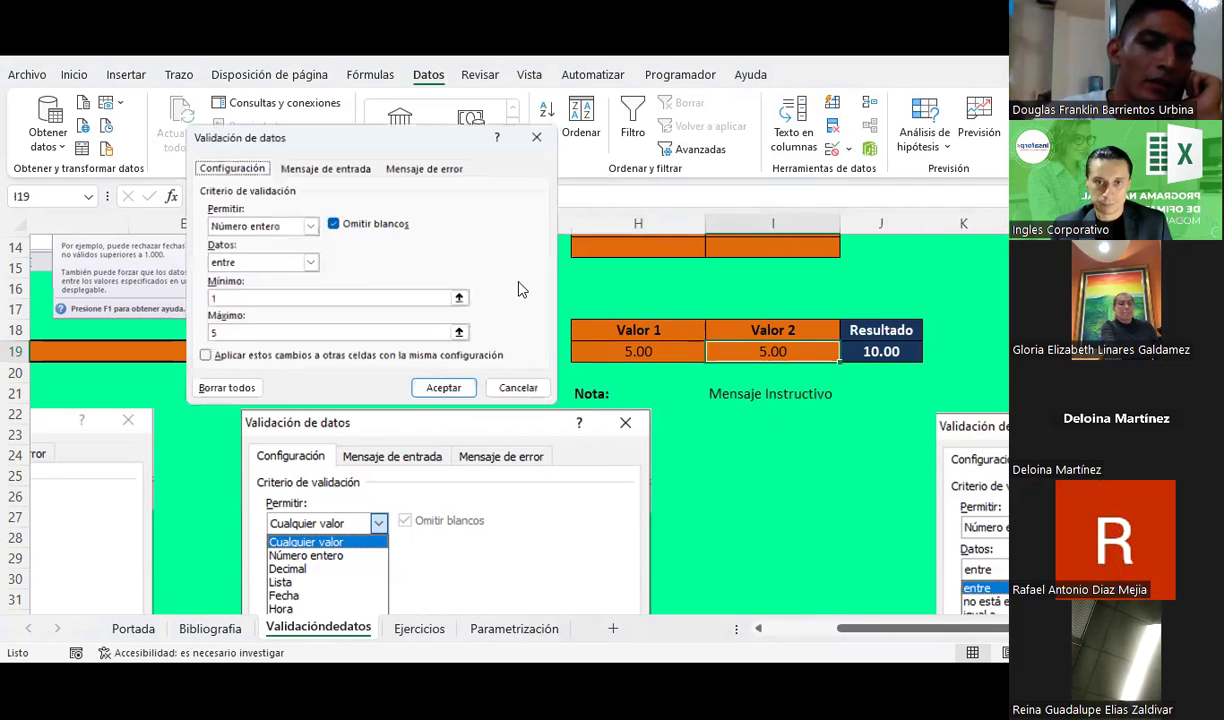
left_click(325, 168)
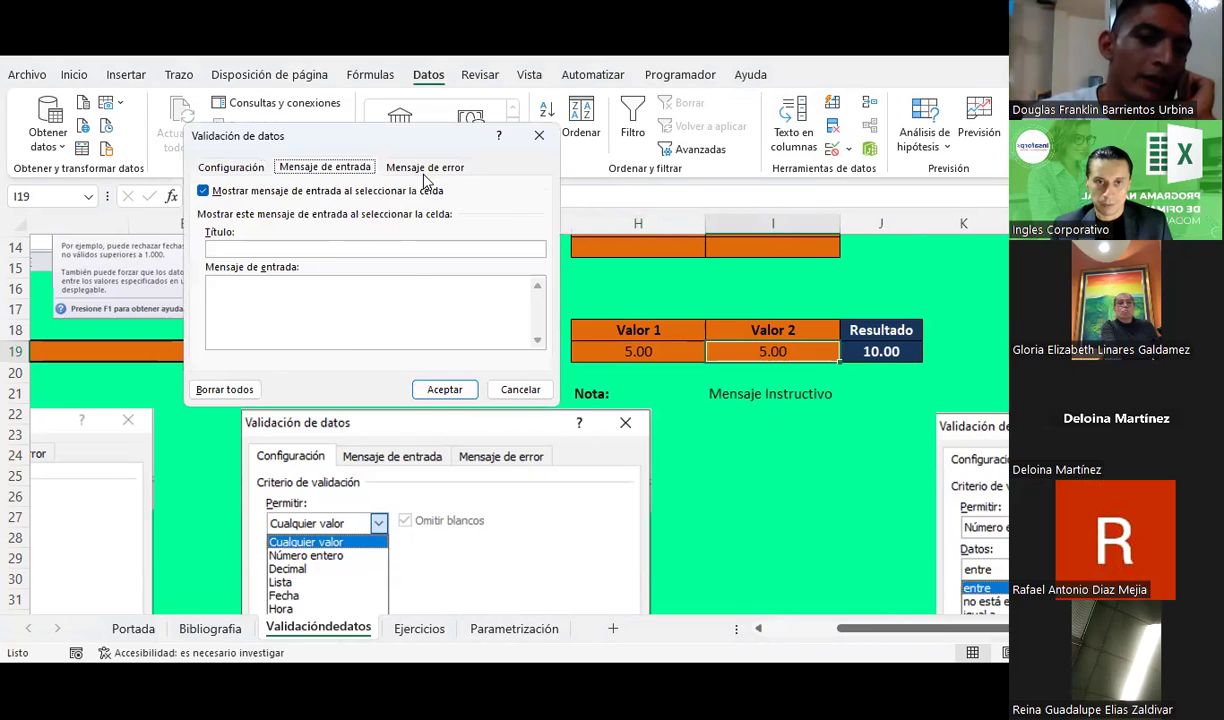
left_click(424, 168)
left_click_drag(352, 285, 436, 309)
key("ctrl+c")
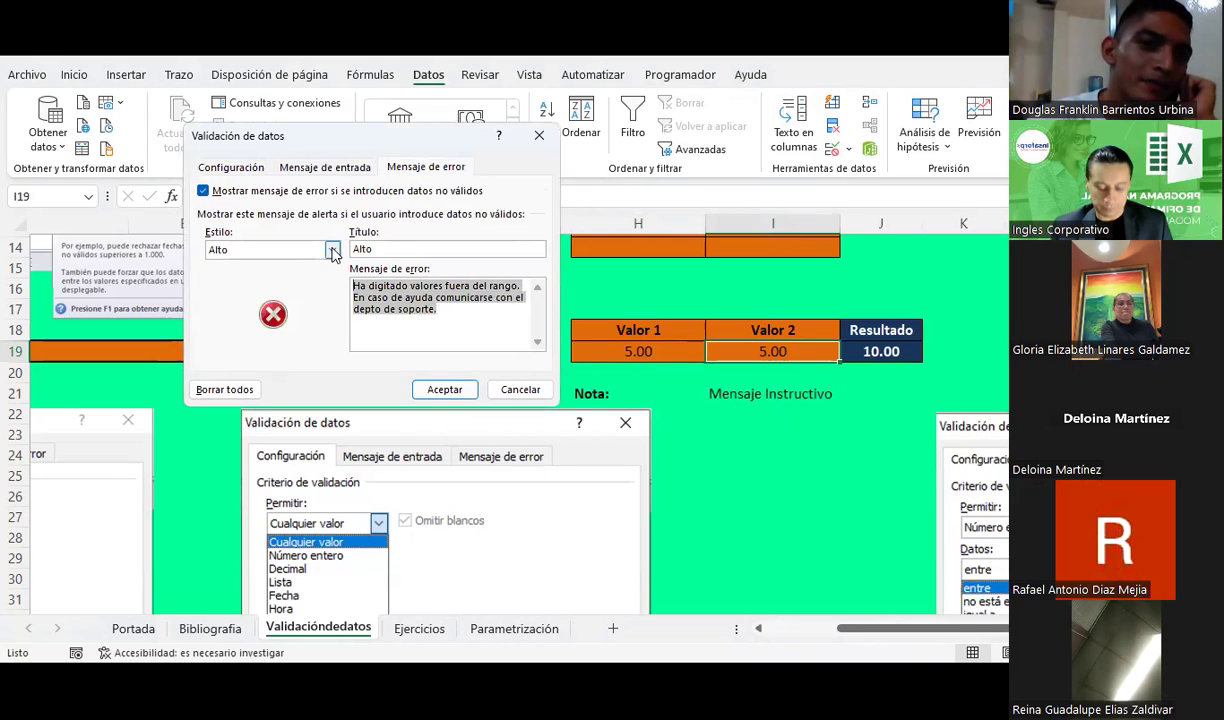
left_click(445, 389)
left_click(790, 437)
Clear the mixed rules on H19:I19, paste the out-of-range message, and title the alert Error
left_click_drag(748, 353, 655, 352)
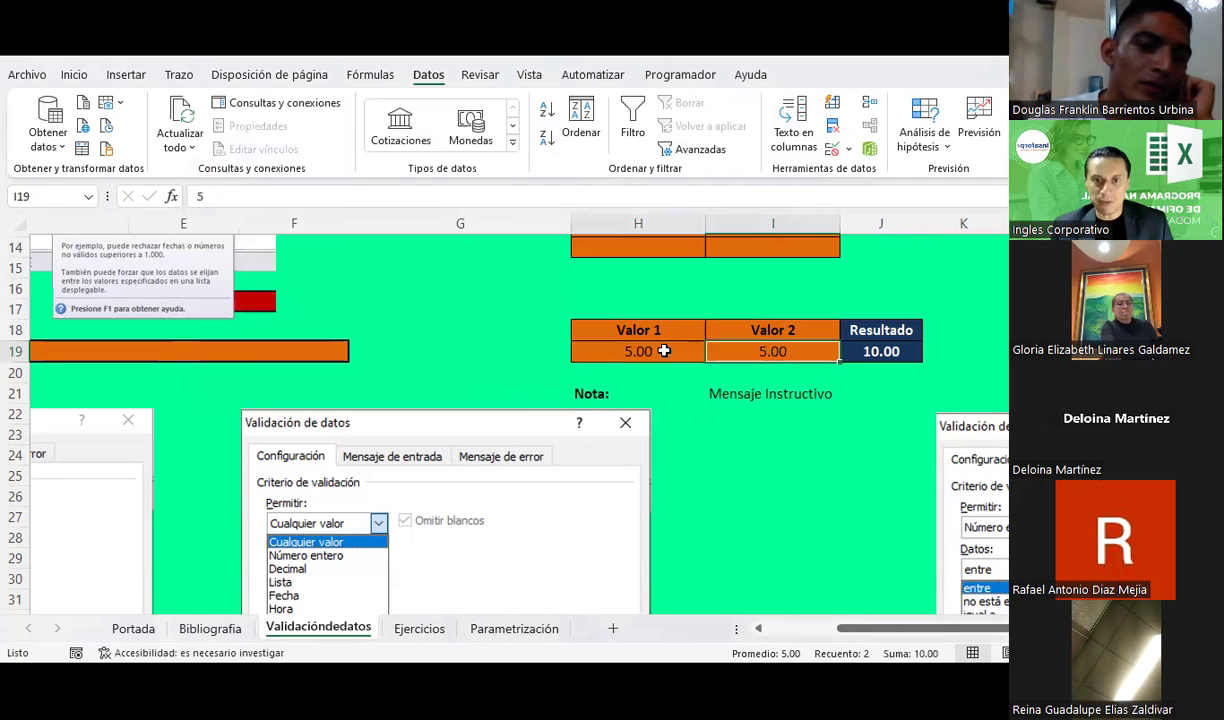
left_click(848, 148)
left_click(863, 174)
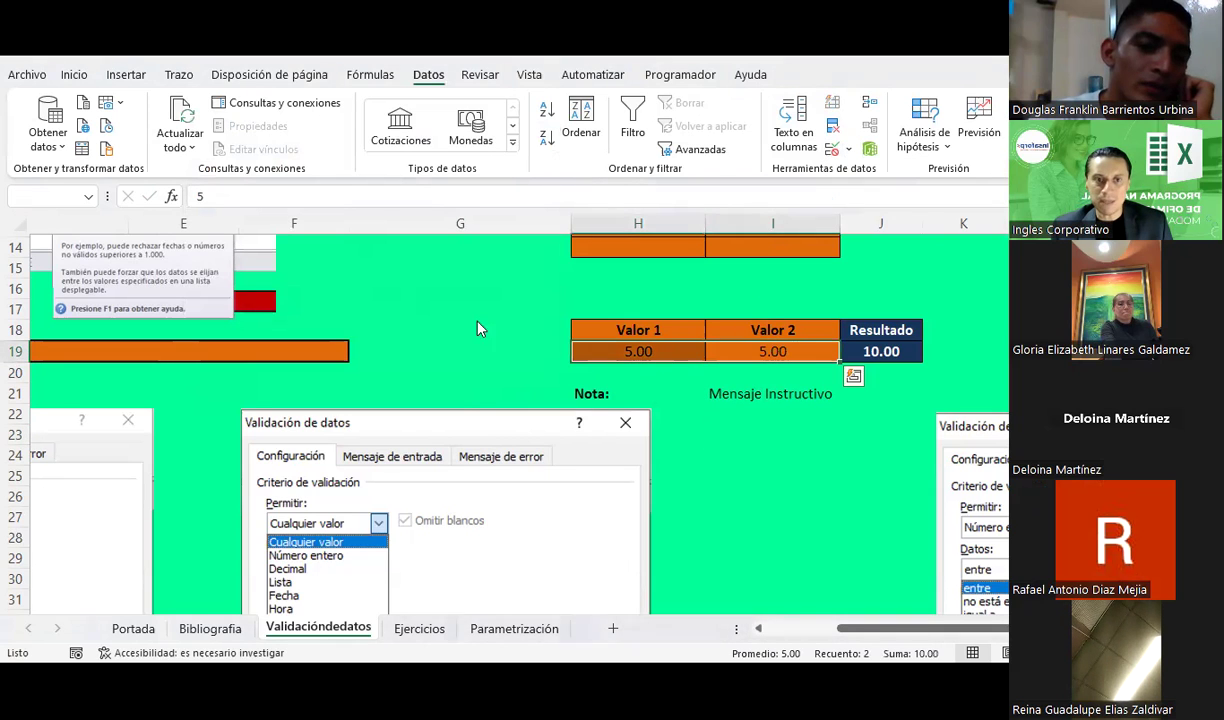
left_click(565, 402)
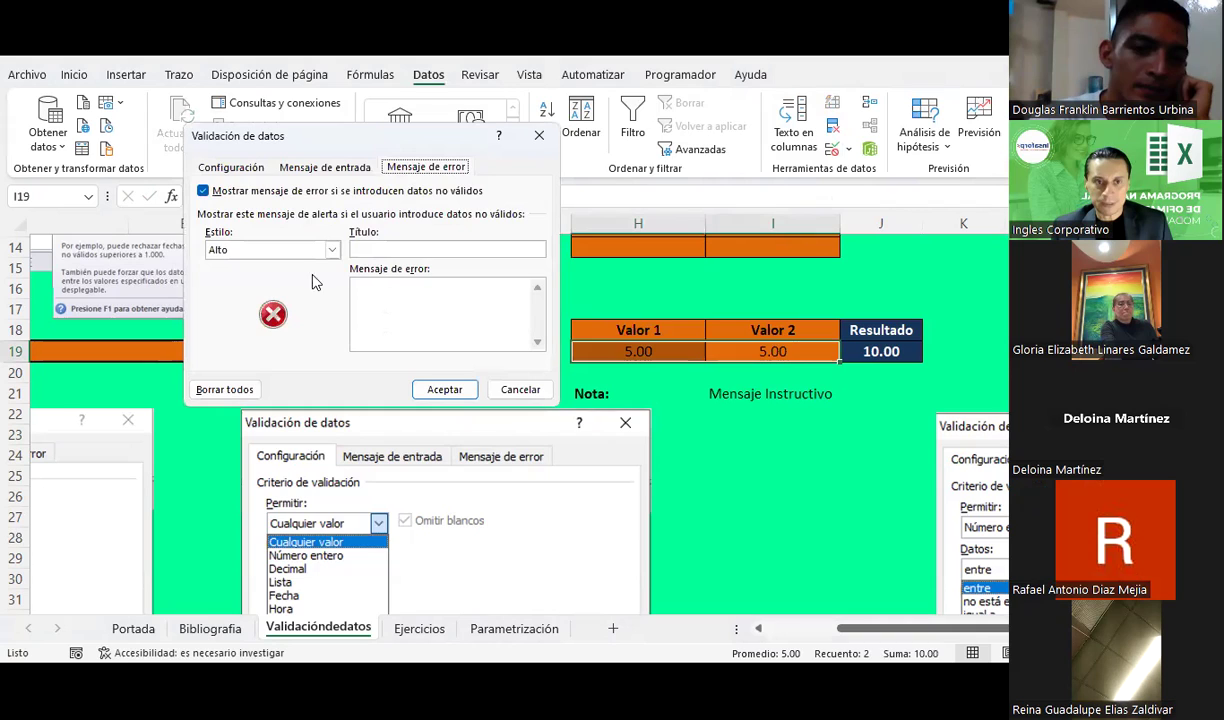
left_click(390, 295)
key("ctrl+v")
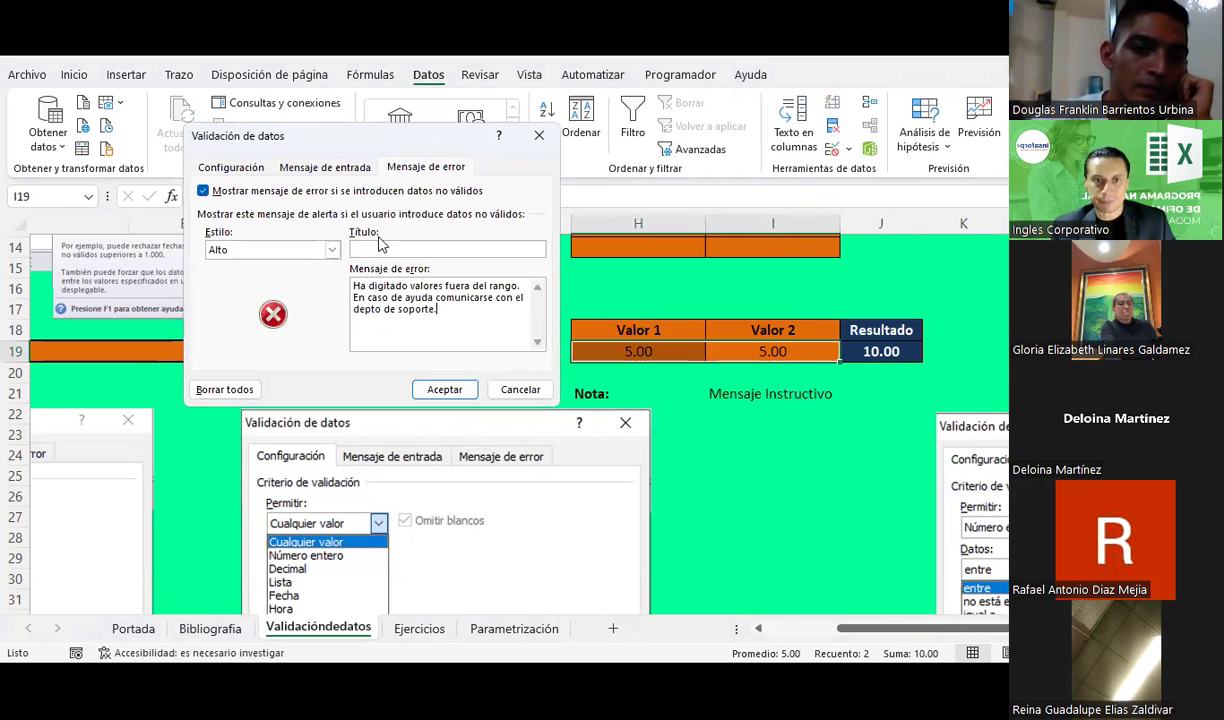
type("Erro")
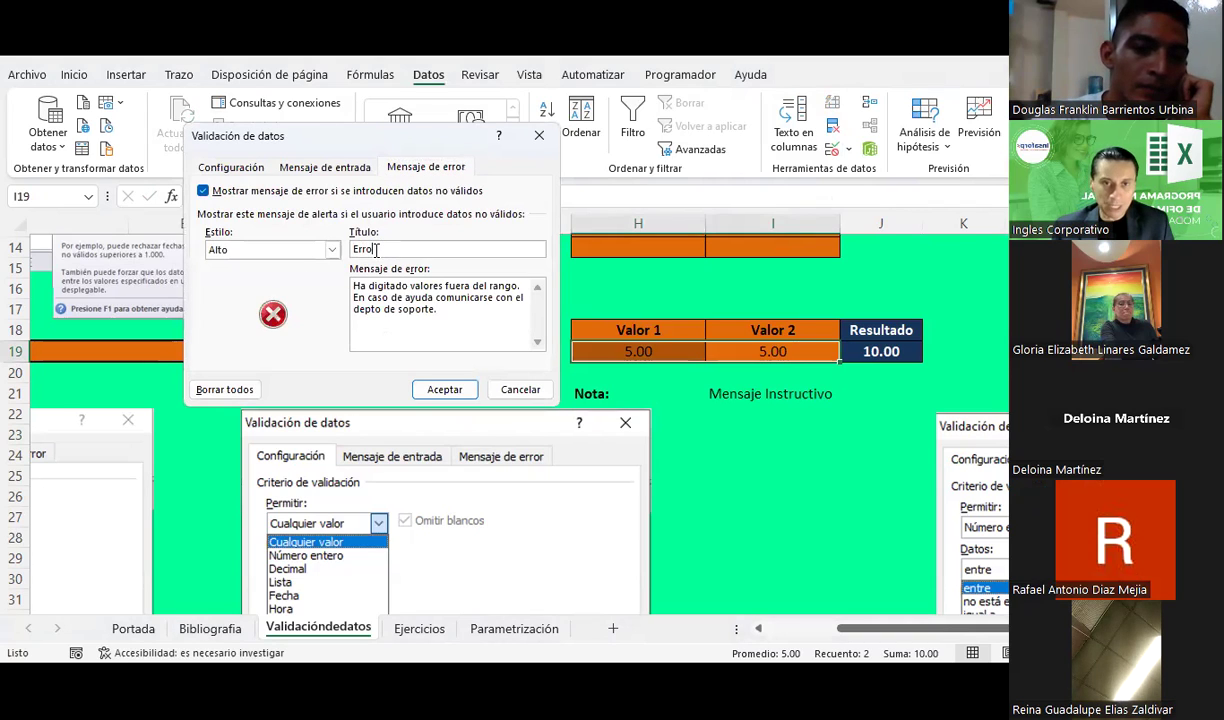
Restrict H19:I19 to whole numbers with minimum 1 and maximum 10
left_click(231, 167)
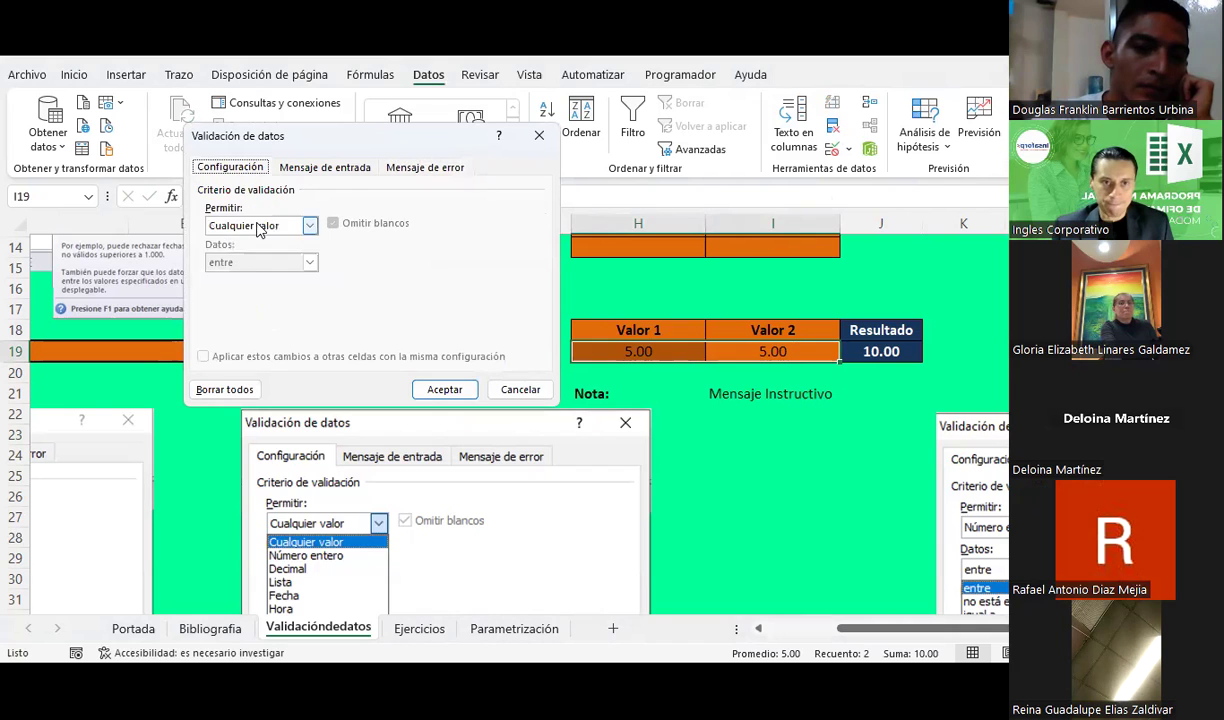
left_click(300, 222)
left_click(242, 253)
left_click(227, 298)
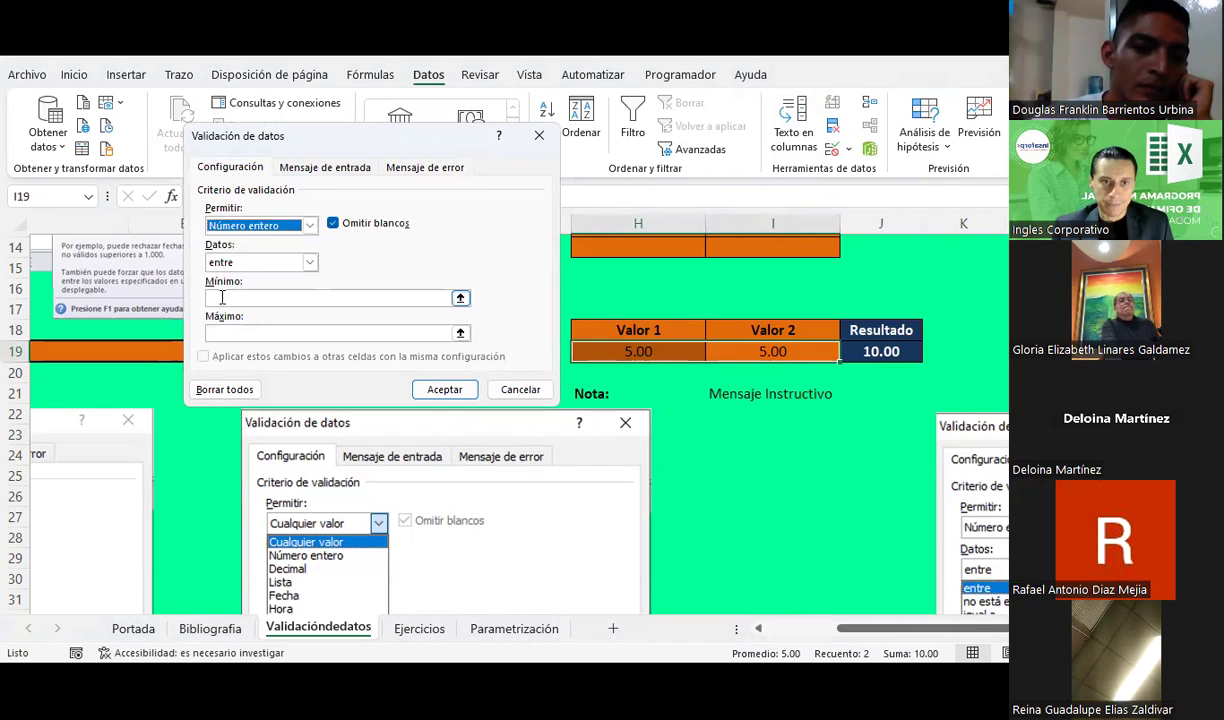
type("1")
left_click(229, 332)
type("10")
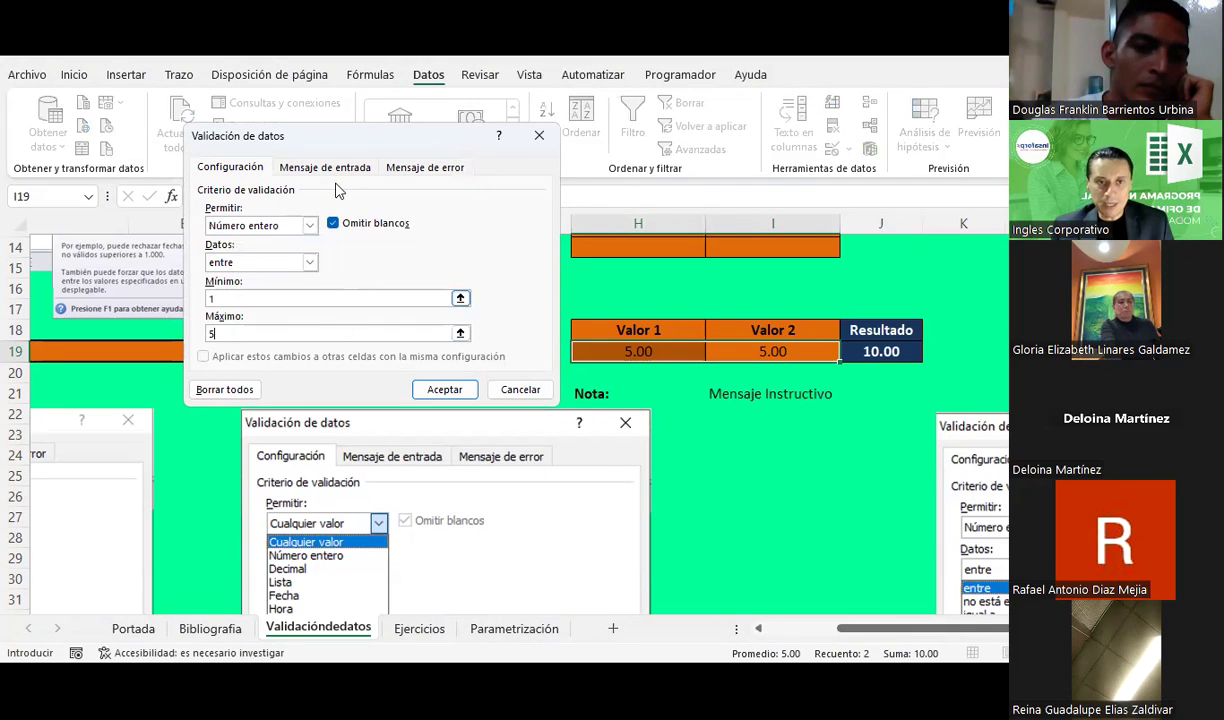
Set the error alert style to Información and apply the rule to both cells
left_click(425, 167)
left_click(322, 249)
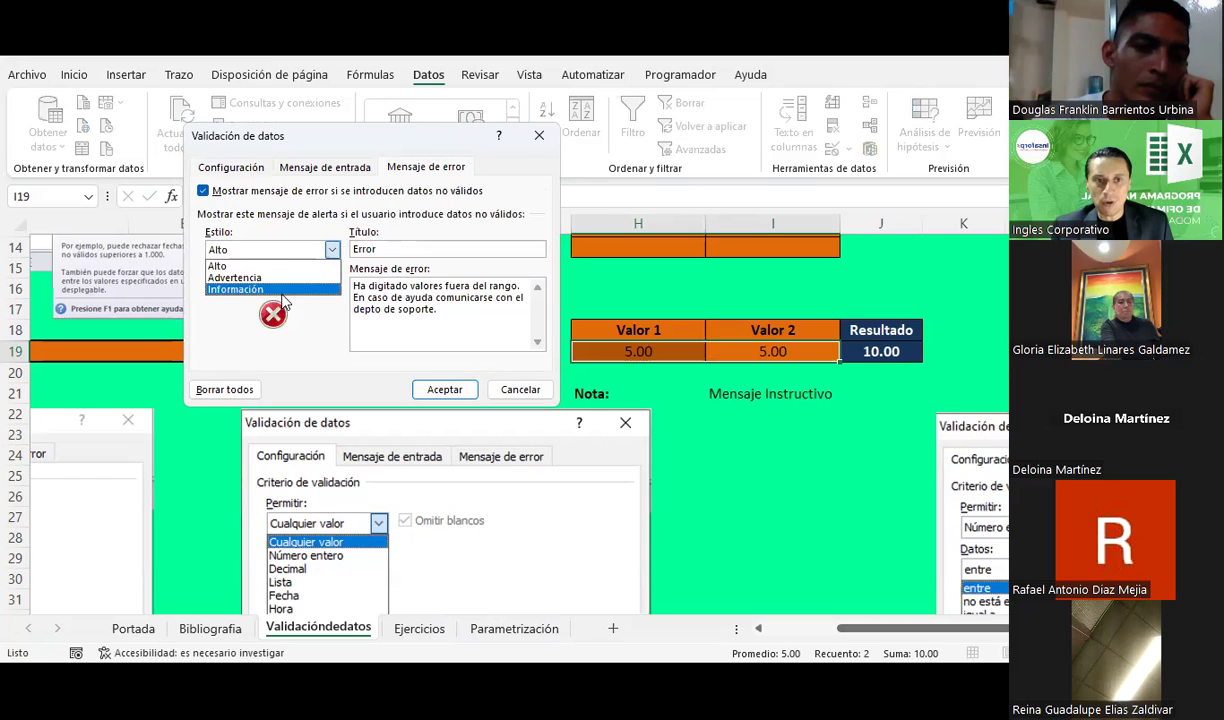
left_click(276, 290)
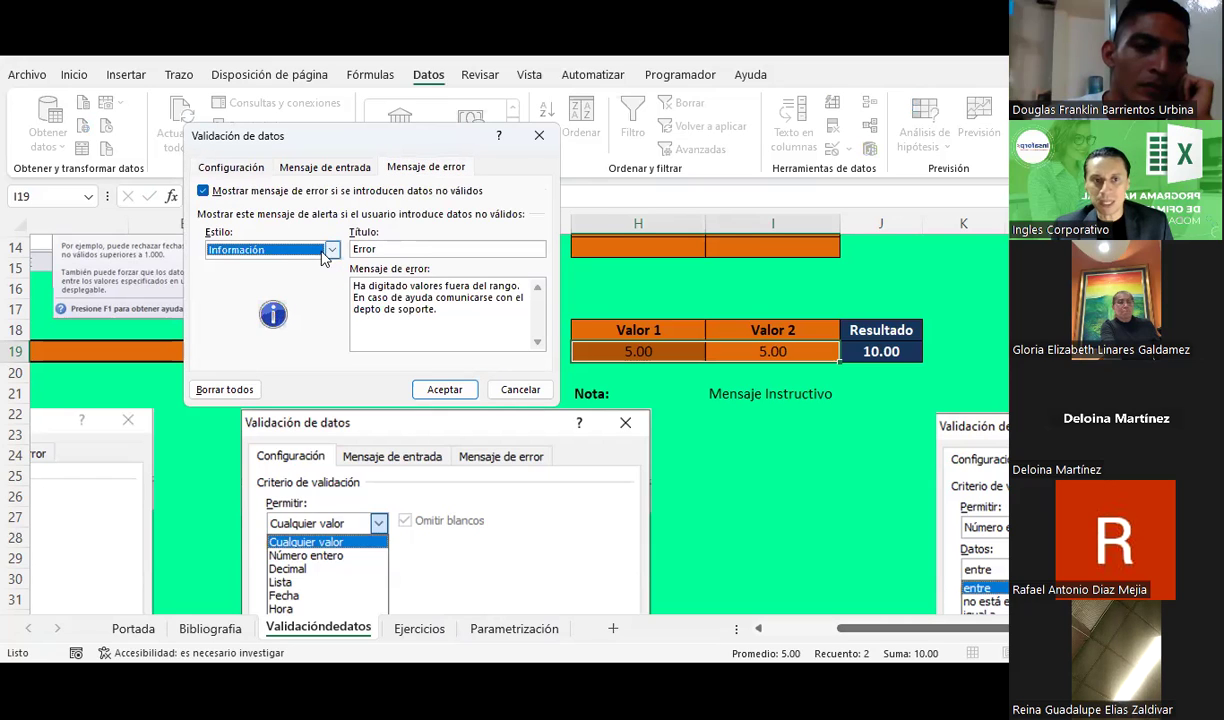
left_click(326, 250)
left_click(254, 290)
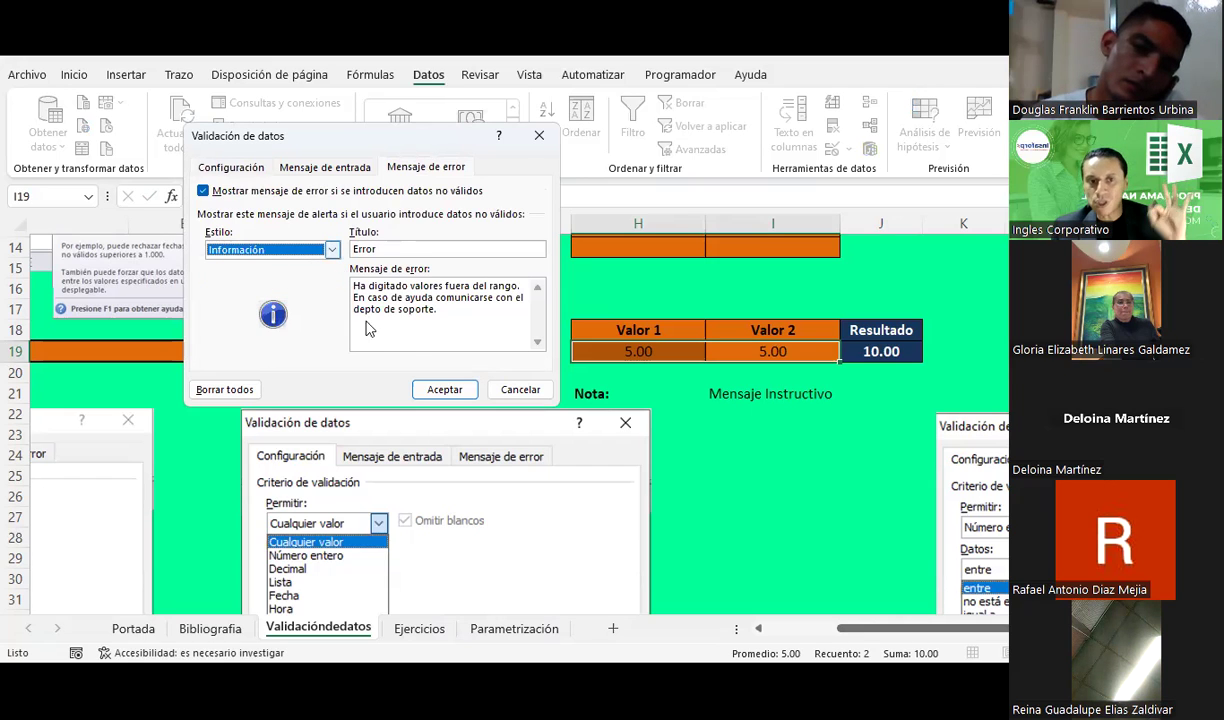
left_click(443, 389)
Enter 6 in Valor 1 (H19) and close the Error message, so Resultado reads 11.00
left_click(778, 414)
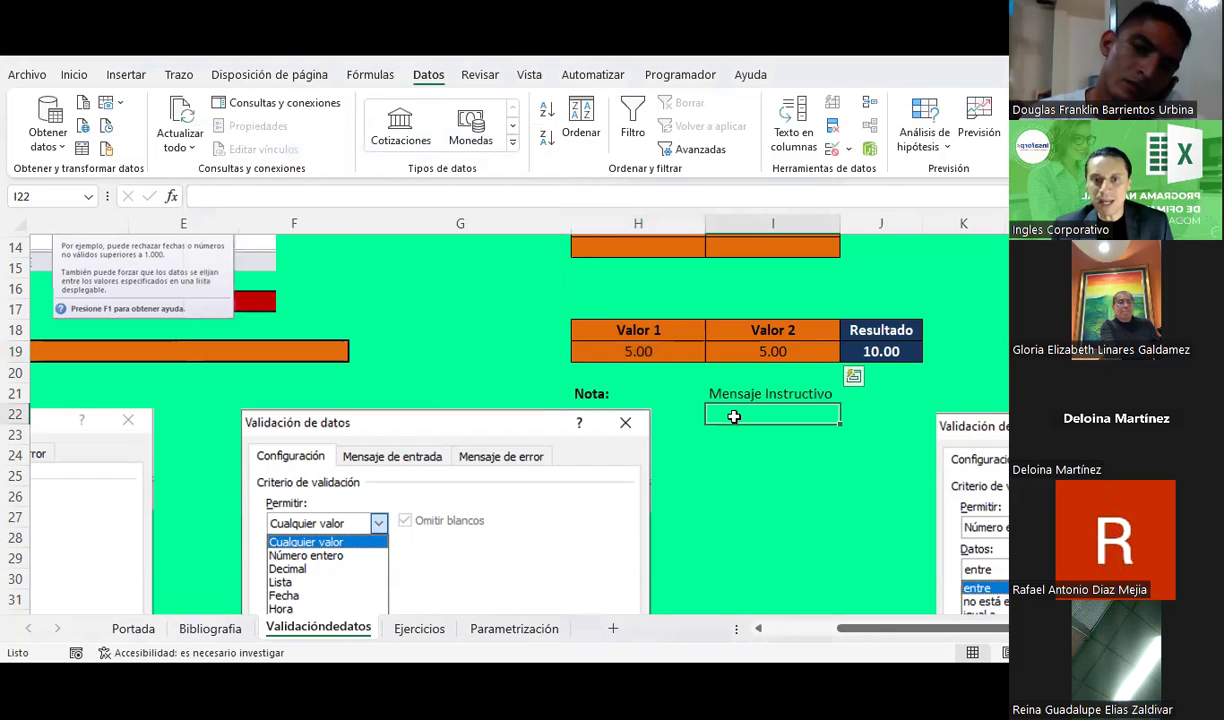
left_click(667, 351)
type("6")
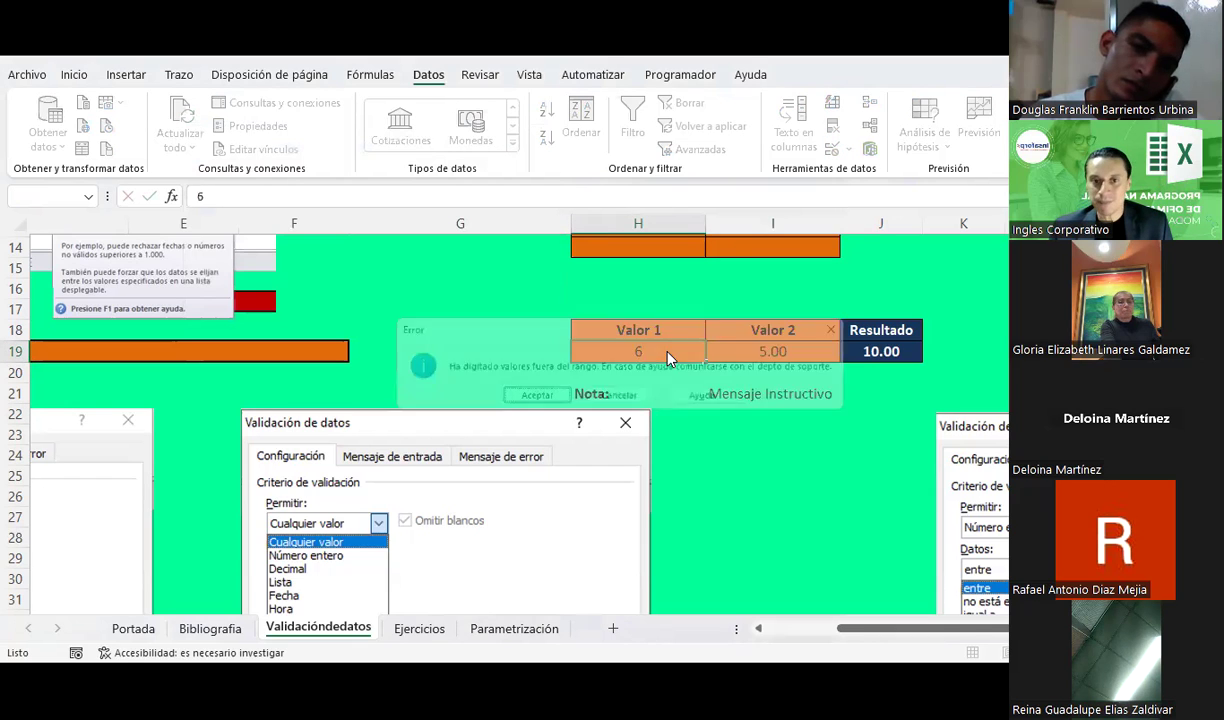
key("Return")
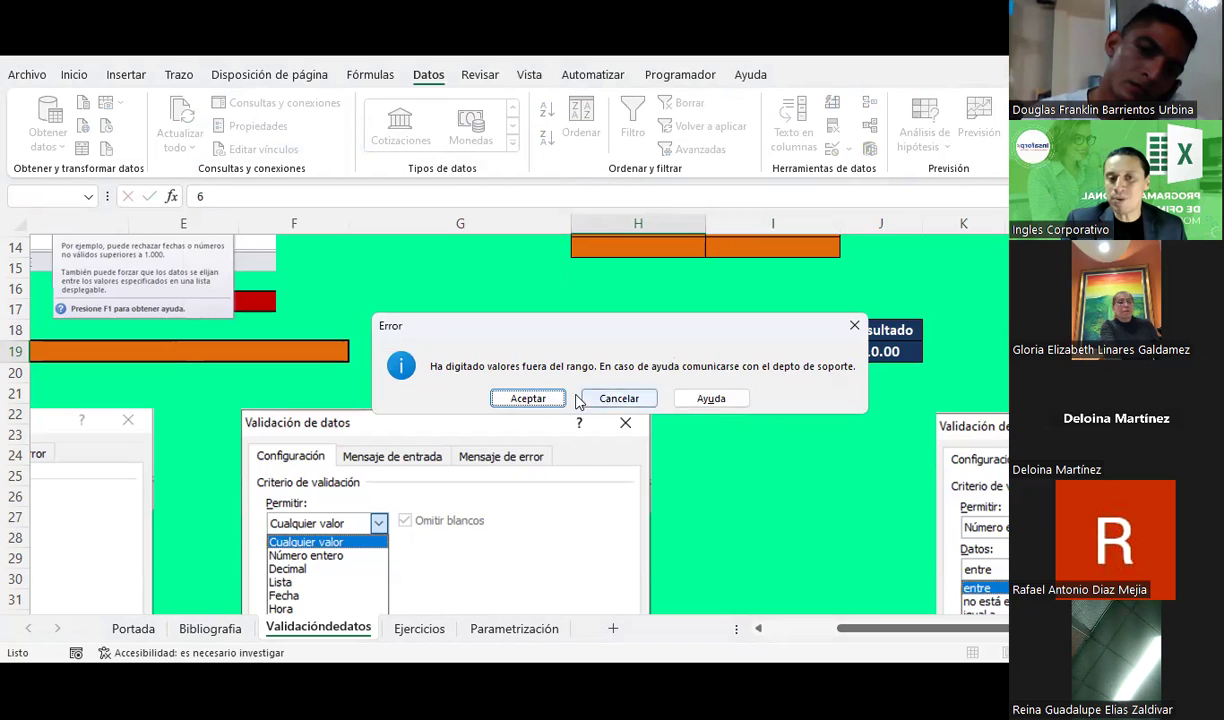
left_click(545, 398)
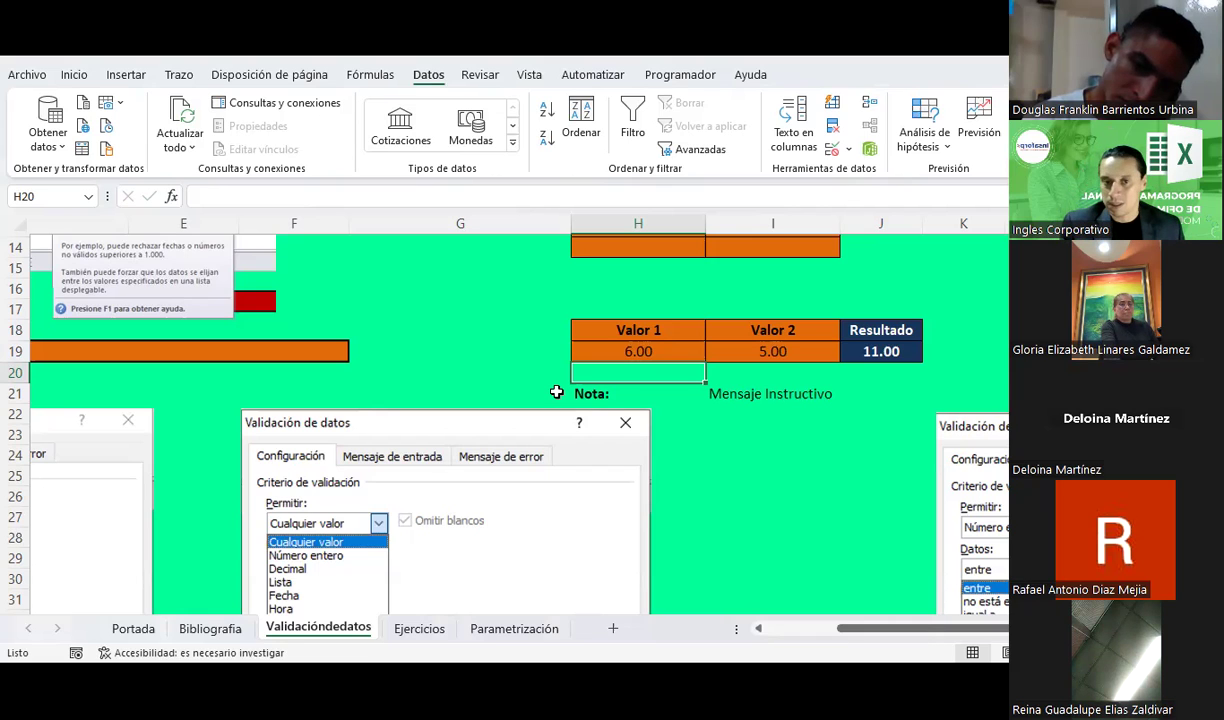
left_click(660, 355)
type("7")
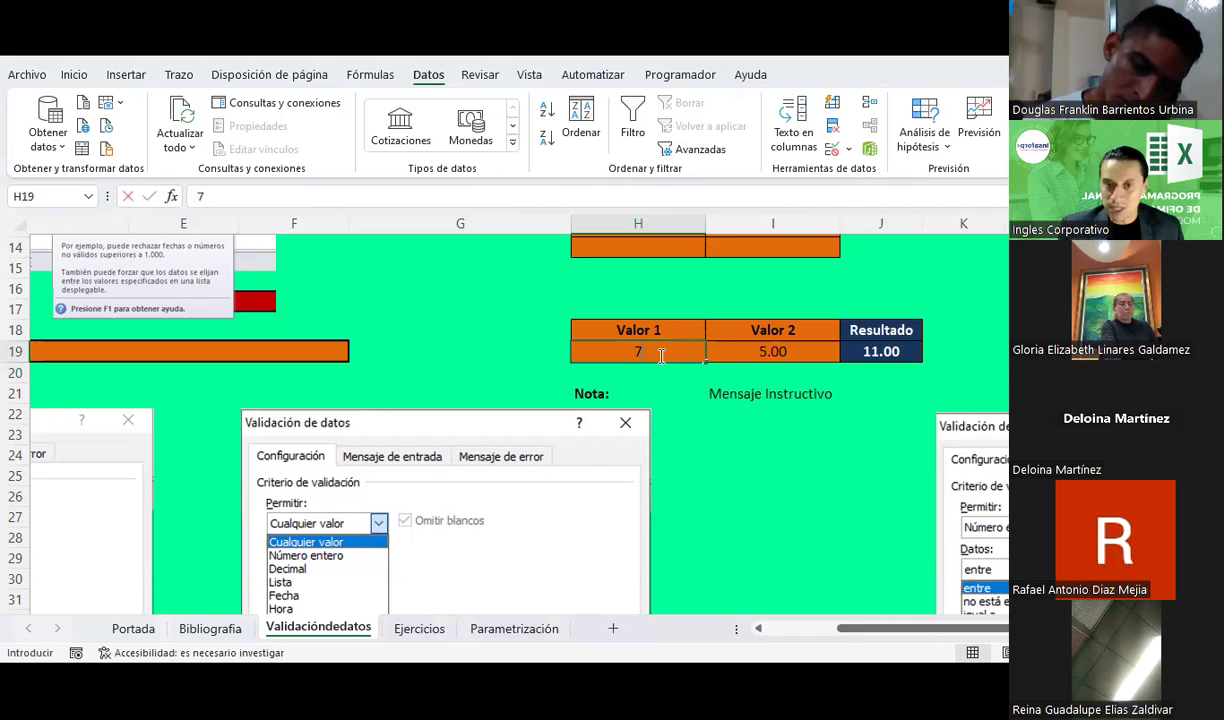
key("Return")
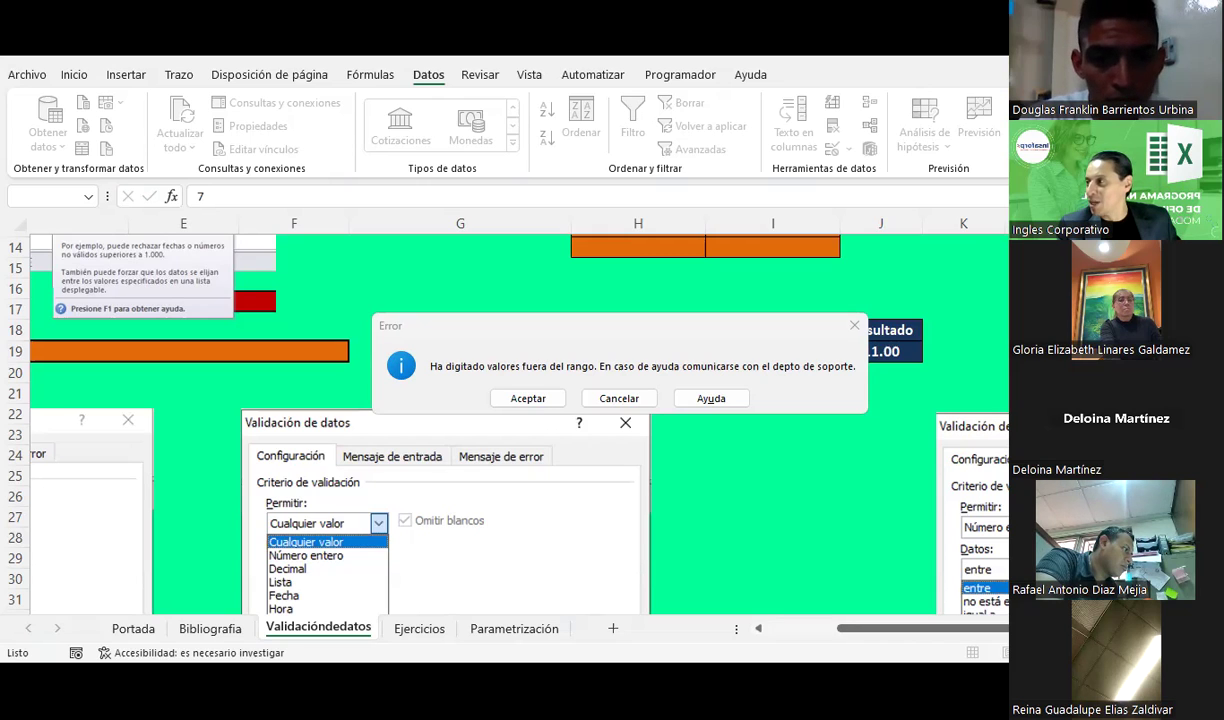
left_click(641, 404)
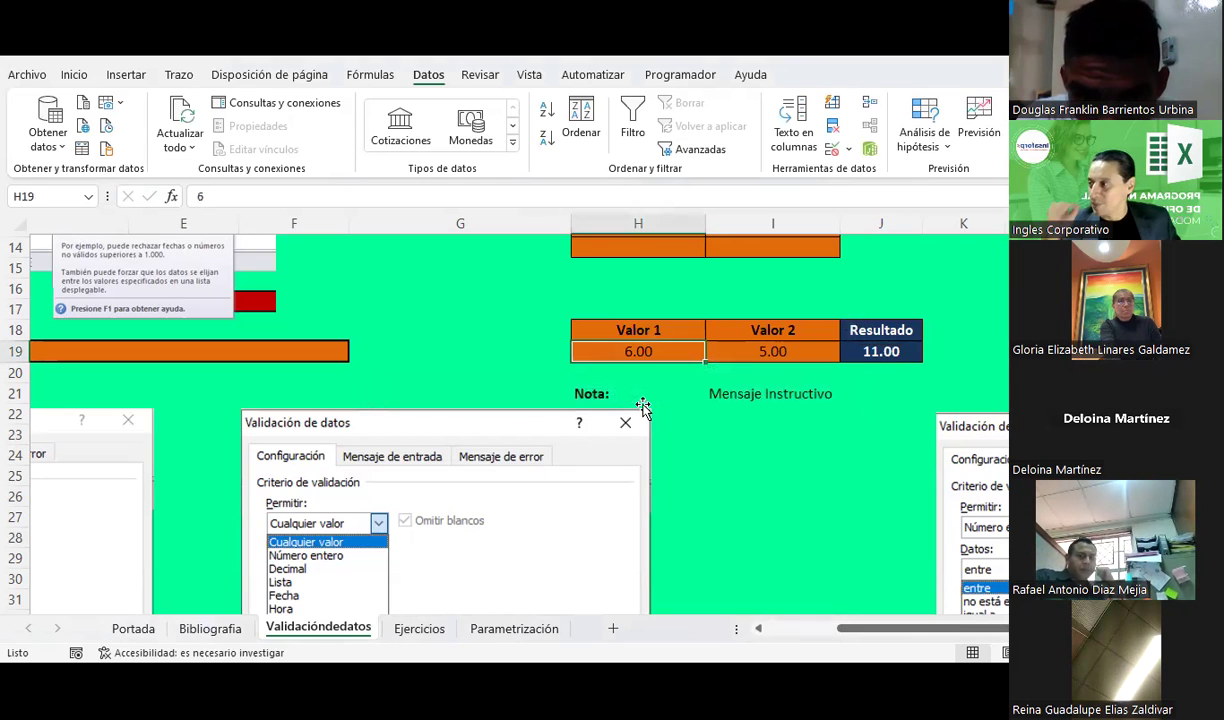
Scroll up to the empty Nombre and Mes de la cita cells, then right to show columns F–N
left_click(749, 472)
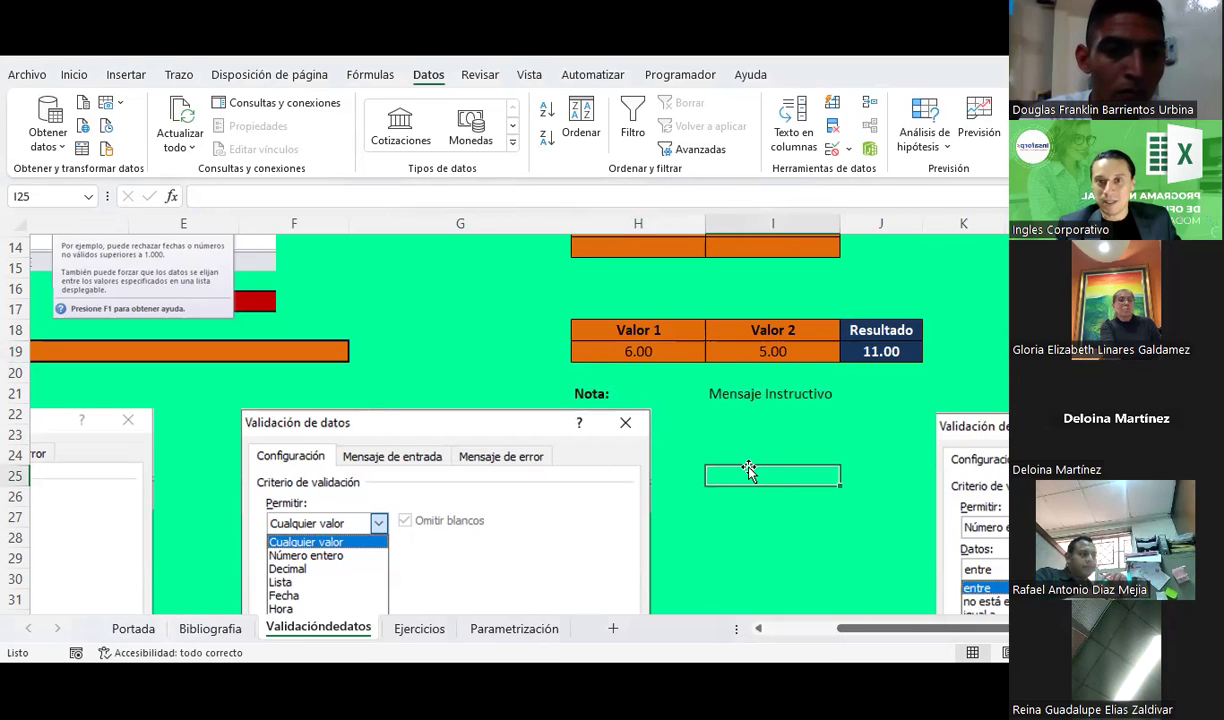
scroll(755, 413, "up", 2)
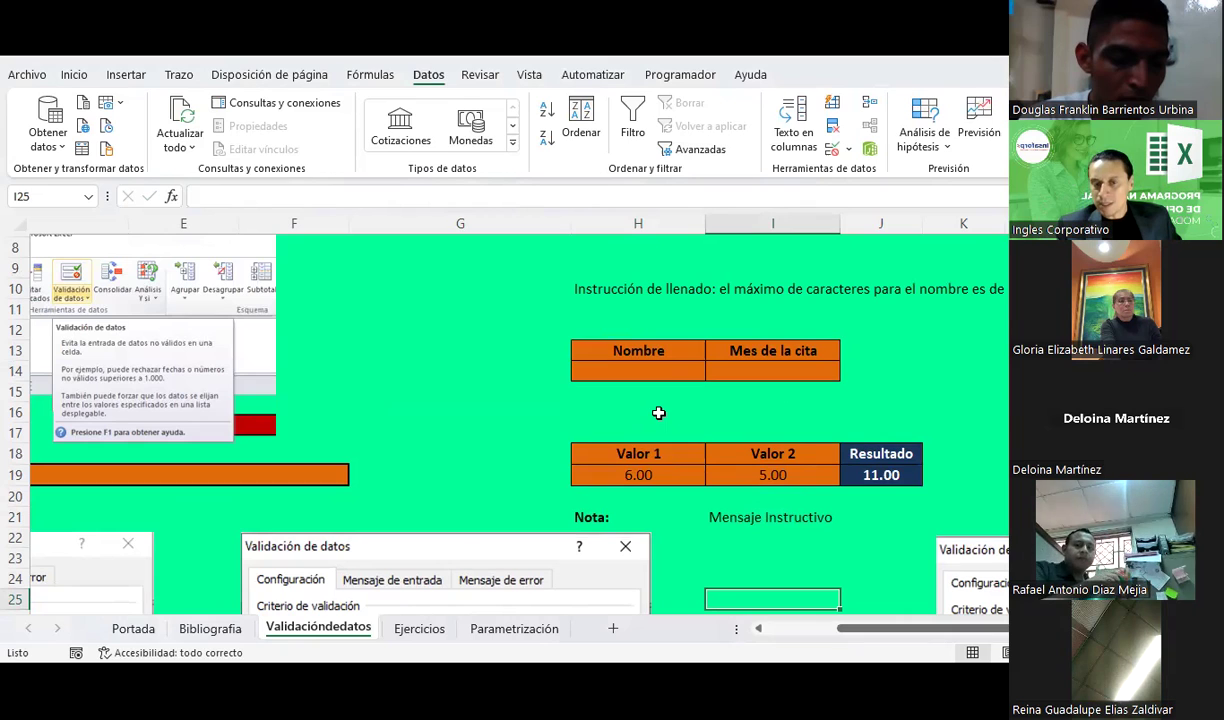
left_click_drag(730, 467, 649, 479)
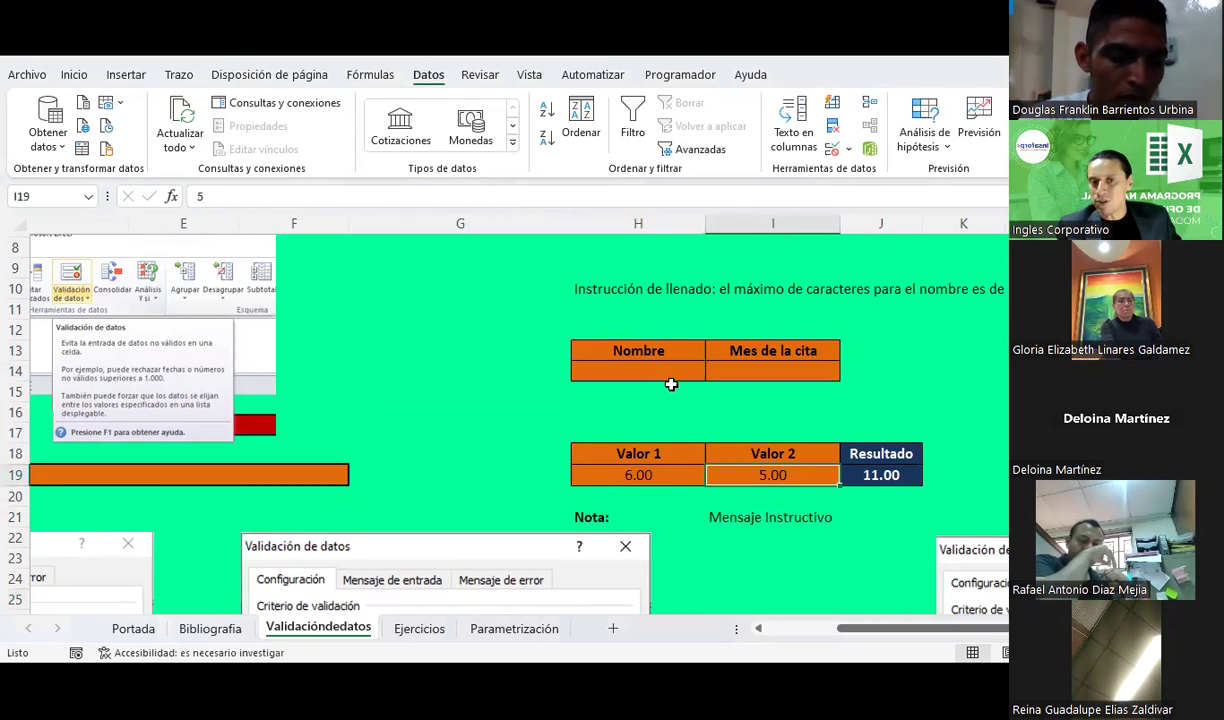
left_click_drag(664, 372, 728, 373)
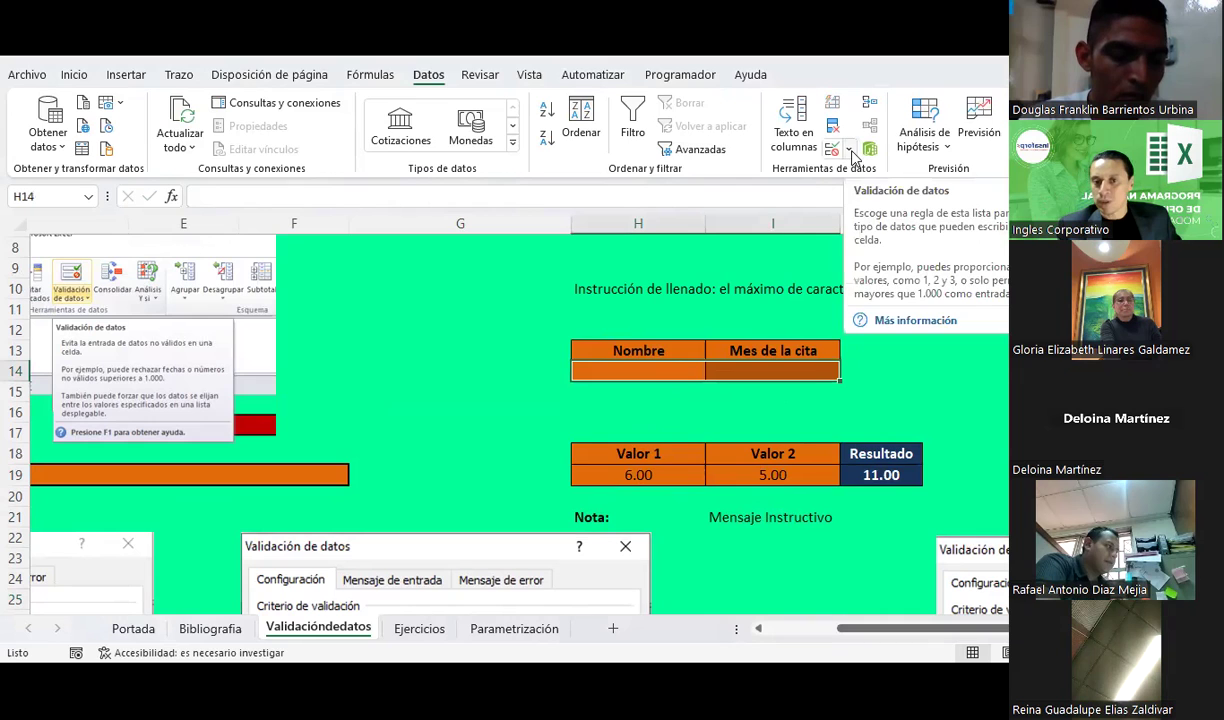
left_click(875, 411)
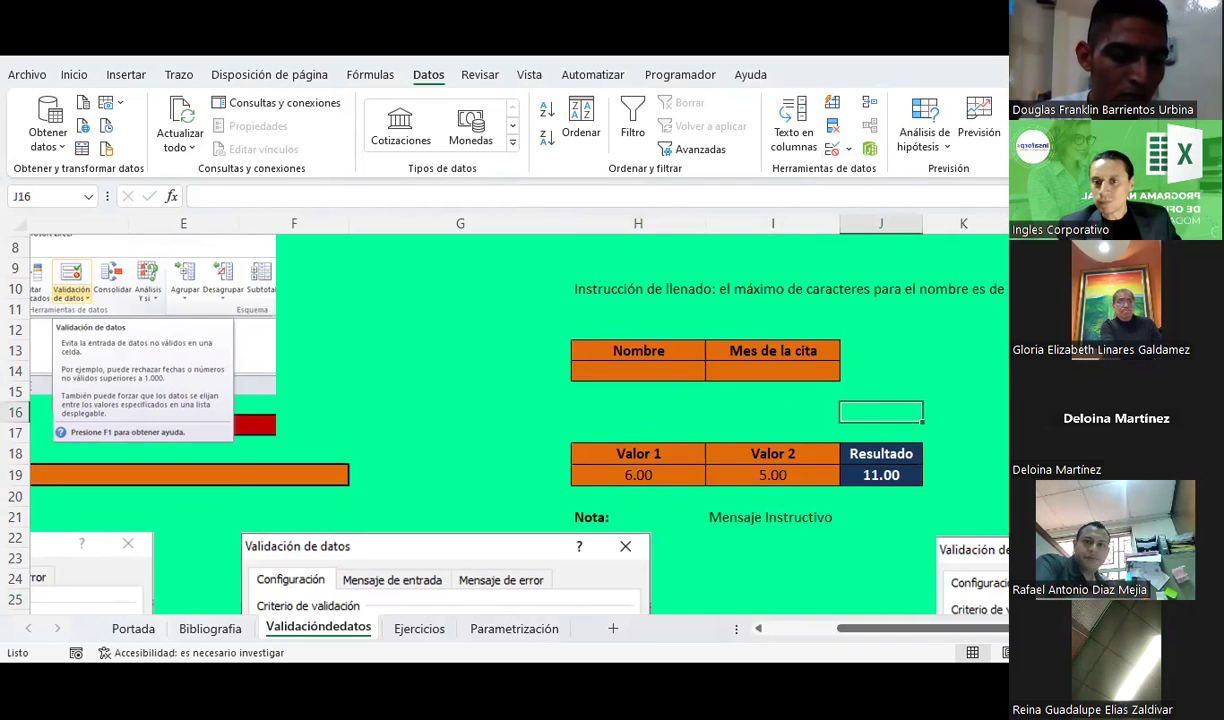
scroll(915, 283, "right", 3)
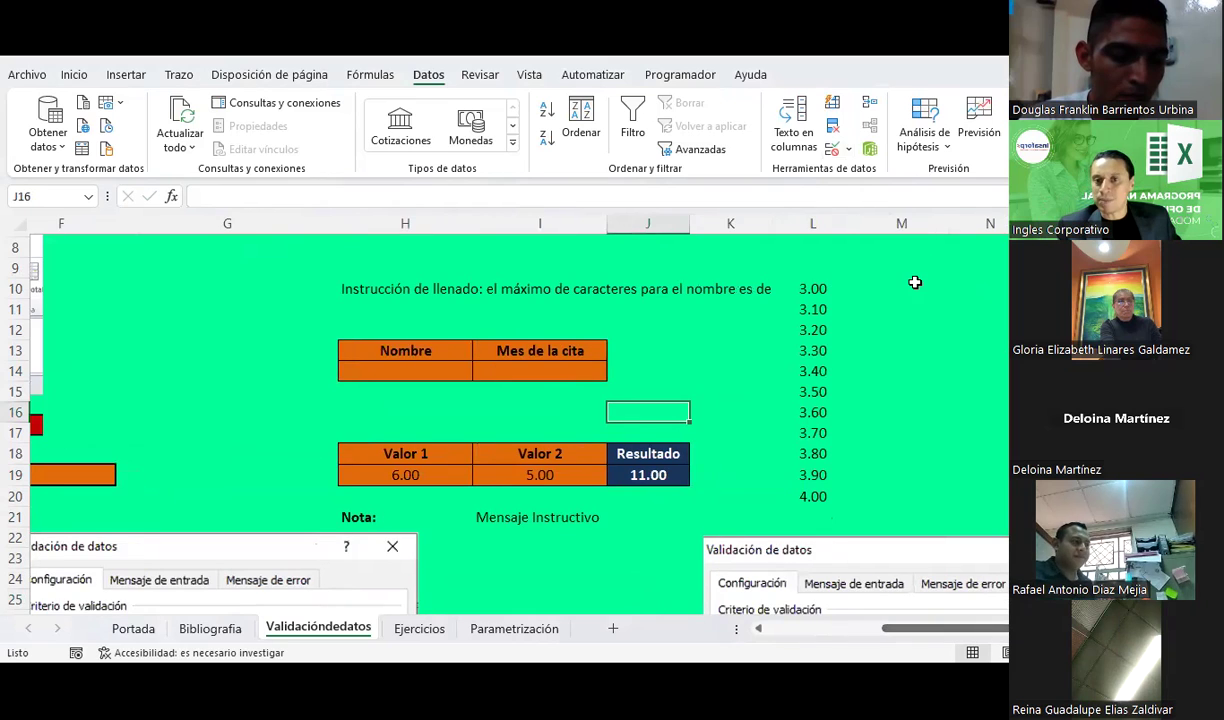
Type six participants' full names in M10 through M15, fixing a typo in the second surname
left_click(915, 283)
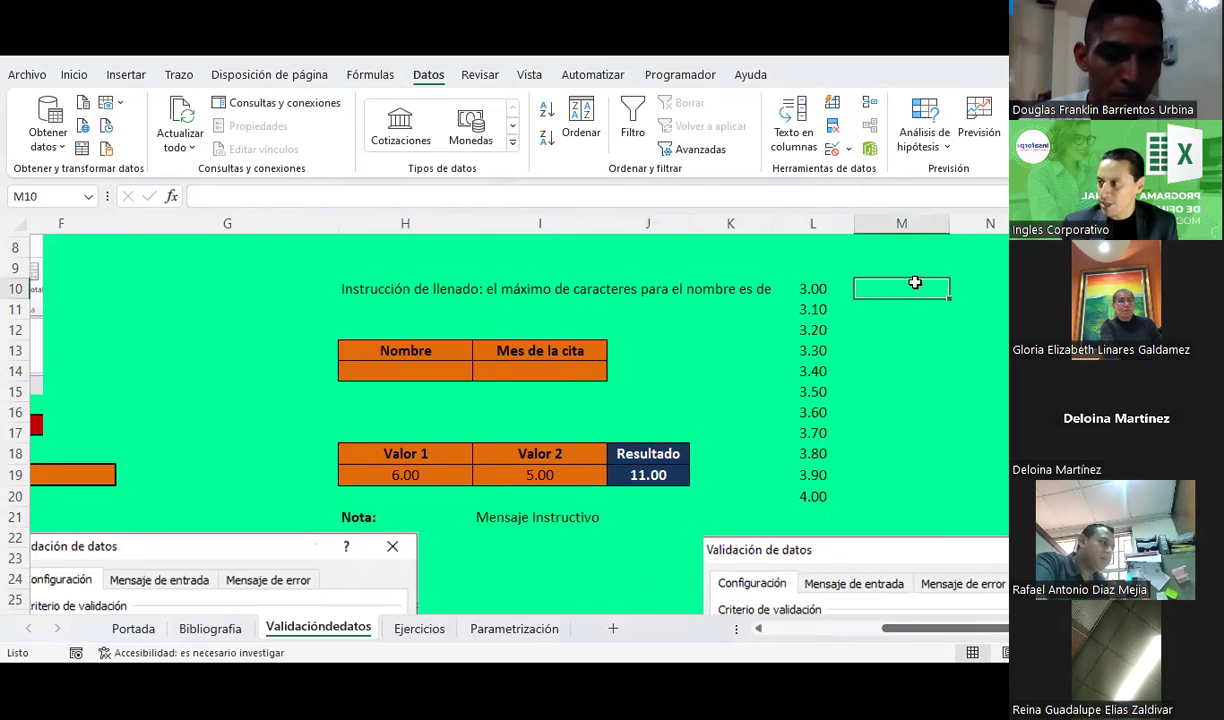
type("Douglas Barrientos")
key("Return")
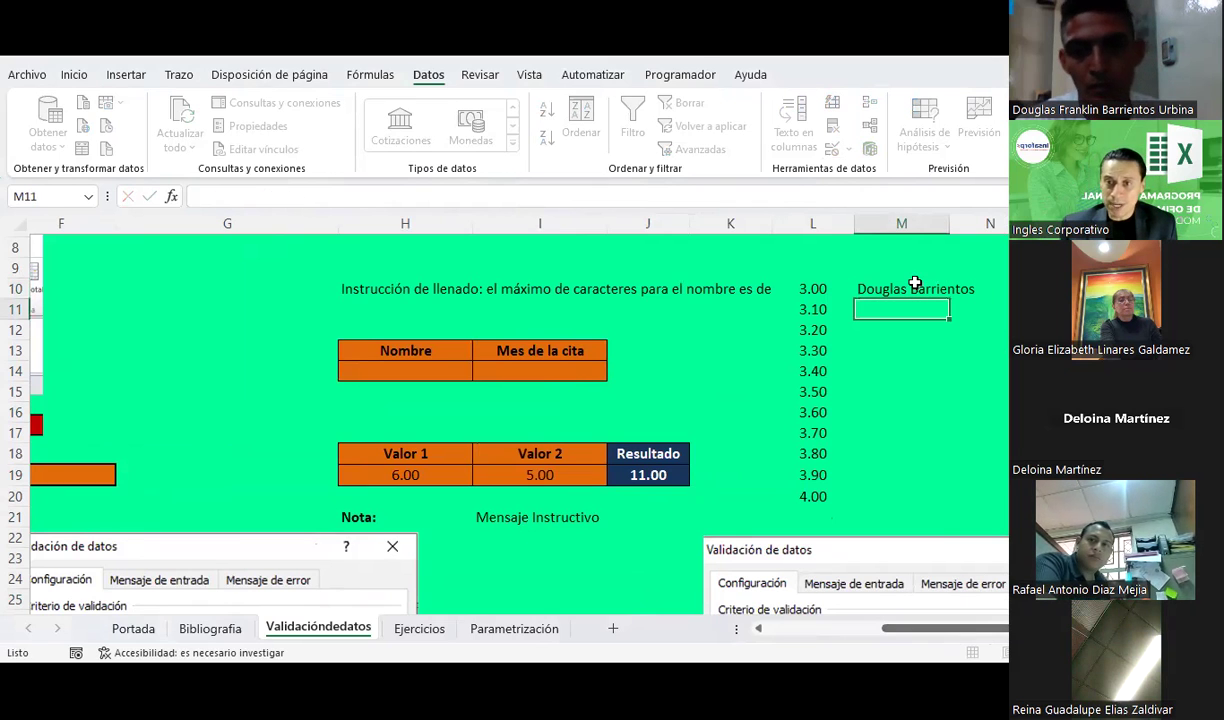
type("Gloria Linarez")
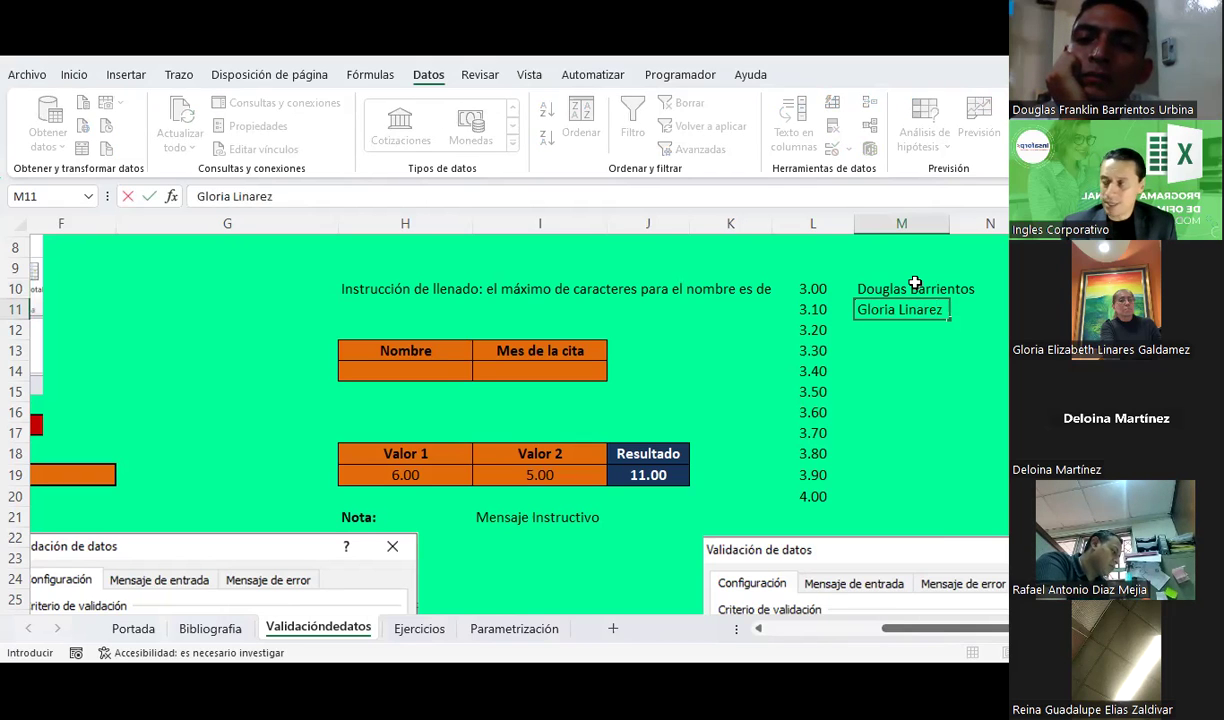
key("BackSpace")
type("s")
key("Return")
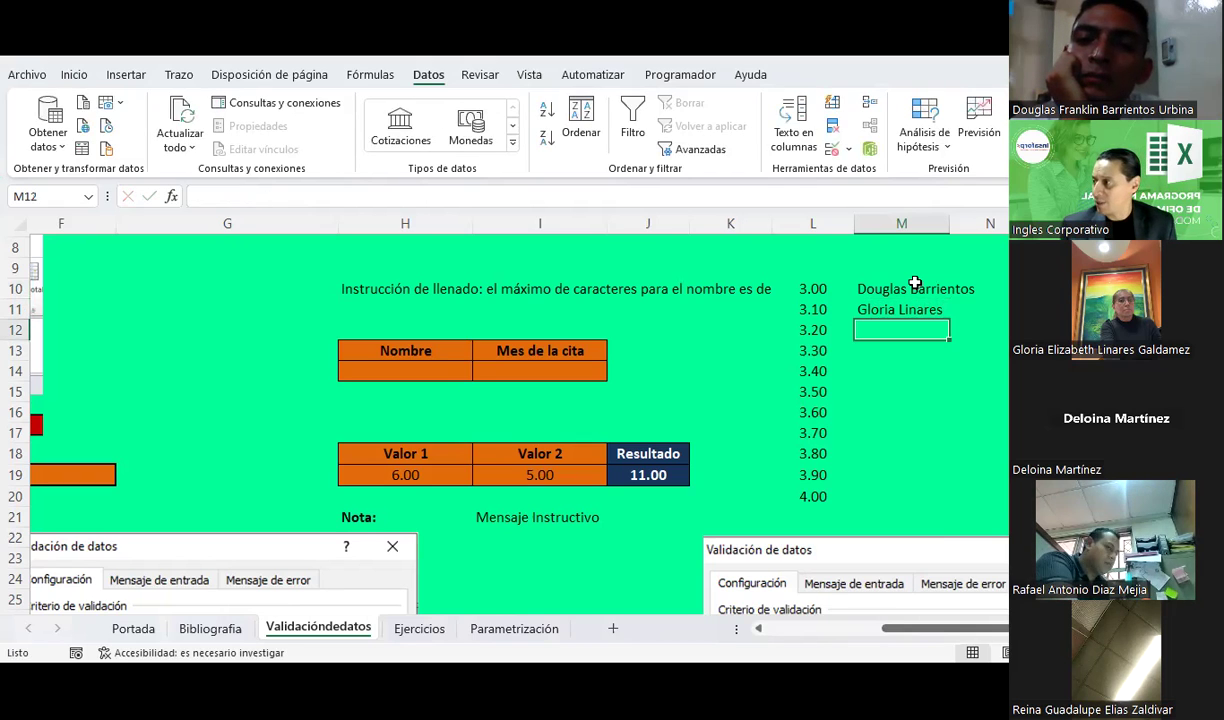
type("Deloina Martínez")
key("Return")
type("Rafa")
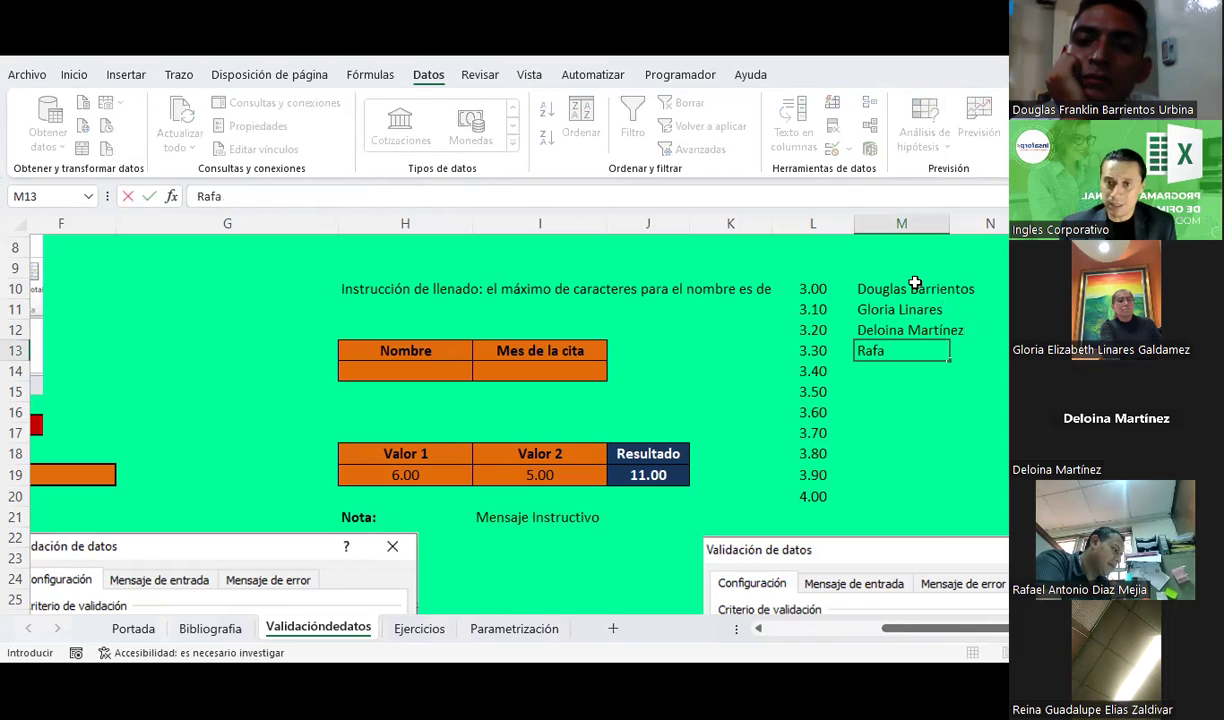
type("el Díaz")
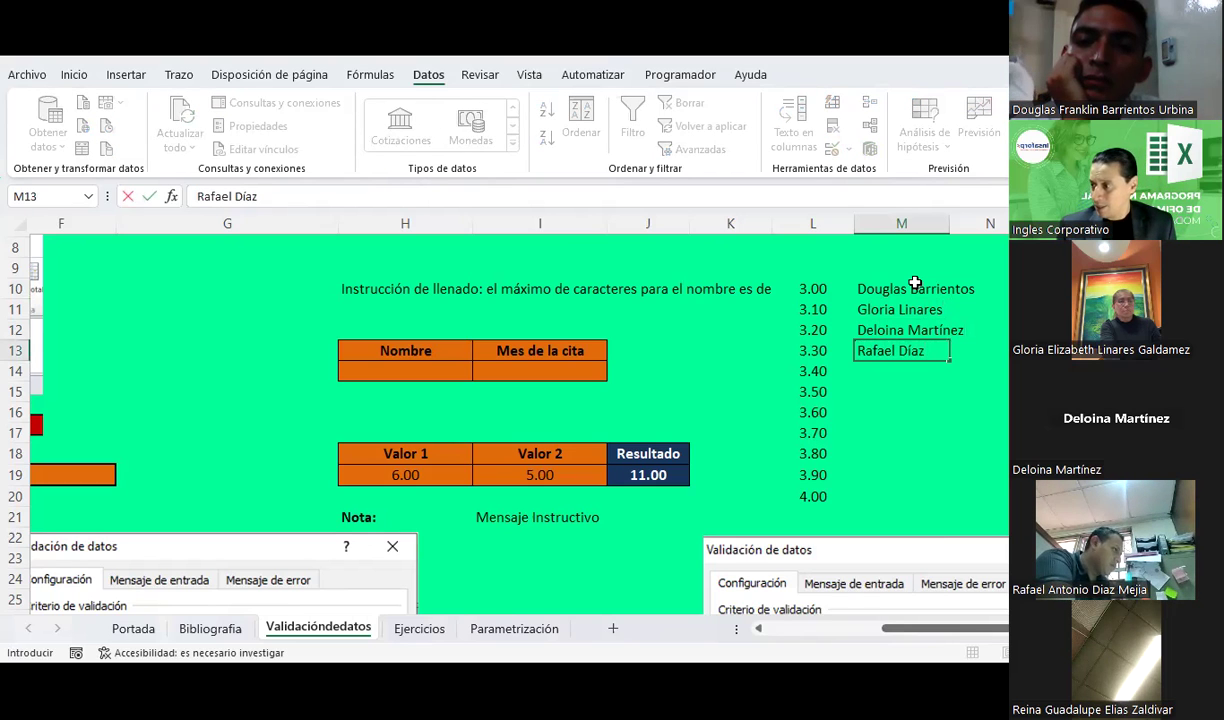
key("Return")
type("Re")
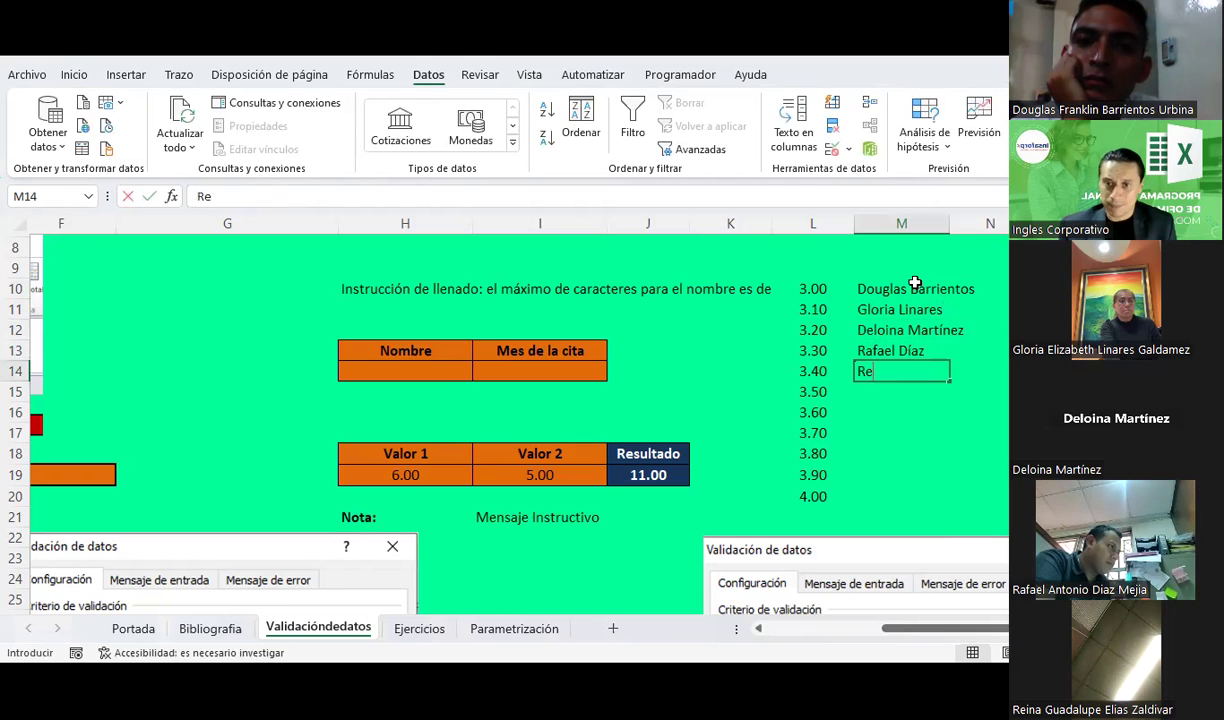
type("ina Elías")
key("Return")
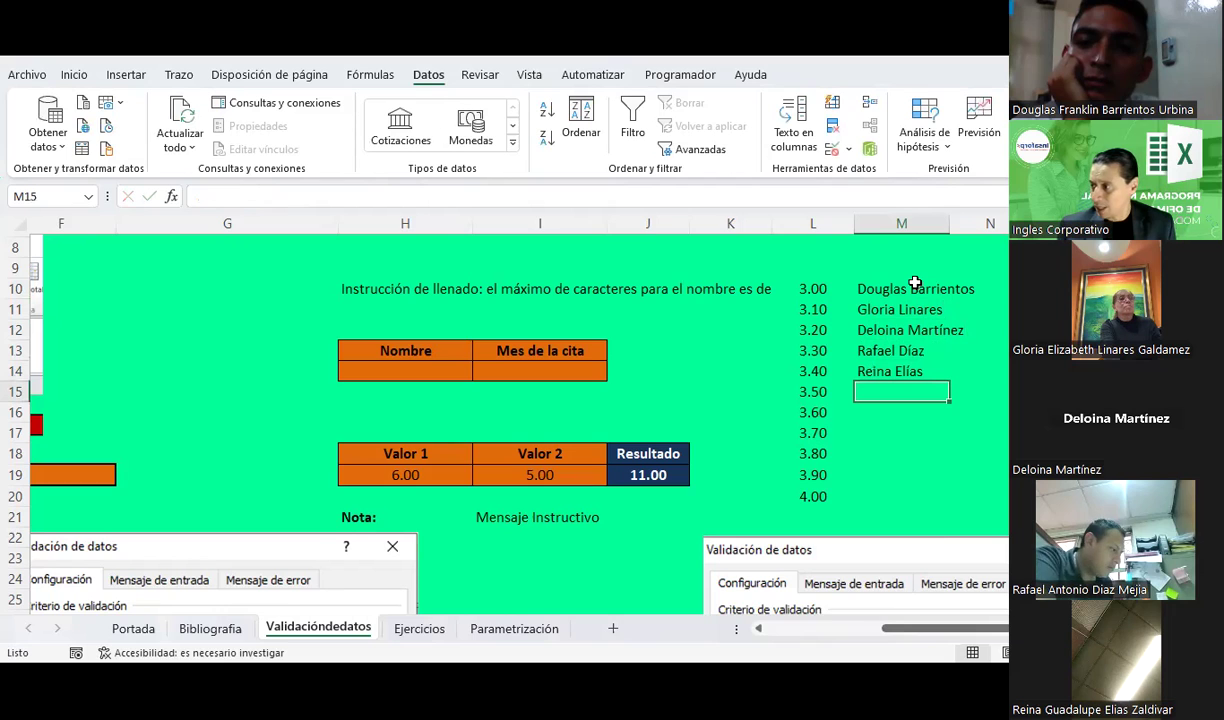
type("Karla López")
key("Return")
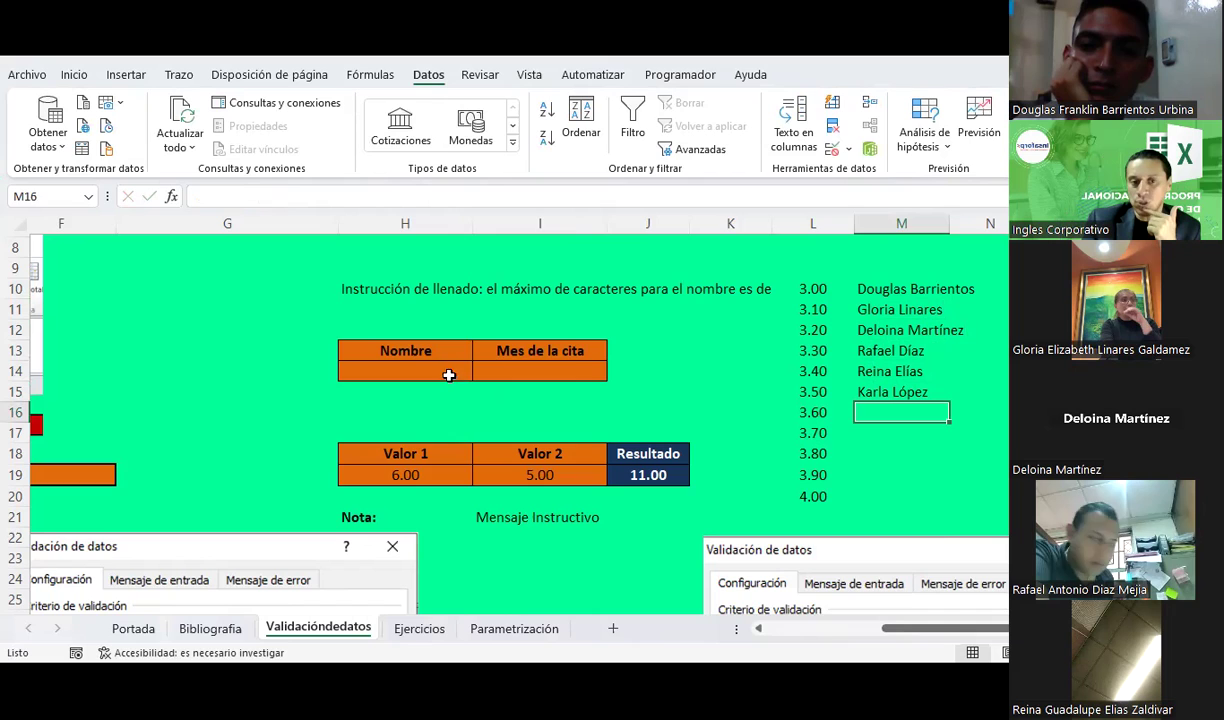
left_click(451, 372)
left_click_drag(451, 372, 481, 375)
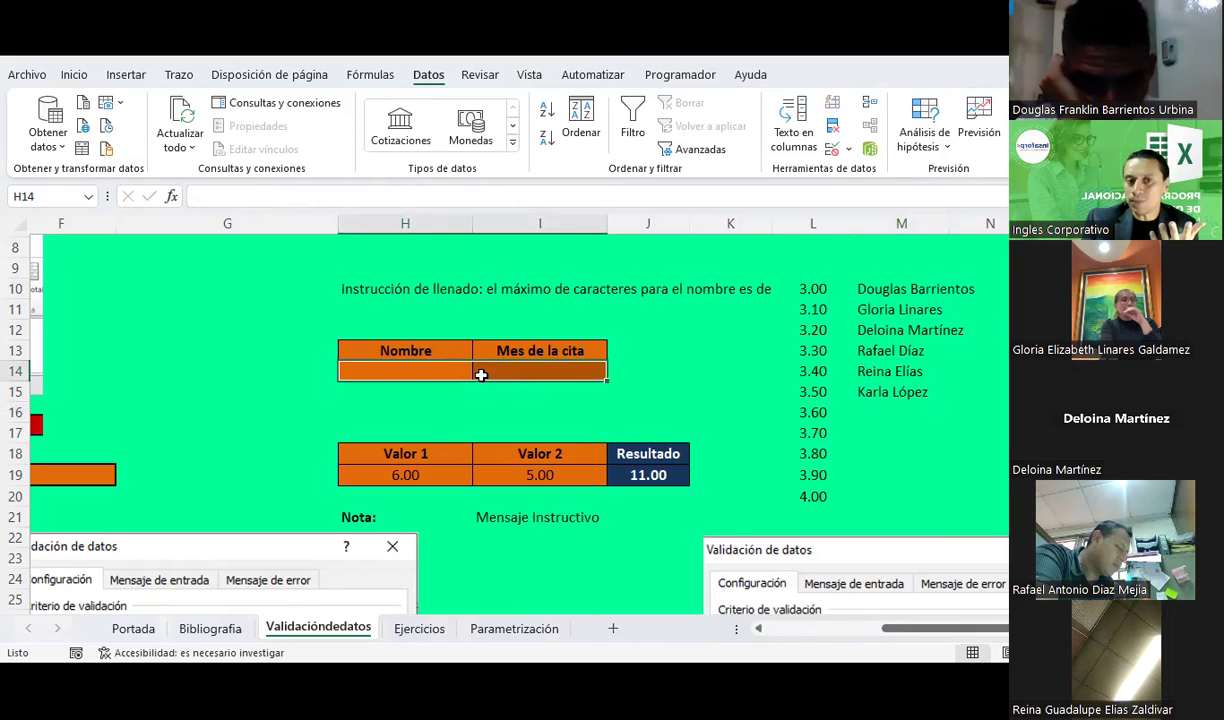
left_click(447, 369)
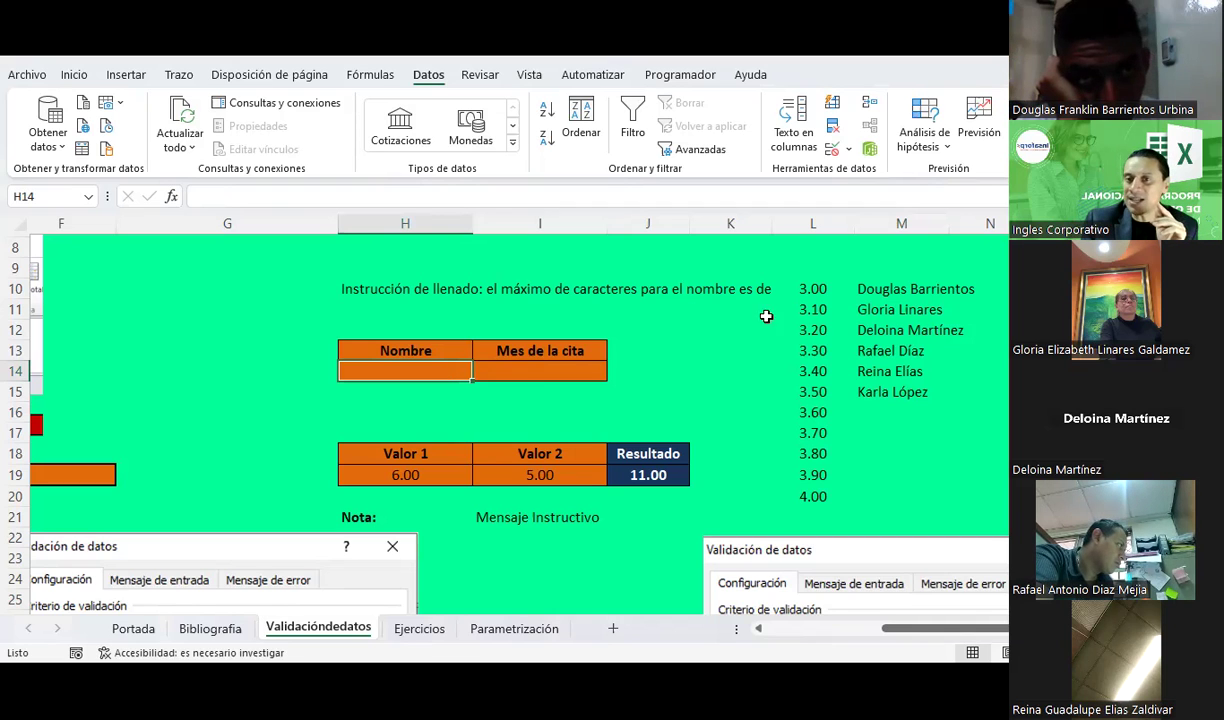
mouse_move(866, 290)
left_mouse_down()
mouse_move(885, 309)
mouse_move(888, 393)
left_mouse_up()
left_click(902, 459)
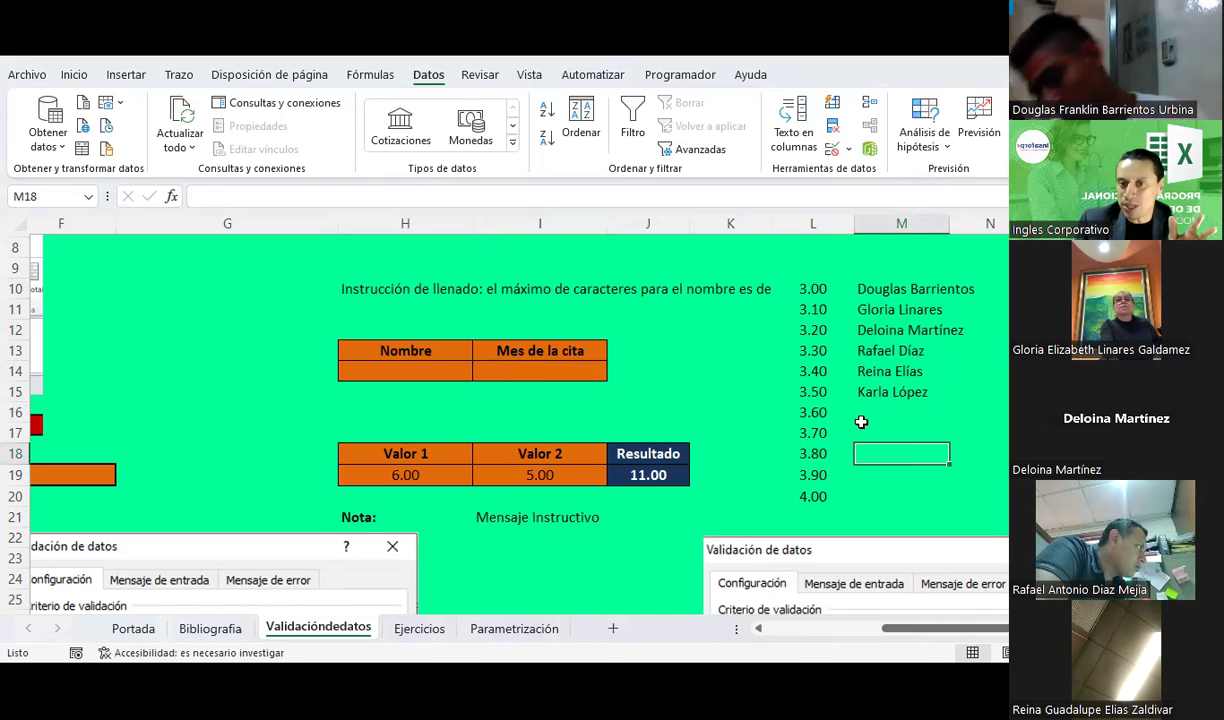
left_click(995, 377)
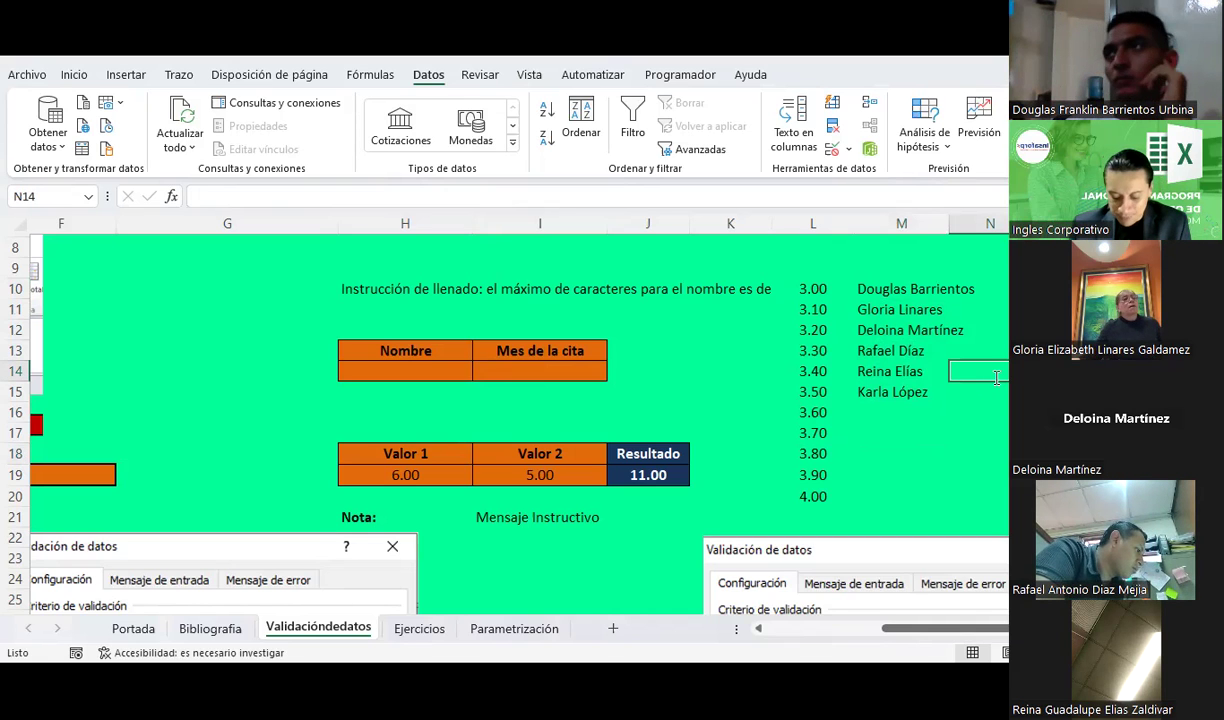
type("Reyna")
key("Return")
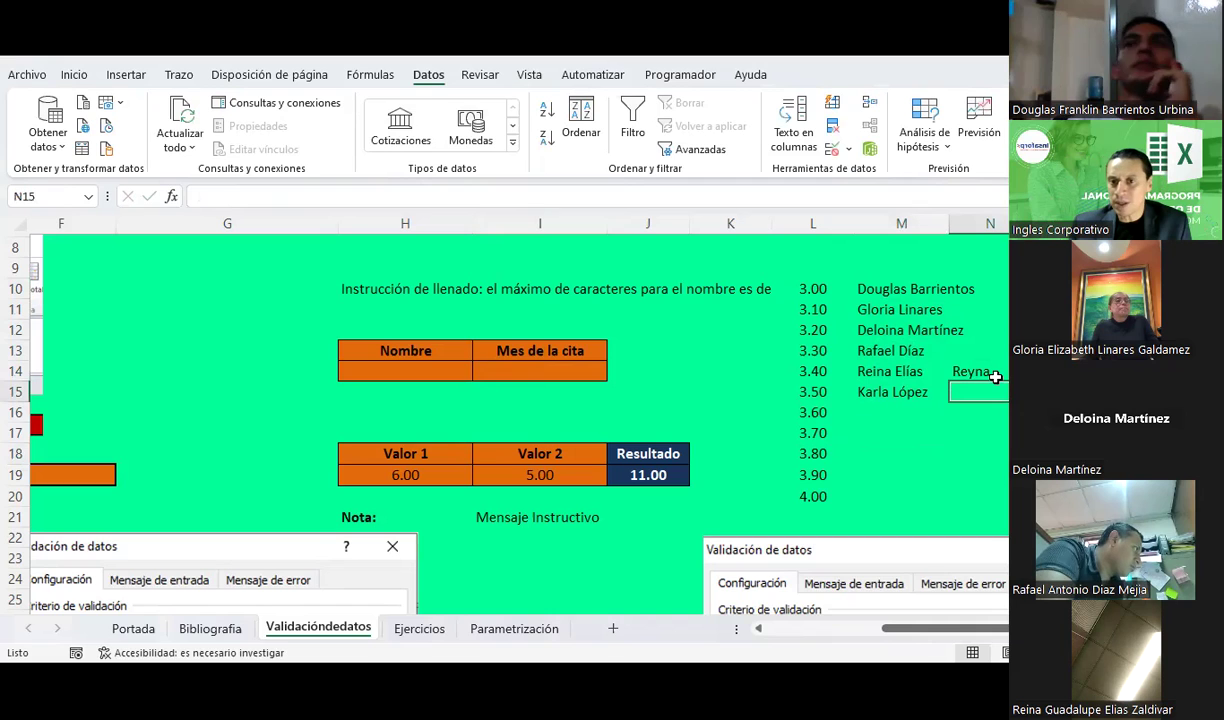
key("Up")
key("Up")
type("D")
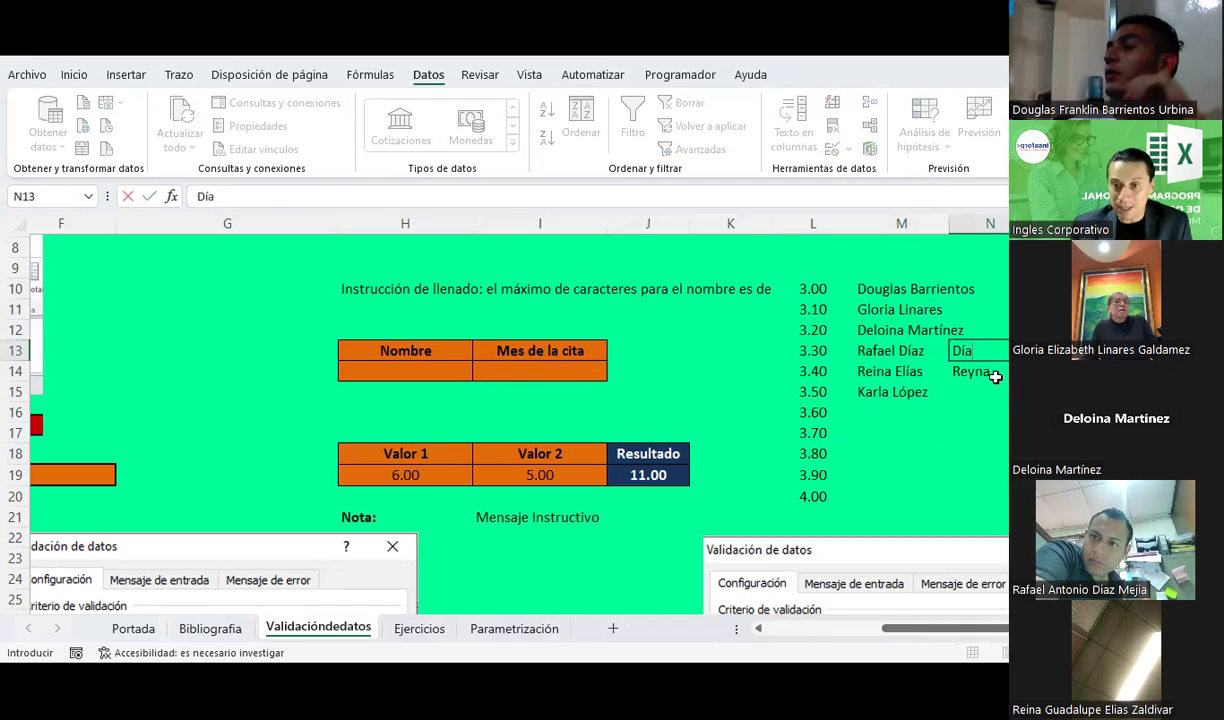
key("Return")
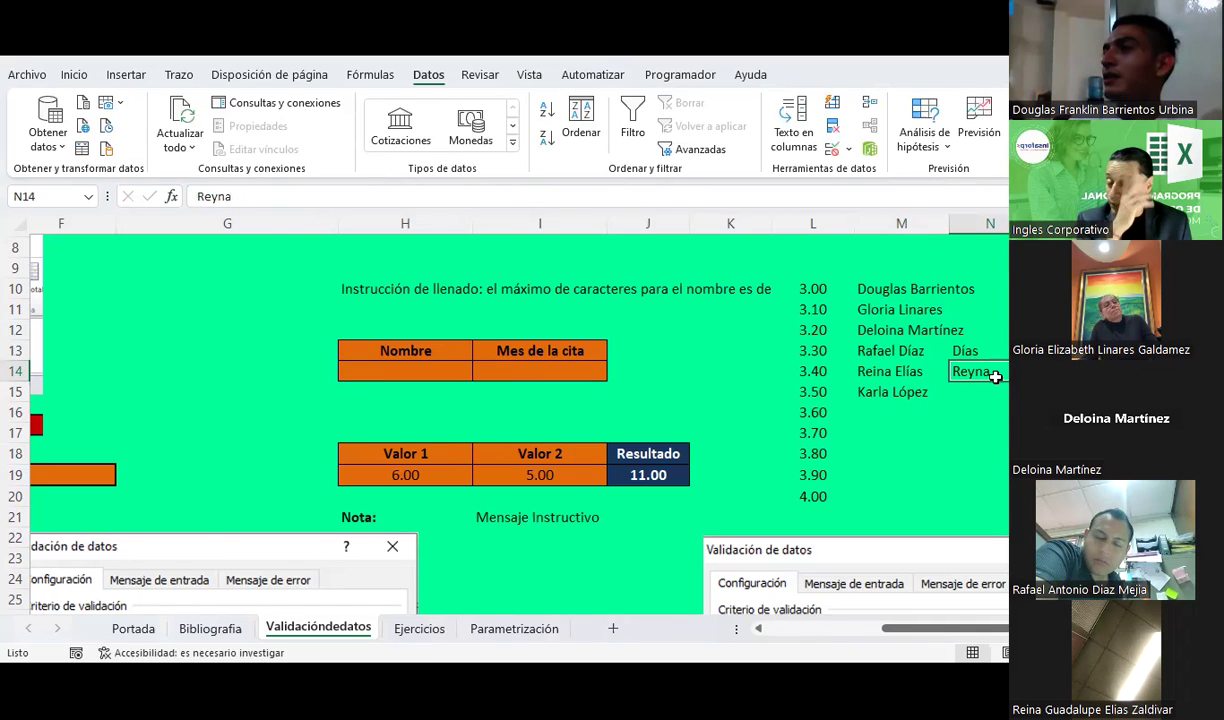
key("shift+Up")
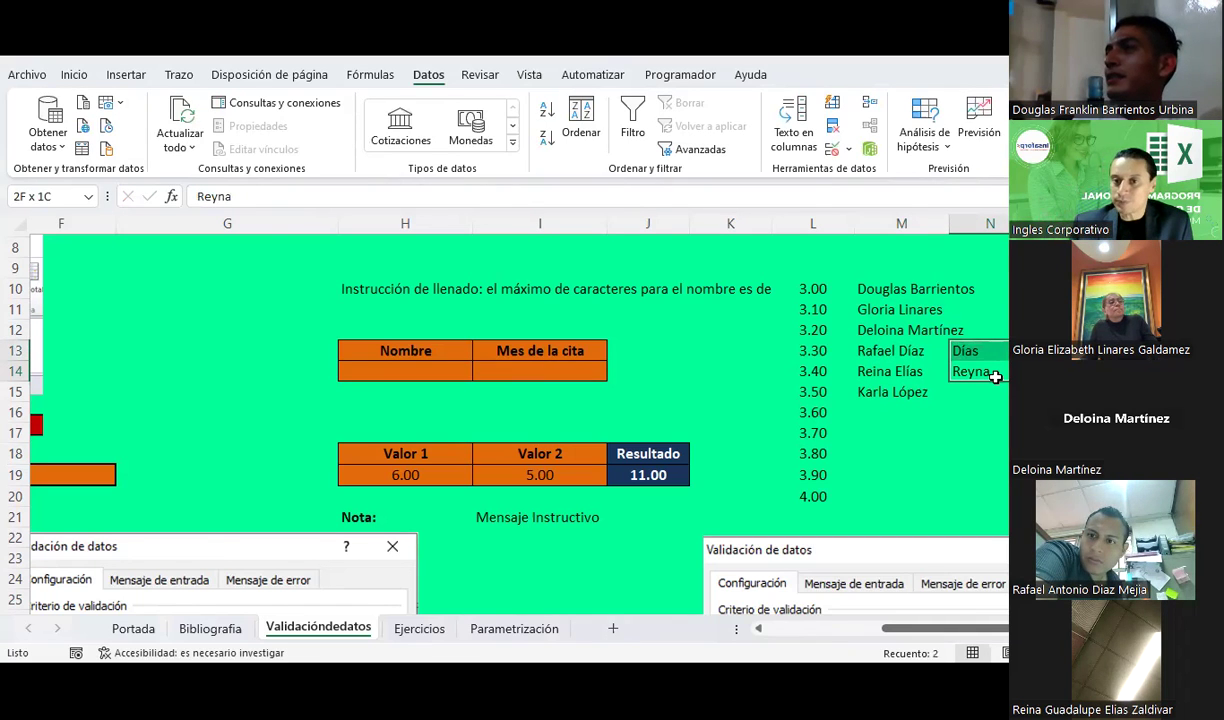
key("Delete")
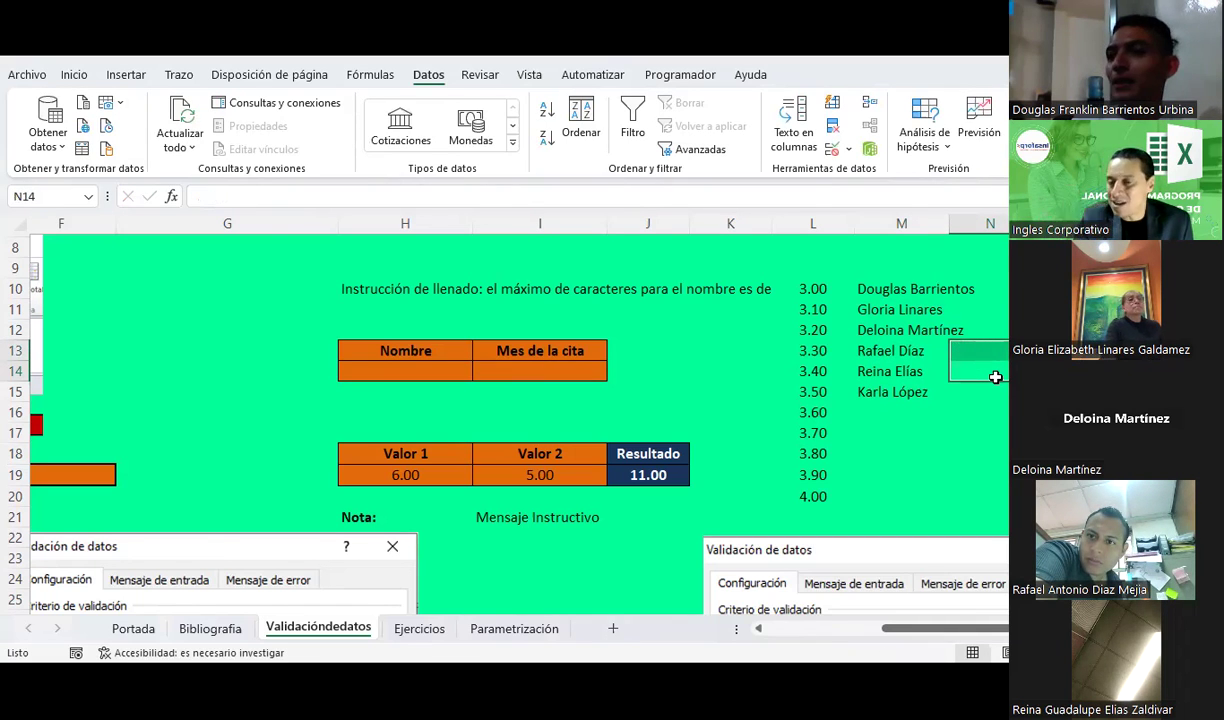
left_click(992, 377)
left_click(953, 413)
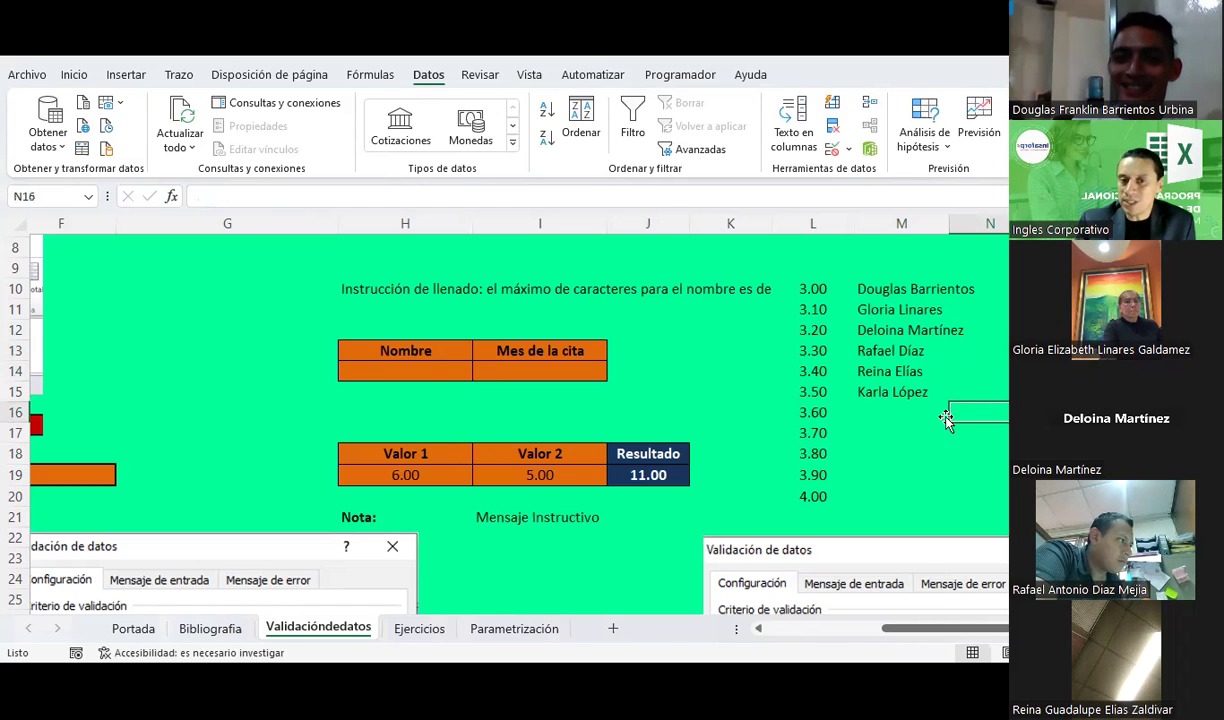
left_click(443, 372)
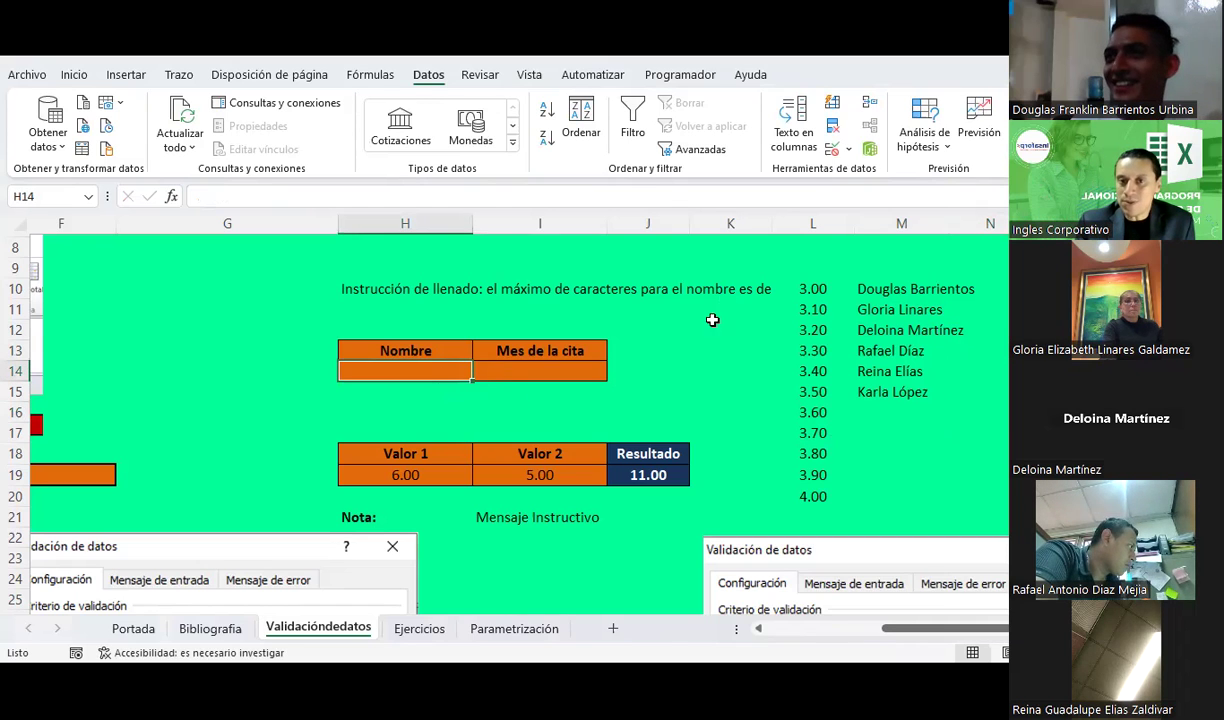
Restrict H14 with Data Validation to a List sourced from =$M$10:$M$15
left_click(838, 148)
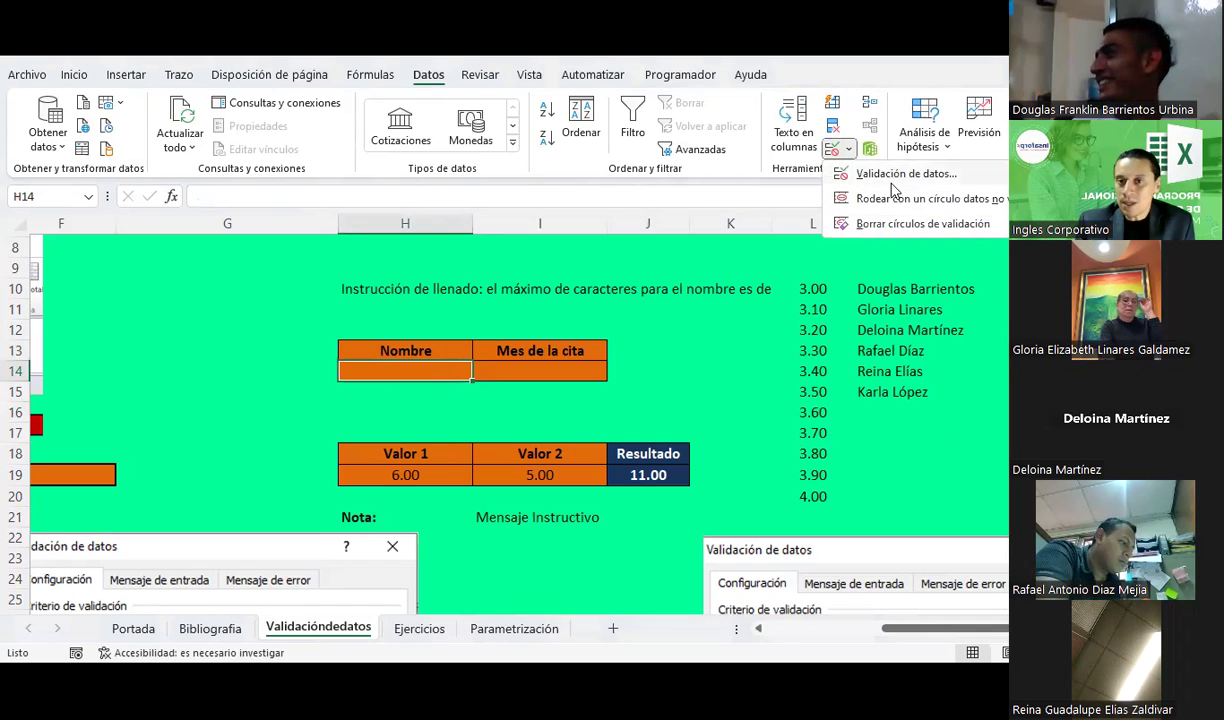
left_click(900, 174)
left_click(224, 168)
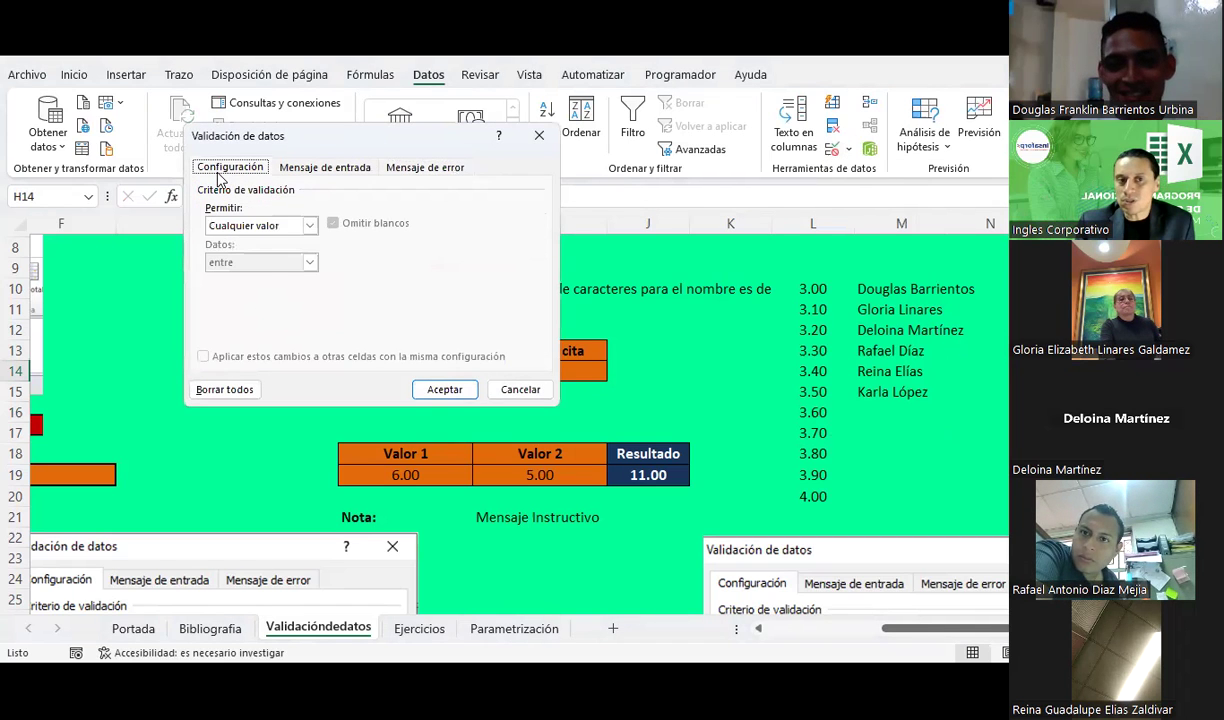
left_click(309, 226)
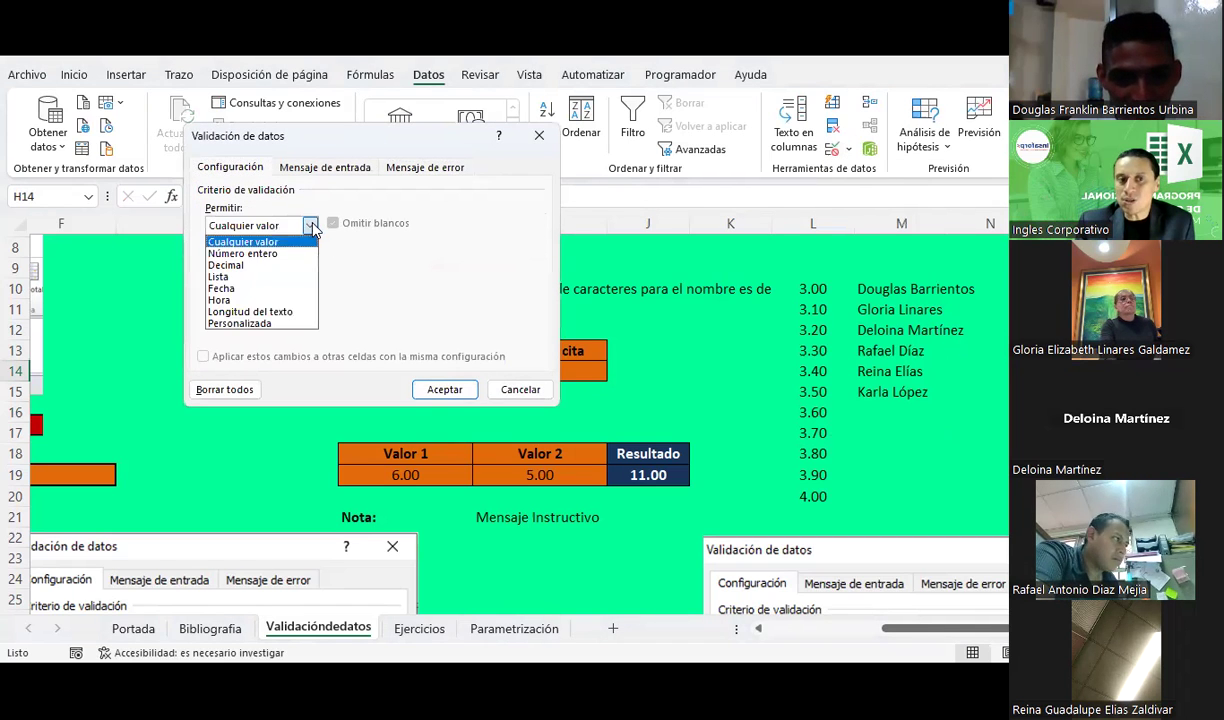
left_click(227, 280)
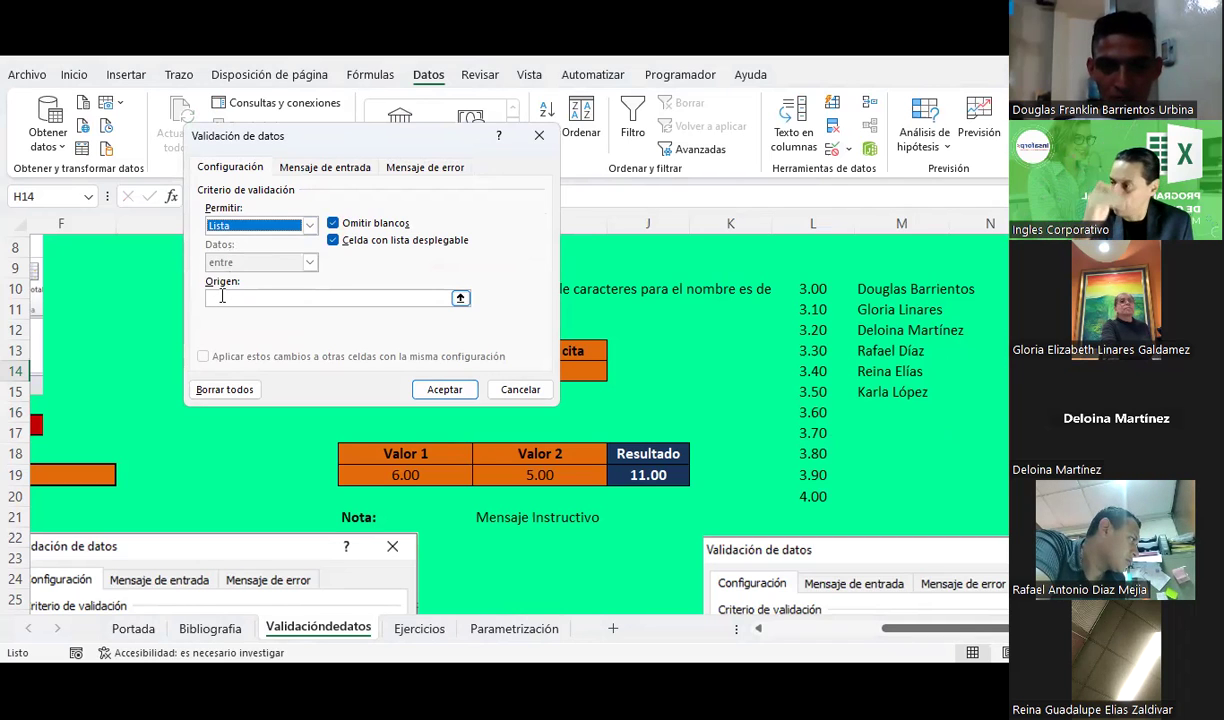
left_click(460, 300)
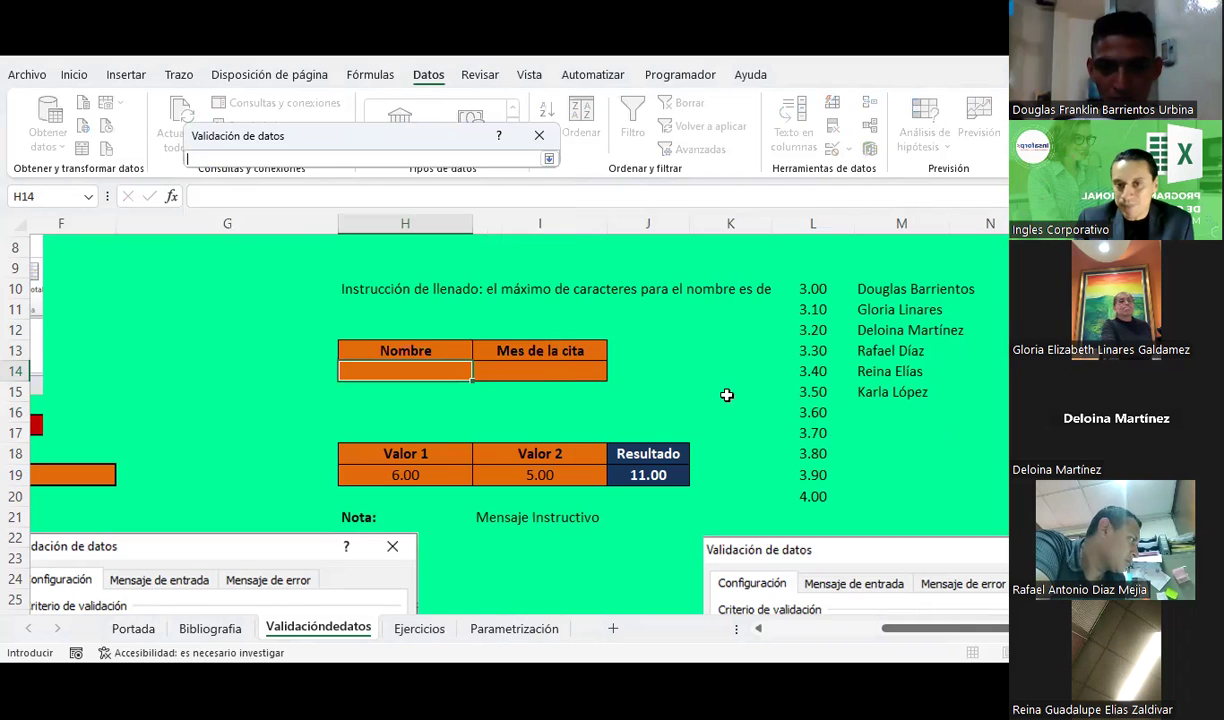
left_click_drag(880, 291, 883, 393)
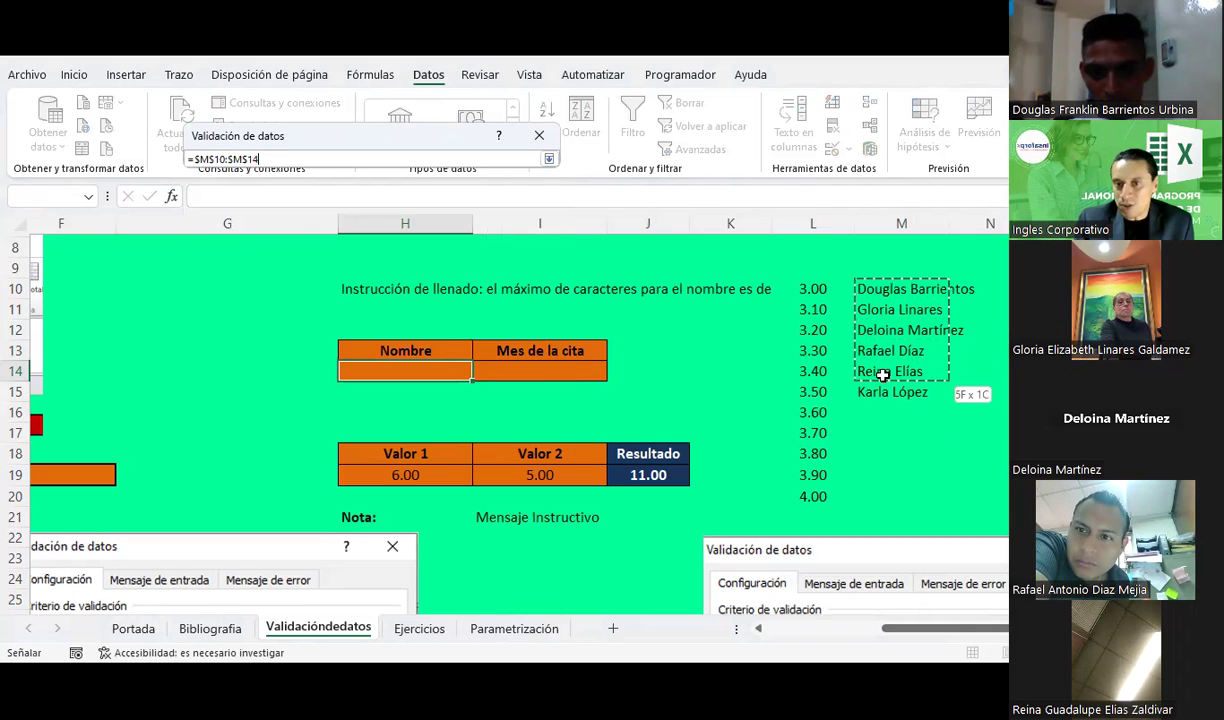
left_click(549, 159)
Add an input message titled 'Lista de nombres' asking to pick a listed name, then apply it
left_click(345, 168)
type("Elegir u")
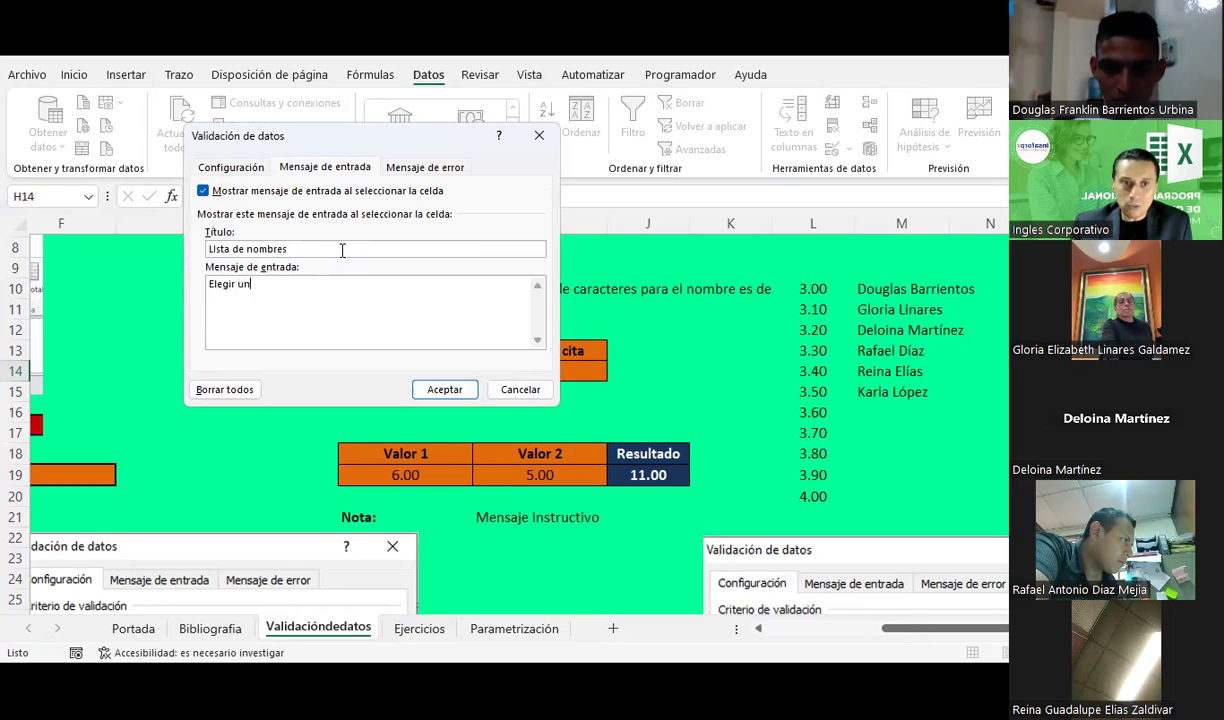
type("nombre")
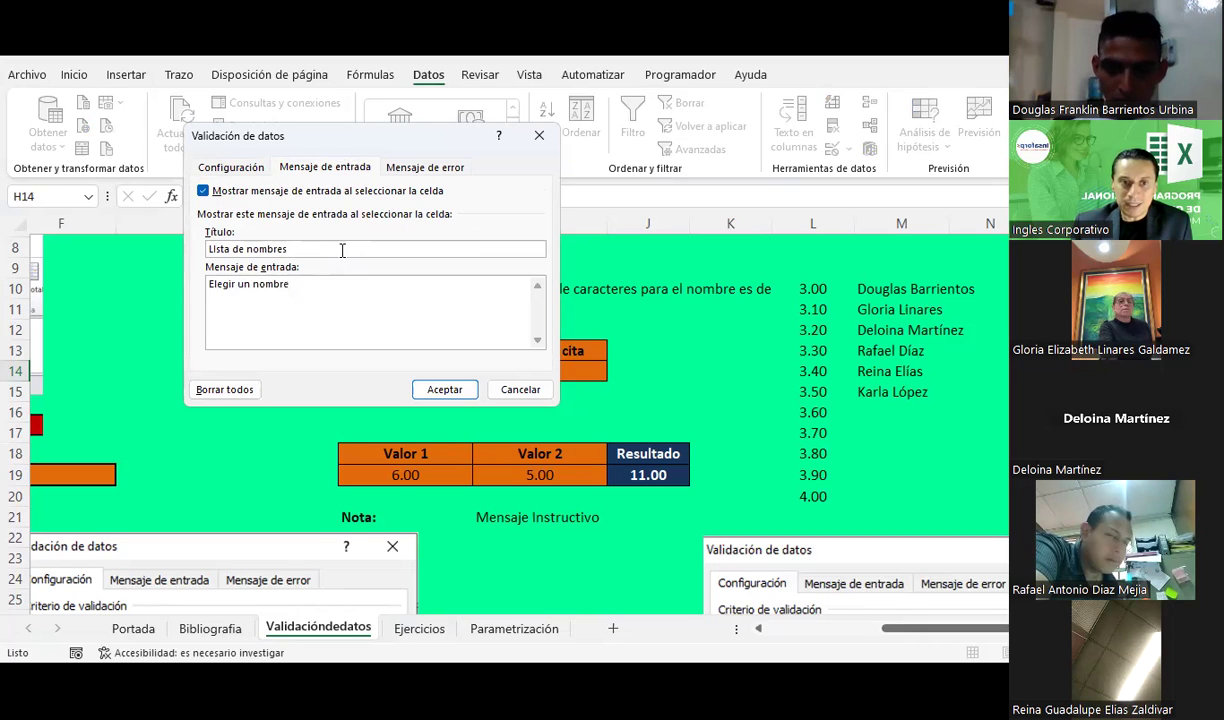
type(" de los que se presen")
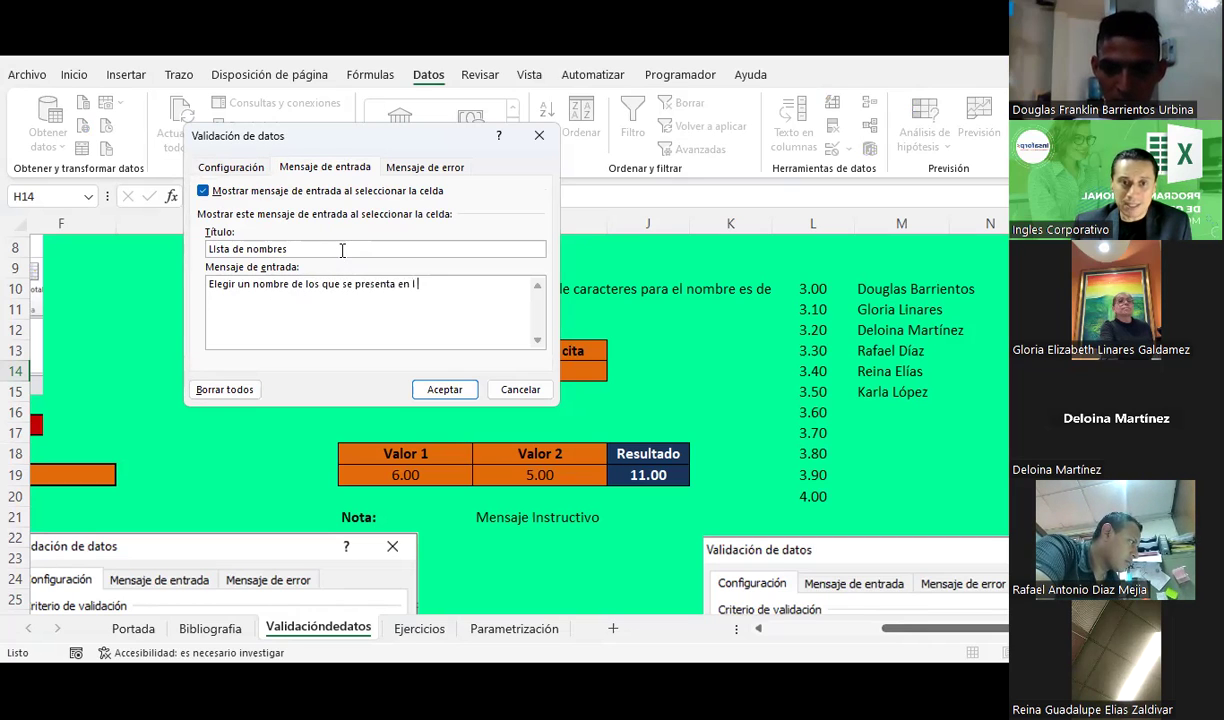
type("ta")
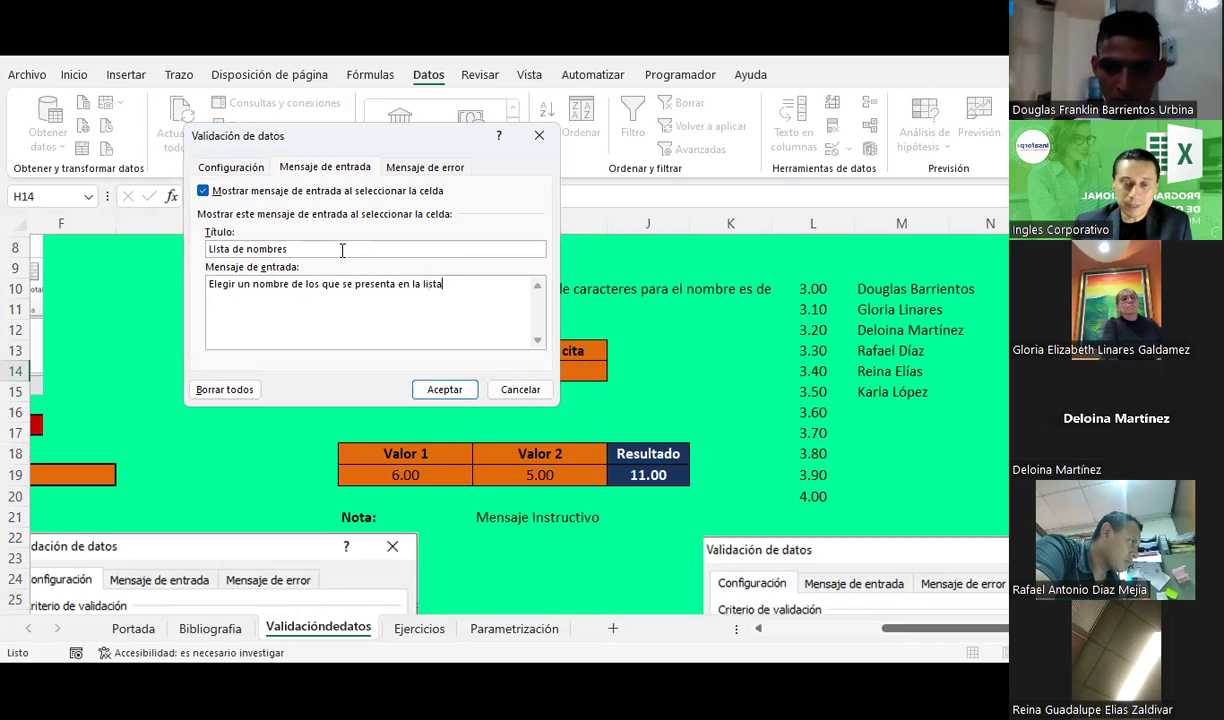
left_click(445, 390)
left_click(400, 452)
left_click(409, 369)
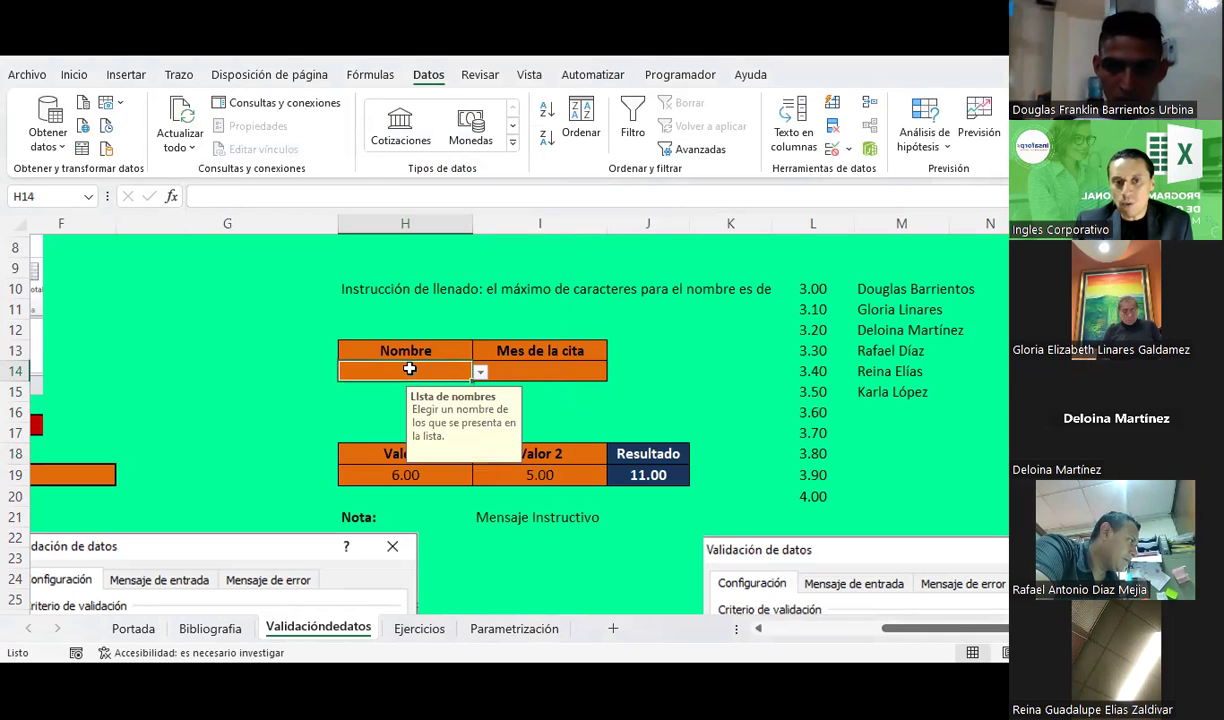
Fill H14 with the second name from its dropdown list
left_click(323, 427)
left_click(397, 370)
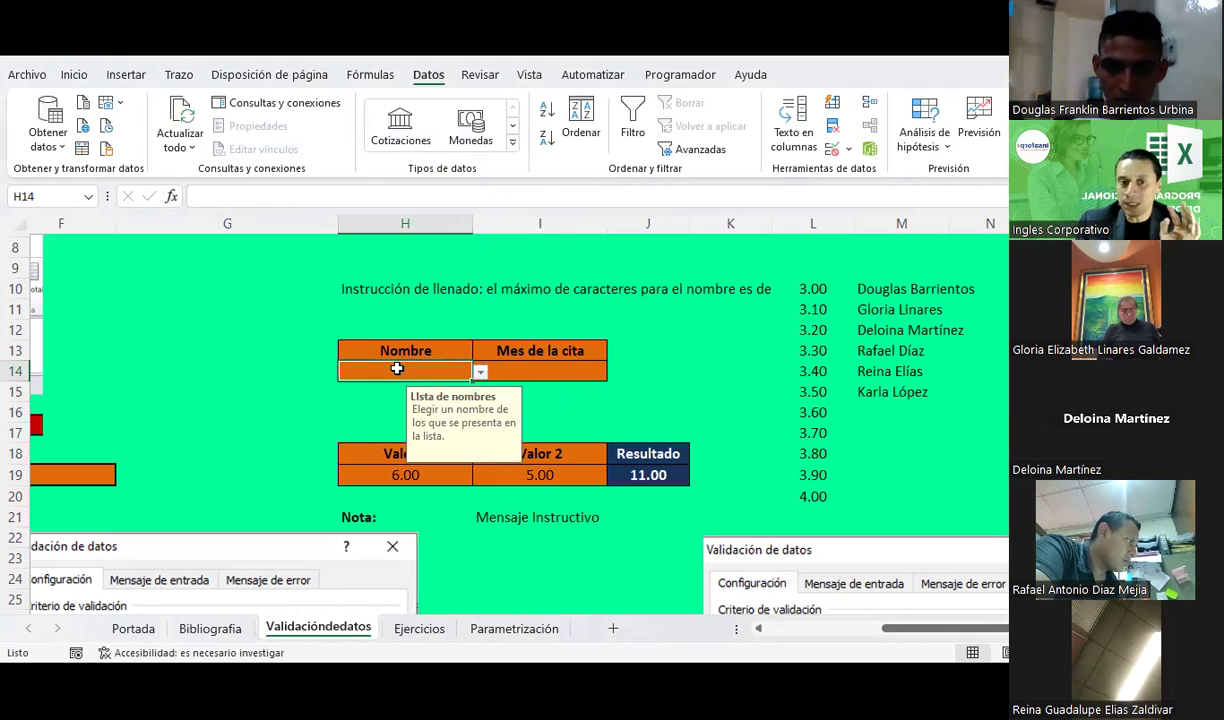
left_click(478, 372)
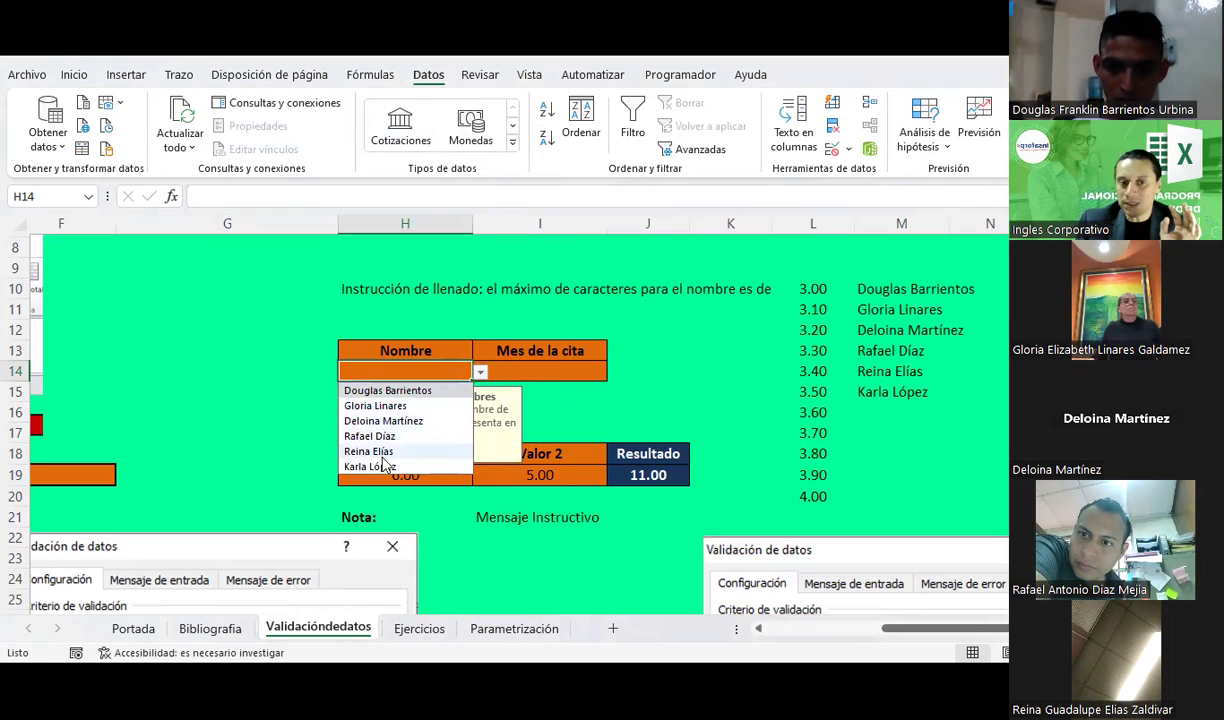
left_click(375, 406)
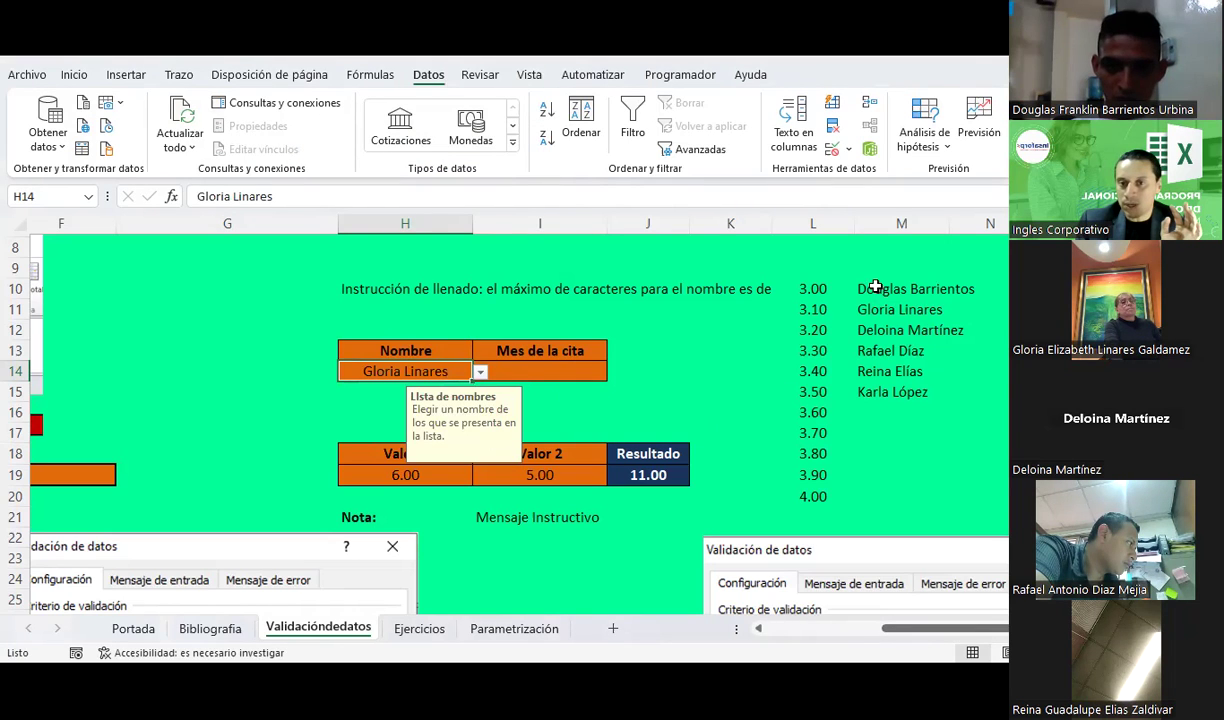
Reopen H14's data validation and correct one letter in the input message title
left_click_drag(875, 287, 865, 391)
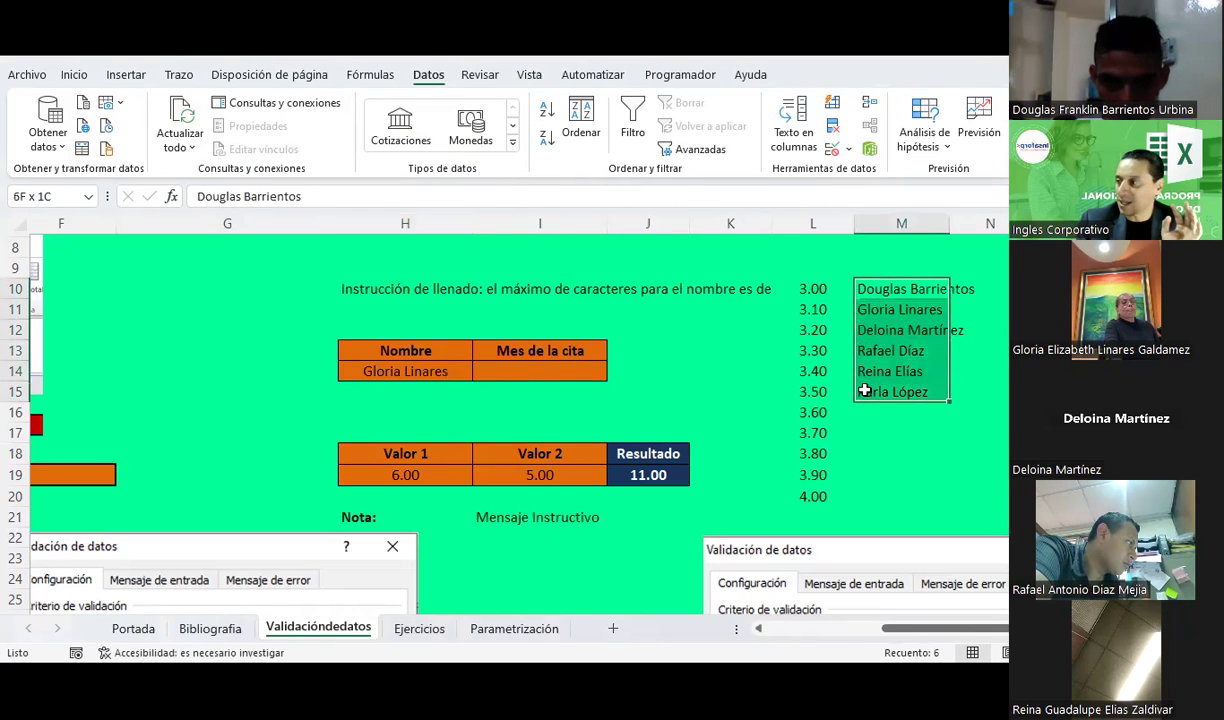
left_click_drag(865, 391, 865, 393)
left_click(848, 148)
left_click(440, 385)
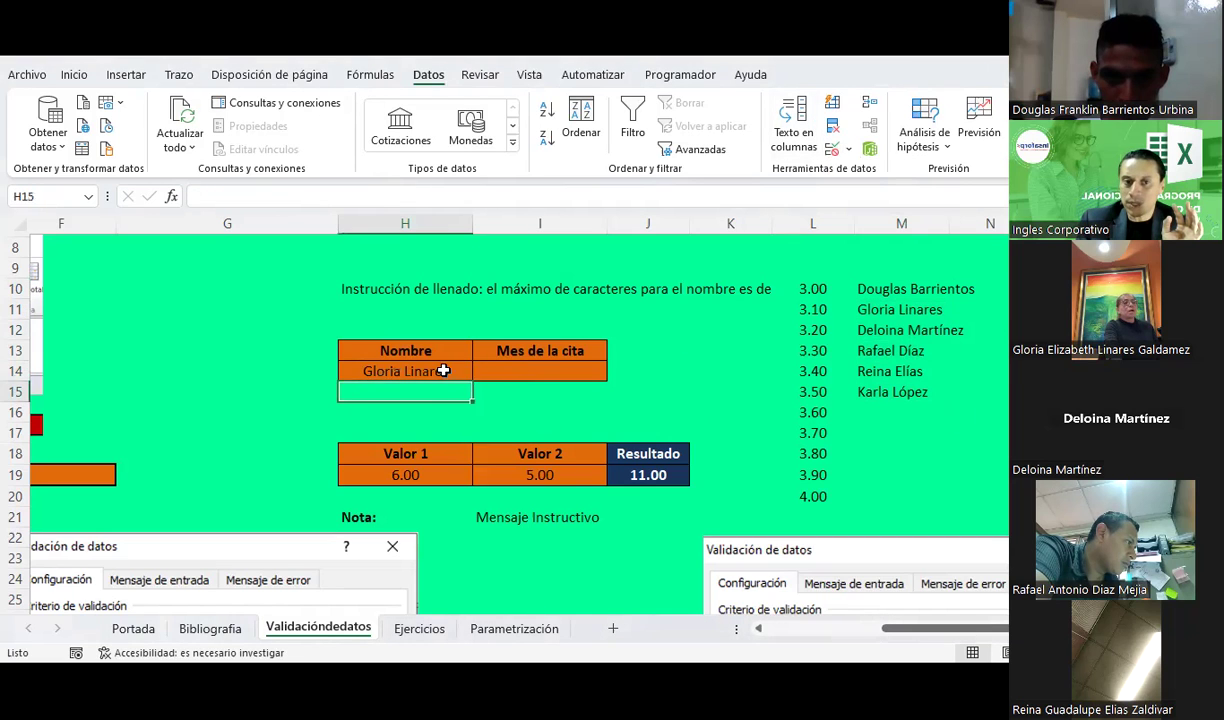
left_click(443, 371)
left_click(848, 148)
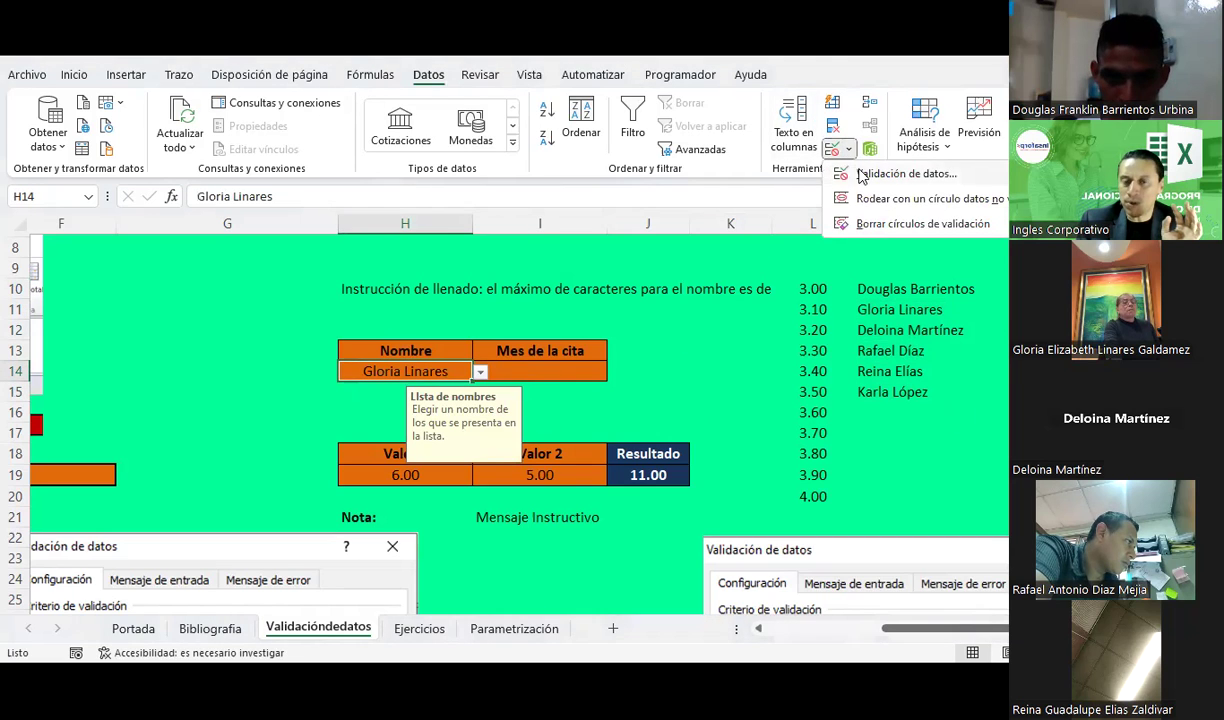
left_click(830, 172)
left_click(218, 250)
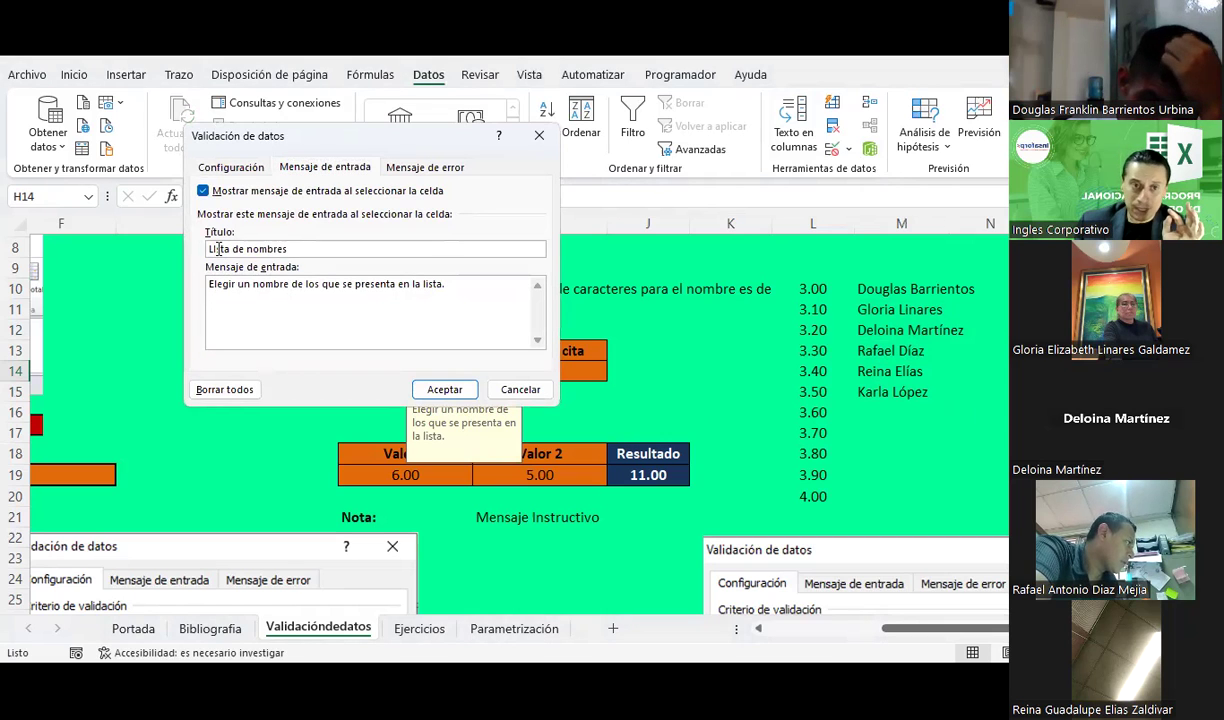
key("BackSpace")
type("i")
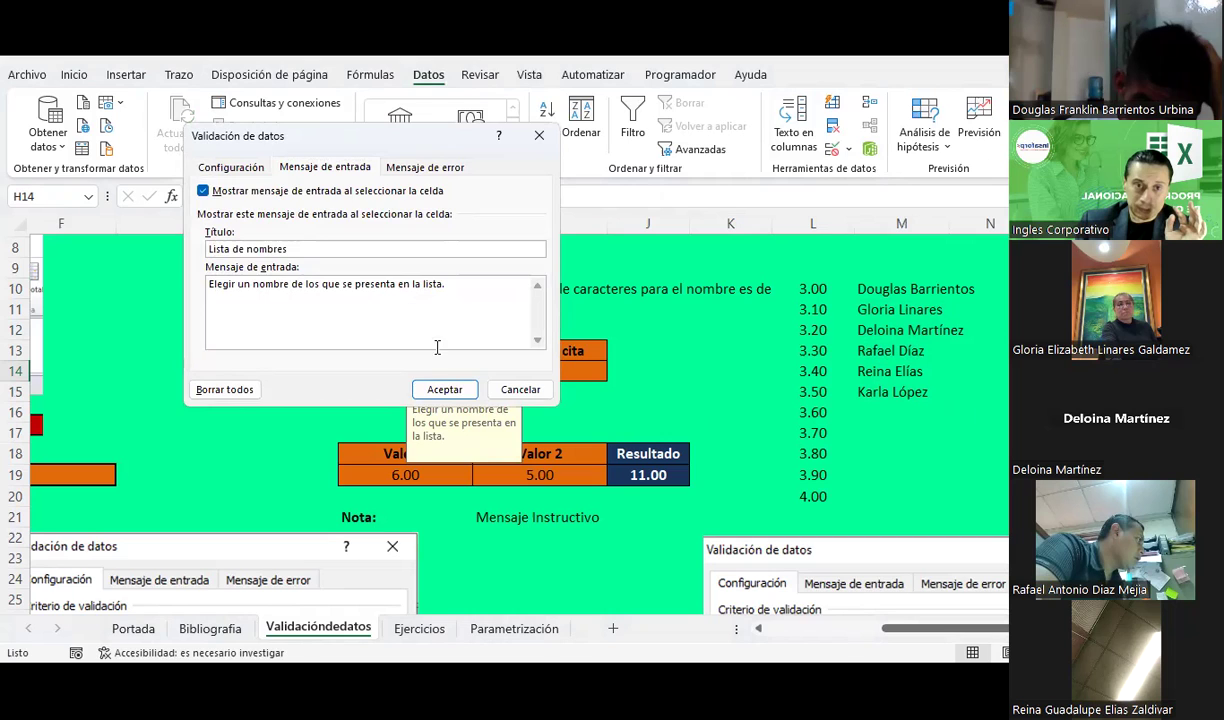
left_click(440, 389)
left_click(650, 388)
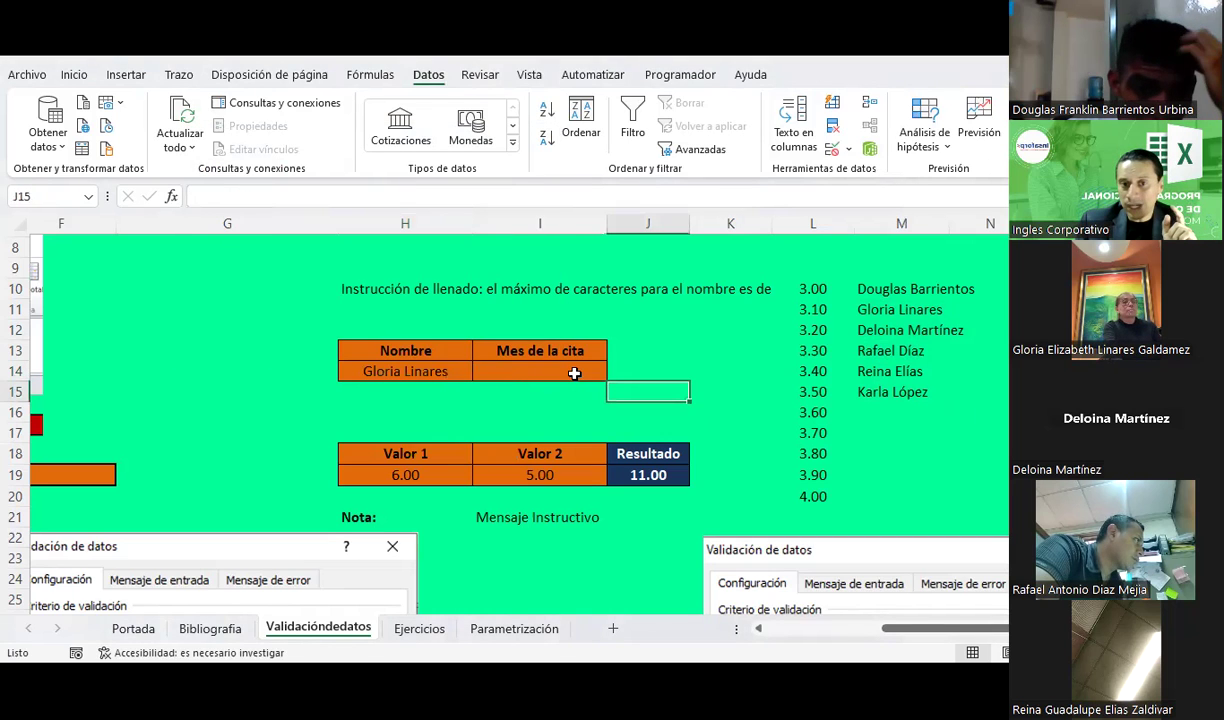
Type Enero in O10 and fill the month series down column O
left_click(575, 373)
double_click(540, 356)
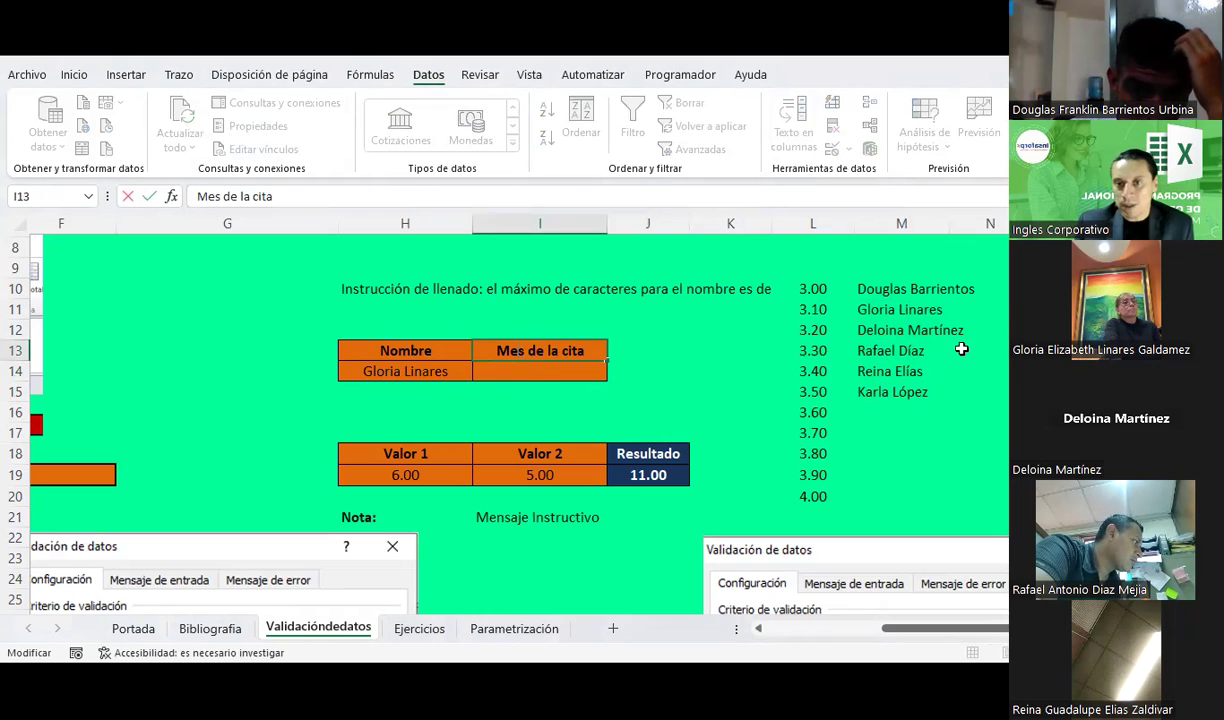
key("Escape")
left_click(1045, 289)
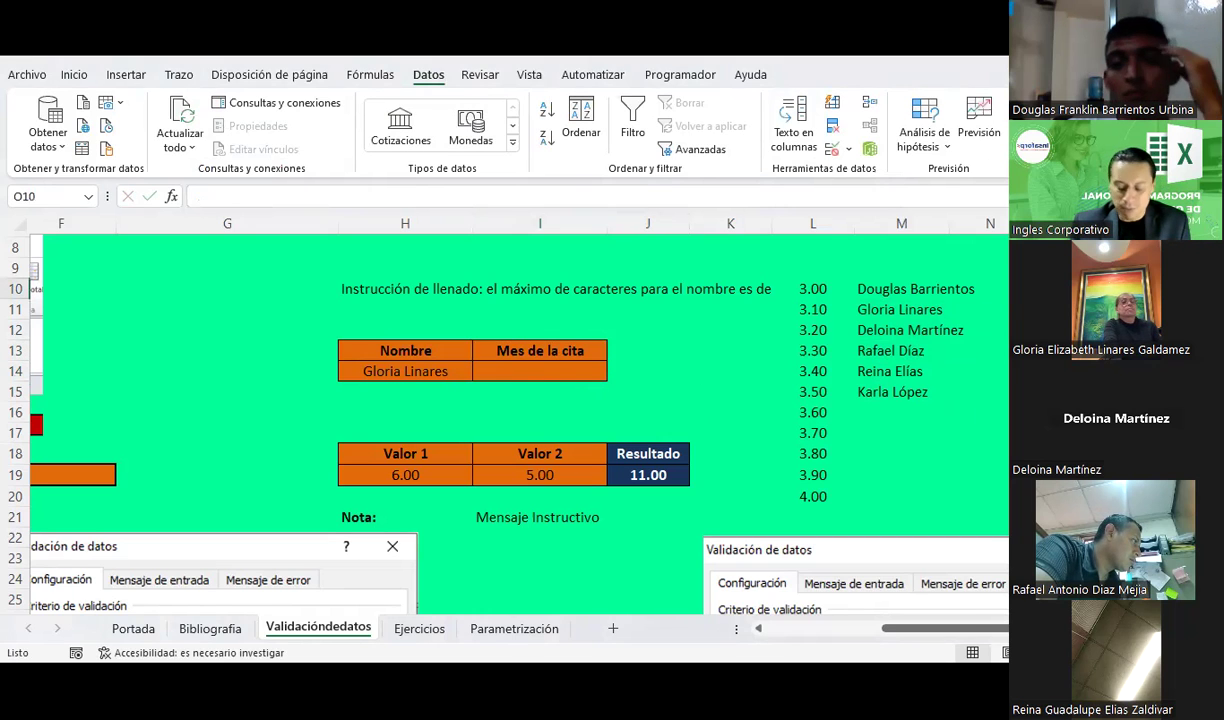
type("Enero")
key("Return")
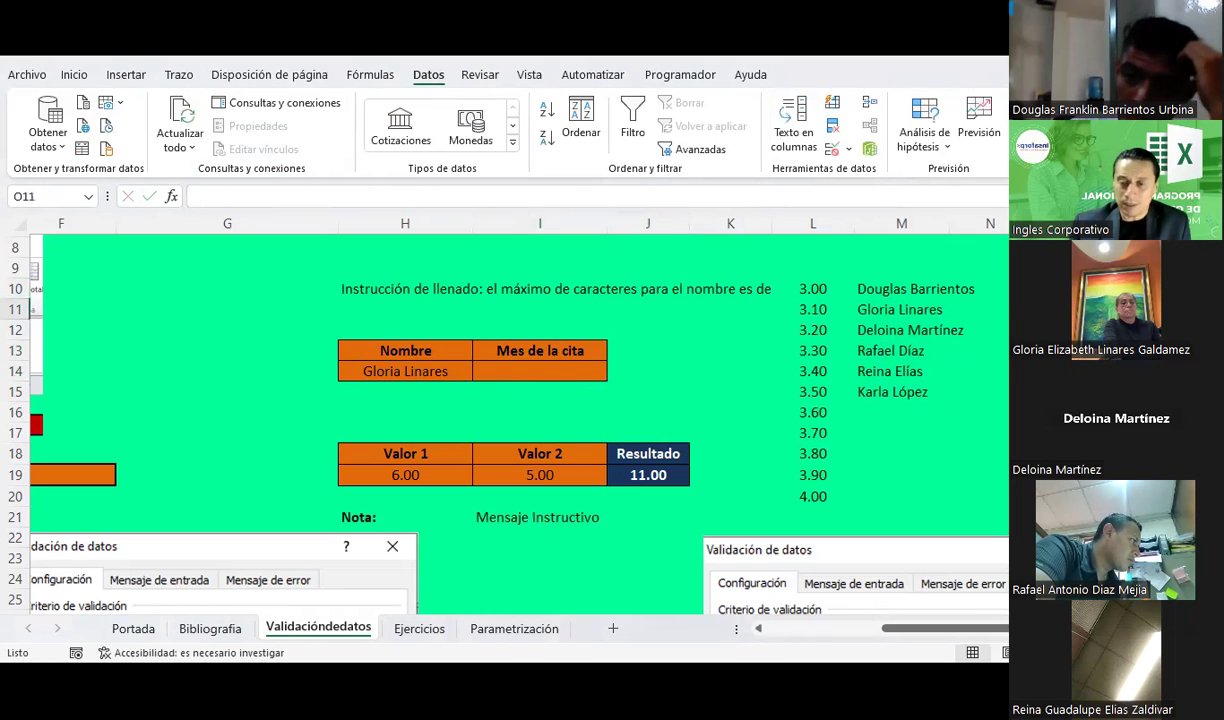
left_click(1045, 289)
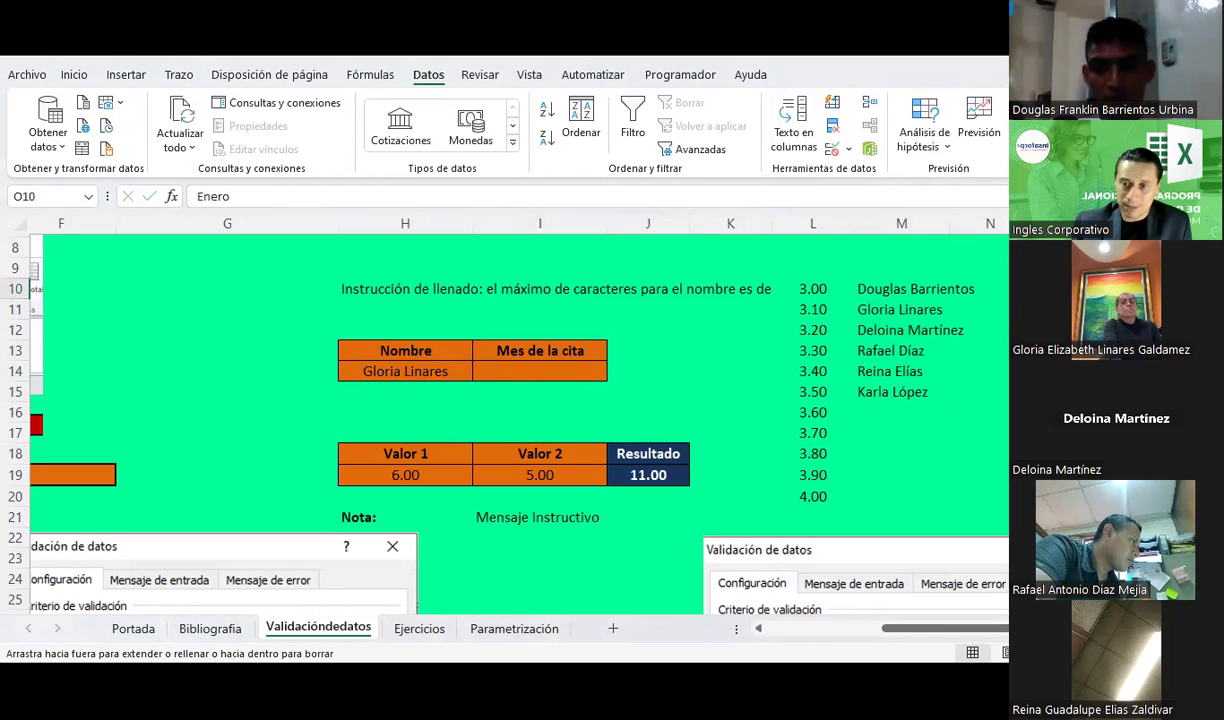
left_click_drag(1045, 299, 1045, 517)
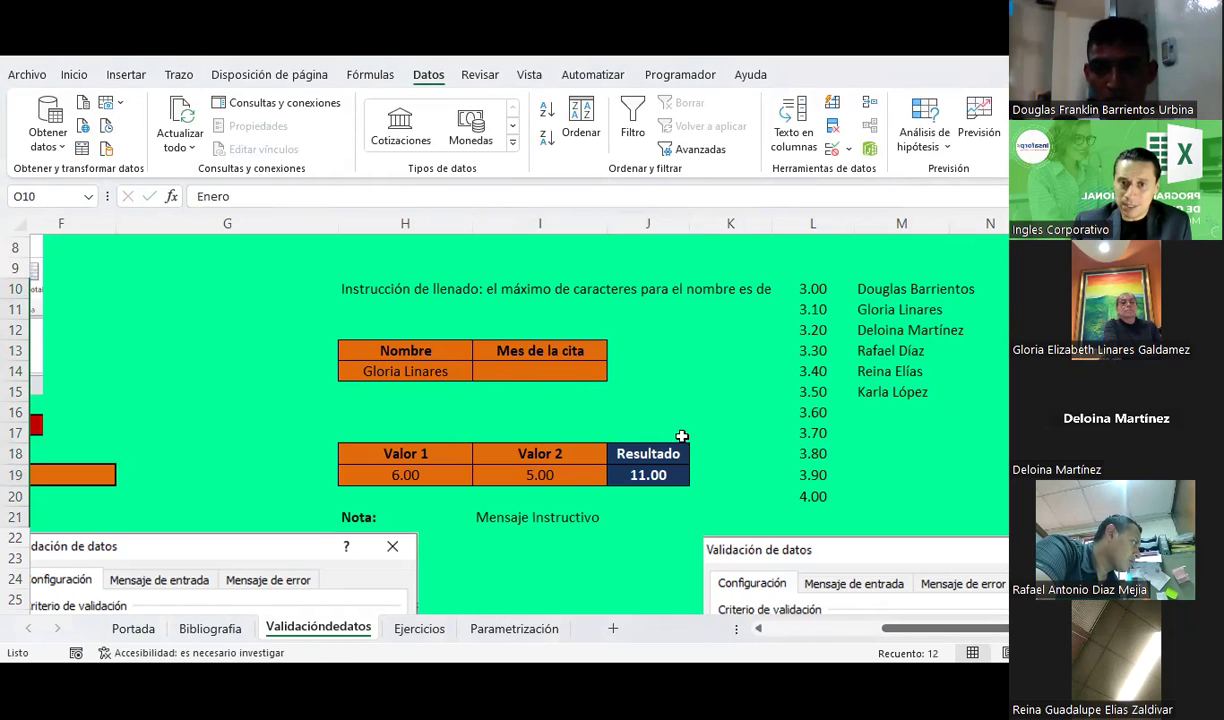
Copy I13:I14 to J13, rename the heading 'Hora de la cita', and autofit column J
left_click_drag(570, 351, 565, 371)
key("ctrl+c")
left_click(637, 352)
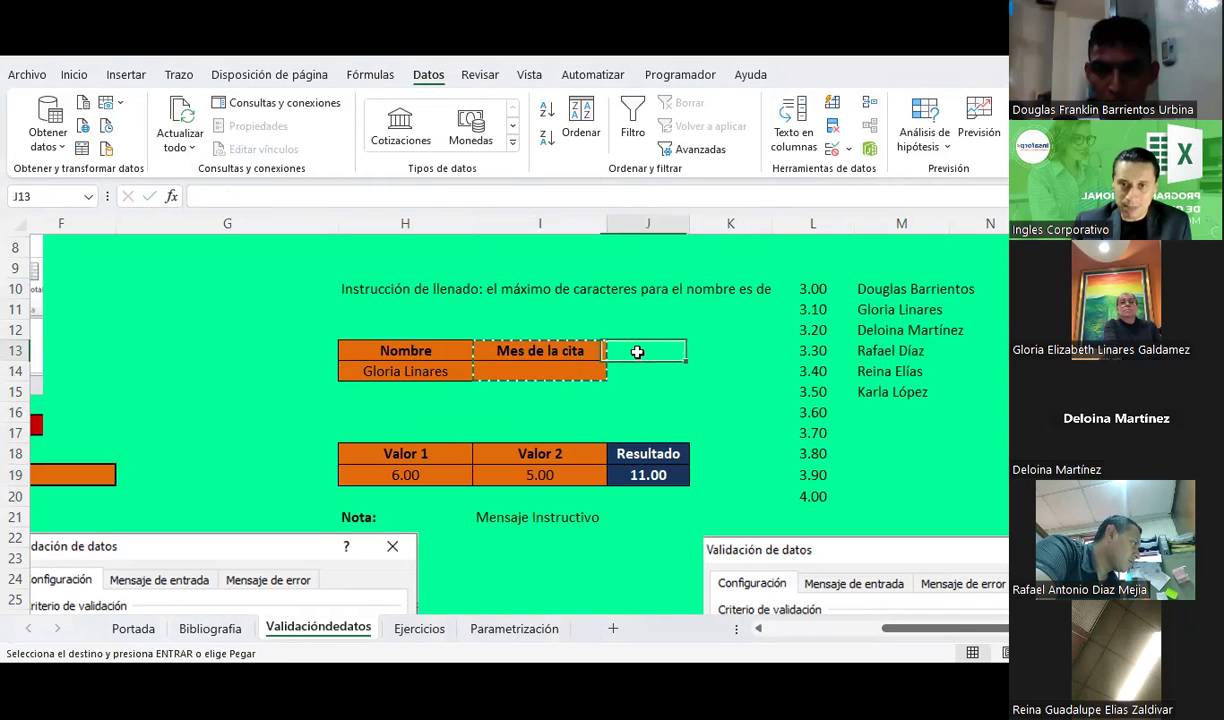
key("ctrl+v")
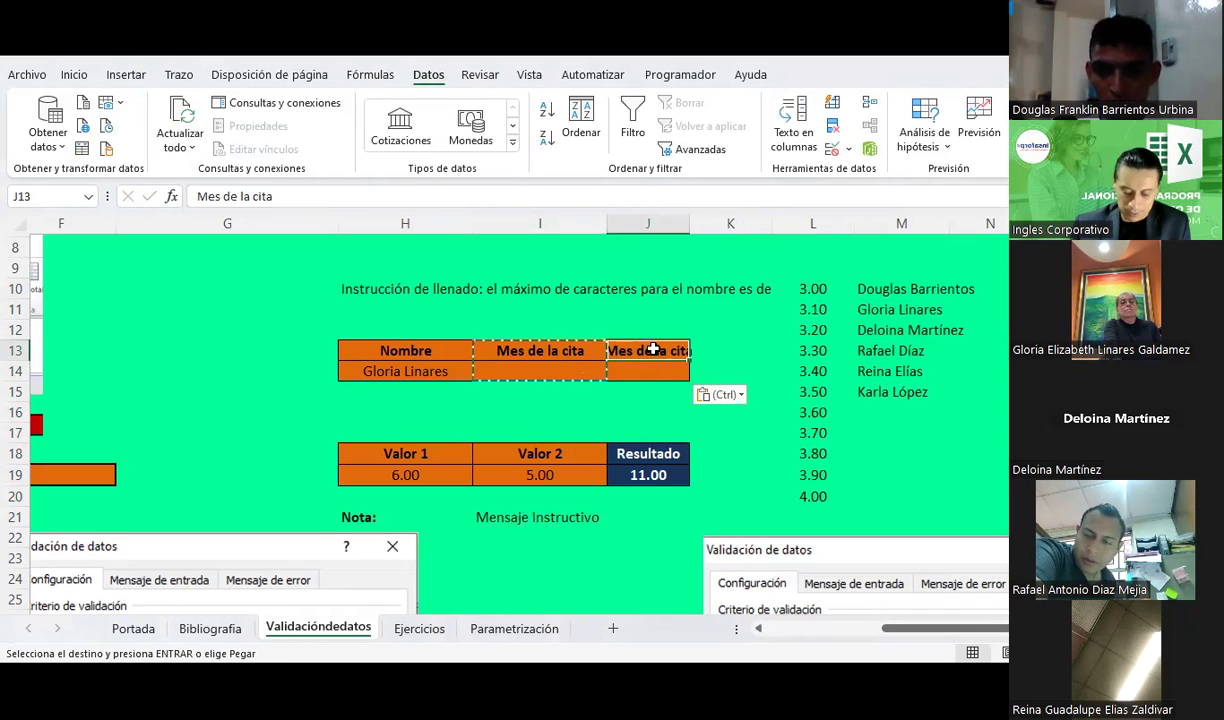
double_click(655, 350)
key("Delete")
key("Delete")
key("Delete")
key("Delete")
type("Hora")
key("Return")
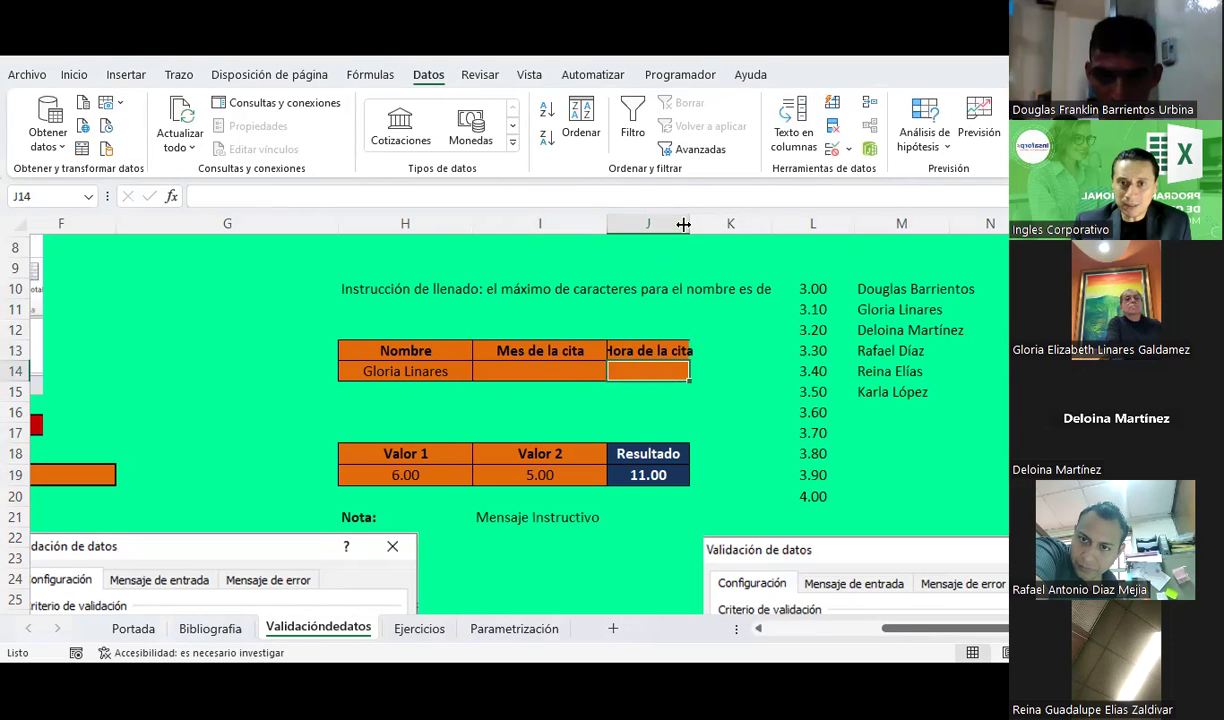
double_click(683, 224)
key("Left")
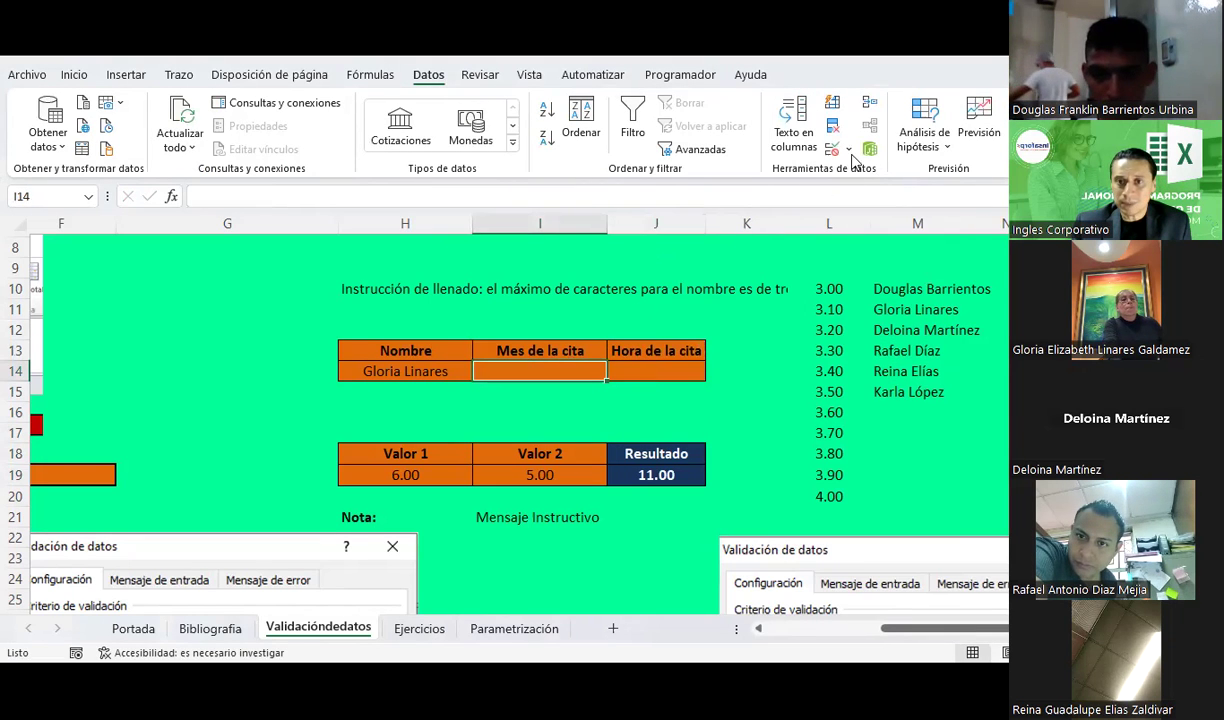
Restrict I14 to a List validation sourced from the months in O10:O21
left_click(849, 150)
left_click(880, 174)
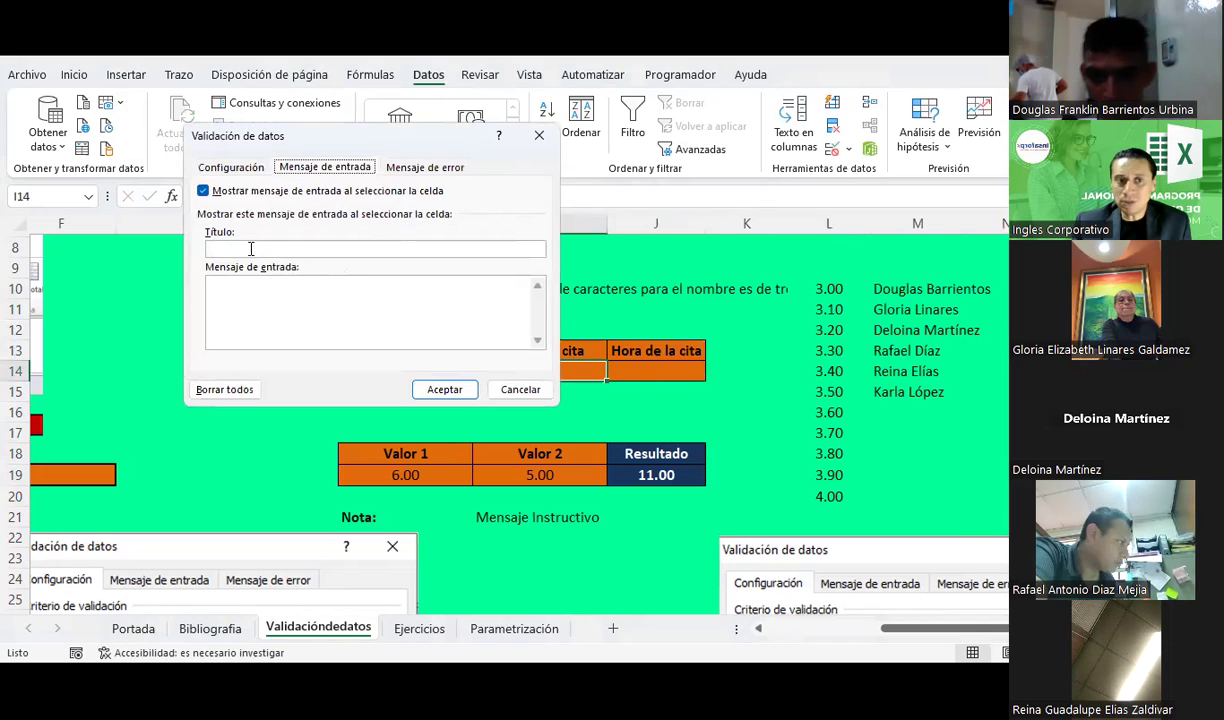
left_click(235, 168)
left_click(308, 225)
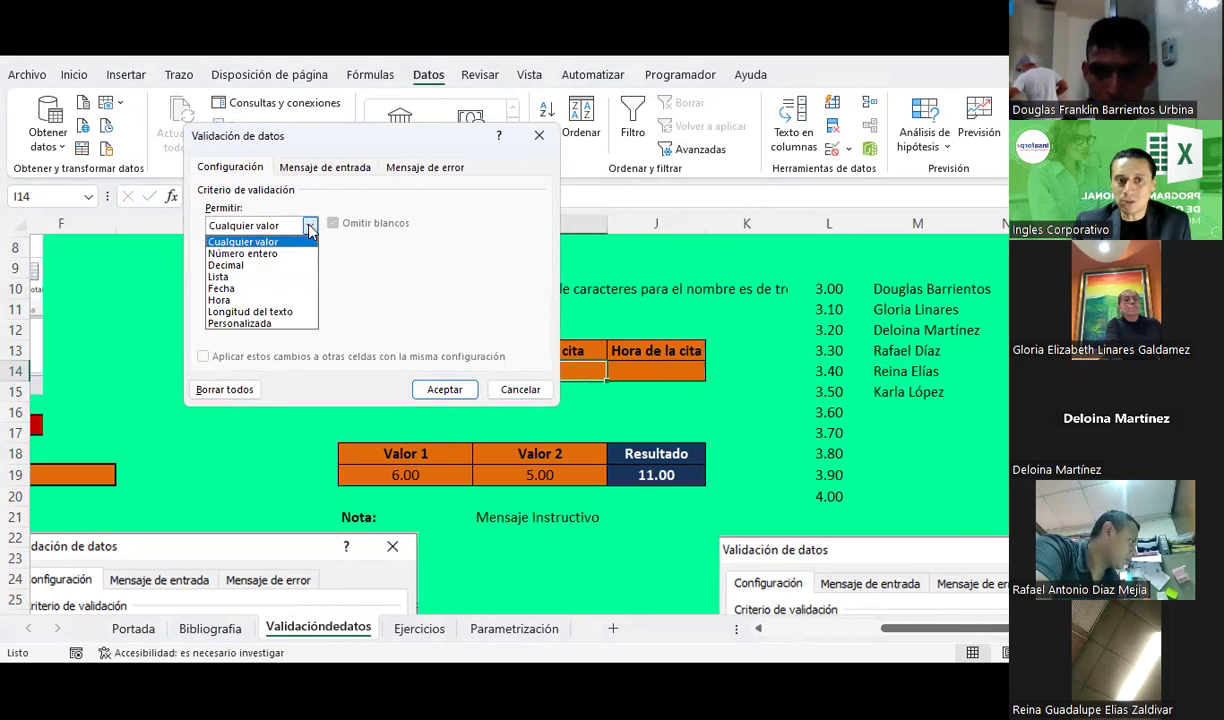
left_click(255, 281)
left_click(441, 288)
left_click_drag(1090, 289, 1090, 517)
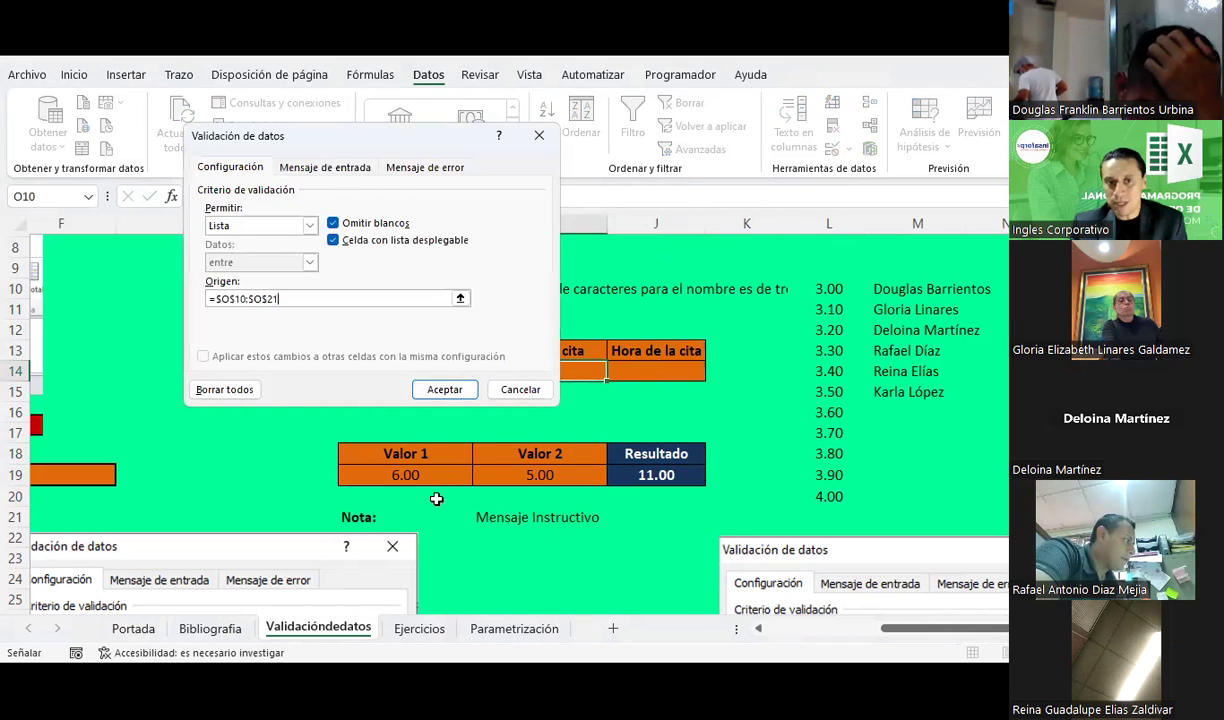
left_click(445, 389)
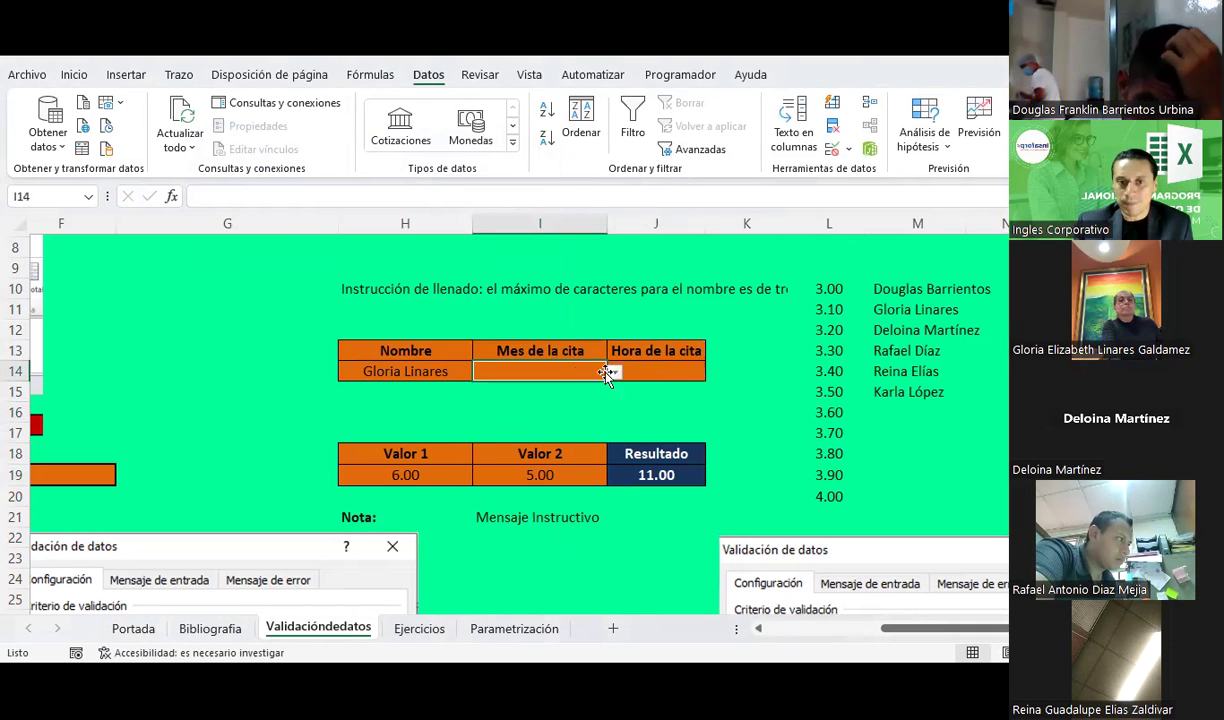
Choose Septiembre from I14's month dropdown
left_click(613, 372)
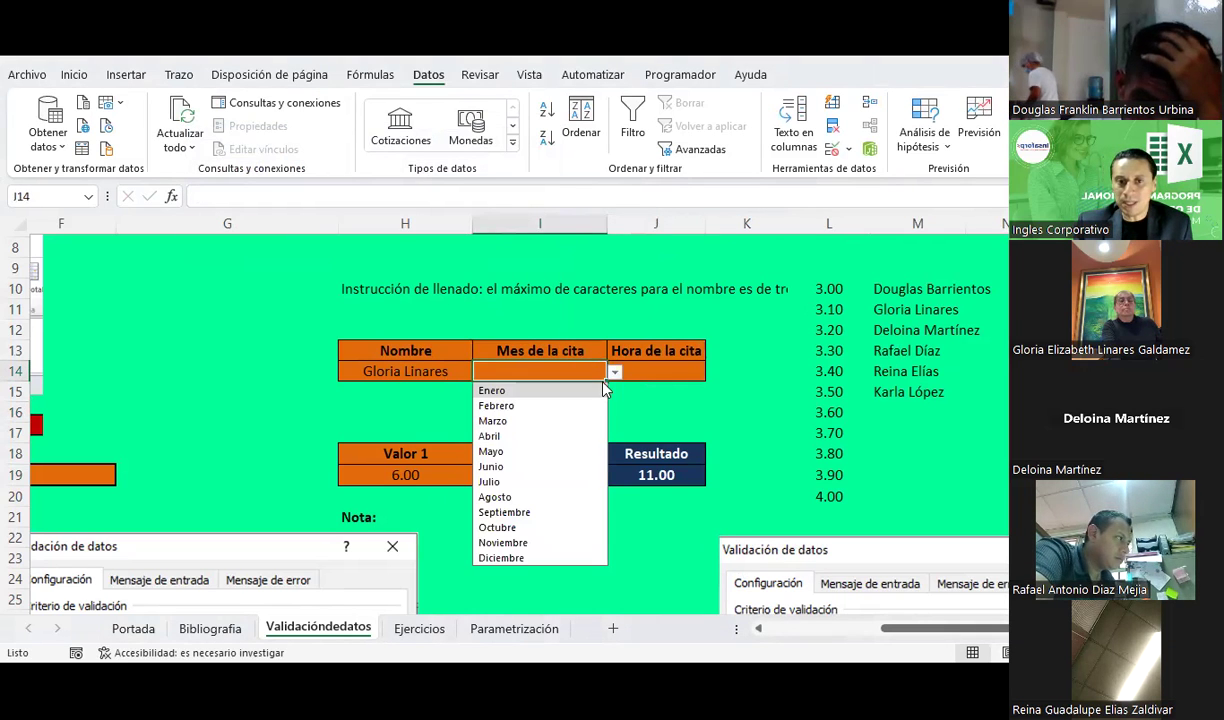
left_click(512, 513)
left_click(700, 393)
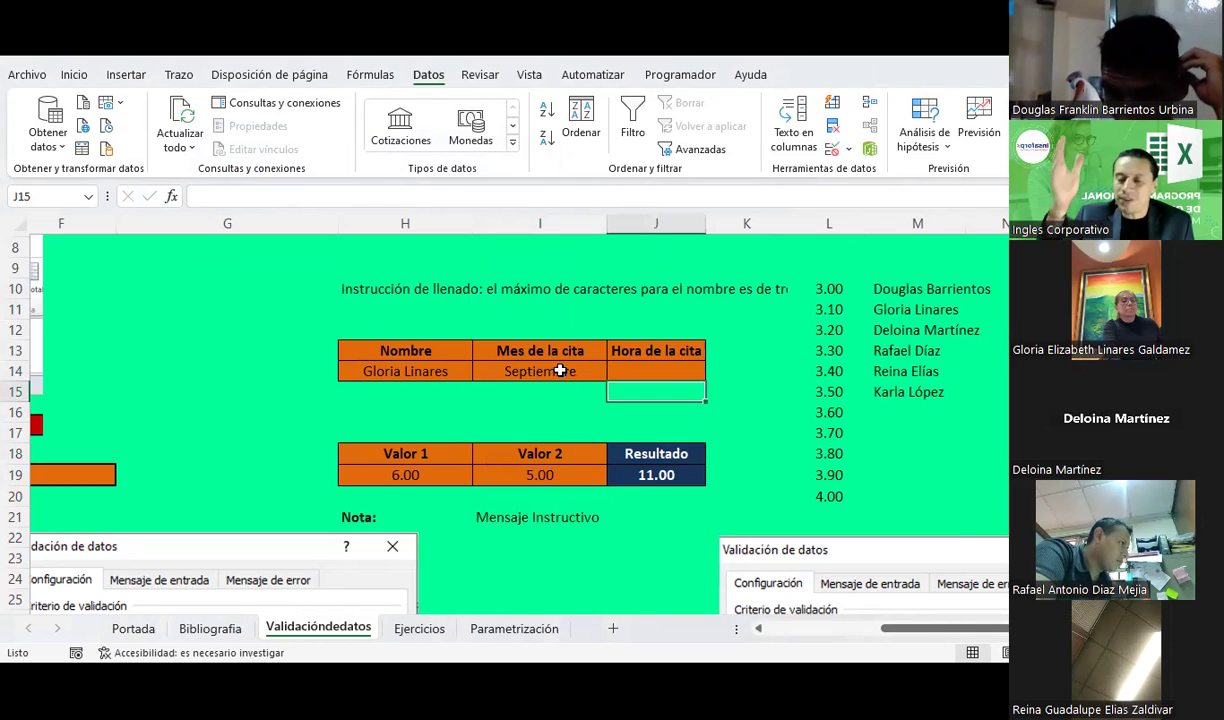
left_click(561, 371)
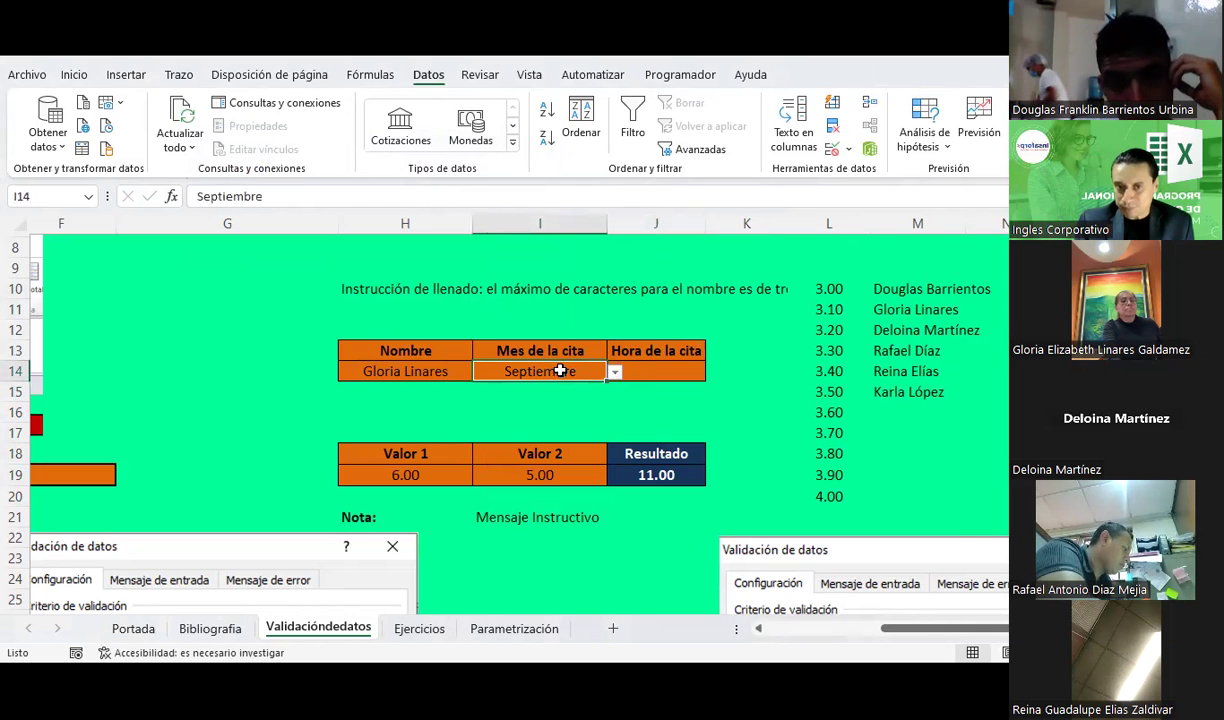
Restrict J14 to a List validation sourced from the times in L10:L20
left_click(649, 375)
left_click(831, 148)
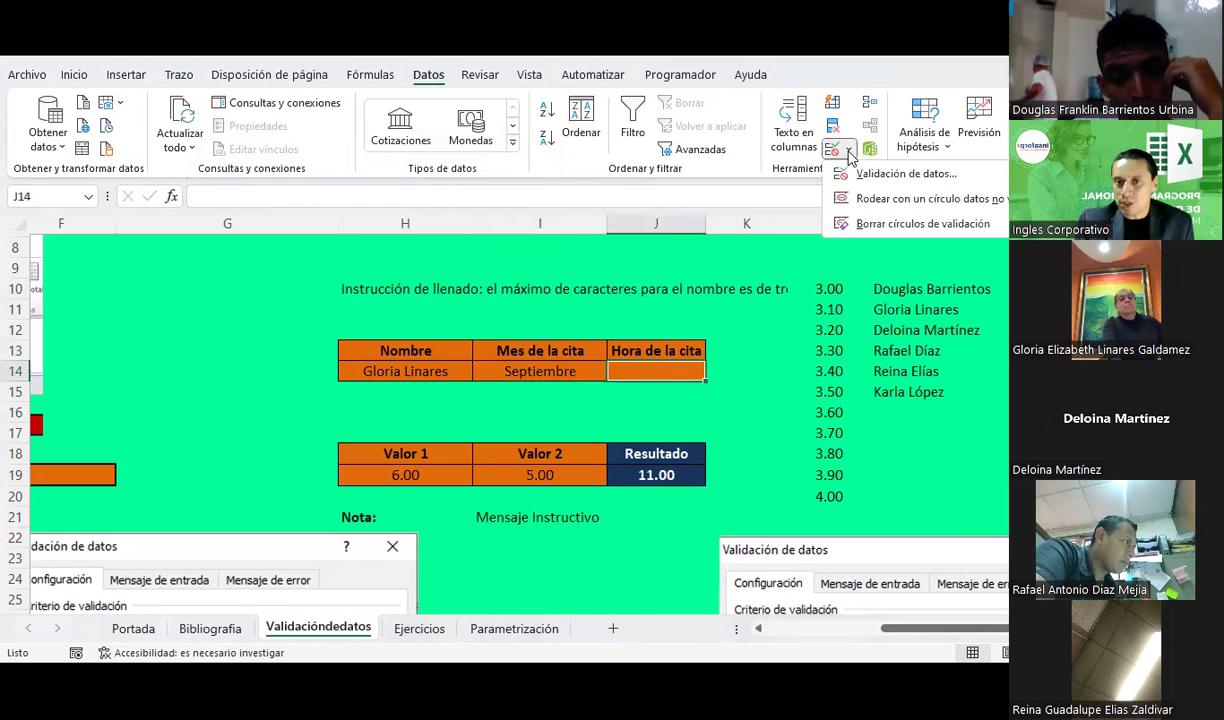
left_click(876, 186)
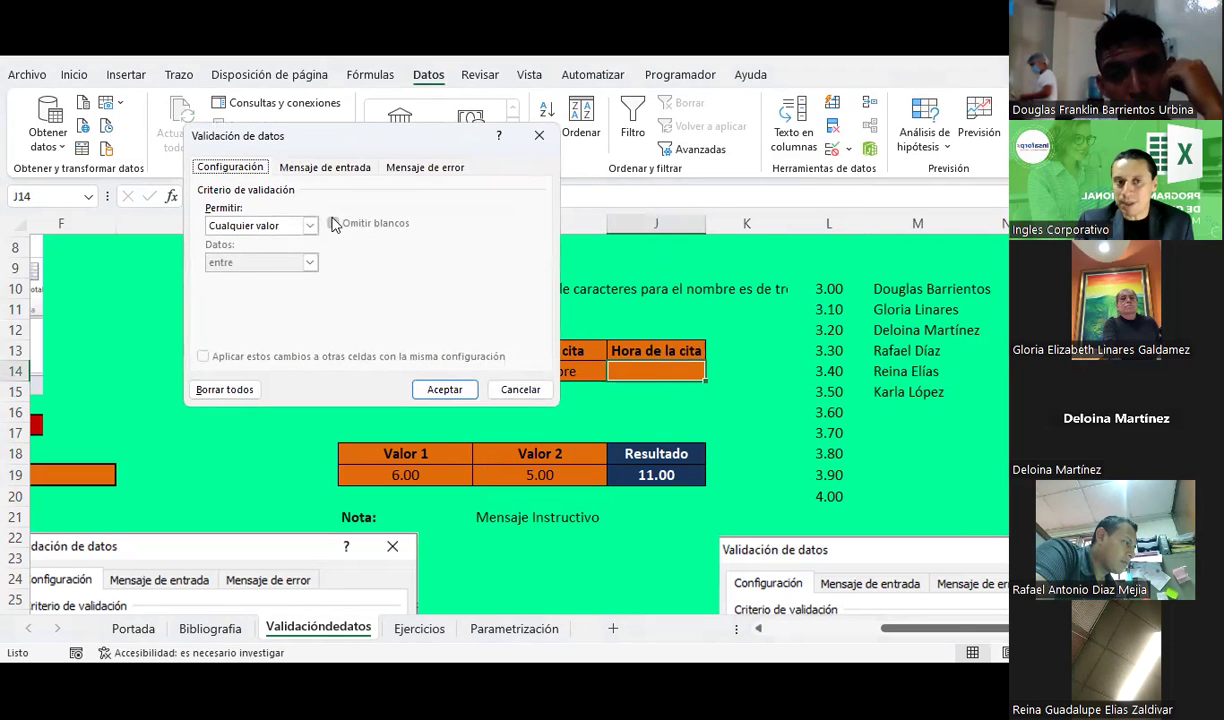
left_click(310, 225)
left_click(232, 273)
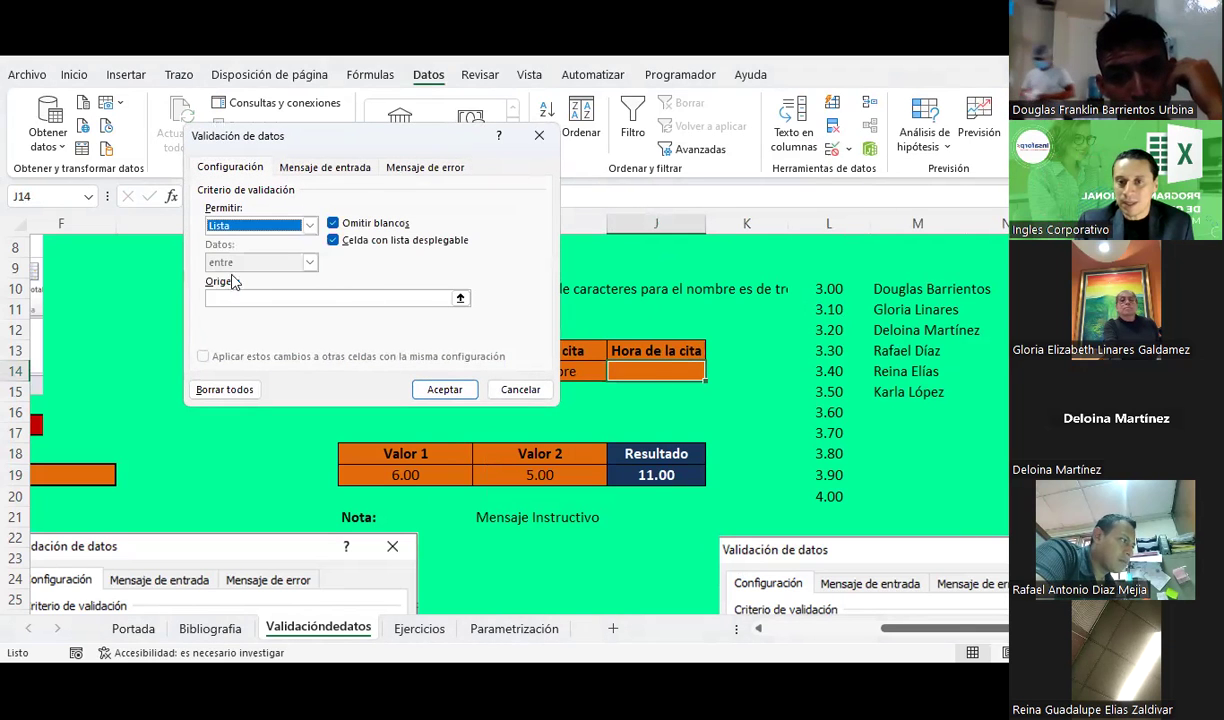
left_click(440, 297)
left_click(828, 289)
left_click_drag(836, 330, 818, 491)
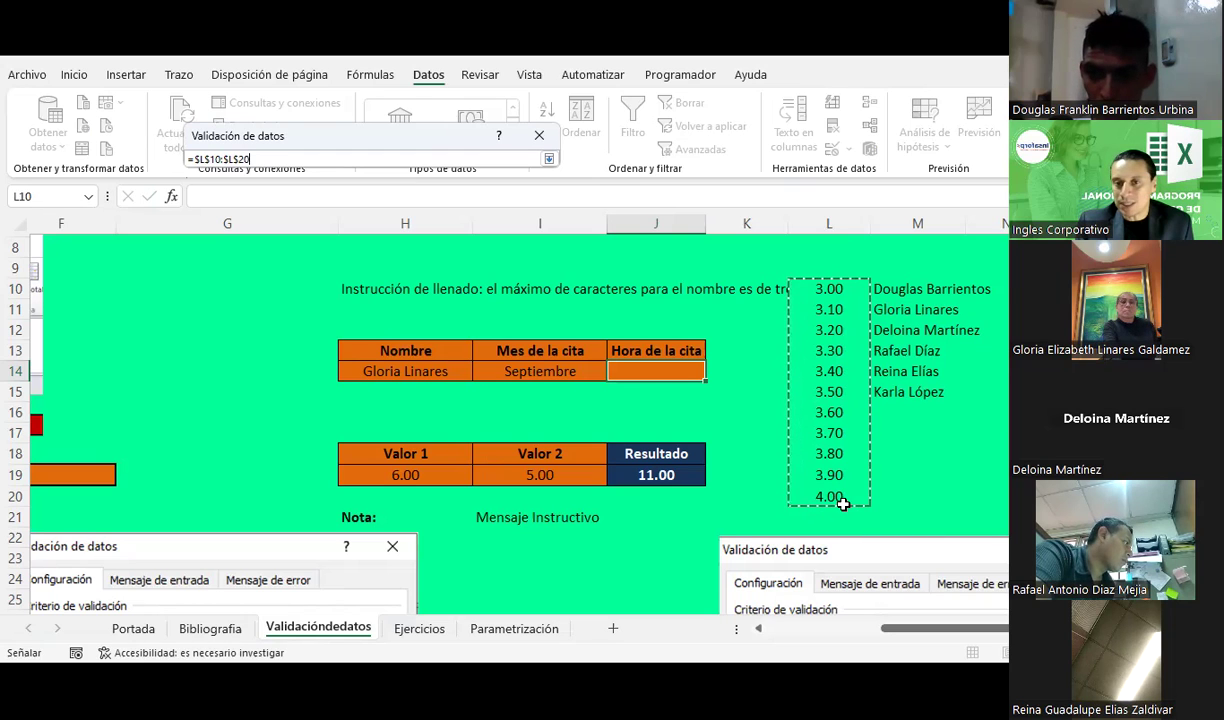
left_click(548, 158)
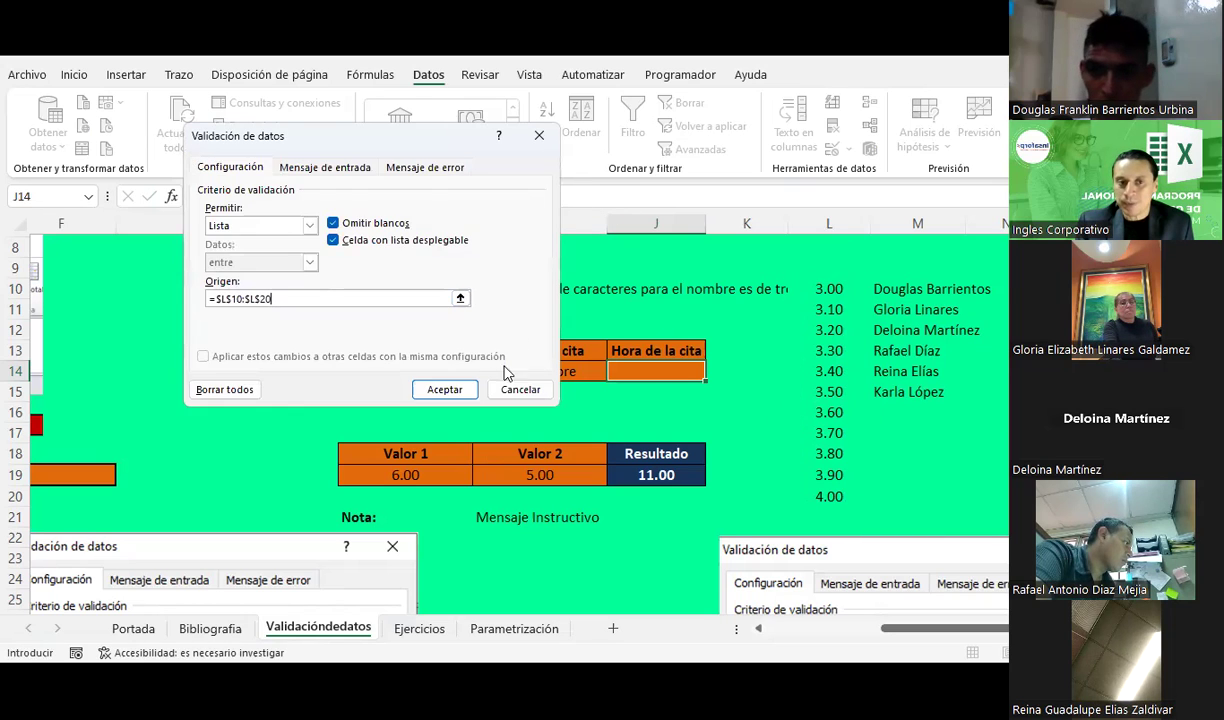
left_click(445, 391)
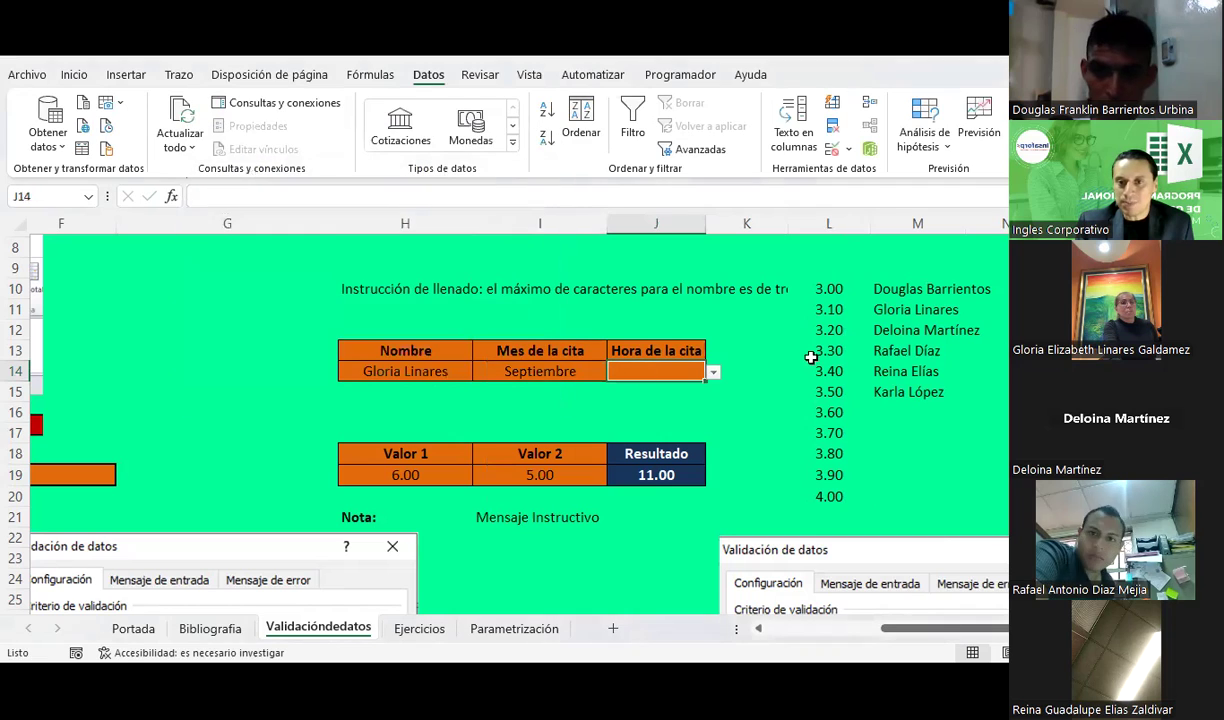
Change the time value in L16 to 4.00
left_click(834, 411)
type("4.")
key("Return")
type("4.1")
key("Escape")
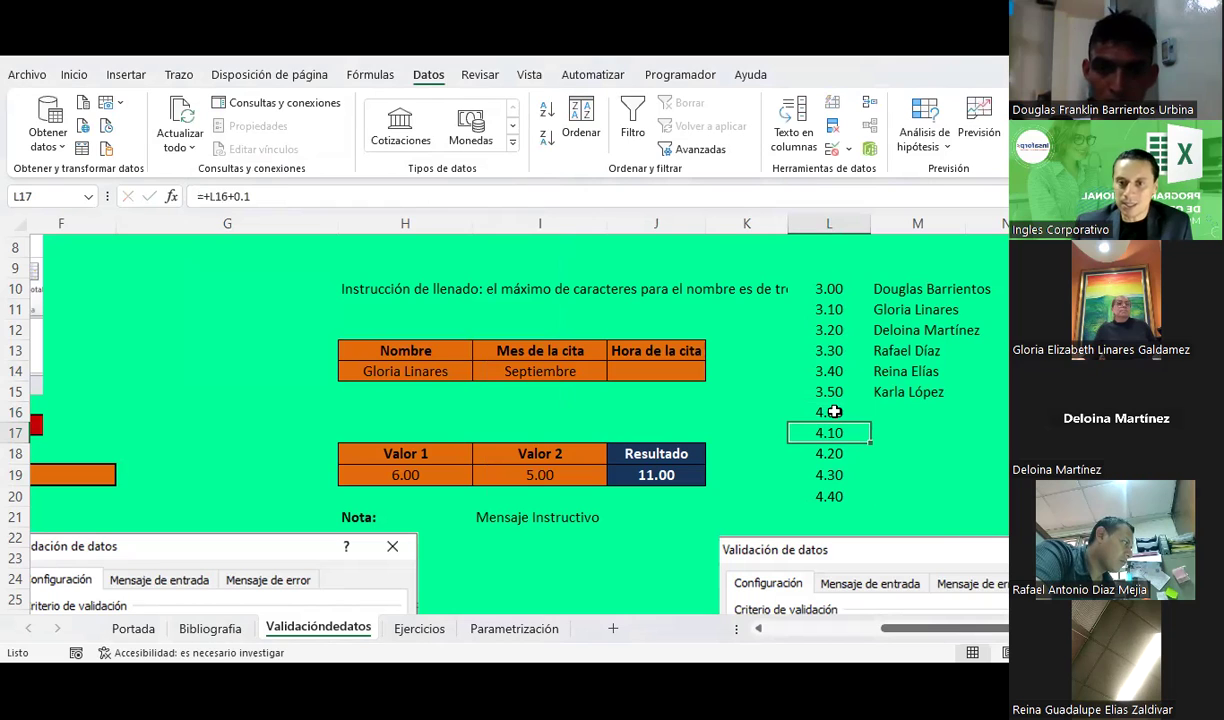
Choose 4.10 from J14's time dropdown
left_click(637, 363)
left_click(713, 371)
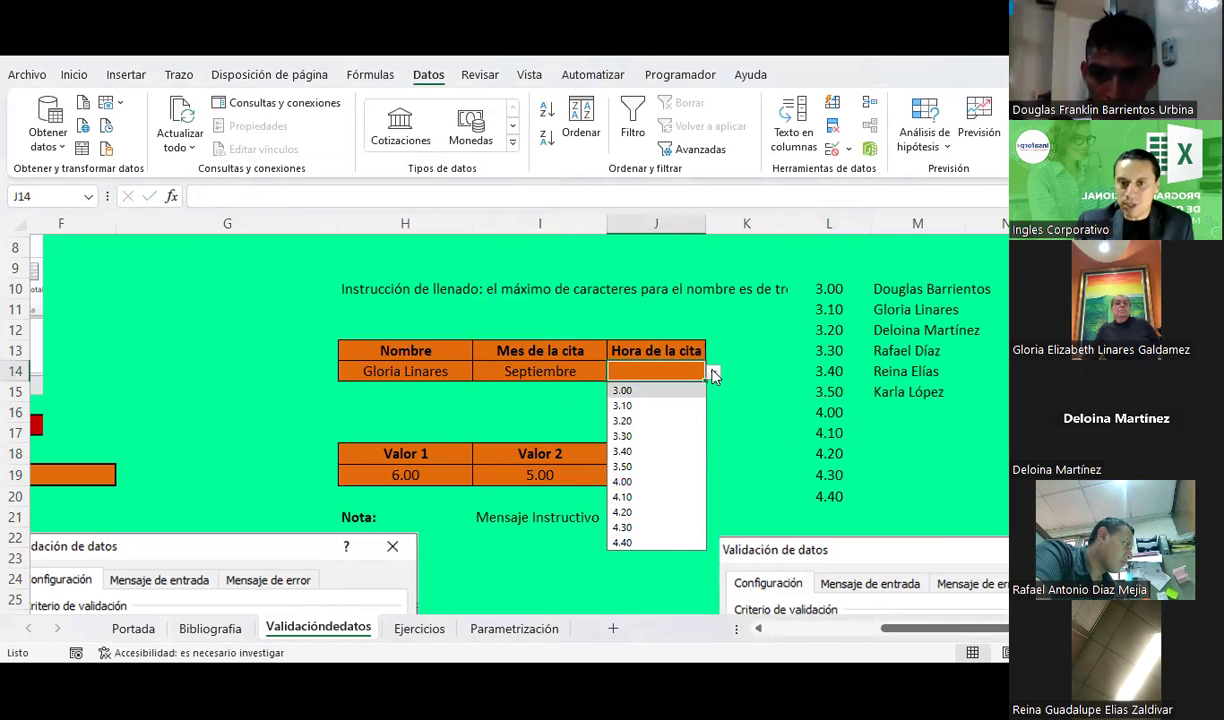
left_click(645, 498)
left_click(737, 430)
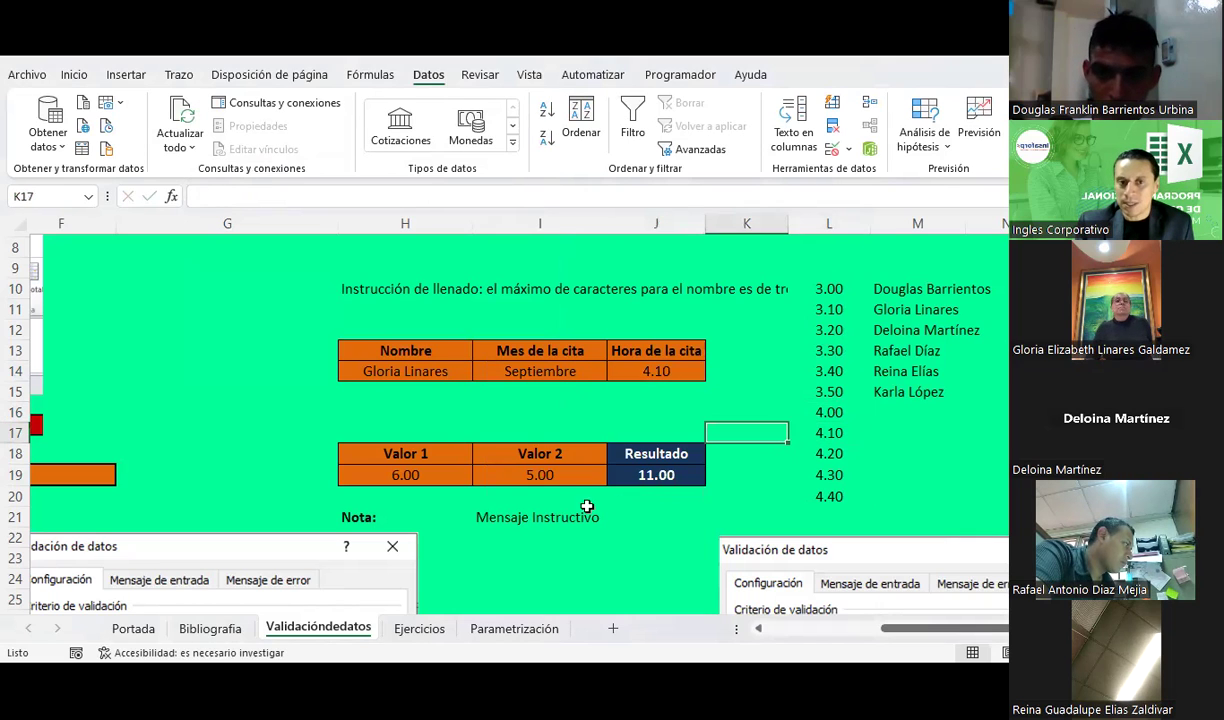
left_click(417, 376)
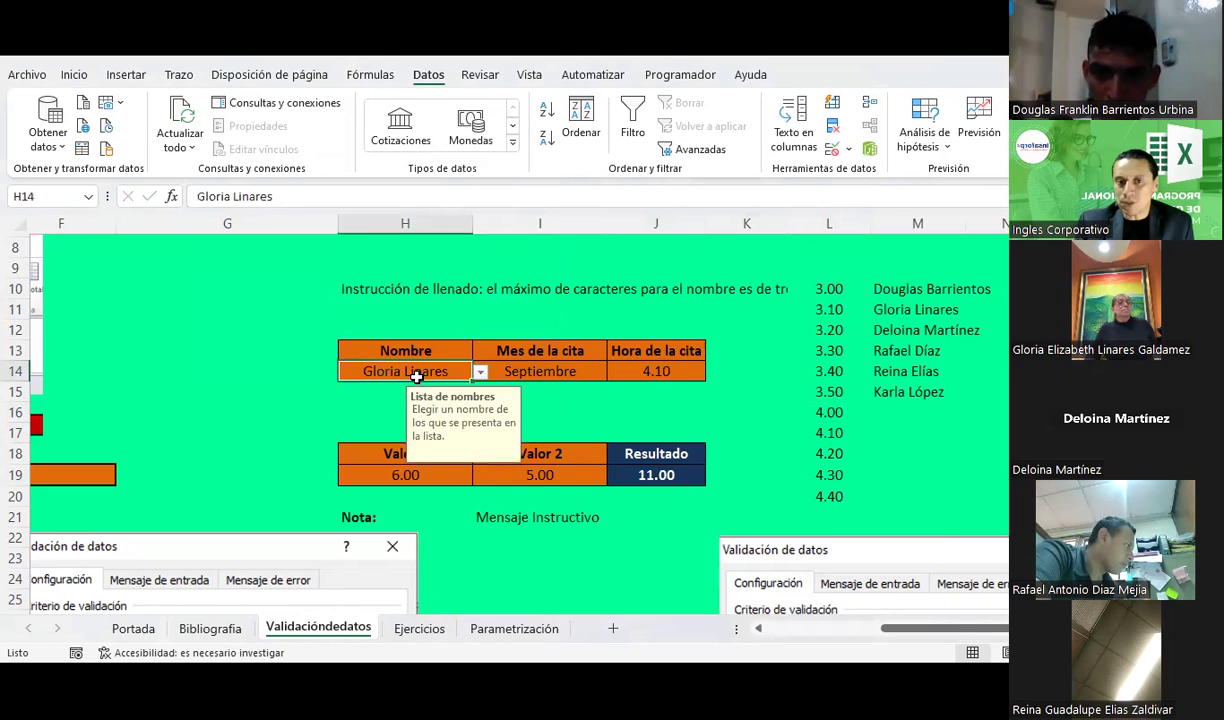
left_click(520, 373)
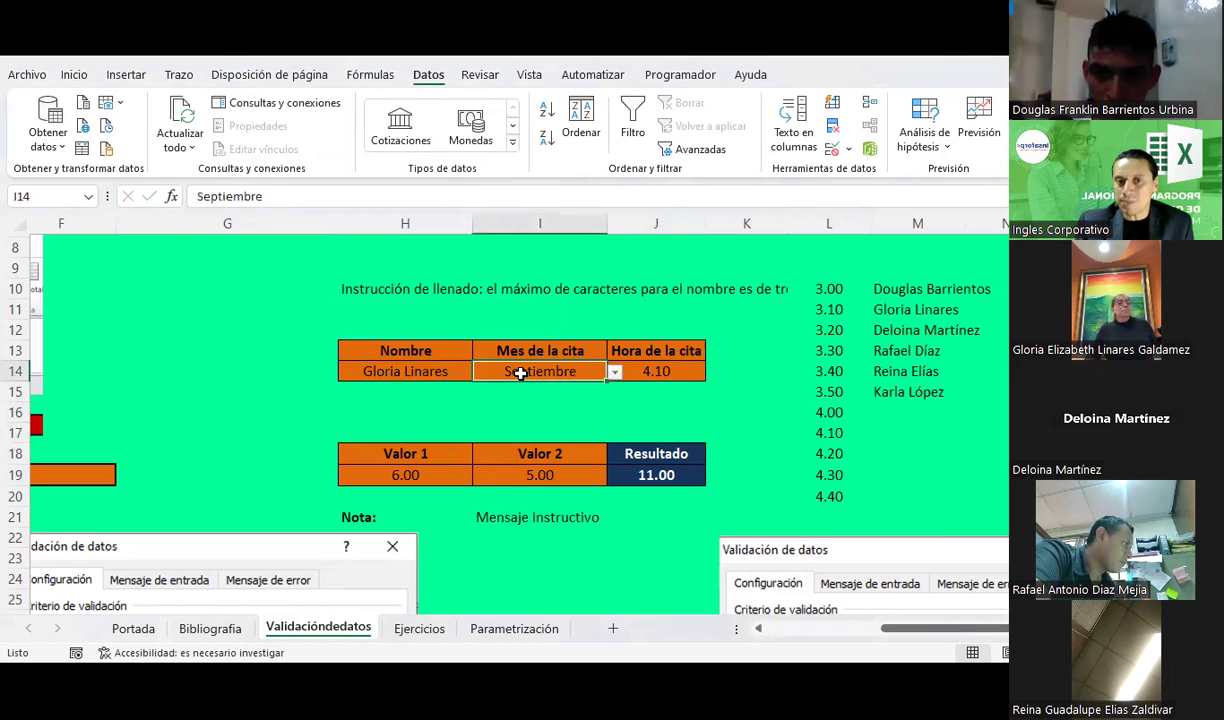
left_click(681, 371)
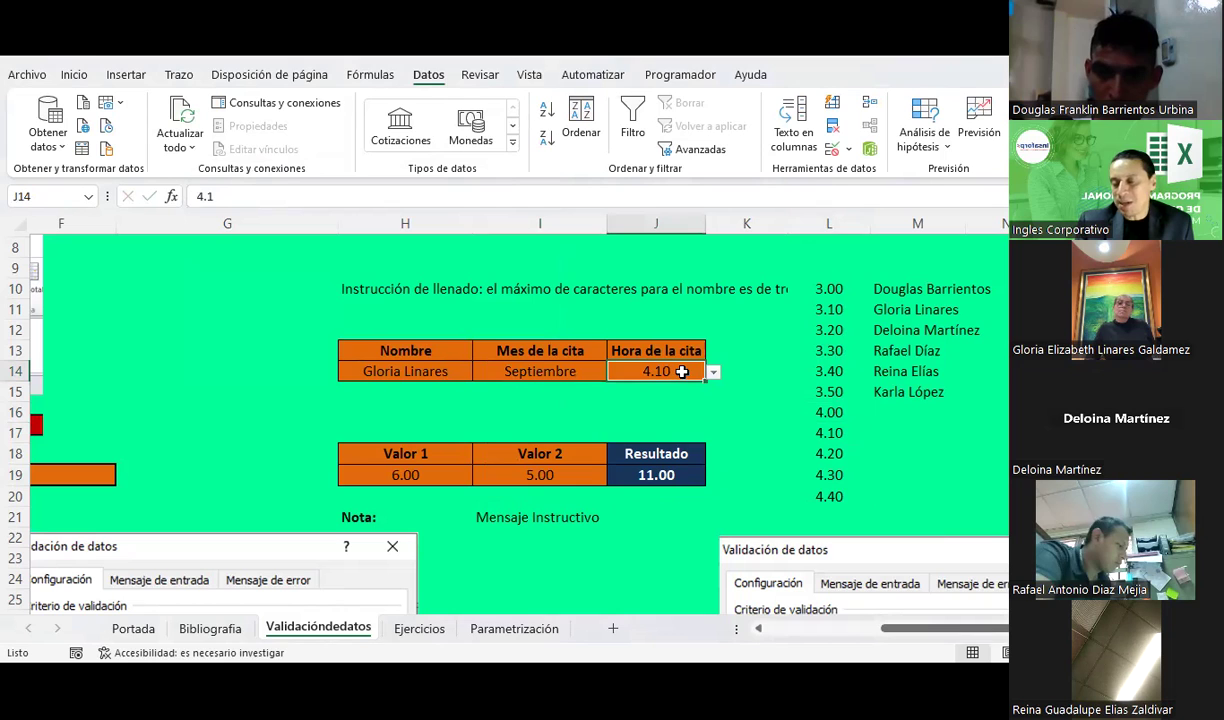
left_click_drag(841, 288, 850, 498)
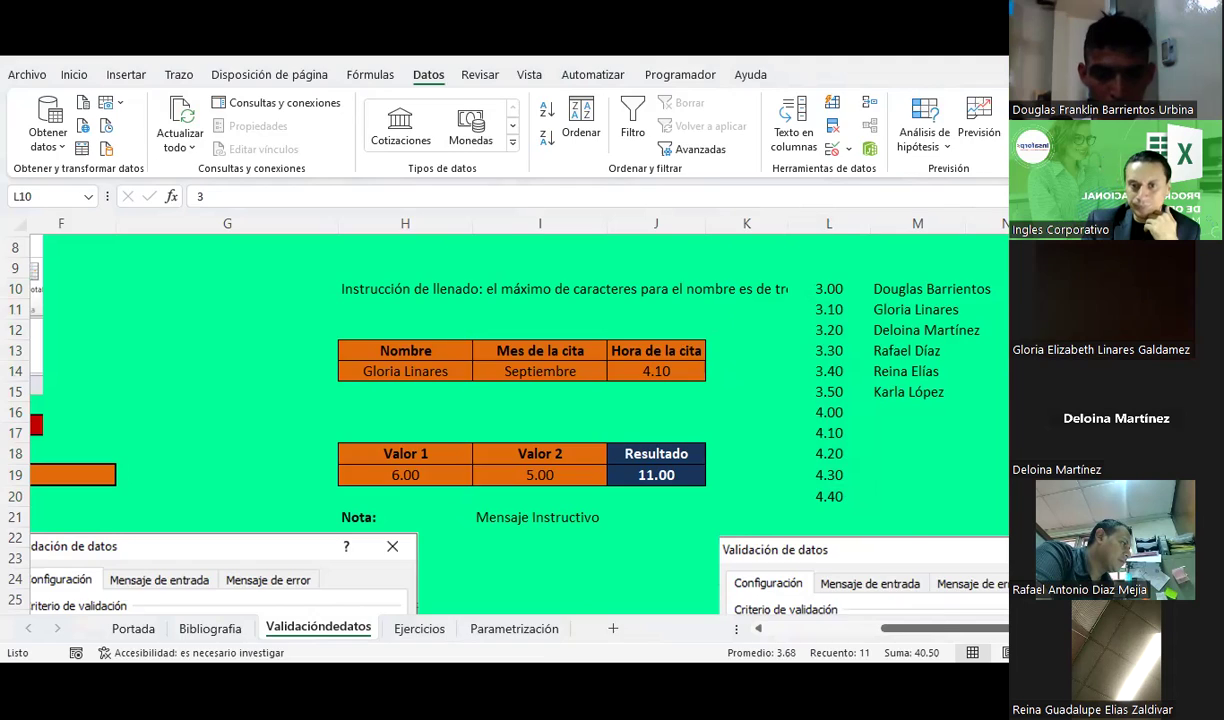
In the DÍA 16/08 column, enter 0, 1, 1, 0, 1, 1, 1 in U3 through U9
key("alt+Tab")
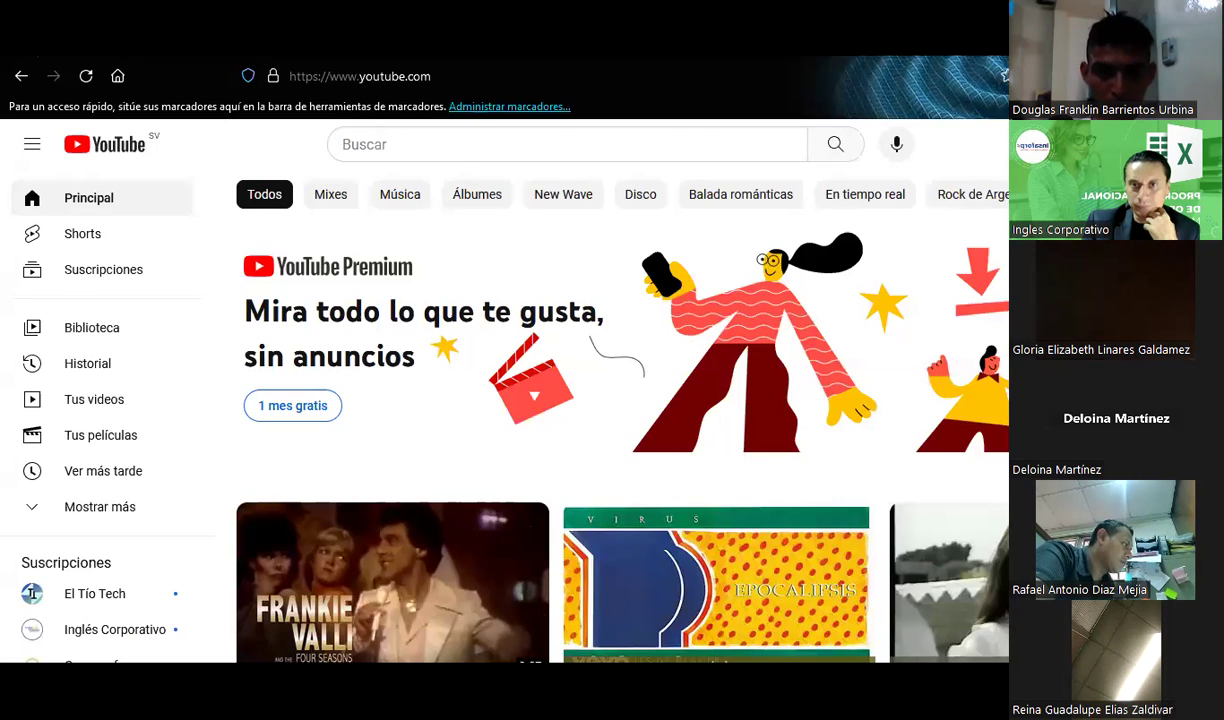
key("alt+Tab")
left_click(776, 349)
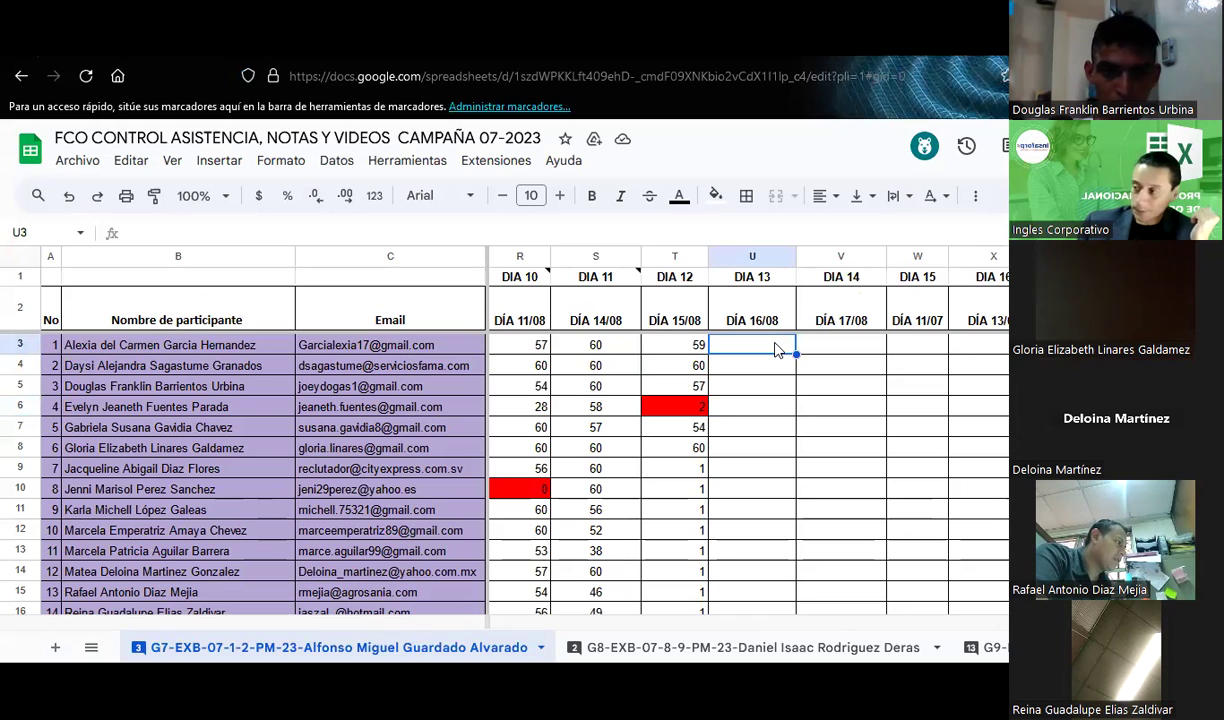
type("0")
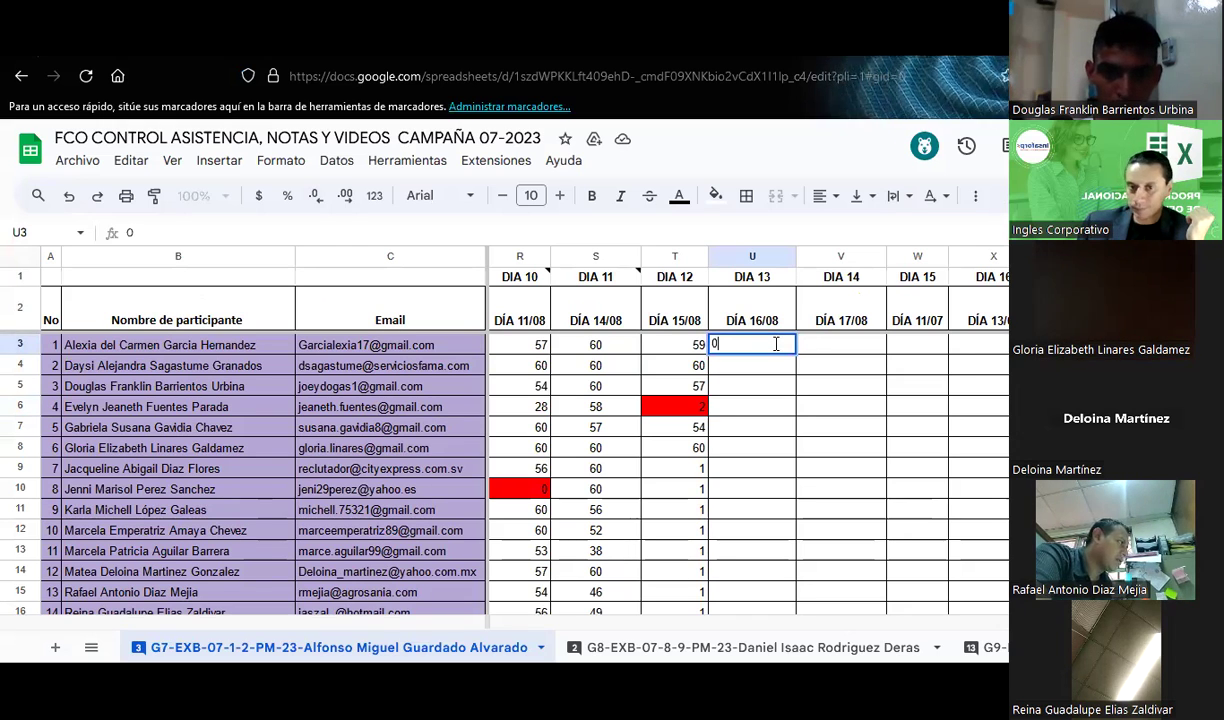
key("Return")
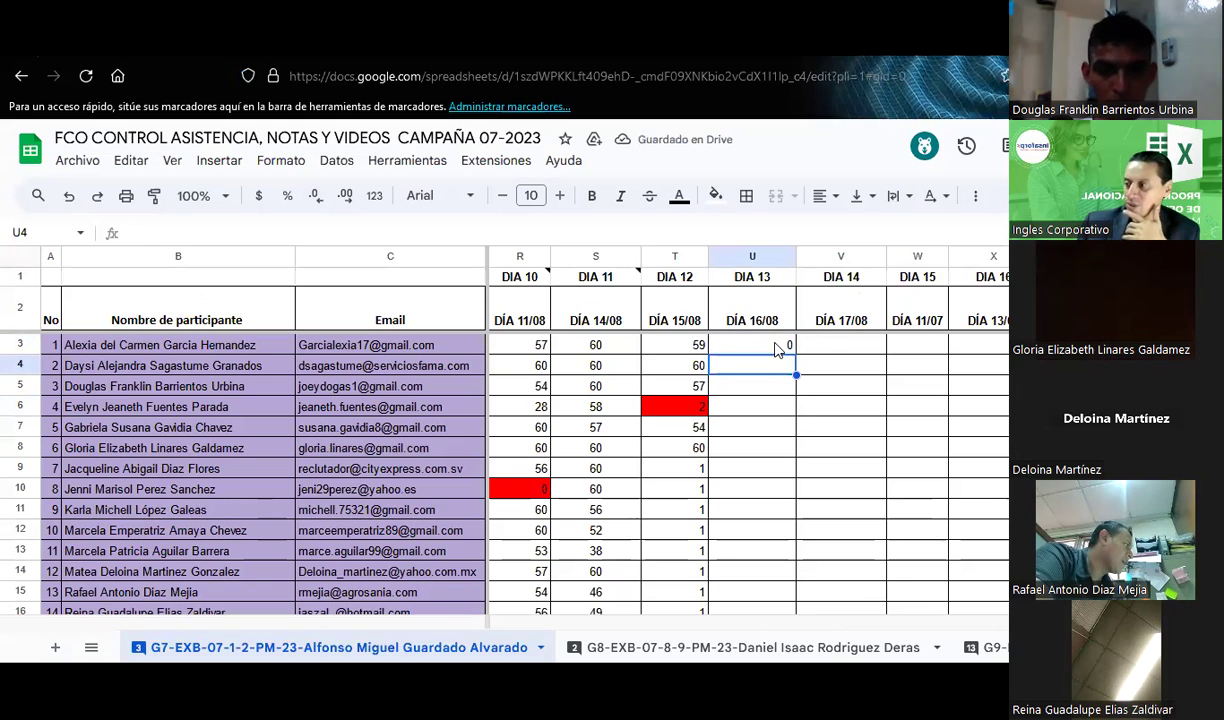
type("1")
key("Return")
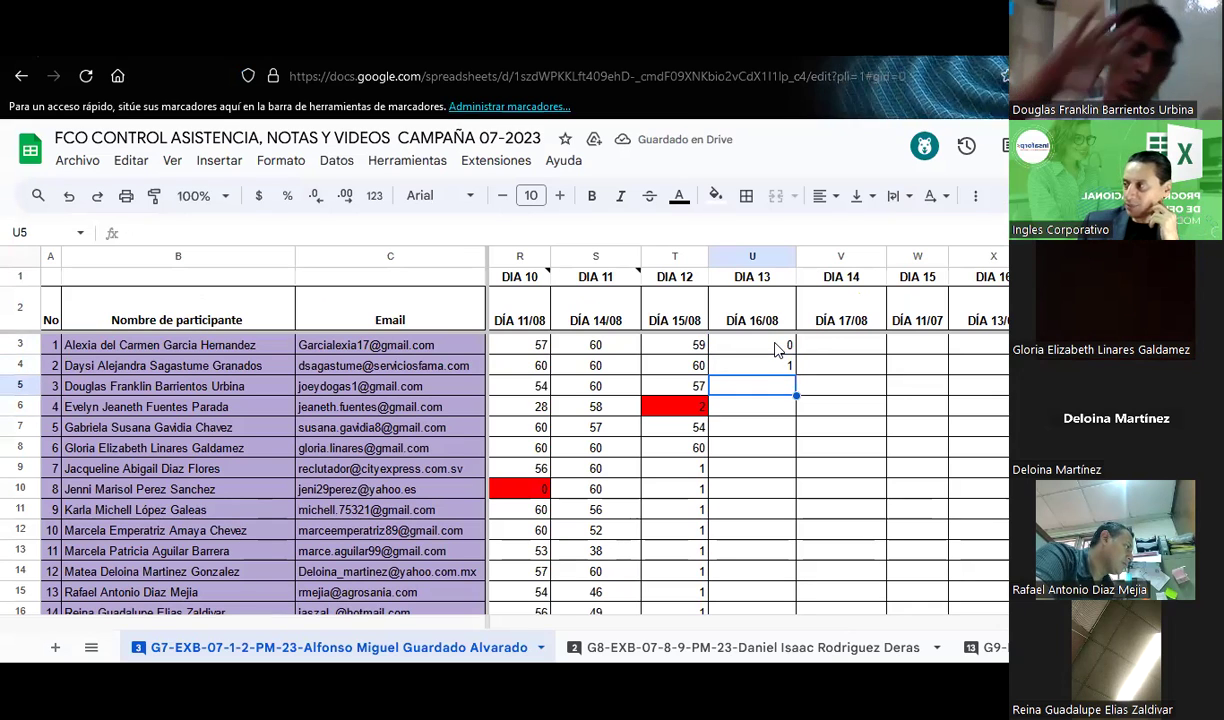
type("1")
key("Return")
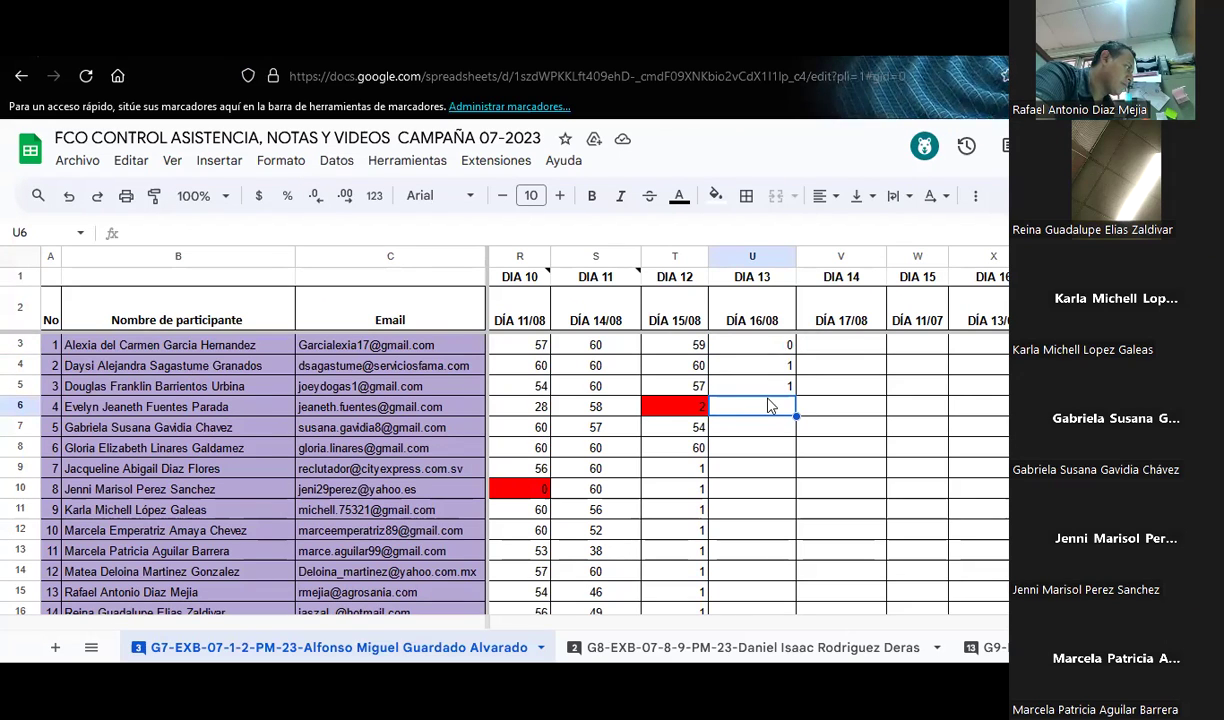
type("0")
key("Return")
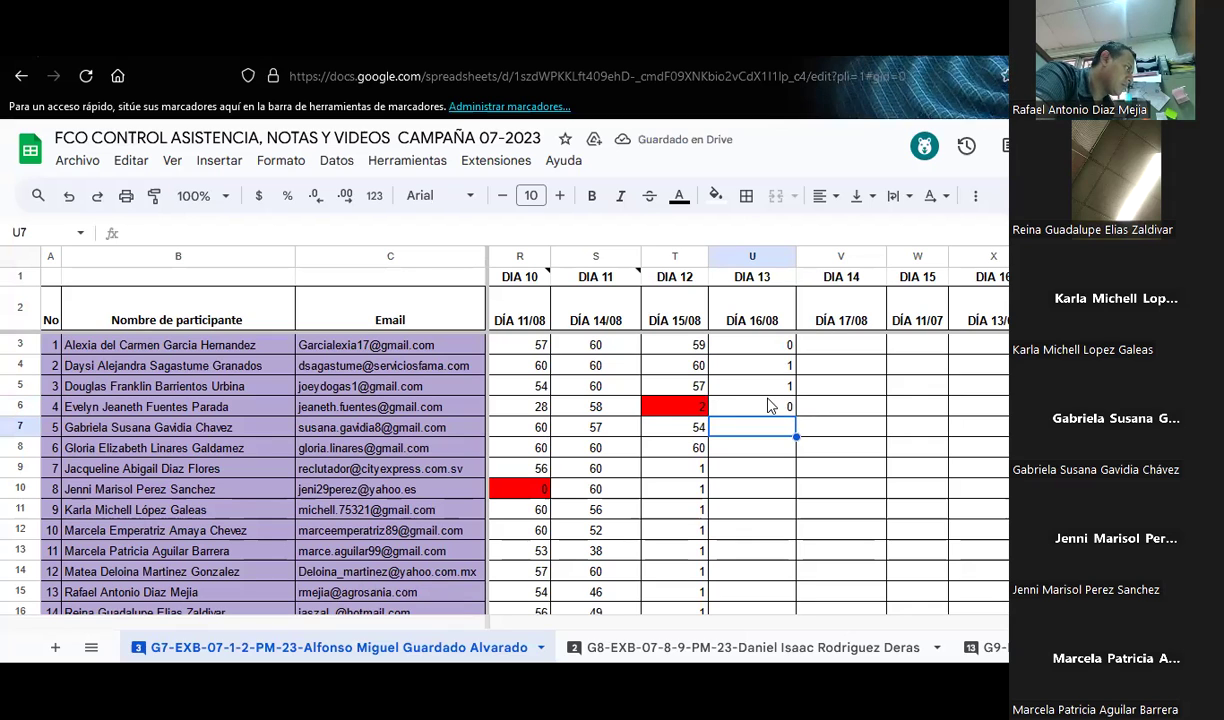
type("1")
key("Return")
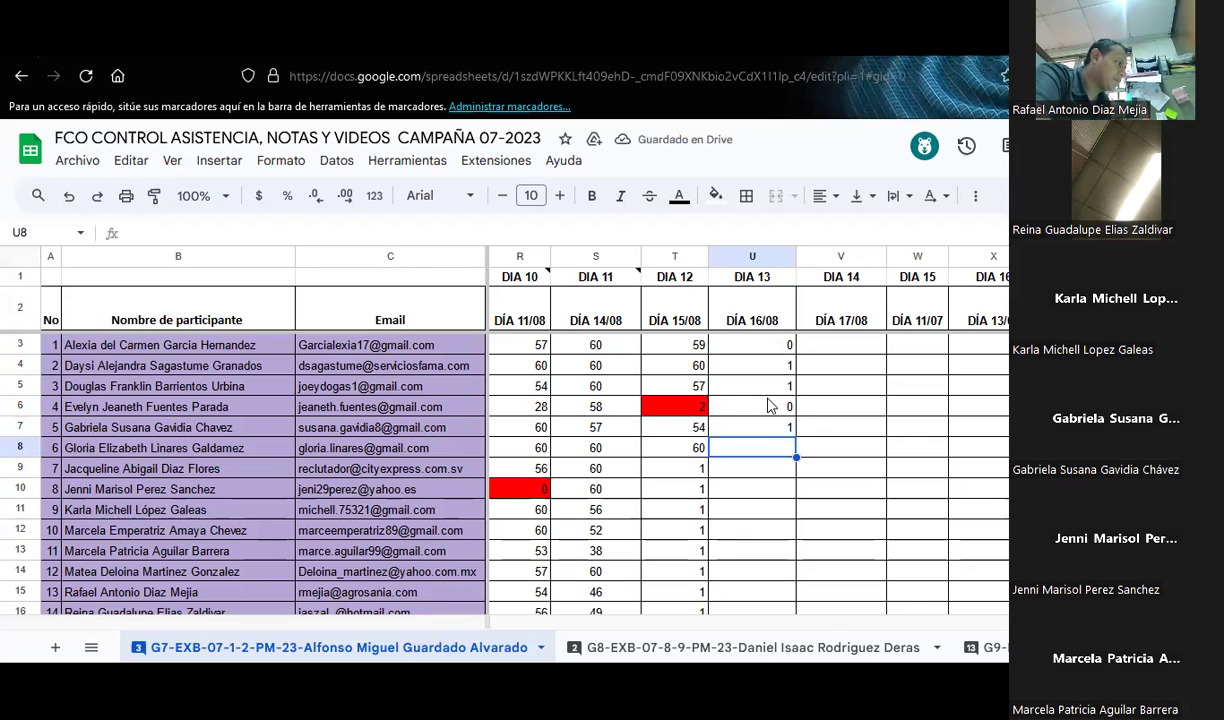
type("1")
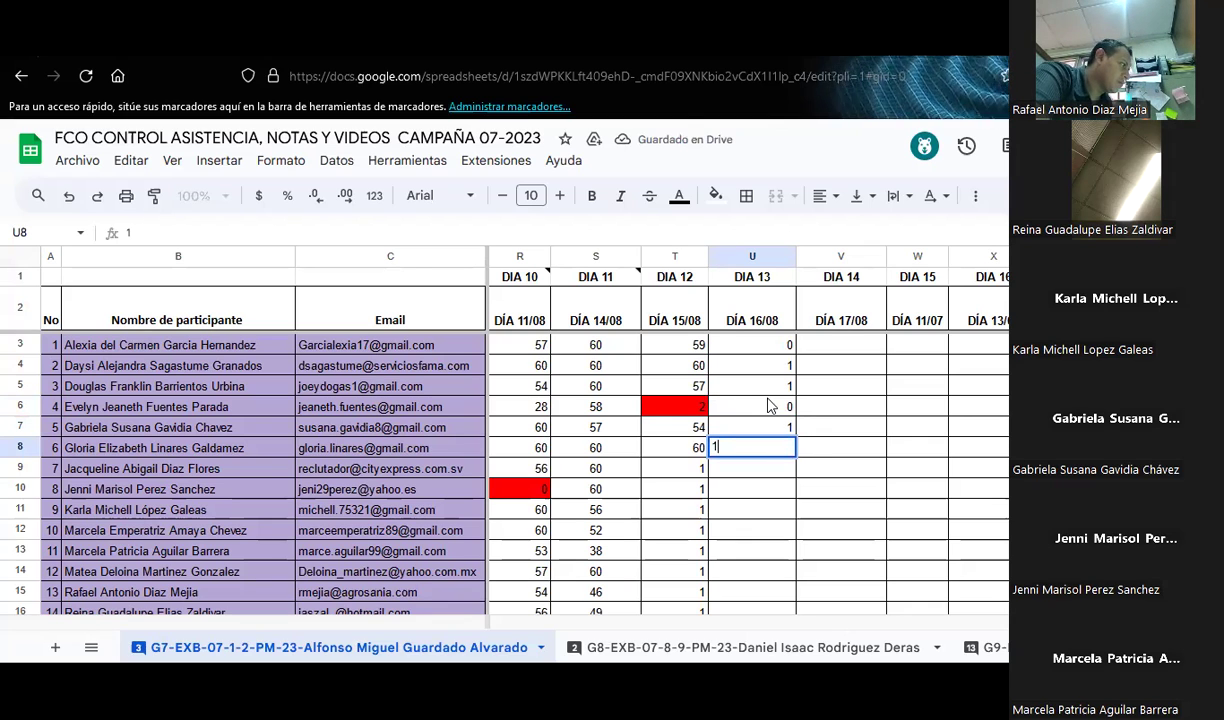
key("Return")
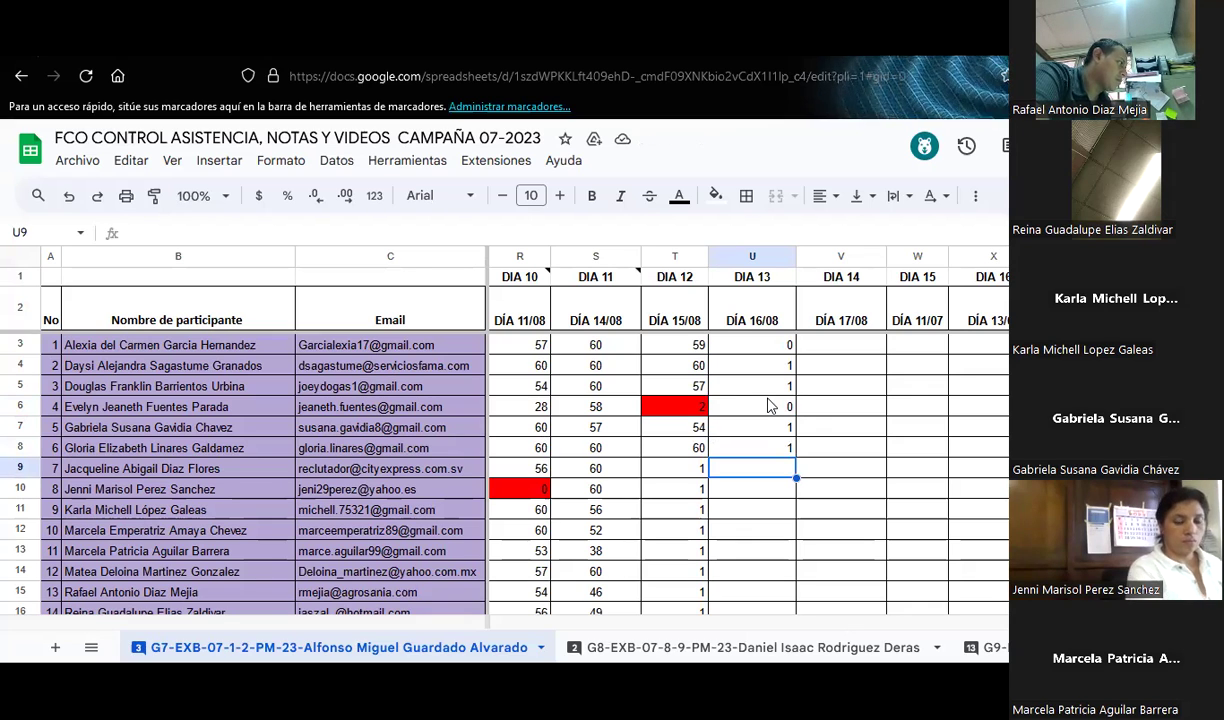
type("1")
key("Return")
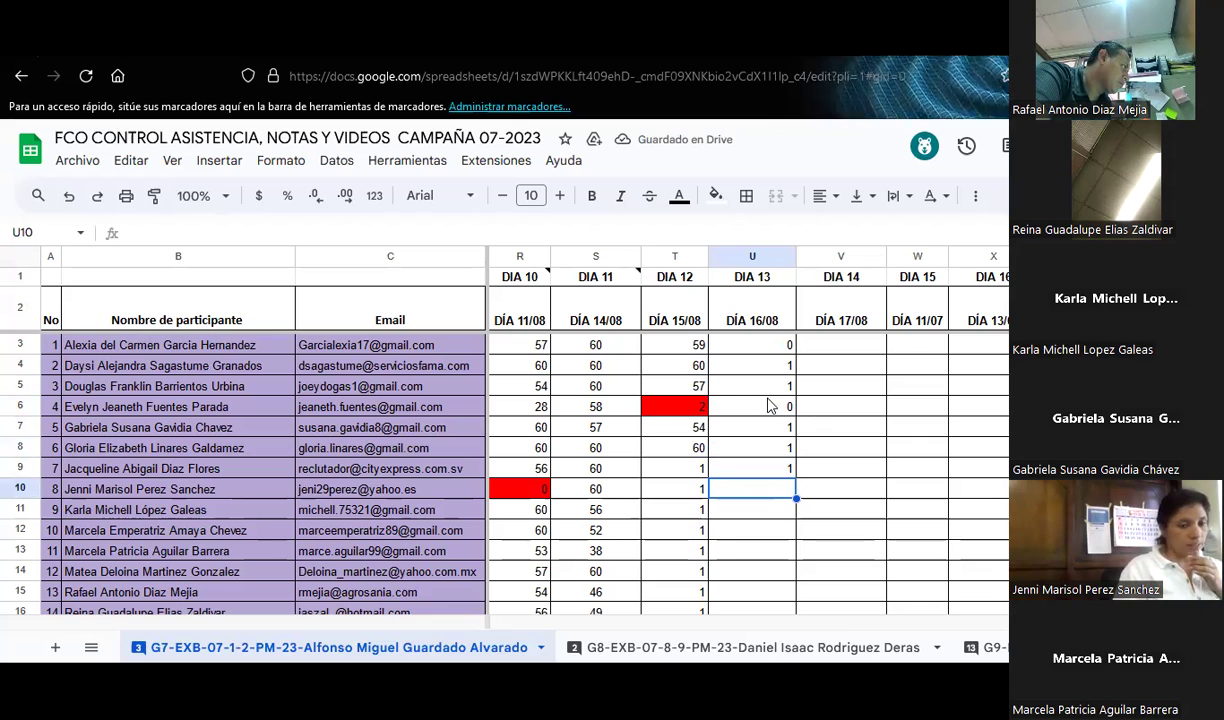
Enter 1 in each of U10 through U14
type("1")
key("Return")
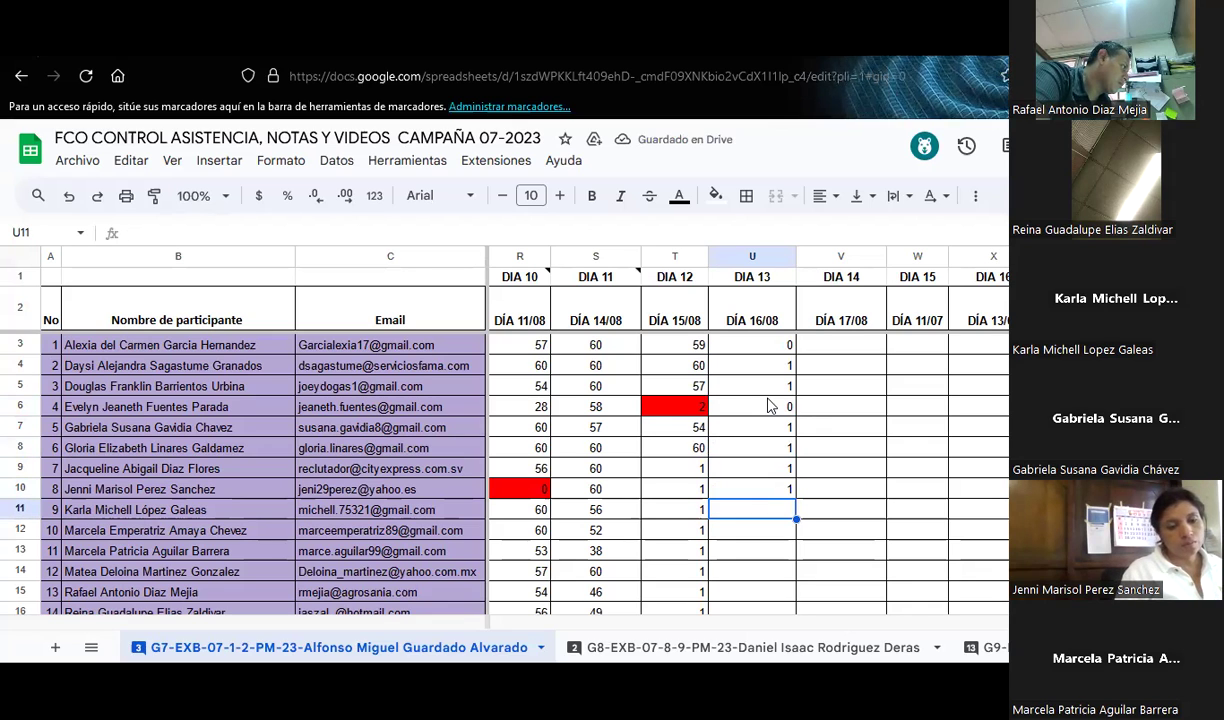
type("1")
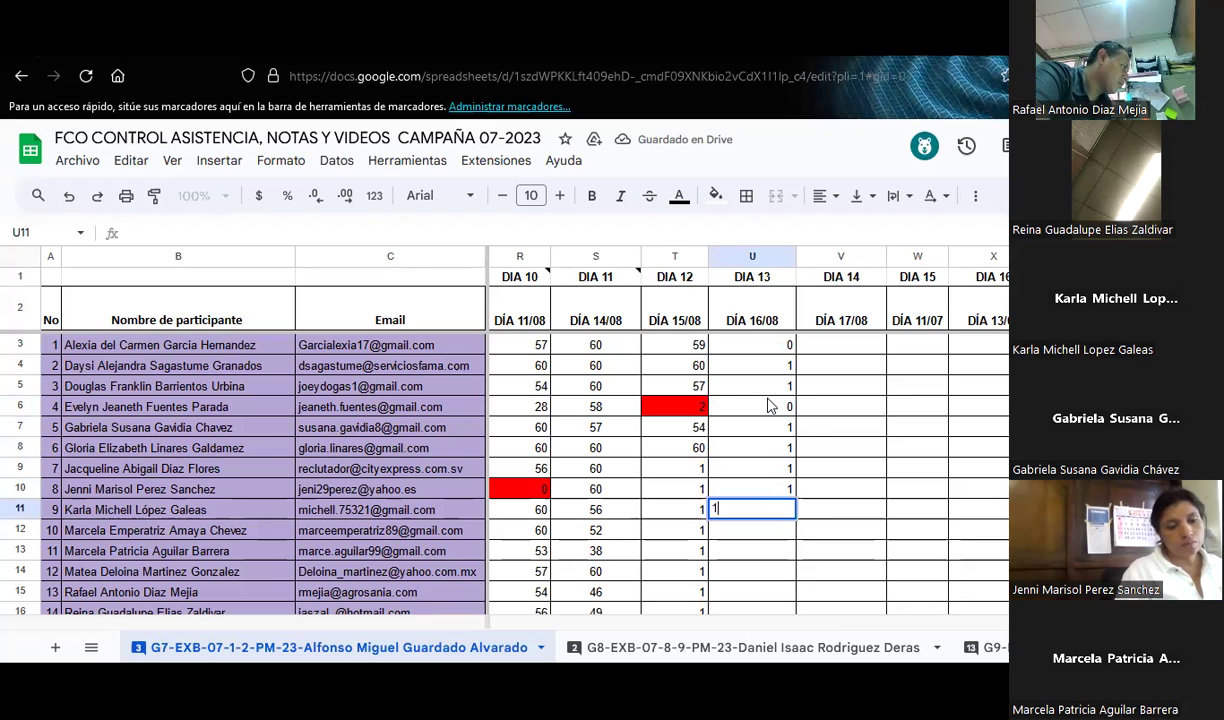
key("Return")
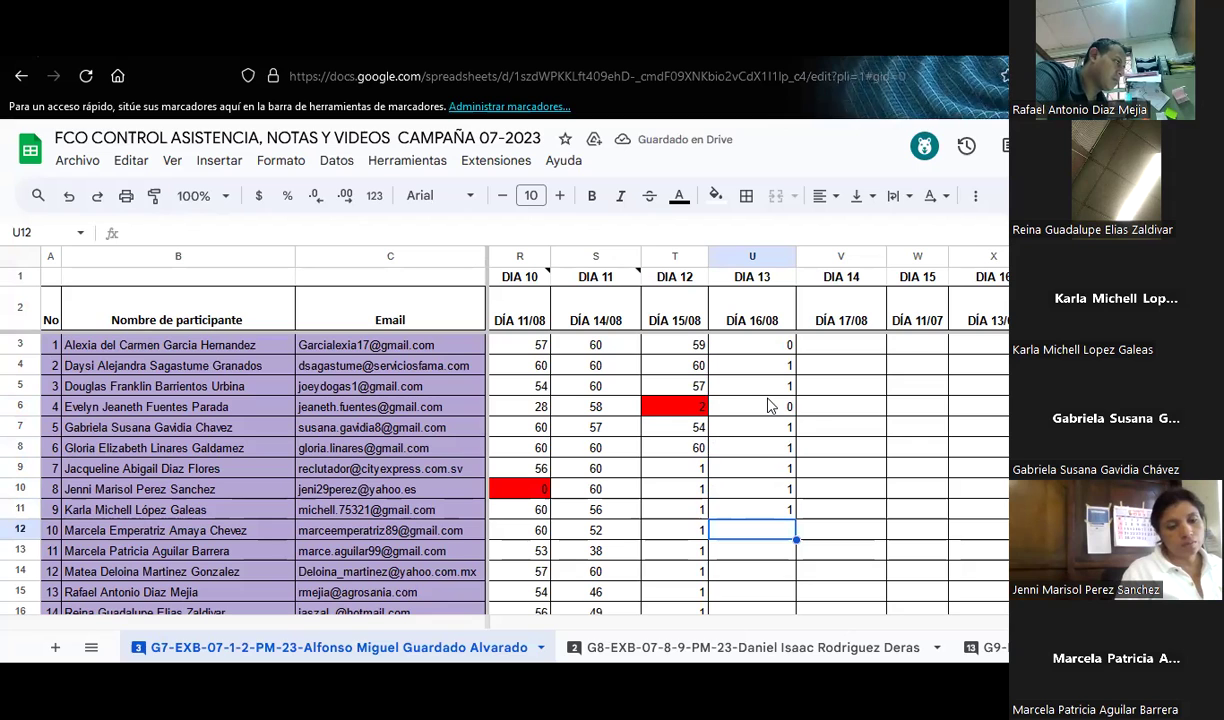
type("1")
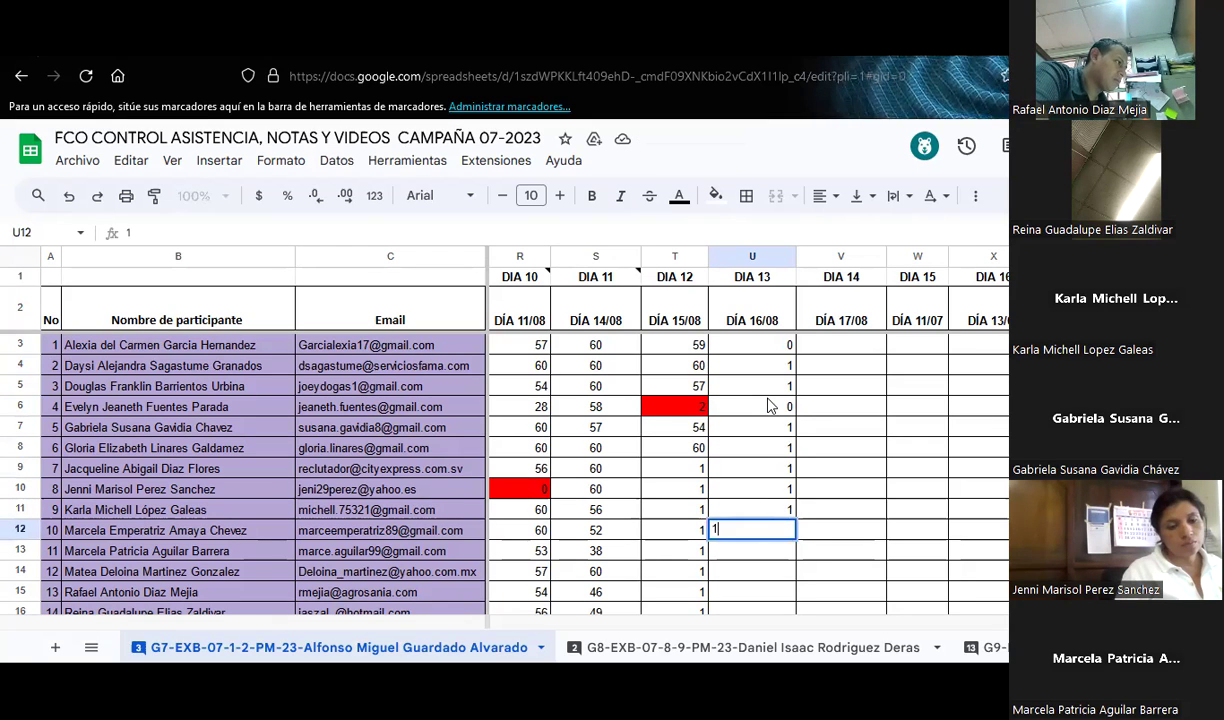
key("Return")
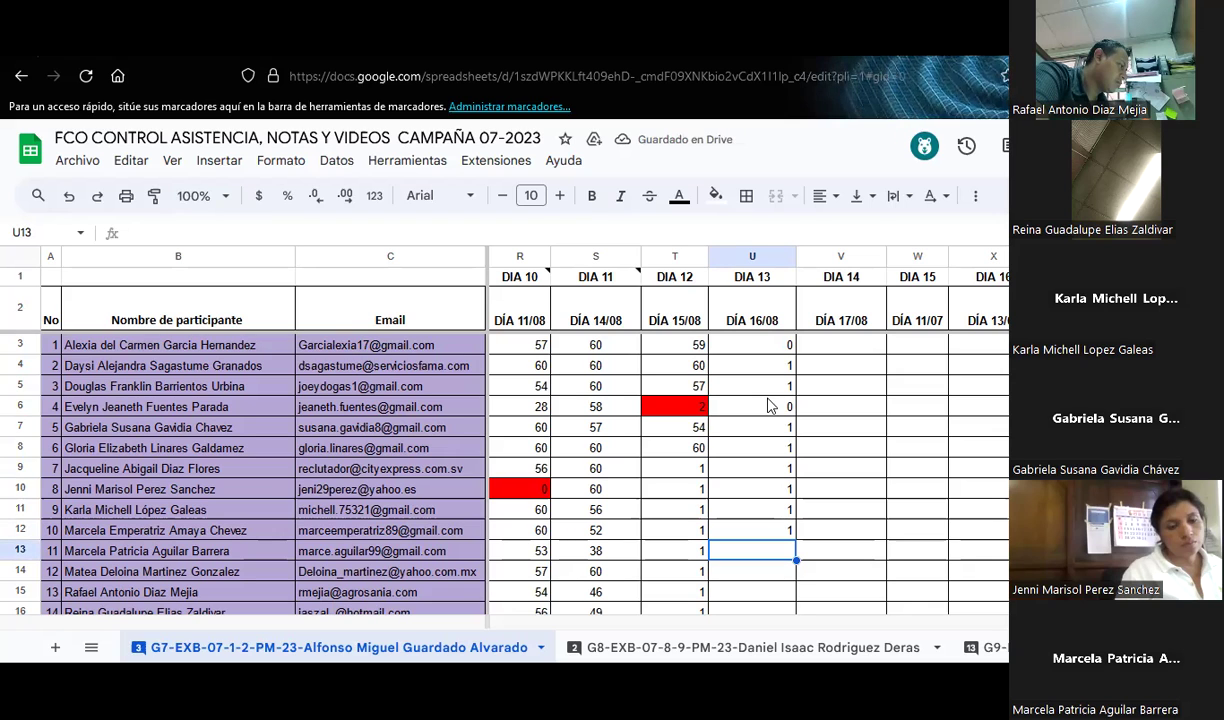
type("1")
key("Return")
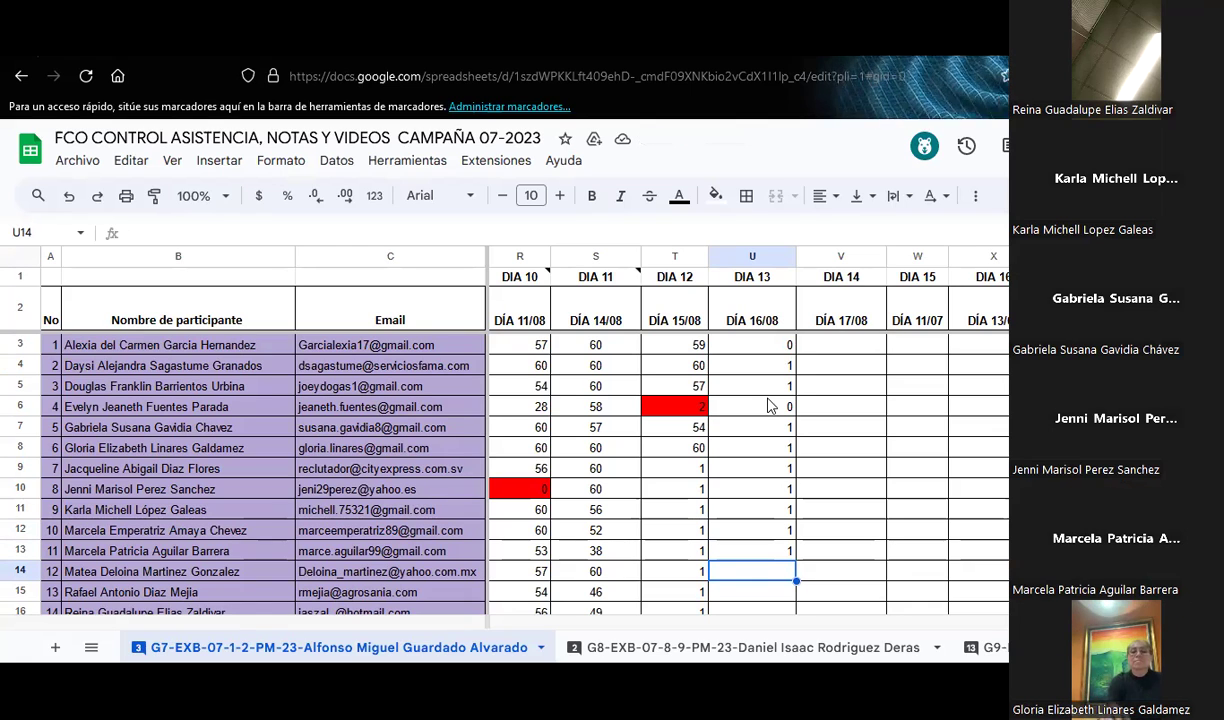
type("1")
key("Return")
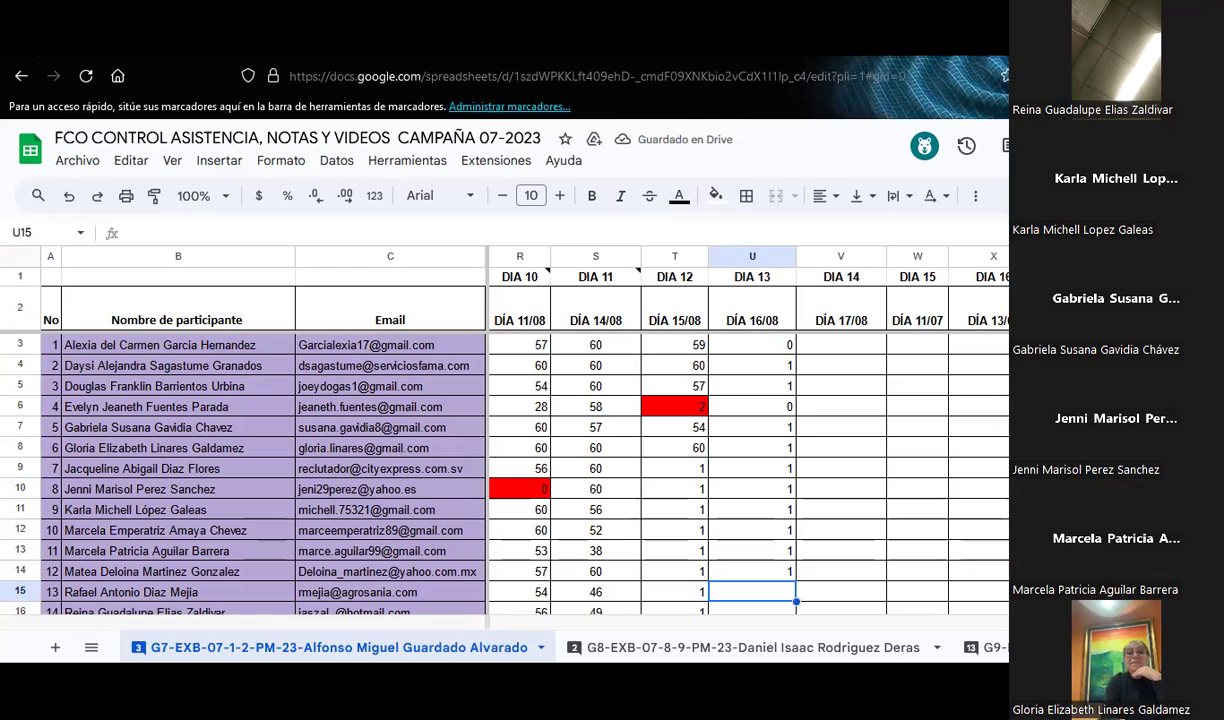
scroll(765, 470, "down", 4)
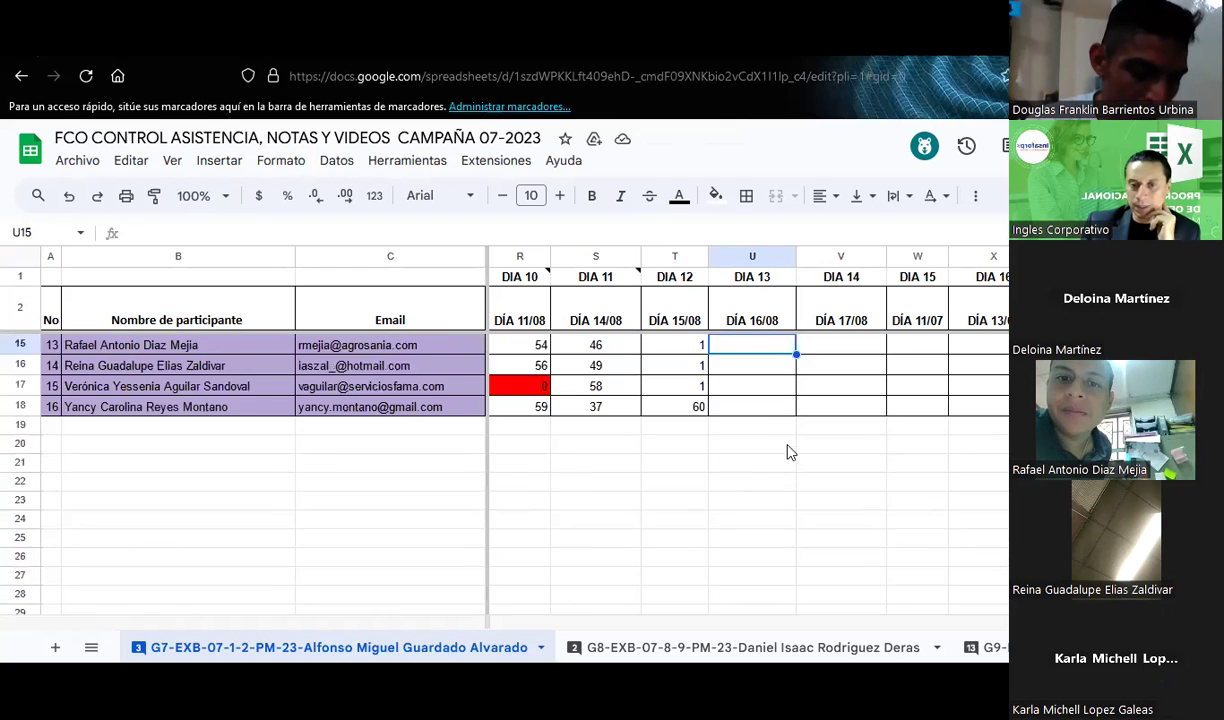
Enter 1, 4, 1 and 1 in U15 through U18 of the DÍA 16/08 column
scroll(787, 452, "up", 2)
type("1")
key("Return")
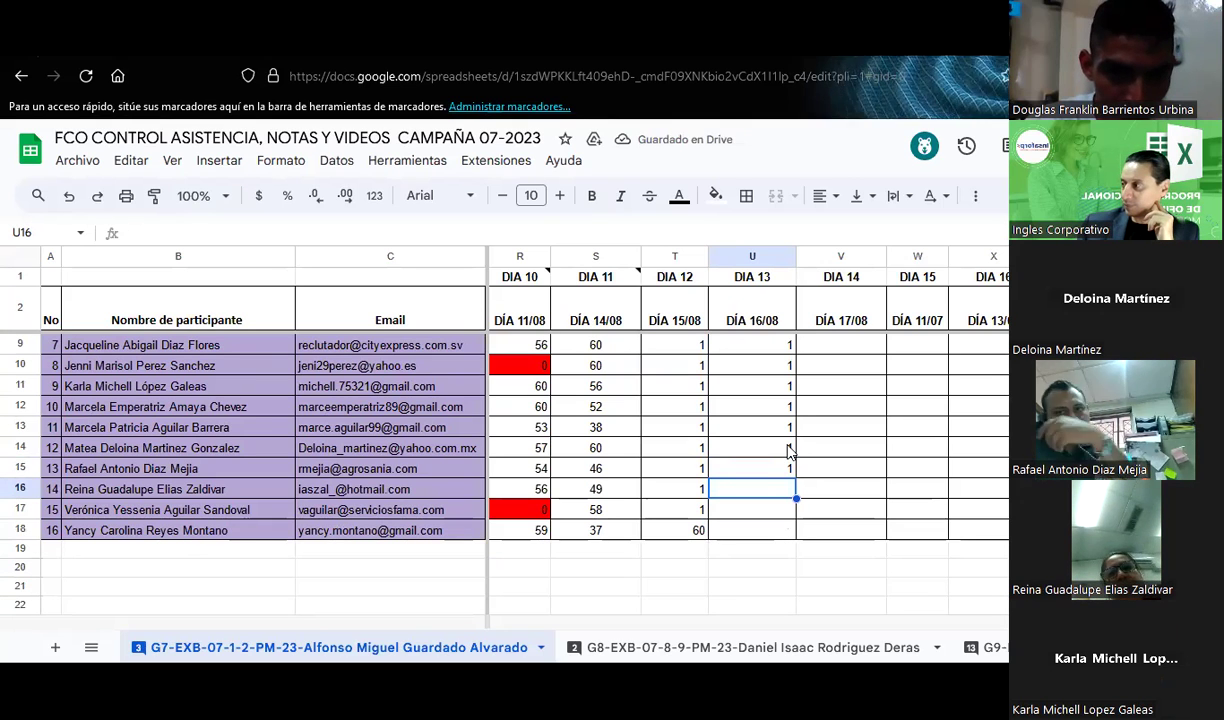
type("4")
key("Return")
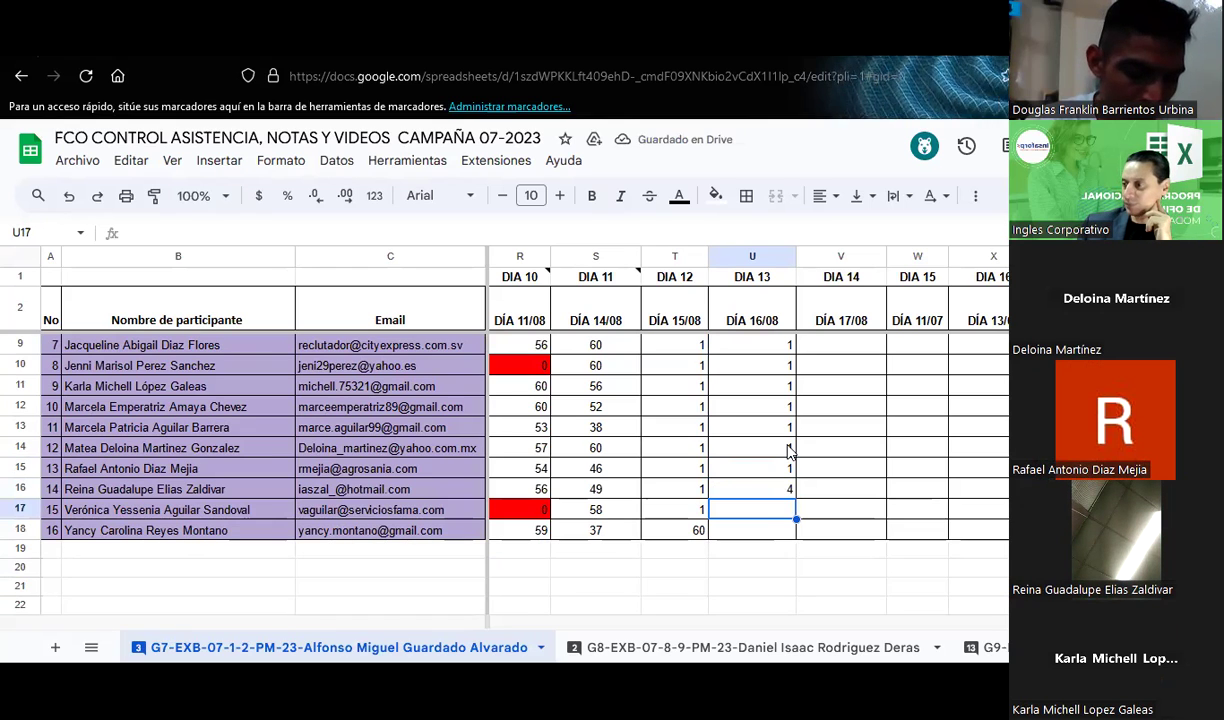
type("1")
key("Return")
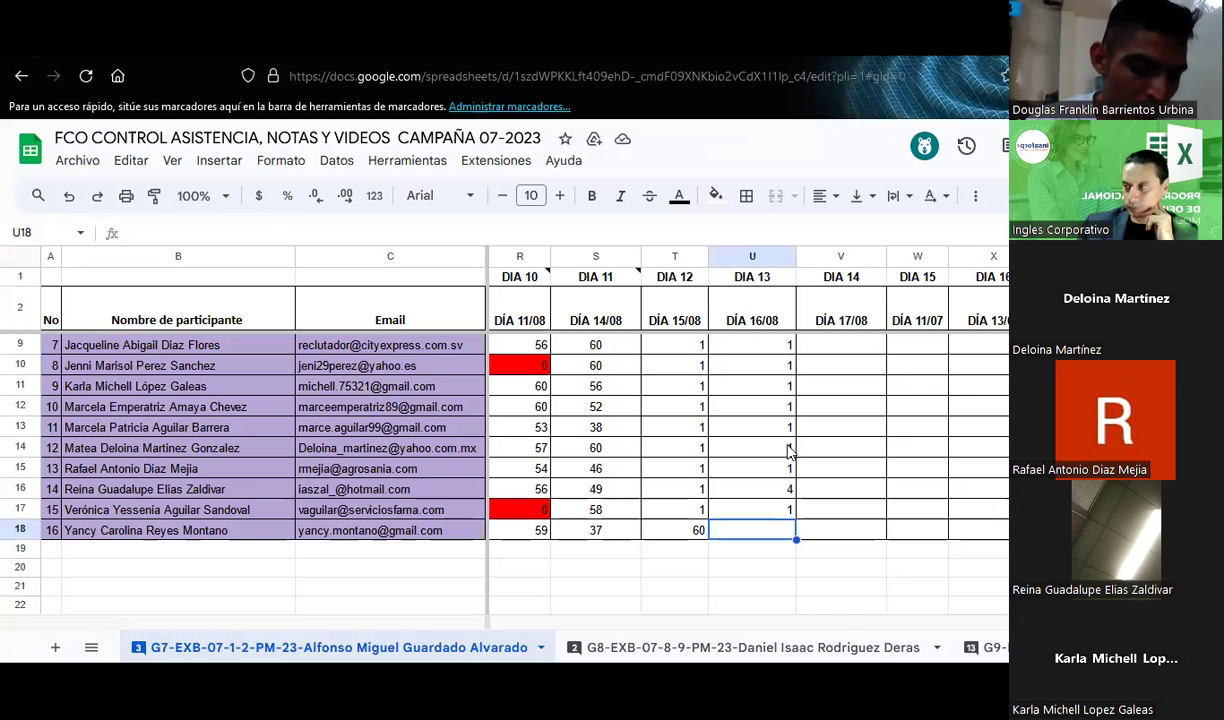
type("1")
key("Return")
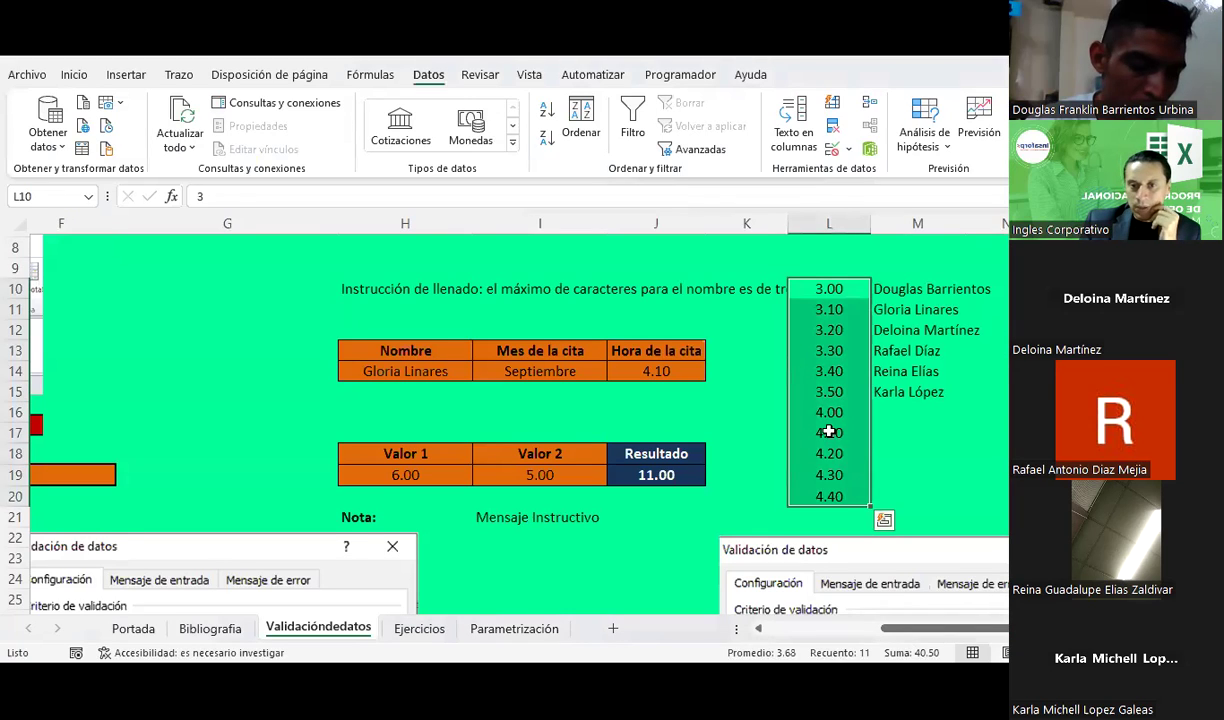
left_click(829, 431)
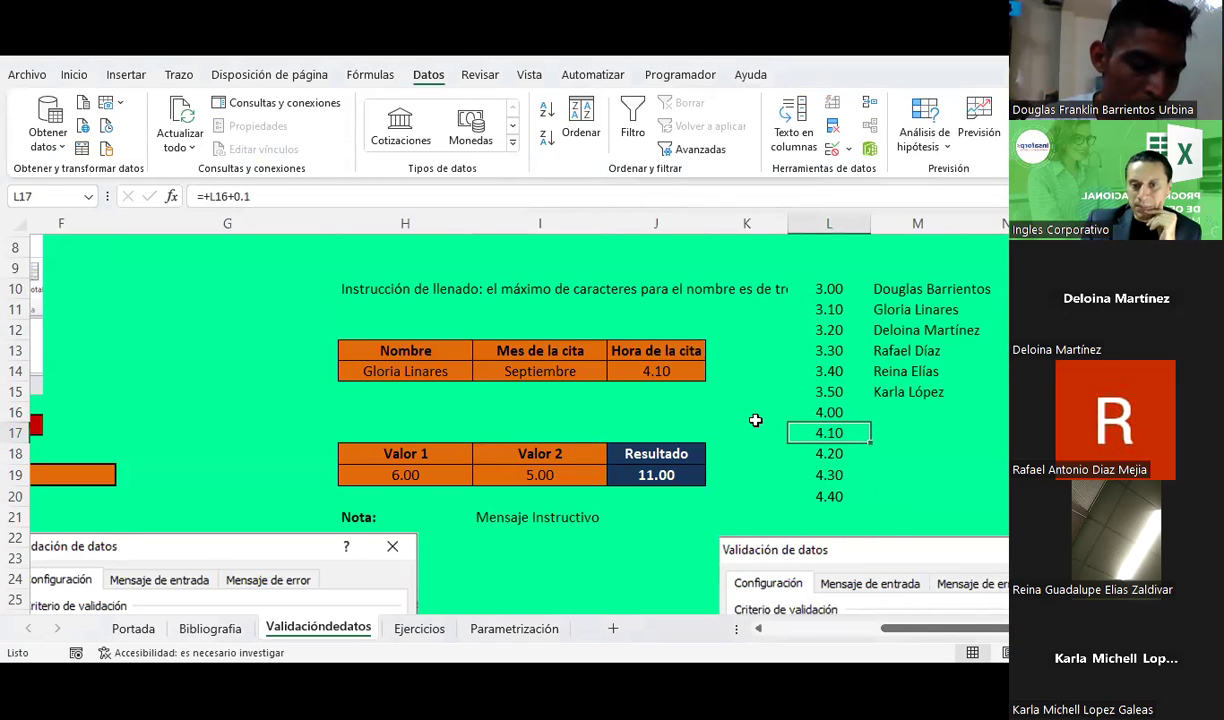
left_click(848, 149)
left_click(880, 174)
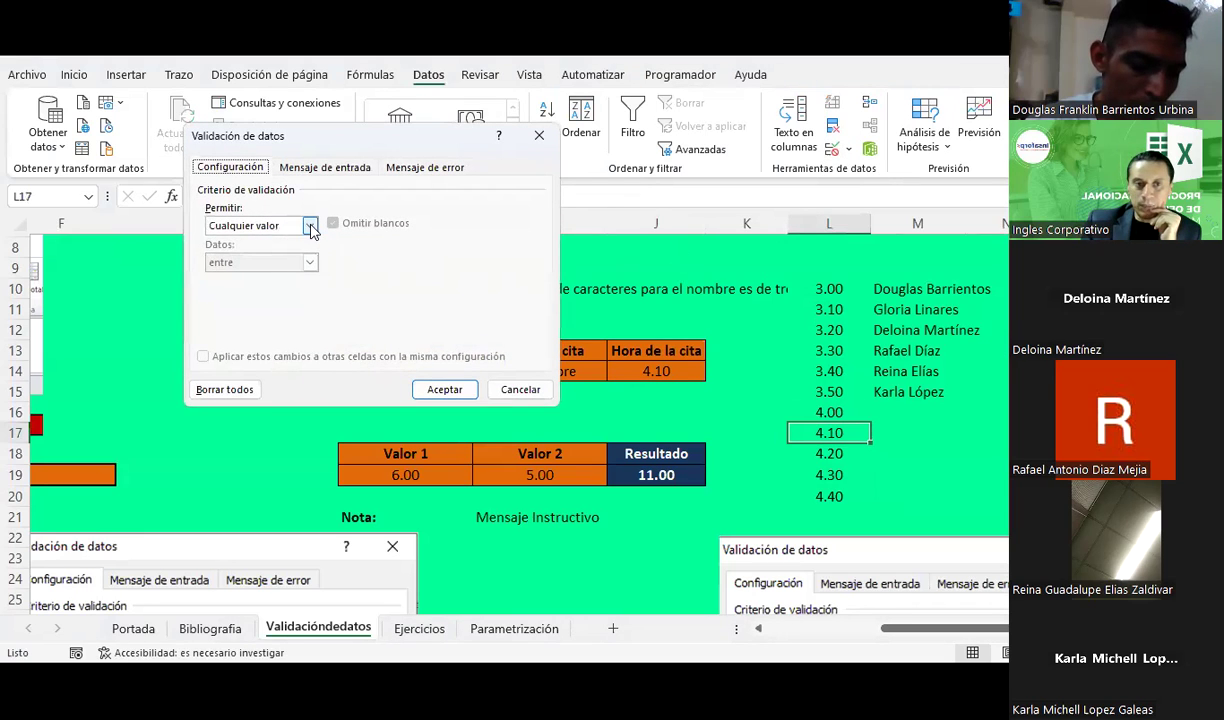
left_click(310, 227)
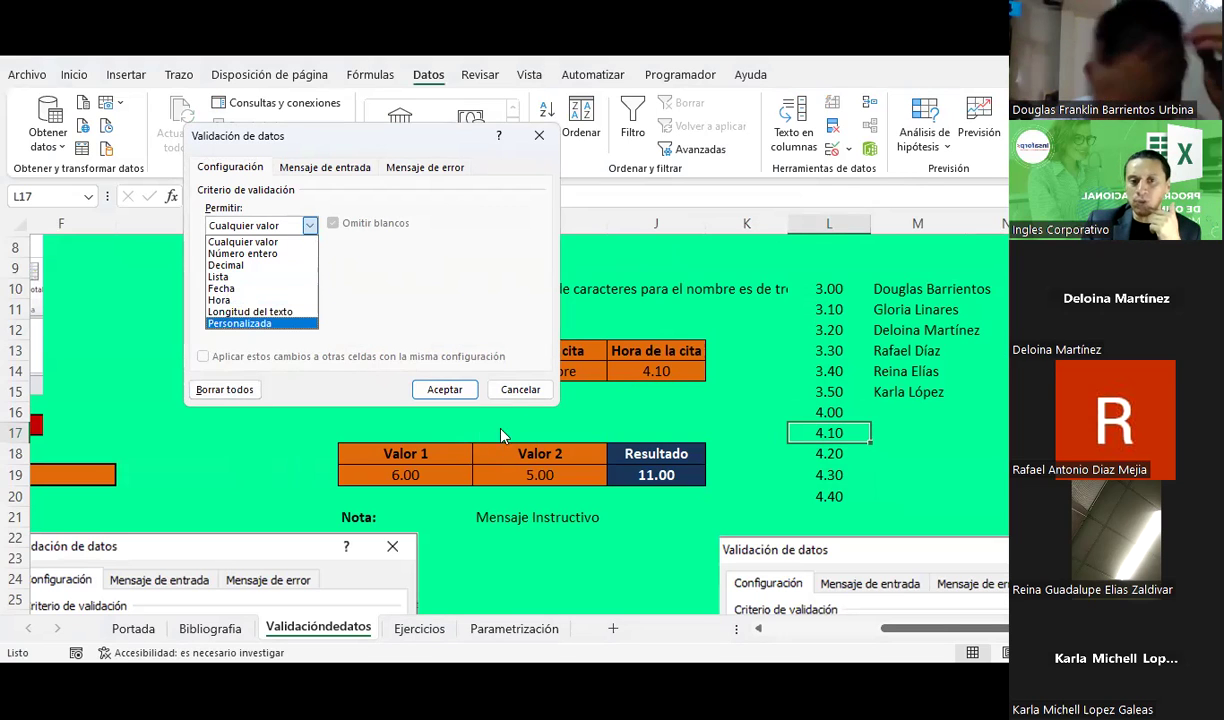
left_click(520, 389)
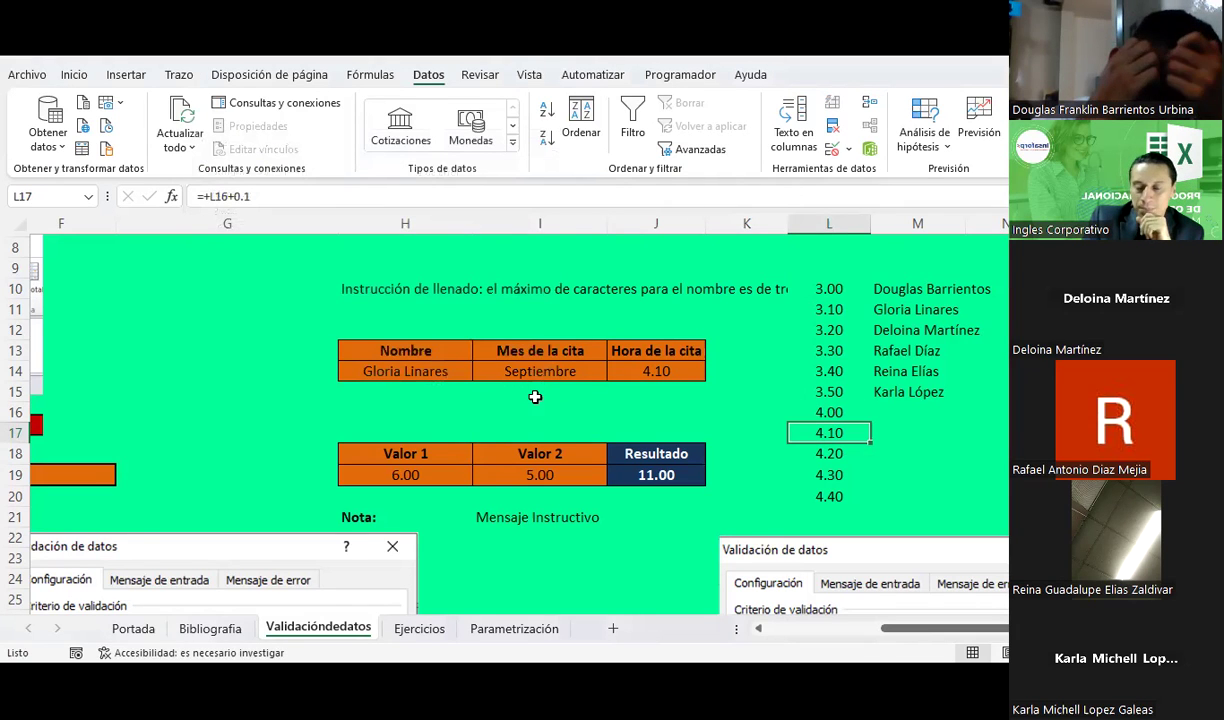
Insert a blank row at row 16 and move the appointment table down to H16:J17
left_click_drag(366, 347, 592, 369)
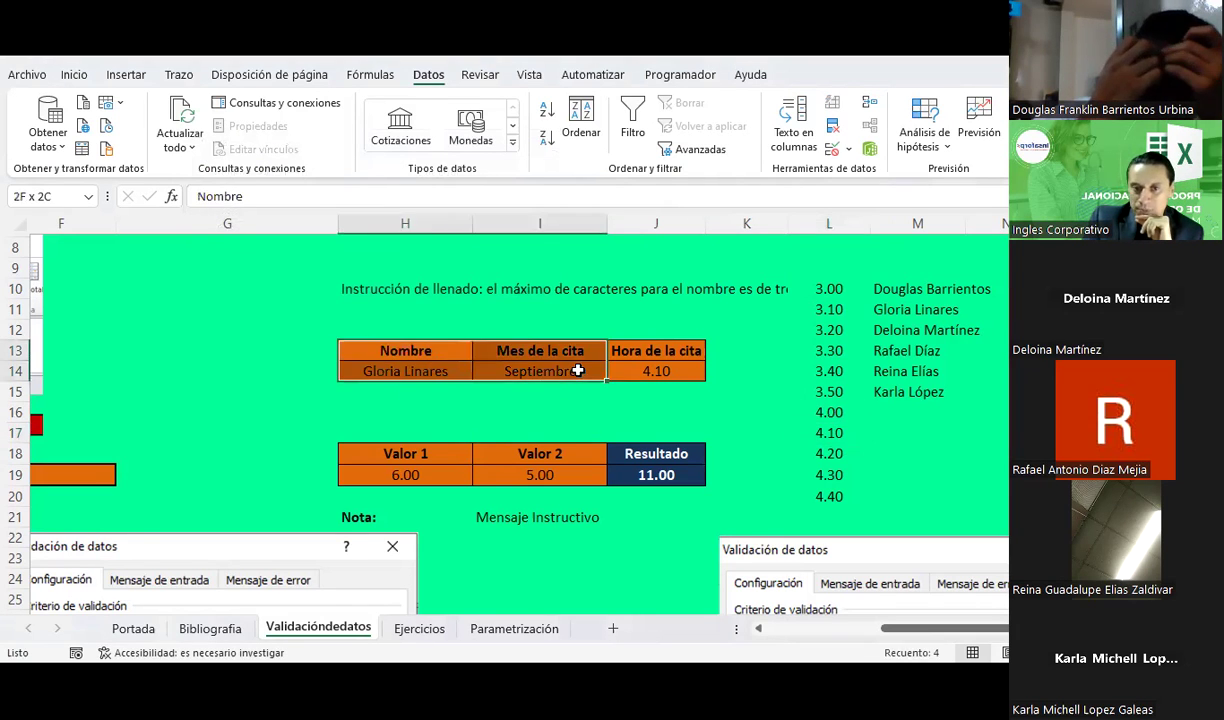
left_click(73, 74)
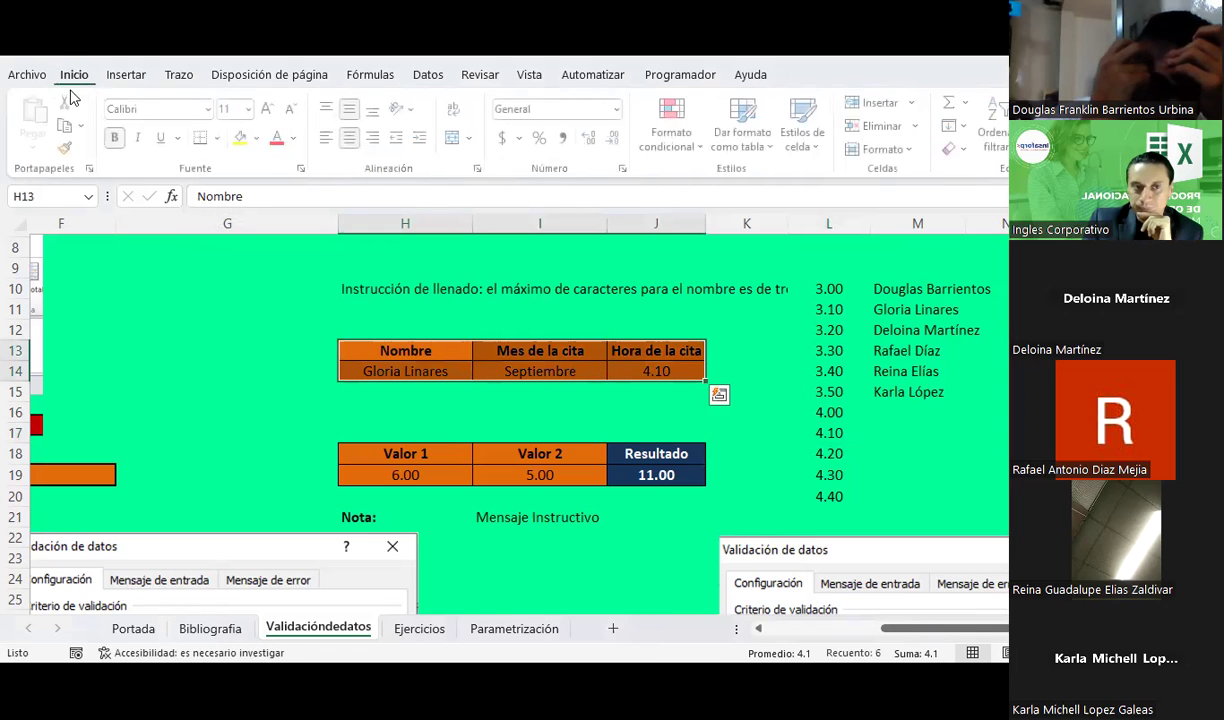
left_click(67, 126)
left_click(354, 407)
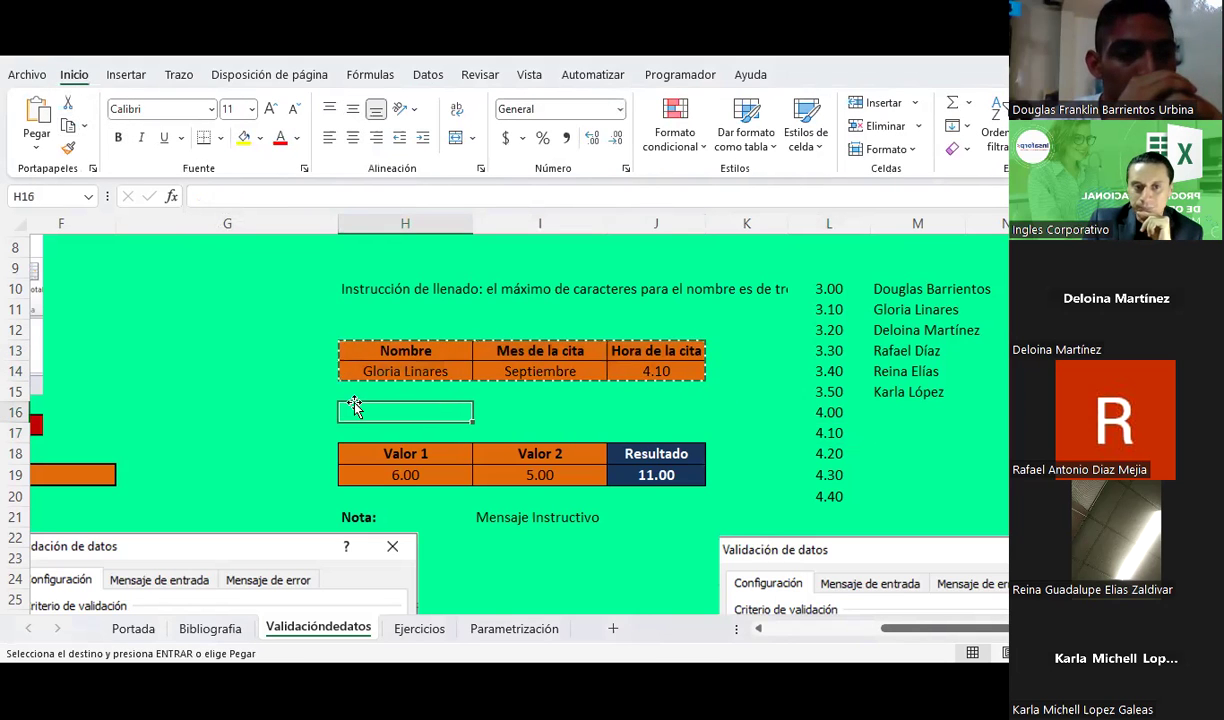
key("Escape")
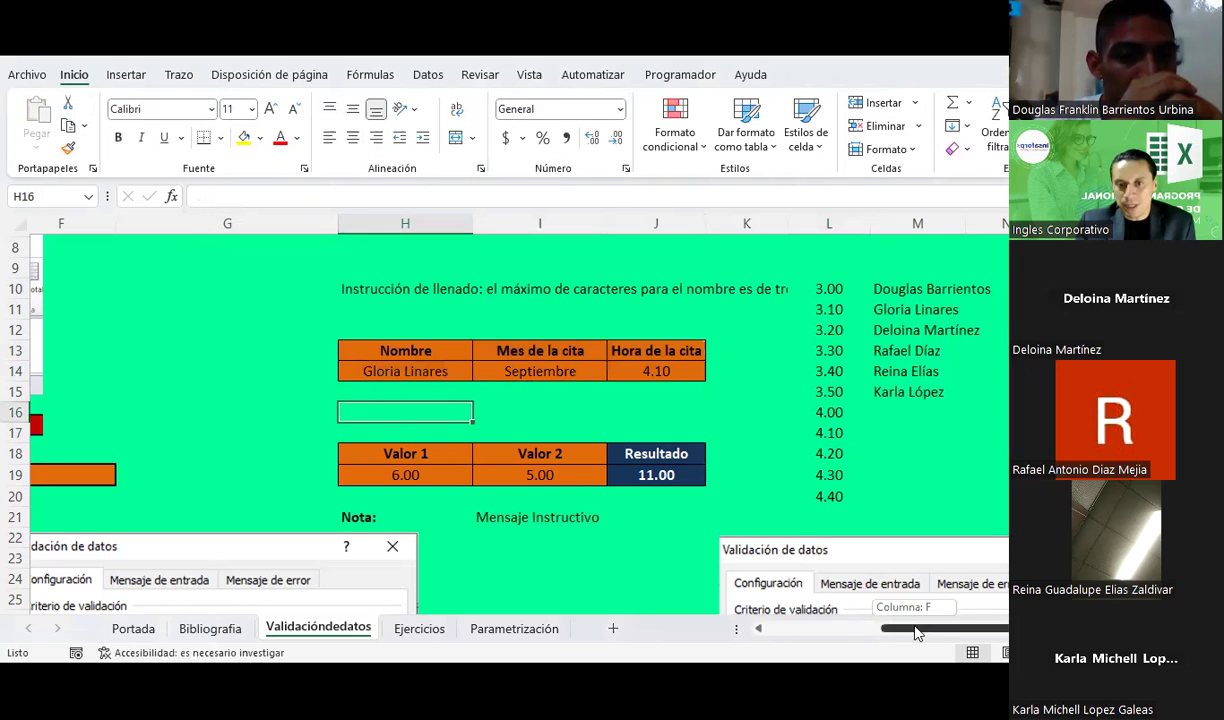
left_click_drag(915, 627, 790, 628)
left_click(348, 488)
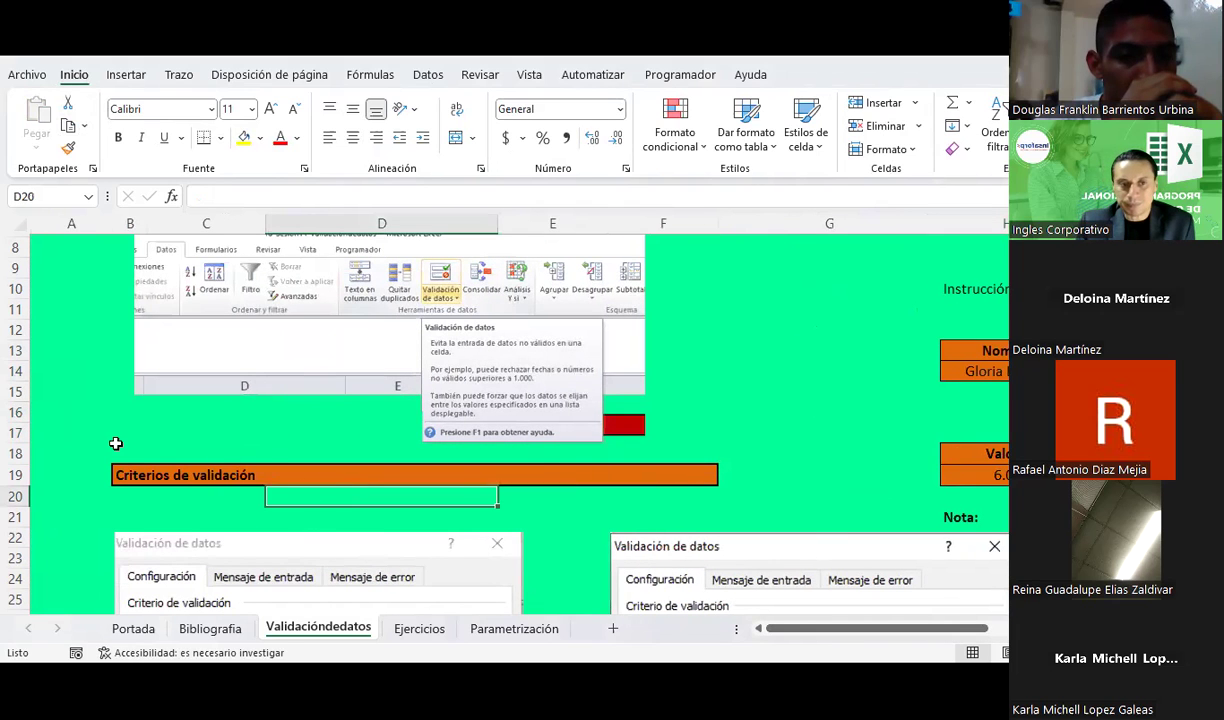
left_click(18, 414)
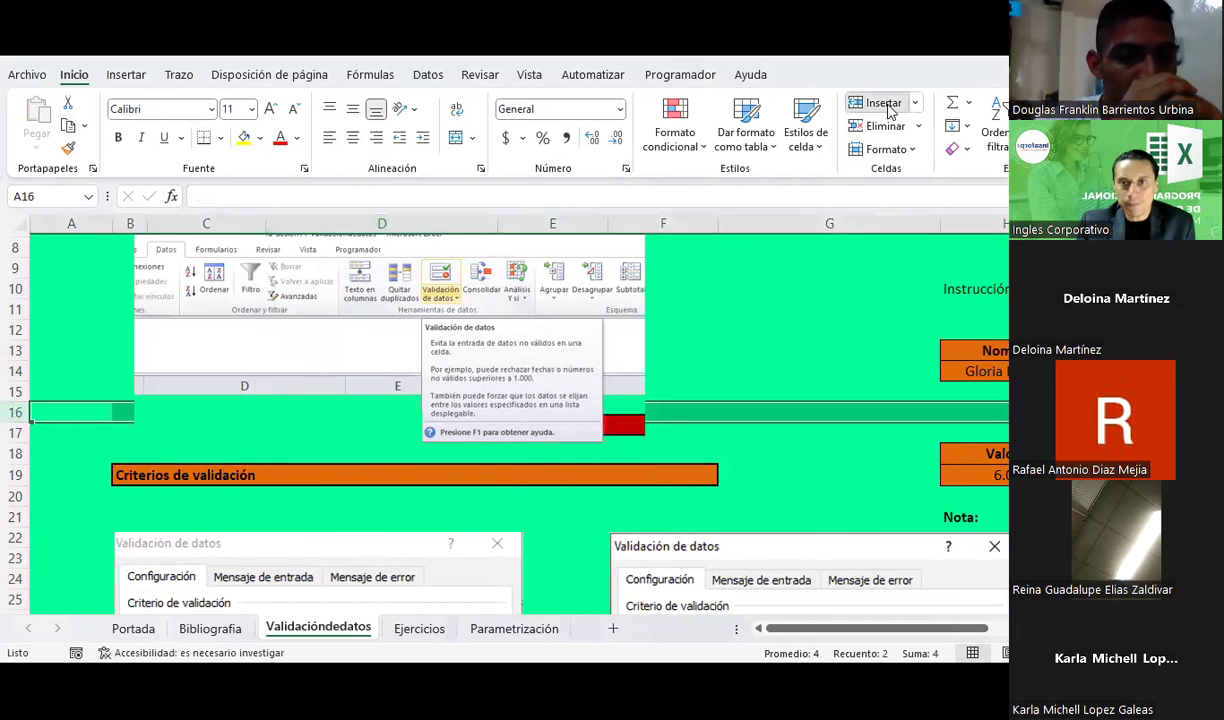
left_click(886, 106)
left_click(666, 440)
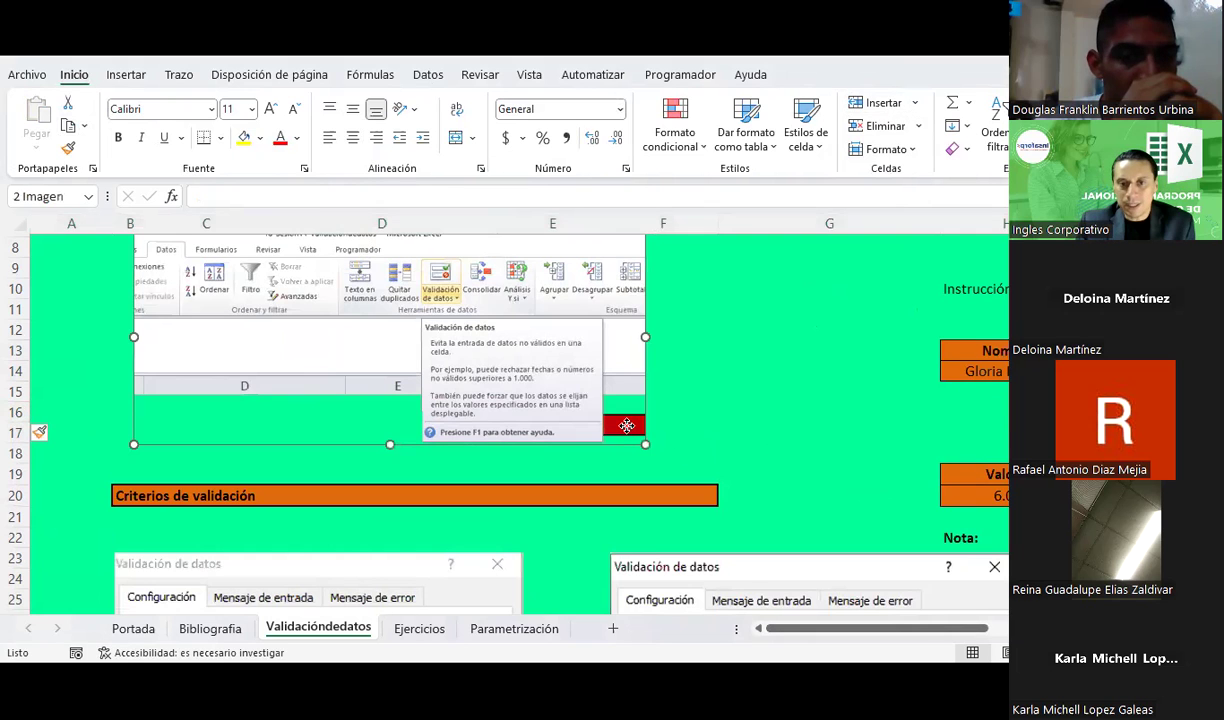
key("Escape")
left_click_drag(960, 630, 1000, 633)
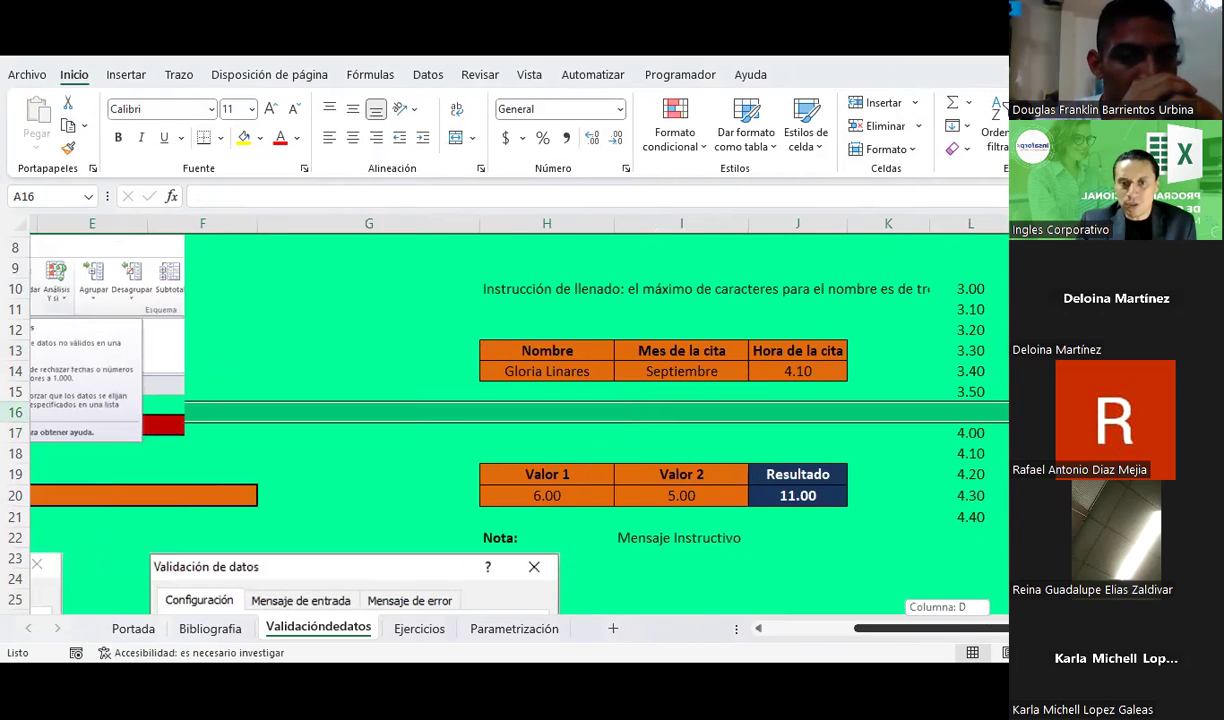
mouse_move(560, 348)
left_mouse_down()
mouse_move(760, 368)
mouse_move(768, 414)
left_mouse_up()
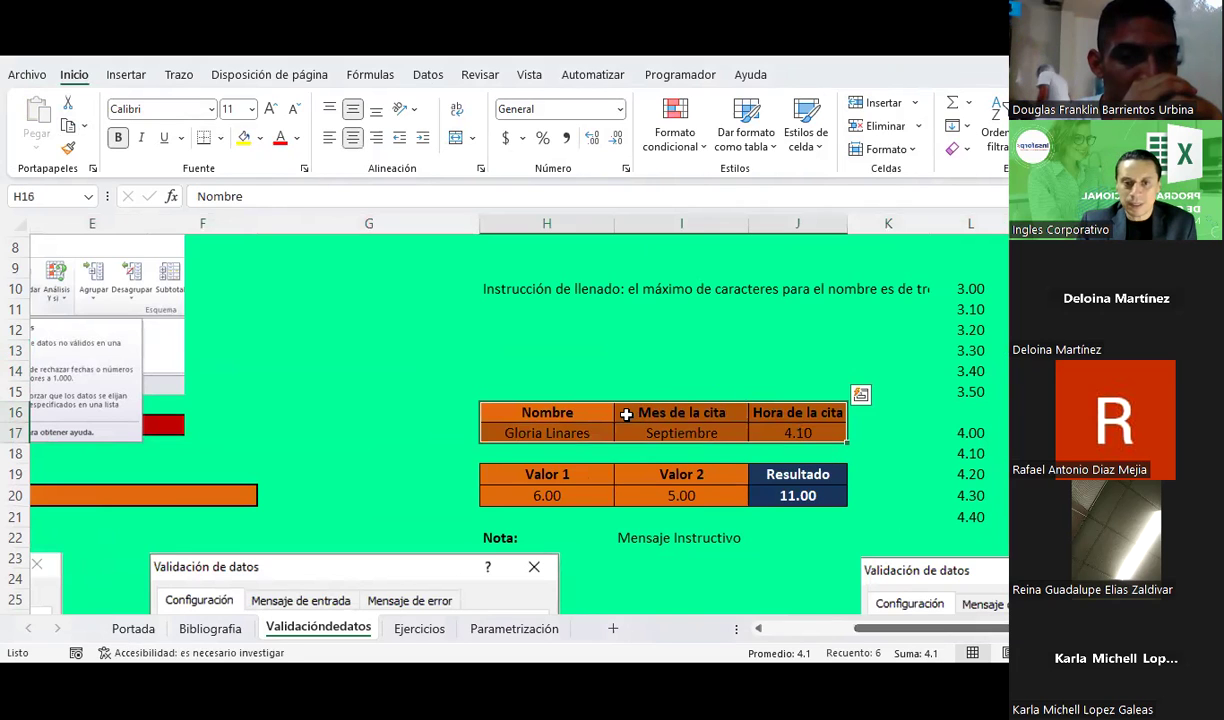
Copy the appointment table and paste it above the original at H12
key("ctrl+c")
left_click(547, 340)
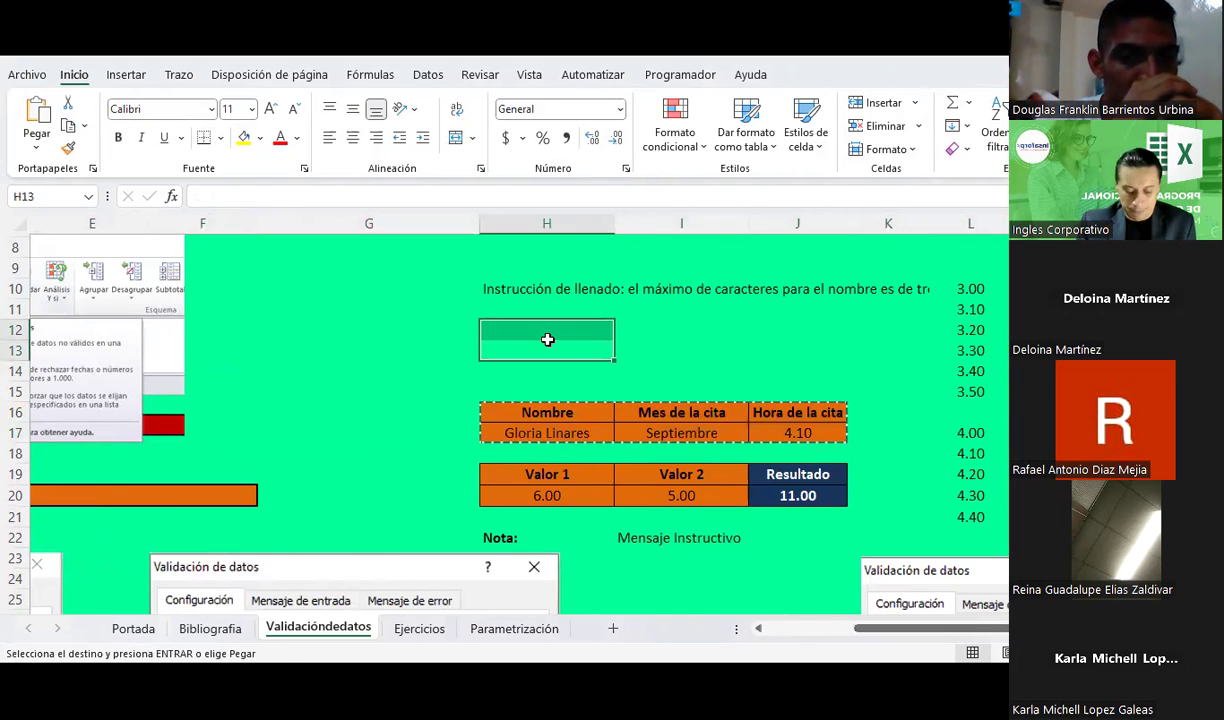
key("ctrl+v")
left_click_drag(547, 350, 819, 353)
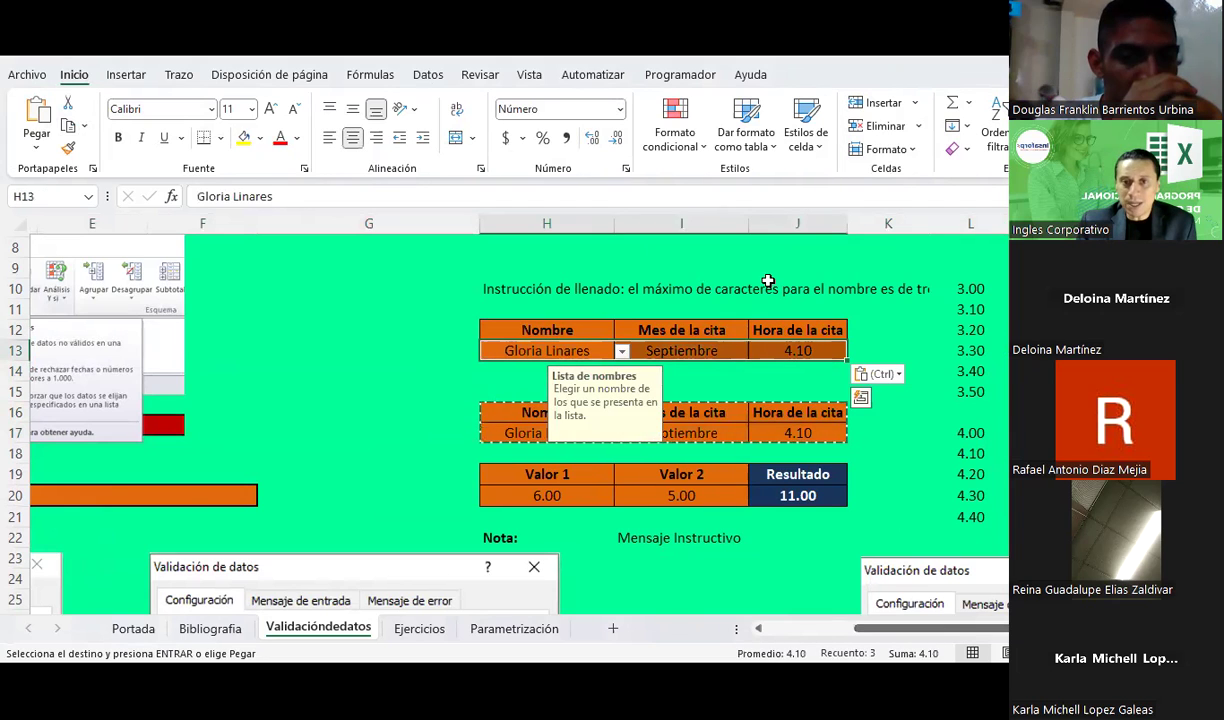
Open Data Validation for the copy's data row H13:J13, accepting the mixed-validation warning
left_click(698, 147)
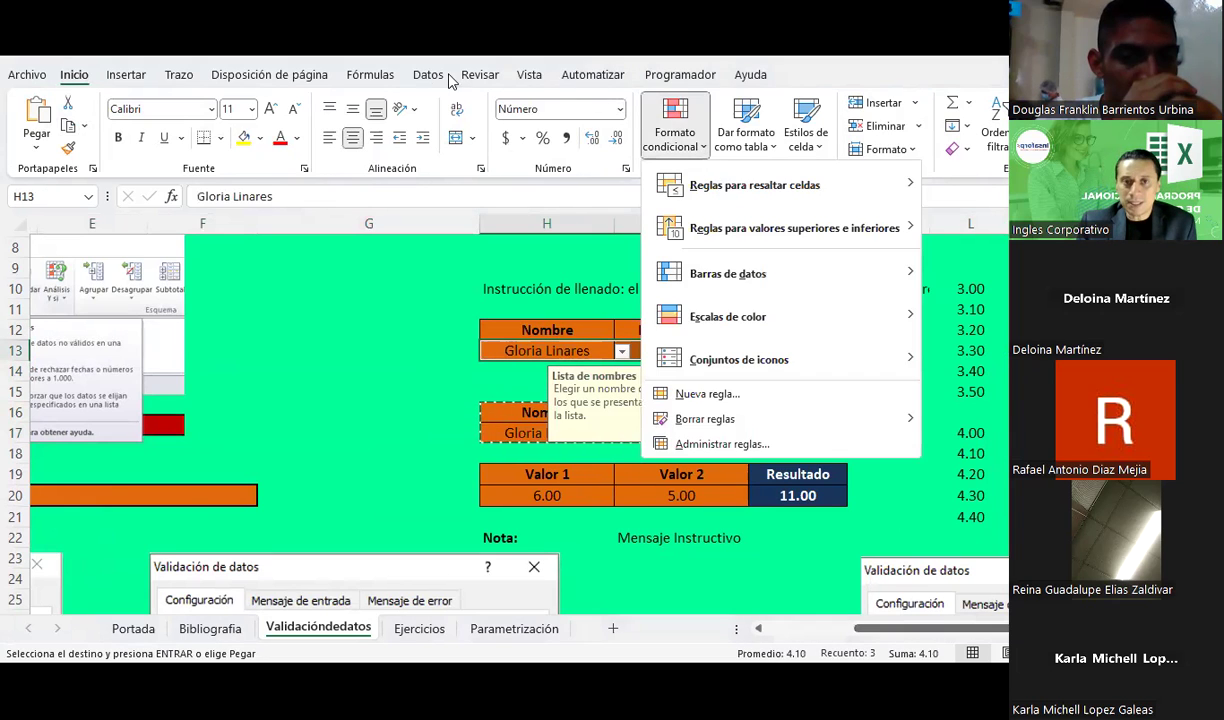
left_click(428, 75)
left_click(848, 148)
left_click(868, 172)
left_click(588, 408)
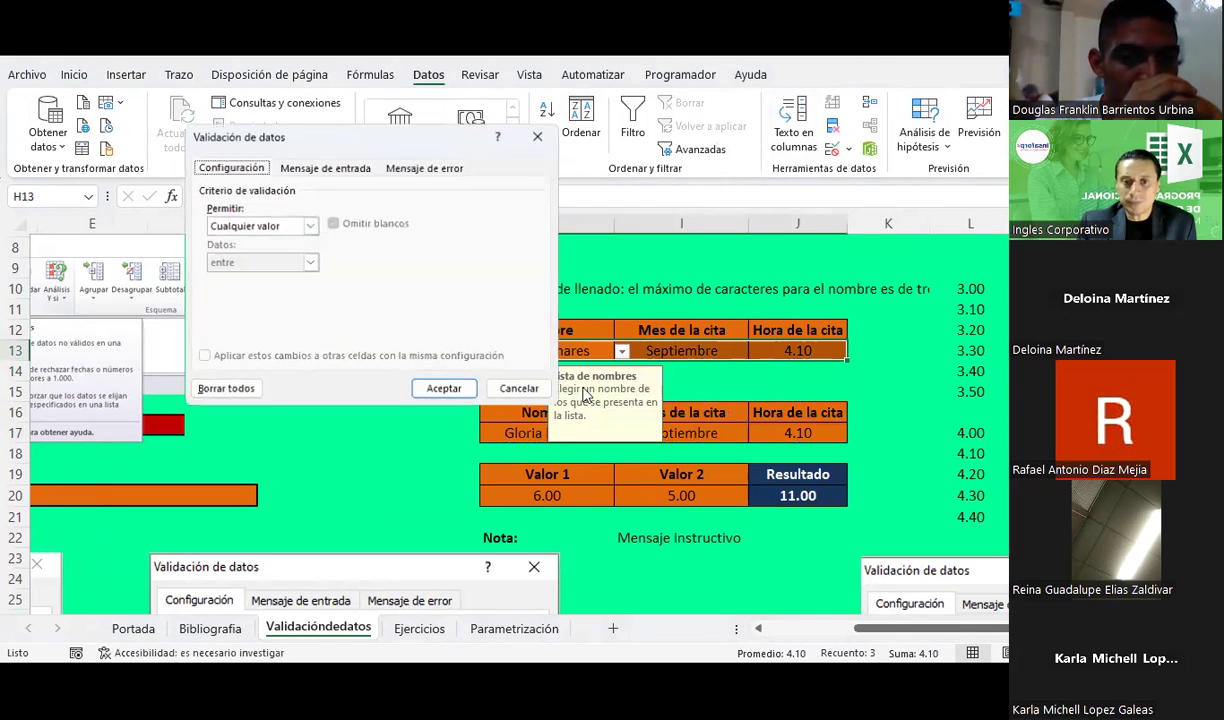
Clear the Nombre, Mes de la cita and Hora de la cita entries in H13:J13, leaving H13 selected
left_click(445, 390)
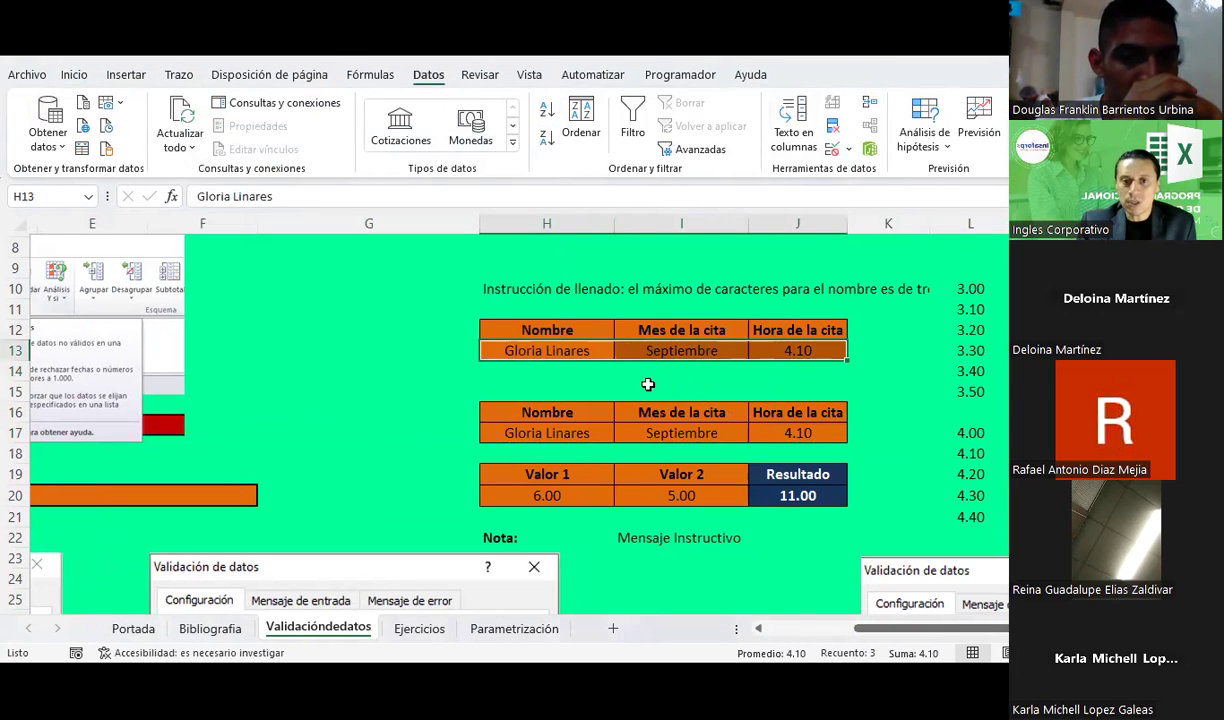
left_click(788, 381)
left_click_drag(574, 357, 805, 349)
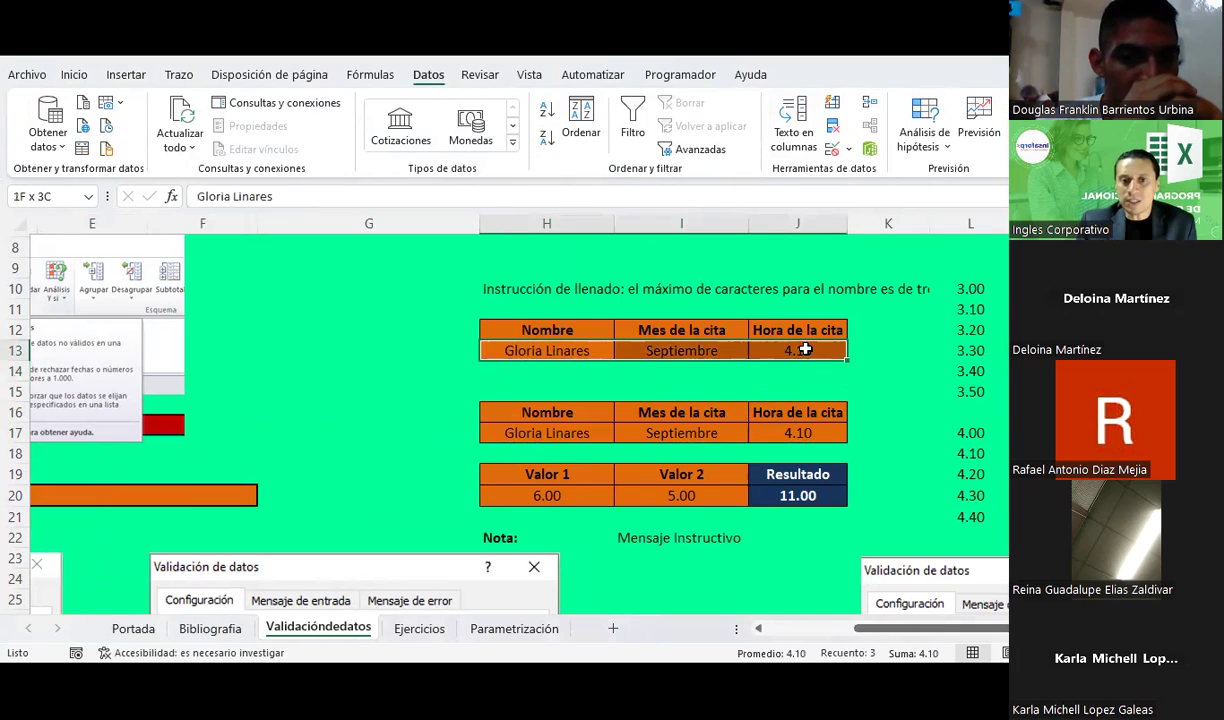
key("Delete")
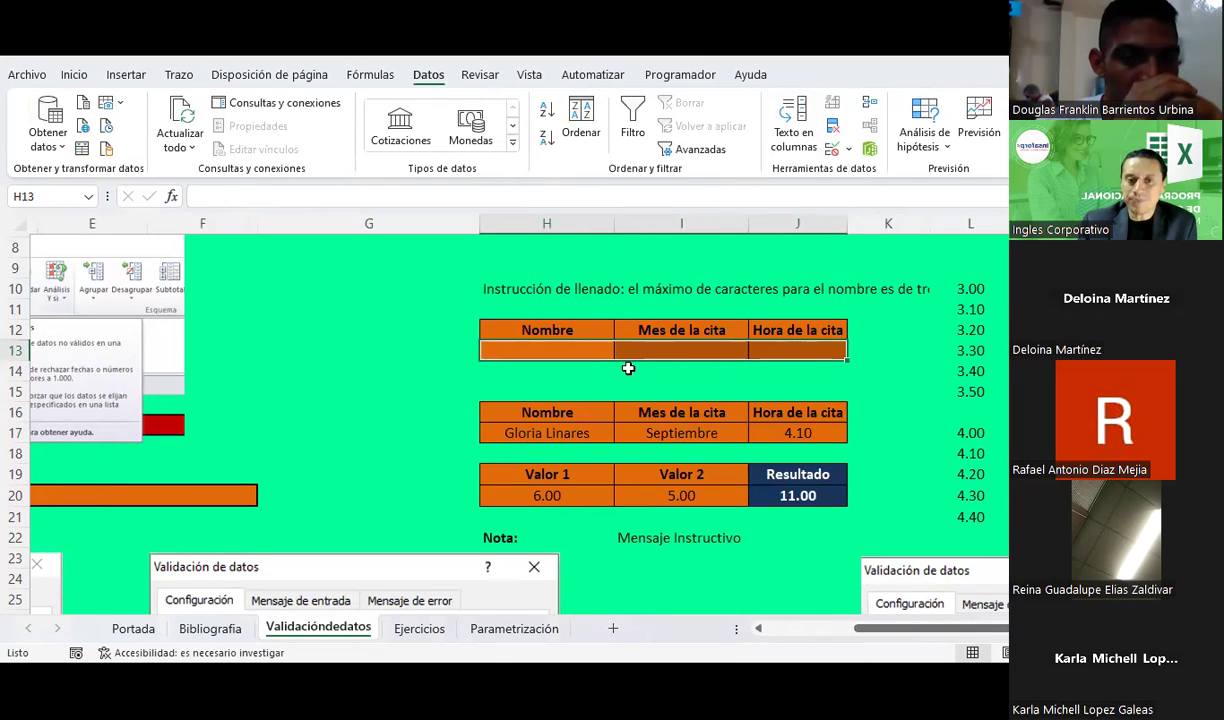
left_click(628, 369)
left_click(562, 355)
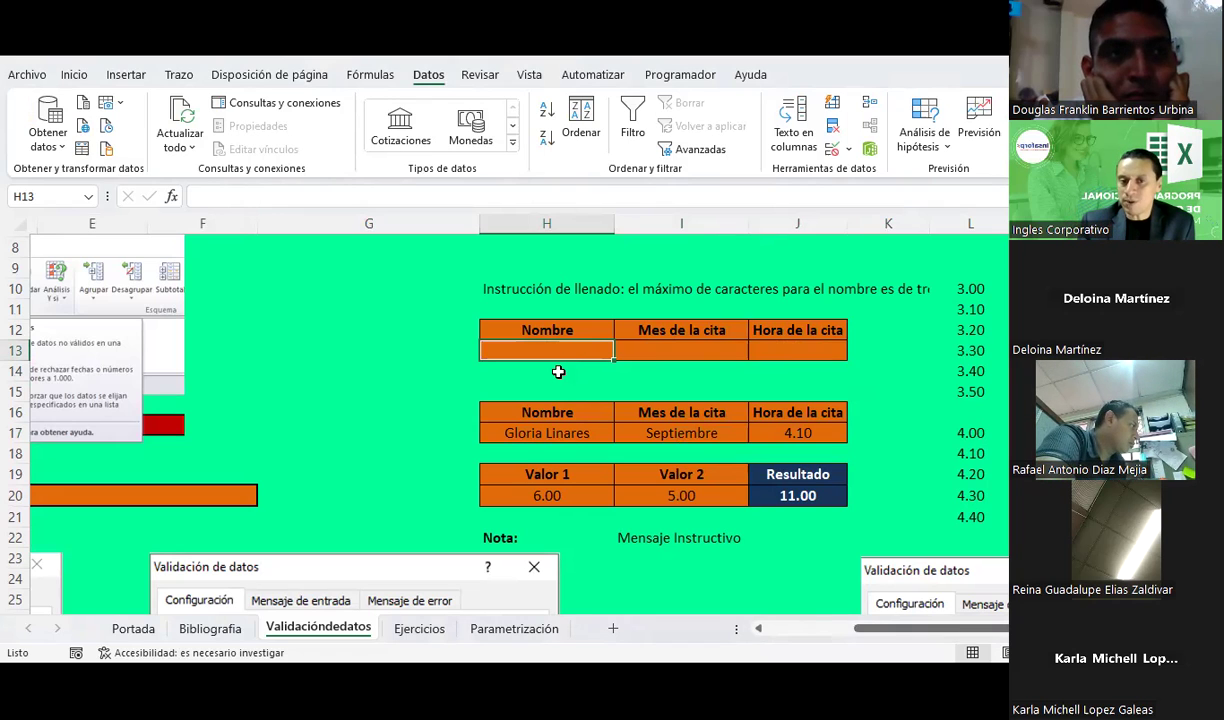
Restrict H13 to a text length equal to 3 characters
left_click(848, 150)
left_click(860, 177)
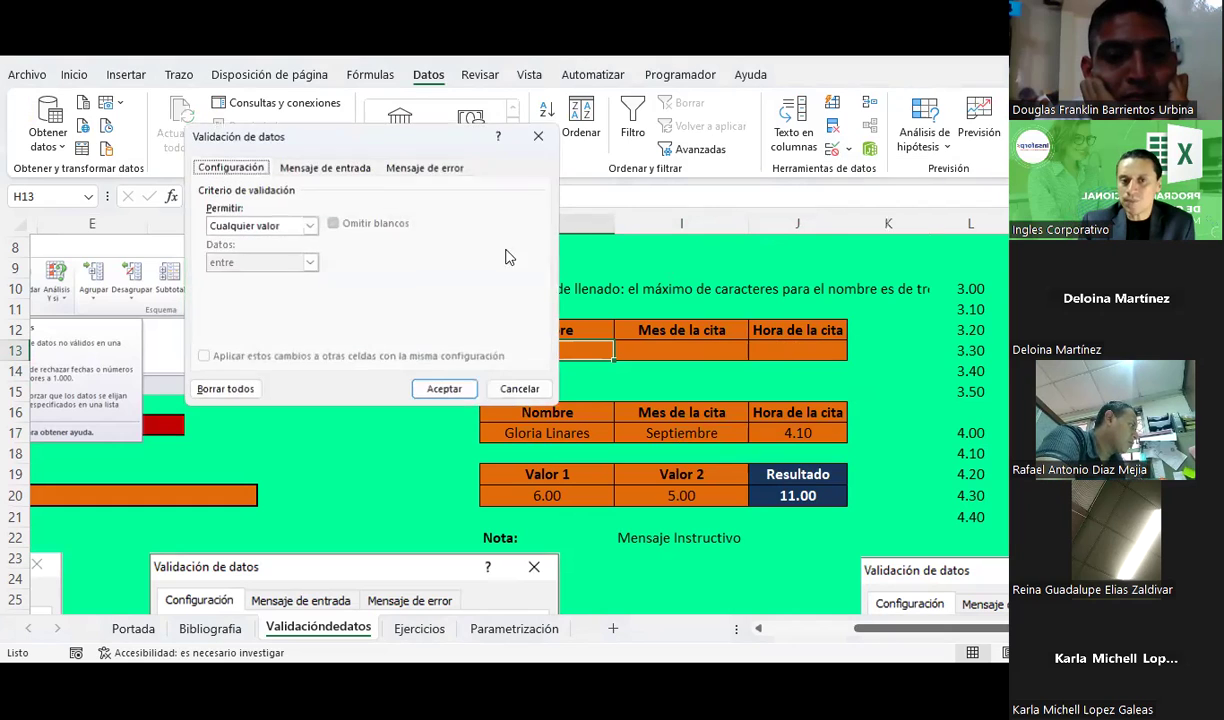
left_click(212, 228)
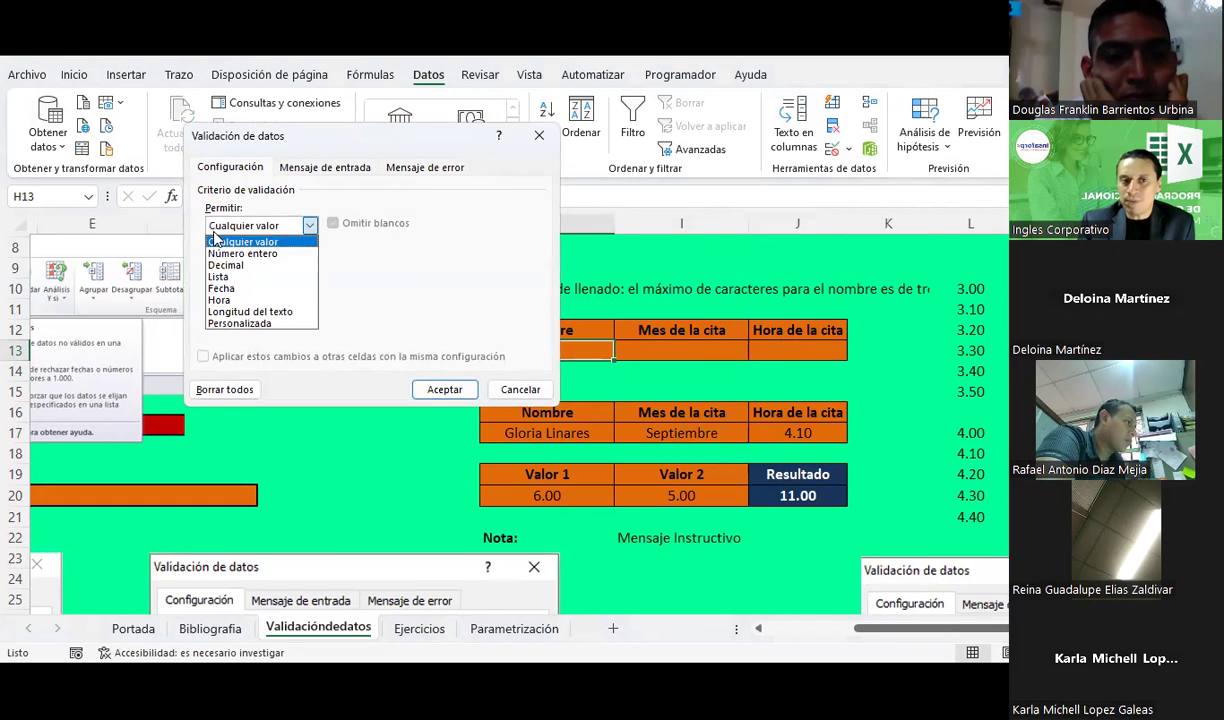
left_click(277, 314)
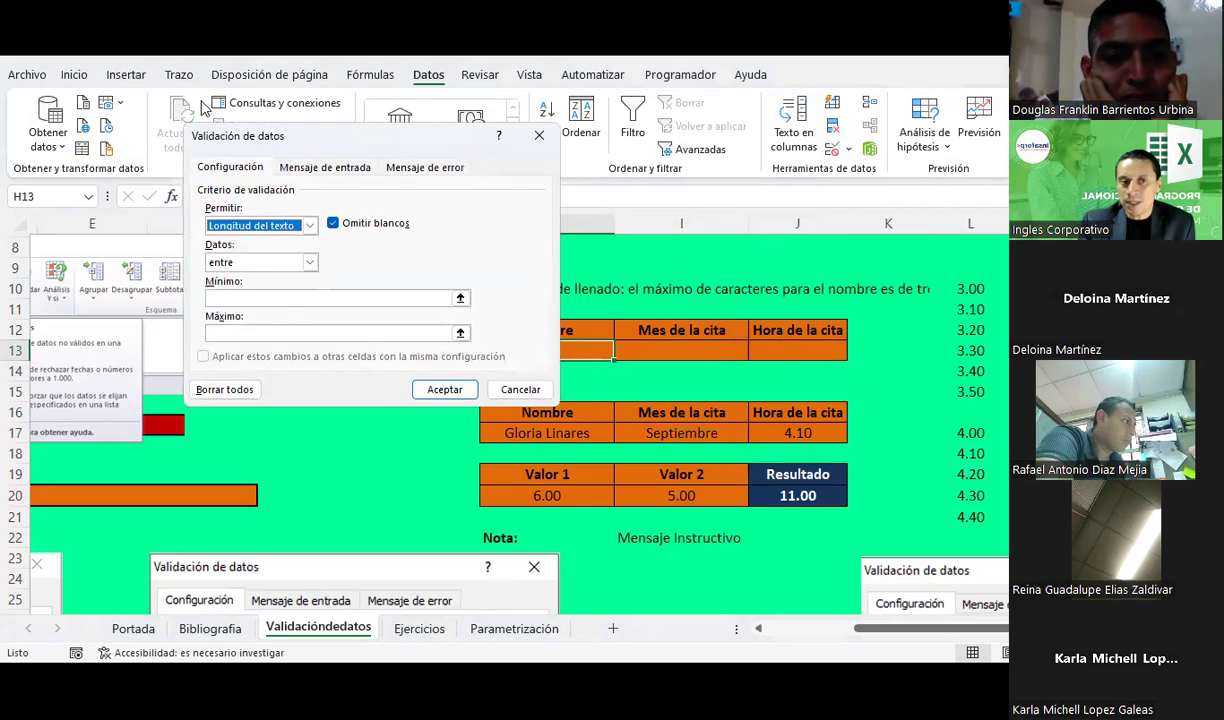
left_click_drag(240, 136, 181, 93)
left_click(187, 220)
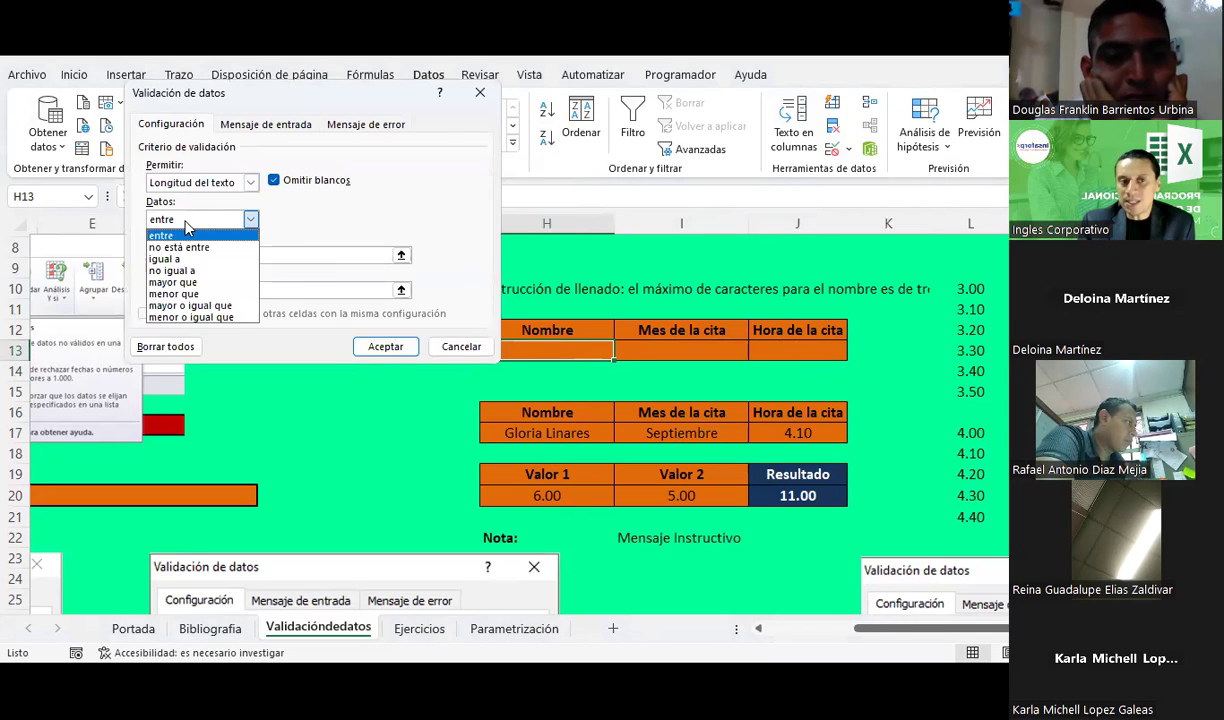
left_click(168, 259)
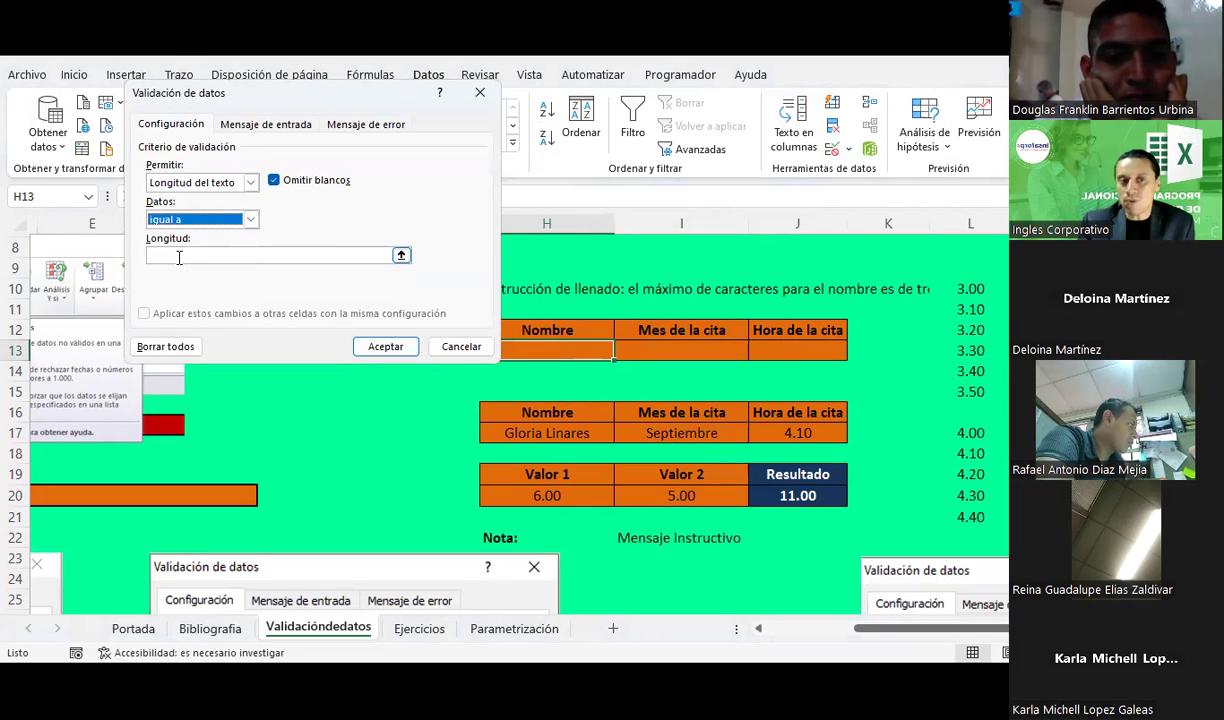
left_click(179, 257)
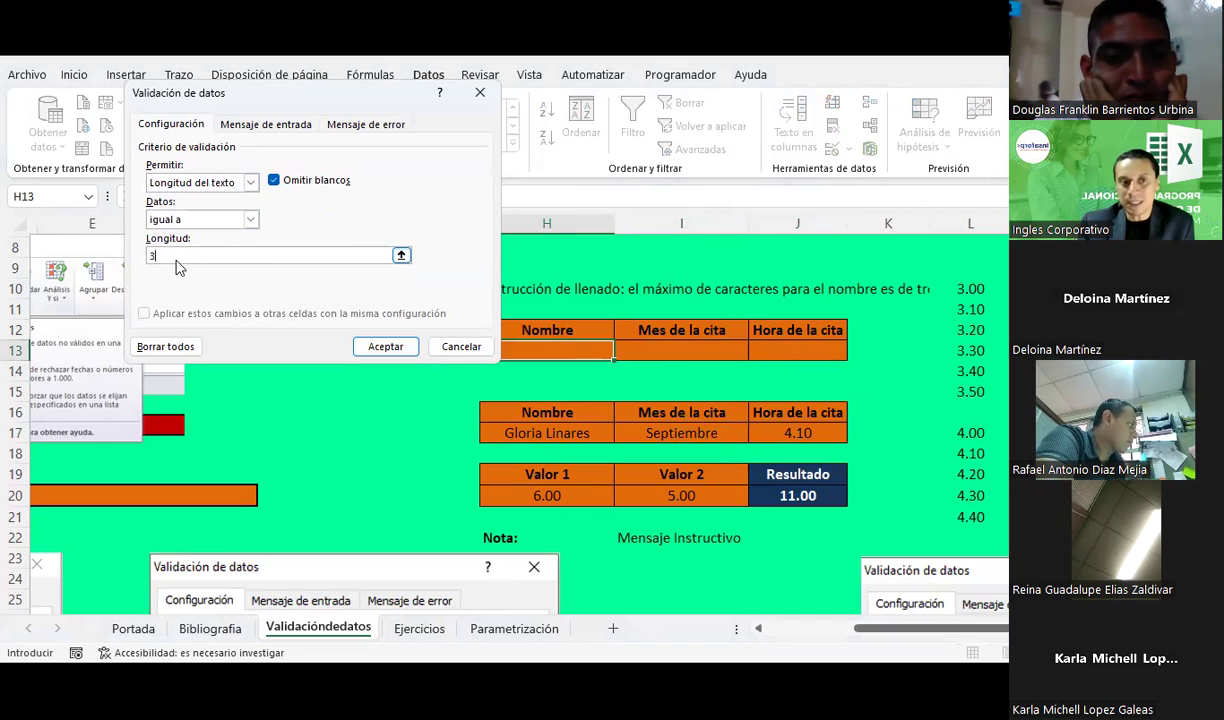
type("3")
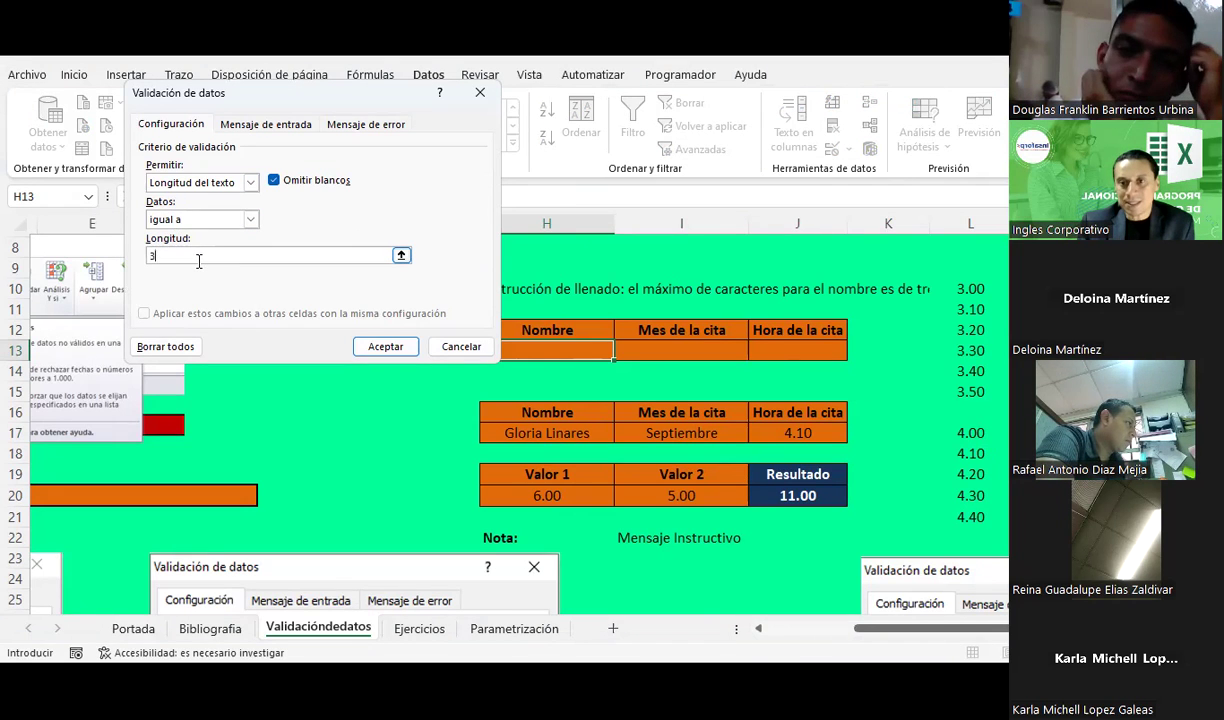
Add the input message 'Instrucción de llenado' asking for the name's first three letters
left_click(266, 124)
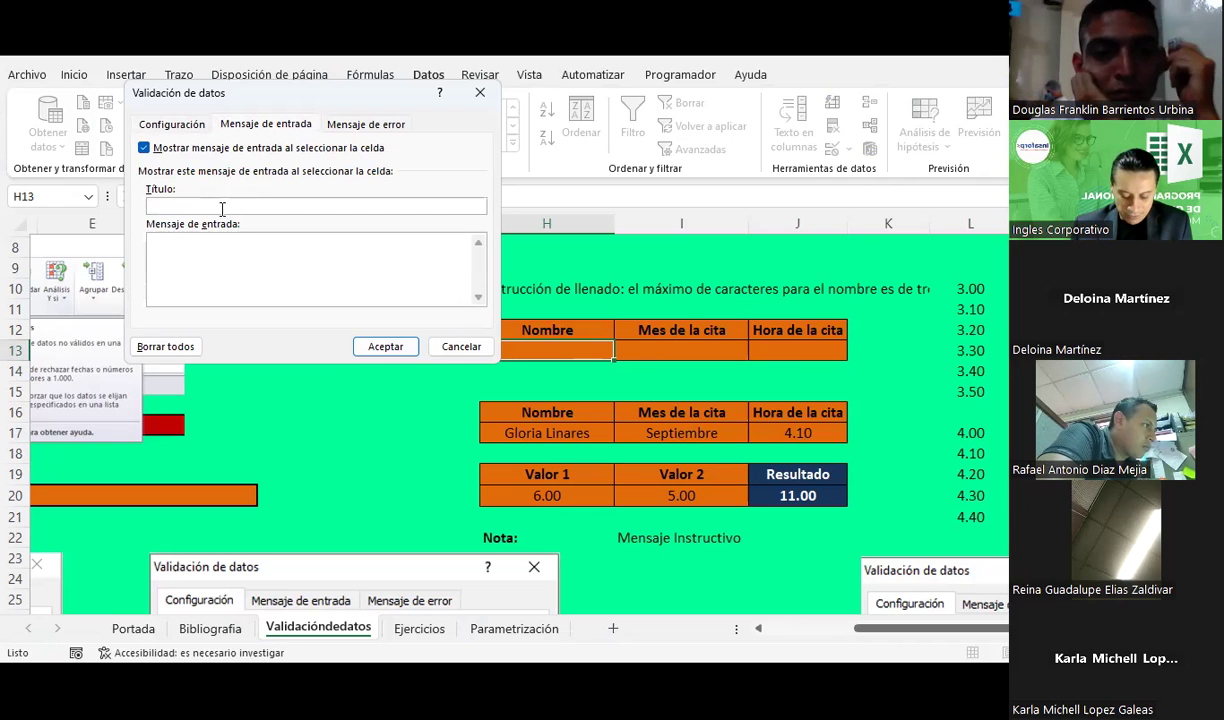
type("Instrucción de ")
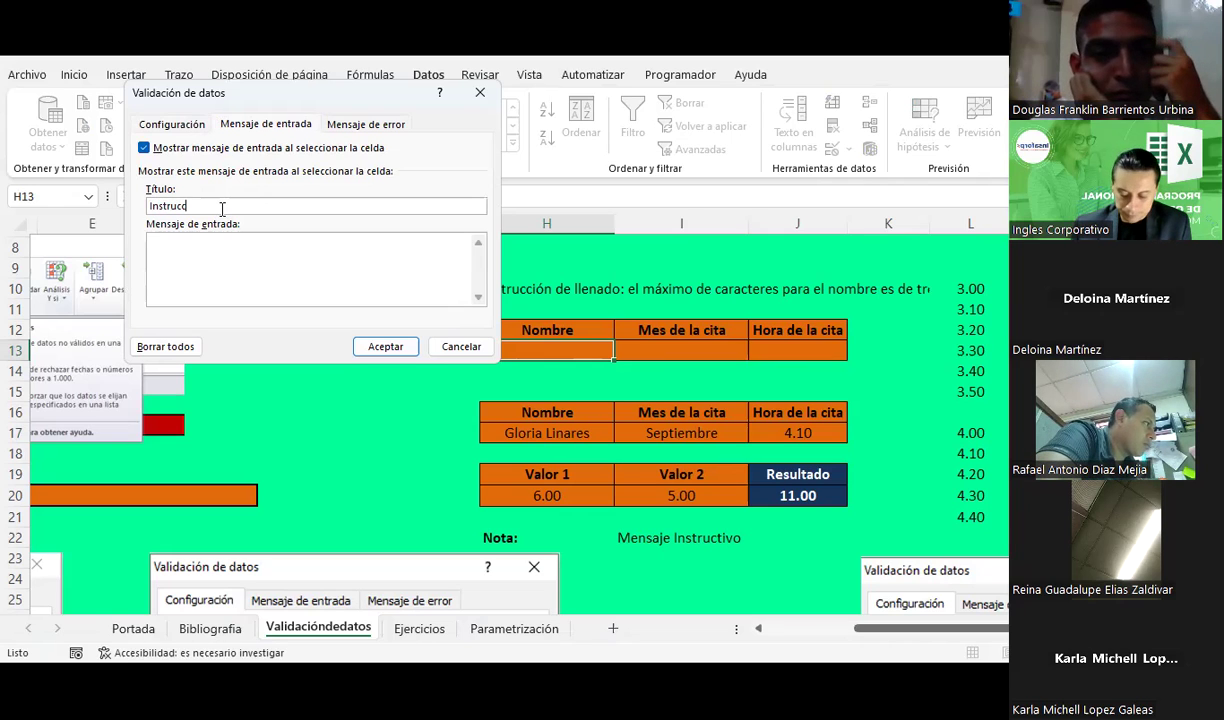
type("llneado")
key("BackSpace")
key("BackSpace")
key("Tab")
type("Por favor digitar solo l")
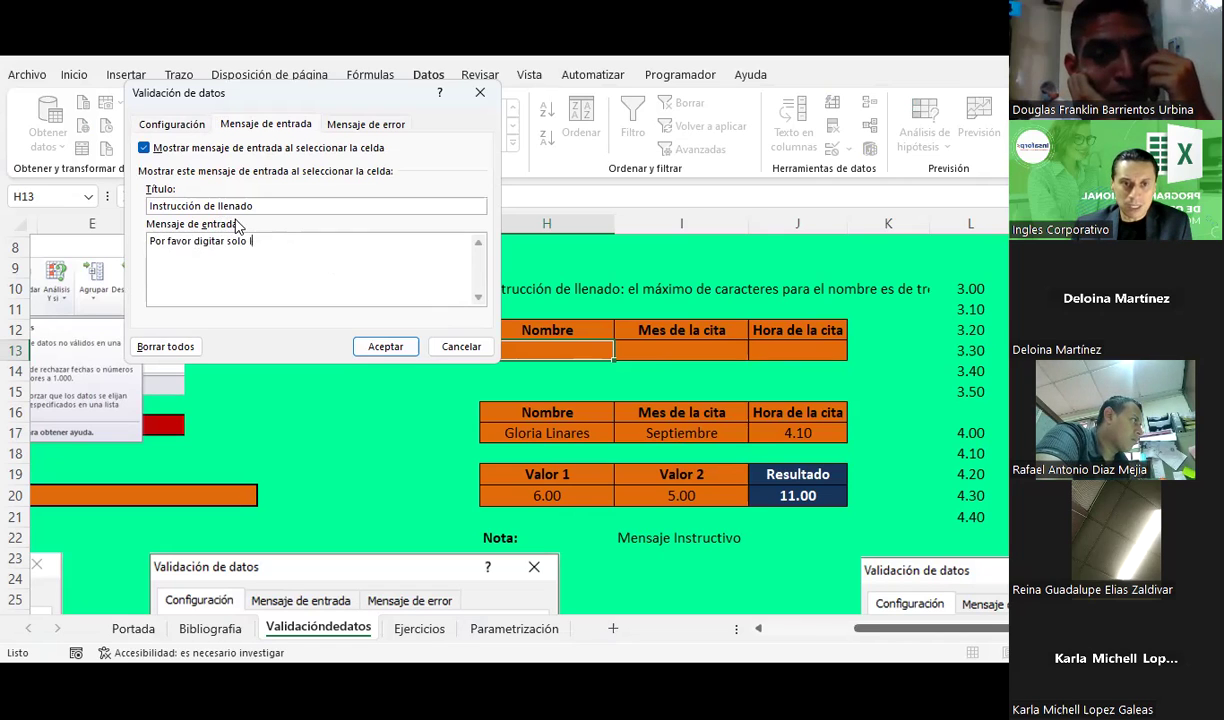
type("as primeras tres letras de")
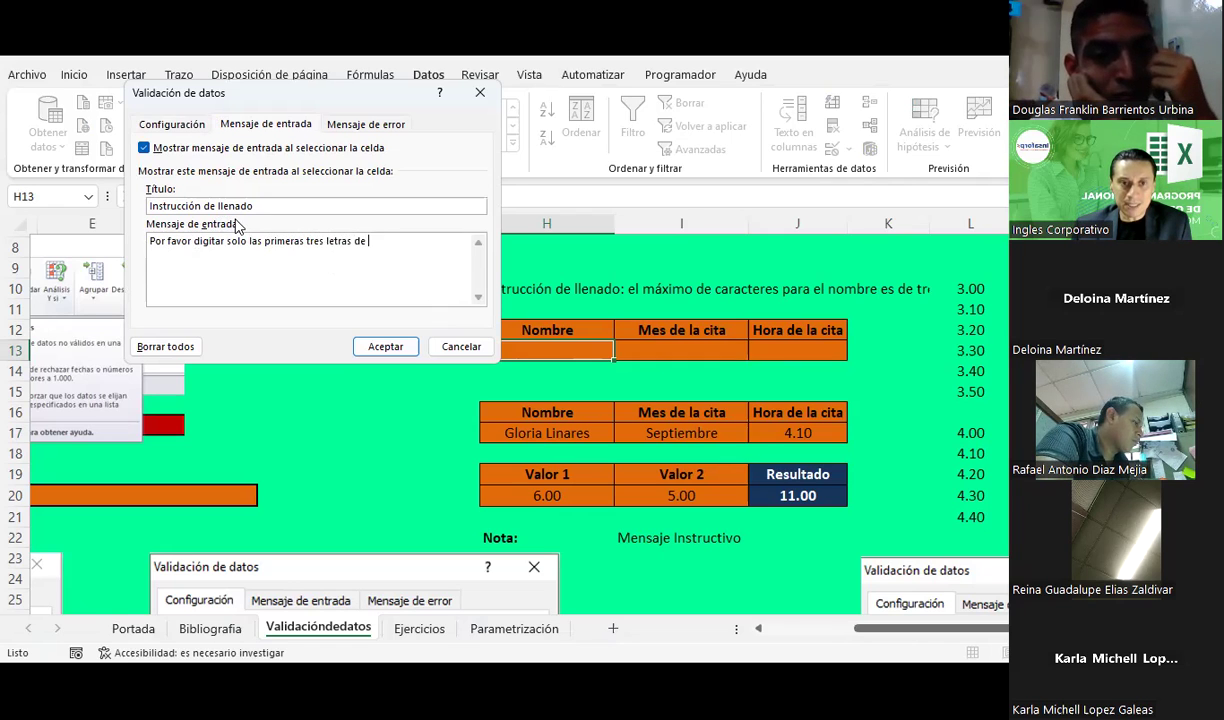
type("u nombre a digitar.")
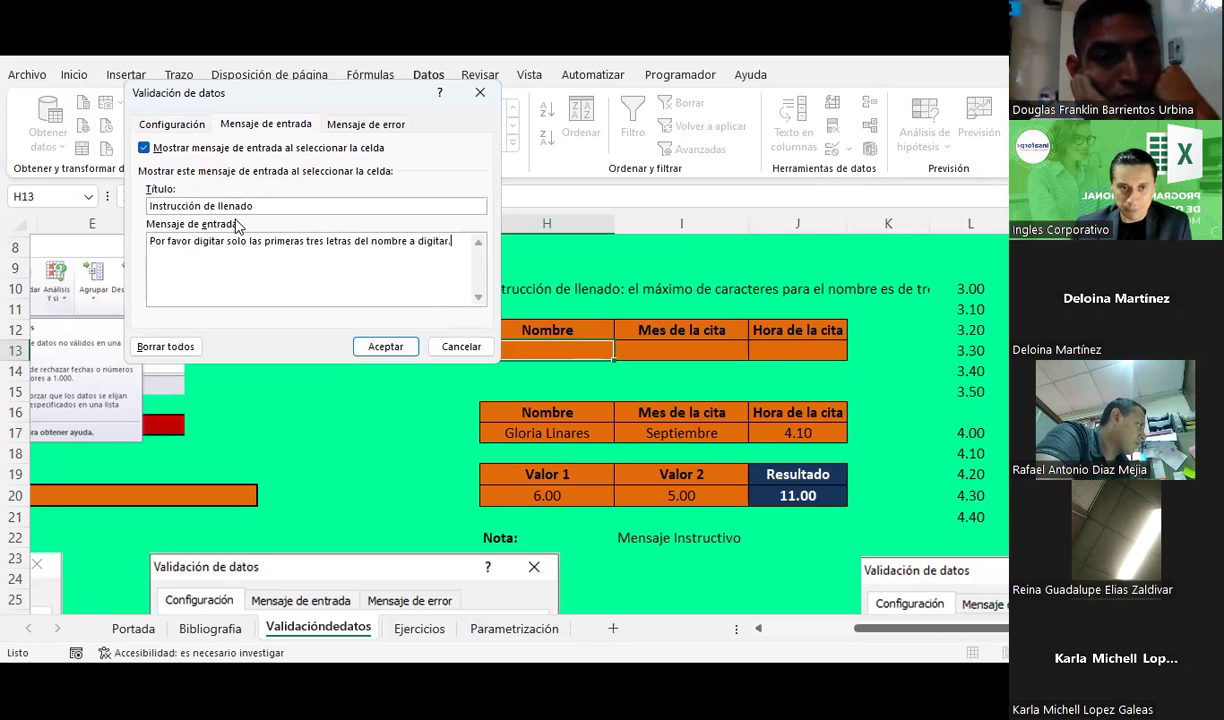
left_click(385, 346)
Enter Glo as the first appointment's name in H13
left_click(404, 385)
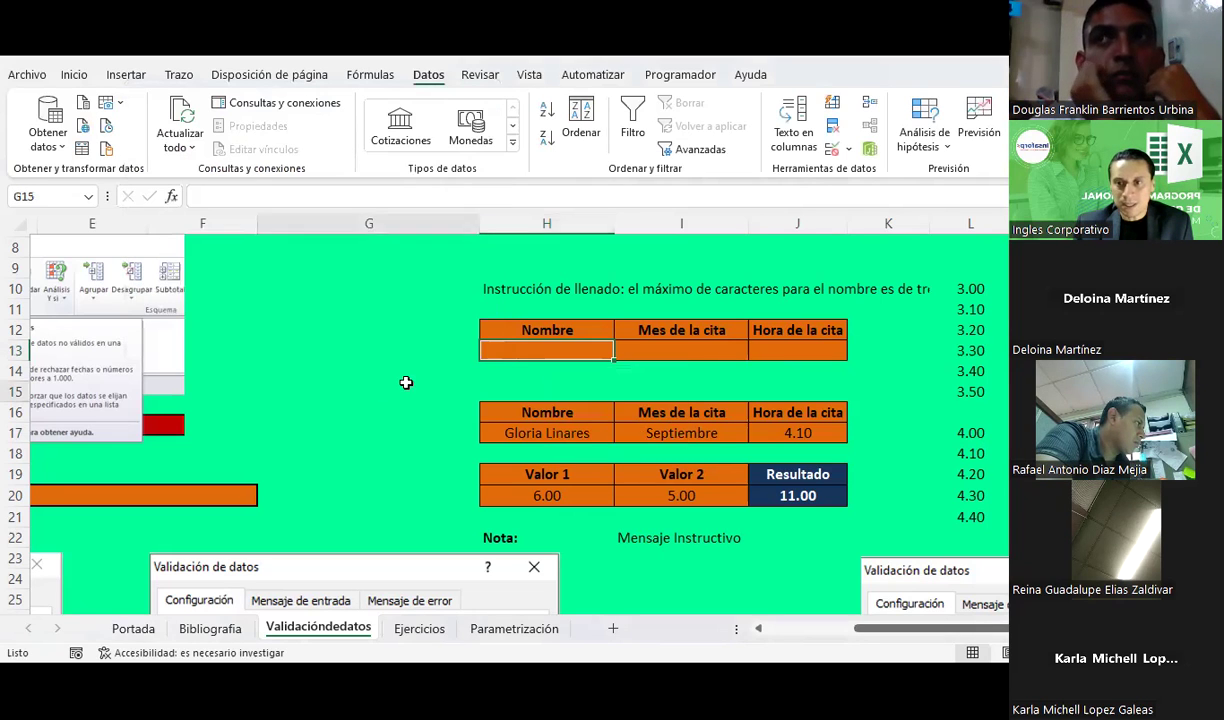
left_click(524, 350)
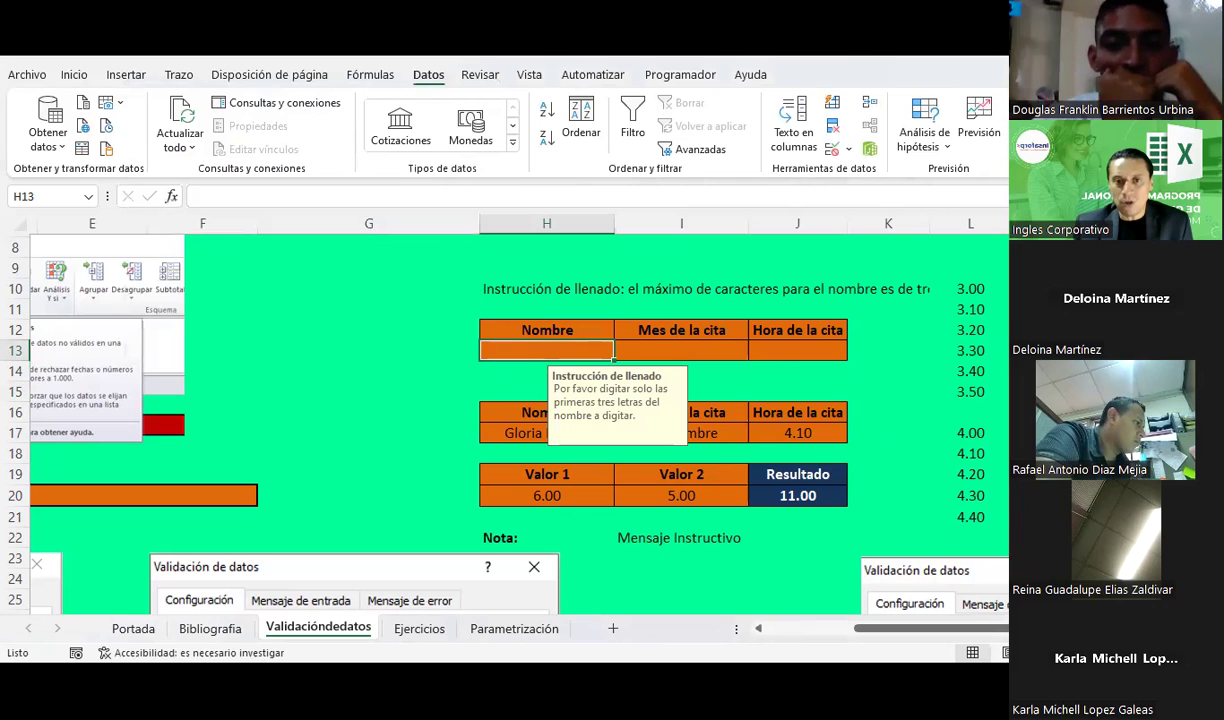
type("Glo")
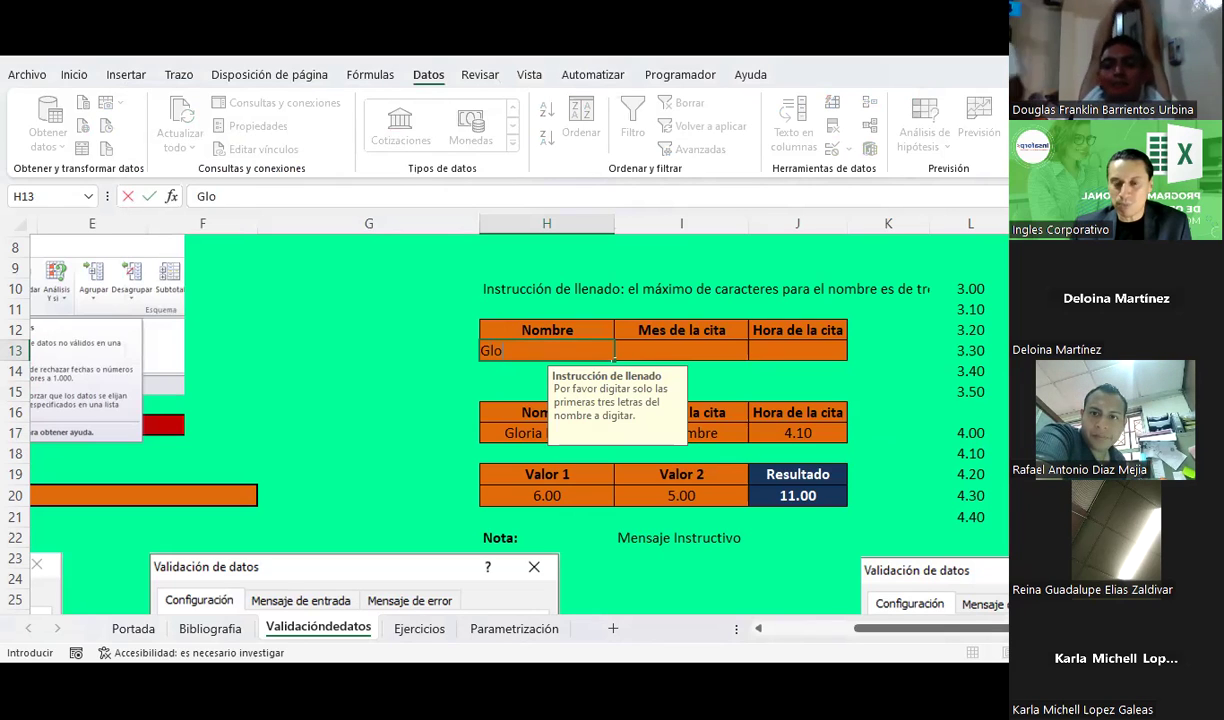
key("Return")
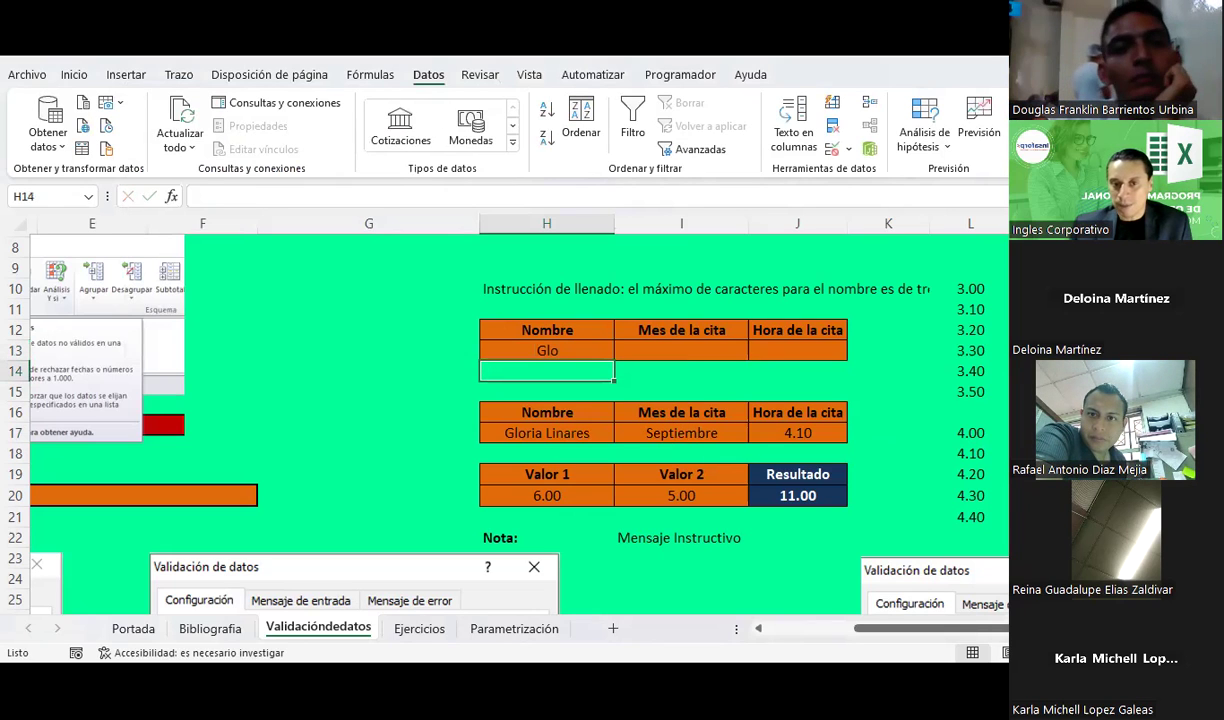
Confirm that typing Gloria in H13 is rejected, cancelling back to Glo
left_click(547, 350)
type("Gl")
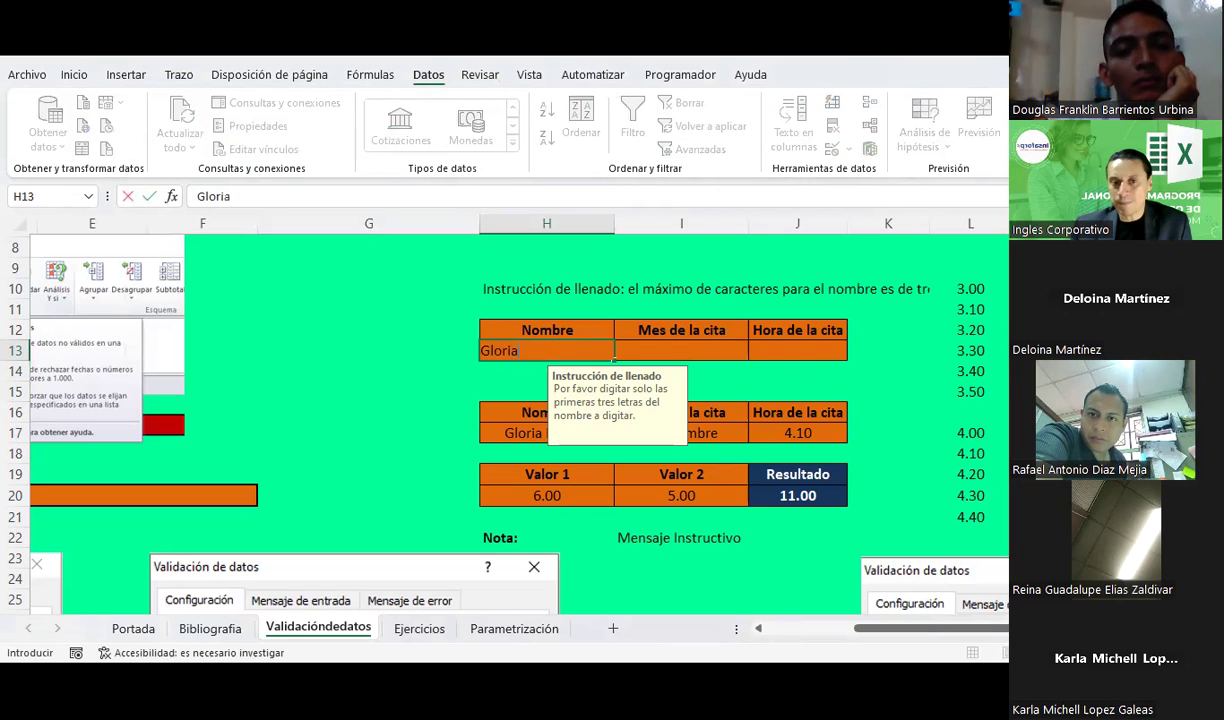
key("Return")
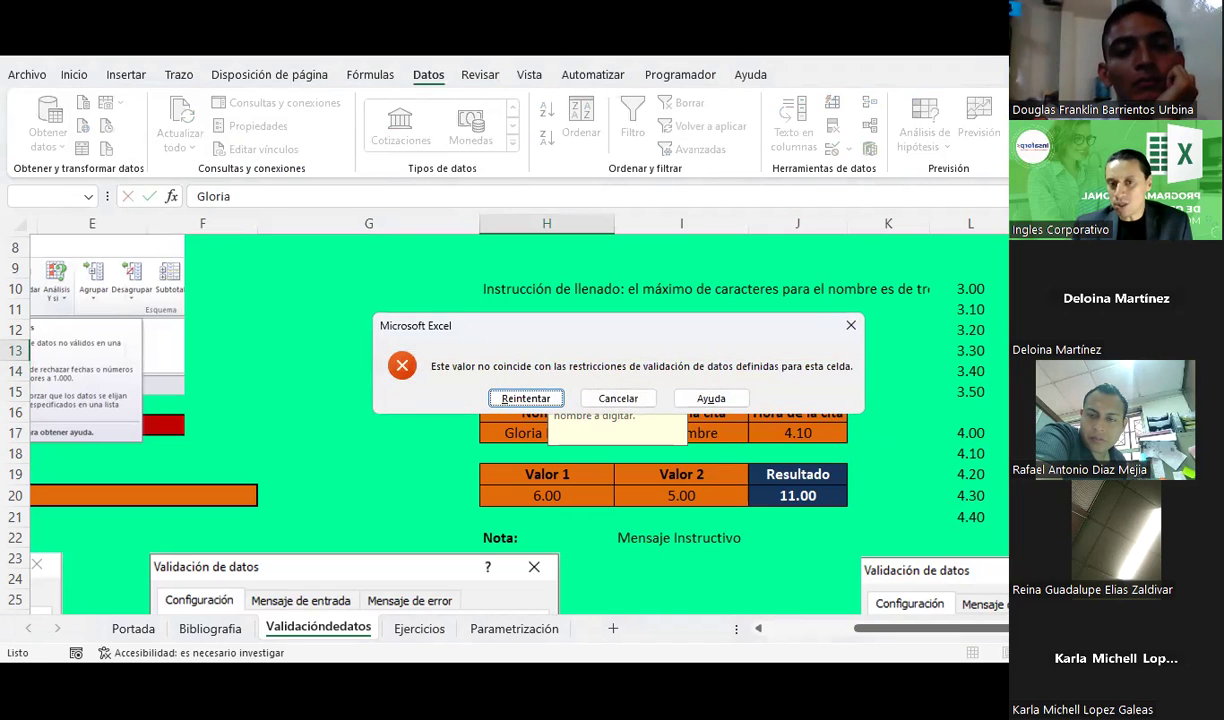
key("Tab")
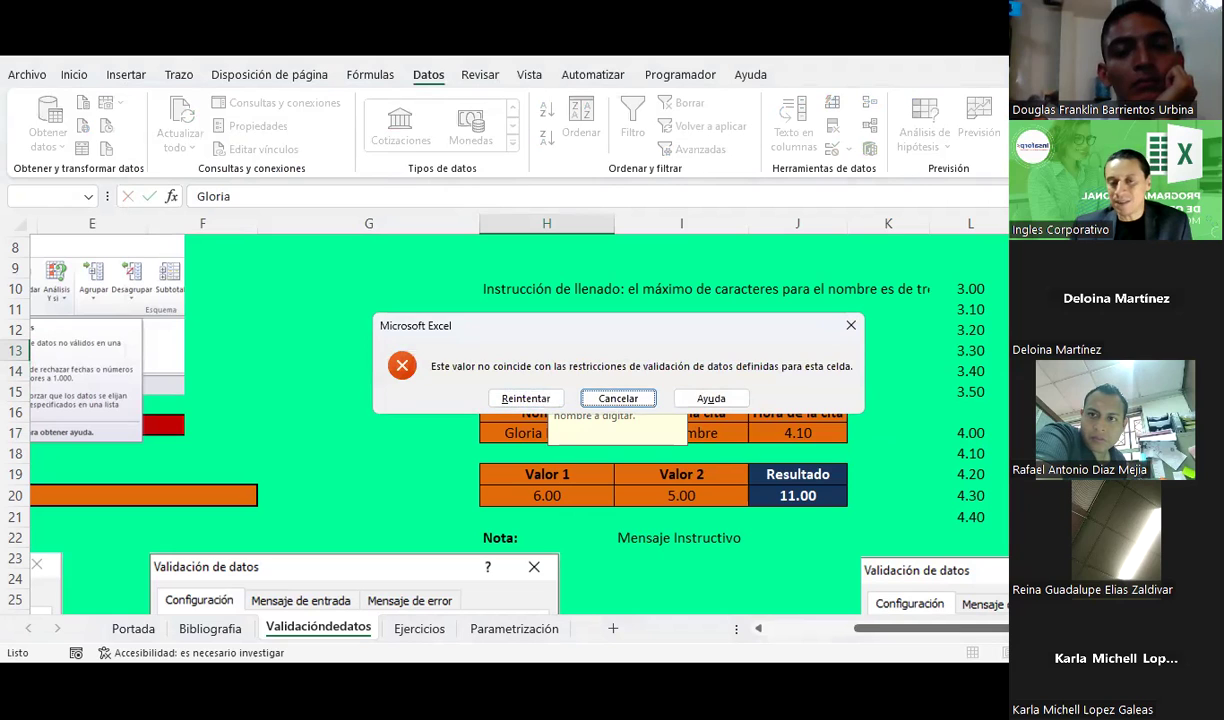
key("Return")
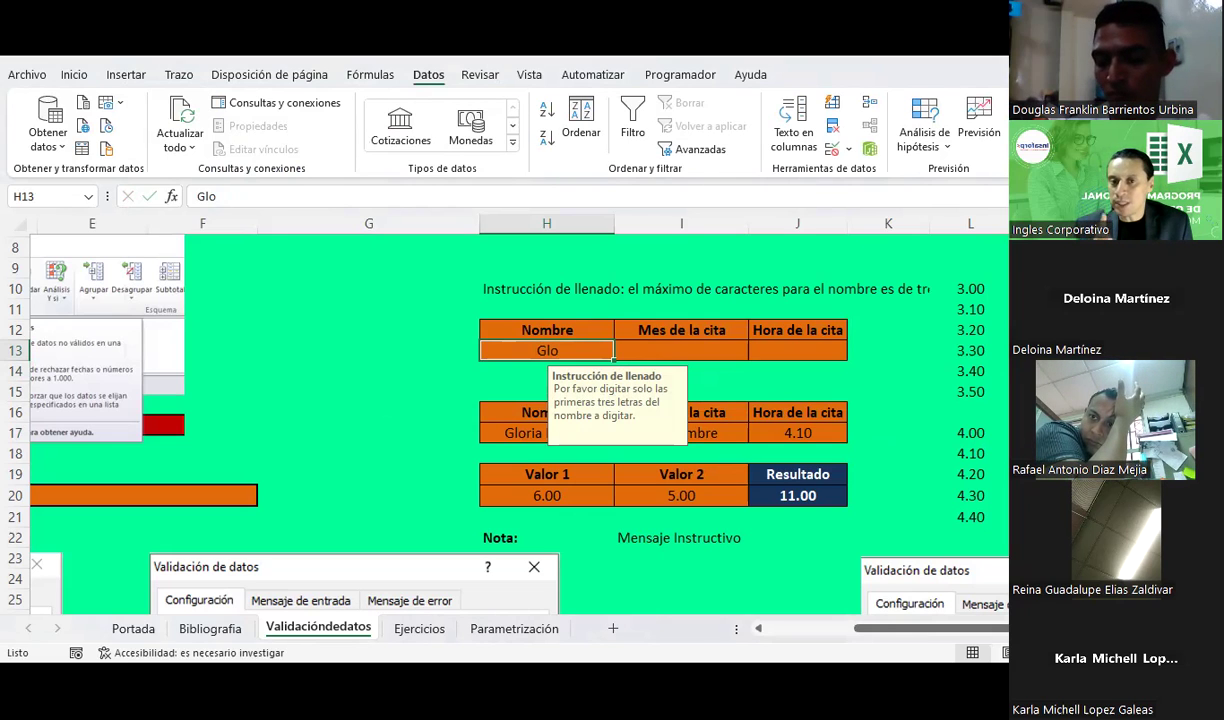
left_click(728, 350)
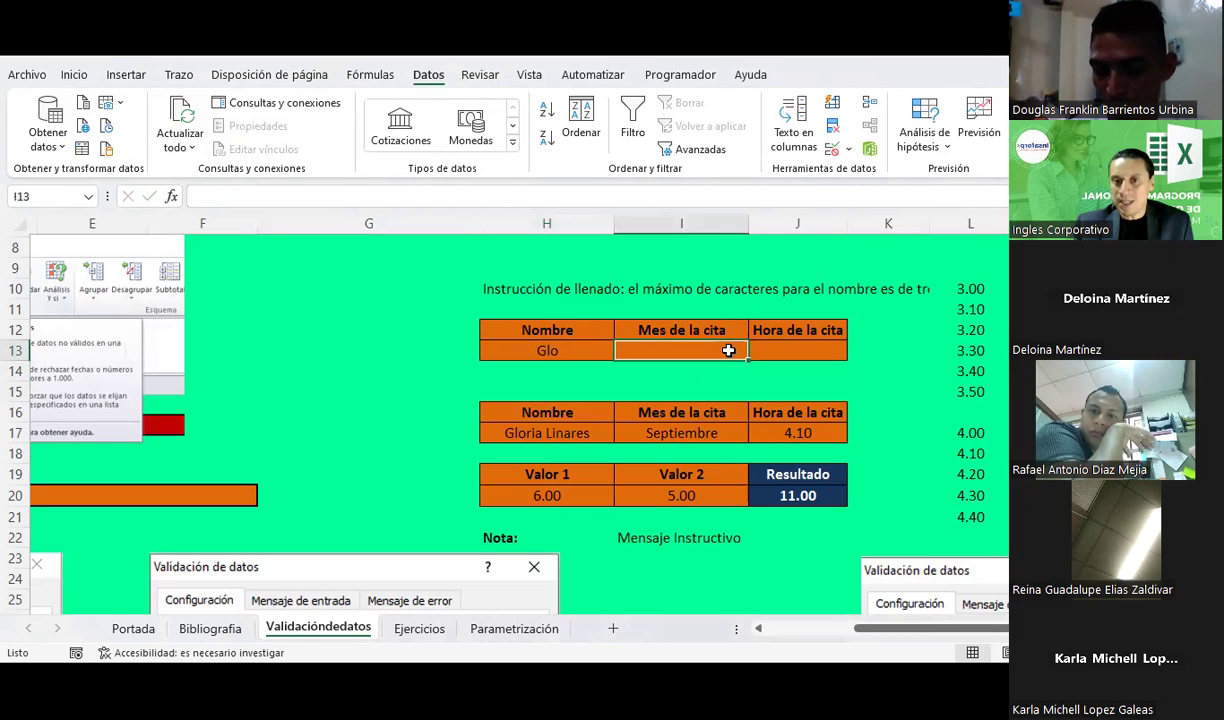
left_click(575, 347)
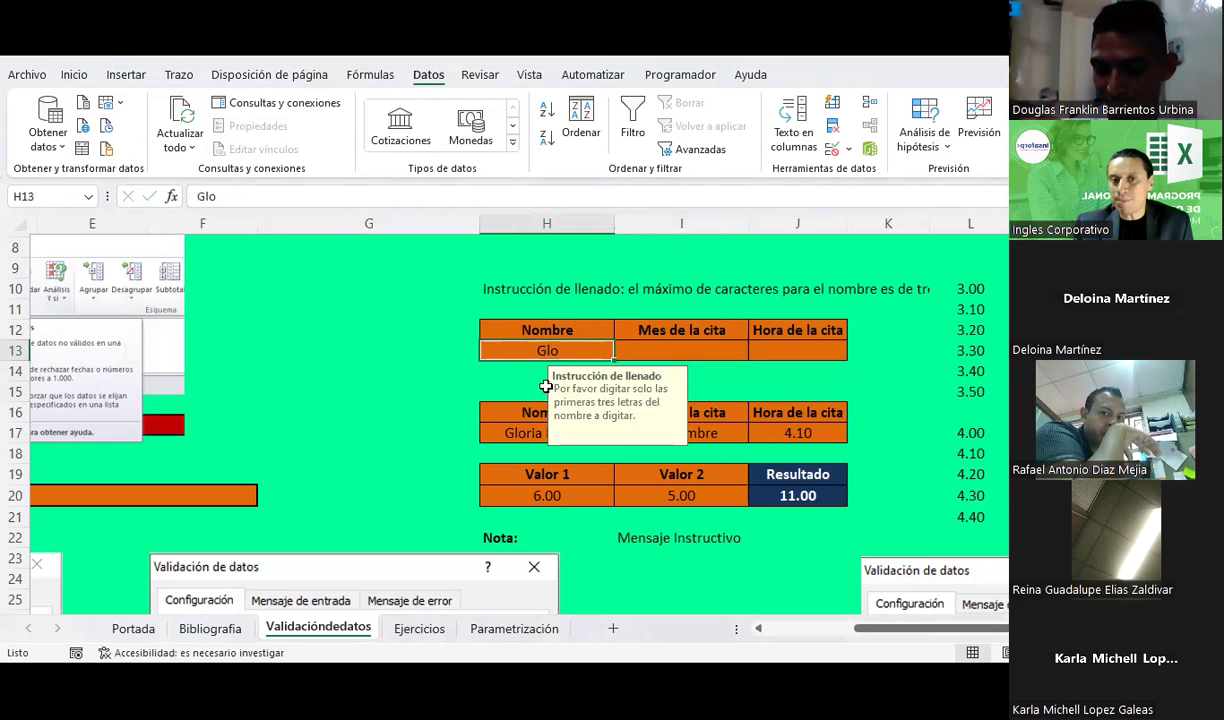
left_click(668, 351)
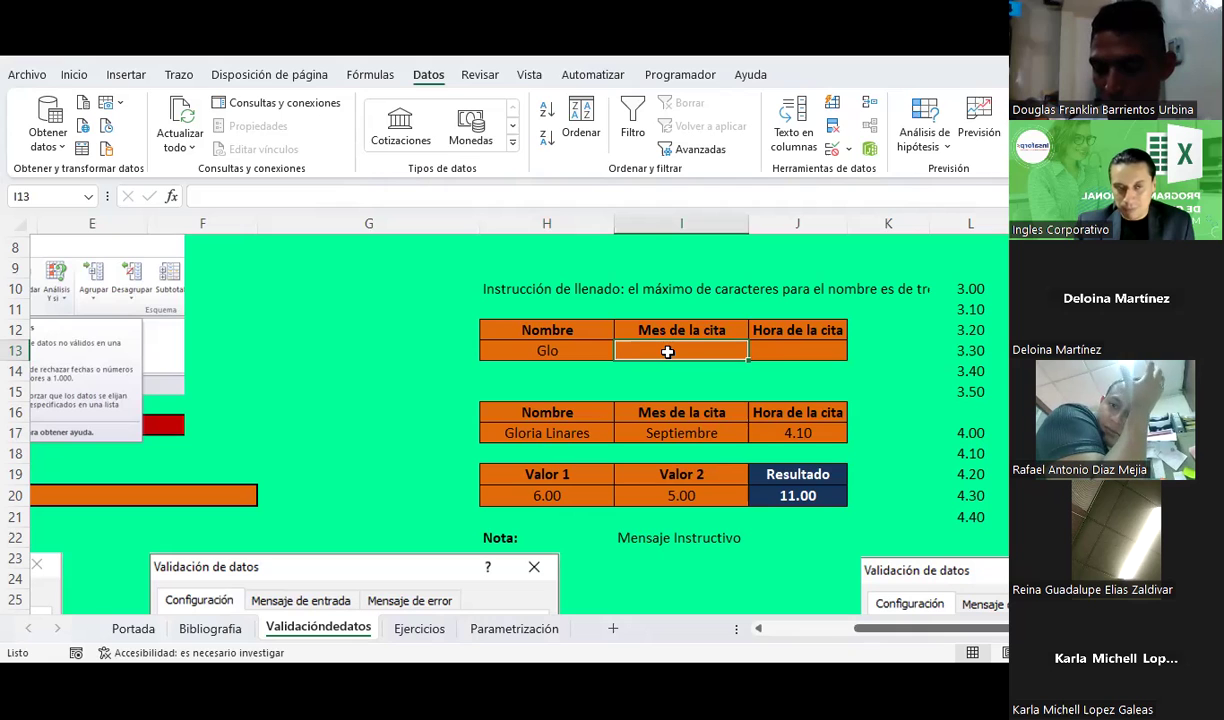
Start a BUSCARV lookup in I13 using H13, then abandon it
left_click(174, 200)
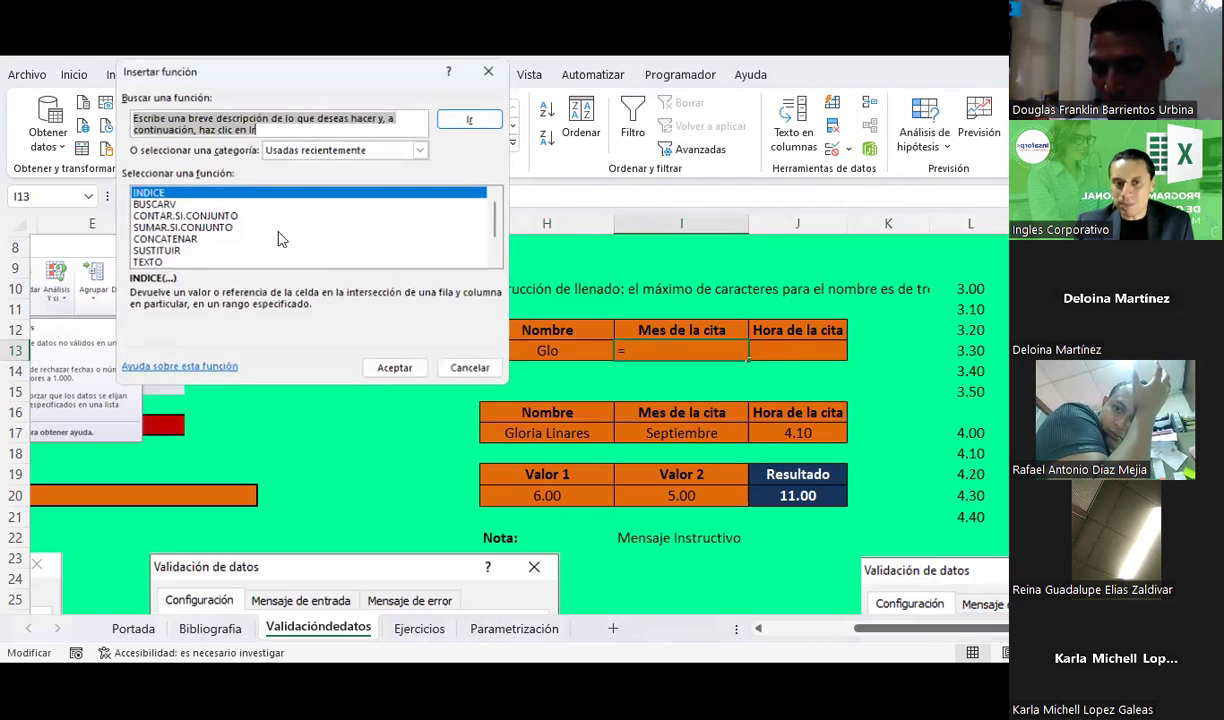
key("Escape")
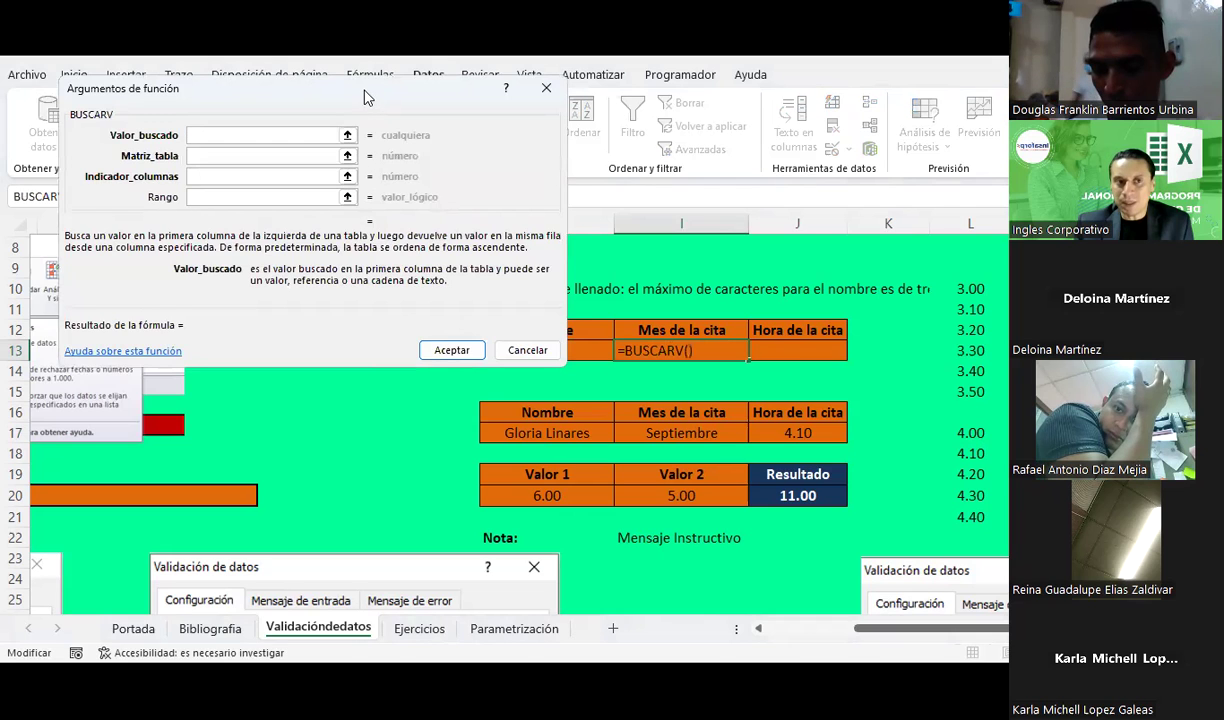
left_click_drag(365, 97, 282, 101)
left_click(550, 350)
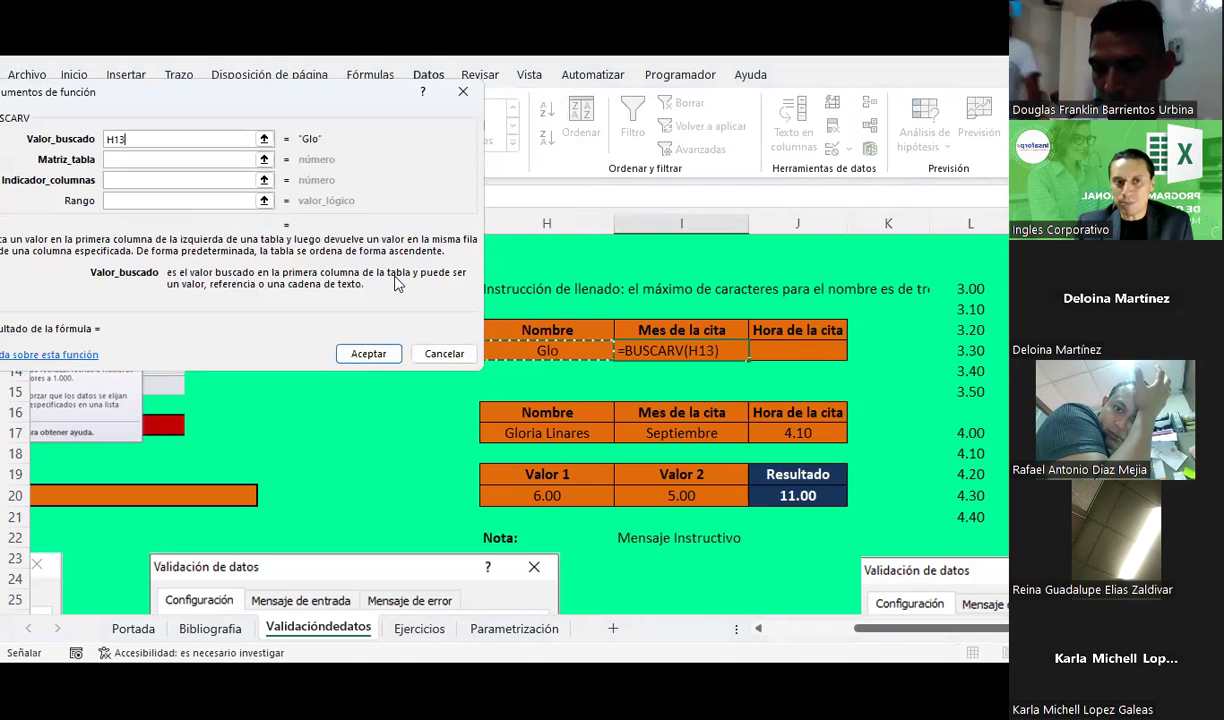
left_click(264, 159)
left_click(675, 431)
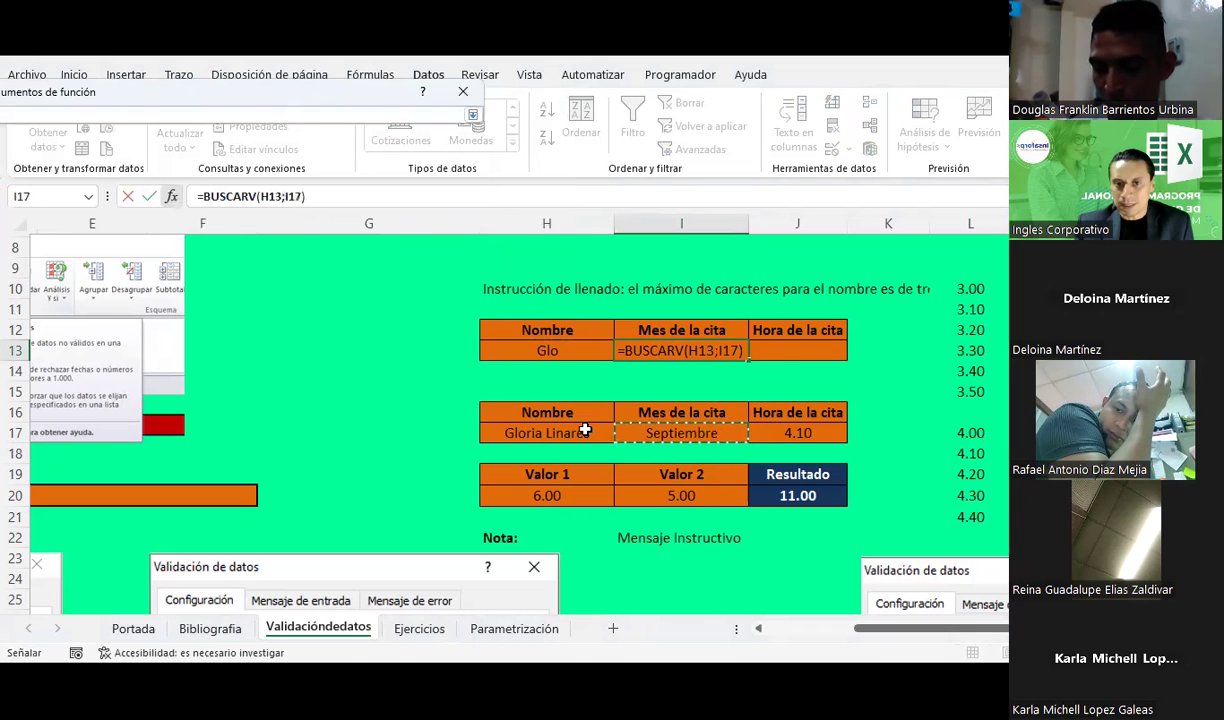
left_click(443, 352)
Link G17 to the name with =H13 and right-align it
left_click(451, 434)
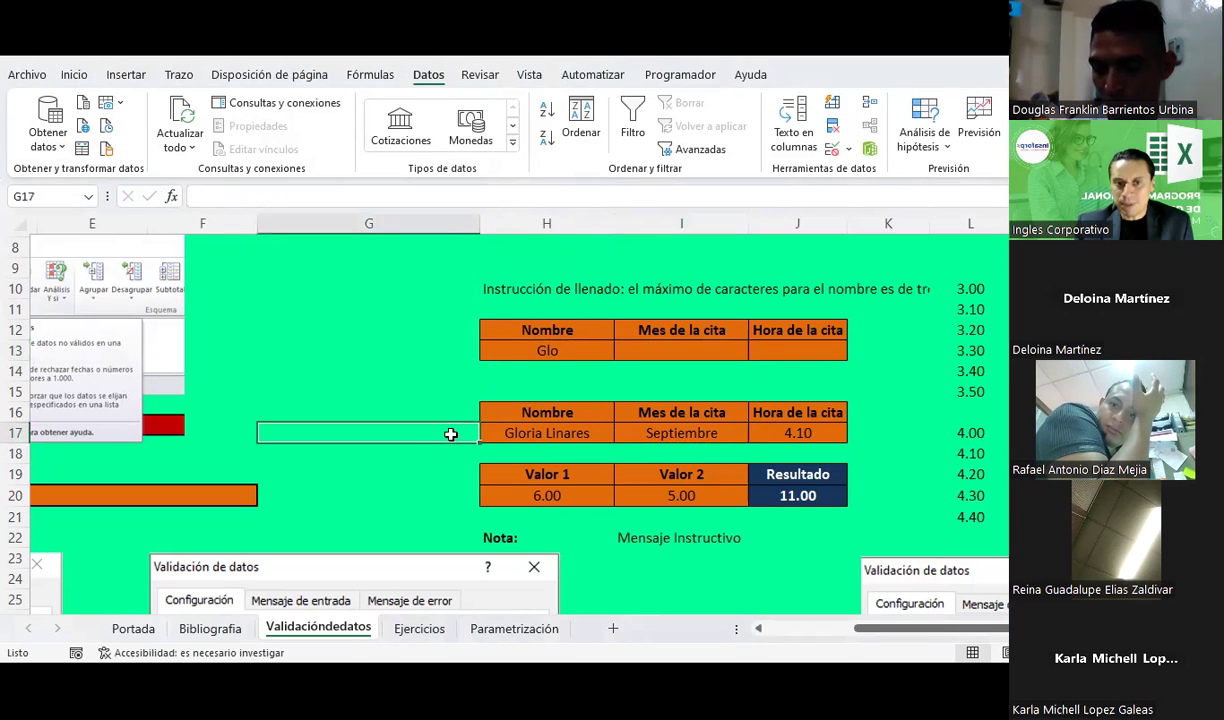
type("=")
key("Right")
key("Right")
key("Up")
key("Up")
key("Up")
key("Up")
key("Left")
key("Return")
left_click(451, 434)
left_click(74, 75)
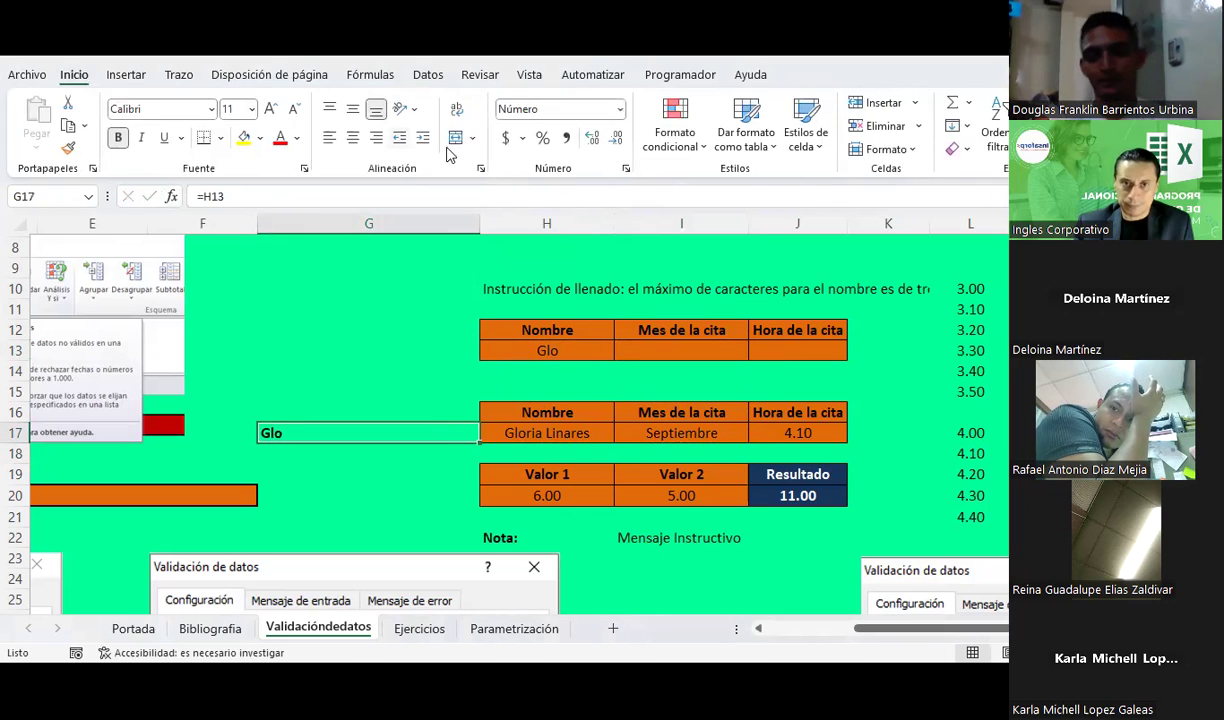
left_click(376, 137)
Begin inserting a function into the Mes de la cita cell I13
left_click(681, 351)
left_click(200, 196)
left_click(170, 199)
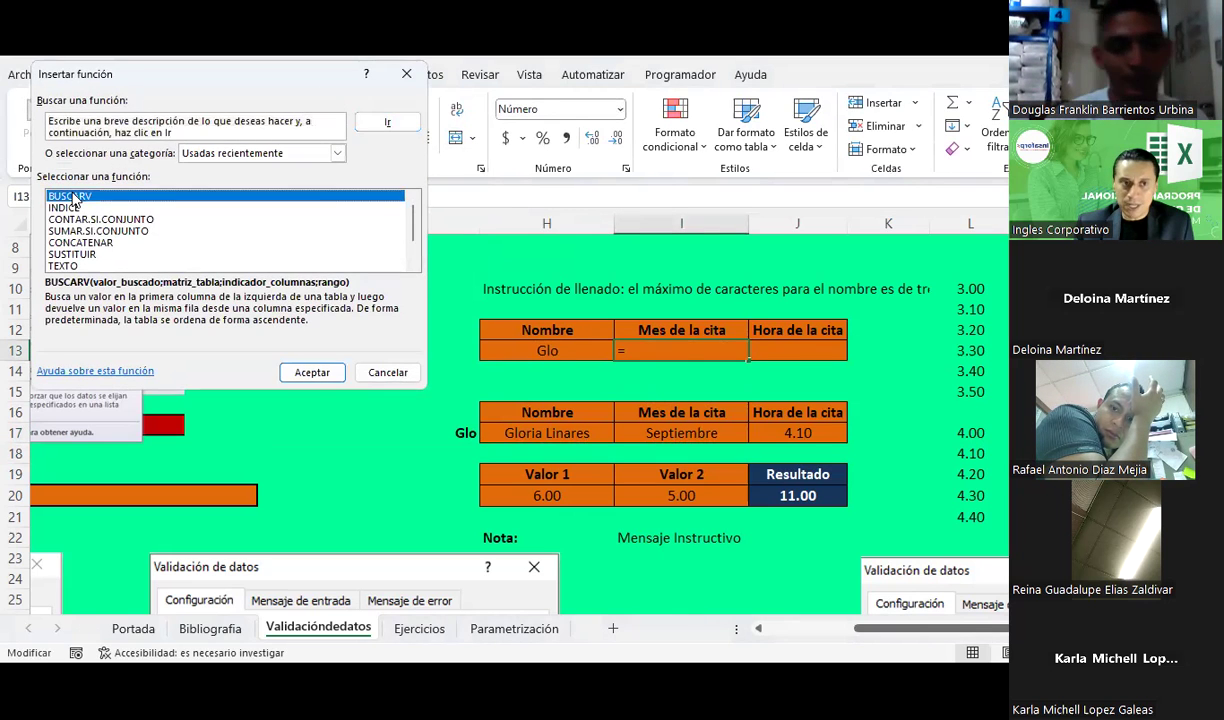
Enter =BUSCARV(H13;$G$17:$J$17;3;0) in I13 so it returns Septiembre
key("Escape")
left_click(552, 350)
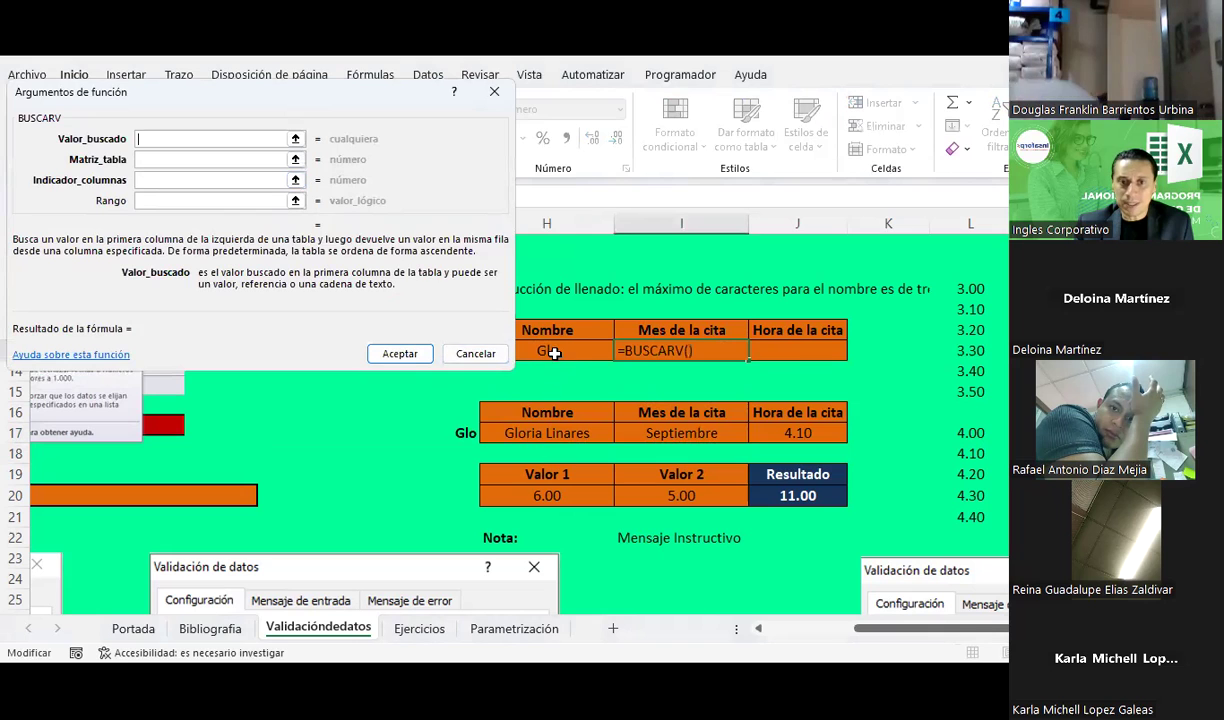
key("Tab")
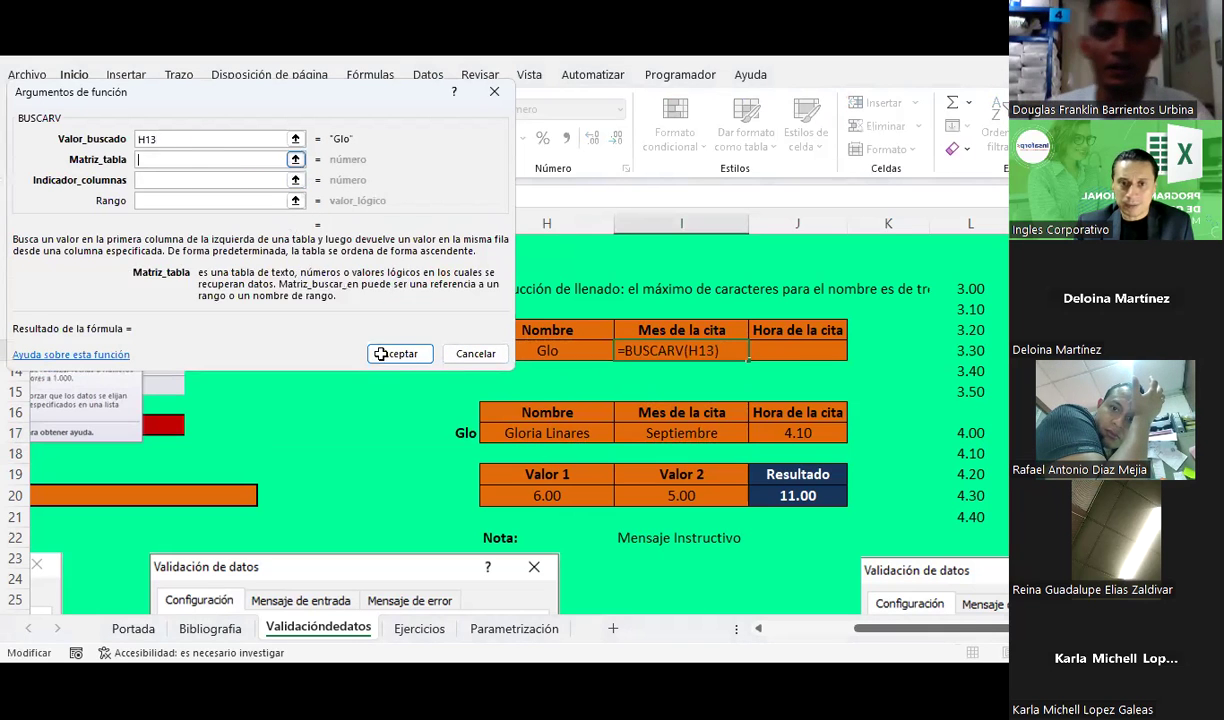
left_click(451, 418)
left_click_drag(455, 428, 775, 428)
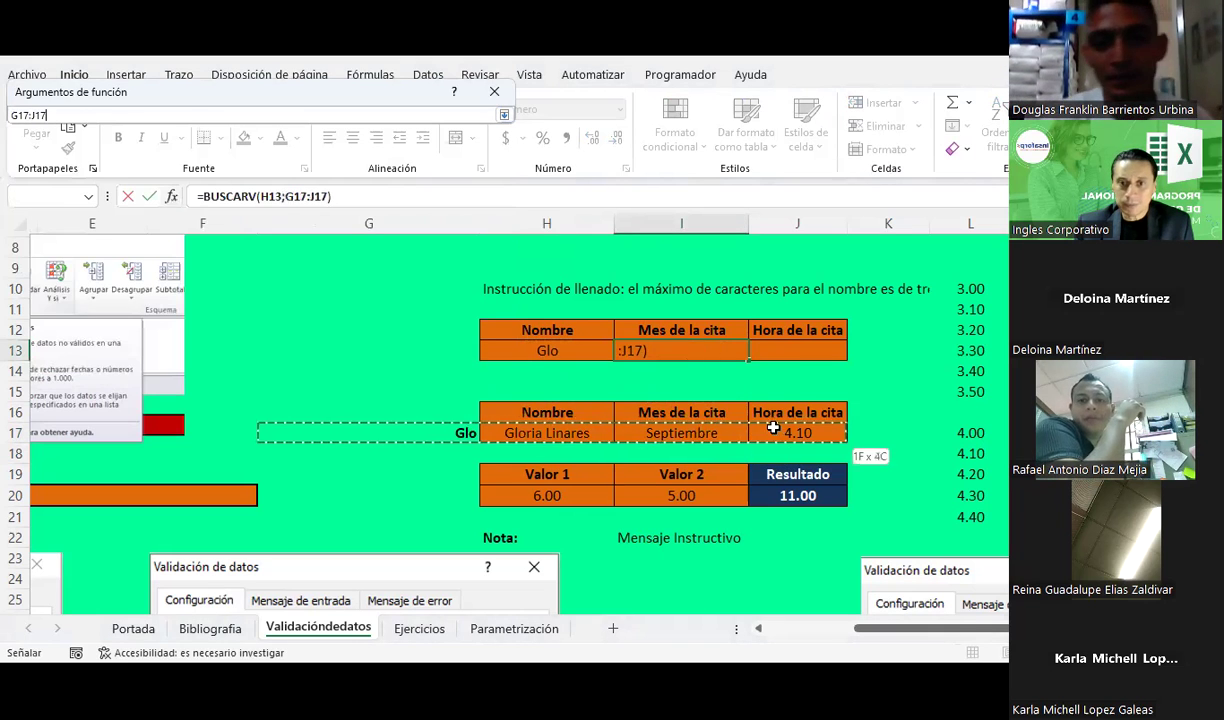
key("F4")
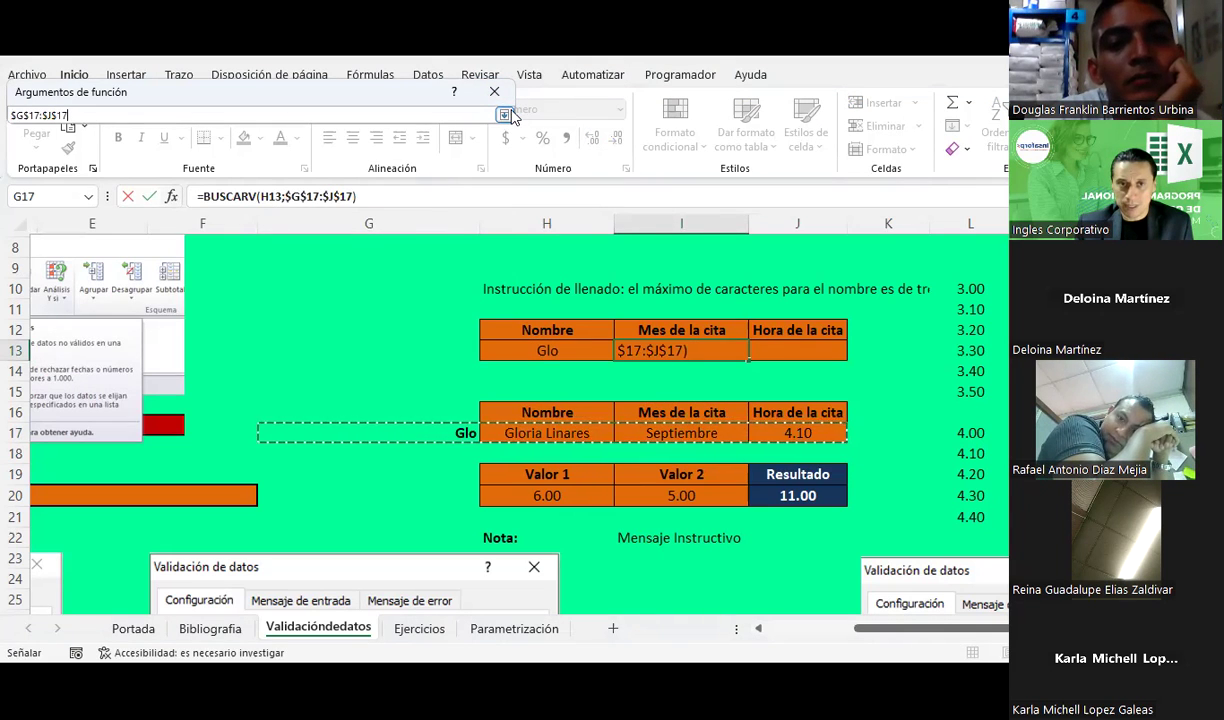
left_click(503, 115)
left_click(181, 179)
type("3")
key("Tab")
type("0")
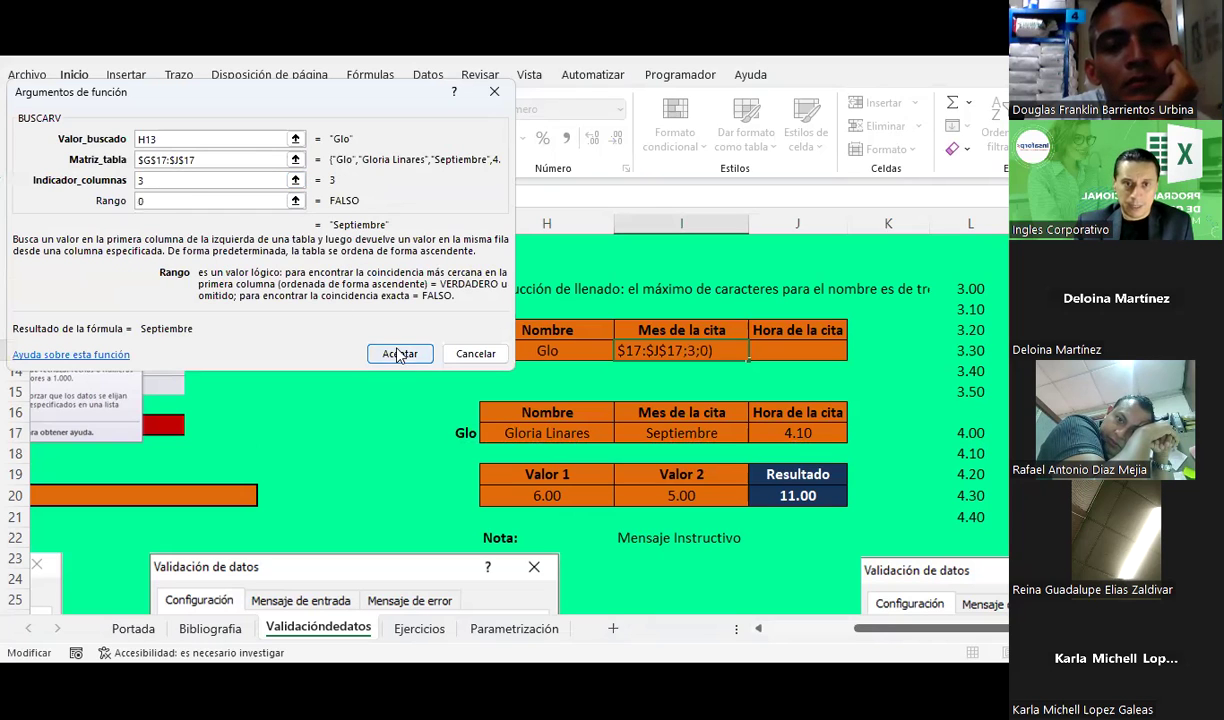
left_click(399, 354)
Check H13's input message and the new lookup formula in I13
left_click(470, 411)
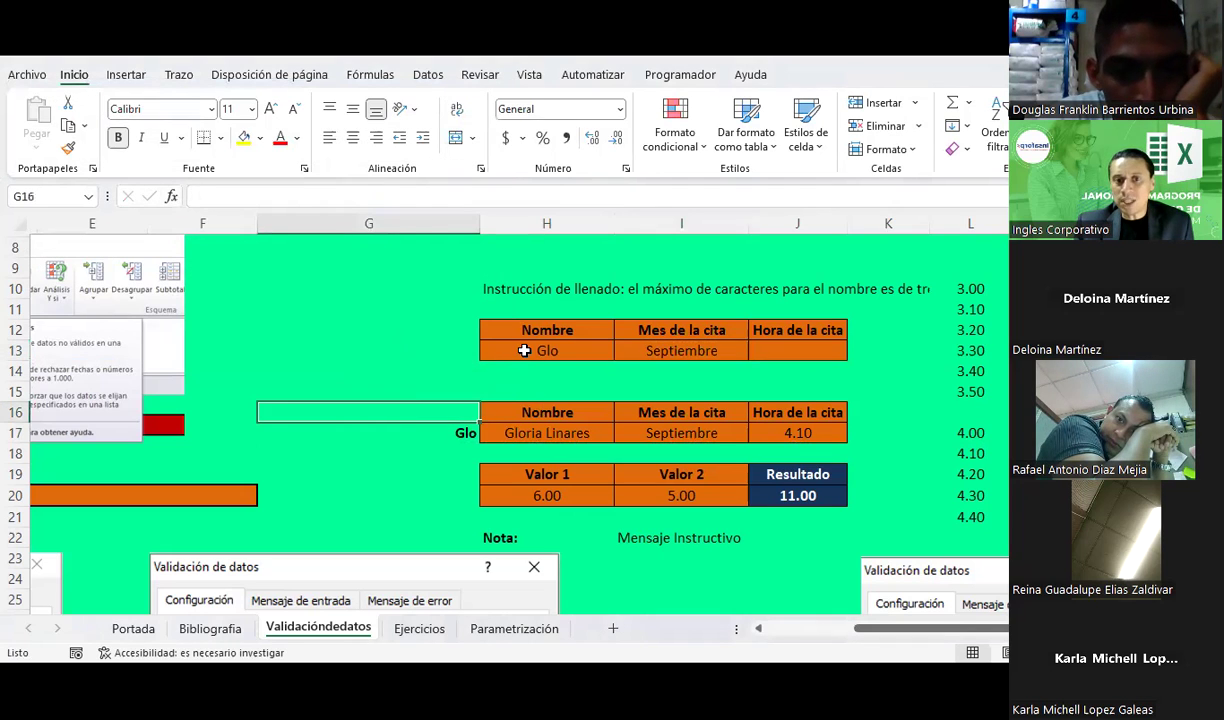
left_click(524, 351)
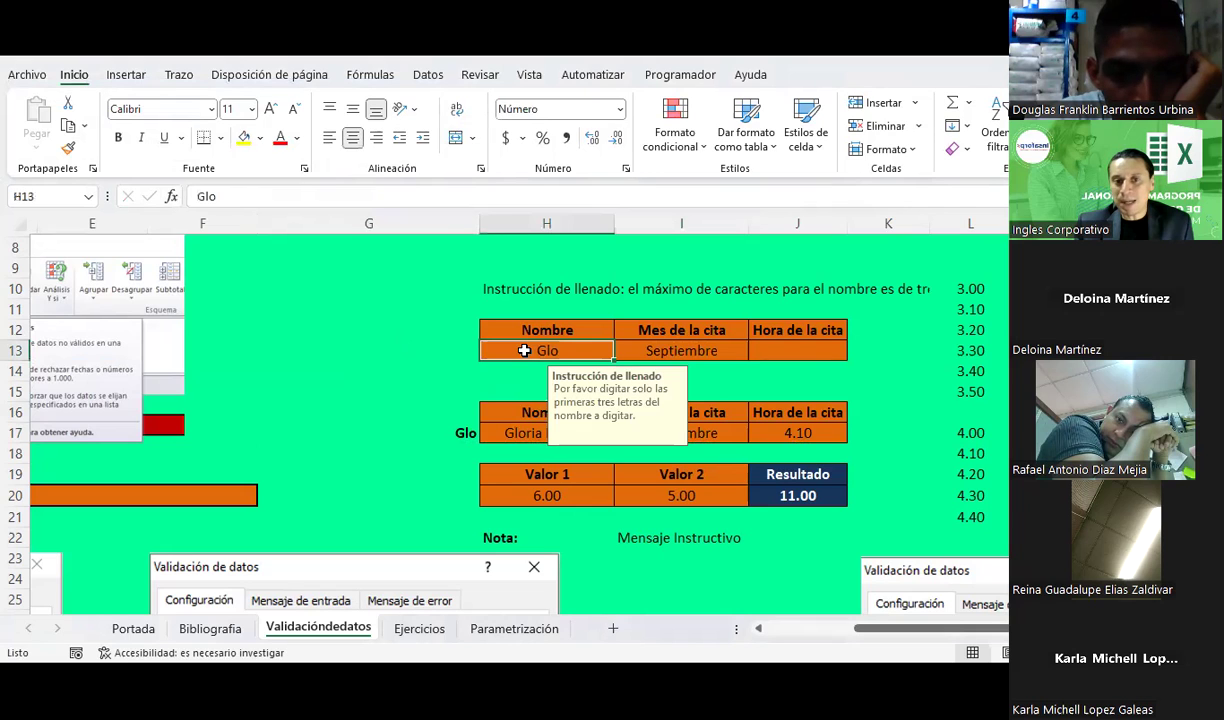
left_click(402, 359)
left_click(535, 342)
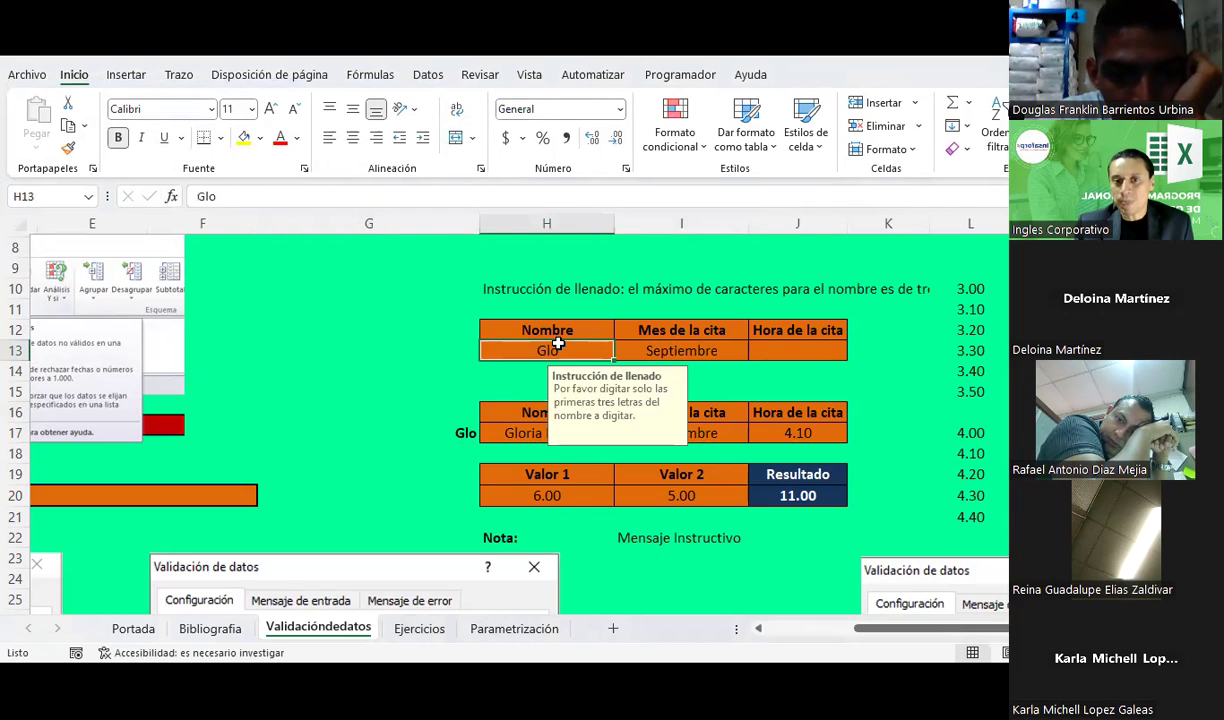
left_click(659, 345)
left_click(552, 347)
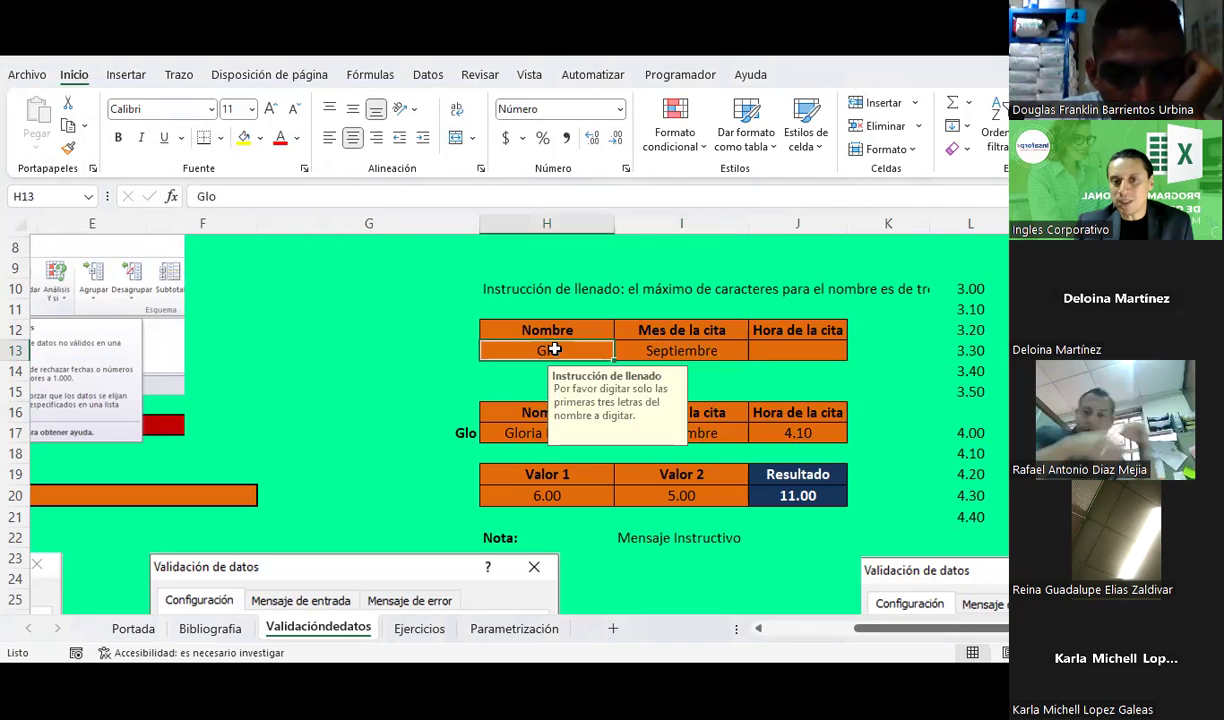
left_click(715, 351)
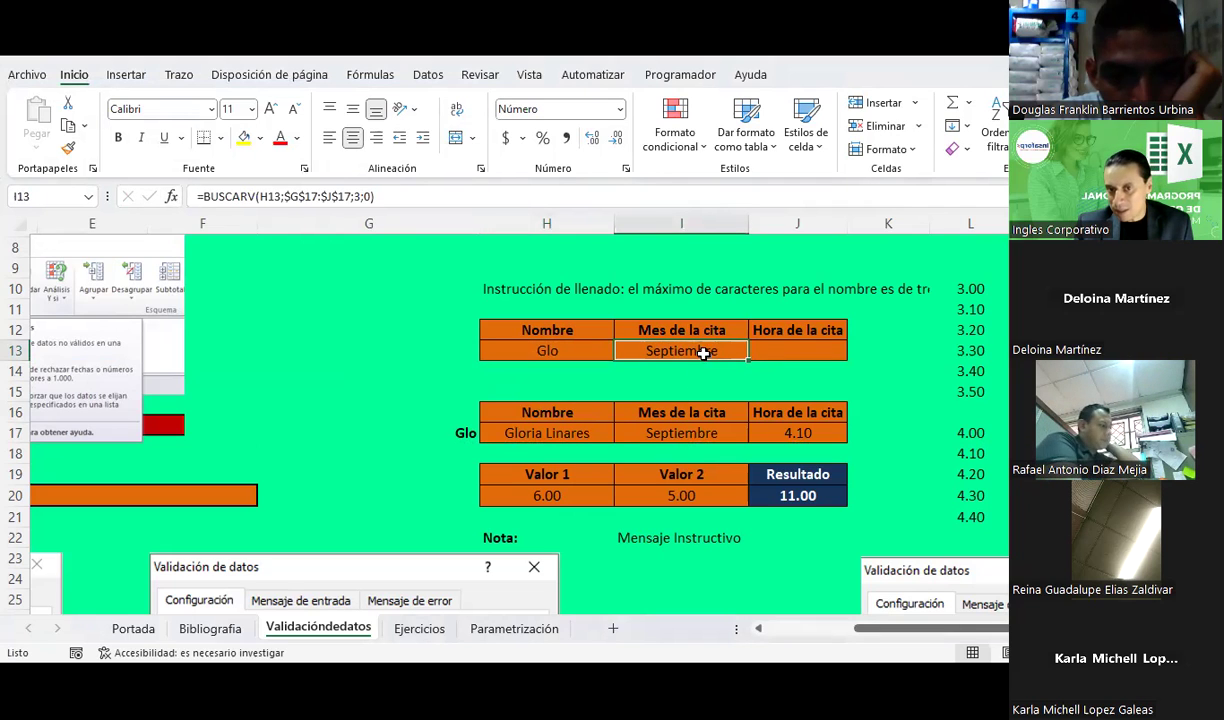
left_click(540, 349)
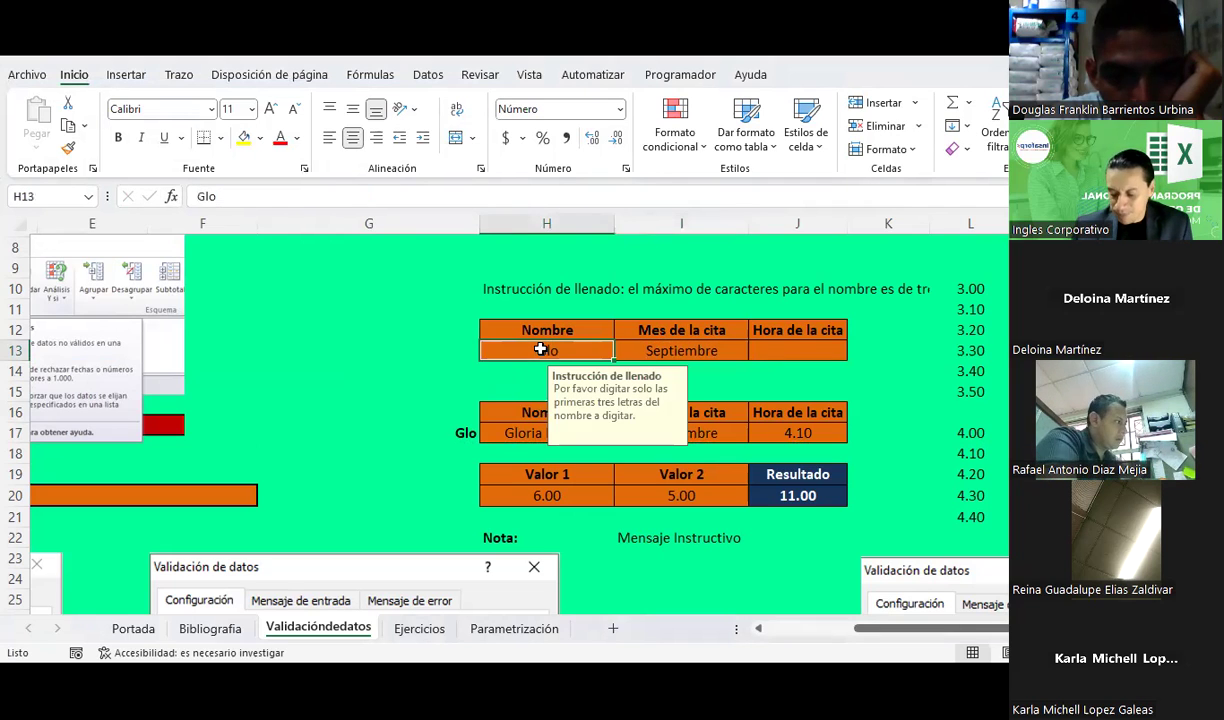
Clear the name from H13 and check how I13 responds
key("Delete")
key("Right")
key("Down")
key("Down")
key("Up")
key("Up")
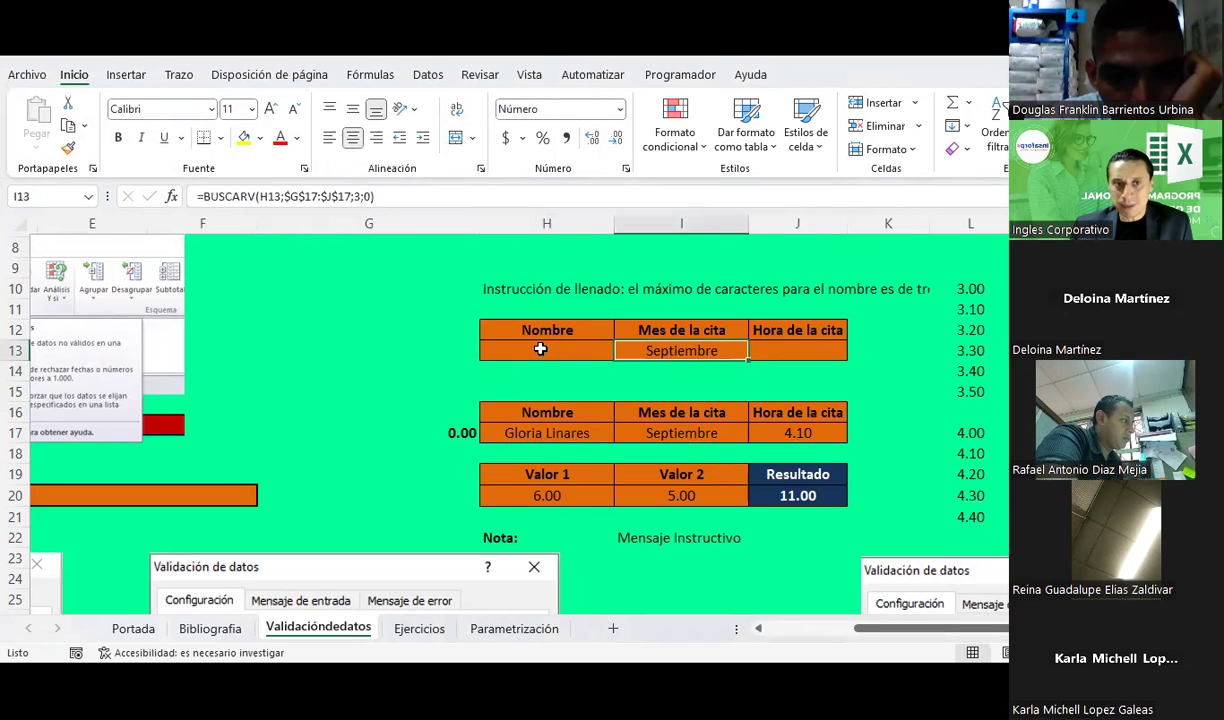
left_click(540, 349)
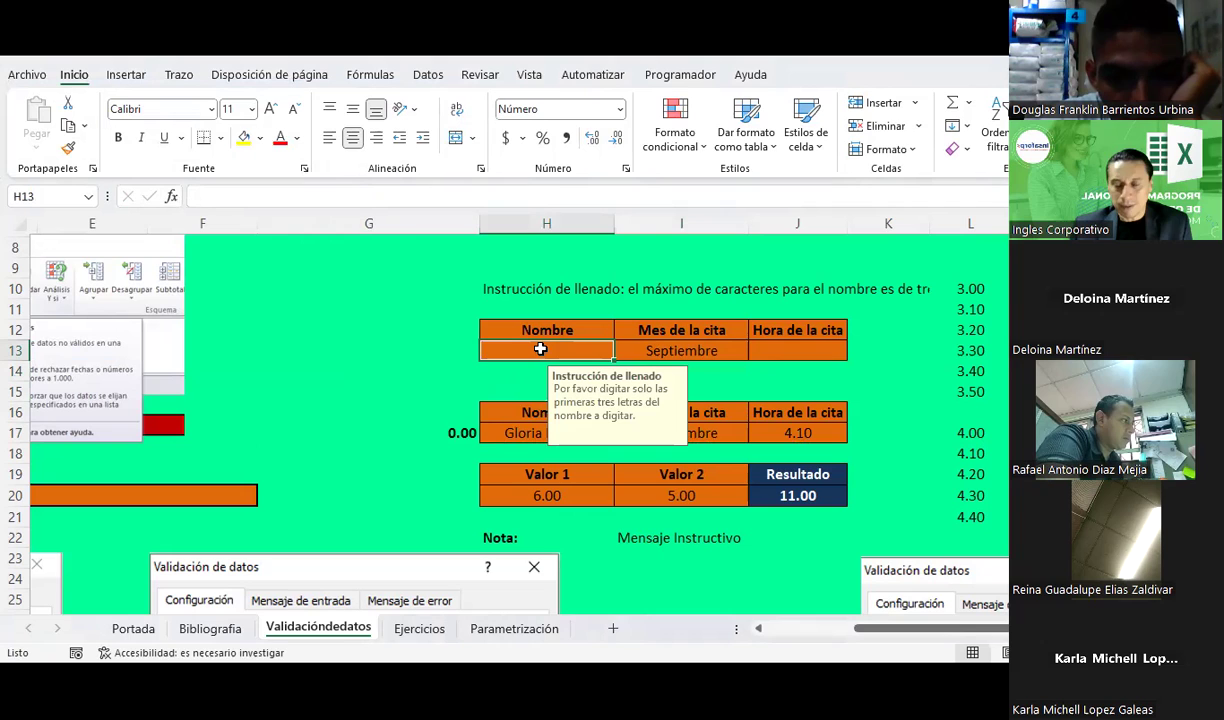
Clear and restore G17's =H13 link, then re-enter Glo in H13
left_click(459, 430)
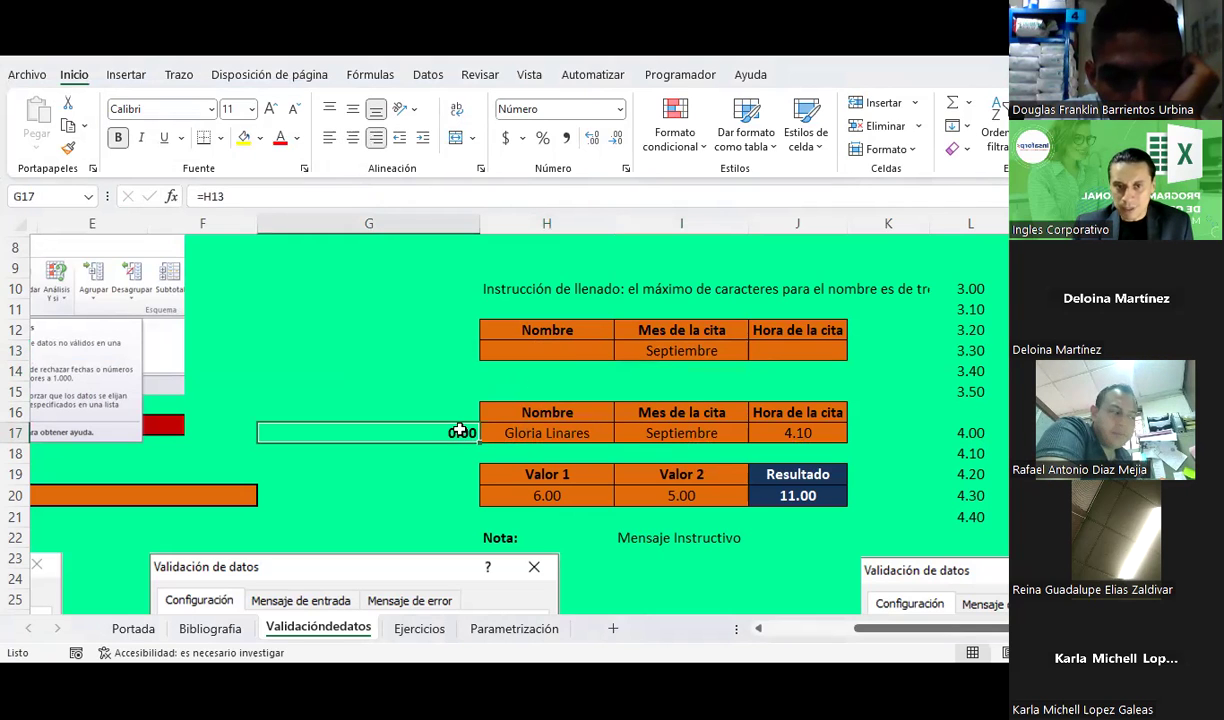
key("Delete")
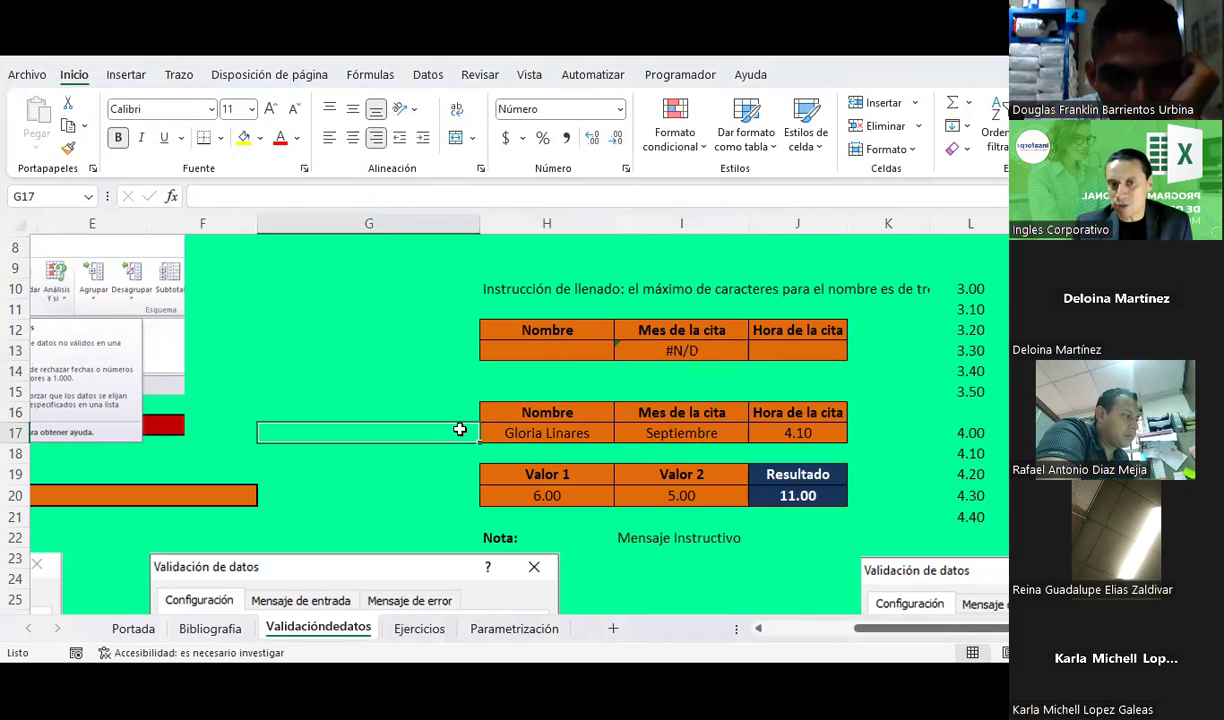
key("ctrl+z")
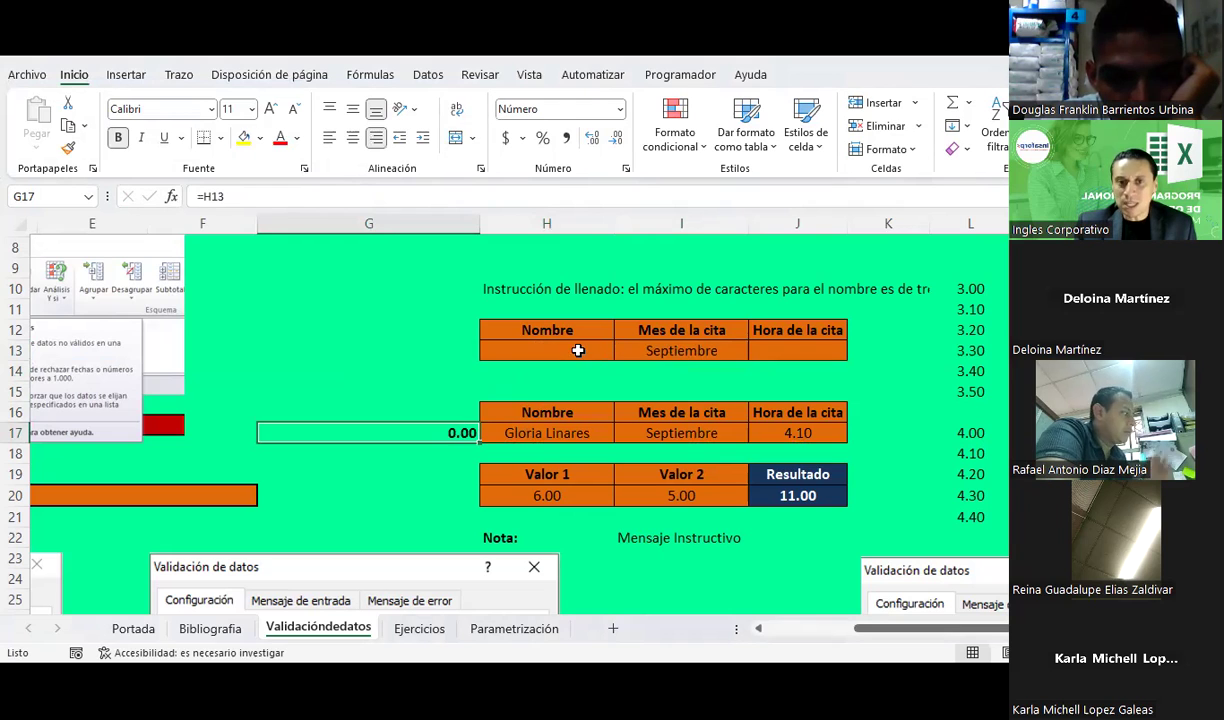
left_click(578, 350)
type("Glo")
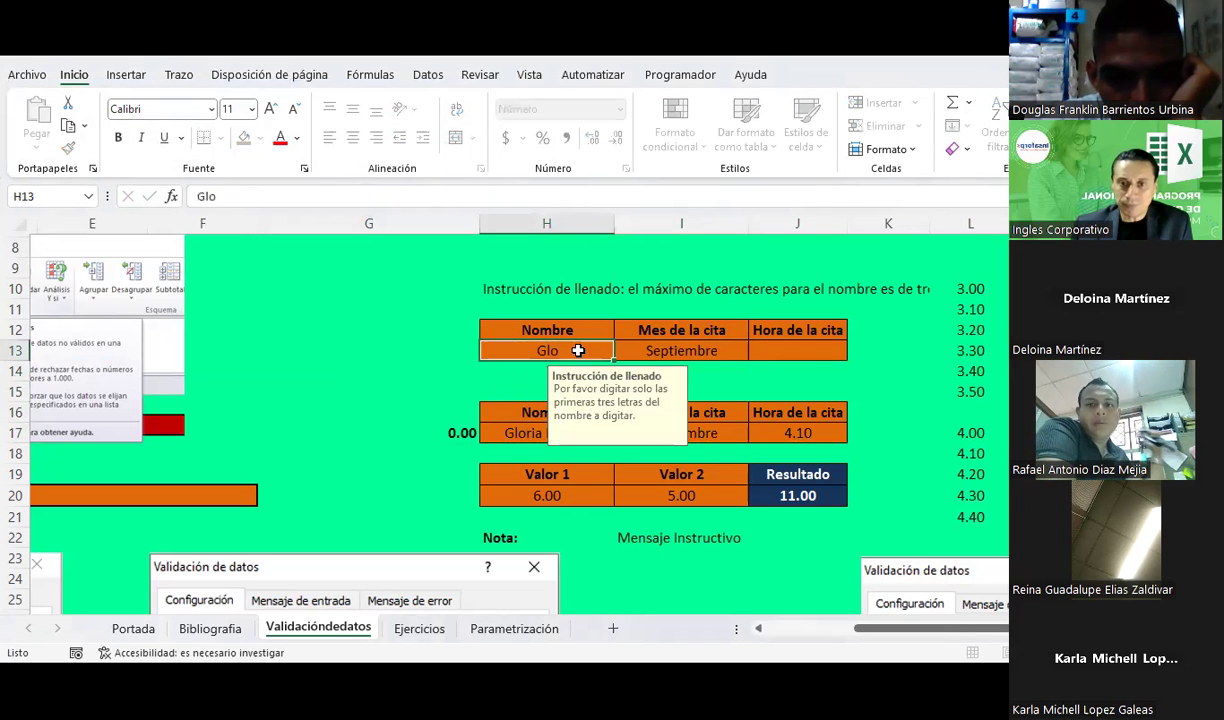
key("Return")
left_click(643, 343)
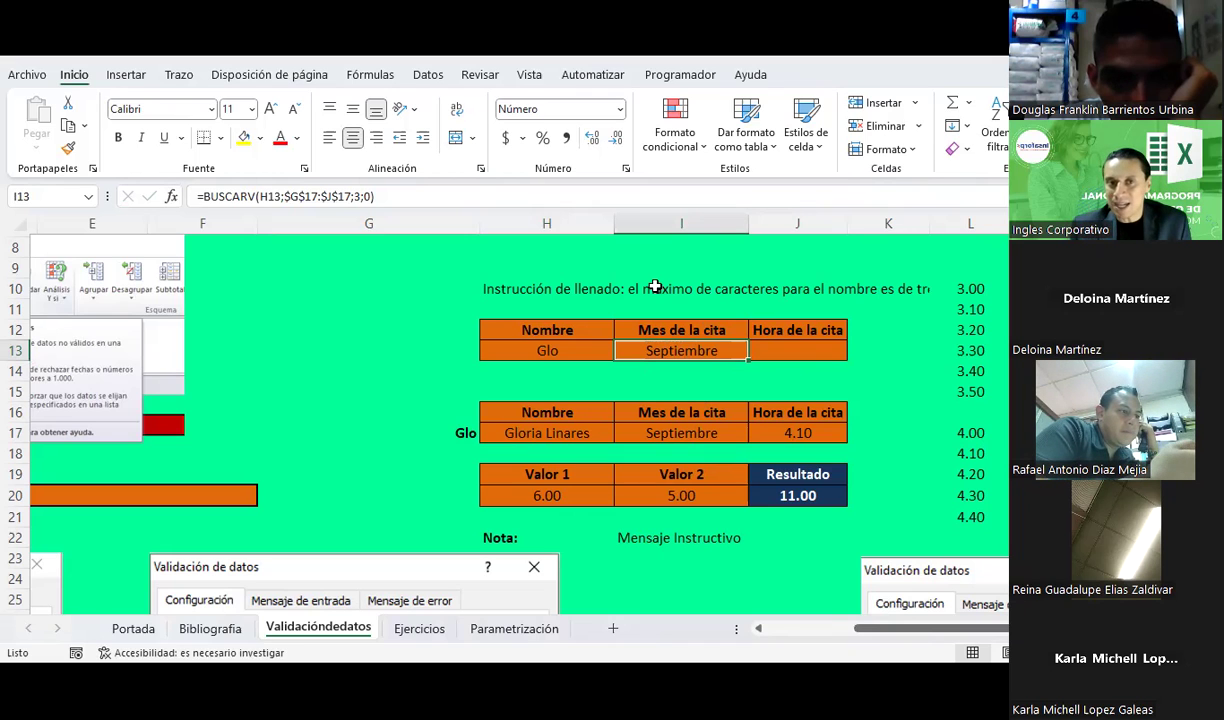
Set I13's validation criteria to a text length equal to a value
left_click(427, 76)
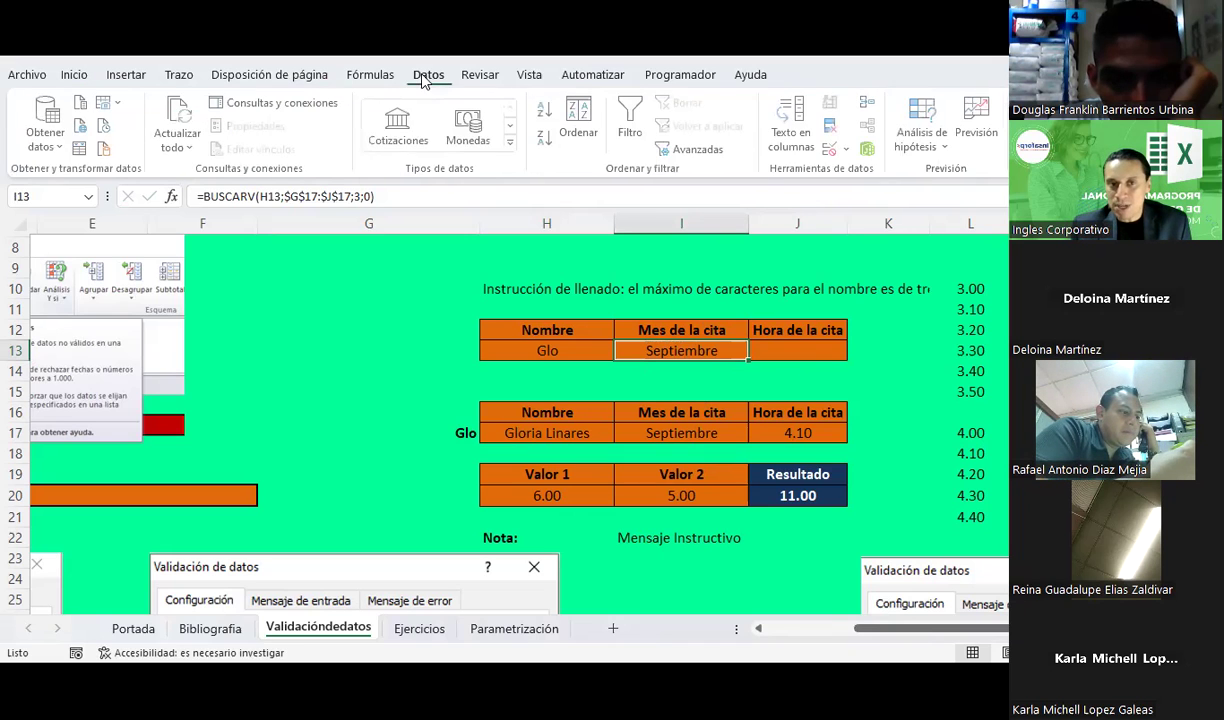
left_click(849, 150)
left_click(878, 176)
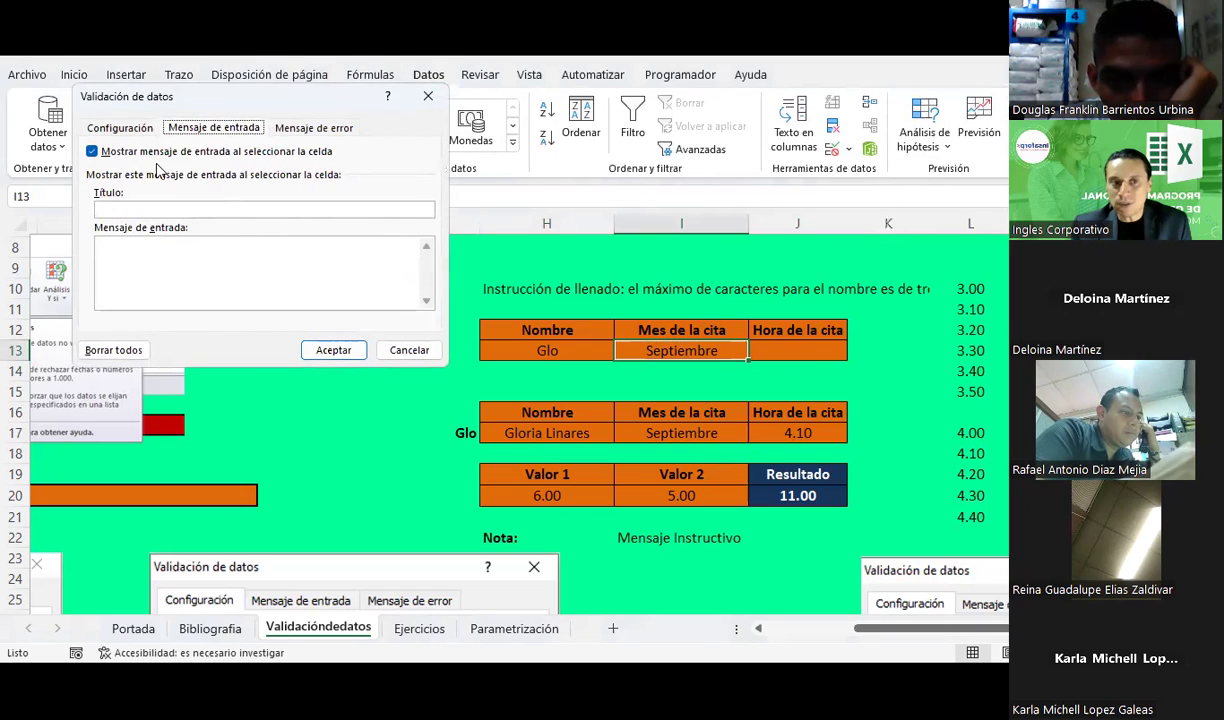
left_click(121, 128)
left_click(131, 186)
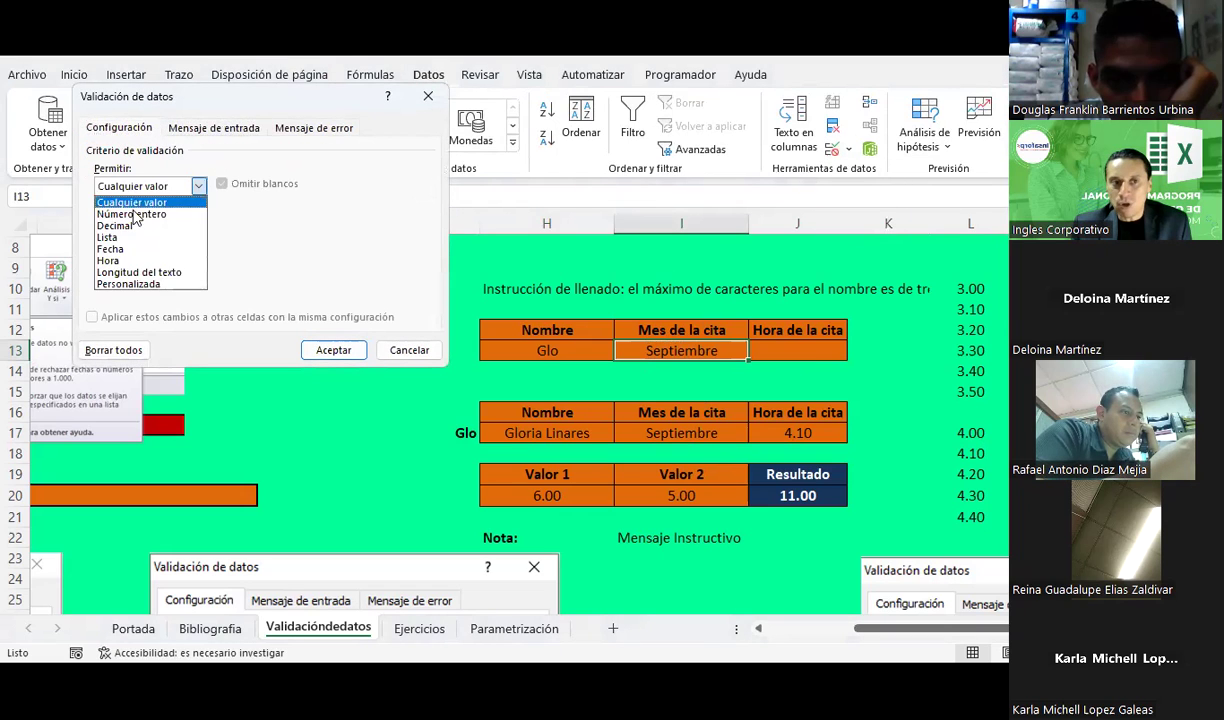
left_click(135, 268)
left_click(145, 222)
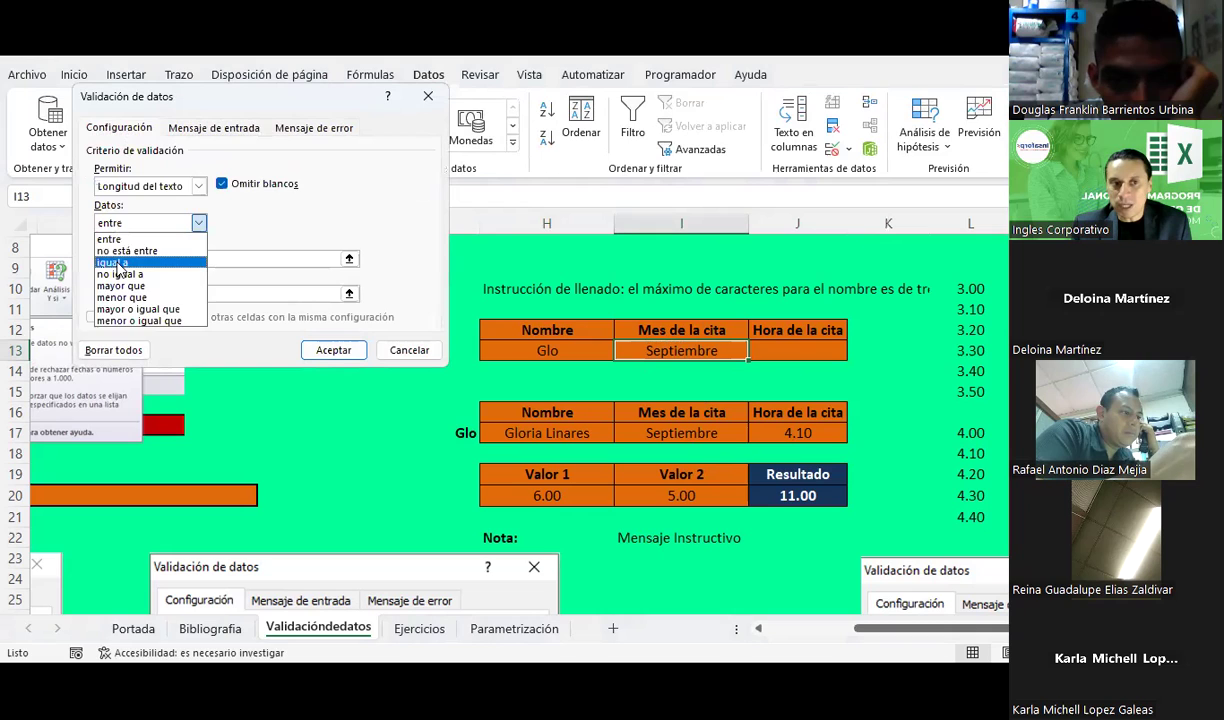
left_click(135, 258)
left_click(118, 260)
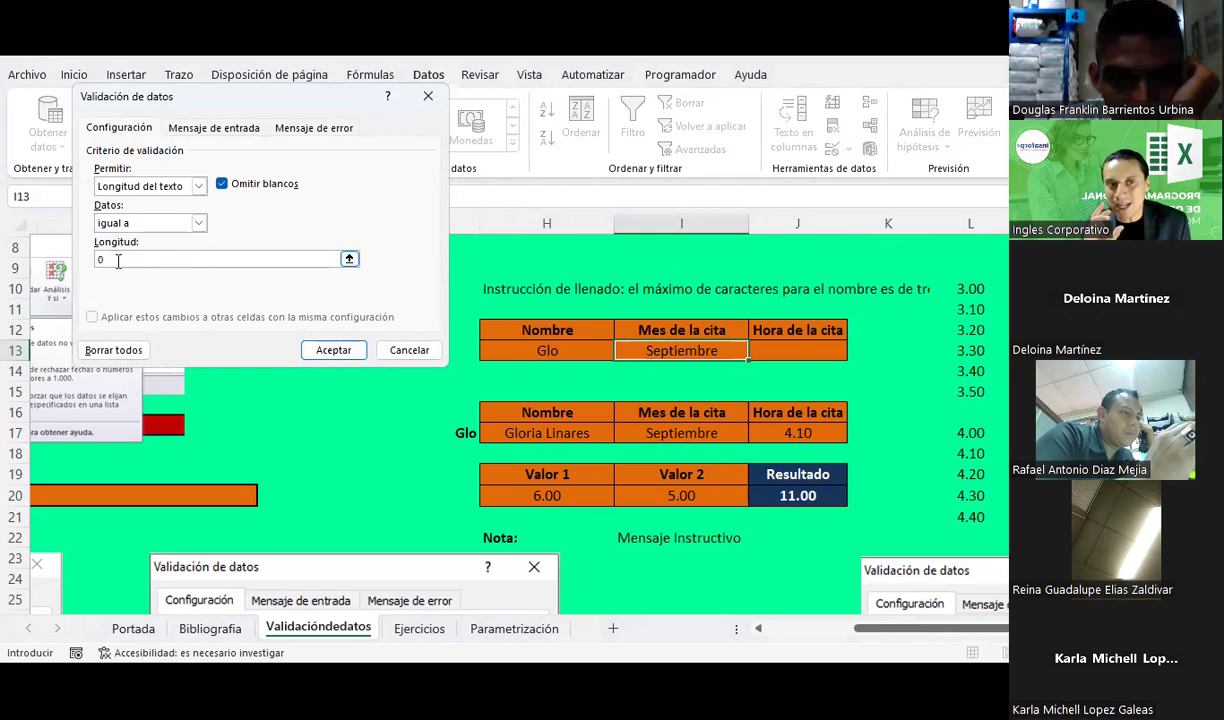
Add an input message titled 'Instrucción' reading 'Este es automático'
left_click(206, 128)
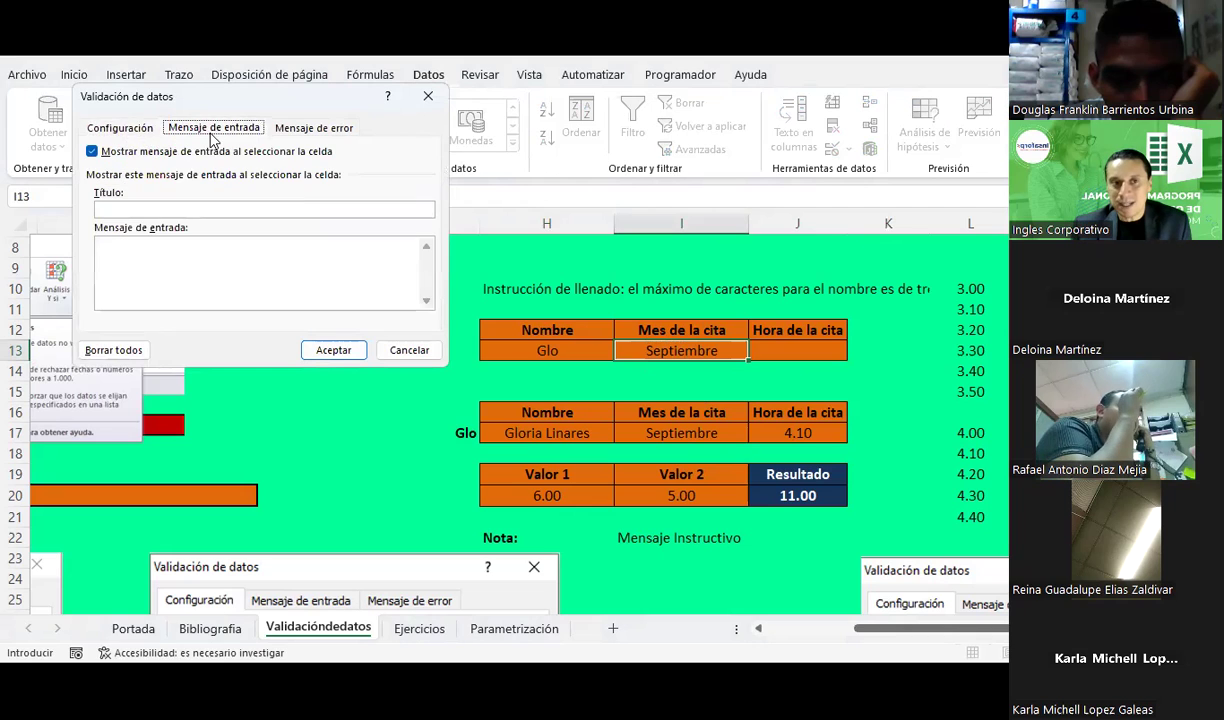
left_click(143, 208)
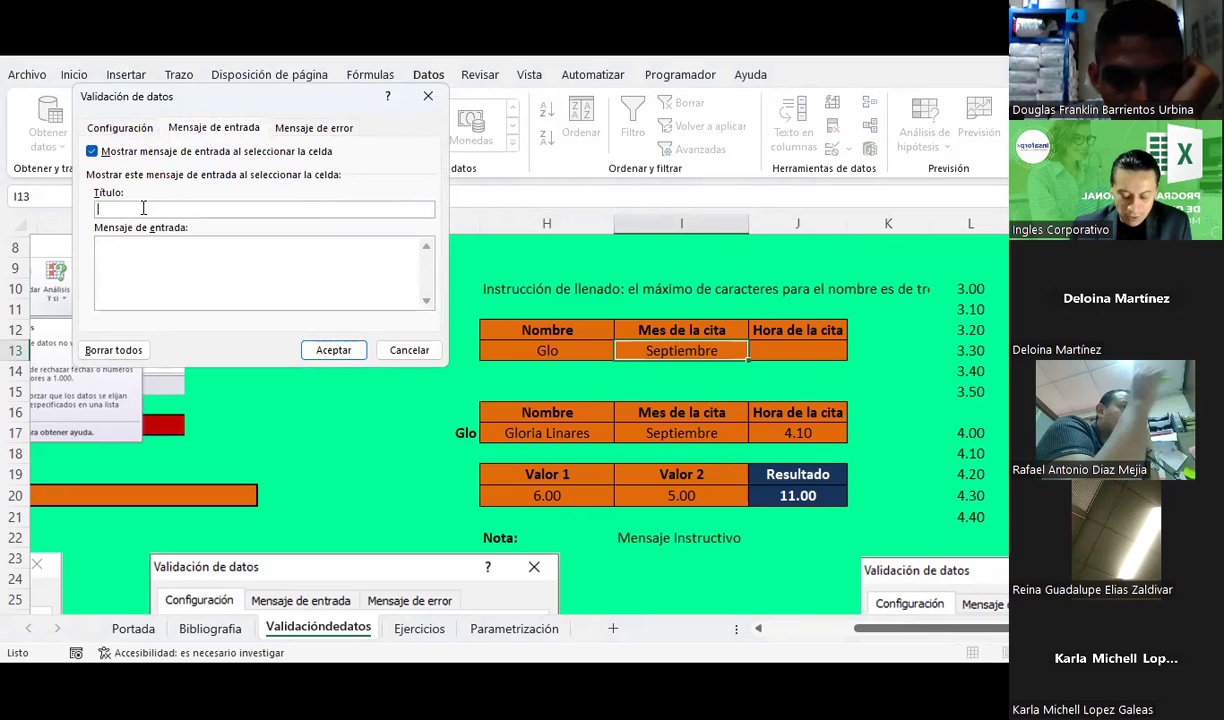
type("Instruc")
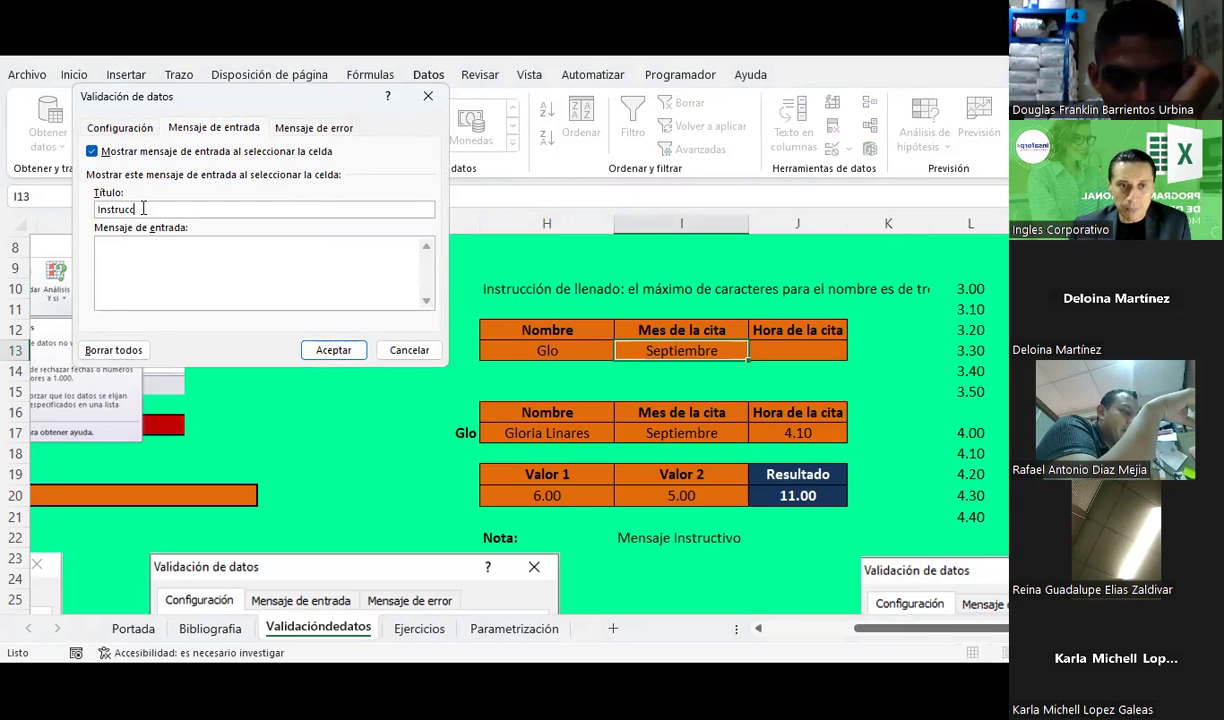
type("ción")
left_click(236, 275)
type("No")
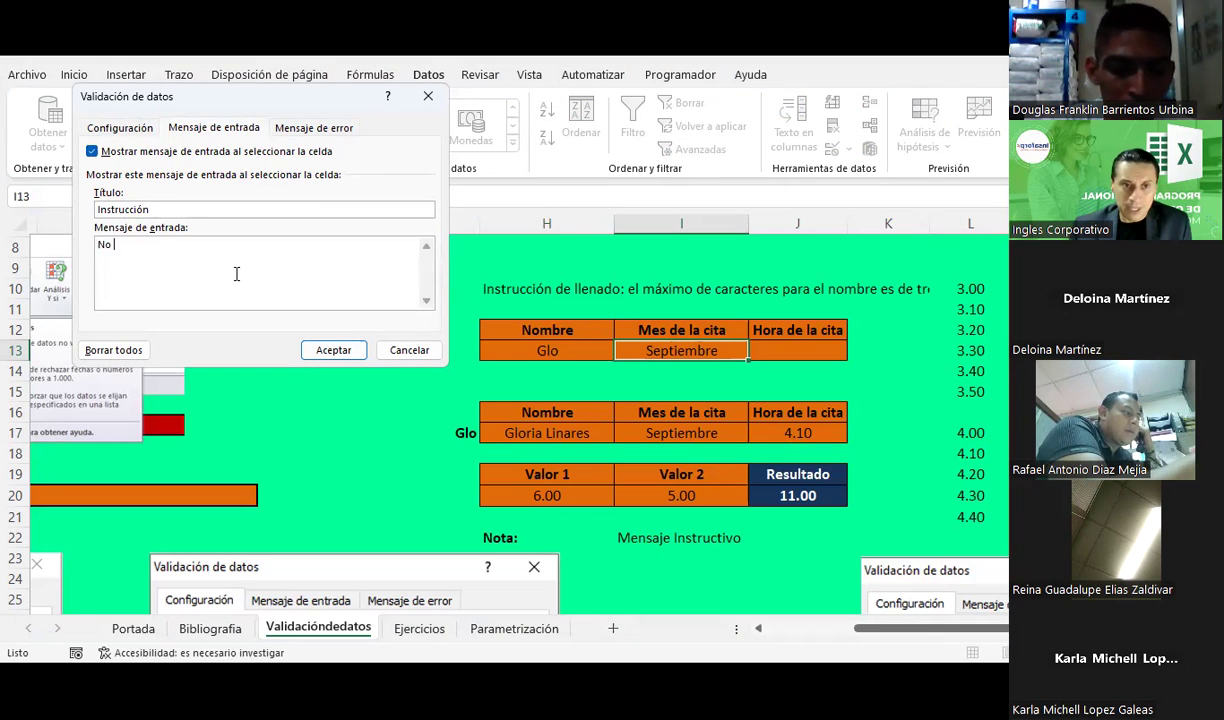
type("te es automát")
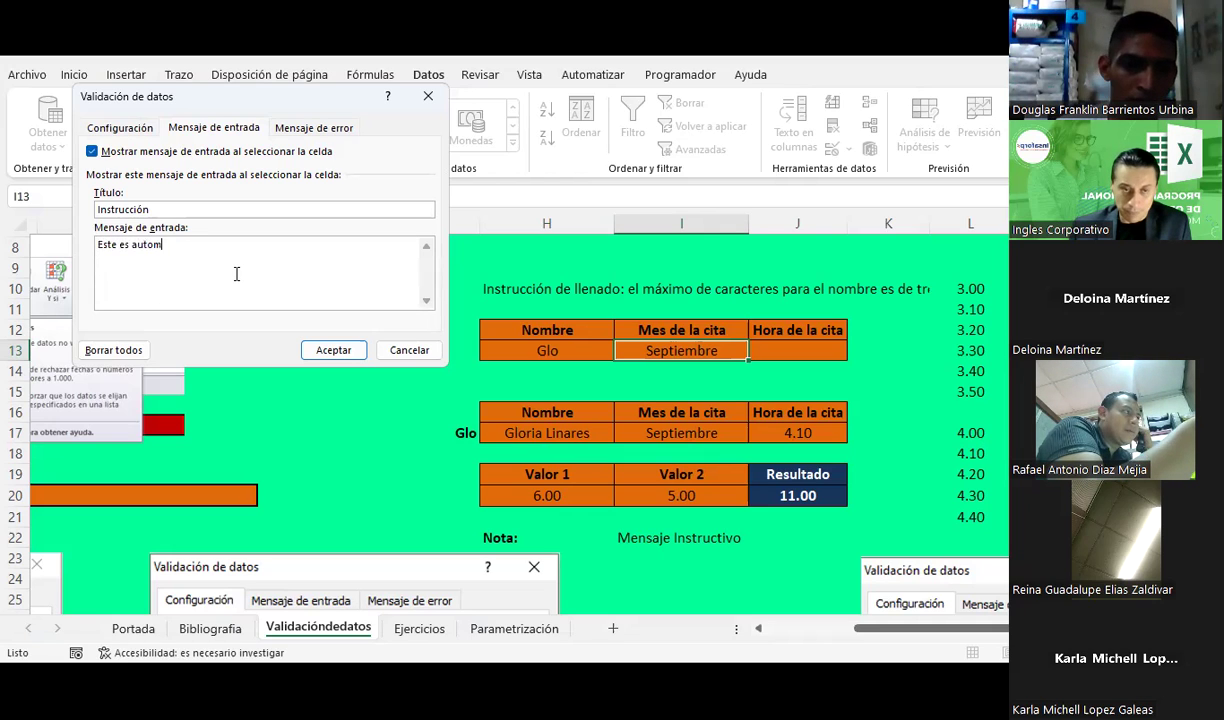
type("ico")
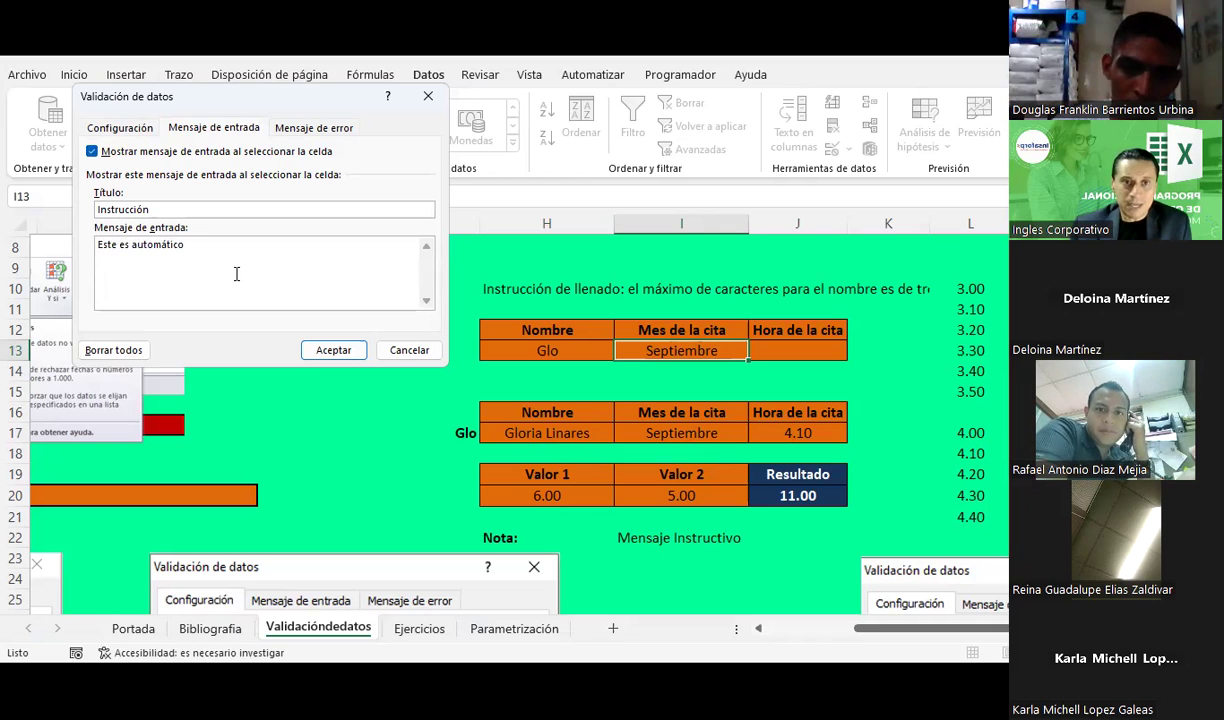
Add an 'Alto' stop alert with the message 'Celda bloqueada' and save
left_click(296, 133)
left_click(258, 210)
type("Alt")
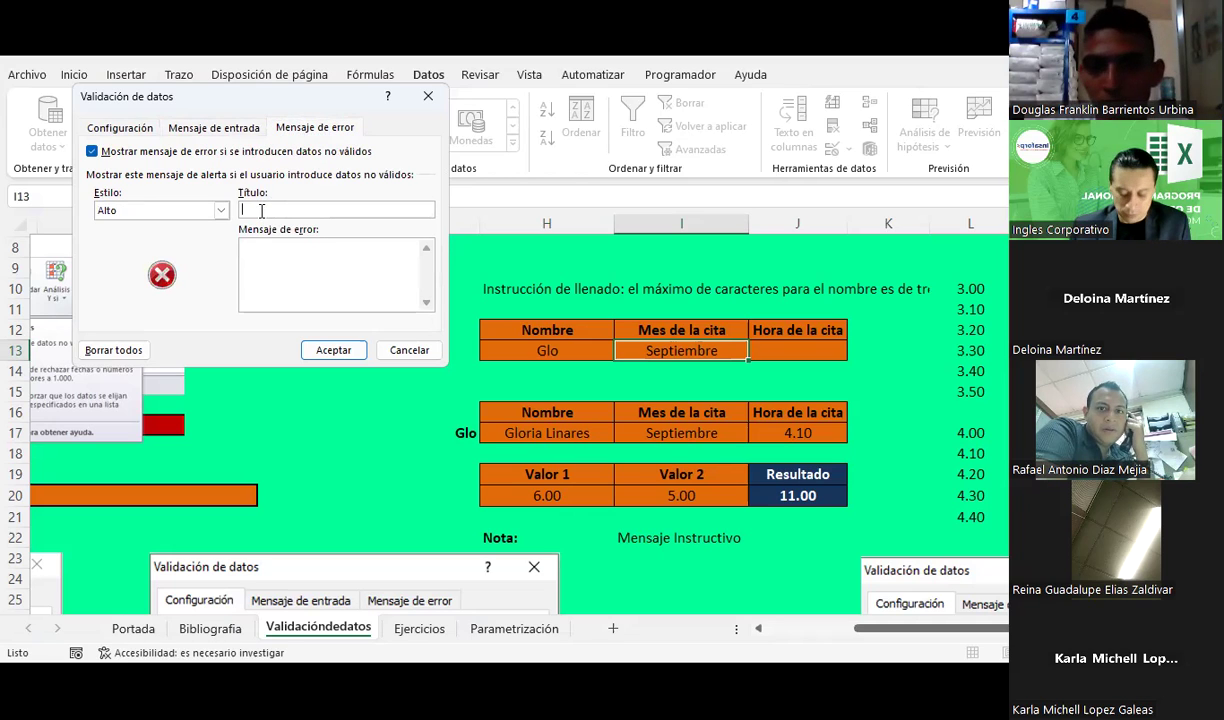
type("o")
left_click(282, 268)
type("Celda b")
type("ada")
left_click(333, 350)
left_click(346, 431)
left_click(710, 356)
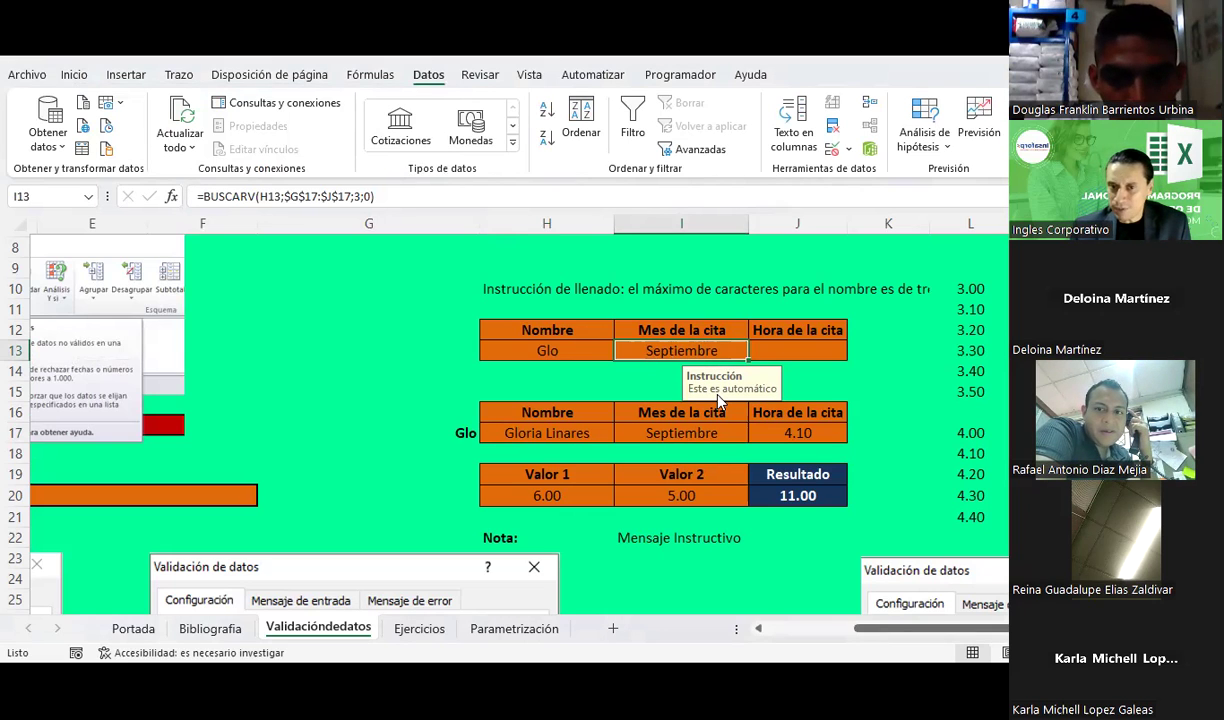
type("Rafael")
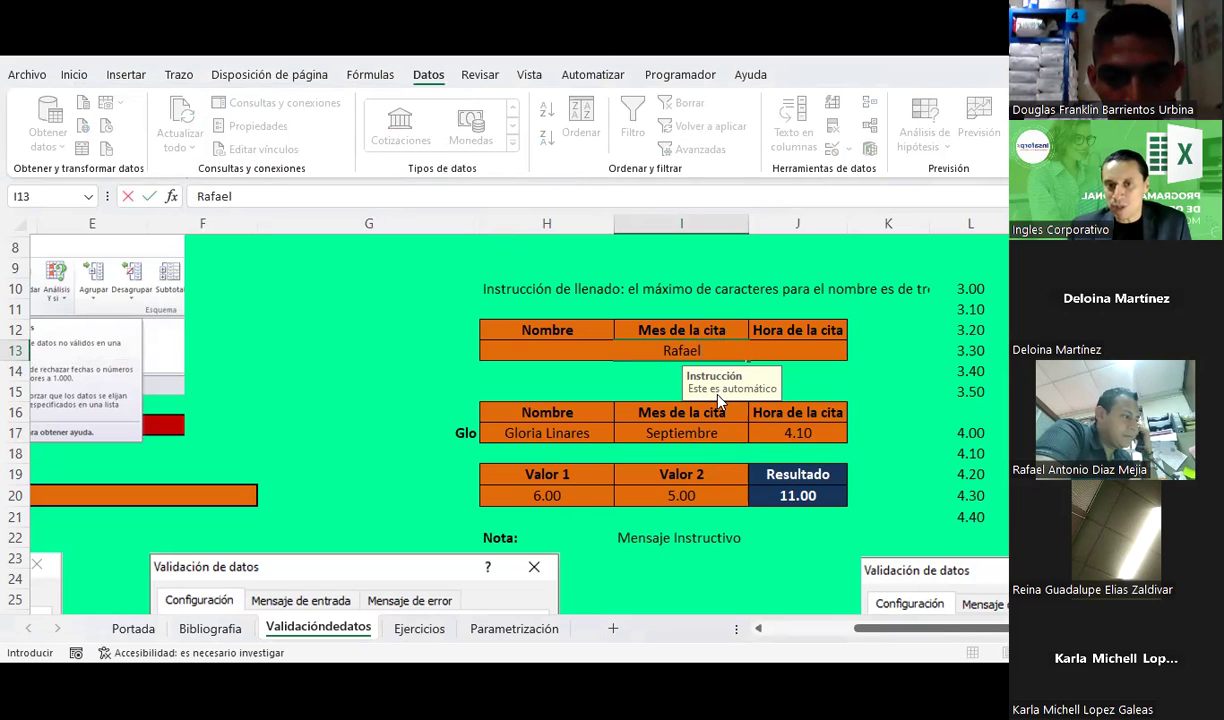
key("Return")
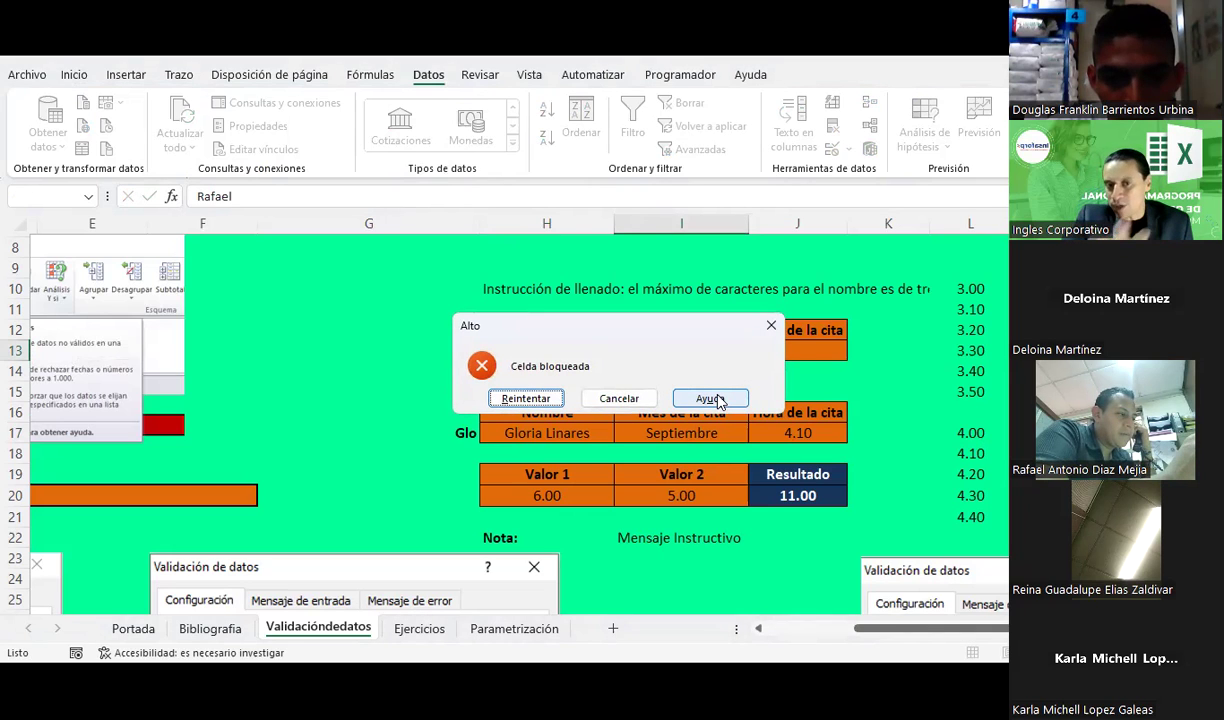
key("Escape")
type("dasdas")
key("Return")
key("Escape")
type("asdasd")
key("Escape")
type("asdasd")
key("Return")
key("Escape")
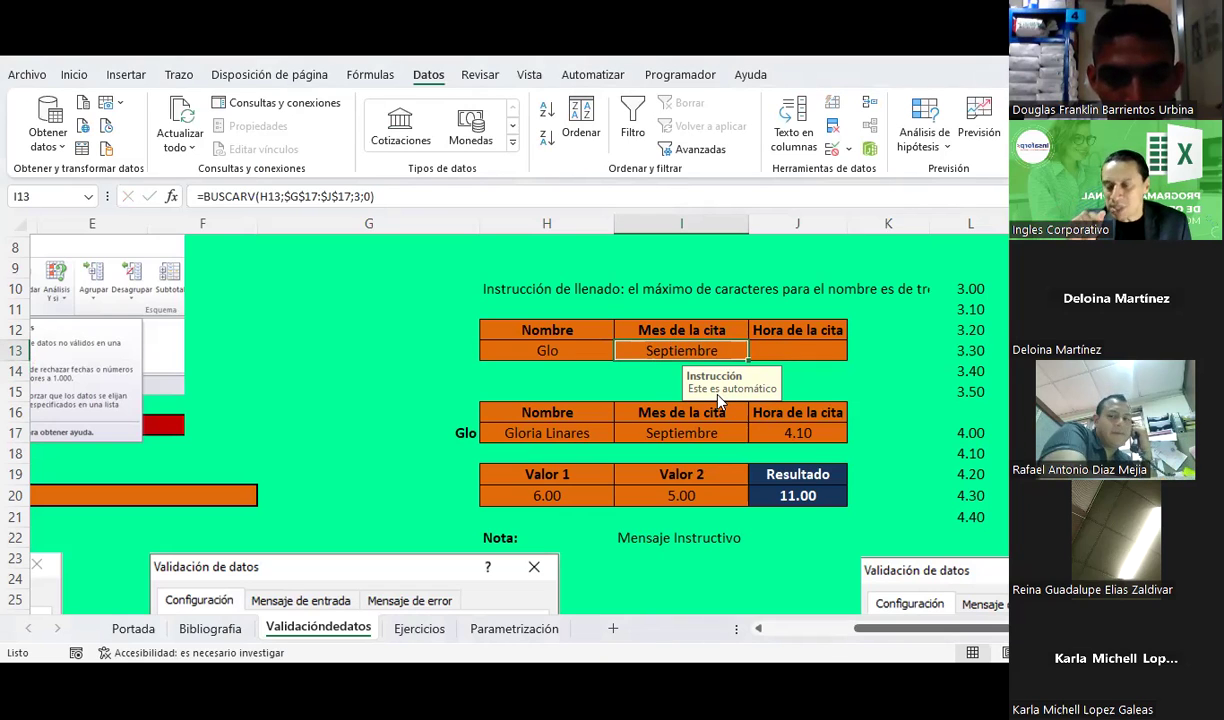
key("Delete")
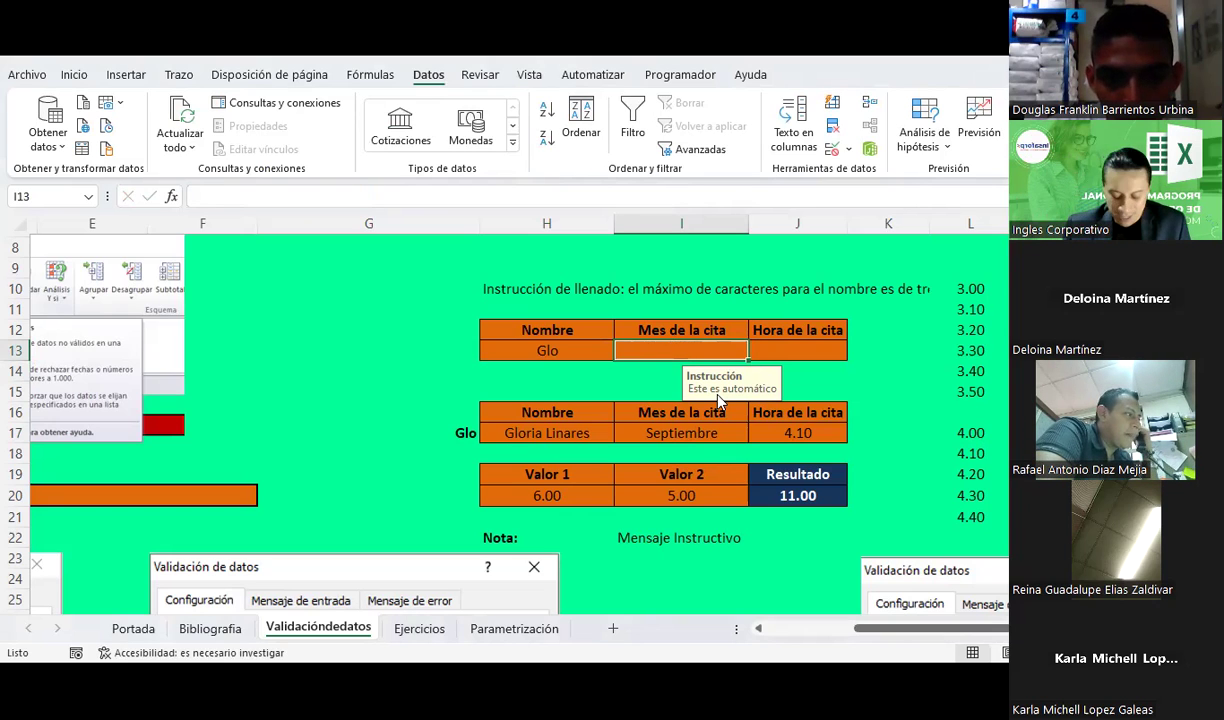
key("ctrl+z")
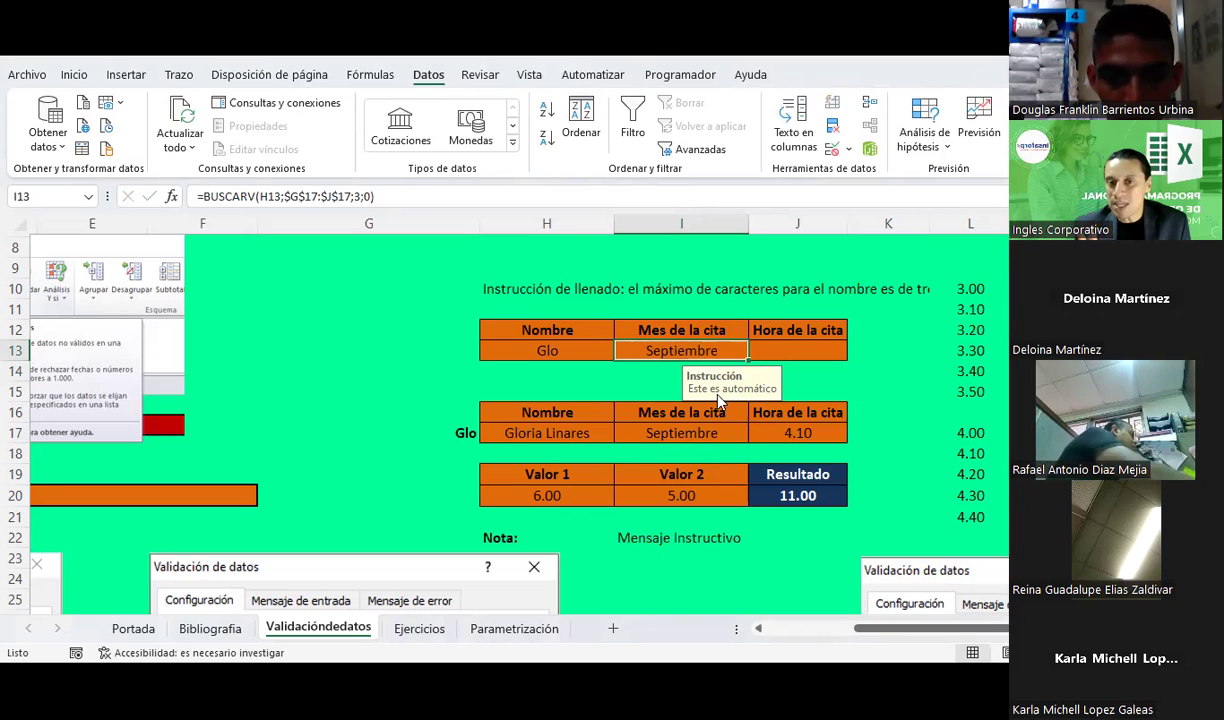
type("dasdasdadasd")
key("Return")
key("Escape")
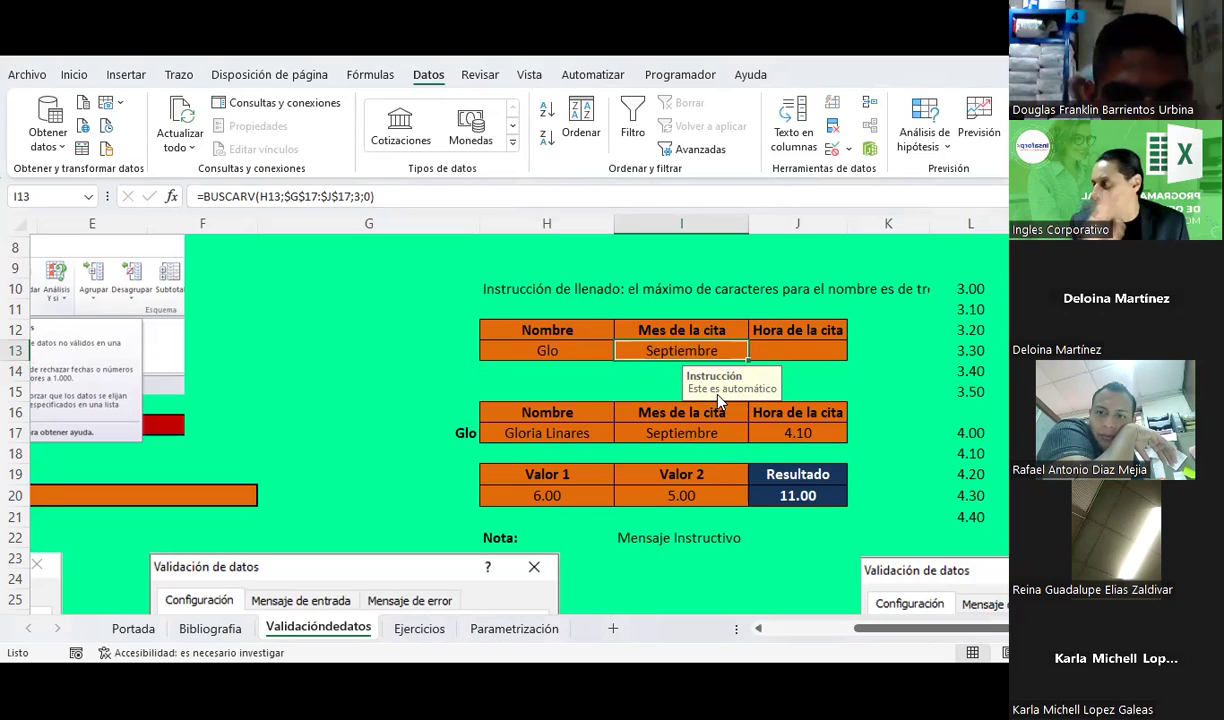
key("F2")
type("adsadasd")
key("Escape")
key("Down")
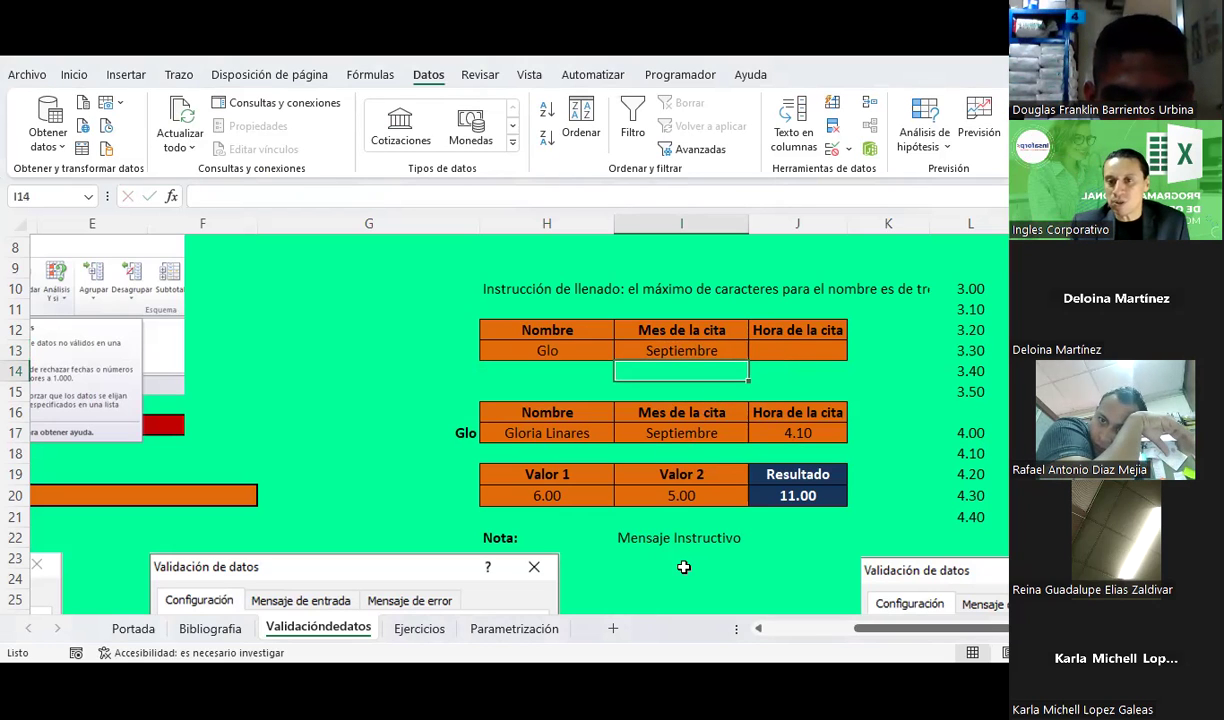
scroll(700, 400, "right", 3)
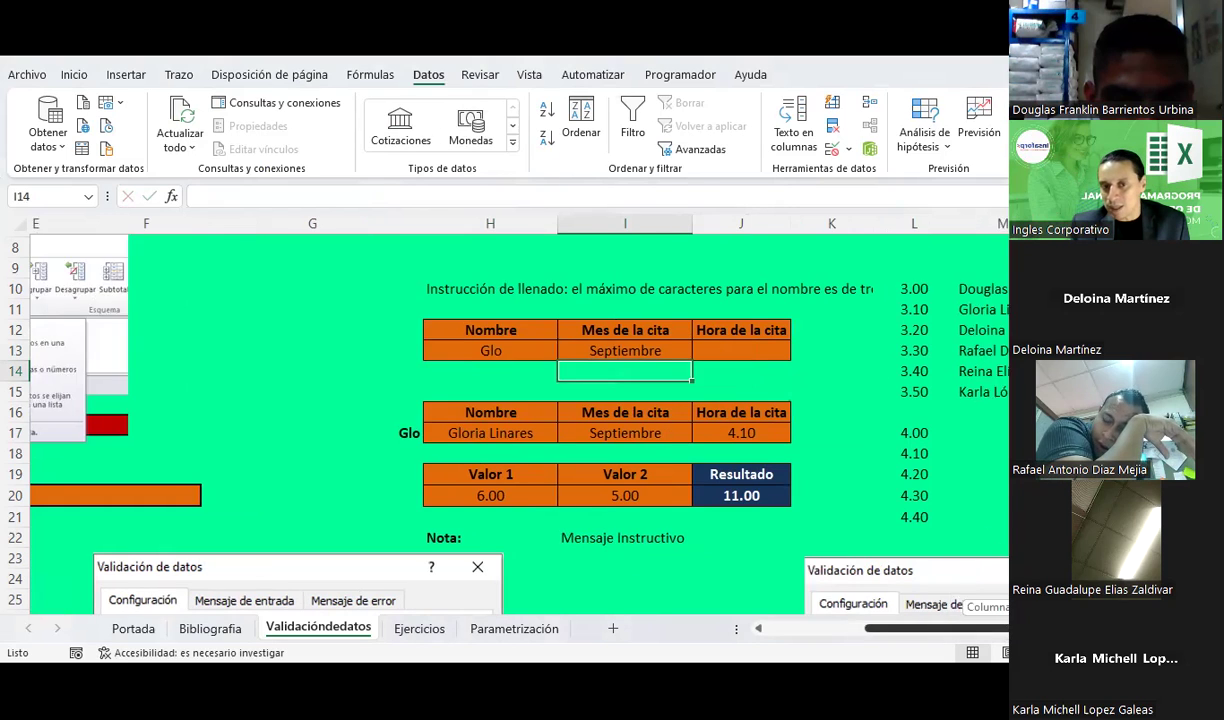
left_click(856, 355)
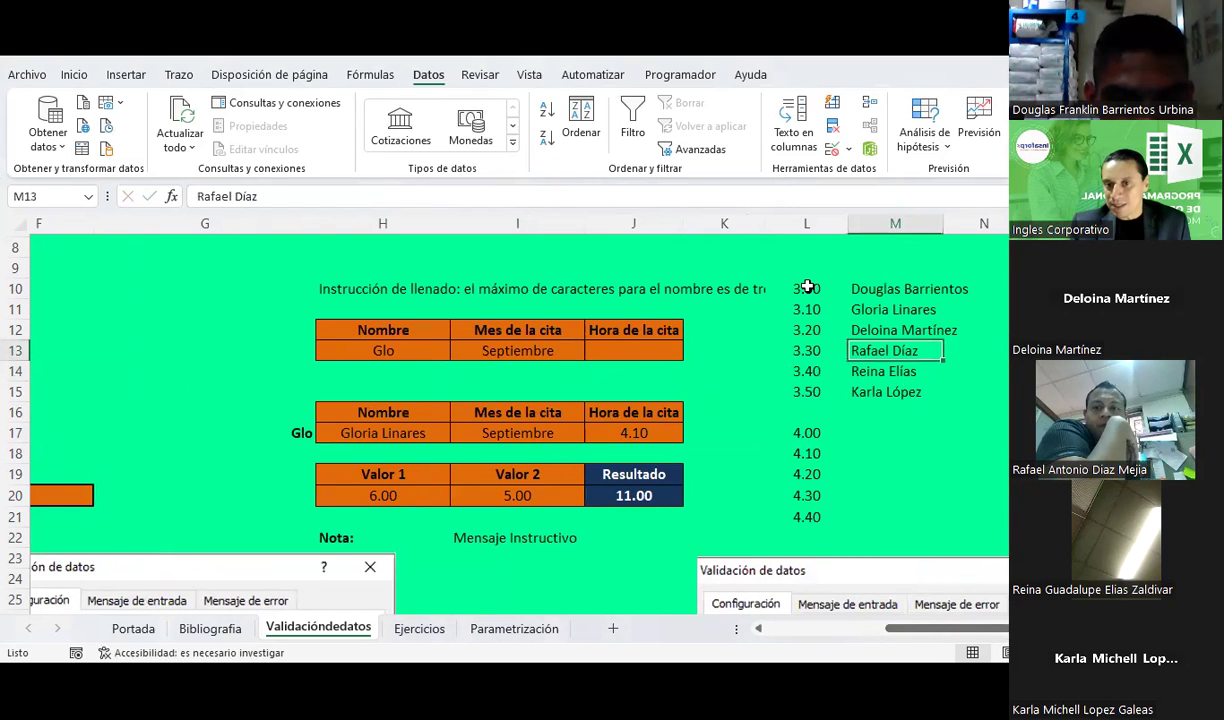
left_click(891, 287)
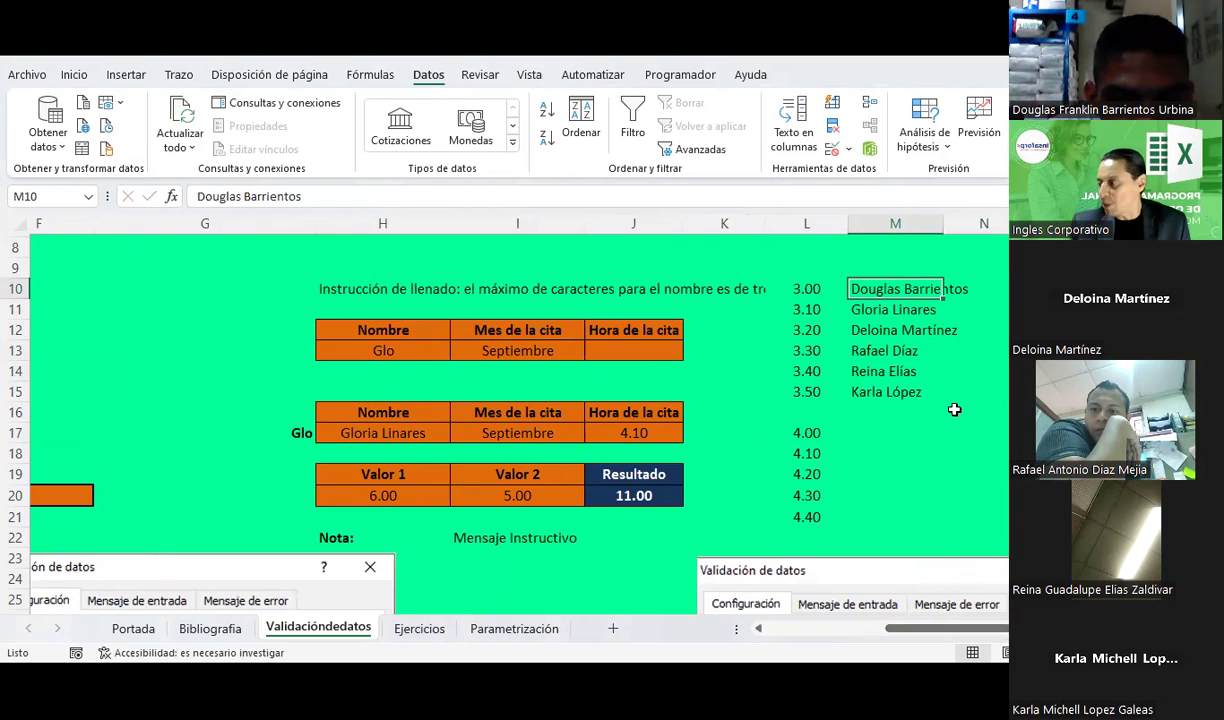
type("Daisy Sagast")
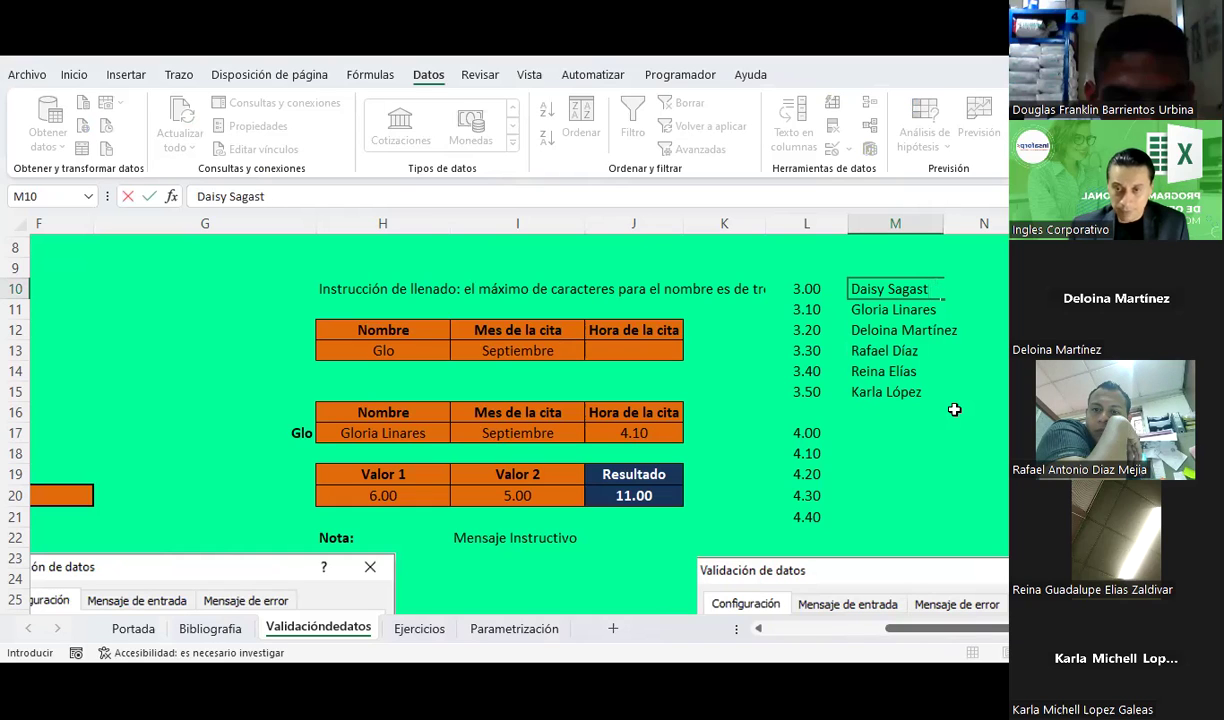
key("Return")
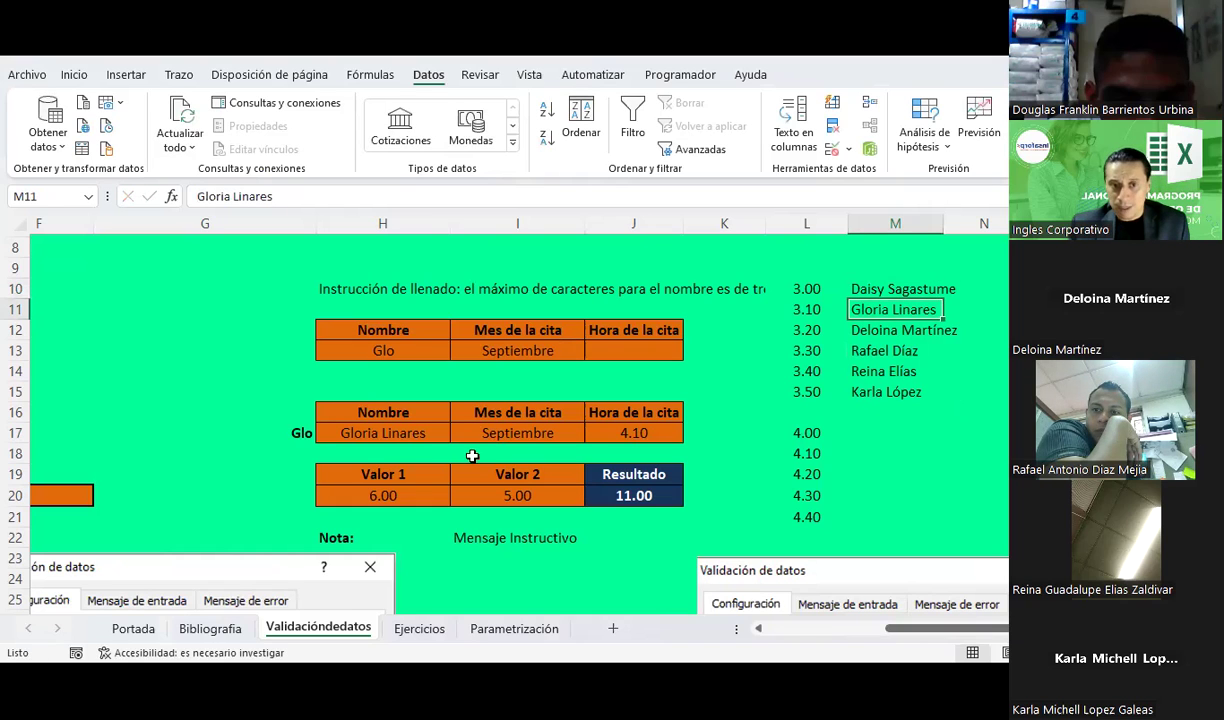
left_click(352, 430)
left_click(457, 433)
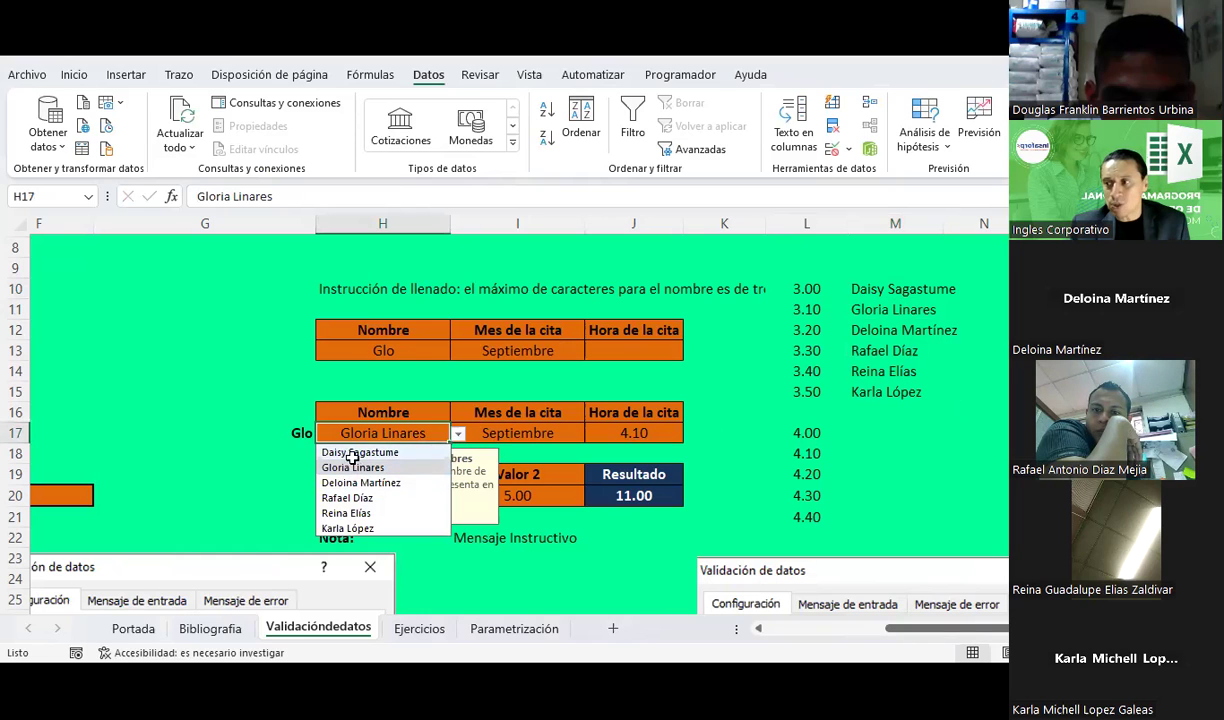
left_click(352, 462)
left_click(872, 288)
key("ctrl+z")
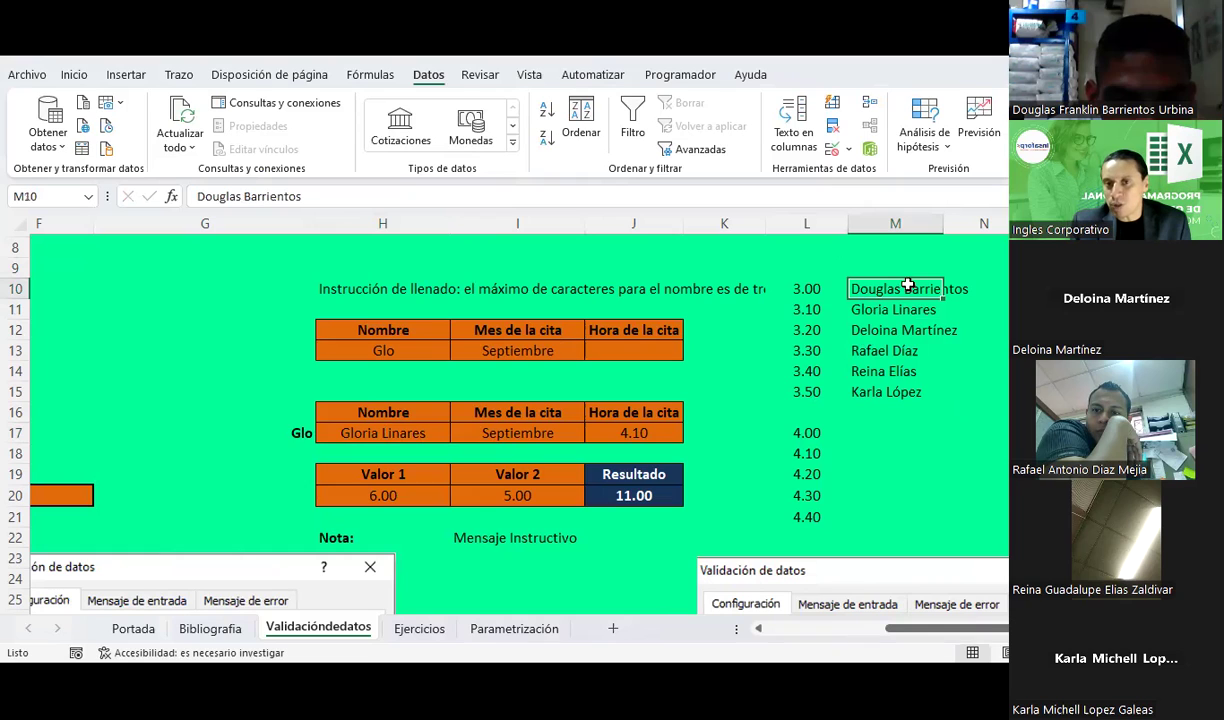
left_click(428, 442)
left_click(457, 434)
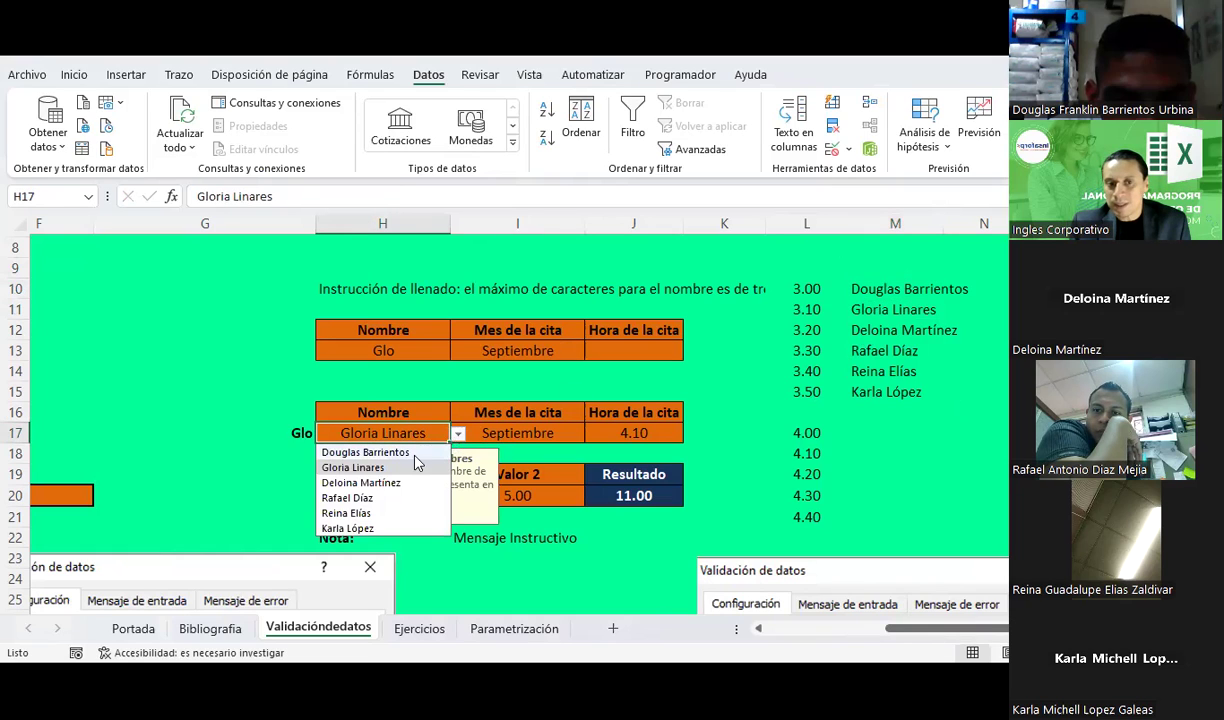
left_click(725, 410)
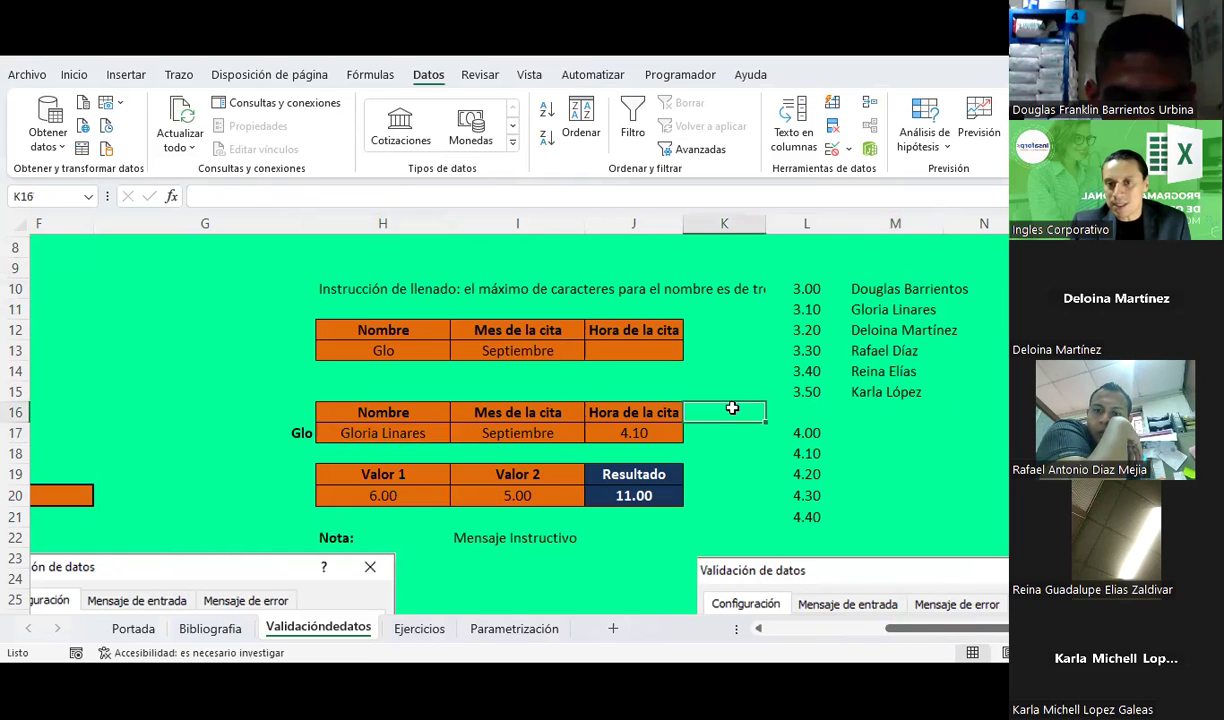
Restrict the names in M10:M15 to a text length equal to 8
left_click_drag(876, 291, 886, 392)
left_click(849, 148)
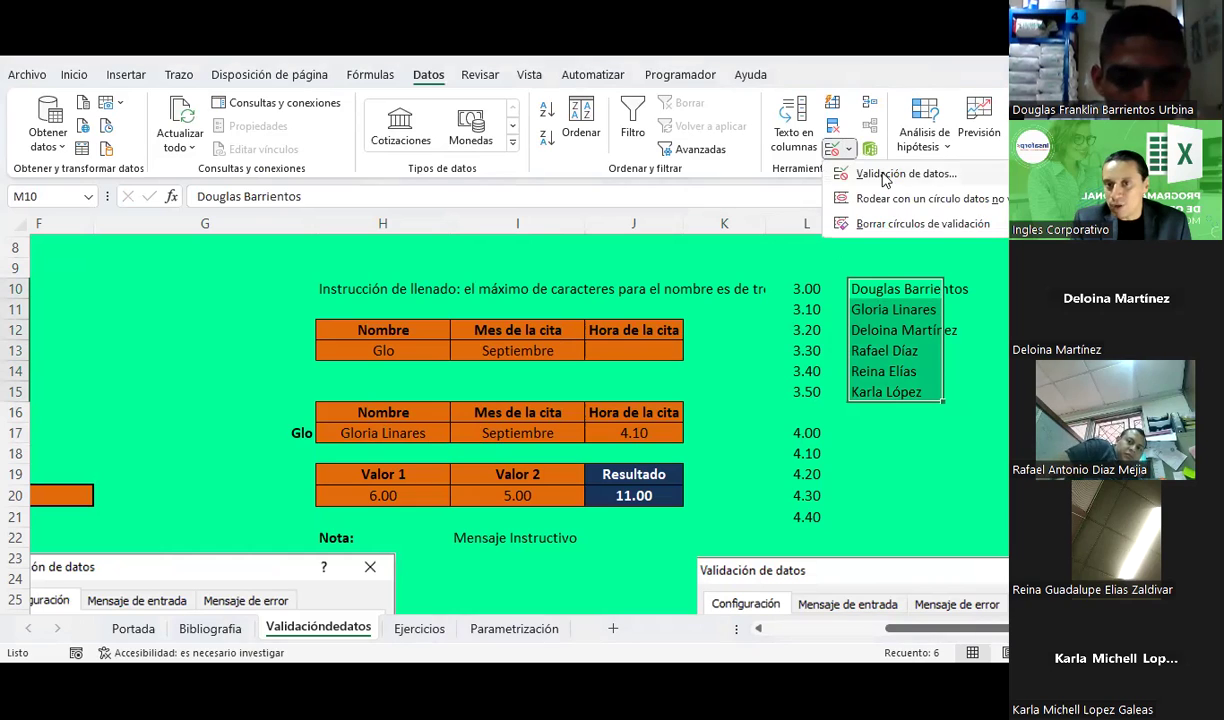
left_click(880, 158)
left_click(125, 128)
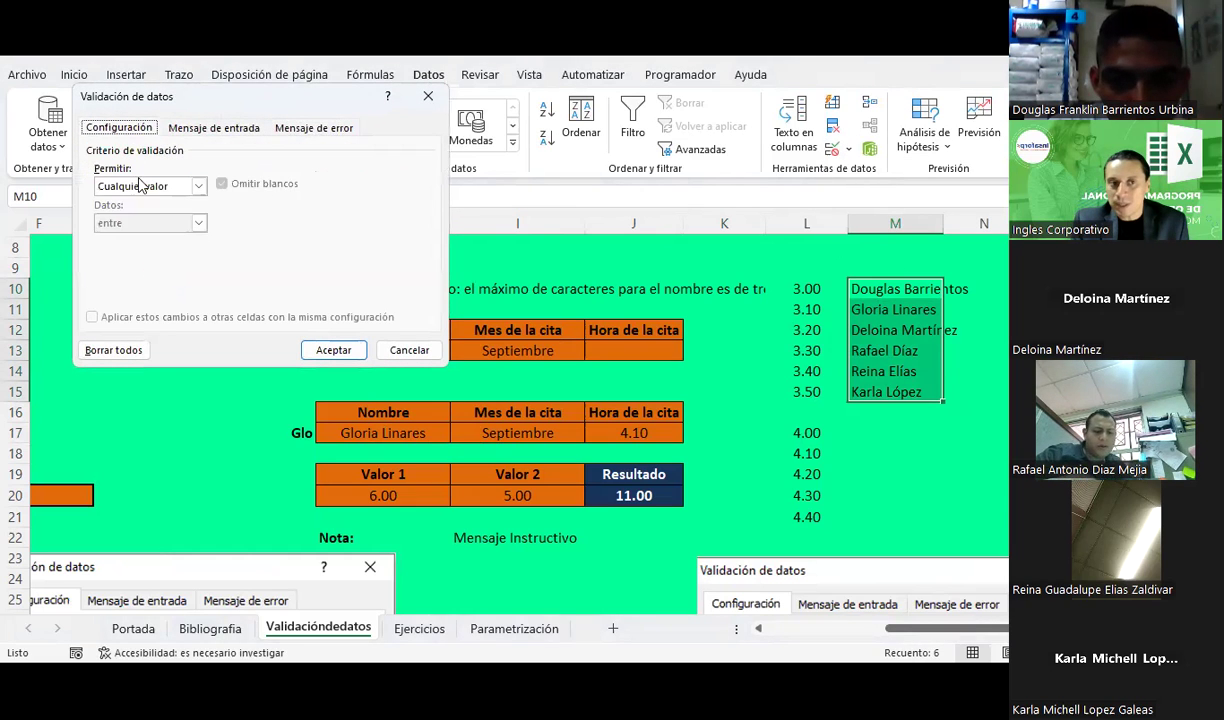
left_click(150, 186)
left_click(127, 280)
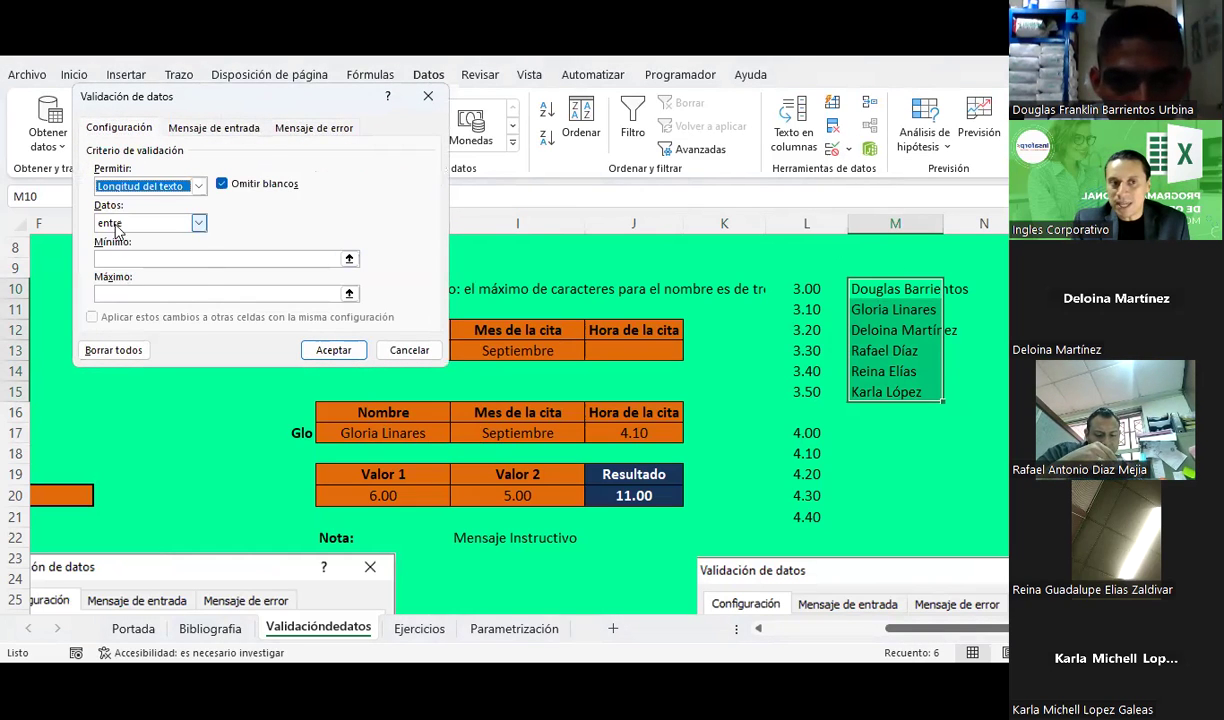
left_click(199, 223)
left_click(122, 262)
left_click(124, 257)
type("8")
key("Return")
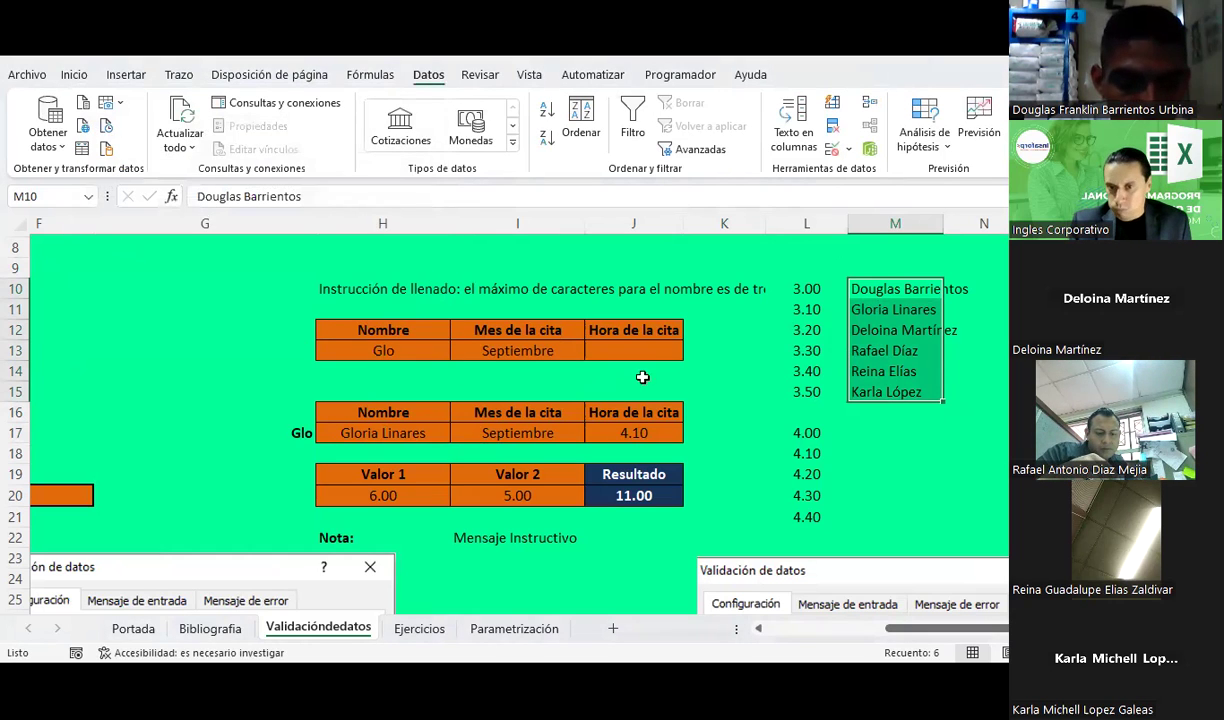
Test the rule by entering 'sadasd' in M12 and cancelling the rejected entry
left_click(877, 331)
type("sadasd")
key("Return")
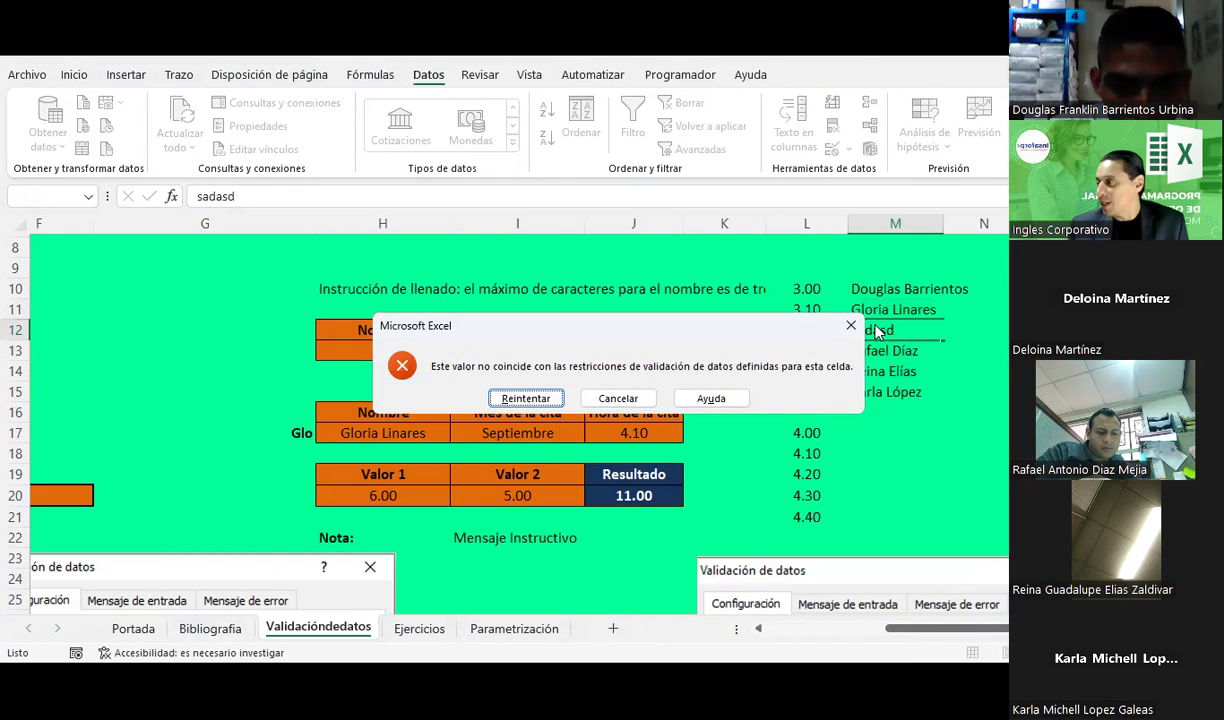
key("Escape")
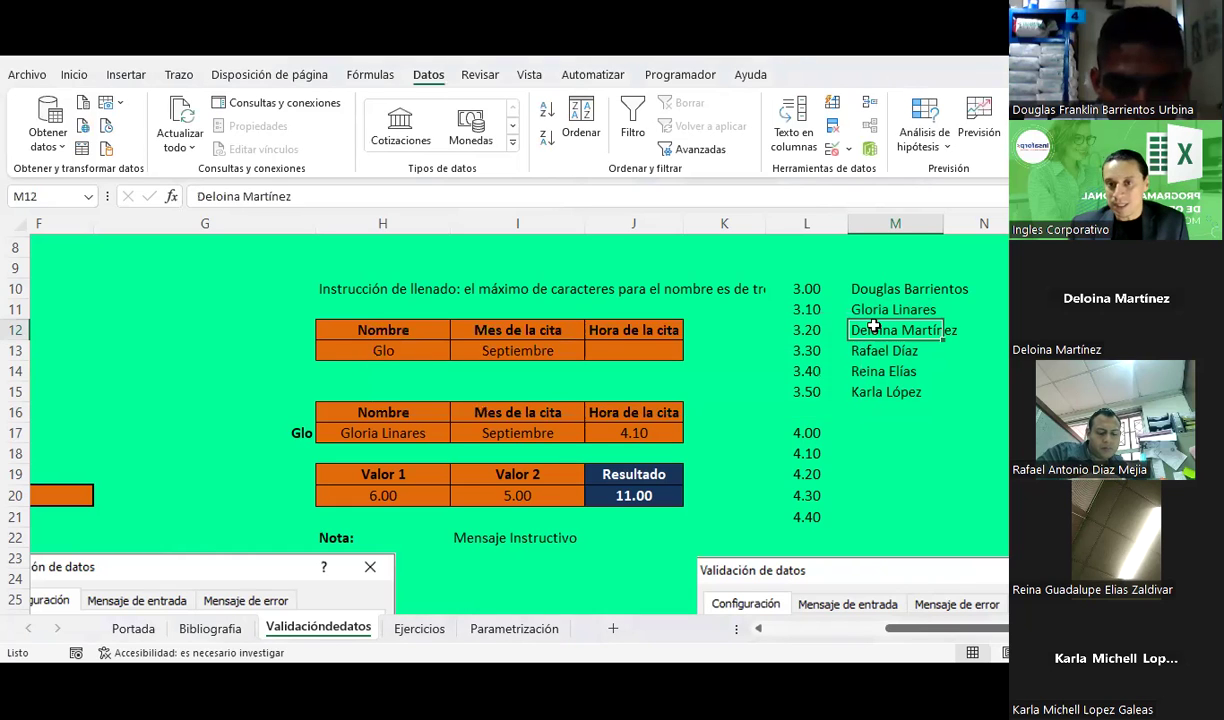
key("Down")
key("Down")
key("Down")
key("Up")
key("Up")
key("Up")
key("Up")
key("Up")
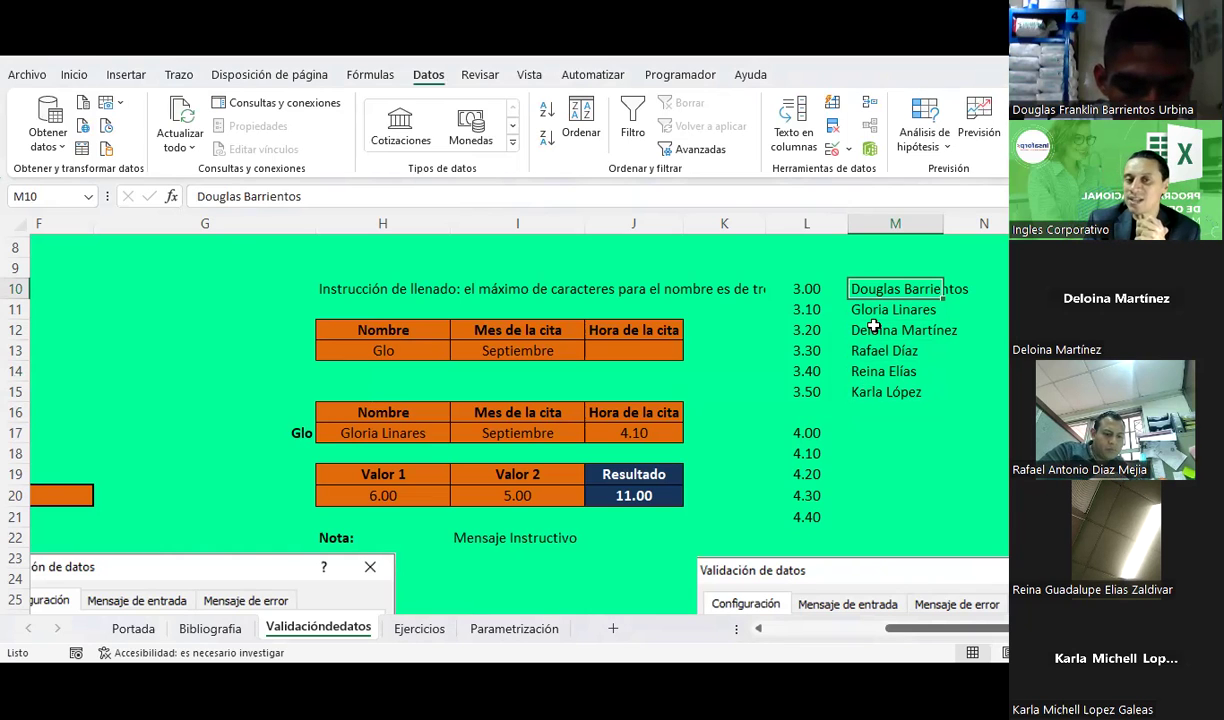
left_click(391, 349)
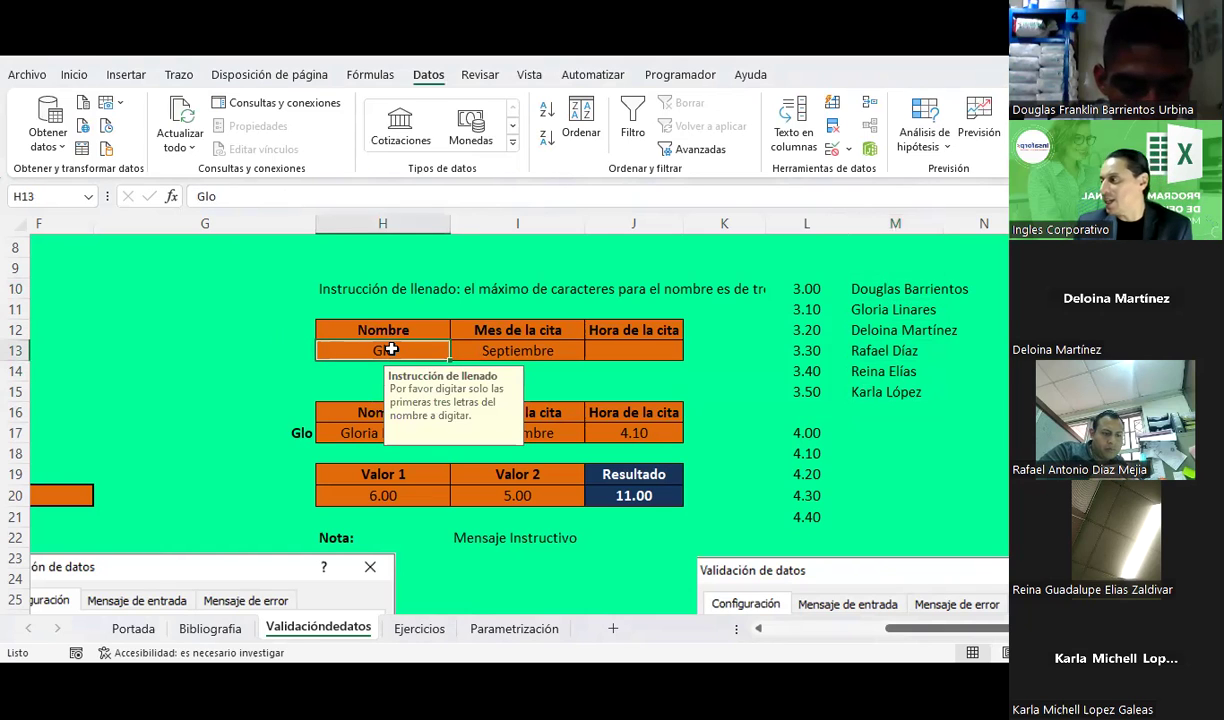
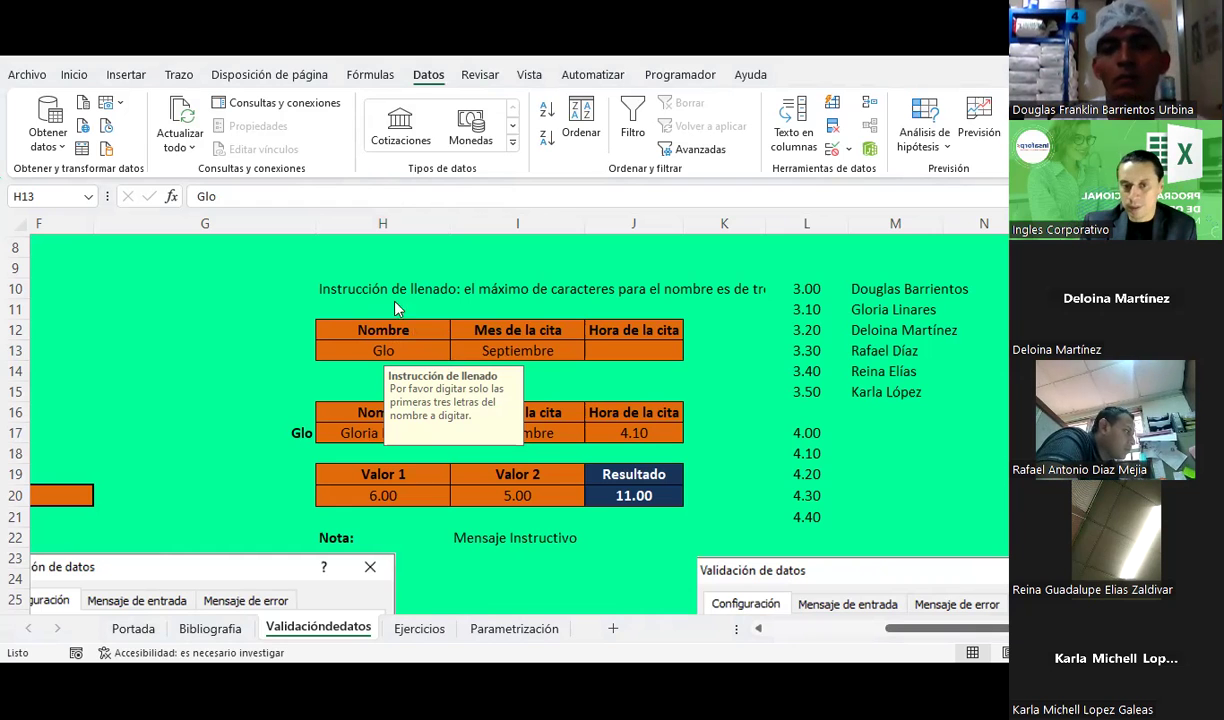
Switch to the Ejercicios sheet and scroll to its Valor/Resultado table
left_click(422, 634)
scroll(403, 460, "up", 2)
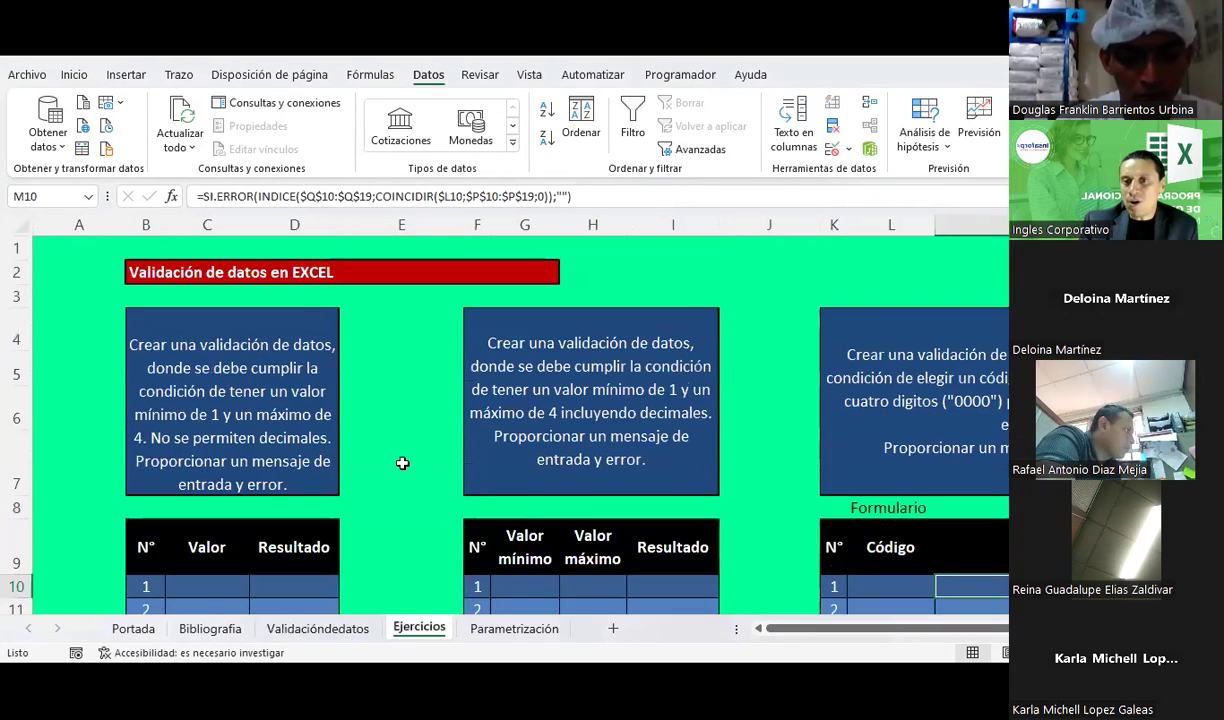
scroll(404, 463, "down", 1)
scroll(404, 463, "up", 1)
scroll(404, 463, "down", 2)
scroll(404, 463, "down", 3)
scroll(404, 463, "up", 3)
scroll(404, 463, "down", 1)
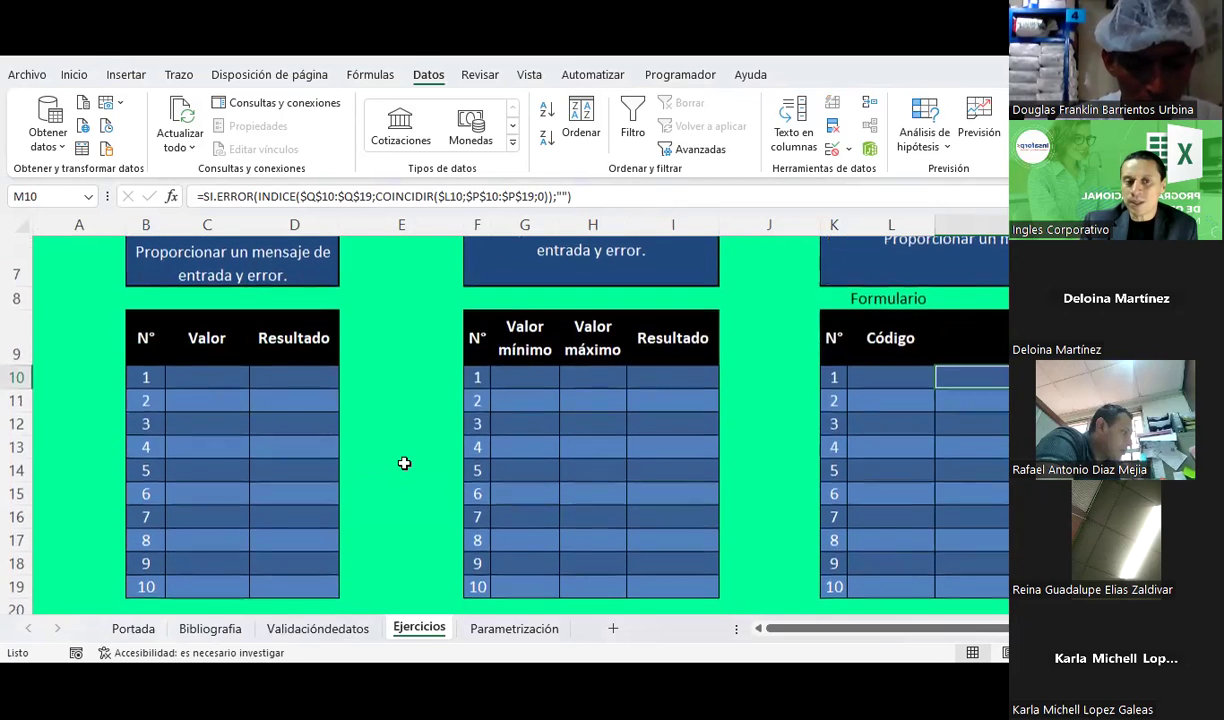
Check that Resultado cells D10:D12 reject a fill-down and the typed text 'dsdd', keeping their formulas
left_click(295, 377)
left_click_drag(285, 387, 280, 427)
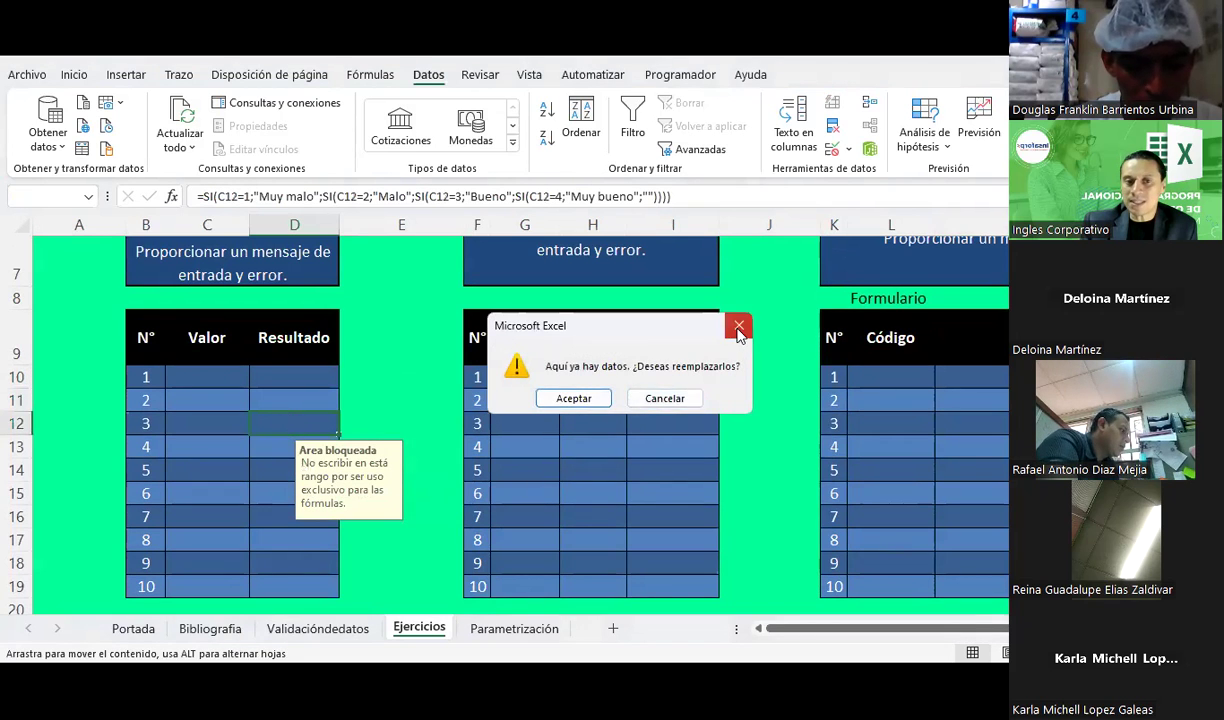
left_click(739, 325)
left_click(280, 430)
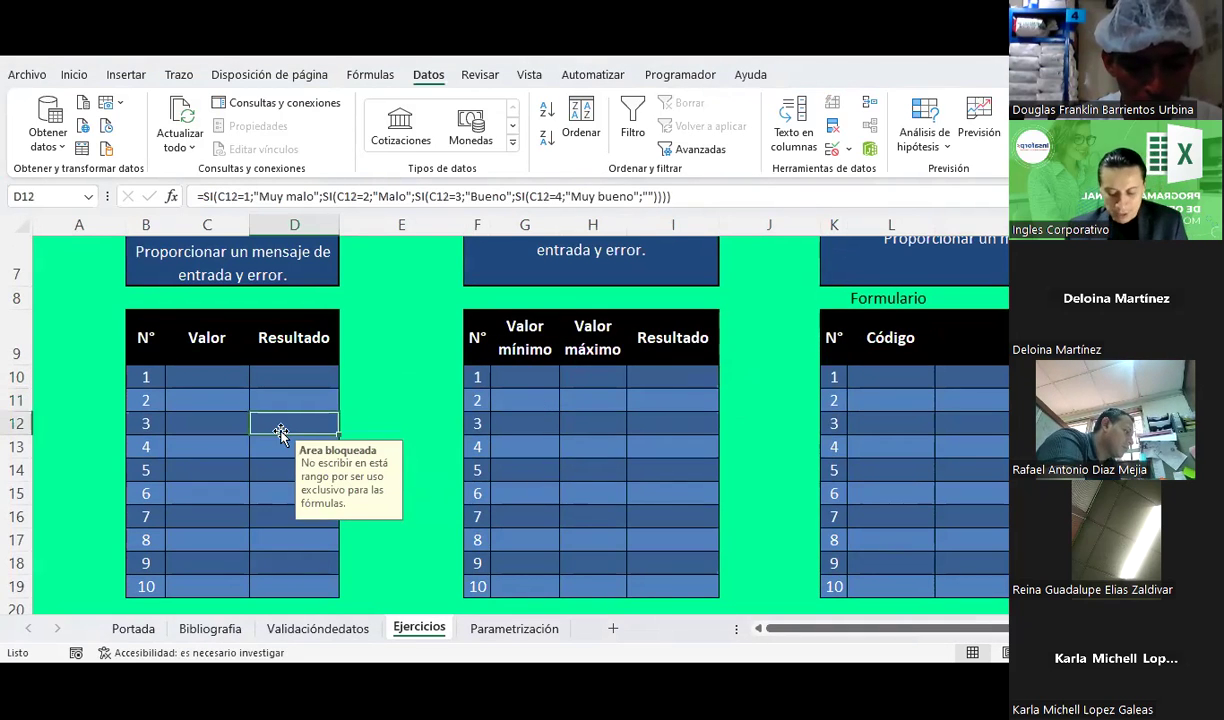
type("dsdd")
key("Return")
key("Escape")
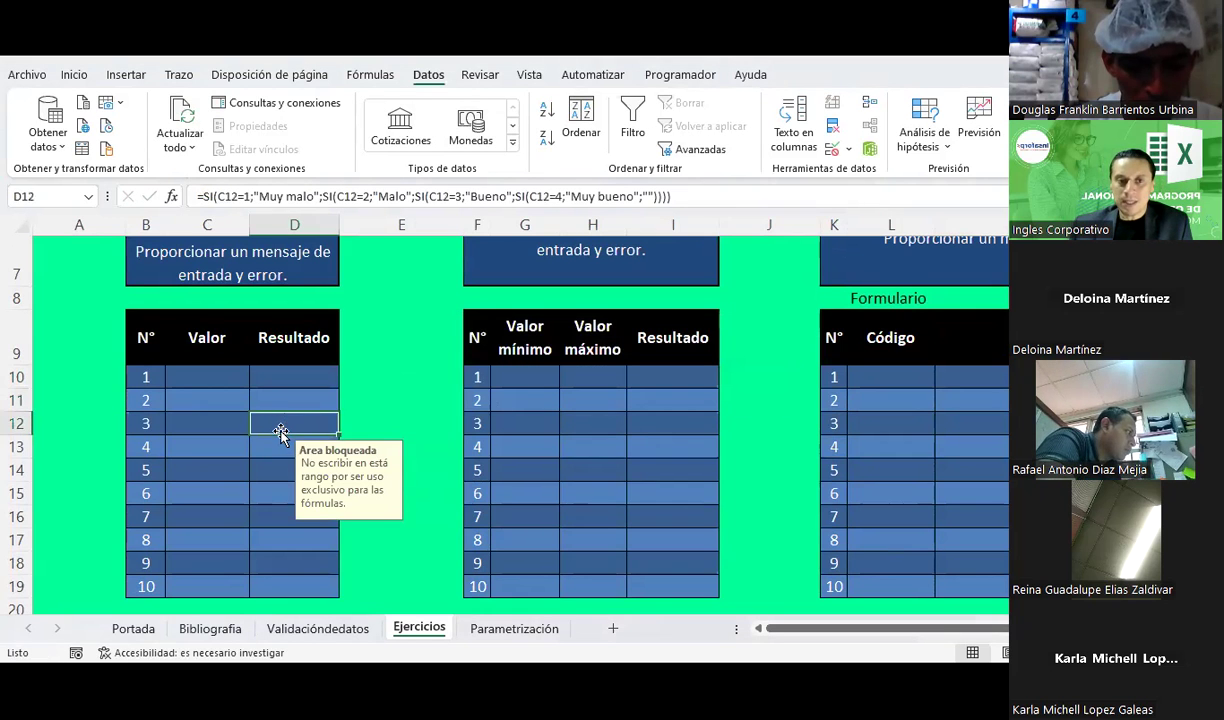
key("Up")
key("Up")
Select the Valor cells C10:C19
scroll(280, 430, "up", 2)
scroll(265, 382, "down", 1)
scroll(262, 380, "up", 2)
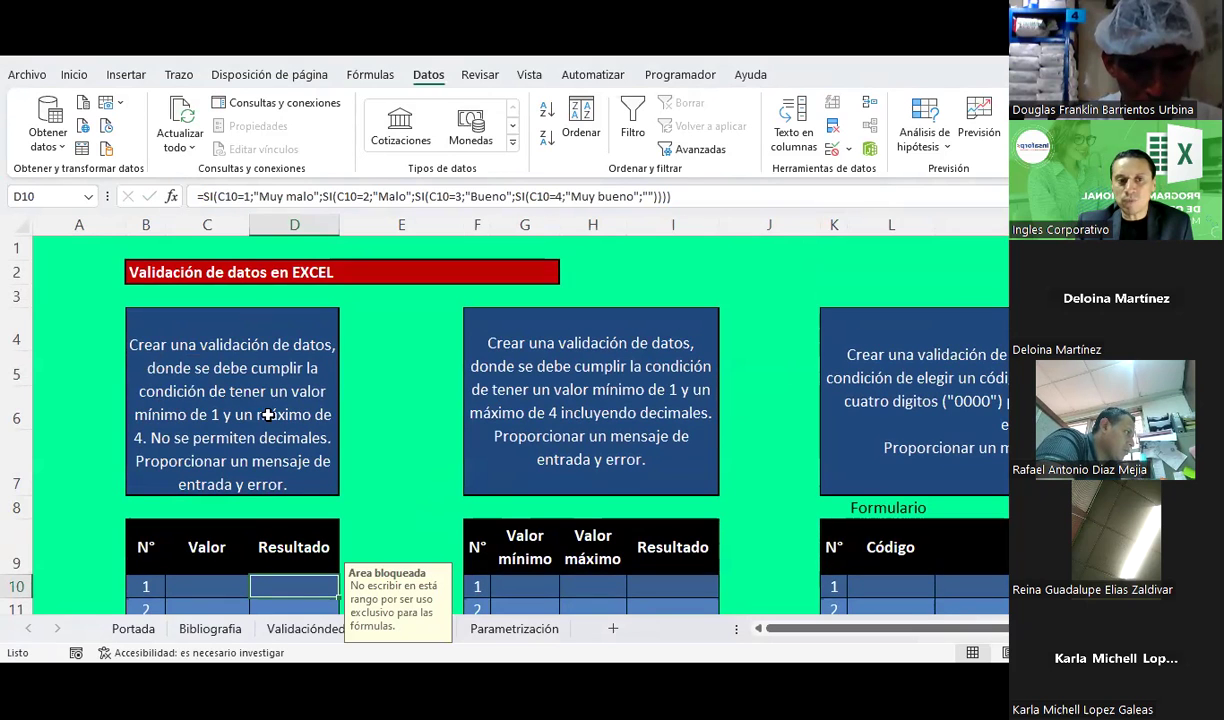
scroll(142, 455, "down", 2)
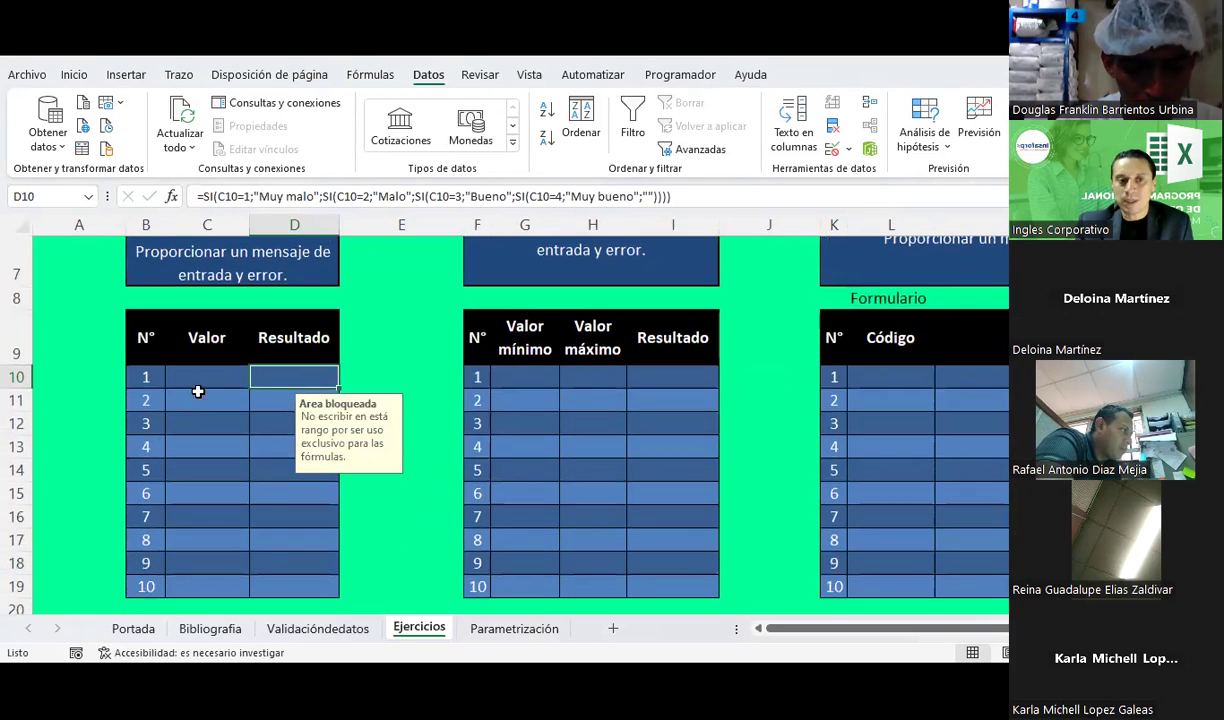
left_click_drag(201, 377, 185, 580)
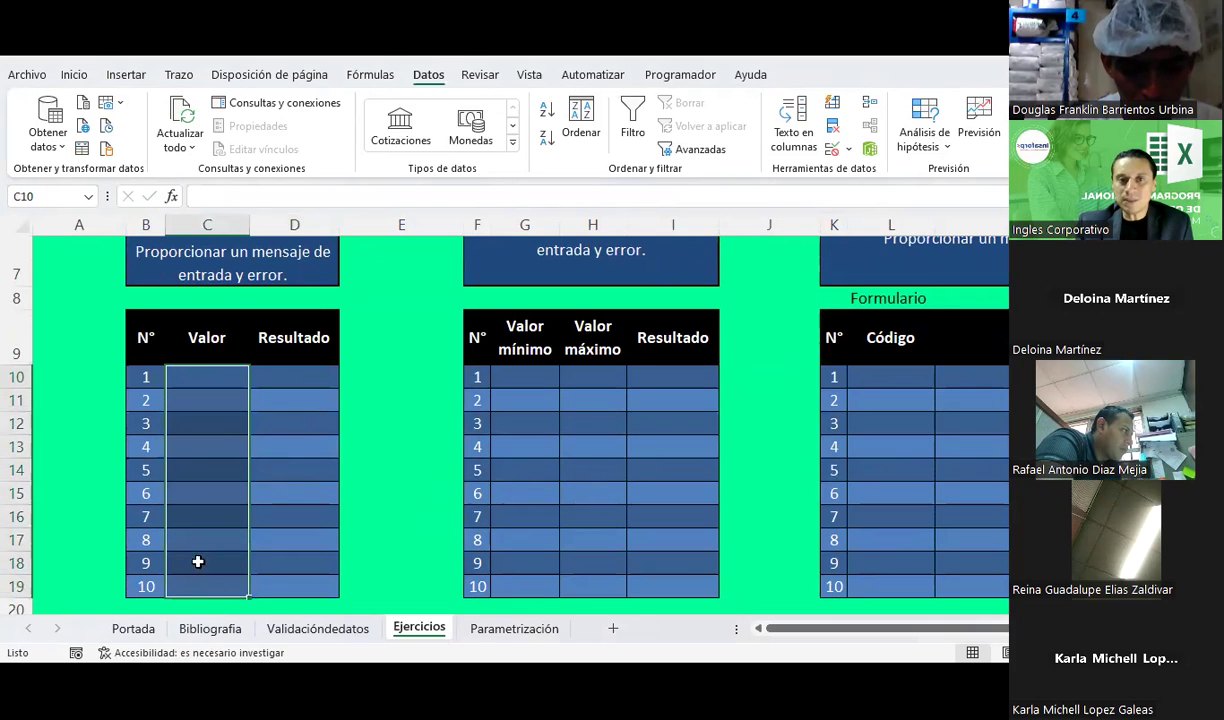
Add a data validation rule allowing only whole numbers between 1 and 4
left_click(847, 148)
left_click(863, 176)
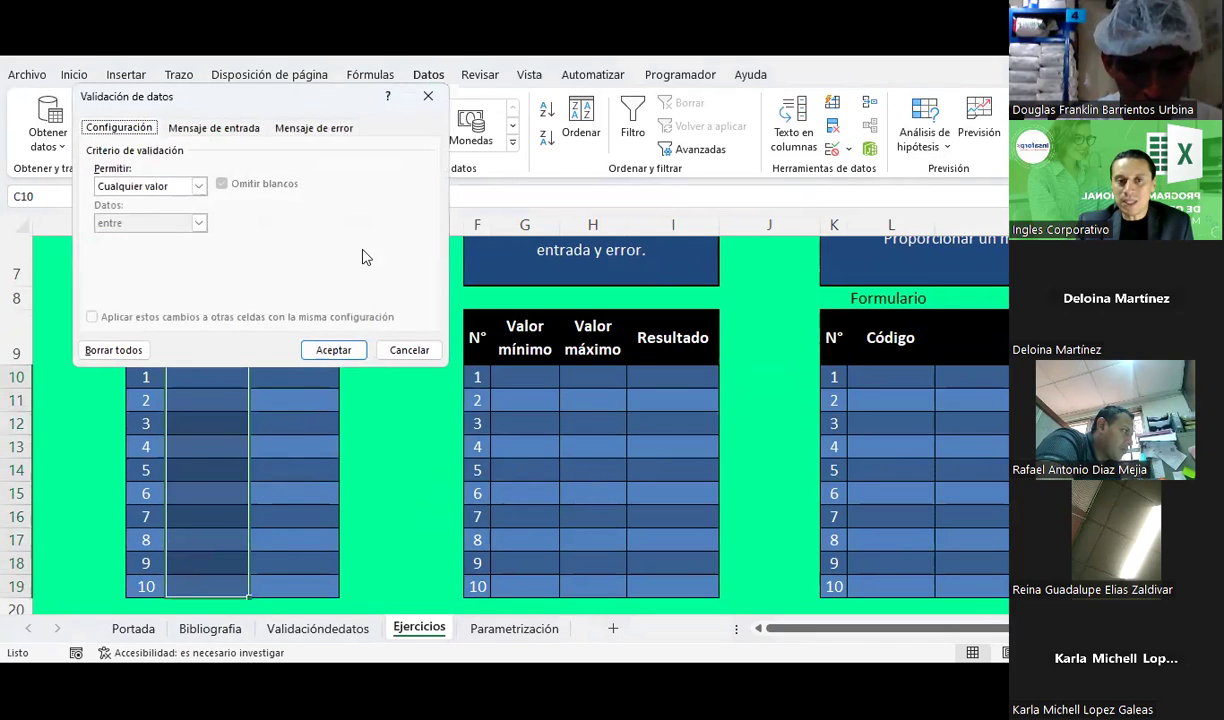
left_click(155, 195)
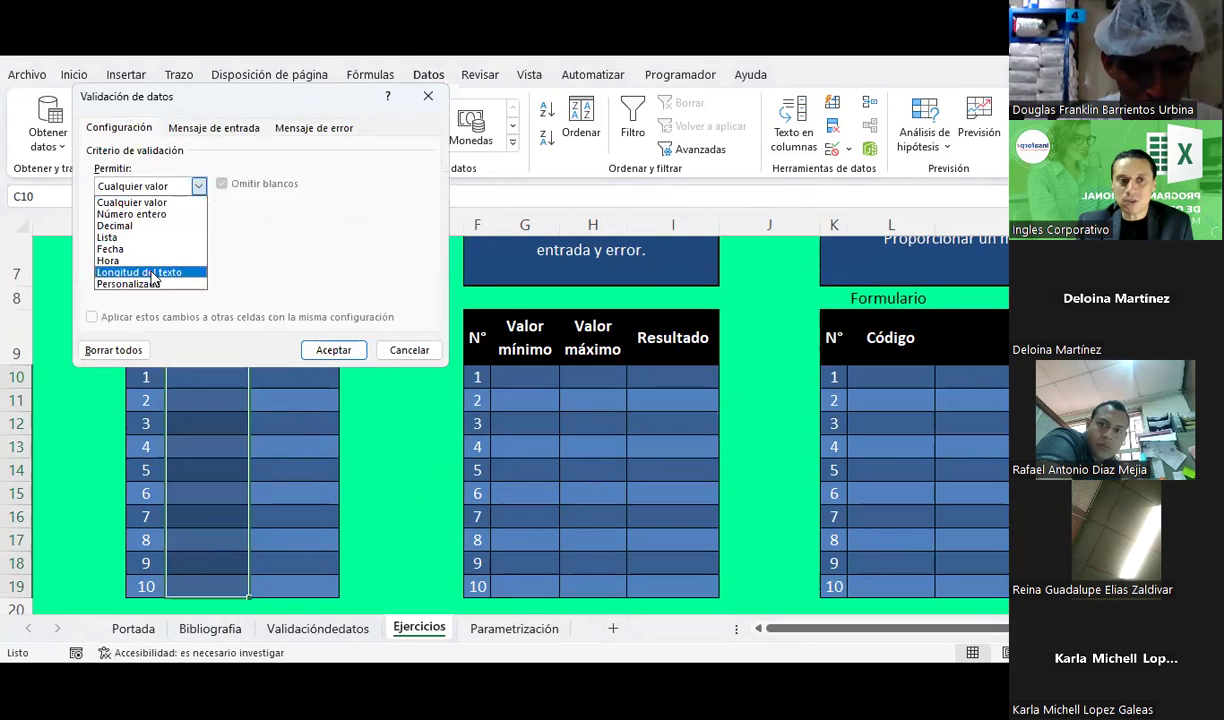
left_click(145, 271)
left_click(197, 222)
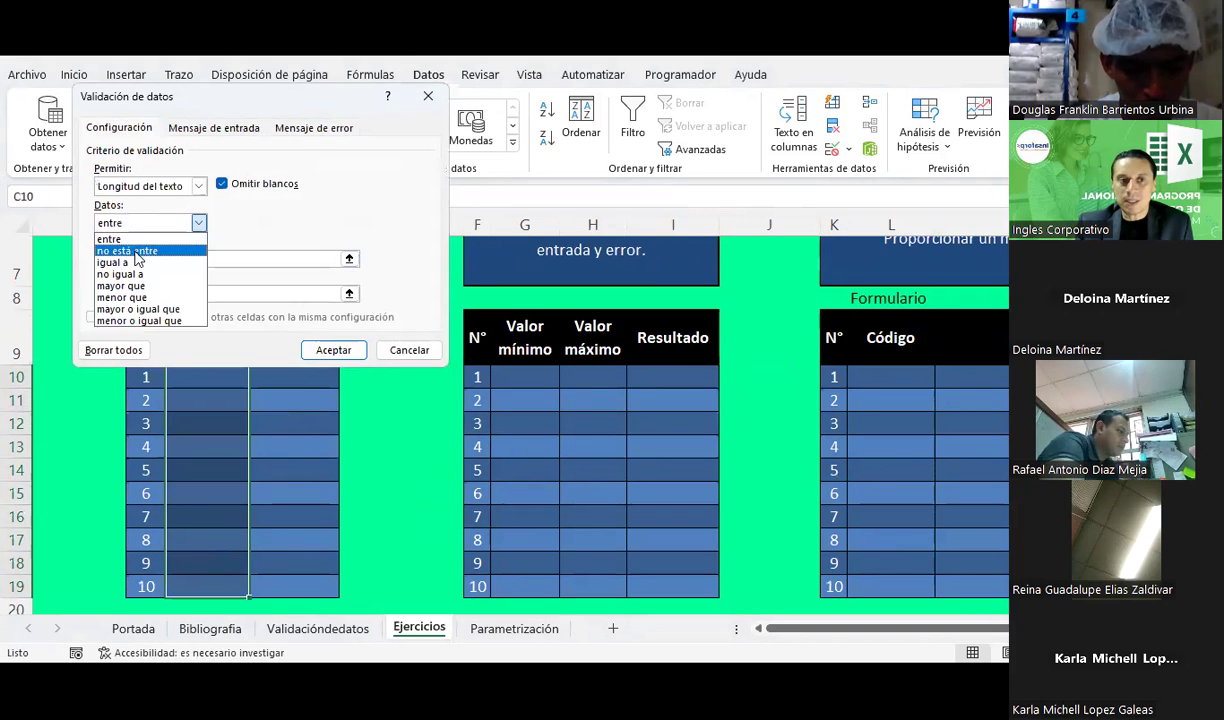
left_click(140, 186)
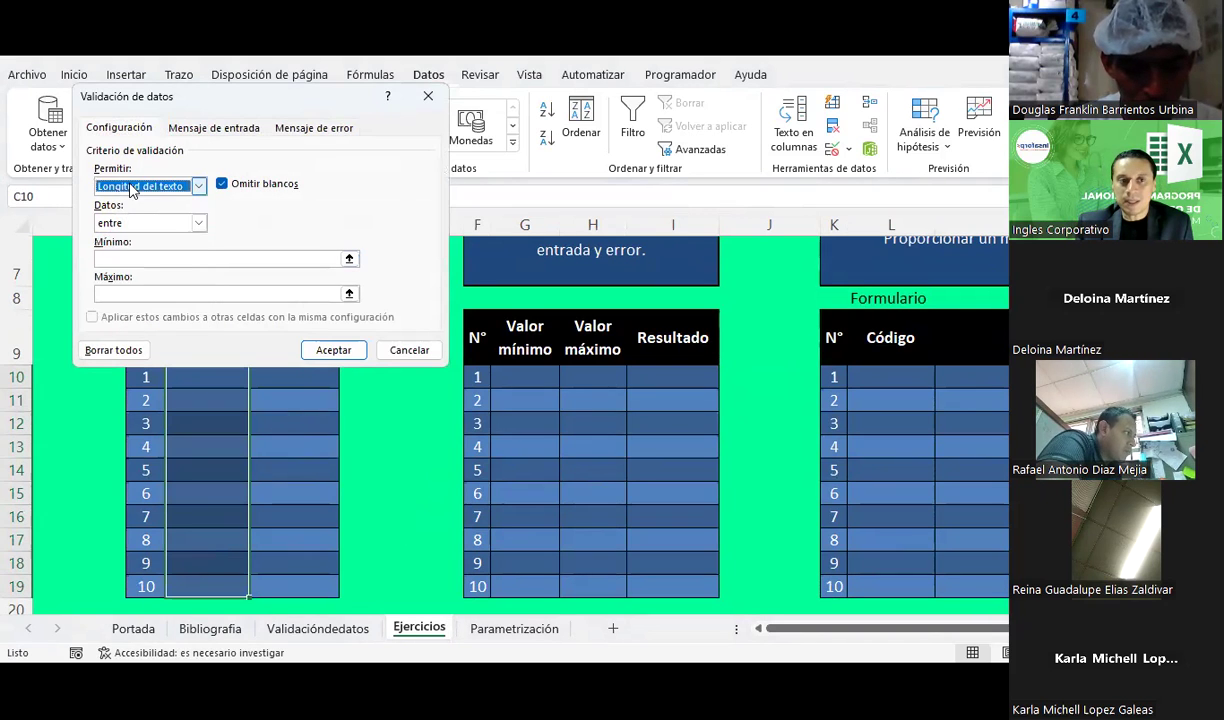
left_click(140, 186)
left_click(130, 213)
left_click(128, 223)
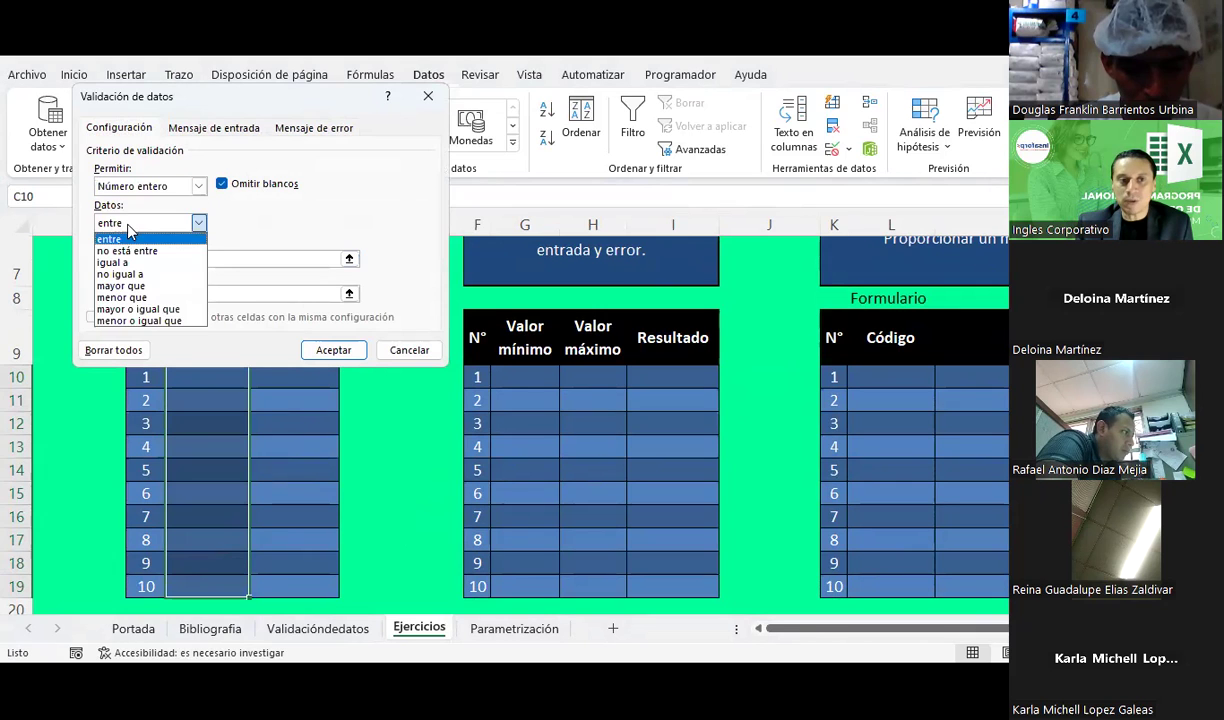
left_click(128, 238)
left_click(121, 258)
type("1")
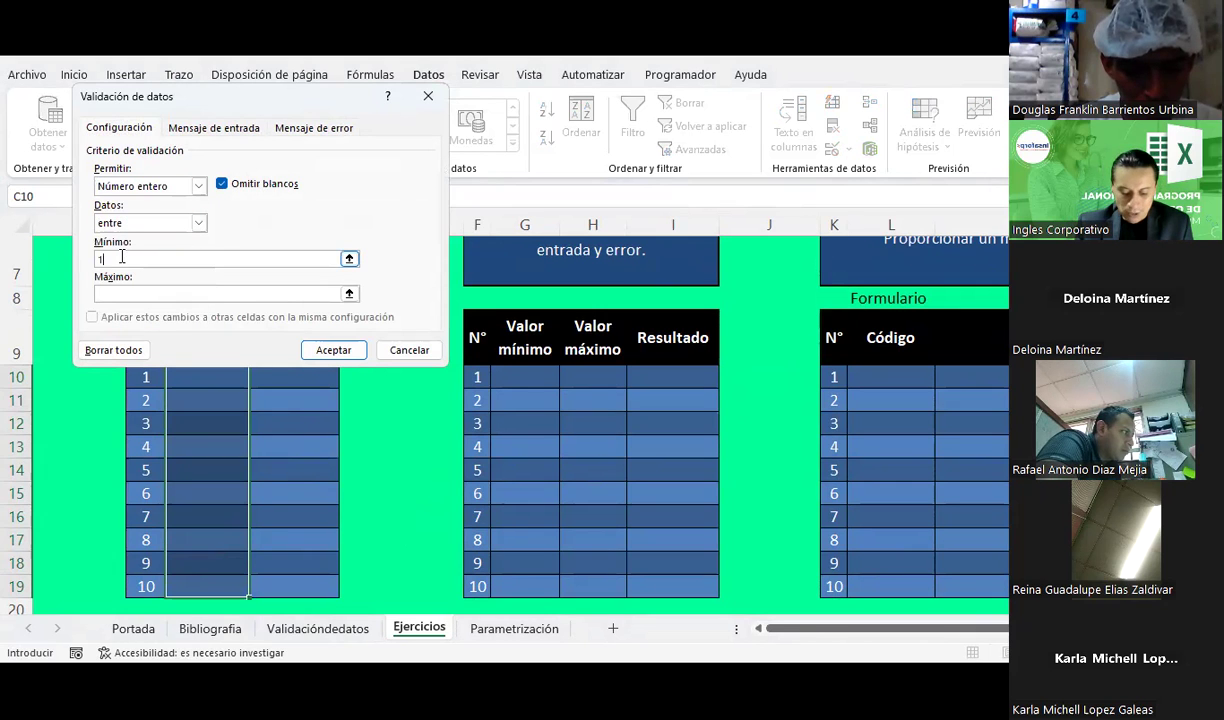
left_click(333, 349)
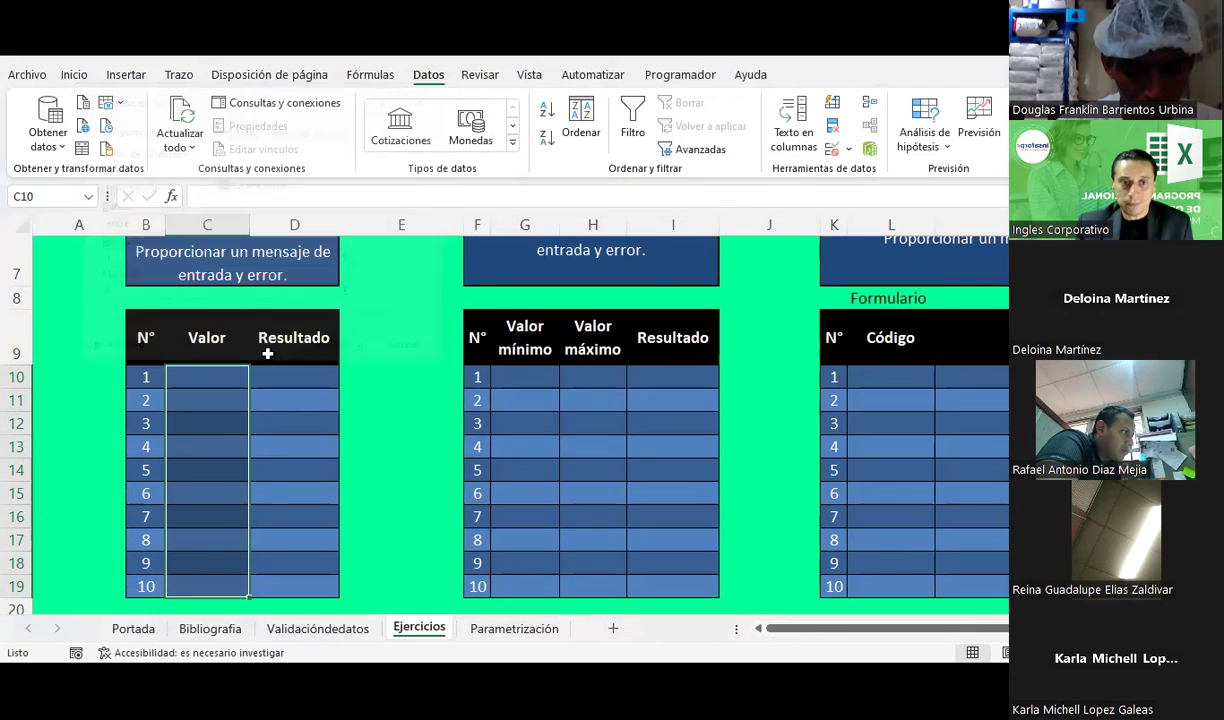
Enter Valor values 1, 3, 4 and 3 in C10:C13, seeing 5 rejected
left_click(210, 376)
type("1")
key("Return")
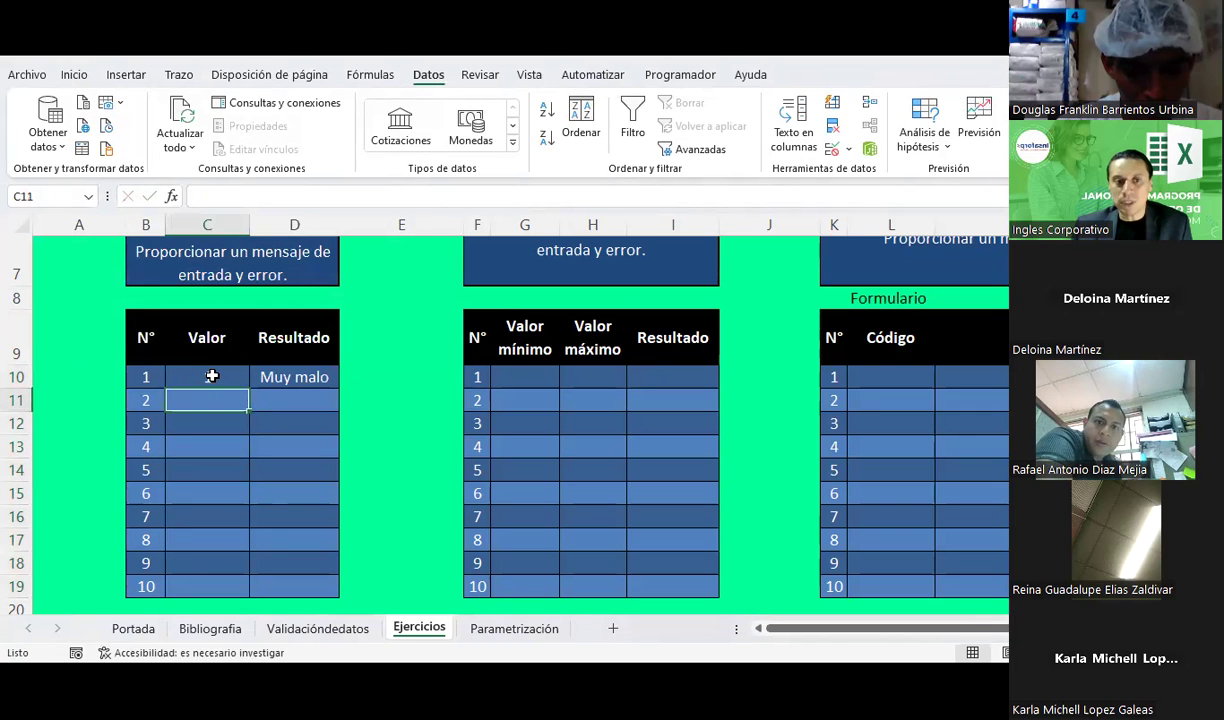
type("3")
key("Return")
type("4")
key("Return")
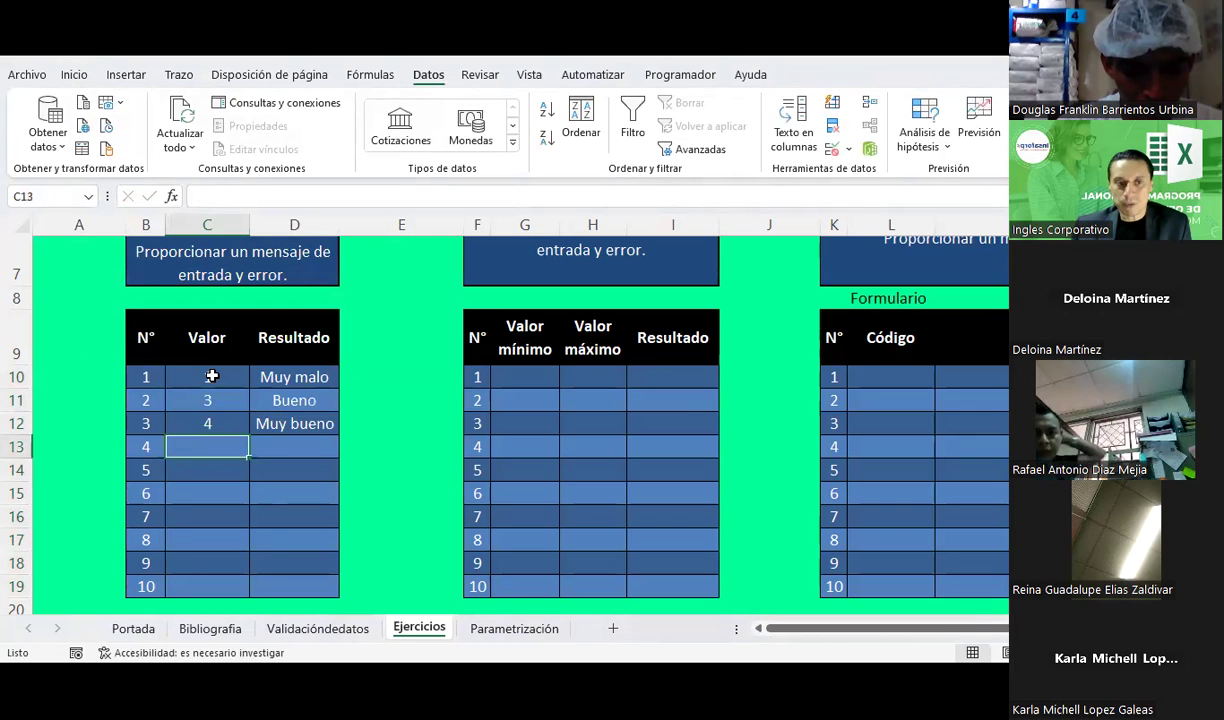
type("5")
key("Return")
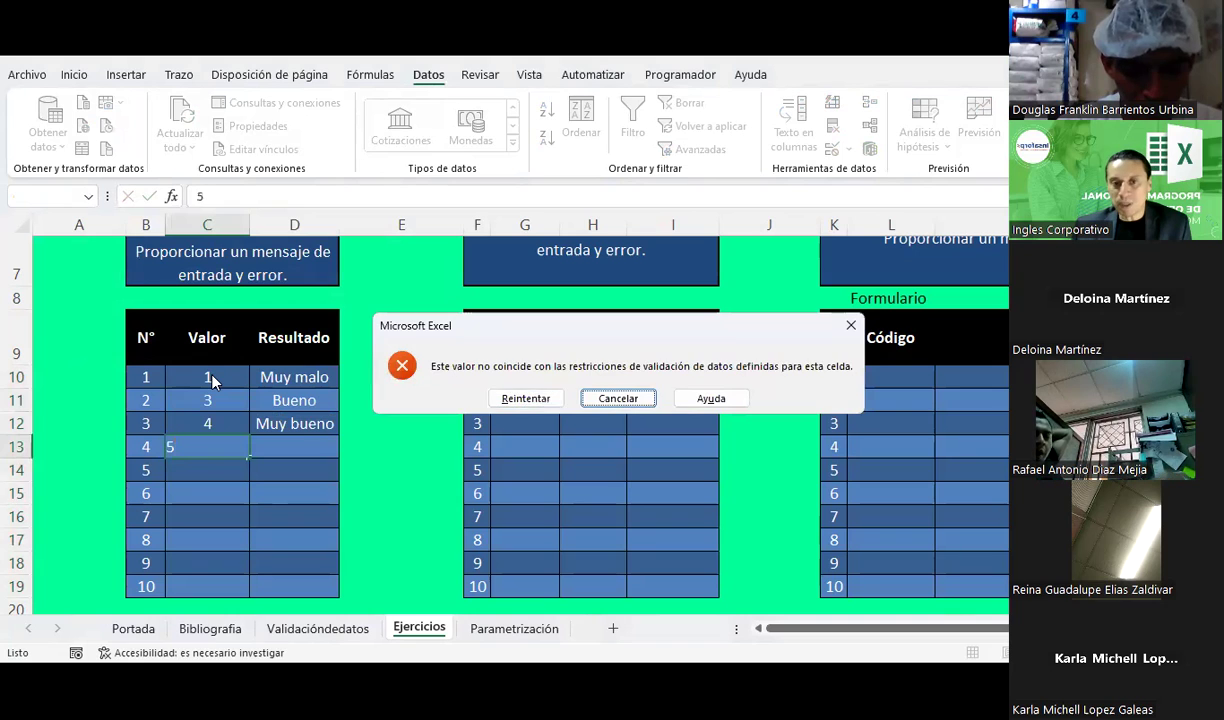
key("Return")
type("3")
key("Return")
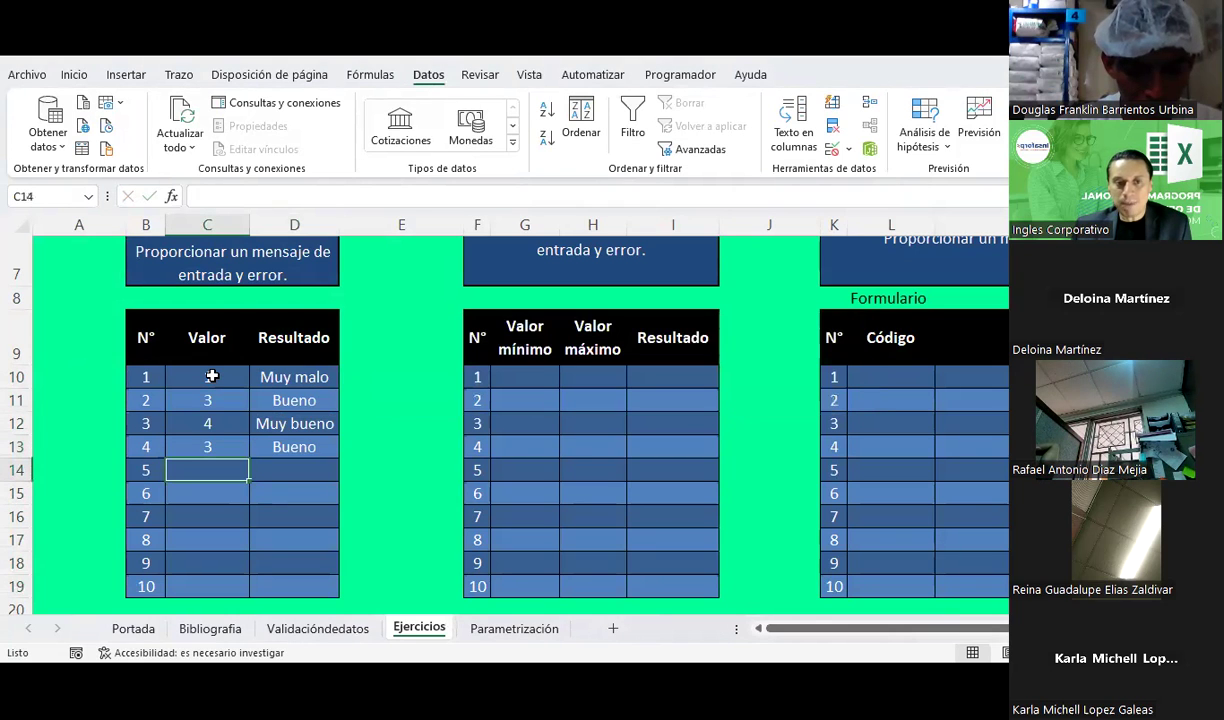
Inspect the Resultado formulas in D10 through D13
left_click(264, 377)
left_click(261, 400)
left_click(259, 423)
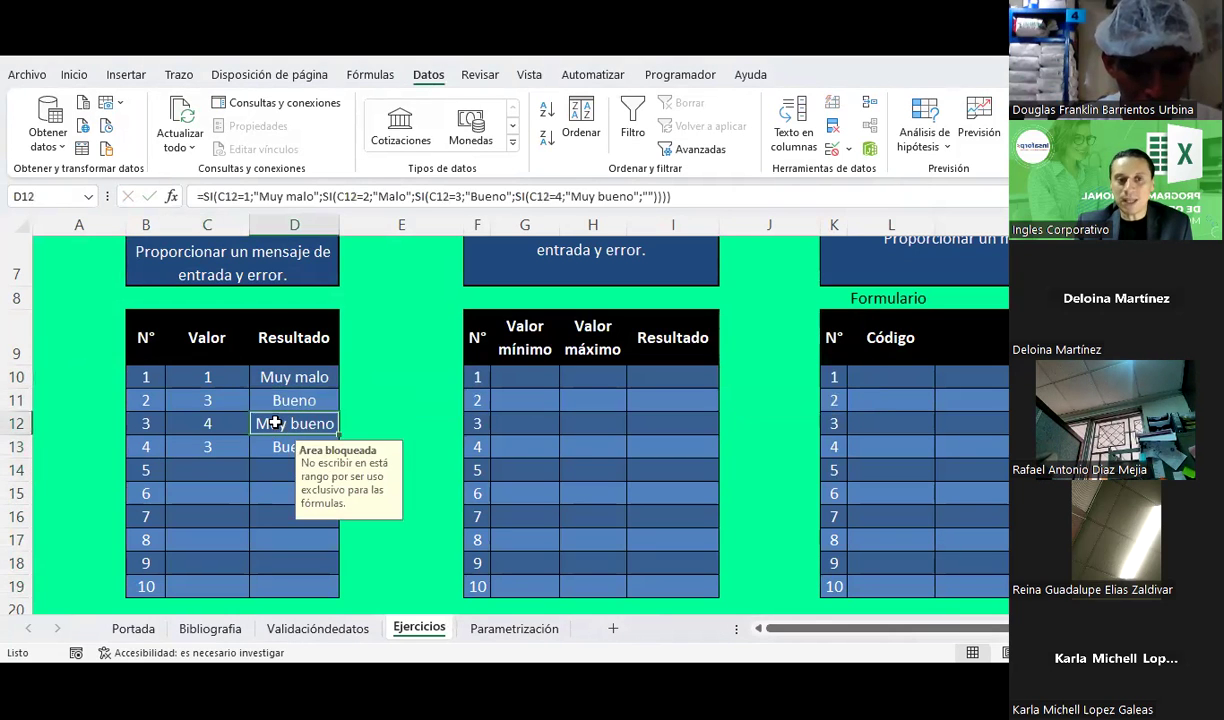
left_click(254, 447)
scroll(371, 402, "up", 1)
left_click(500, 295)
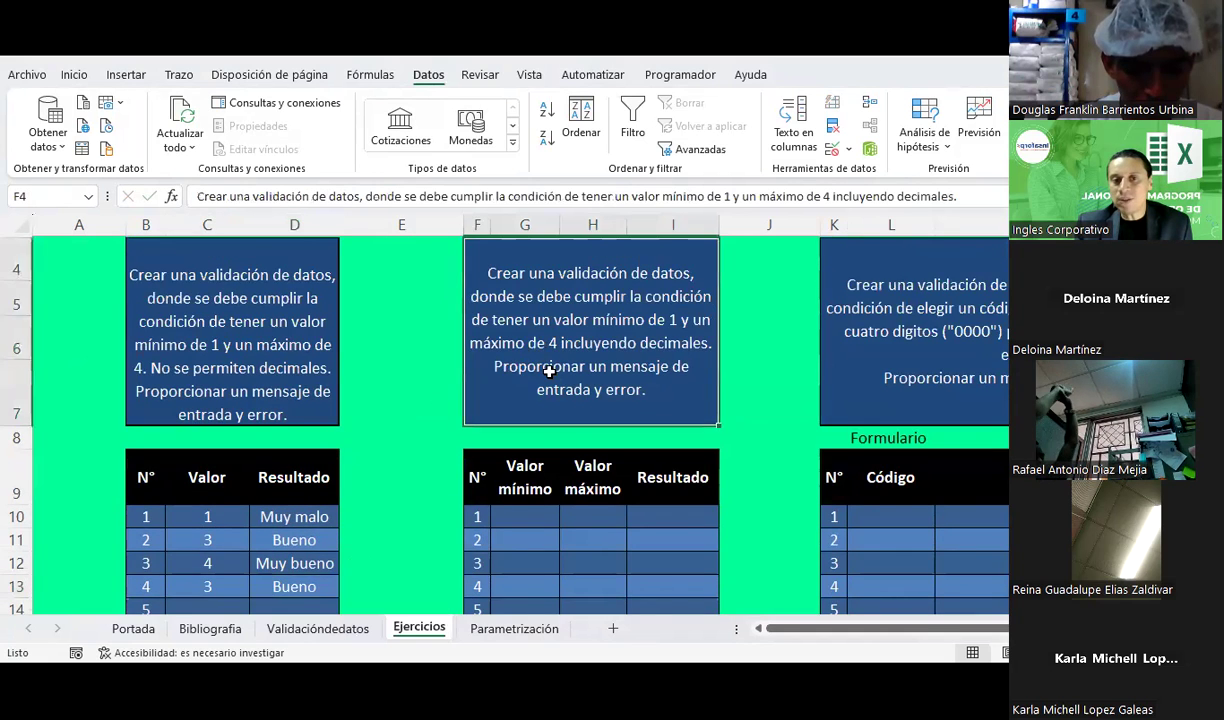
scroll(500, 300, "down", 1)
left_click(520, 377)
left_click(519, 400)
left_click(519, 420)
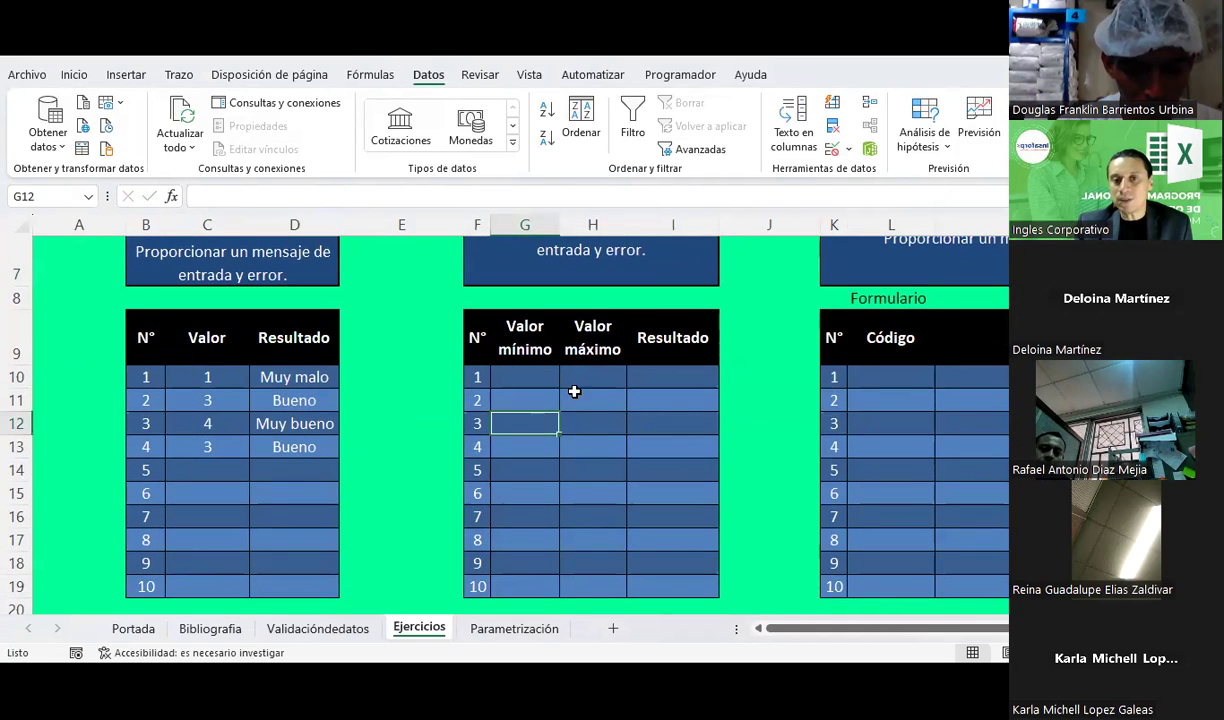
left_click(576, 396)
left_click(648, 376)
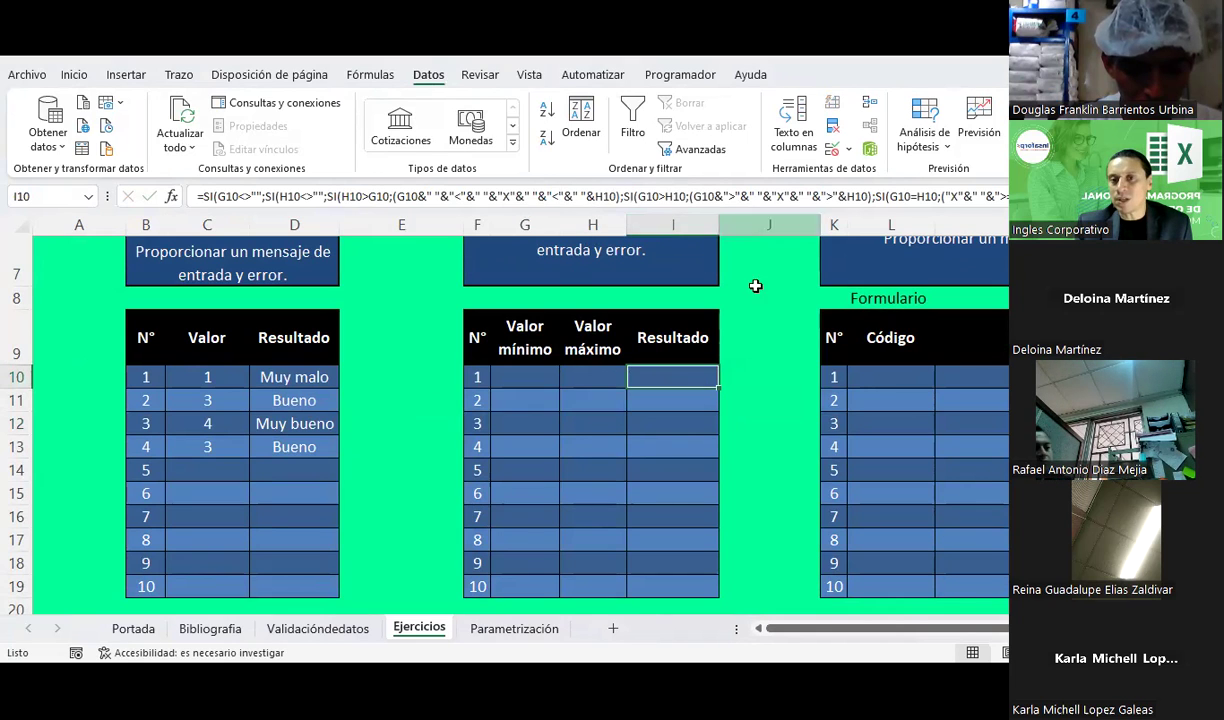
left_click(887, 376)
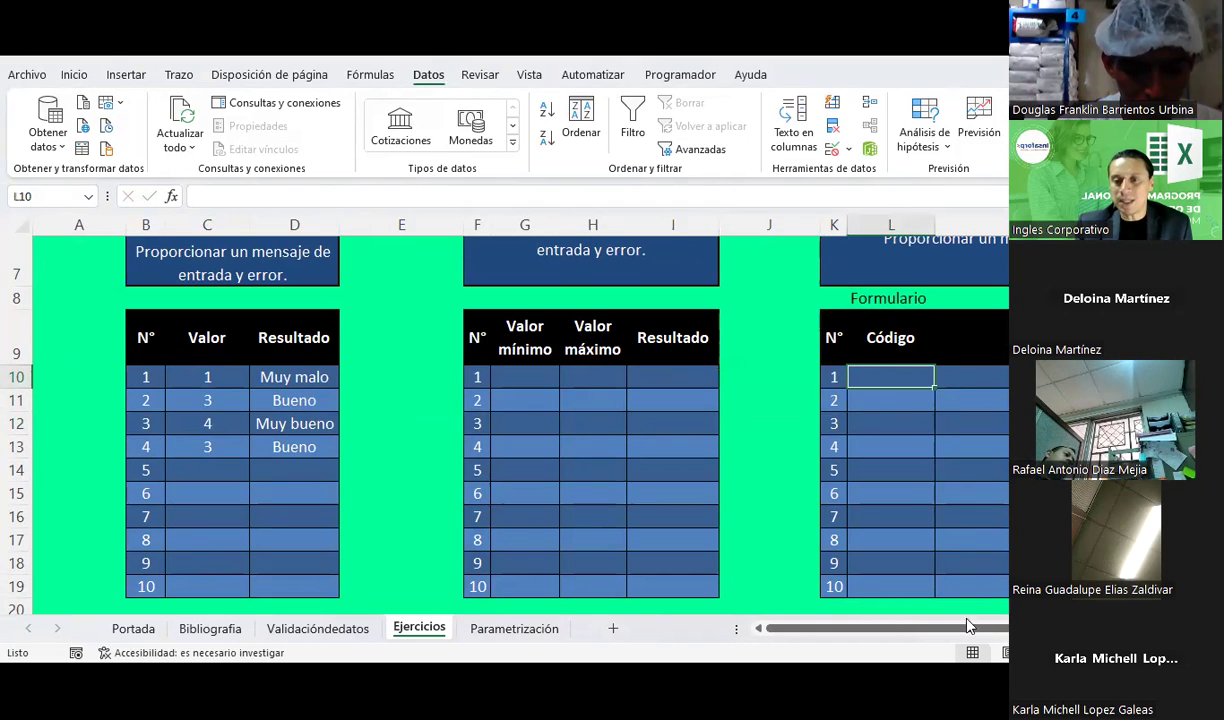
left_click_drag(968, 626, 1109, 626)
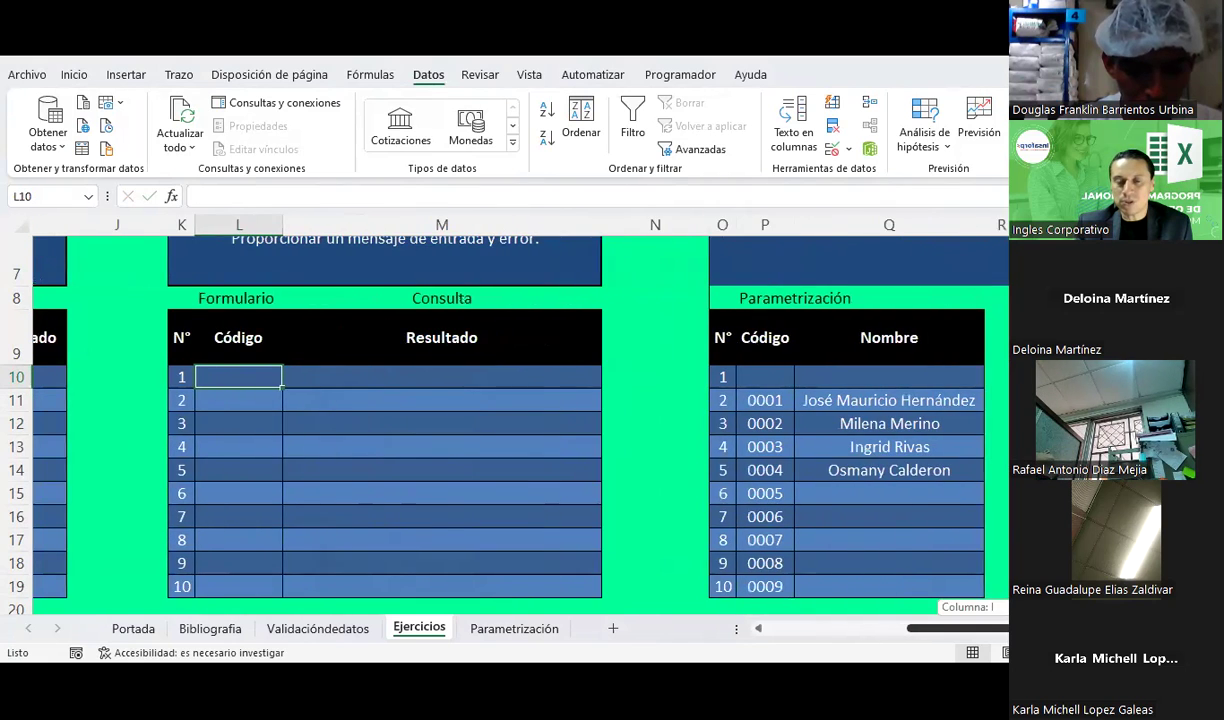
left_click_drag(990, 628, 876, 628)
scroll(592, 484, "up", 2)
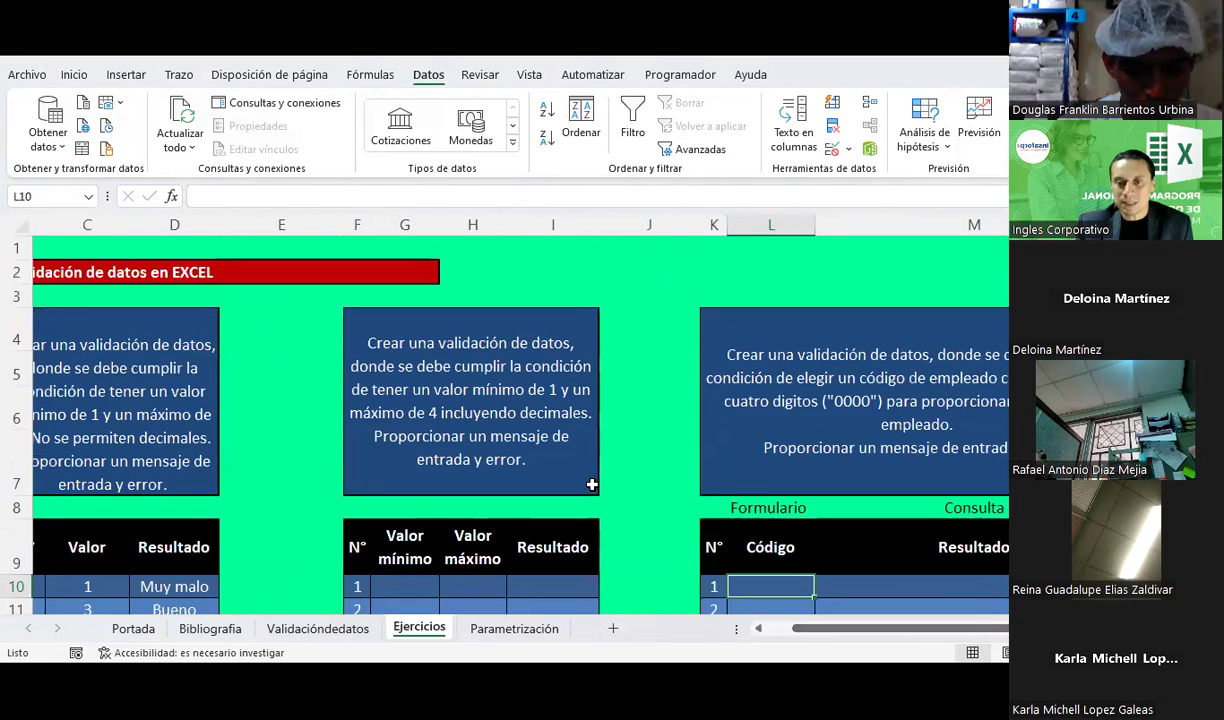
scroll(592, 484, "down", 2)
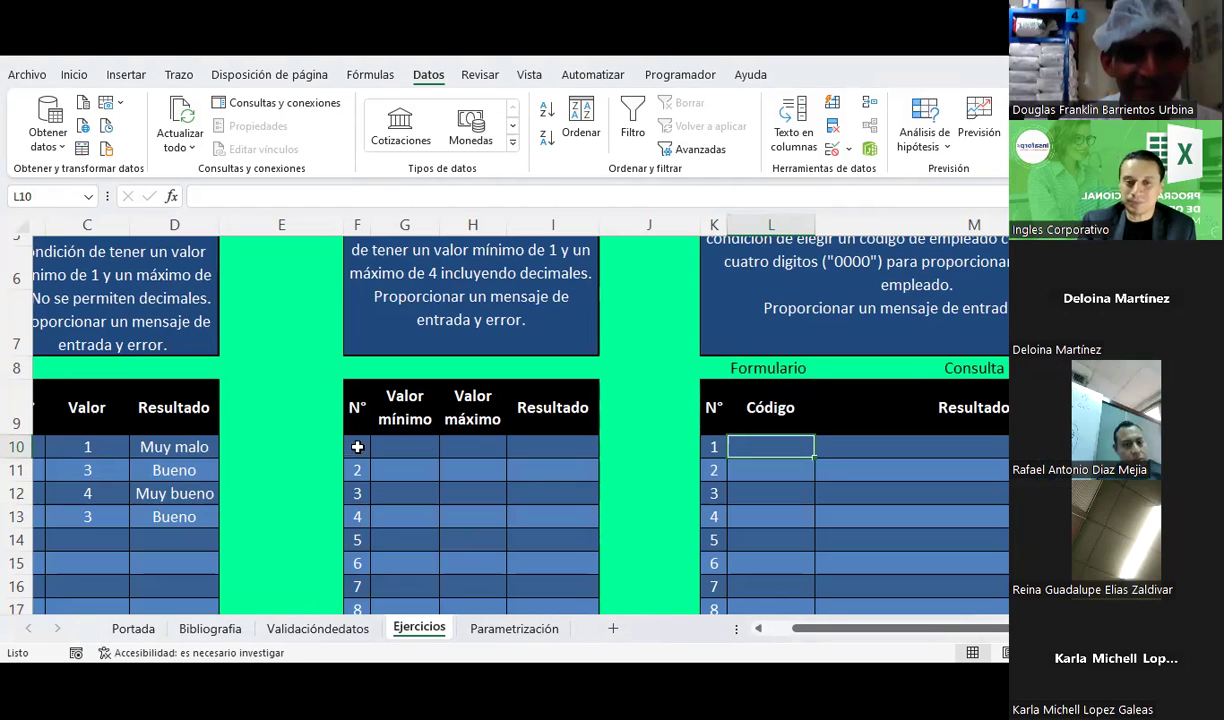
left_click(470, 447)
left_click_drag(401, 446, 396, 603)
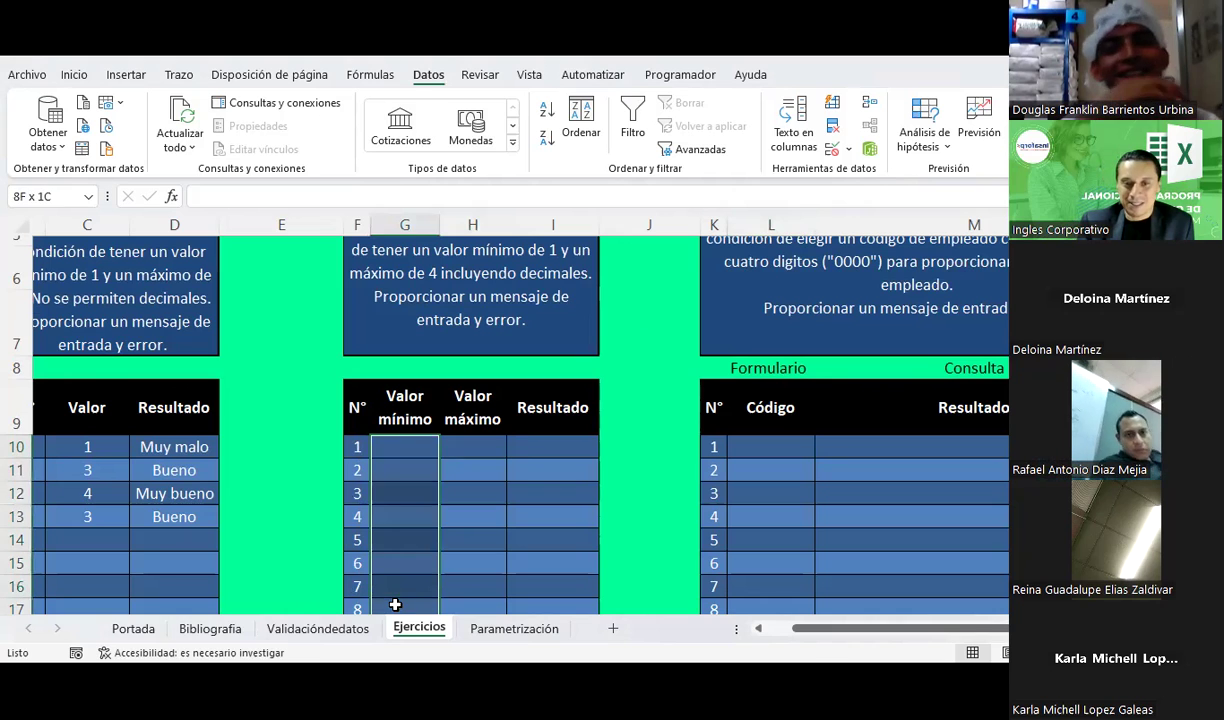
left_click(833, 148)
left_click(868, 171)
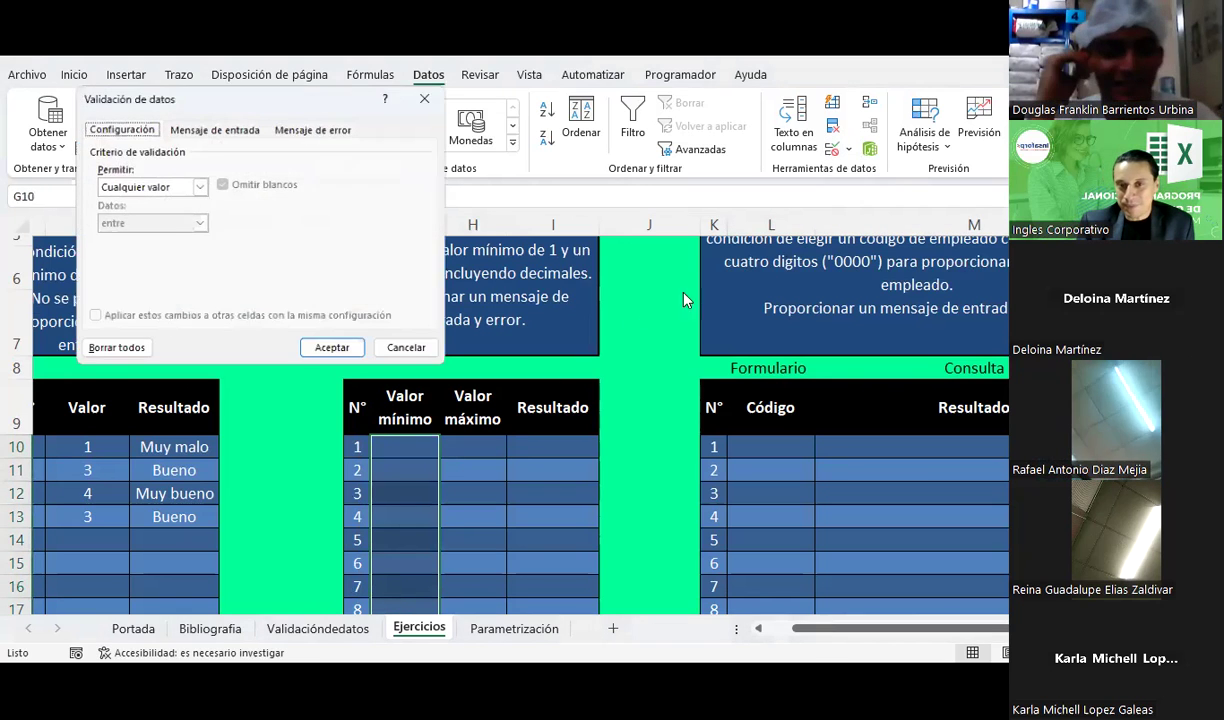
left_click(293, 130)
left_click(281, 208)
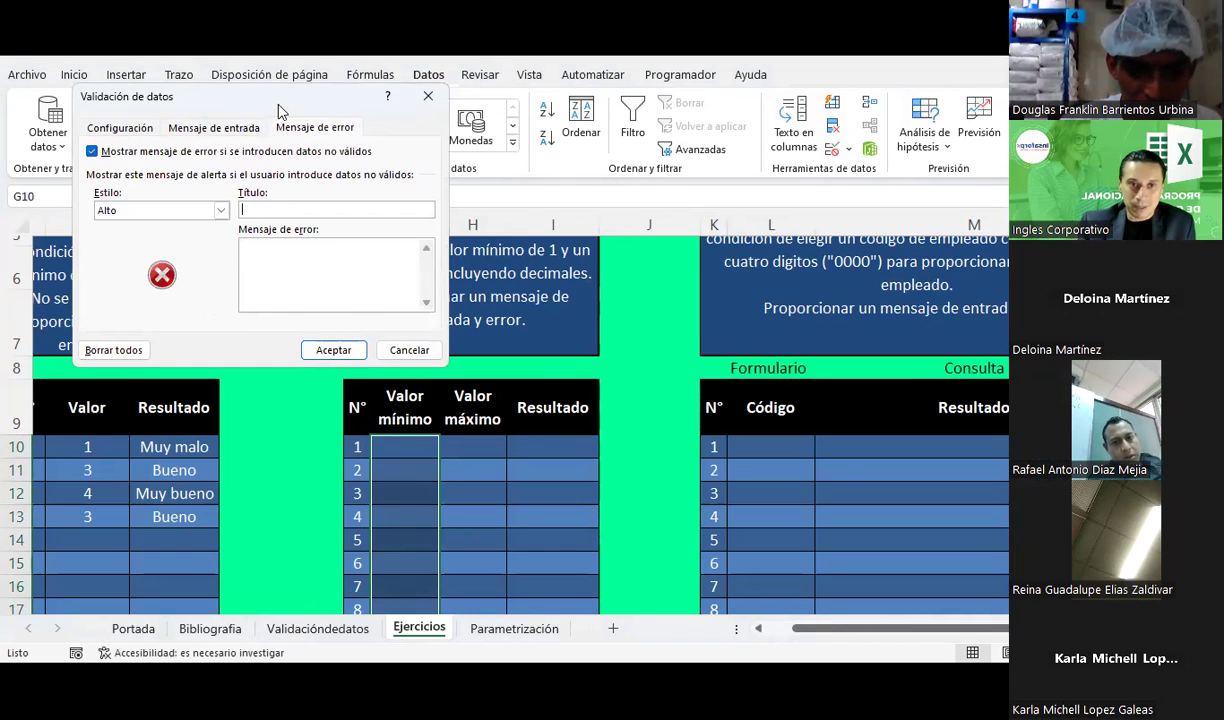
left_click_drag(283, 108, 479, 149)
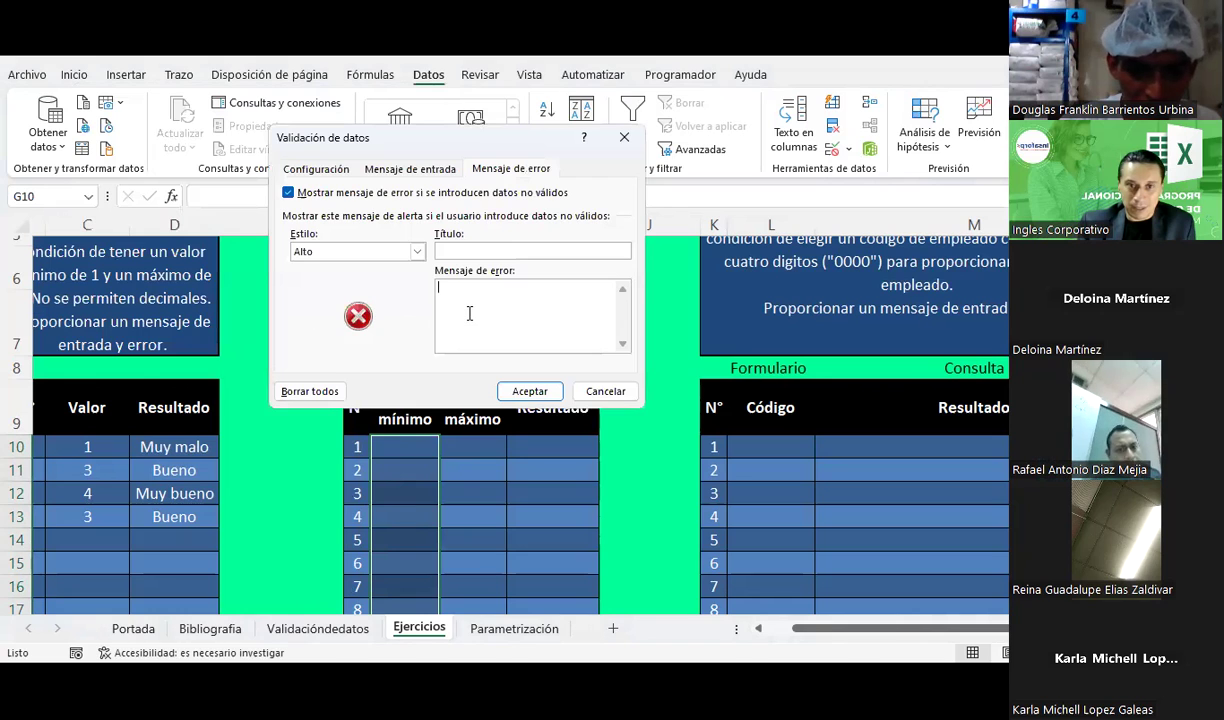
key("super+period")
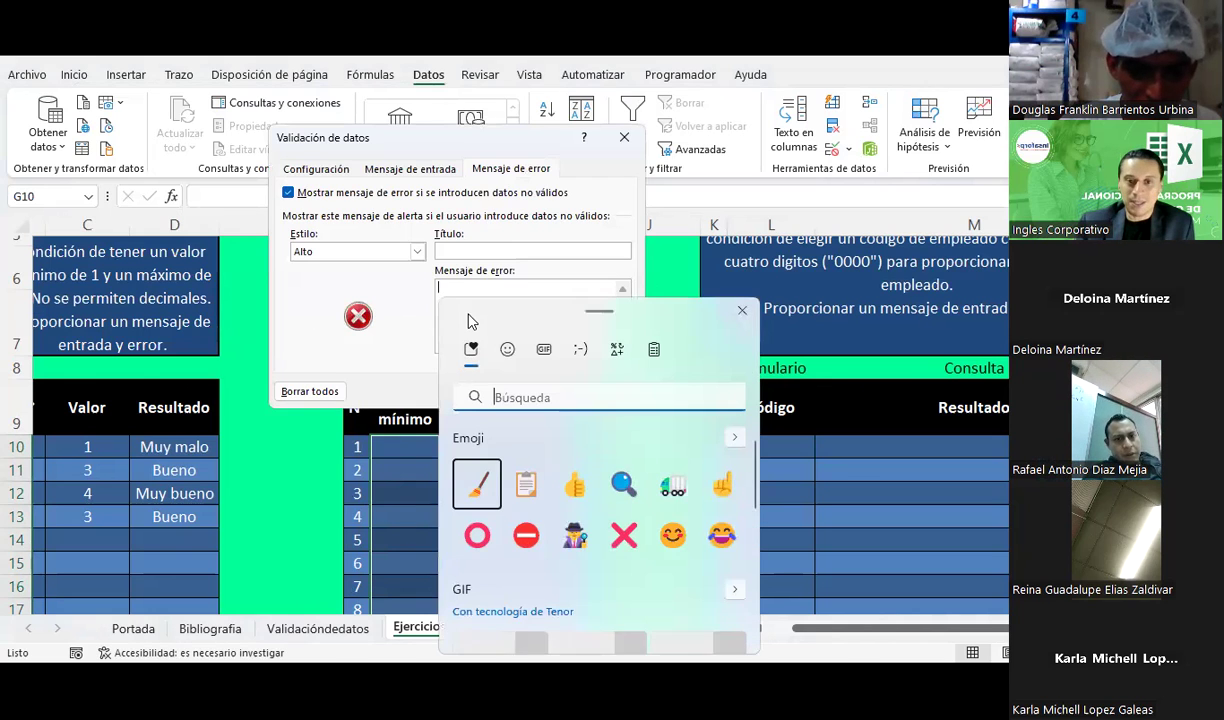
left_click(527, 536)
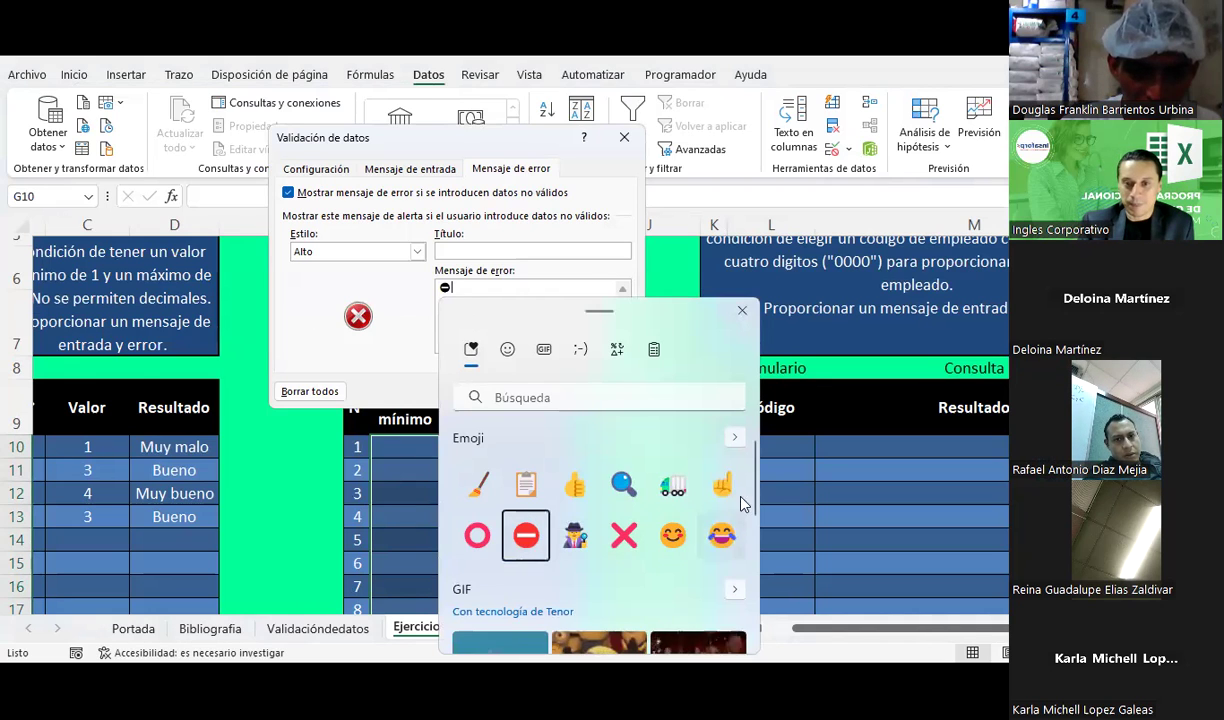
scroll(716, 474, "down", 2)
scroll(716, 507, "down", 2)
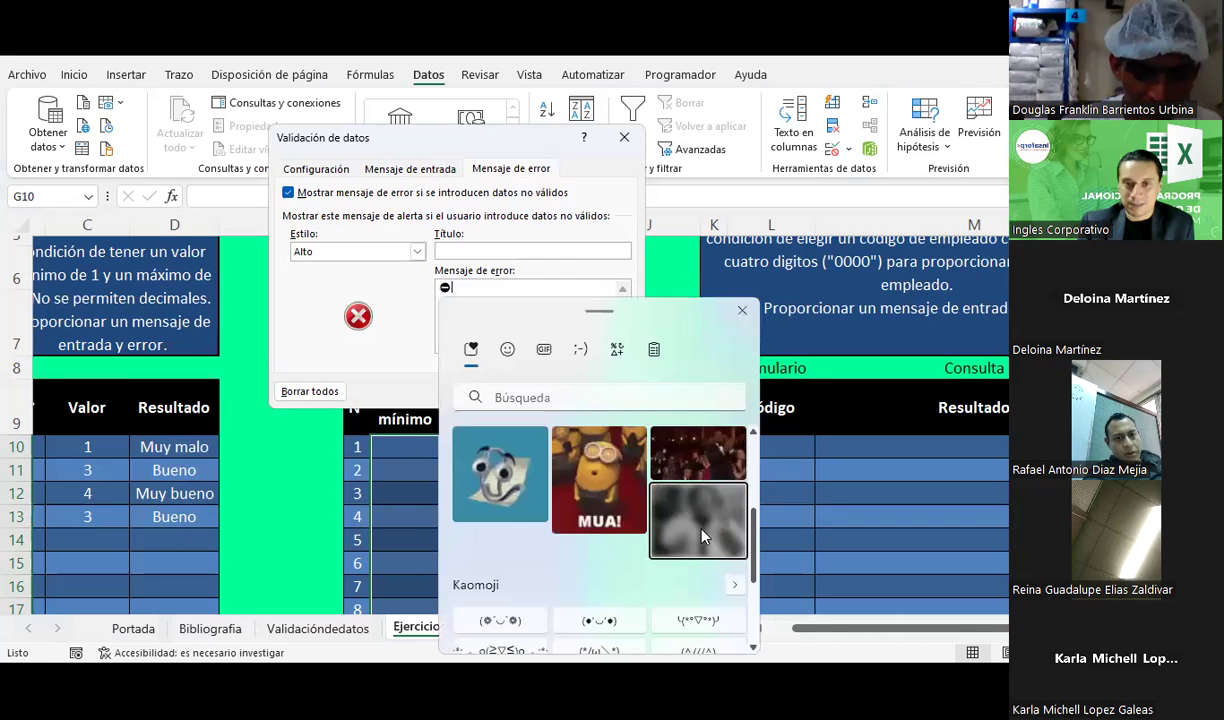
left_click(704, 537)
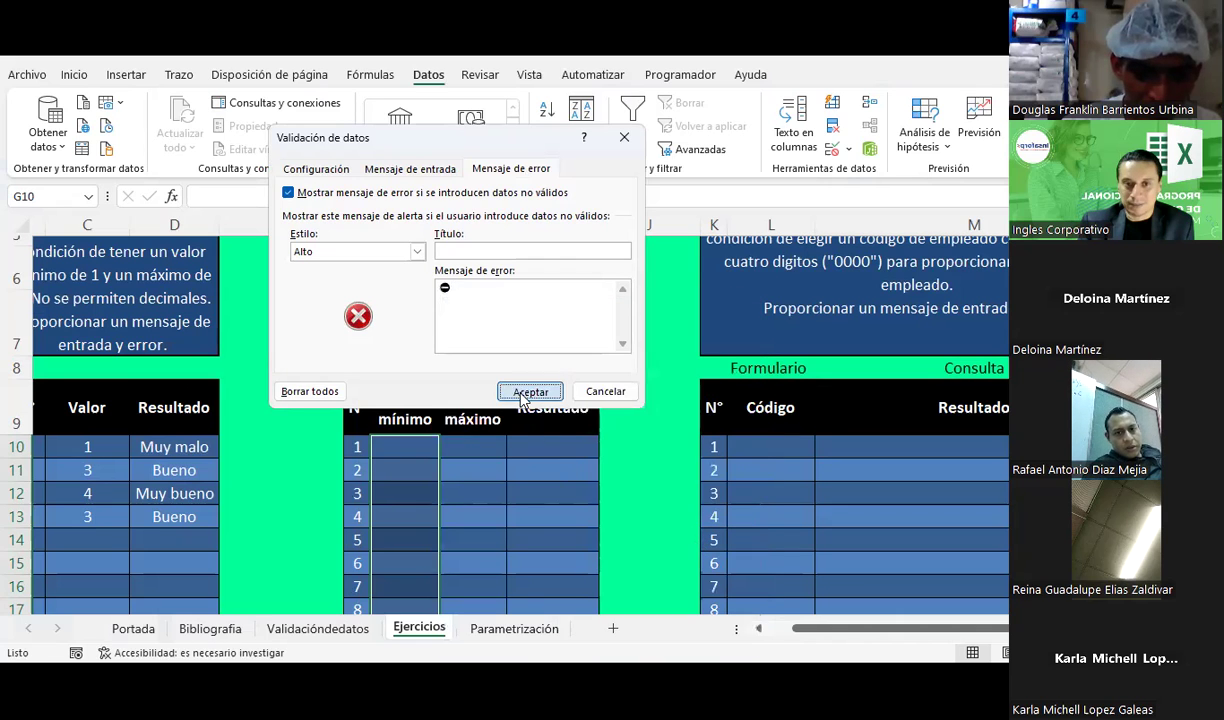
left_click(521, 391)
left_click(848, 148)
left_click(880, 240)
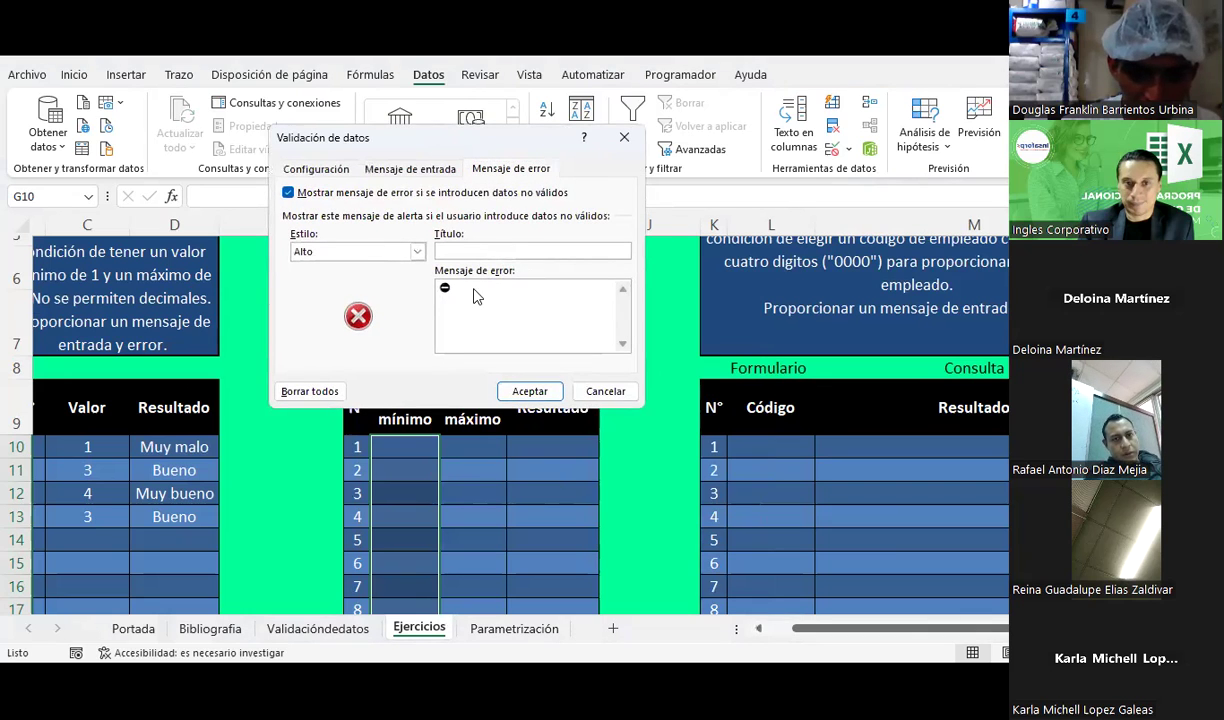
left_click(318, 391)
left_click(529, 391)
left_click(675, 422)
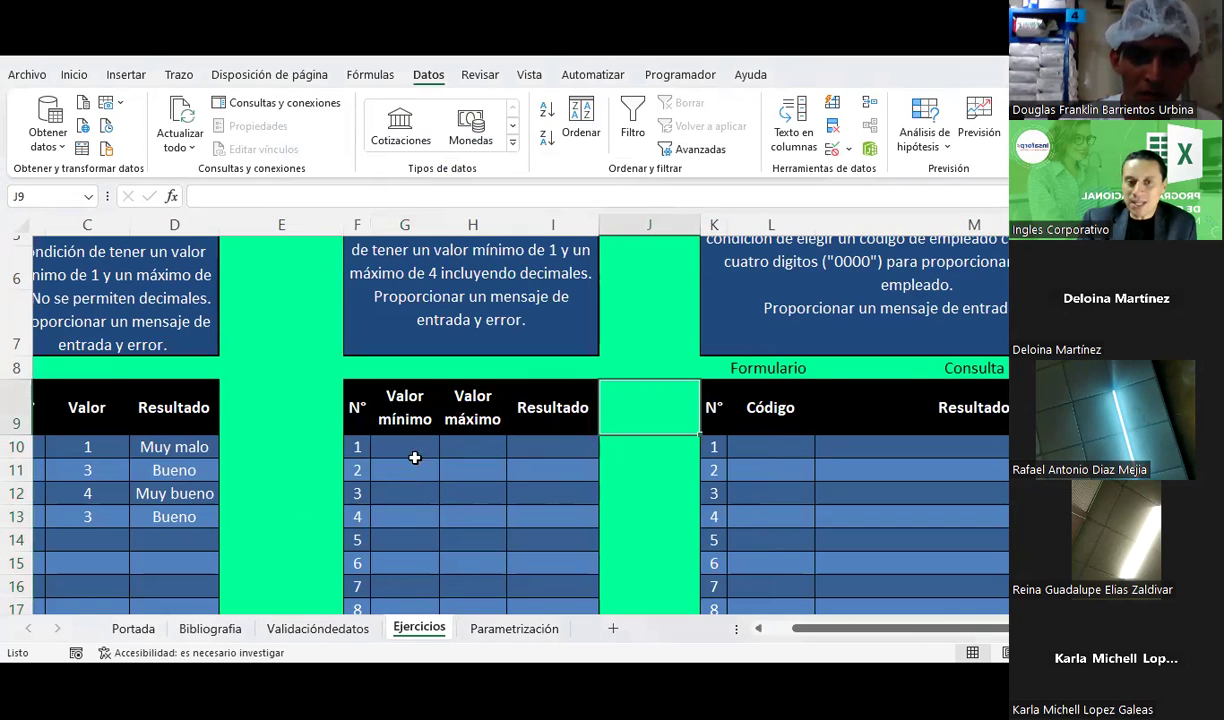
Select G10:G17, then return to the Validacióndedatos sheet and select cell K14
left_click_drag(414, 457, 404, 598)
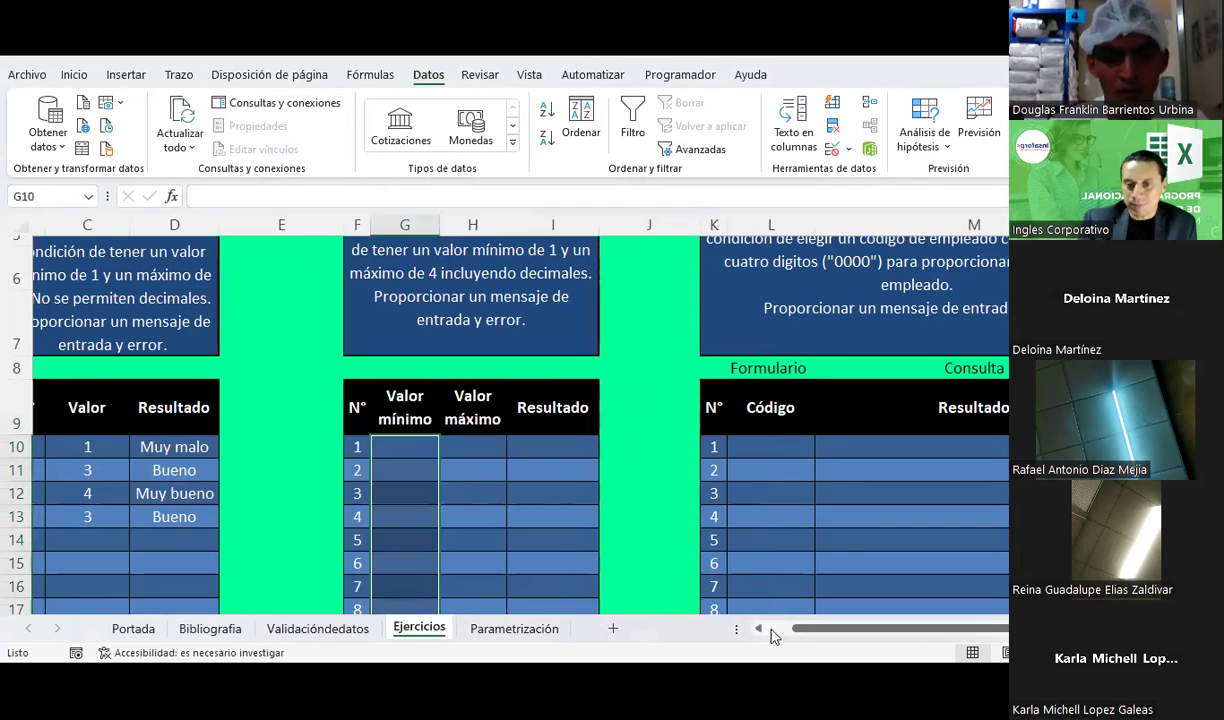
scroll(773, 636, "left", 1)
scroll(429, 407, "down", 1)
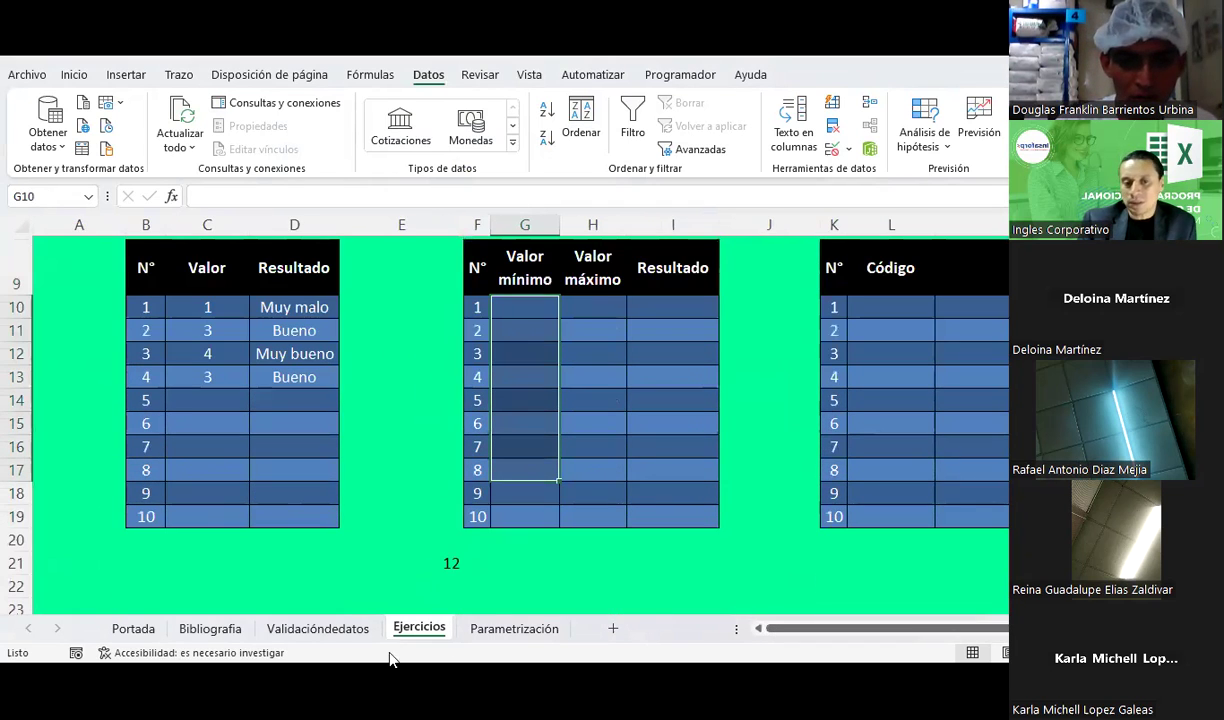
left_click(333, 632)
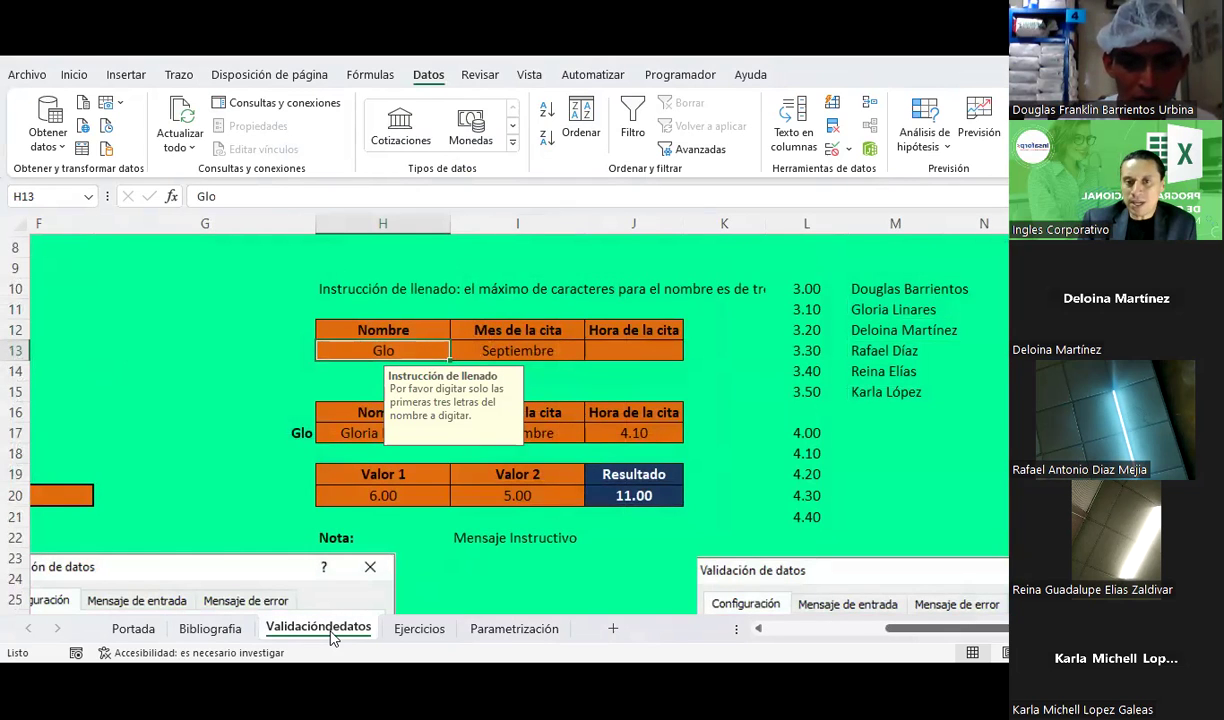
left_click(714, 377)
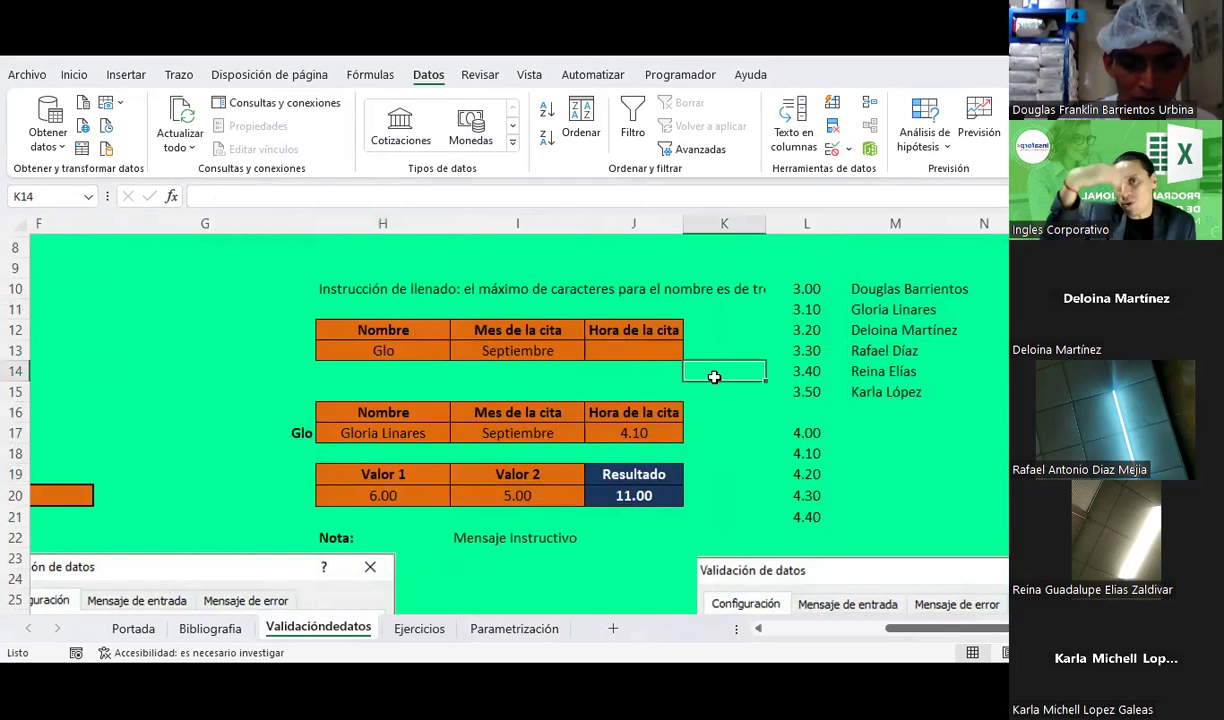